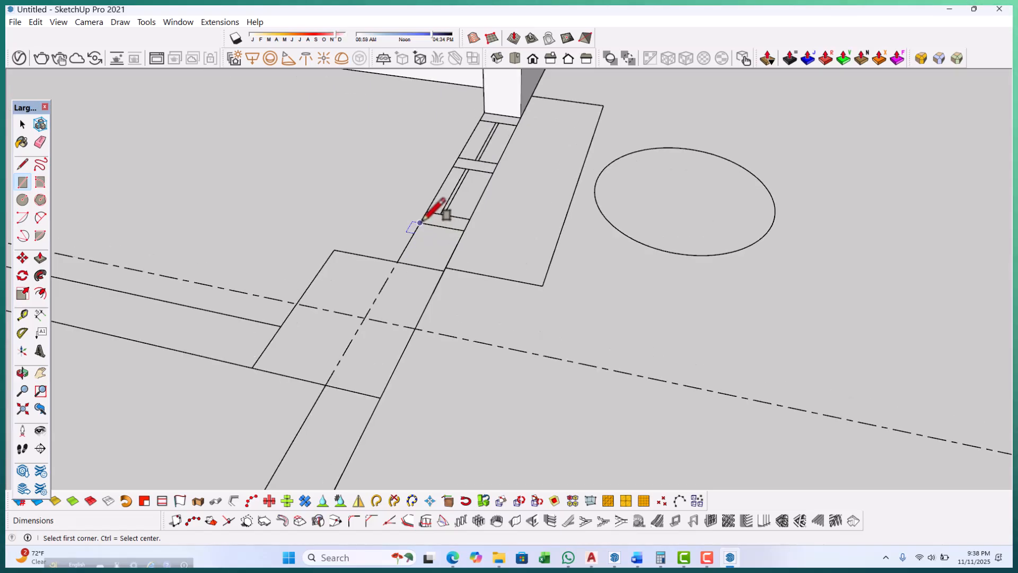
Draw a rectangle over the short wall stub beside the small window outline on the plan and extrude it 2550 mm.
{"action": "scroll", "coordinate": [435, 267], "scroll_direction": "up", "scroll_amount": 2}
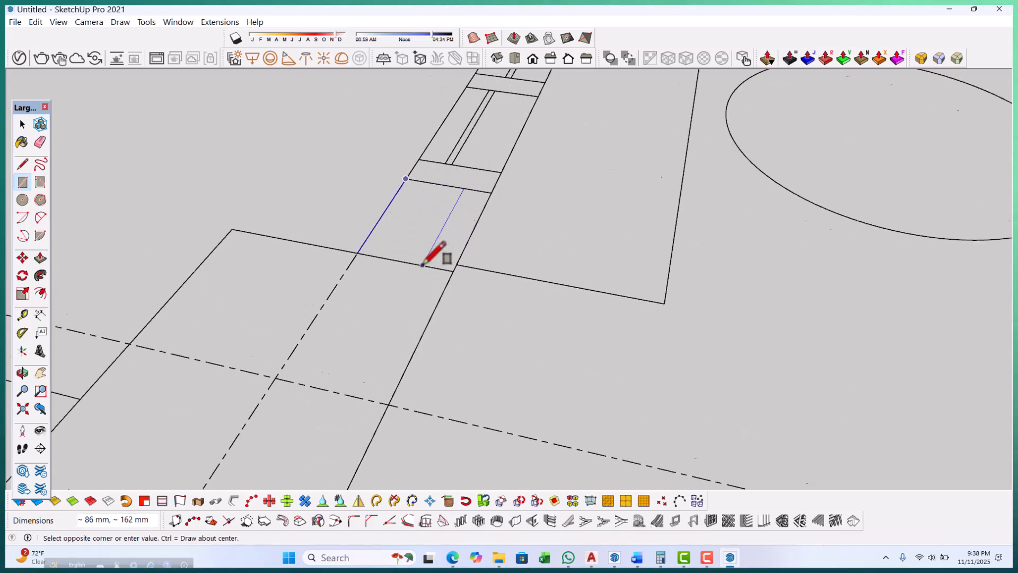
{"action": "left_click", "coordinate": [453, 271]}
{"action": "key", "text": "p"}
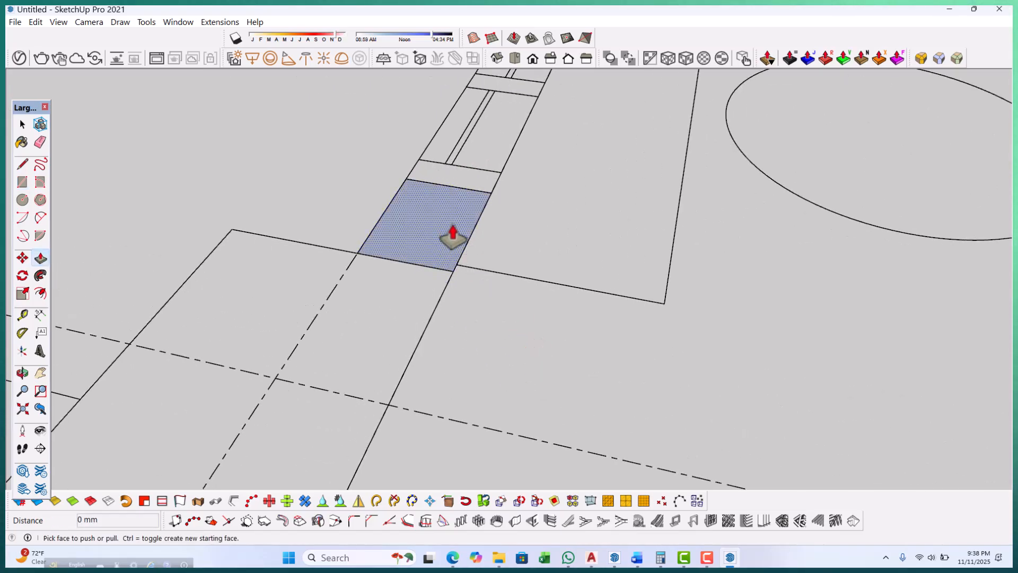
{"action": "left_click", "coordinate": [450, 233]}
{"action": "scroll", "coordinate": [391, 361], "scroll_direction": "down", "scroll_amount": 4}
{"action": "scroll", "coordinate": [393, 377], "scroll_direction": "down", "scroll_amount": 4}
{"action": "middle_click_drag", "start_coordinate": [389, 363], "coordinate": [398, 391]}
{"action": "scroll", "coordinate": [393, 229], "scroll_direction": "up", "scroll_amount": 1}
{"action": "scroll", "coordinate": [364, 336], "scroll_direction": "up", "scroll_amount": 6}
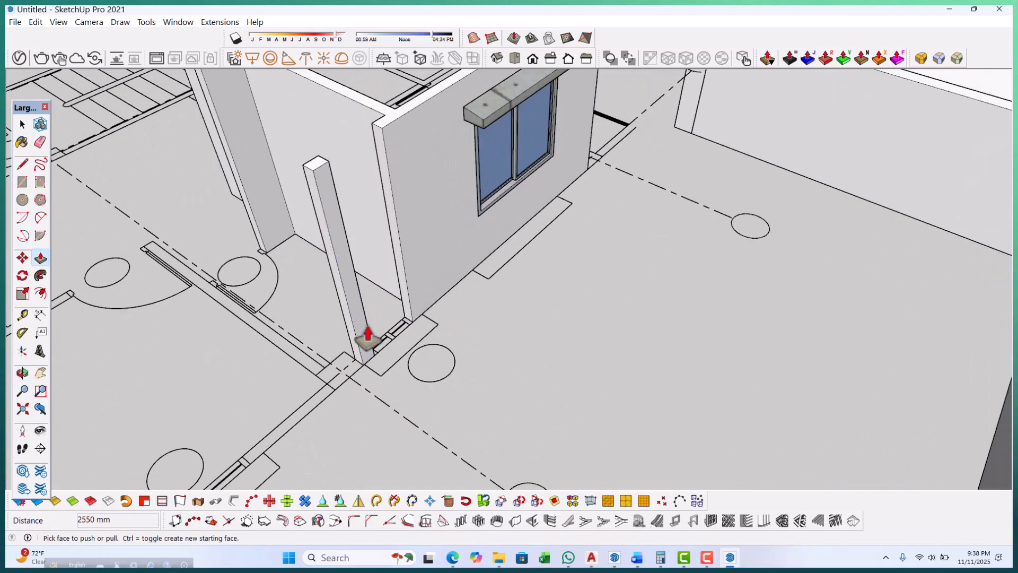
Draw a rectangle over the small window outline, spanning from the existing wall end to the new post.
{"action": "scroll", "coordinate": [413, 319], "scroll_direction": "up", "scroll_amount": 2}
{"action": "key", "text": "space"}
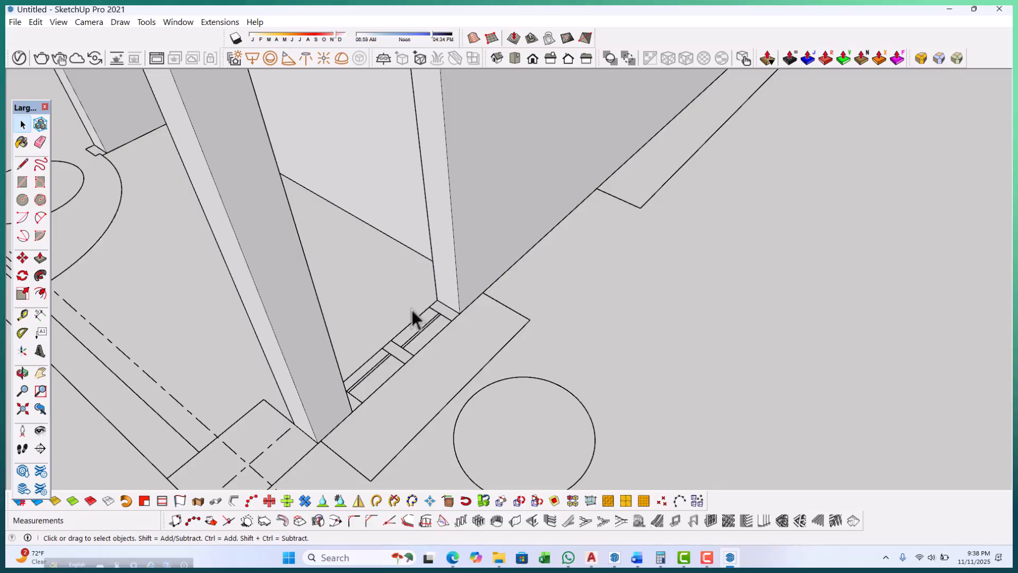
{"action": "scroll", "coordinate": [419, 305], "scroll_direction": "up", "scroll_amount": 2}
{"action": "key", "text": "r"}
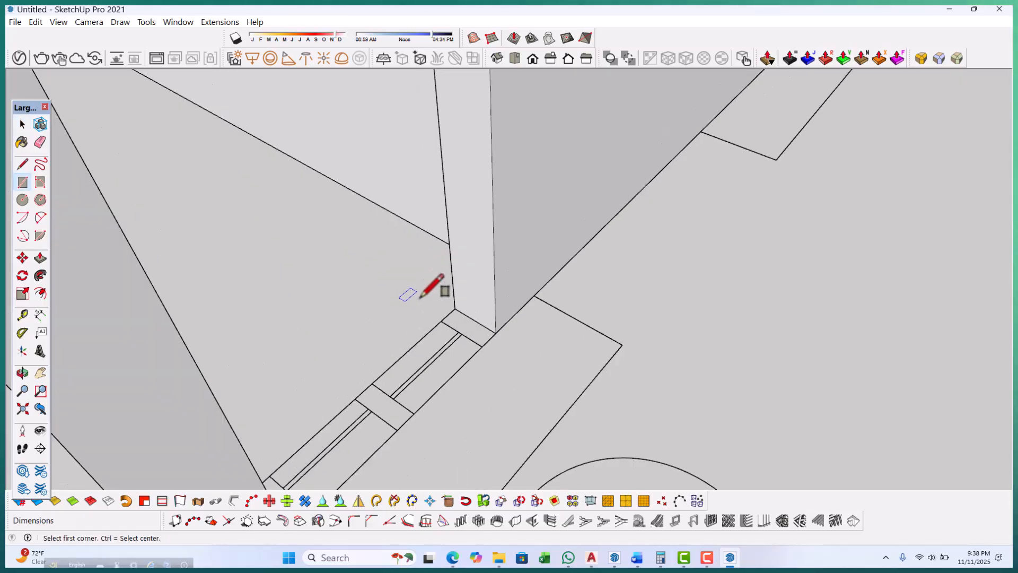
{"action": "left_click", "coordinate": [455, 308]}
{"action": "scroll", "coordinate": [457, 313], "scroll_direction": "down", "scroll_amount": 1}
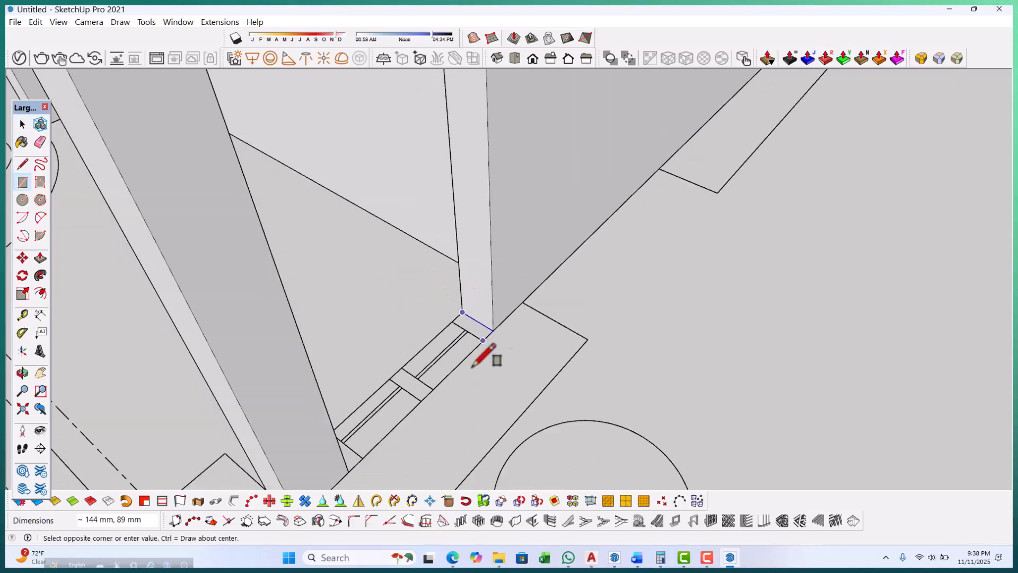
{"action": "left_click", "coordinate": [349, 470]}
{"action": "key", "text": "p"}
{"action": "left_click", "coordinate": [395, 404]}
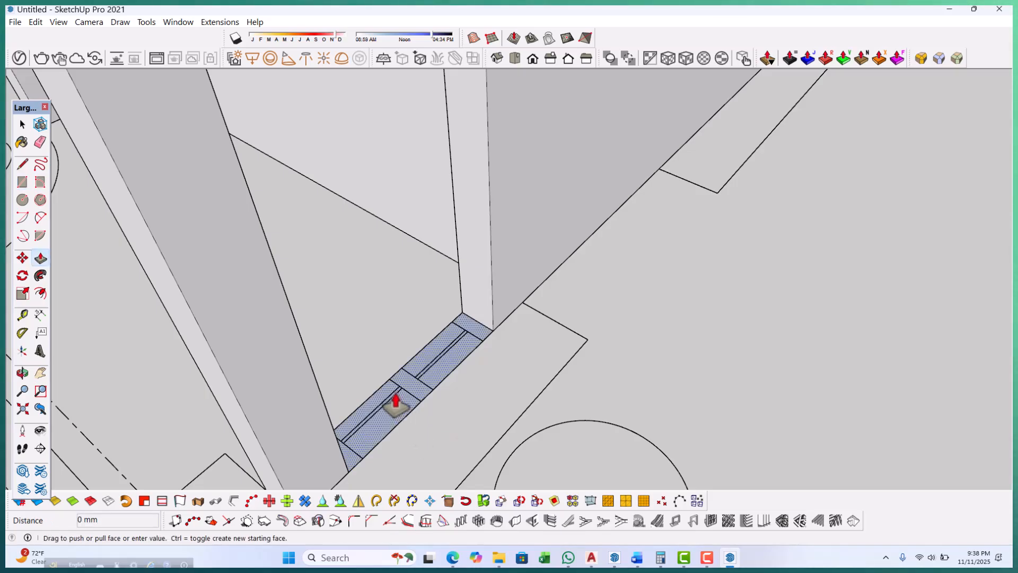
{"action": "scroll", "coordinate": [409, 372], "scroll_direction": "down", "scroll_amount": 4}
{"action": "key", "text": "Escape"}
{"action": "scroll", "coordinate": [411, 383], "scroll_direction": "up", "scroll_amount": 4}
Reverse the window rectangle's face and extrude it 1500 mm to form the wall below the sill.
{"action": "key", "text": "space"}
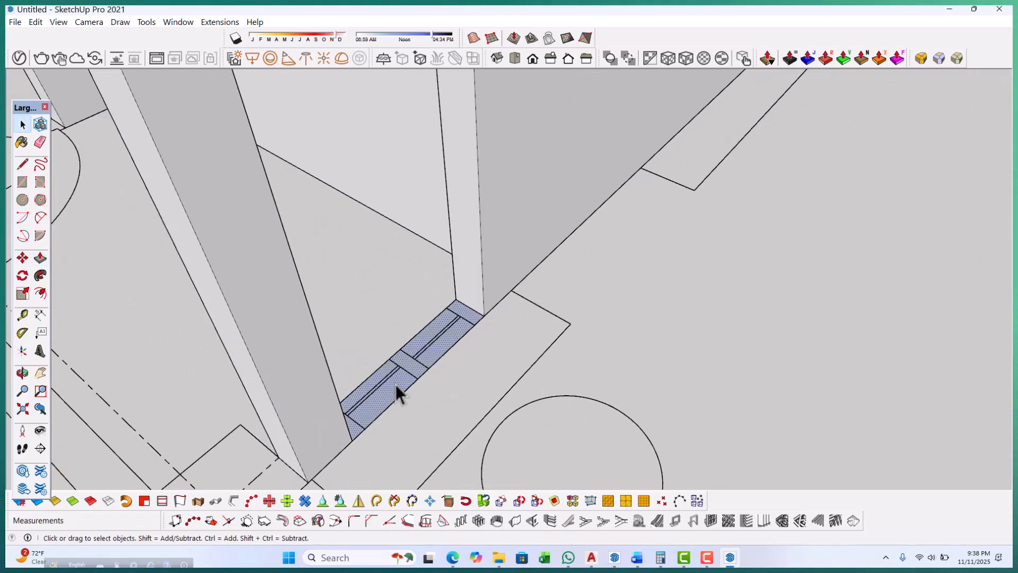
{"action": "right_click", "coordinate": [396, 383]}
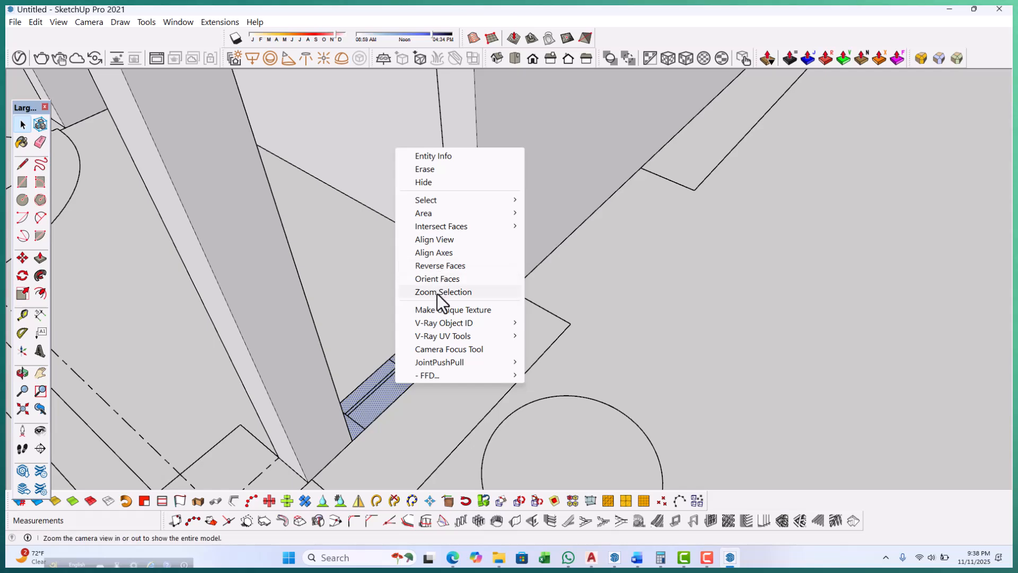
{"action": "left_click", "coordinate": [438, 266]}
{"action": "key", "text": "p"}
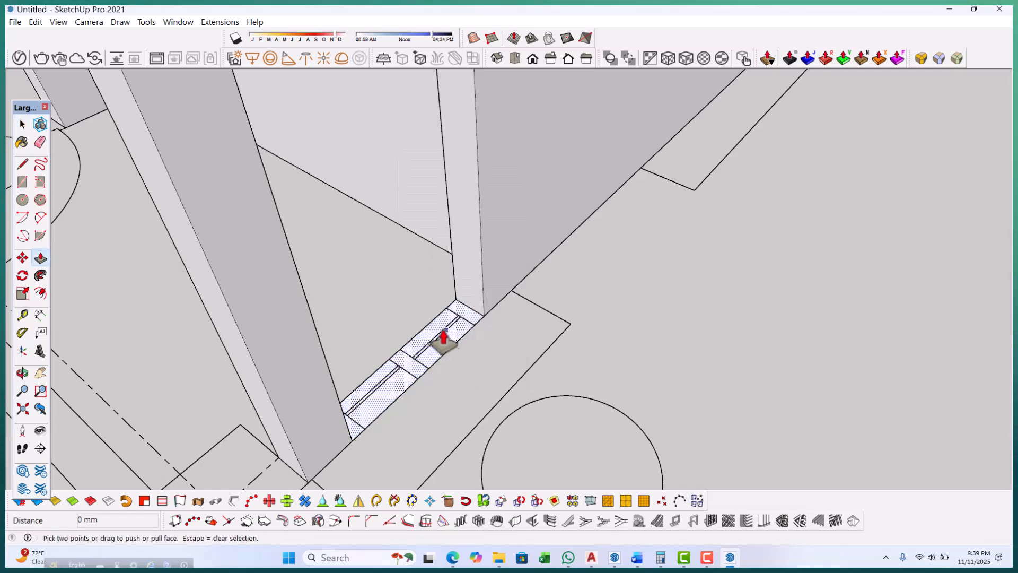
{"action": "left_click", "coordinate": [448, 337]}
{"action": "scroll", "coordinate": [440, 342], "scroll_direction": "down", "scroll_amount": 3}
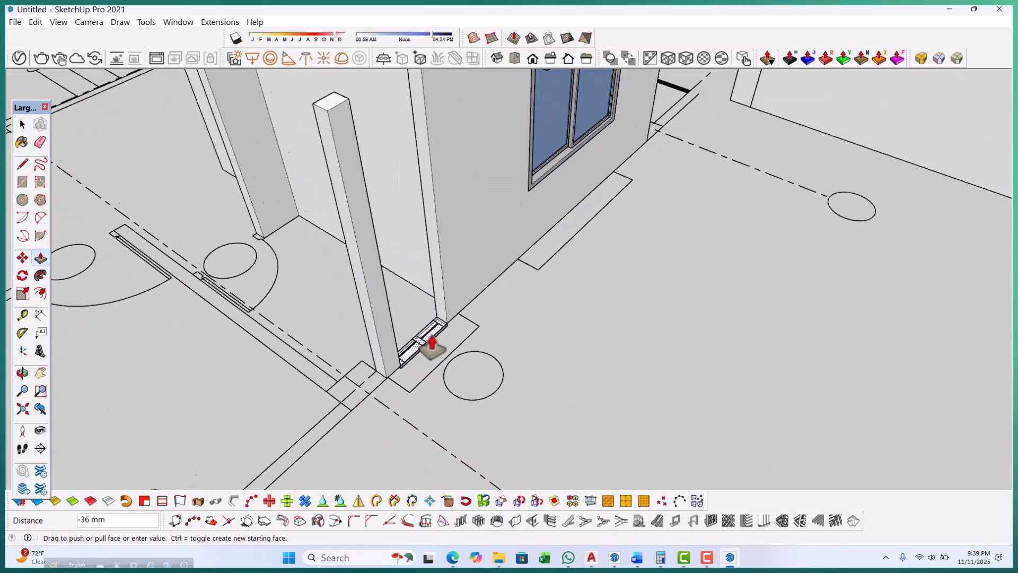
{"action": "scroll", "coordinate": [432, 344], "scroll_direction": "down", "scroll_amount": 4}
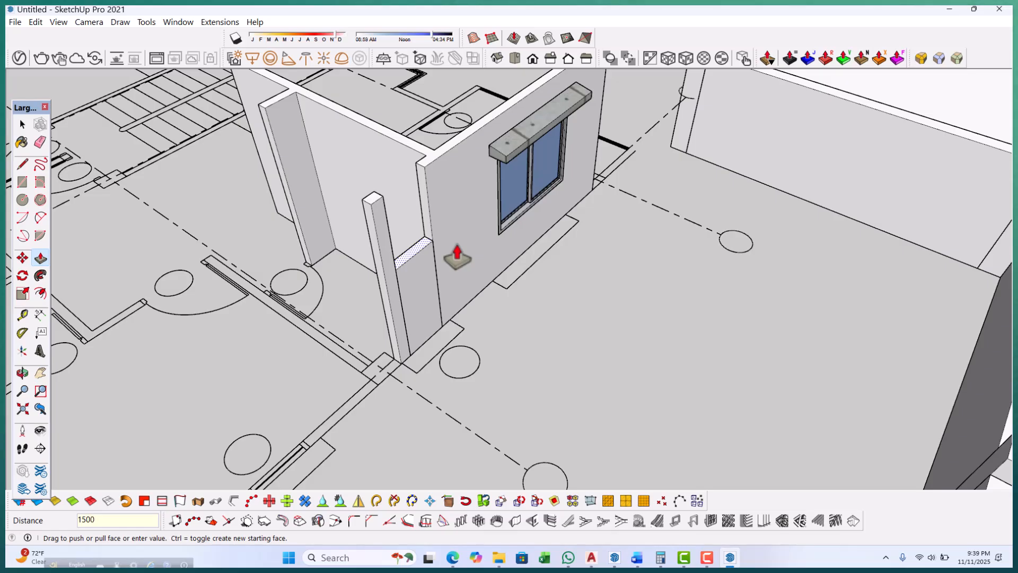
{"action": "key", "text": "Return"}
Stack a separate 600 mm section on the sill wall, followed by another up to the adjoining wall's top.
{"action": "scroll", "coordinate": [414, 266], "scroll_direction": "up", "scroll_amount": 3}
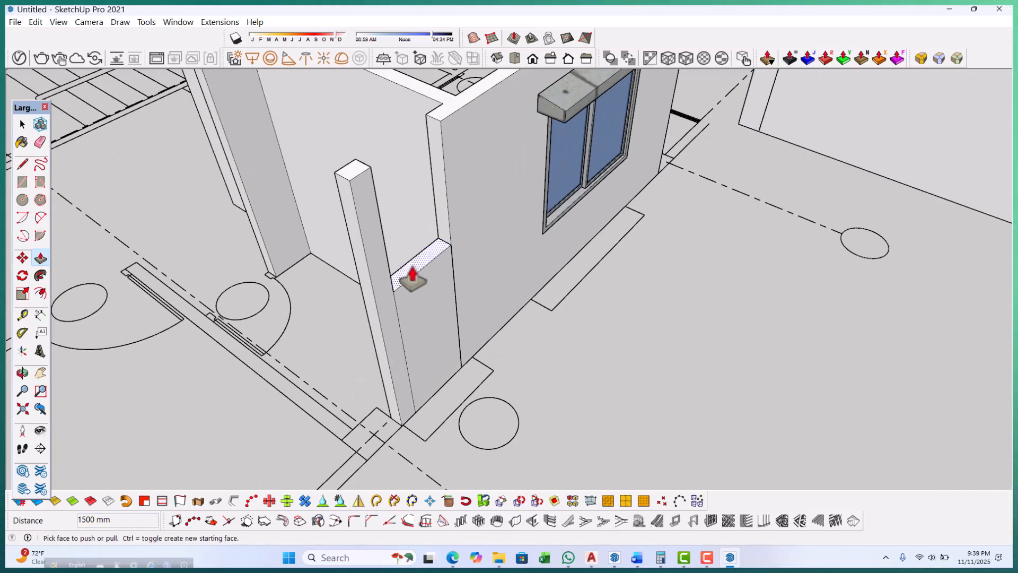
{"action": "middle_click_drag", "start_coordinate": [423, 234], "coordinate": [517, 173]}
{"action": "scroll", "coordinate": [520, 170], "scroll_direction": "up", "scroll_amount": 4}
{"action": "type", "text": "600"}
{"action": "key", "text": "Return"}
{"action": "scroll", "coordinate": [342, 218], "scroll_direction": "up", "scroll_amount": 1}
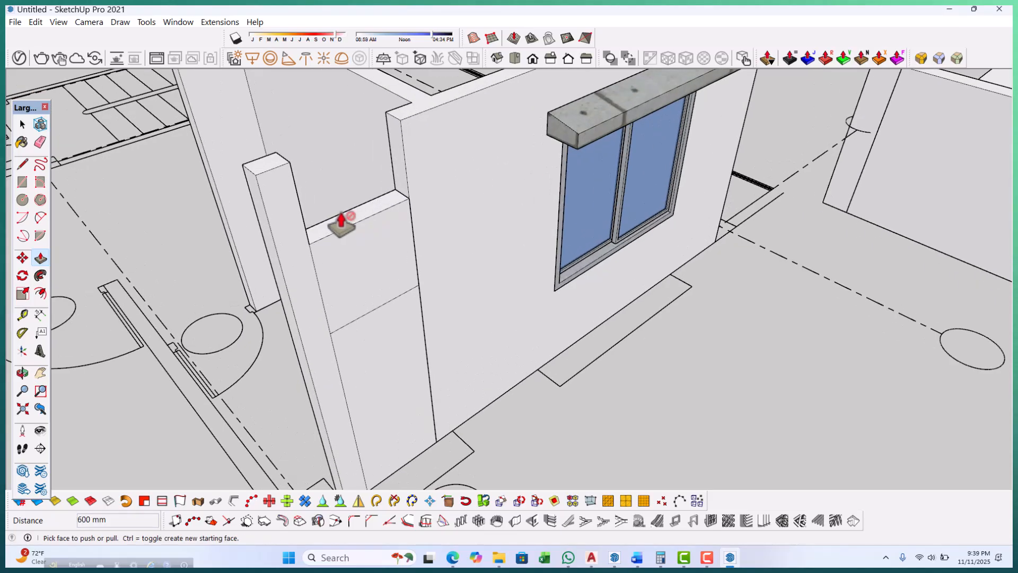
{"action": "key", "text": "ctrl"}
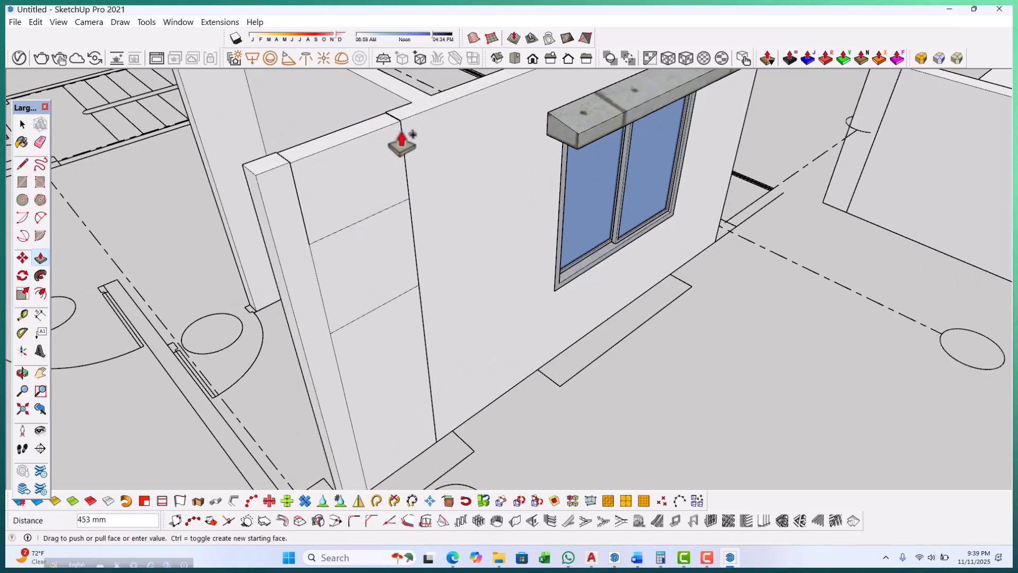
Try to push the 600 mm section 125 mm through the wall and erase the edge below it, then undo both.
{"action": "left_click", "coordinate": [371, 266]}
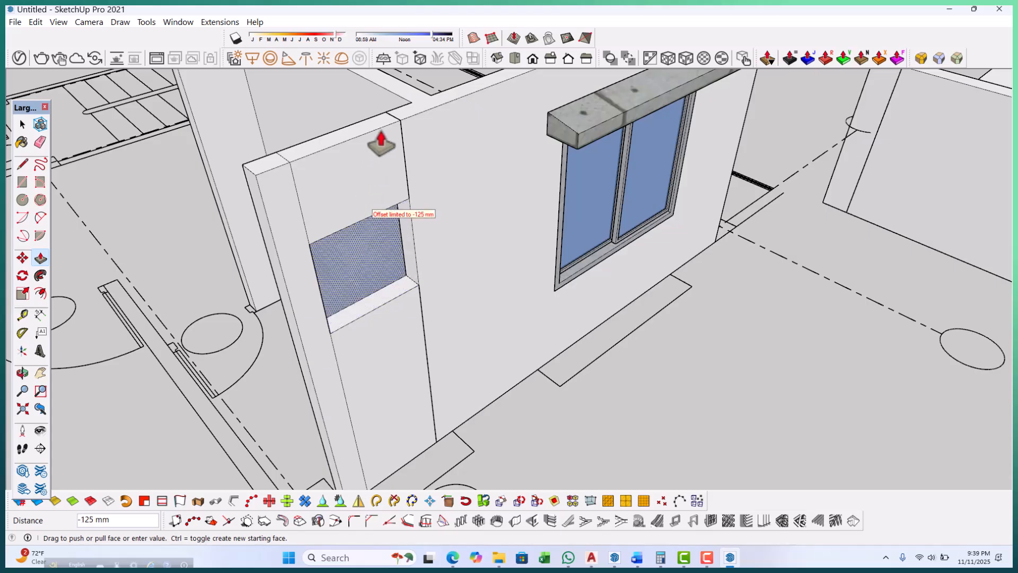
{"action": "left_click", "coordinate": [390, 119]}
{"action": "scroll", "coordinate": [432, 352], "scroll_direction": "up", "scroll_amount": 2}
{"action": "key", "text": "space"}
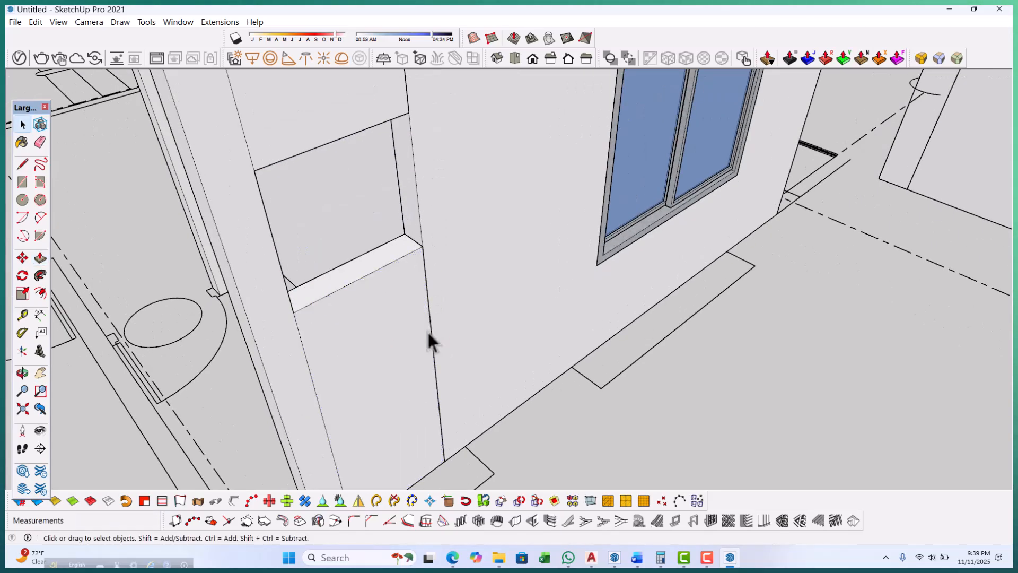
{"action": "left_click", "coordinate": [365, 400]}
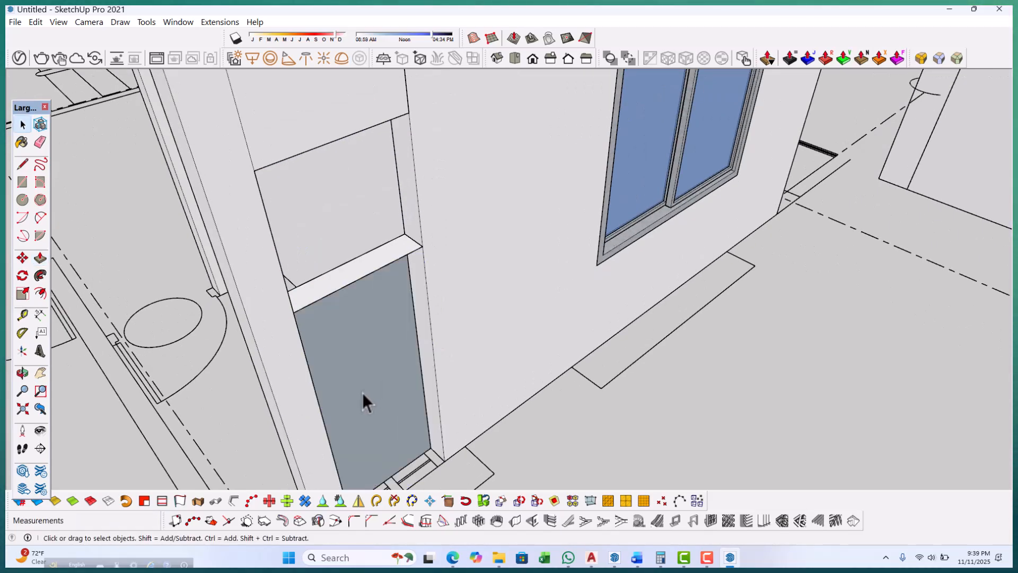
{"action": "key", "text": "ctrl+z"}
{"action": "key", "text": "ctrl+z"}
{"action": "scroll", "coordinate": [444, 326], "scroll_direction": "up", "scroll_amount": 2}
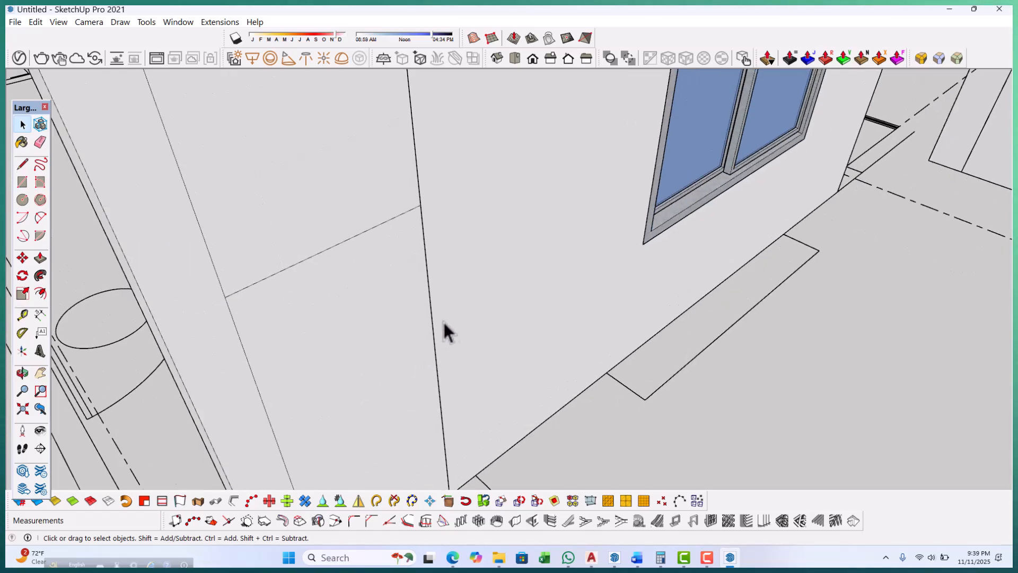
Cut the window opening by pushing the outer face of the 600 mm section 125 mm through the wall.
{"action": "scroll", "coordinate": [421, 308], "scroll_direction": "down", "scroll_amount": 5}
{"action": "middle_click_drag", "start_coordinate": [493, 260], "coordinate": [443, 291]}
{"action": "key", "text": "p"}
{"action": "left_click_drag", "start_coordinate": [386, 298], "coordinate": [360, 203]}
{"action": "left_click", "coordinate": [350, 191]}
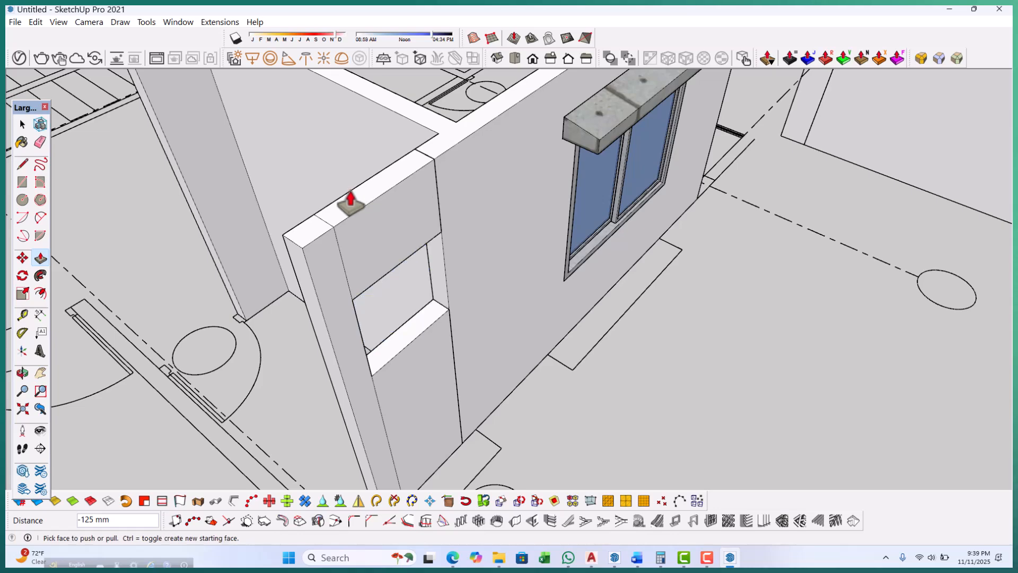
Try to erase the vertical edge between the panel below the opening and the adjoining wall, and undo it.
{"action": "middle_click_drag", "start_coordinate": [493, 414], "coordinate": [461, 406]}
{"action": "scroll", "coordinate": [450, 360], "scroll_direction": "up", "scroll_amount": 2}
{"action": "key", "text": "space"}
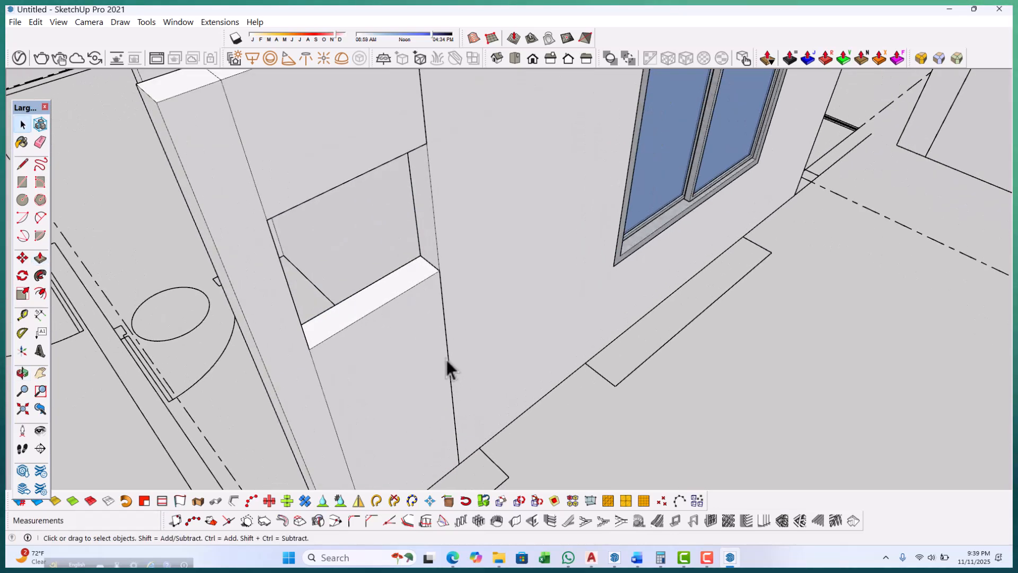
{"action": "left_click", "coordinate": [449, 362]}
{"action": "key", "text": "Delete"}
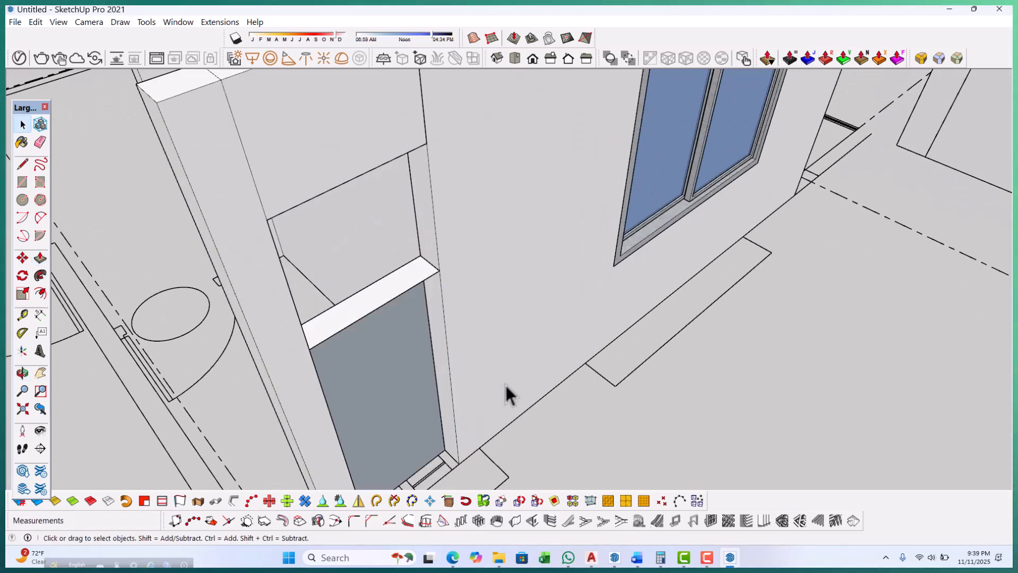
{"action": "key", "text": "ctrl+z"}
{"action": "scroll", "coordinate": [519, 306], "scroll_direction": "down", "scroll_amount": 3}
{"action": "left_click", "coordinate": [530, 307]}
{"action": "middle_click_drag", "start_coordinate": [548, 317], "coordinate": [536, 316]}
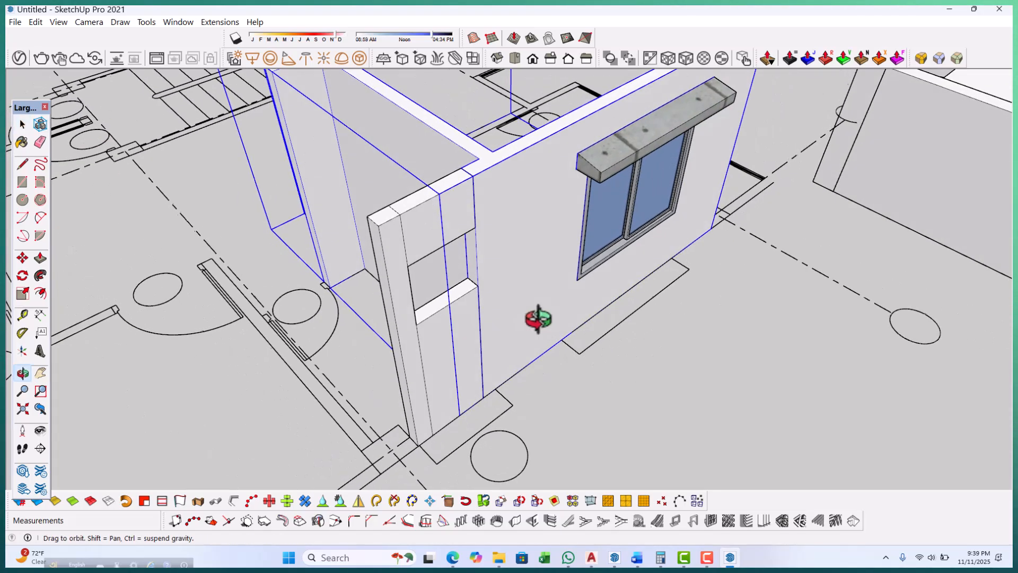
Erase the outer vertical edges above and below the window opening that separate the post from the panels.
{"action": "scroll", "coordinate": [429, 240], "scroll_direction": "up", "scroll_amount": 2}
{"action": "left_click", "coordinate": [393, 238]}
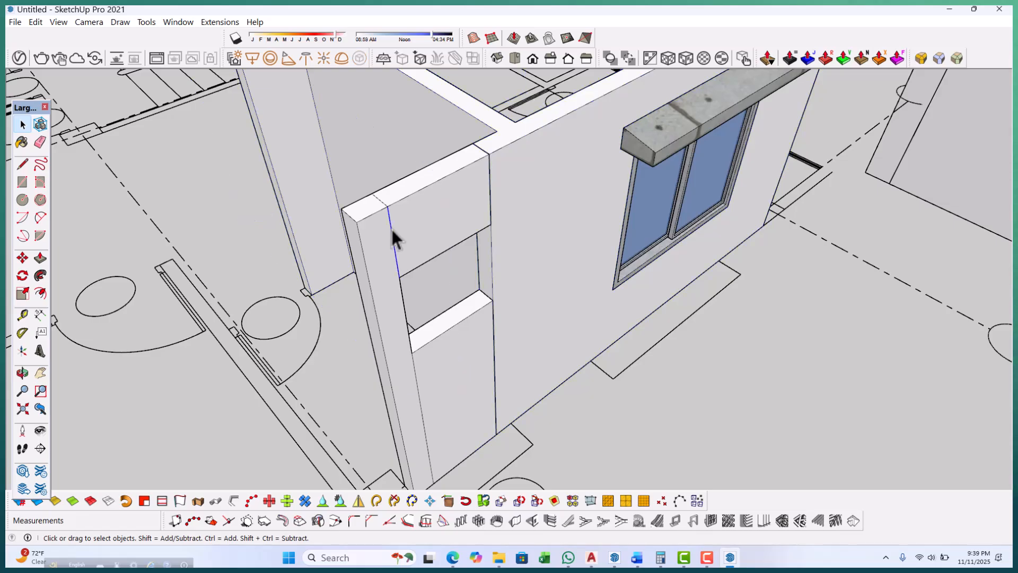
{"action": "key", "text": "Delete"}
{"action": "scroll", "coordinate": [395, 282], "scroll_direction": "down", "scroll_amount": 1}
{"action": "scroll", "coordinate": [412, 360], "scroll_direction": "up", "scroll_amount": 1}
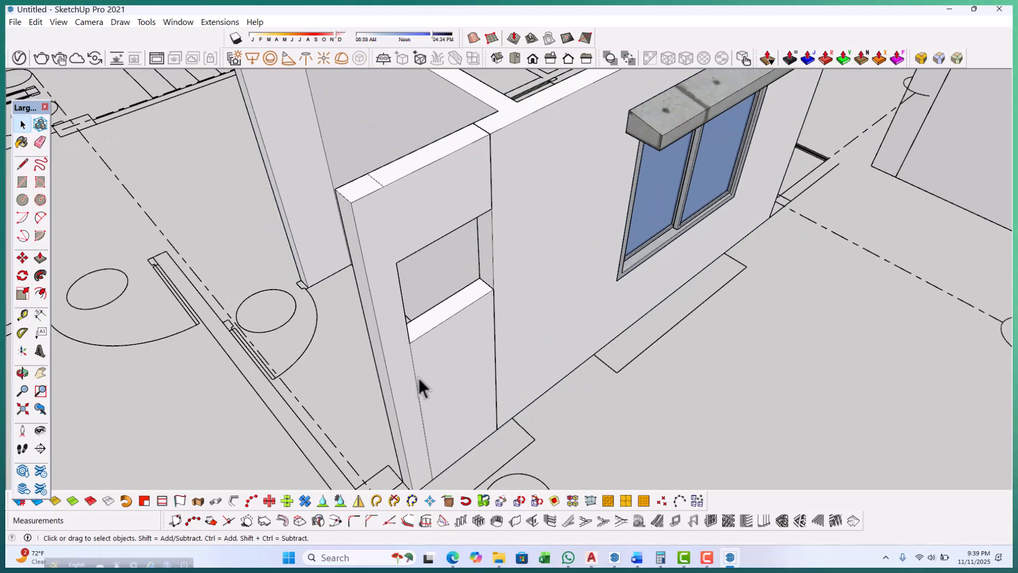
{"action": "left_click", "coordinate": [414, 379]}
{"action": "key", "text": "Delete"}
{"action": "scroll", "coordinate": [439, 385], "scroll_direction": "down", "scroll_amount": 2}
Erase the dividing edge between the post and the lower panel on the wall's inner side.
{"action": "middle_click_drag", "start_coordinate": [442, 376], "coordinate": [585, 310]}
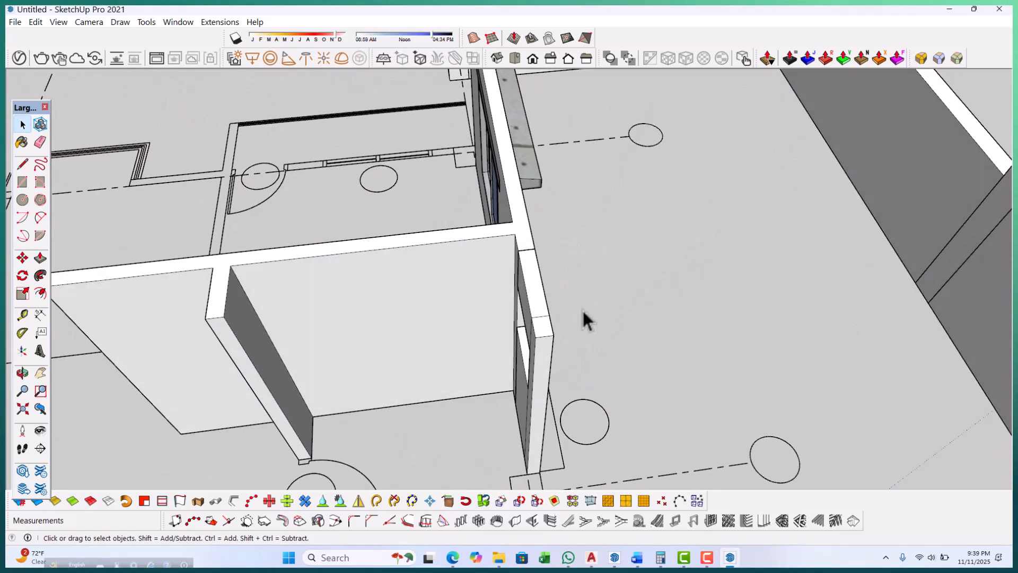
{"action": "scroll", "coordinate": [582, 311], "scroll_direction": "up", "scroll_amount": 2}
{"action": "middle_click_drag", "start_coordinate": [491, 346], "coordinate": [588, 405]}
{"action": "left_click", "coordinate": [590, 406]}
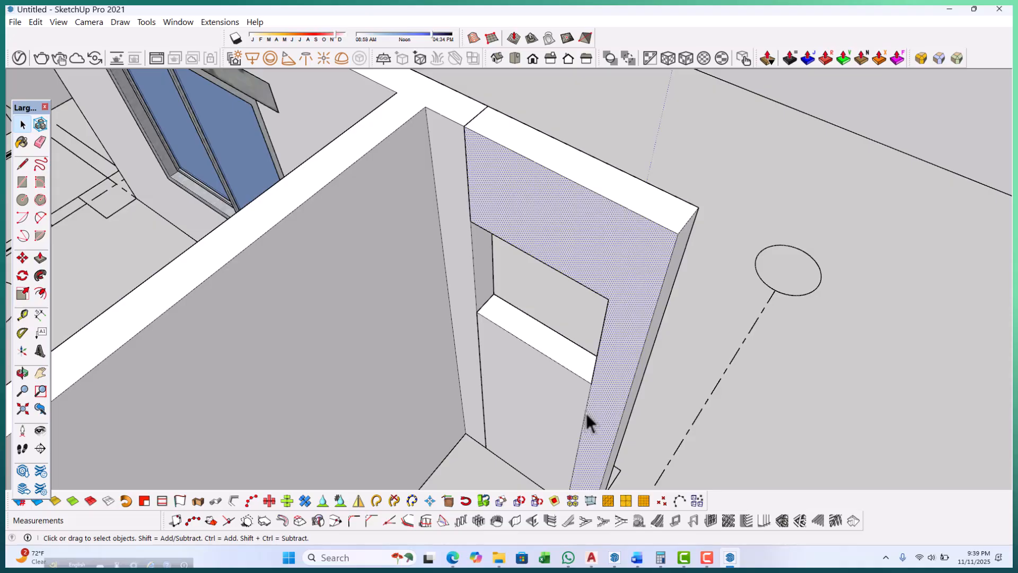
{"action": "left_click", "coordinate": [587, 413]}
{"action": "key", "text": "Delete"}
{"action": "scroll", "coordinate": [568, 386], "scroll_direction": "down", "scroll_amount": 4}
{"action": "middle_click_drag", "start_coordinate": [714, 314], "coordinate": [228, 319]}
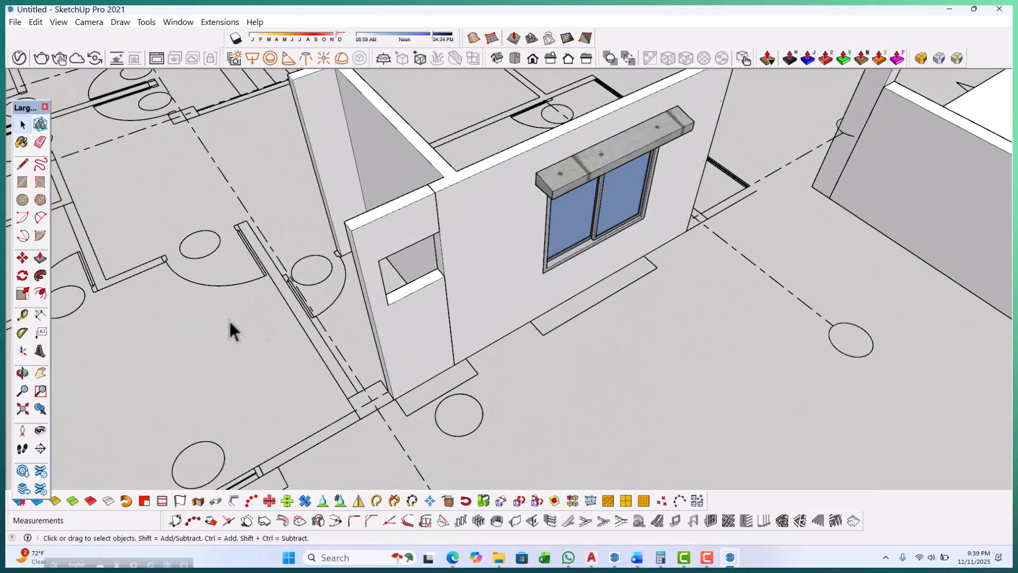
Cut the whole new wall piece with the opening and paste it in place inside the adjoining wall's group.
{"action": "double_click", "coordinate": [372, 254]}
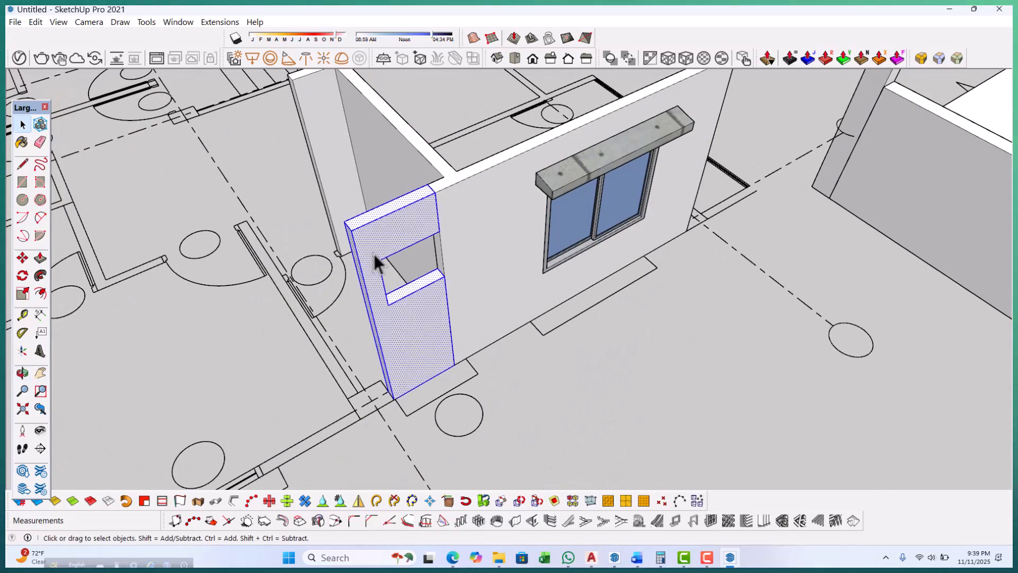
{"action": "key", "text": "Delete"}
{"action": "scroll", "coordinate": [466, 219], "scroll_direction": "up", "scroll_amount": 4}
{"action": "triple_click", "coordinate": [465, 218]}
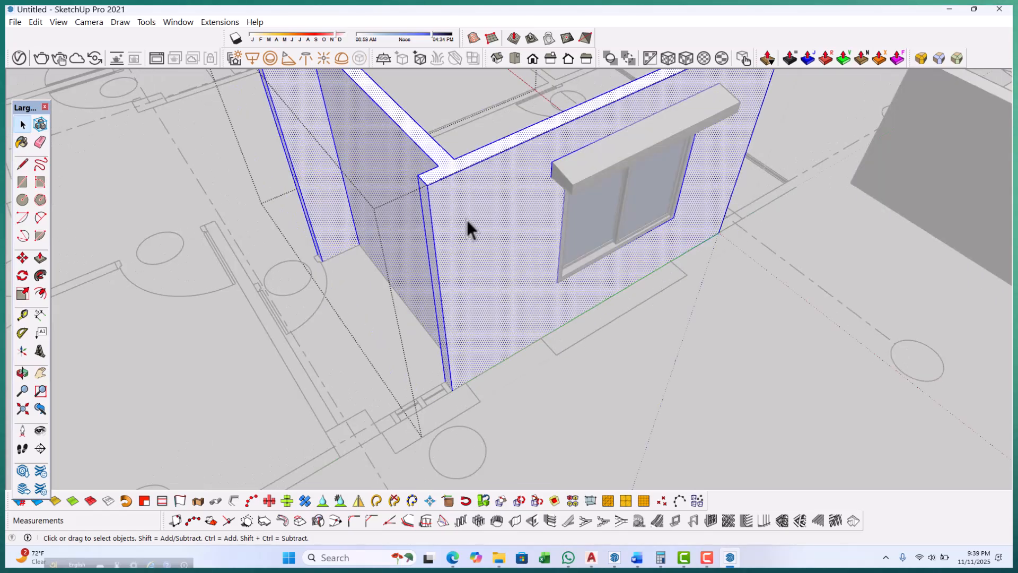
{"action": "left_click", "coordinate": [36, 22]}
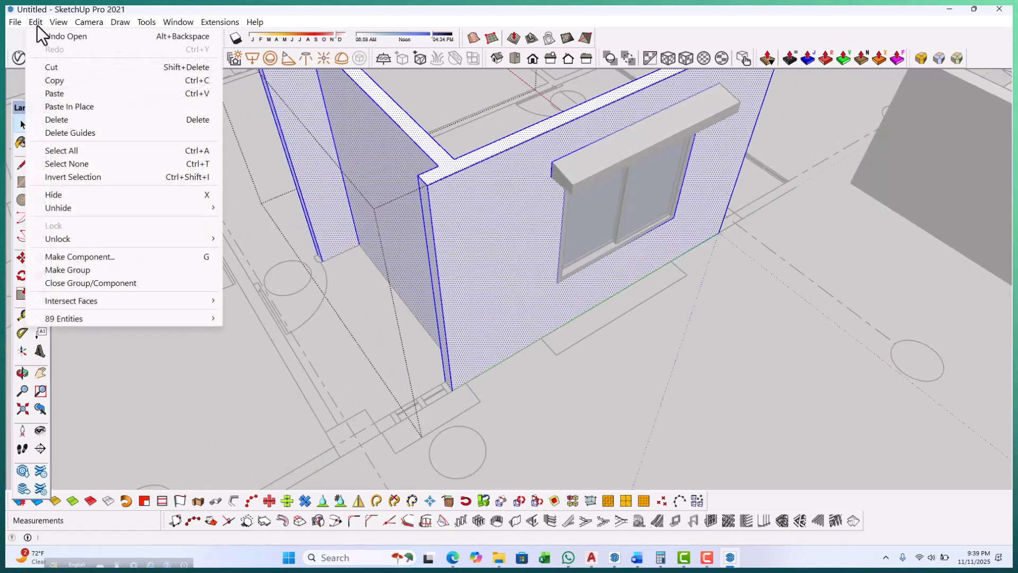
{"action": "left_click", "coordinate": [73, 109]}
Erase the vertical seam edges between the pasted piece and the existing wall on the outer and inner sides.
{"action": "scroll", "coordinate": [344, 228], "scroll_direction": "up", "scroll_amount": 3}
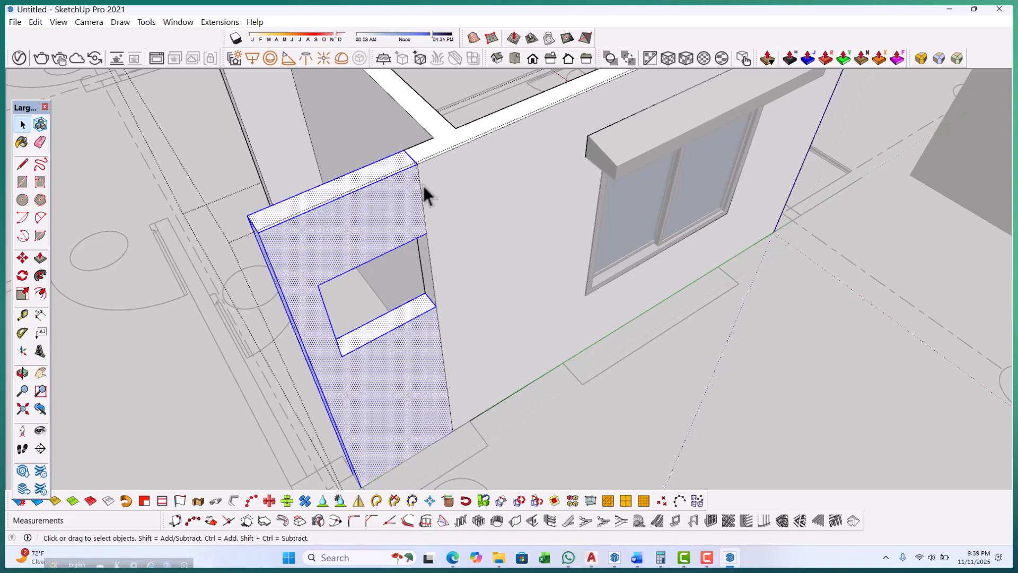
{"action": "left_click", "coordinate": [423, 186]}
{"action": "key", "text": "Delete"}
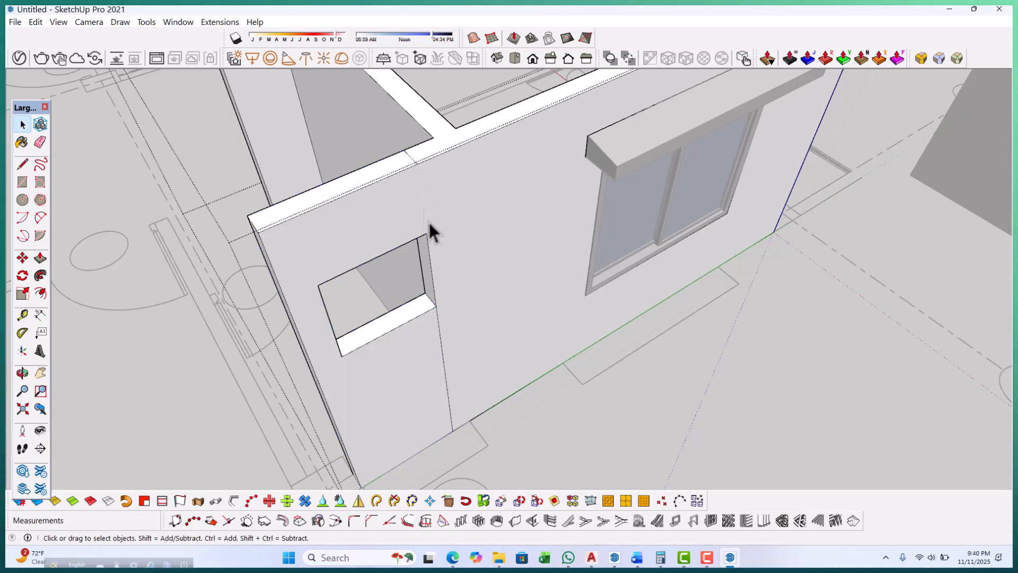
{"action": "middle_click_drag", "start_coordinate": [444, 323], "coordinate": [612, 193]}
{"action": "left_click", "coordinate": [620, 190]}
{"action": "key", "text": "Delete"}
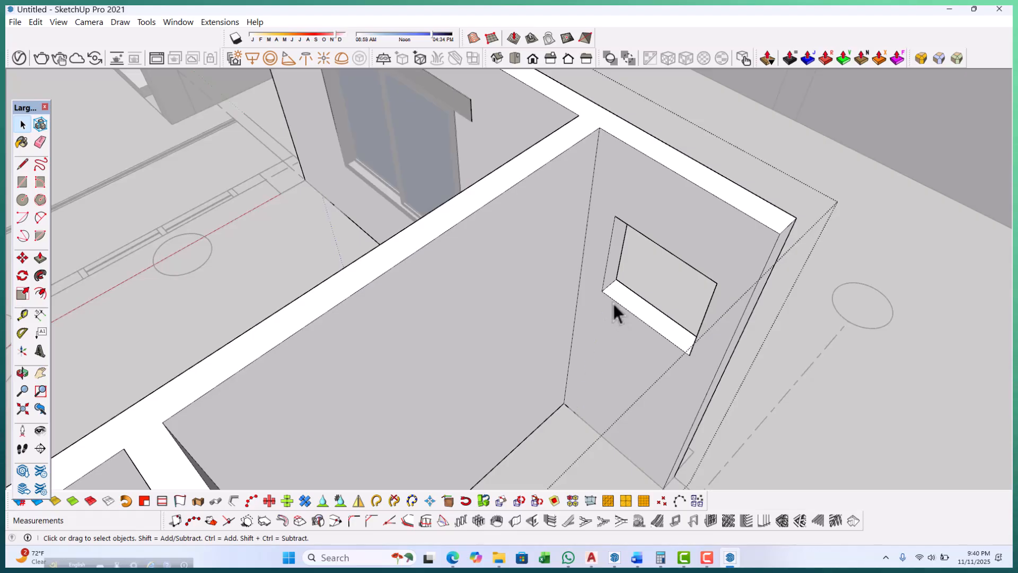
{"action": "scroll", "coordinate": [616, 313], "scroll_direction": "down", "scroll_amount": 6}
{"action": "scroll", "coordinate": [676, 320], "scroll_direction": "down", "scroll_amount": 3}
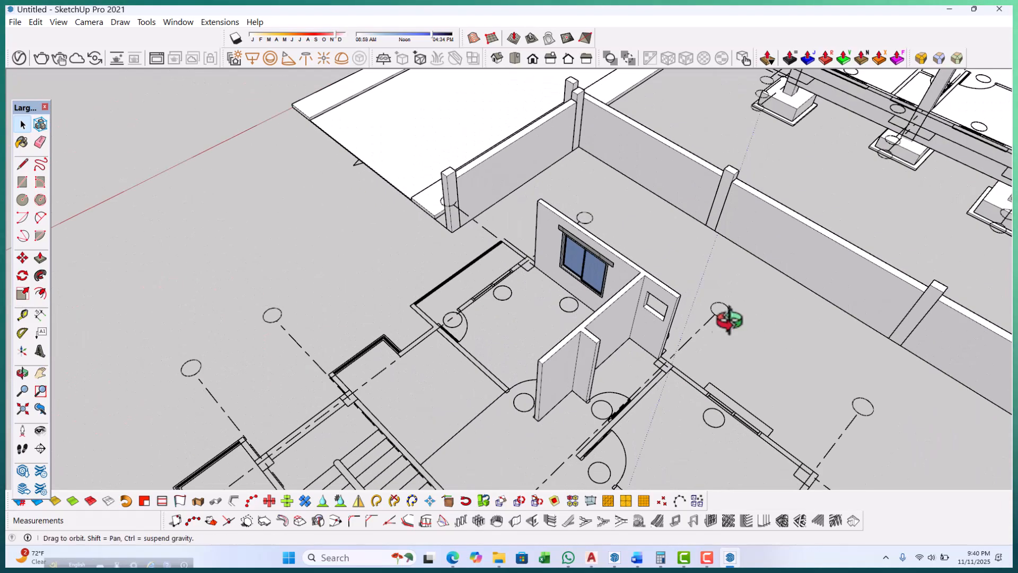
{"action": "middle_click_drag", "start_coordinate": [739, 334], "coordinate": [336, 296]}
{"action": "scroll", "coordinate": [382, 318], "scroll_direction": "up", "scroll_amount": 5}
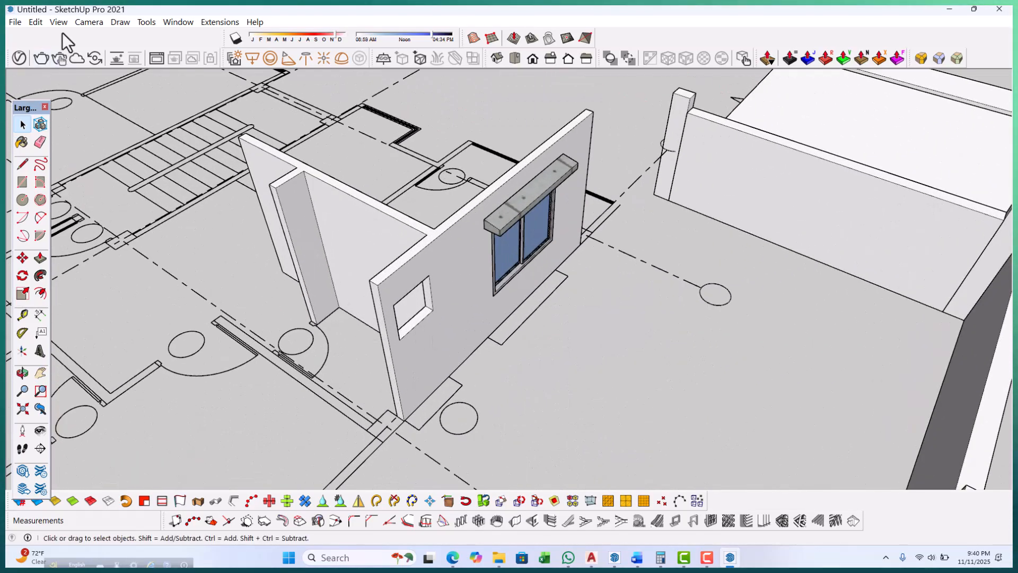
{"action": "left_click", "coordinate": [38, 23]}
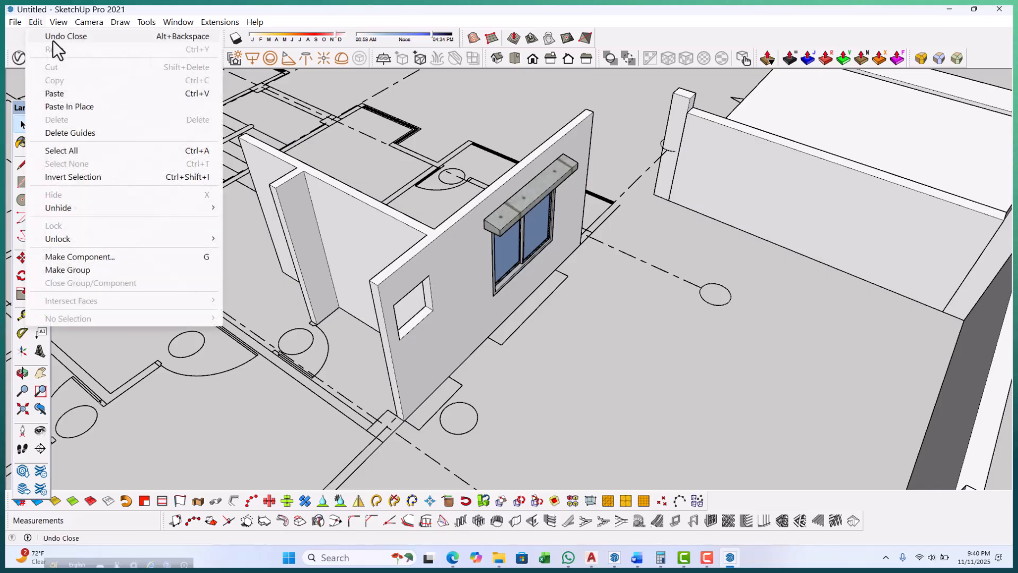
{"action": "left_click", "coordinate": [79, 108]}
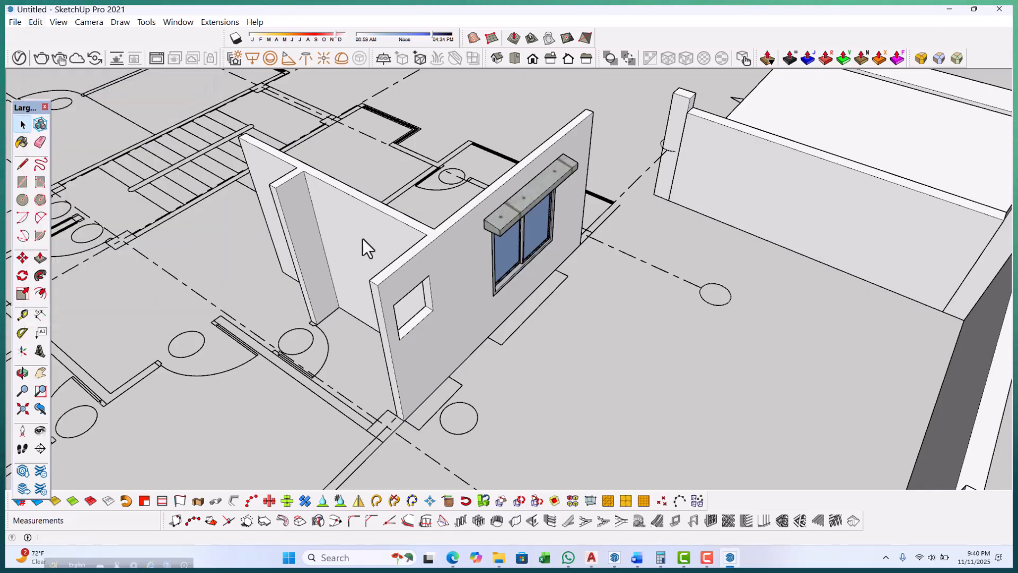
{"action": "scroll", "coordinate": [517, 291], "scroll_direction": "down", "scroll_amount": 5}
{"action": "scroll", "coordinate": [533, 172], "scroll_direction": "down", "scroll_amount": 3}
{"action": "scroll", "coordinate": [466, 260], "scroll_direction": "up", "scroll_amount": 6}
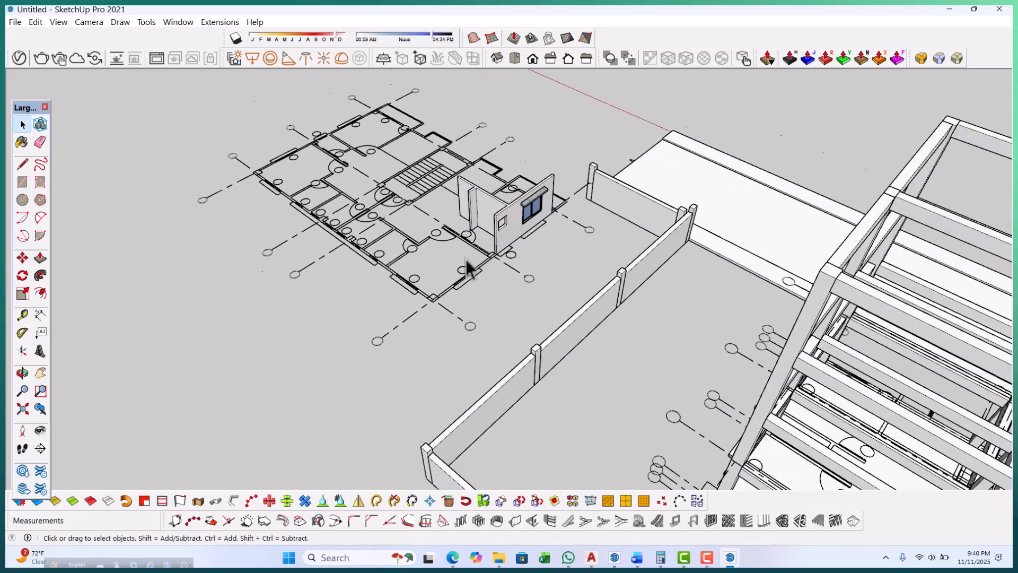
{"action": "scroll", "coordinate": [431, 313], "scroll_direction": "up", "scroll_amount": 2}
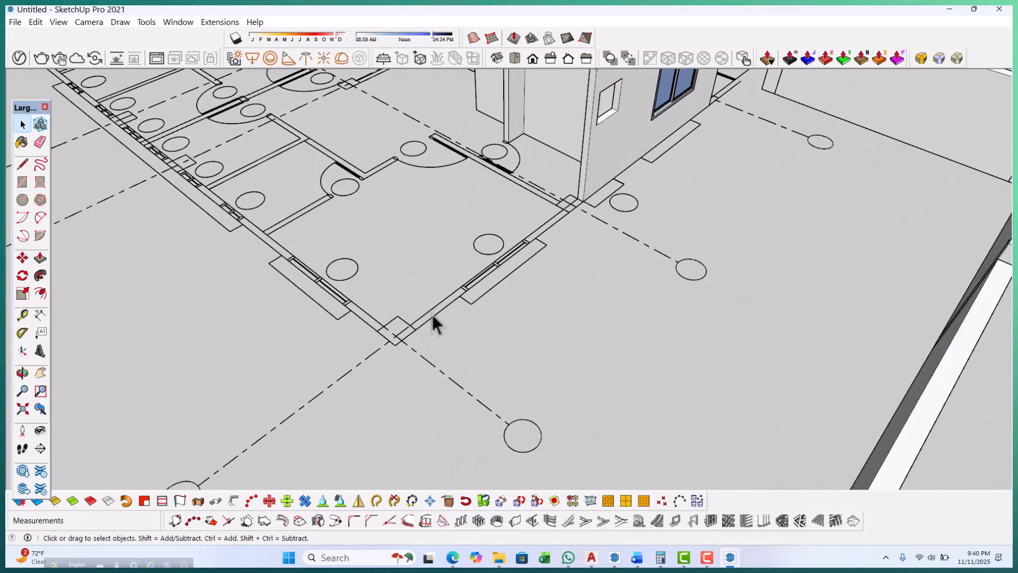
{"action": "scroll", "coordinate": [434, 310], "scroll_direction": "down", "scroll_amount": 3}
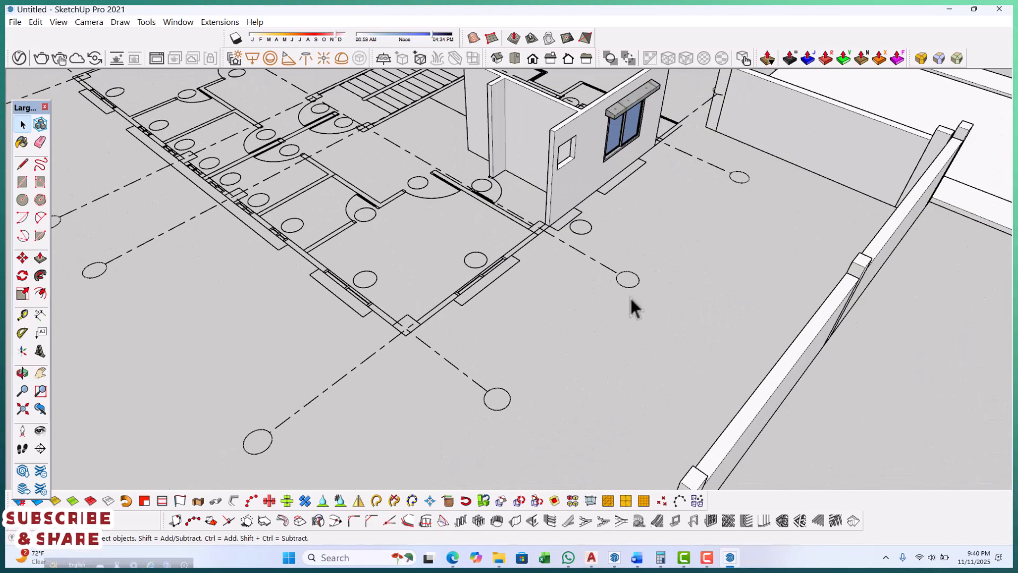
{"action": "scroll", "coordinate": [691, 259], "scroll_direction": "down", "scroll_amount": 3}
{"action": "scroll", "coordinate": [640, 194], "scroll_direction": "up", "scroll_amount": 2}
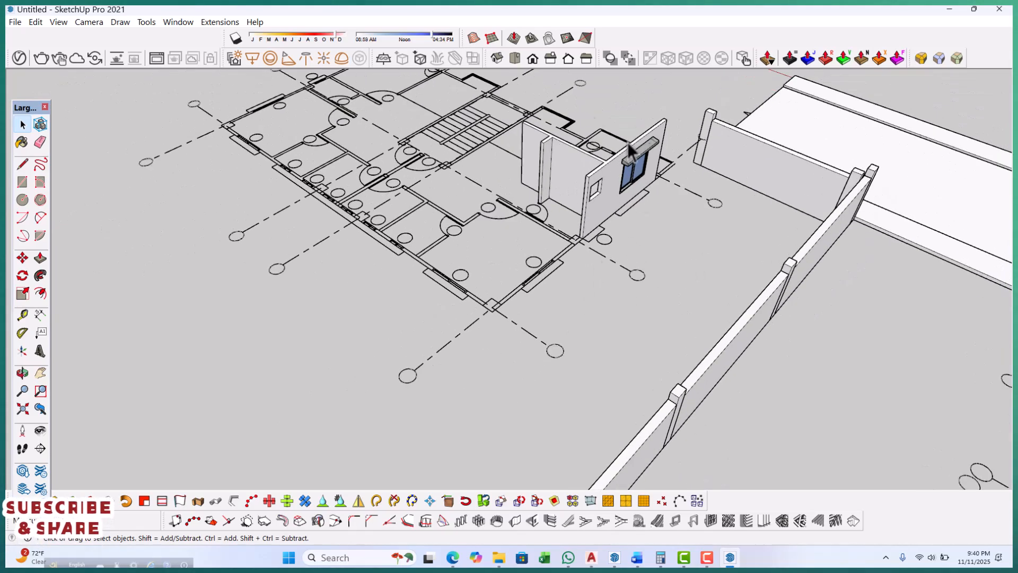
{"action": "scroll", "coordinate": [558, 225], "scroll_direction": "up", "scroll_amount": 4}
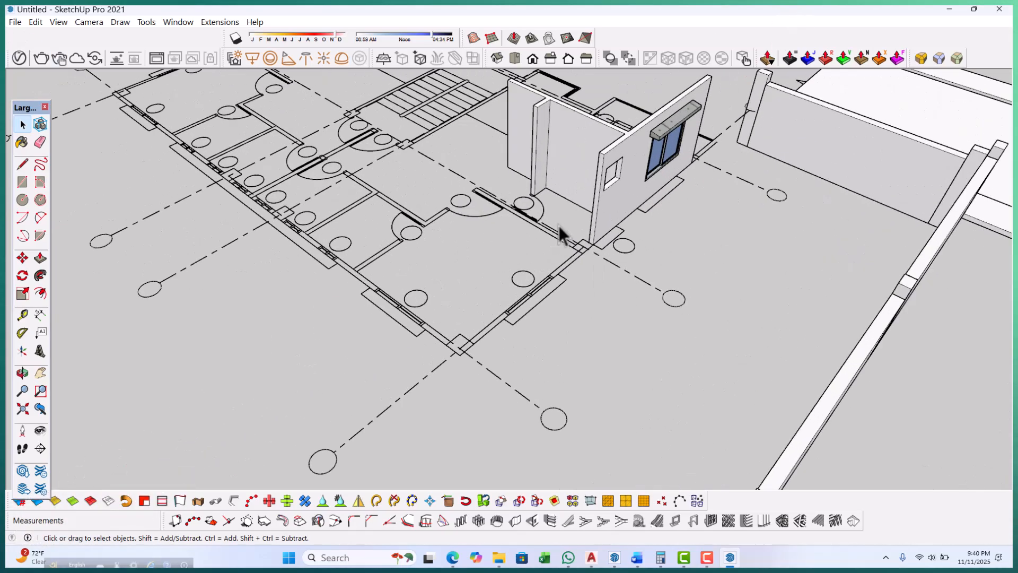
Draw two 125 mm wide rectangles over the plan's outer wall segments on either side of the window beside the corner column.
{"action": "scroll", "coordinate": [590, 228], "scroll_direction": "up", "scroll_amount": 2}
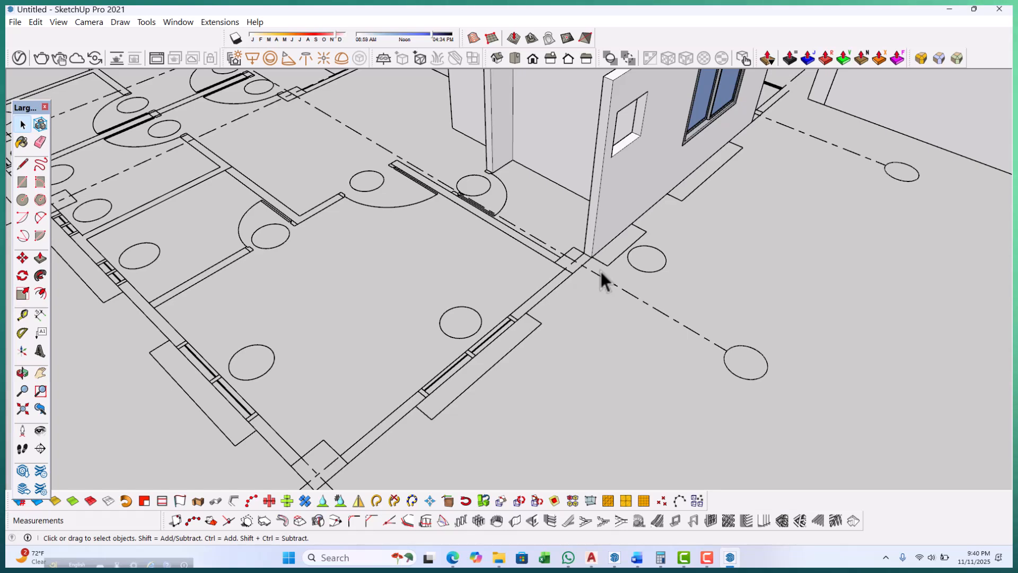
{"action": "middle_click_drag", "start_coordinate": [586, 270], "coordinate": [473, 303]}
{"action": "scroll", "coordinate": [473, 303], "scroll_direction": "up", "scroll_amount": 4}
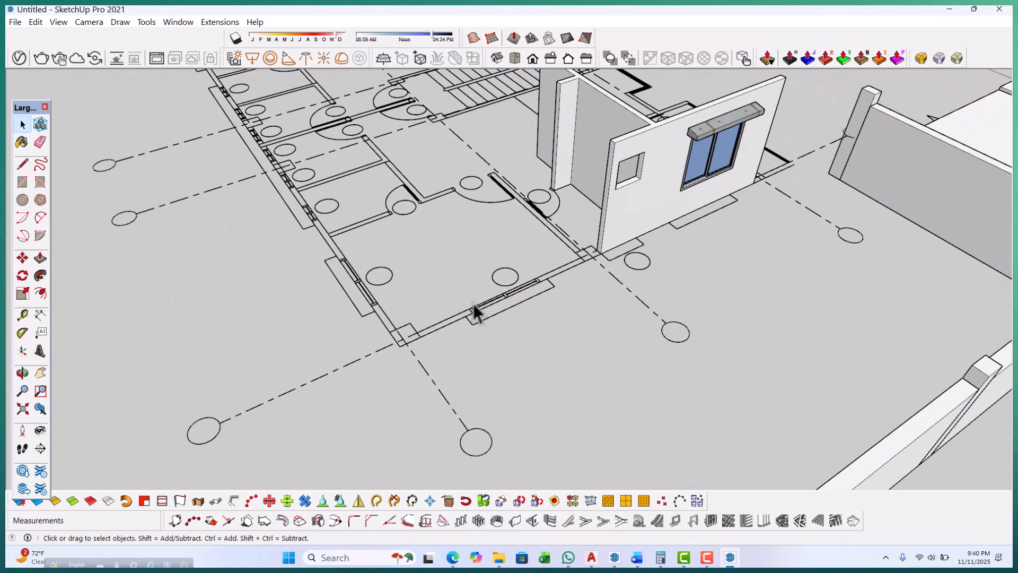
{"action": "key", "text": "r"}
{"action": "scroll", "coordinate": [444, 330], "scroll_direction": "up", "scroll_amount": 4}
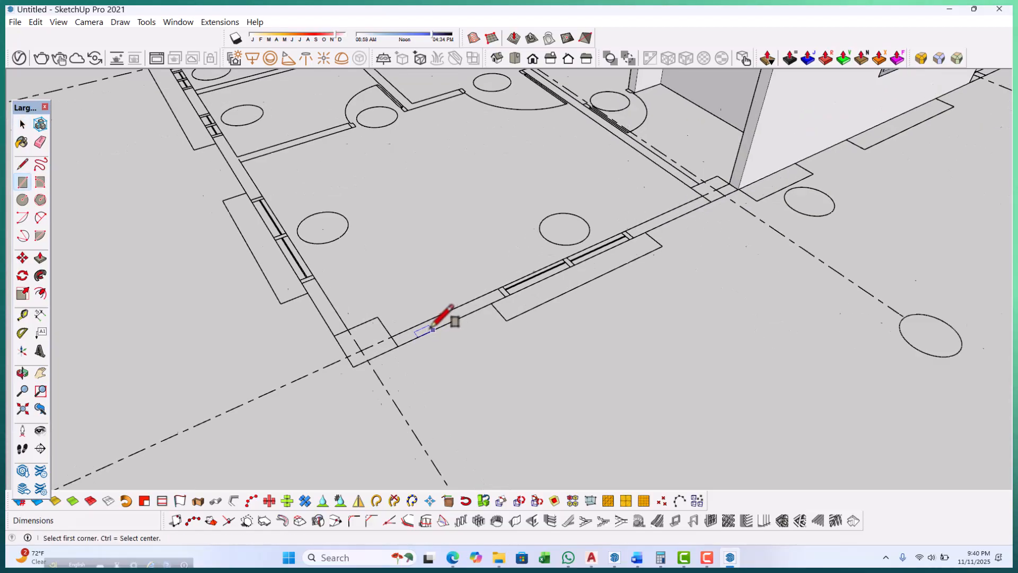
{"action": "left_click", "coordinate": [544, 280]}
{"action": "scroll", "coordinate": [484, 325], "scroll_direction": "down", "scroll_amount": 5}
{"action": "middle_click_drag", "start_coordinate": [484, 325], "coordinate": [523, 320]}
{"action": "scroll", "coordinate": [521, 322], "scroll_direction": "up", "scroll_amount": 4}
{"action": "left_click", "coordinate": [512, 301]}
{"action": "left_click", "coordinate": [740, 378]}
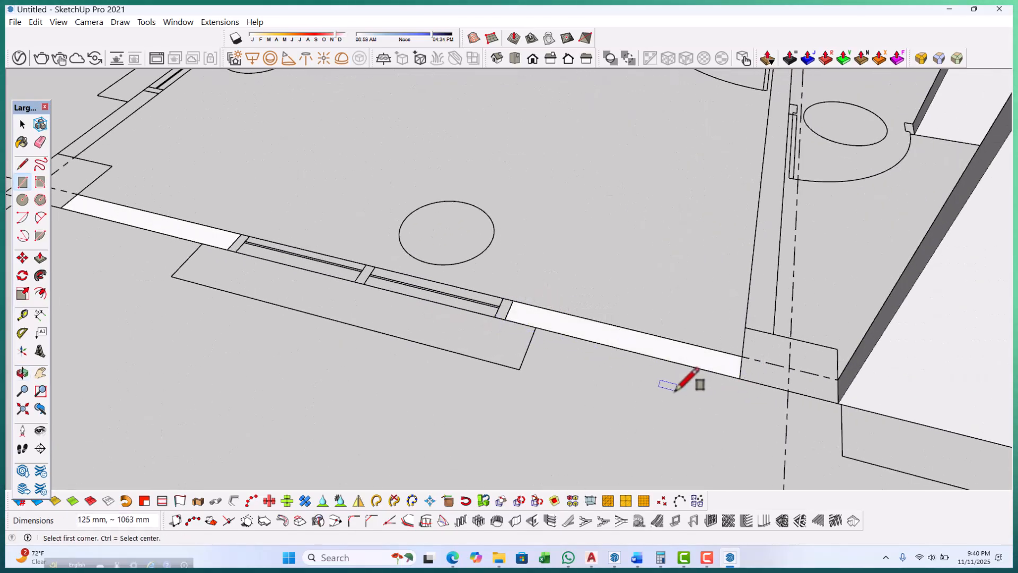
Extrude the wall rectangle nearest the existing walls upward by 2550 mm.
{"action": "key", "text": "p"}
{"action": "left_click", "coordinate": [651, 349]}
{"action": "scroll", "coordinate": [644, 347], "scroll_direction": "down", "scroll_amount": 5}
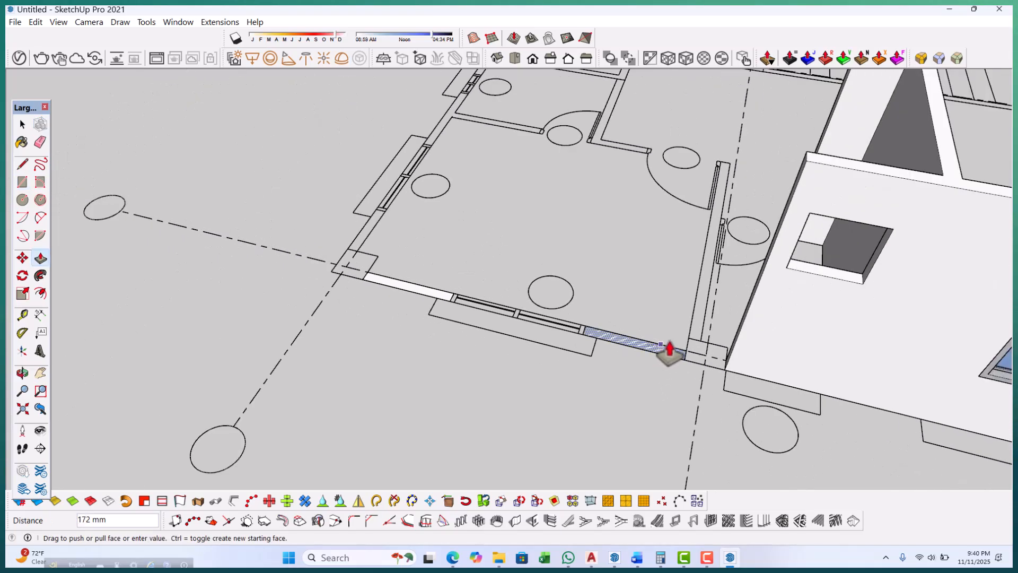
{"action": "scroll", "coordinate": [480, 336], "scroll_direction": "up", "scroll_amount": 3}
{"action": "scroll", "coordinate": [480, 310], "scroll_direction": "down", "scroll_amount": 10}
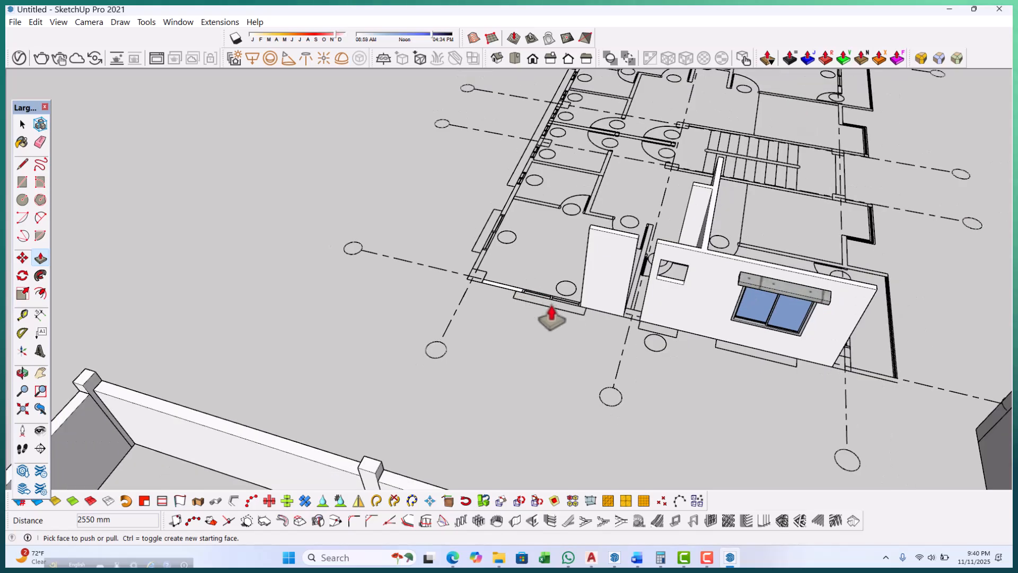
Extrude the wall rectangle beside the corner column up to the top of the neighbouring wall panel.
{"action": "middle_click_drag", "start_coordinate": [473, 261], "coordinate": [246, 227]}
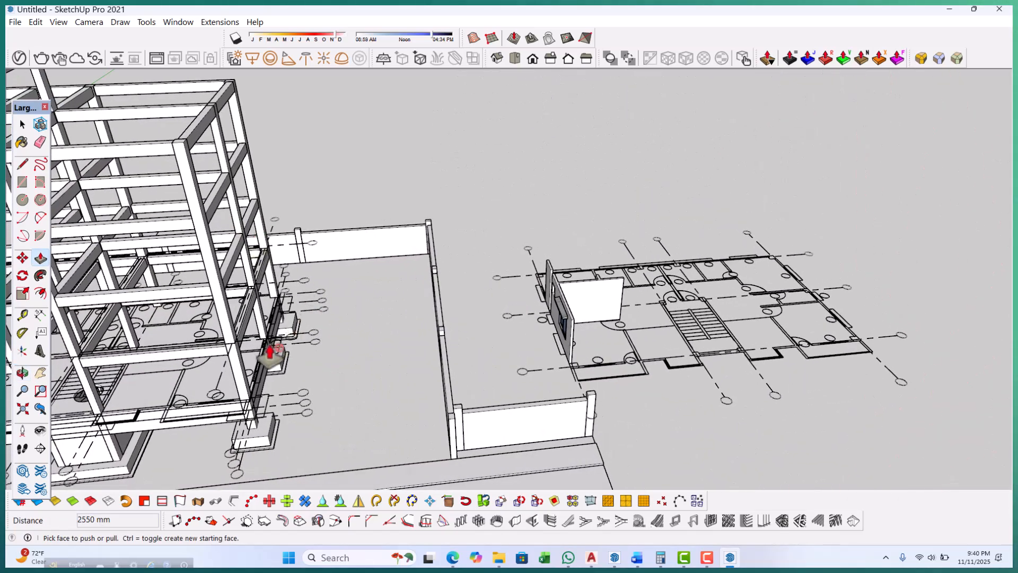
{"action": "scroll", "coordinate": [530, 320], "scroll_direction": "up", "scroll_amount": 3}
{"action": "middle_click_drag", "start_coordinate": [530, 321], "coordinate": [742, 339]}
{"action": "middle_click_drag", "start_coordinate": [466, 277], "coordinate": [696, 334]}
{"action": "scroll", "coordinate": [438, 323], "scroll_direction": "up", "scroll_amount": 5}
{"action": "left_click", "coordinate": [504, 347]}
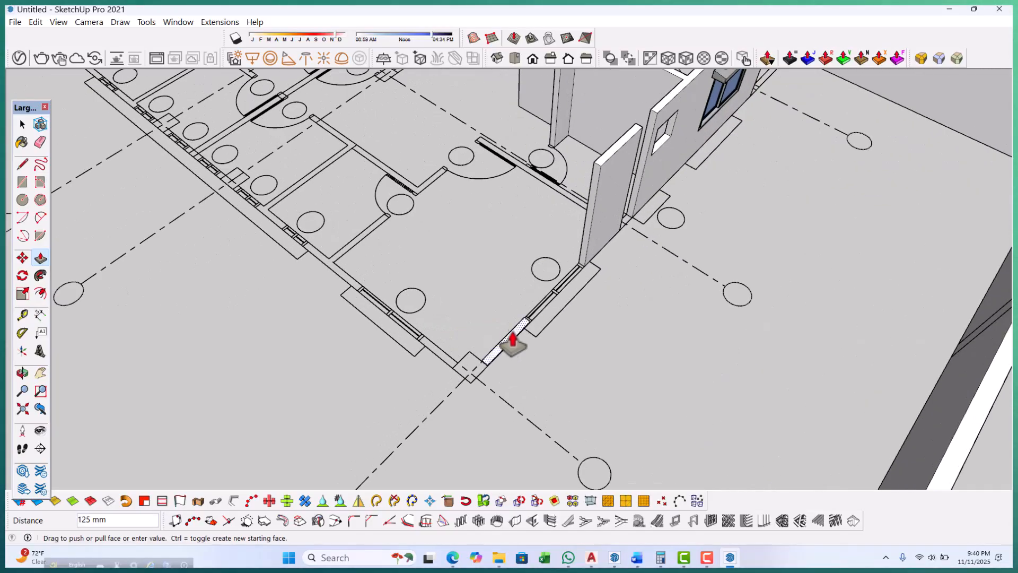
{"action": "scroll", "coordinate": [571, 312], "scroll_direction": "down", "scroll_amount": 2}
{"action": "scroll", "coordinate": [600, 252], "scroll_direction": "up", "scroll_amount": 2}
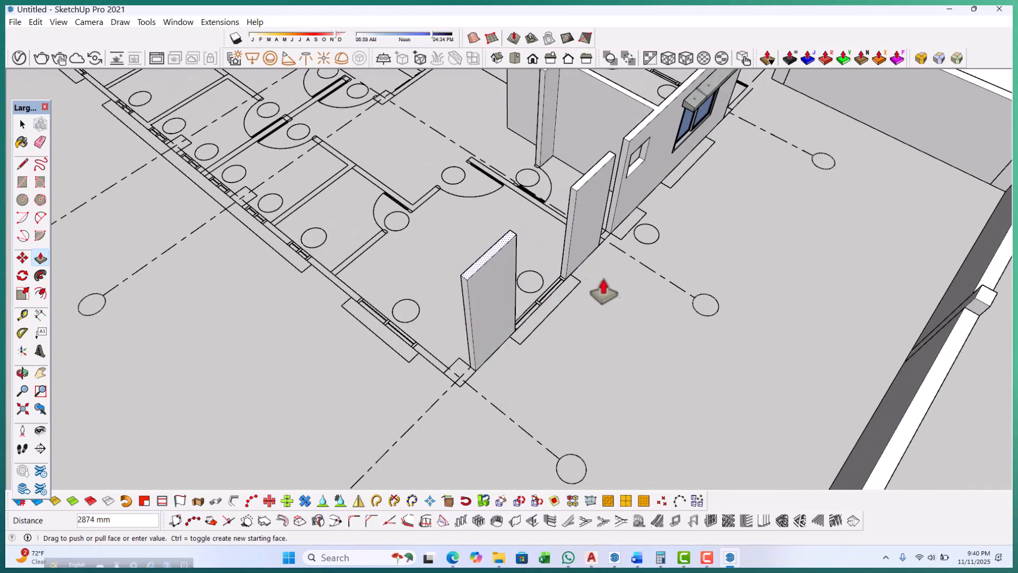
{"action": "left_click", "coordinate": [581, 197]}
Place a horizontal guide from the outer wall's base line at the sill height of the existing blue window.
{"action": "middle_click_drag", "start_coordinate": [659, 372], "coordinate": [406, 334]}
{"action": "scroll", "coordinate": [525, 342], "scroll_direction": "up", "scroll_amount": 4}
{"action": "middle_click_drag", "start_coordinate": [519, 341], "coordinate": [491, 341]}
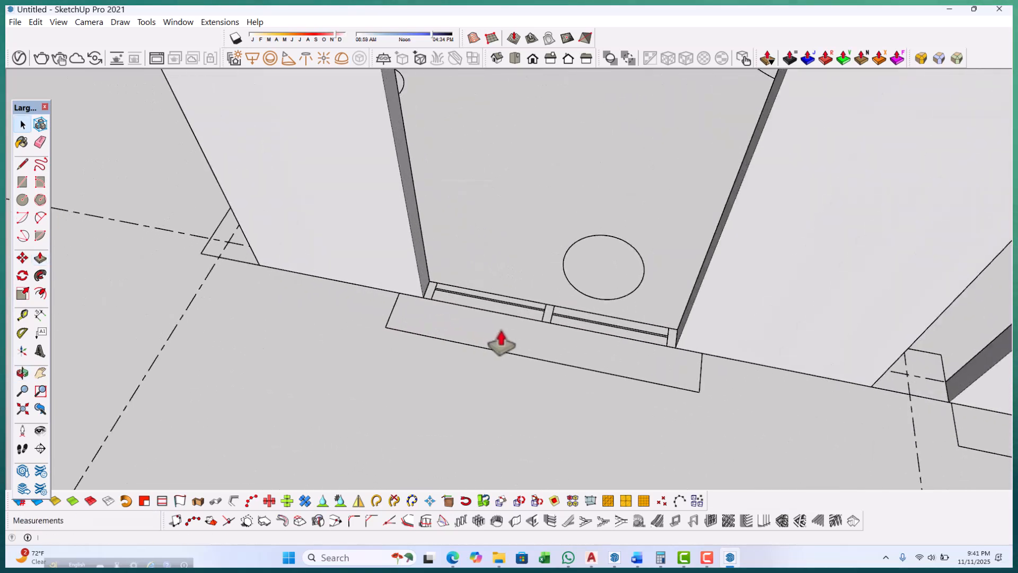
{"action": "key", "text": "t"}
{"action": "scroll", "coordinate": [495, 295], "scroll_direction": "up", "scroll_amount": 3}
{"action": "left_click", "coordinate": [510, 311]}
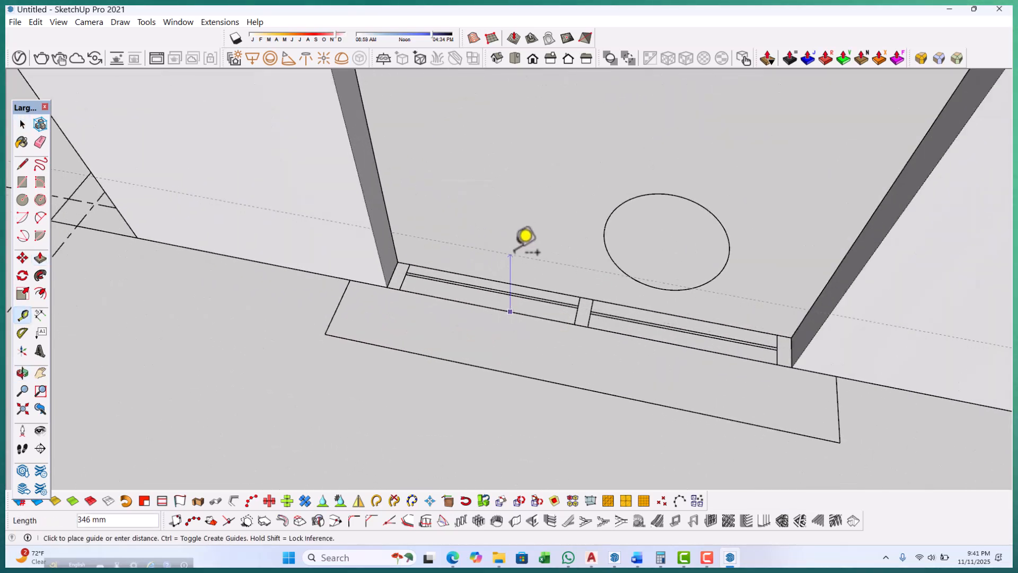
{"action": "scroll", "coordinate": [493, 249], "scroll_direction": "down", "scroll_amount": 6}
{"action": "middle_click_drag", "start_coordinate": [472, 272], "coordinate": [564, 293]}
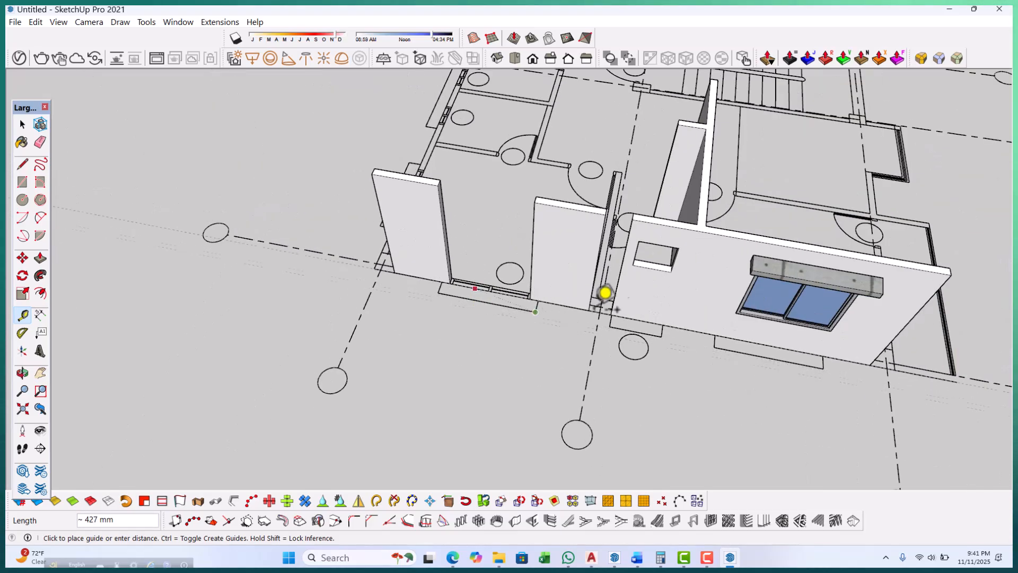
{"action": "scroll", "coordinate": [742, 289], "scroll_direction": "up", "scroll_amount": 2}
{"action": "left_click", "coordinate": [742, 312]}
Place a second horizontal guide 1350 mm above the sill guide, level with the underside of the existing window's concrete hood.
{"action": "scroll", "coordinate": [504, 386], "scroll_direction": "down", "scroll_amount": 5}
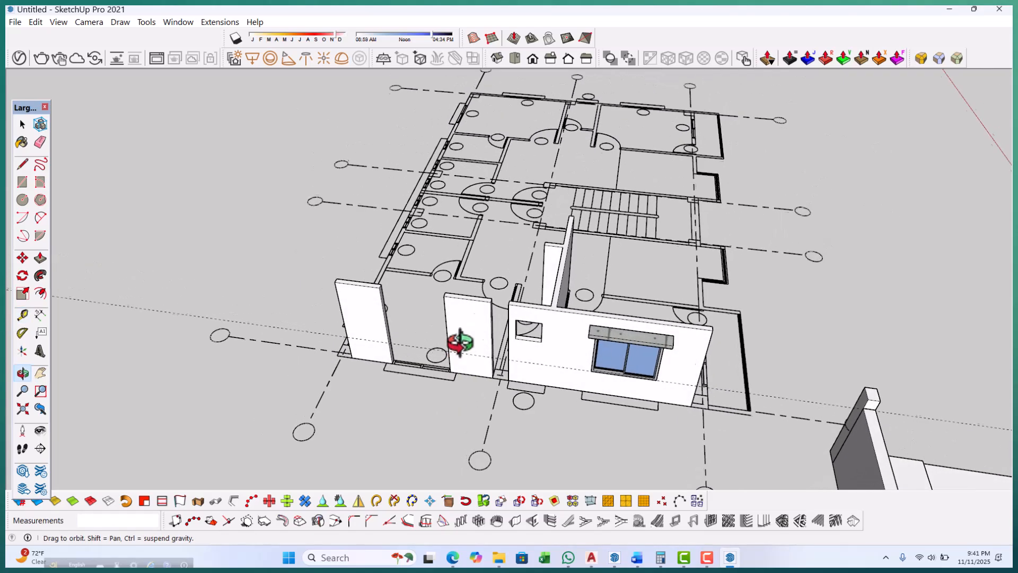
{"action": "scroll", "coordinate": [475, 334], "scroll_direction": "up", "scroll_amount": 1}
{"action": "left_click", "coordinate": [473, 366]}
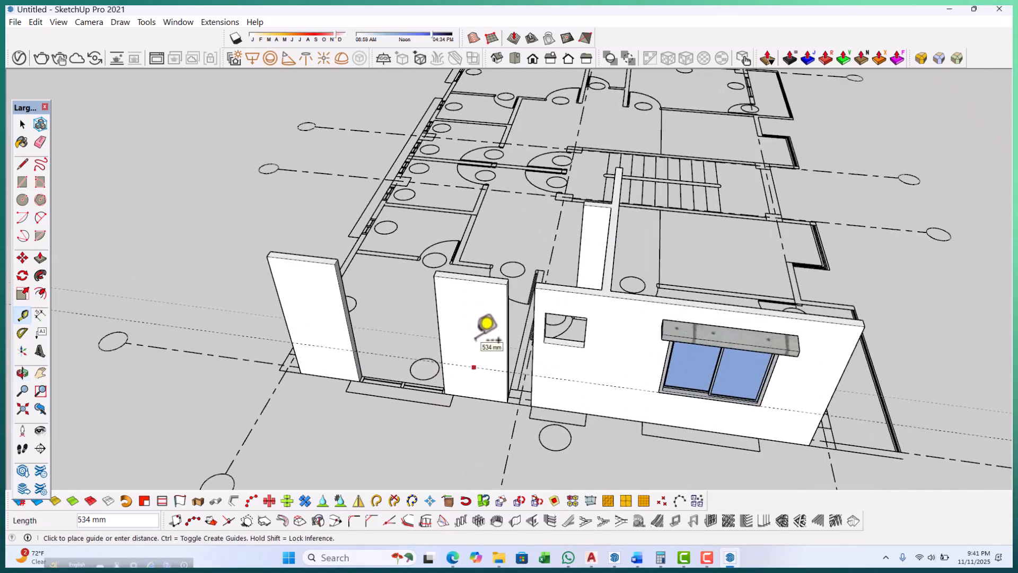
{"action": "scroll", "coordinate": [688, 344], "scroll_direction": "up", "scroll_amount": 1}
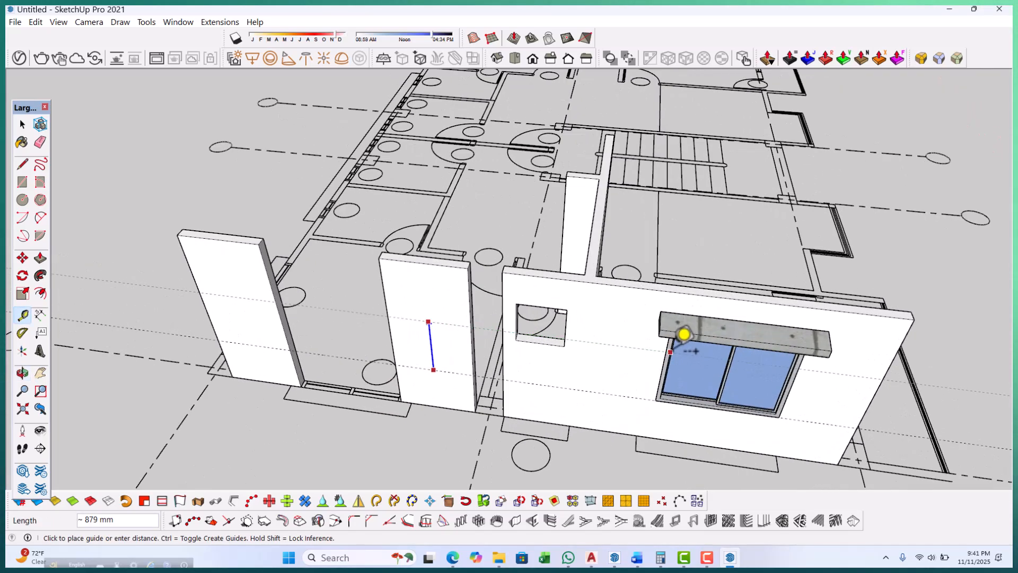
{"action": "scroll", "coordinate": [664, 318], "scroll_direction": "up", "scroll_amount": 2}
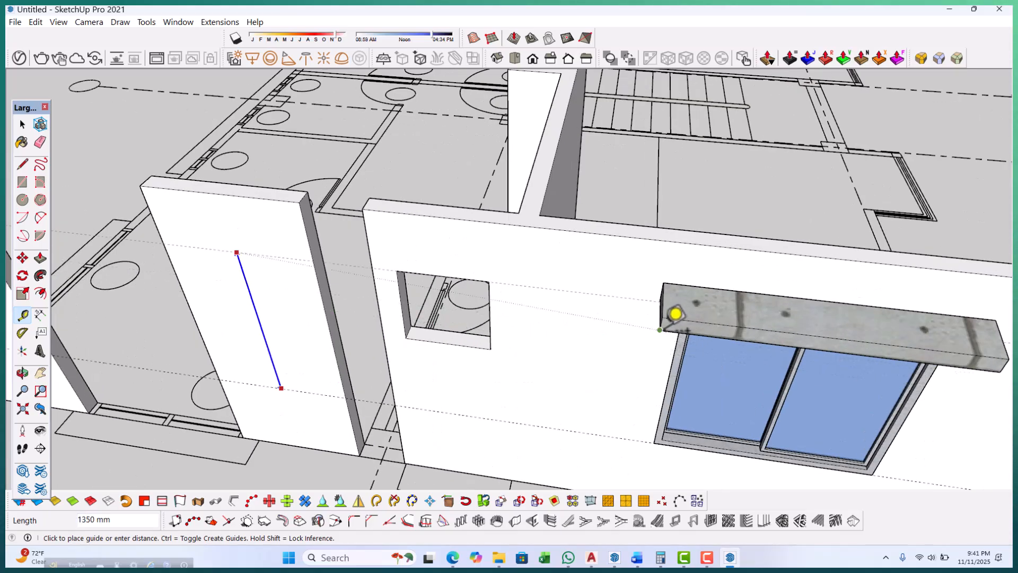
{"action": "left_click", "coordinate": [660, 329]}
{"action": "scroll", "coordinate": [658, 392], "scroll_direction": "down", "scroll_amount": 3}
{"action": "scroll", "coordinate": [450, 325], "scroll_direction": "up", "scroll_amount": 3}
{"action": "scroll", "coordinate": [423, 409], "scroll_direction": "down", "scroll_amount": 3}
{"action": "key", "text": "space"}
Draw a 1500 by 125 mm rectangle bridging the gap between the tops of the two new wall panels.
{"action": "middle_click_drag", "start_coordinate": [423, 409], "coordinate": [310, 252]}
{"action": "key", "text": "r"}
{"action": "scroll", "coordinate": [318, 222], "scroll_direction": "up", "scroll_amount": 4}
{"action": "left_click", "coordinate": [326, 232]}
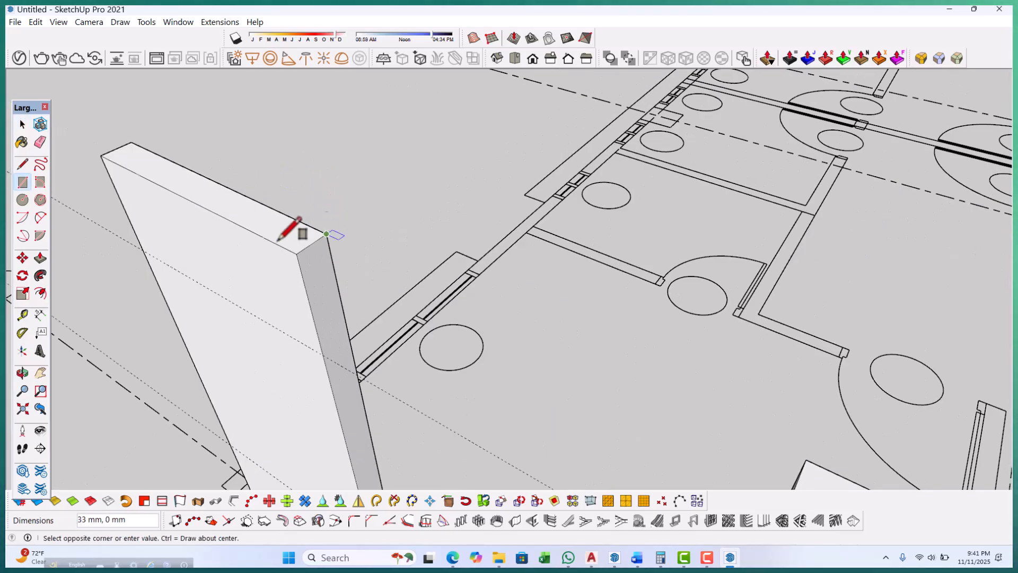
{"action": "scroll", "coordinate": [326, 232], "scroll_direction": "down", "scroll_amount": 3}
{"action": "left_click", "coordinate": [584, 399]}
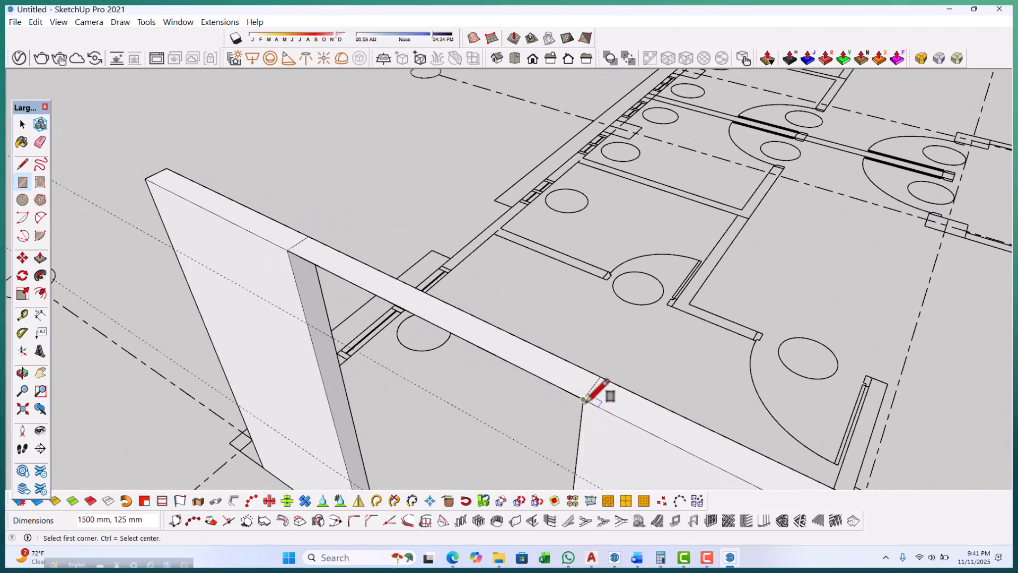
Extrude the underside of the bridging rectangle down 450 mm to the window head level to form the wall above the opening.
{"action": "scroll", "coordinate": [513, 390], "scroll_direction": "down", "scroll_amount": 4}
{"action": "middle_click_drag", "start_coordinate": [513, 390], "coordinate": [467, 186]}
{"action": "scroll", "coordinate": [421, 249], "scroll_direction": "up", "scroll_amount": 4}
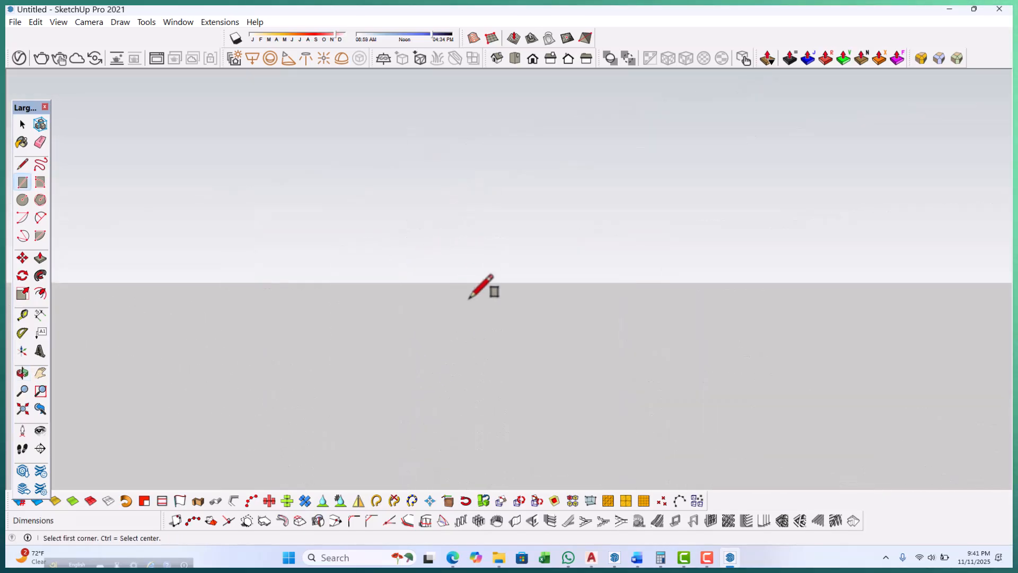
{"action": "scroll", "coordinate": [468, 299], "scroll_direction": "down", "scroll_amount": 3}
{"action": "scroll", "coordinate": [493, 337], "scroll_direction": "up", "scroll_amount": 4}
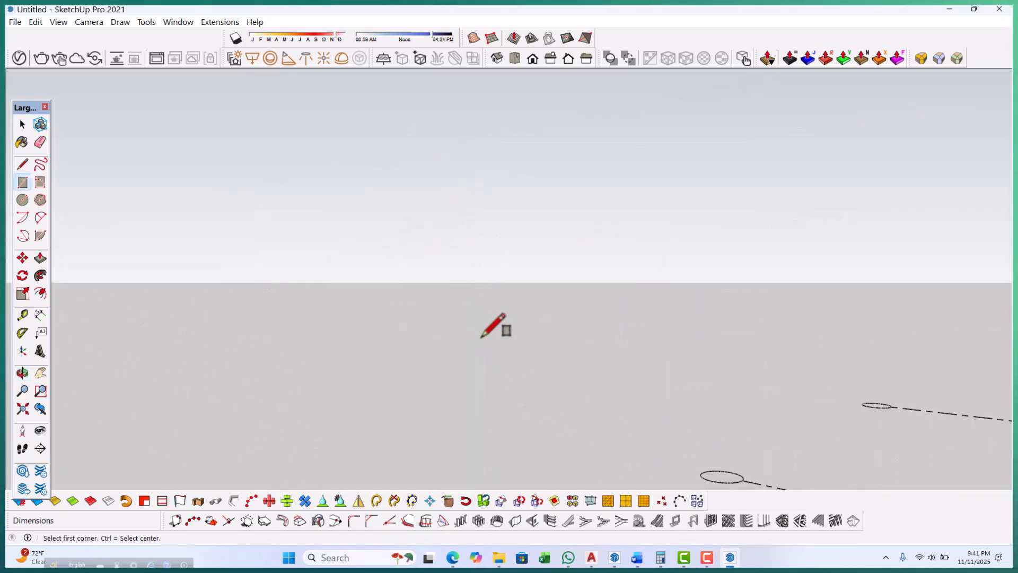
{"action": "scroll", "coordinate": [475, 336], "scroll_direction": "down", "scroll_amount": 3}
{"action": "scroll", "coordinate": [485, 333], "scroll_direction": "up", "scroll_amount": 4}
{"action": "middle_click_drag", "start_coordinate": [463, 335], "coordinate": [457, 272]}
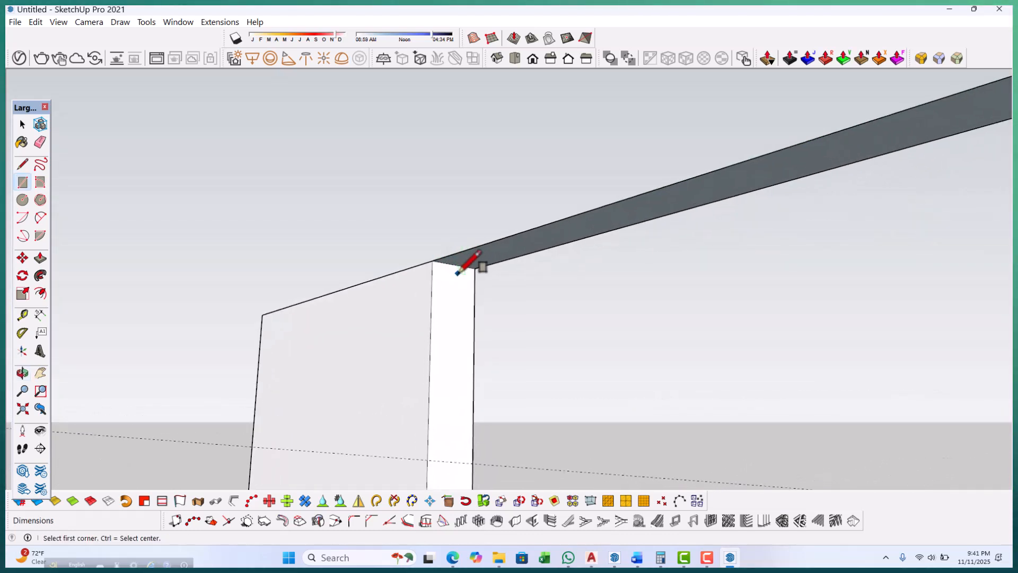
{"action": "scroll", "coordinate": [457, 272], "scroll_direction": "up", "scroll_amount": 1}
{"action": "key", "text": "p"}
{"action": "left_click", "coordinate": [466, 271]}
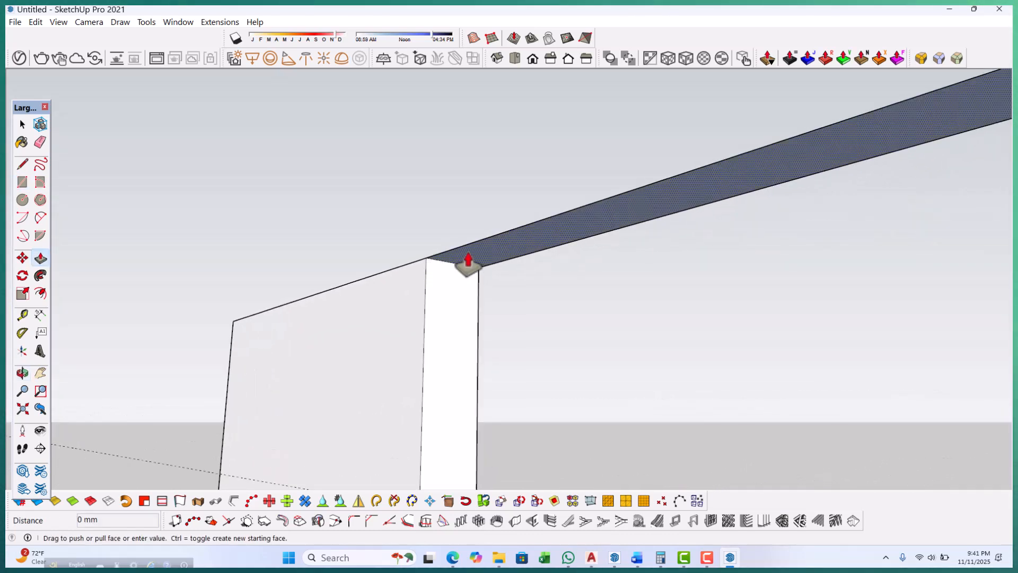
{"action": "scroll", "coordinate": [467, 292], "scroll_direction": "down", "scroll_amount": 3}
{"action": "mouse_move", "coordinate": [470, 291]}
{"action": "middle_mouse_down"}
{"action": "mouse_move", "coordinate": [504, 336]}
{"action": "mouse_move", "coordinate": [465, 307]}
{"action": "middle_mouse_up"}
{"action": "scroll", "coordinate": [586, 347], "scroll_direction": "down", "scroll_amount": 2}
{"action": "scroll", "coordinate": [621, 335], "scroll_direction": "up", "scroll_amount": 2}
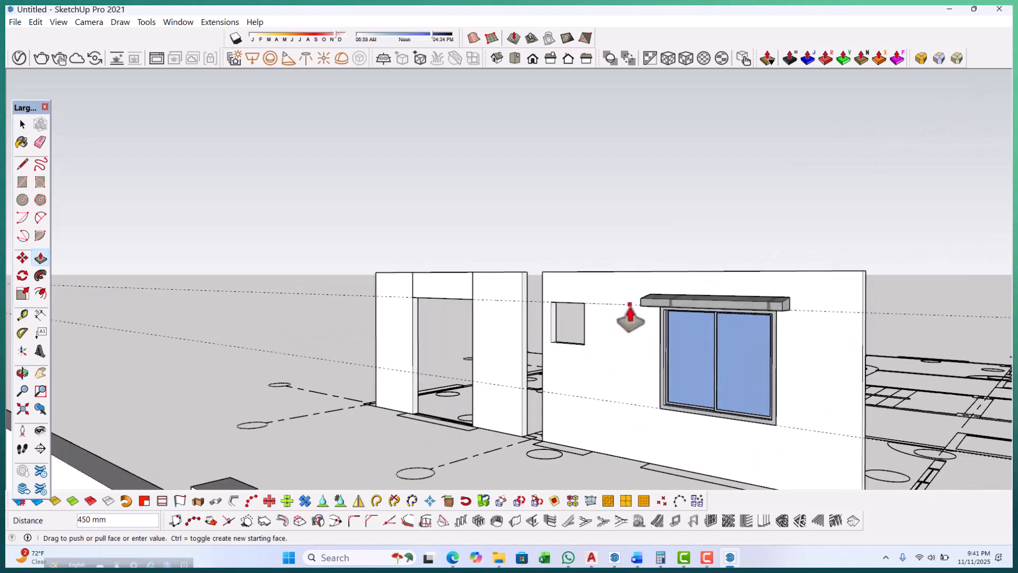
Draw a rectangle across the plan's window strip at floor level, spanning the gap between the two new wall panels.
{"action": "scroll", "coordinate": [527, 345], "scroll_direction": "down", "scroll_amount": 3}
{"action": "middle_click_drag", "start_coordinate": [527, 345], "coordinate": [520, 377]}
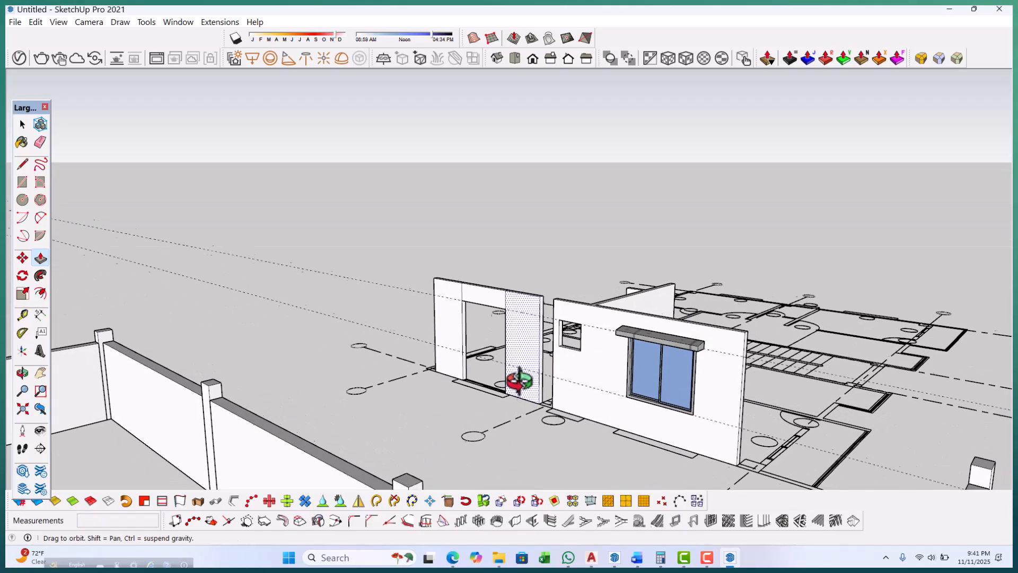
{"action": "scroll", "coordinate": [470, 409], "scroll_direction": "up", "scroll_amount": 4}
{"action": "scroll", "coordinate": [475, 374], "scroll_direction": "up", "scroll_amount": 3}
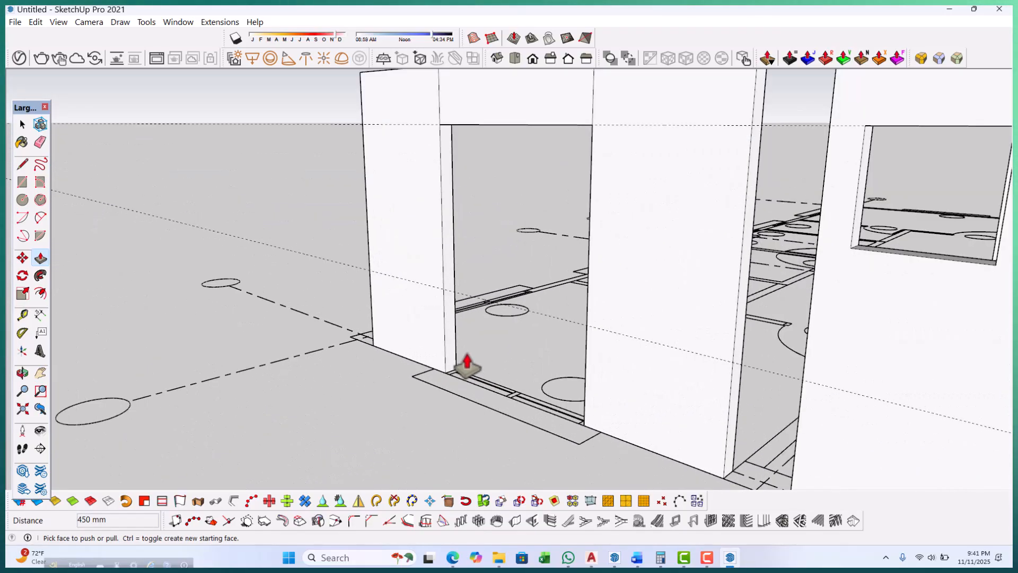
{"action": "scroll", "coordinate": [463, 364], "scroll_direction": "up", "scroll_amount": 2}
{"action": "left_click", "coordinate": [395, 347]}
{"action": "scroll", "coordinate": [398, 341], "scroll_direction": "down", "scroll_amount": 2}
{"action": "scroll", "coordinate": [422, 340], "scroll_direction": "down", "scroll_amount": 2}
{"action": "scroll", "coordinate": [500, 379], "scroll_direction": "up", "scroll_amount": 4}
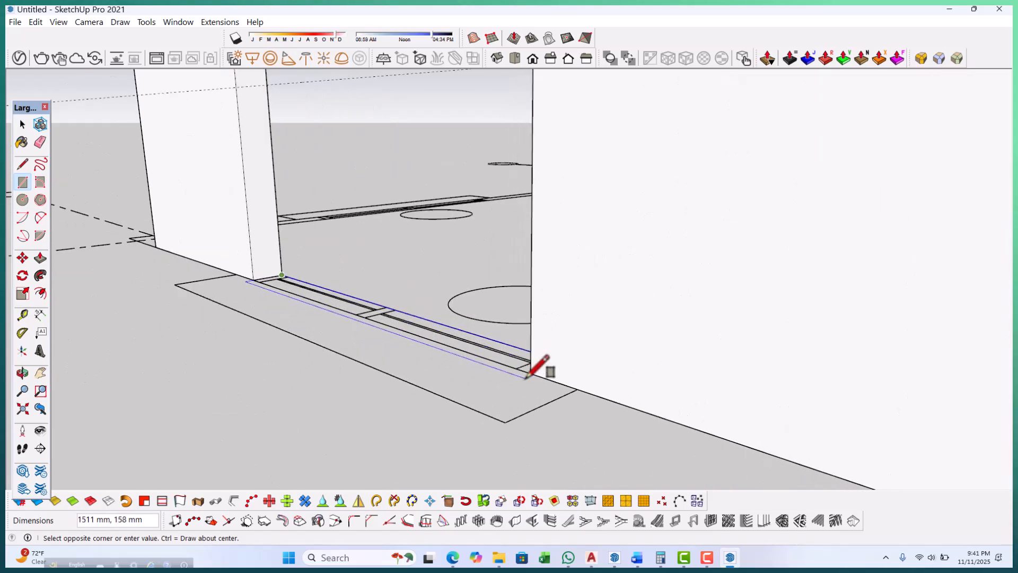
{"action": "left_click", "coordinate": [531, 375]}
{"action": "scroll", "coordinate": [533, 371], "scroll_direction": "down", "scroll_amount": 5}
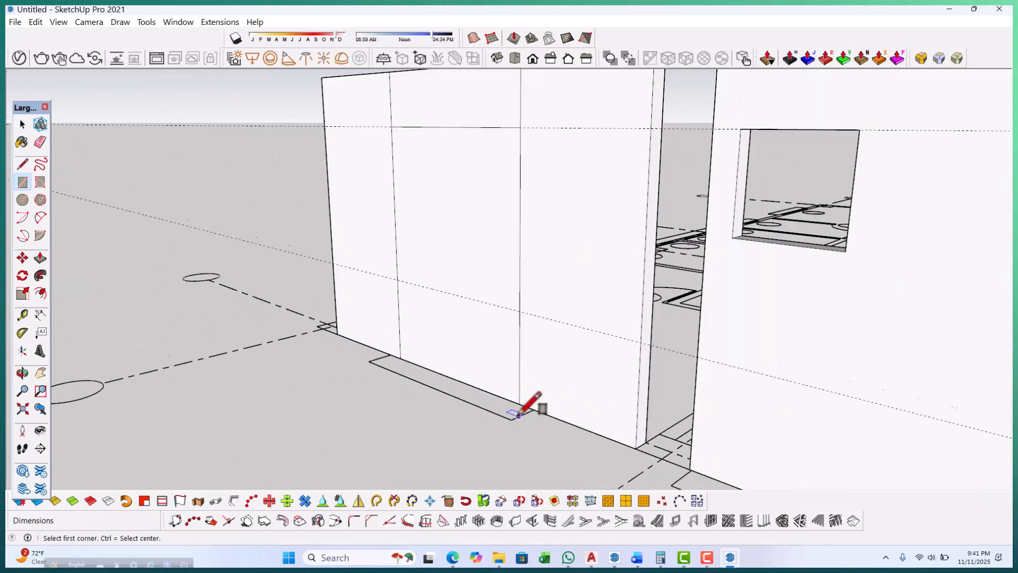
Delete the face covering the window opening and copy the far panel's bottom inner edge up 750 mm to mark the sill.
{"action": "left_click", "coordinate": [465, 313]}
{"action": "key", "text": "Delete"}
{"action": "middle_click_drag", "start_coordinate": [485, 324], "coordinate": [466, 373]}
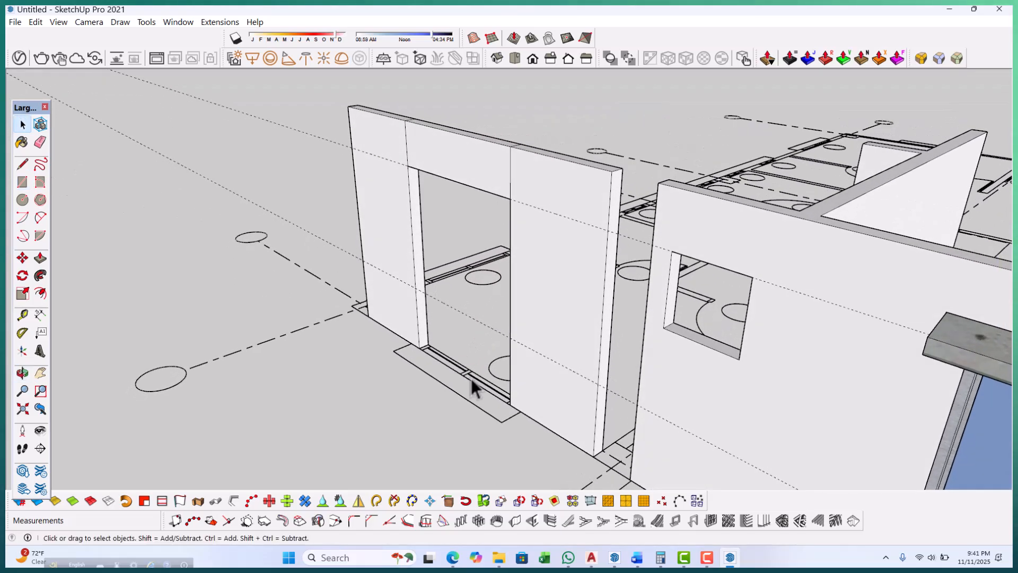
{"action": "scroll", "coordinate": [430, 290], "scroll_direction": "up", "scroll_amount": 2}
{"action": "scroll", "coordinate": [428, 289], "scroll_direction": "up", "scroll_amount": 3}
{"action": "scroll", "coordinate": [411, 424], "scroll_direction": "up", "scroll_amount": 2}
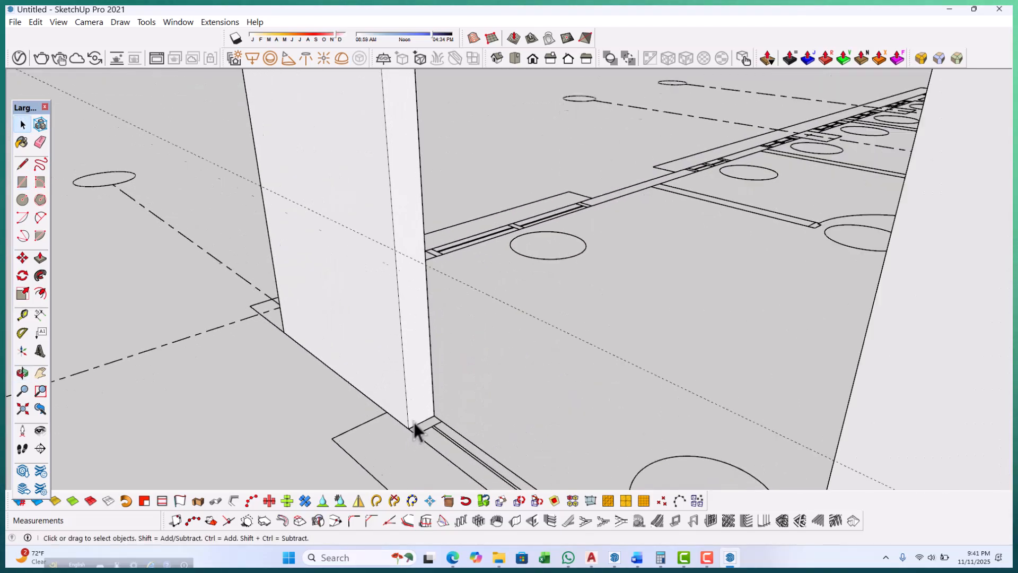
{"action": "scroll", "coordinate": [419, 425], "scroll_direction": "up", "scroll_amount": 1}
{"action": "key", "text": "m"}
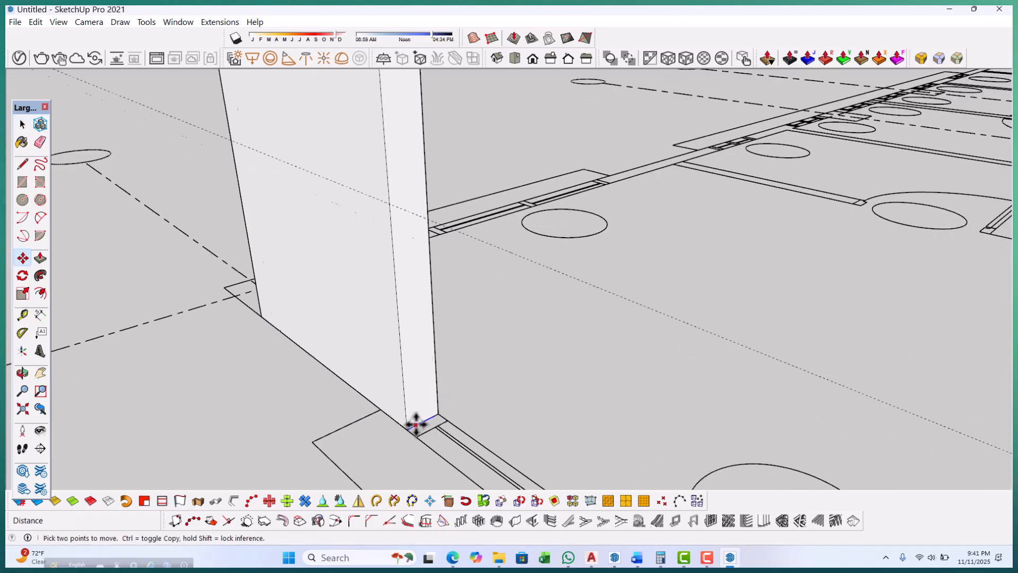
{"action": "left_click", "coordinate": [409, 428]}
{"action": "key", "text": "ctrl"}
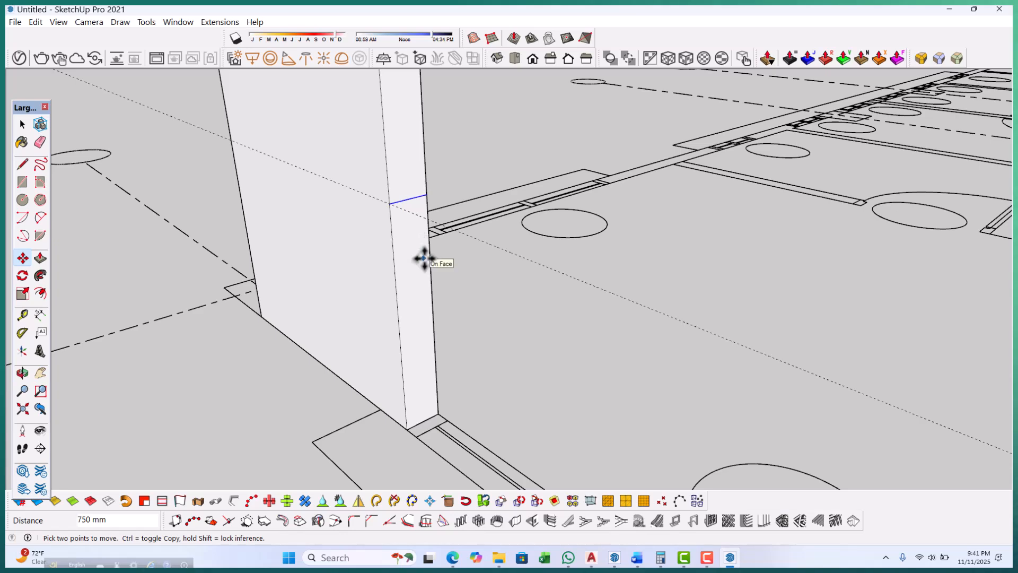
Extrude the lower part of the panel's inner side face across the gap to the opposite panel, forming the wall below the window.
{"action": "key", "text": "p"}
{"action": "left_click", "coordinate": [419, 279]}
{"action": "scroll", "coordinate": [419, 276], "scroll_direction": "down", "scroll_amount": 3}
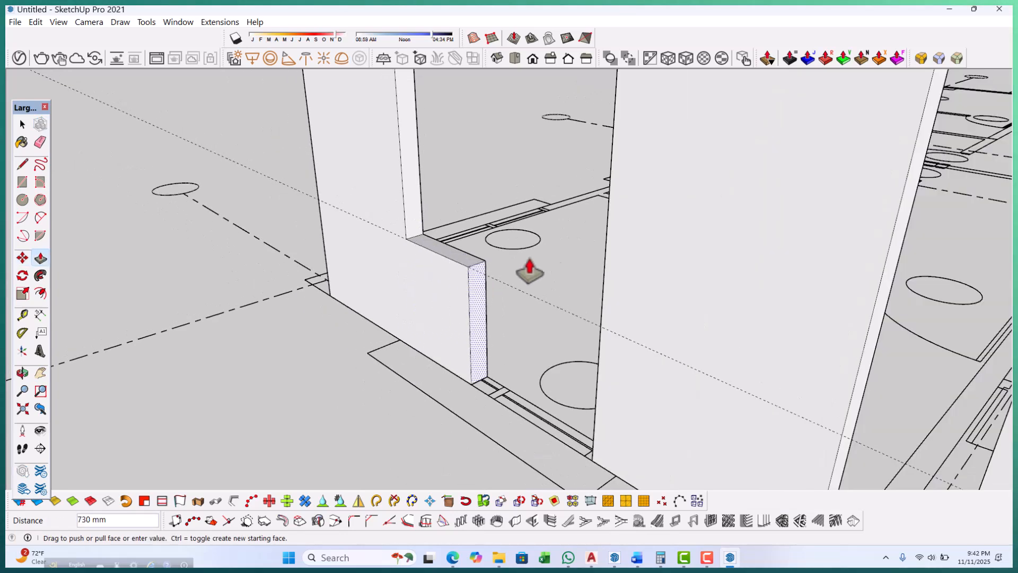
{"action": "left_click", "coordinate": [611, 224]}
Delete the vertical seam on the outer face where the wall below the window meets the adjoining panel.
{"action": "scroll", "coordinate": [599, 367], "scroll_direction": "up", "scroll_amount": 2}
{"action": "key", "text": "space"}
{"action": "left_click", "coordinate": [596, 368]}
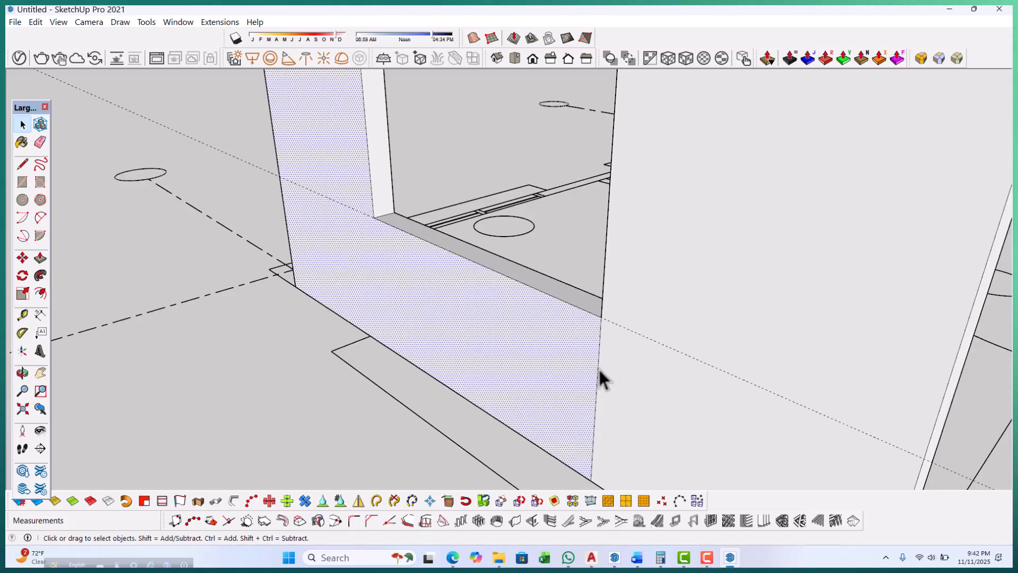
{"action": "left_click", "coordinate": [592, 367]}
{"action": "key", "text": "Delete"}
Delete the seams across the wall's top face and on its outer face above the window opening.
{"action": "scroll", "coordinate": [603, 316], "scroll_direction": "down", "scroll_amount": 5}
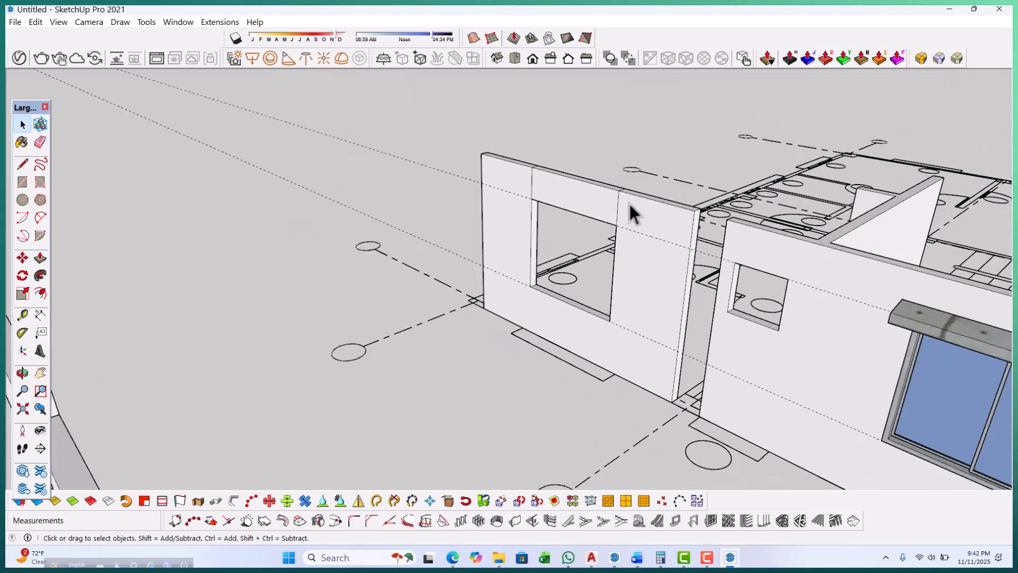
{"action": "middle_click_drag", "start_coordinate": [628, 202], "coordinate": [619, 227]}
{"action": "scroll", "coordinate": [624, 201], "scroll_direction": "up", "scroll_amount": 2}
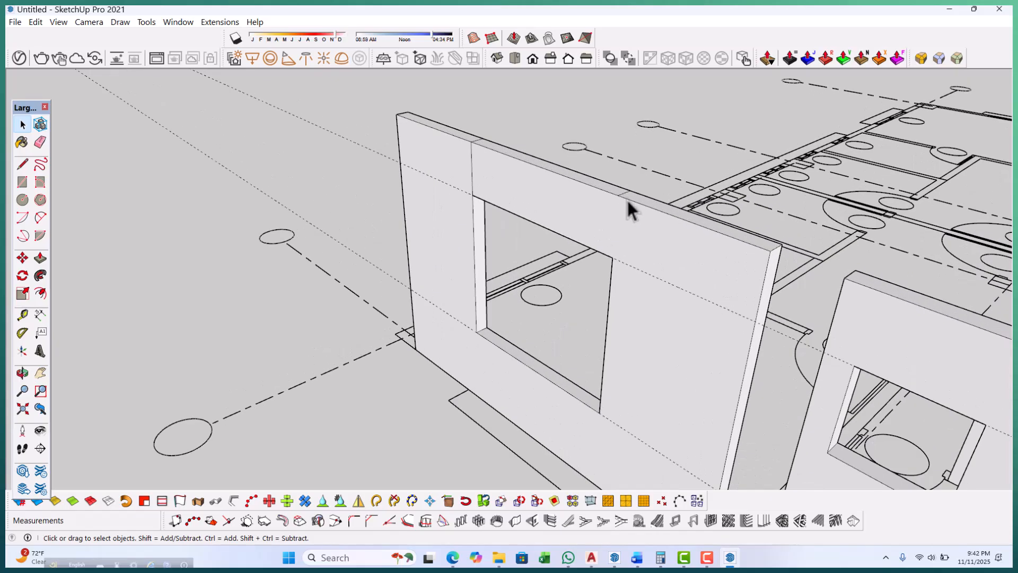
{"action": "scroll", "coordinate": [495, 148], "scroll_direction": "up", "scroll_amount": 3}
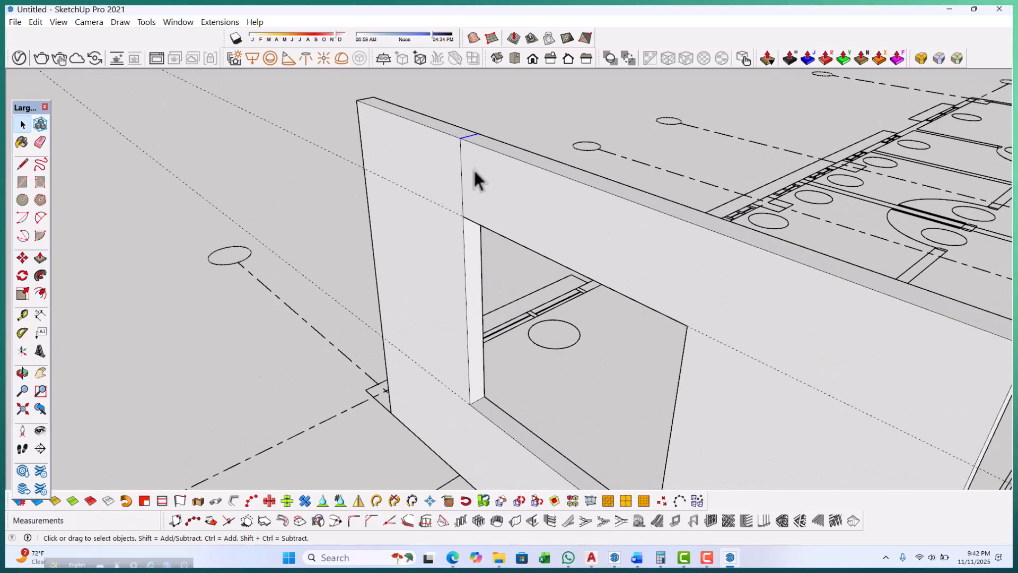
{"action": "triple_click", "coordinate": [475, 195]}
{"action": "scroll", "coordinate": [475, 199], "scroll_direction": "down", "scroll_amount": 2}
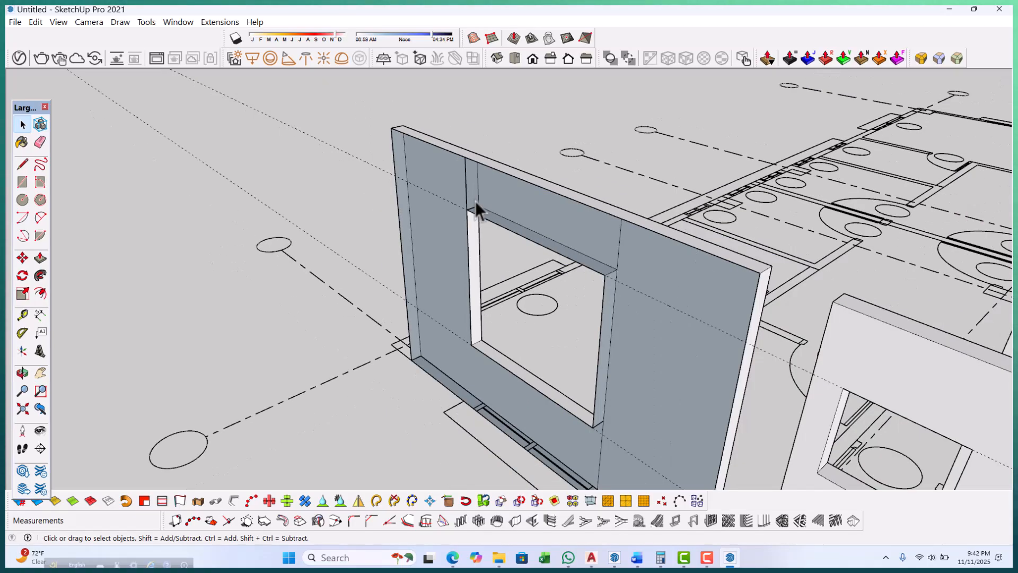
{"action": "left_click", "coordinate": [475, 202]}
{"action": "scroll", "coordinate": [467, 186], "scroll_direction": "up", "scroll_amount": 3}
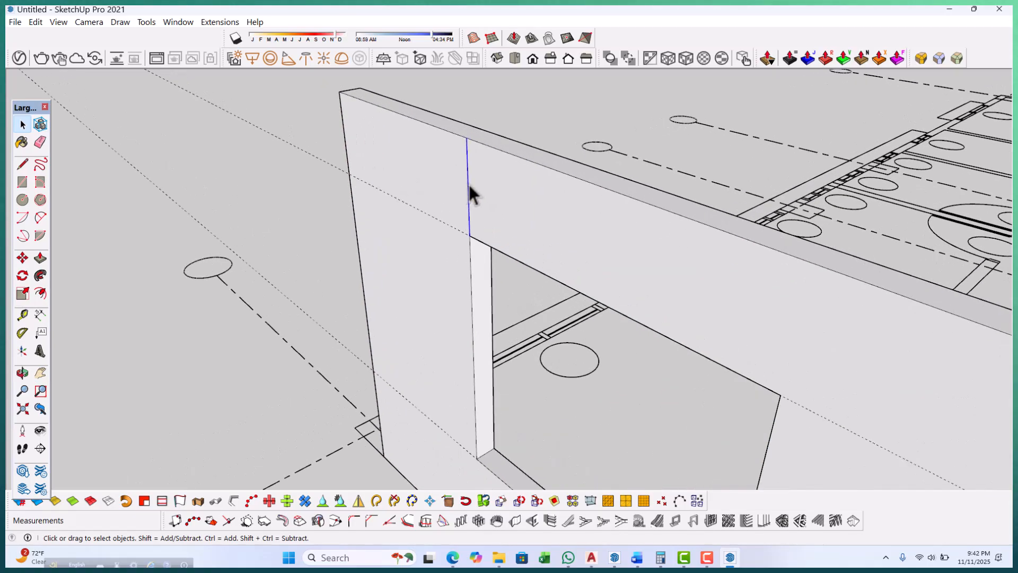
Delete the remaining vertical seams above and below the window opening on the wall's inner face.
{"action": "mouse_move", "coordinate": [468, 187]}
{"action": "middle_mouse_down"}
{"action": "mouse_move", "coordinate": [598, 200]}
{"action": "mouse_move", "coordinate": [356, 211]}
{"action": "mouse_move", "coordinate": [473, 179]}
{"action": "middle_mouse_up"}
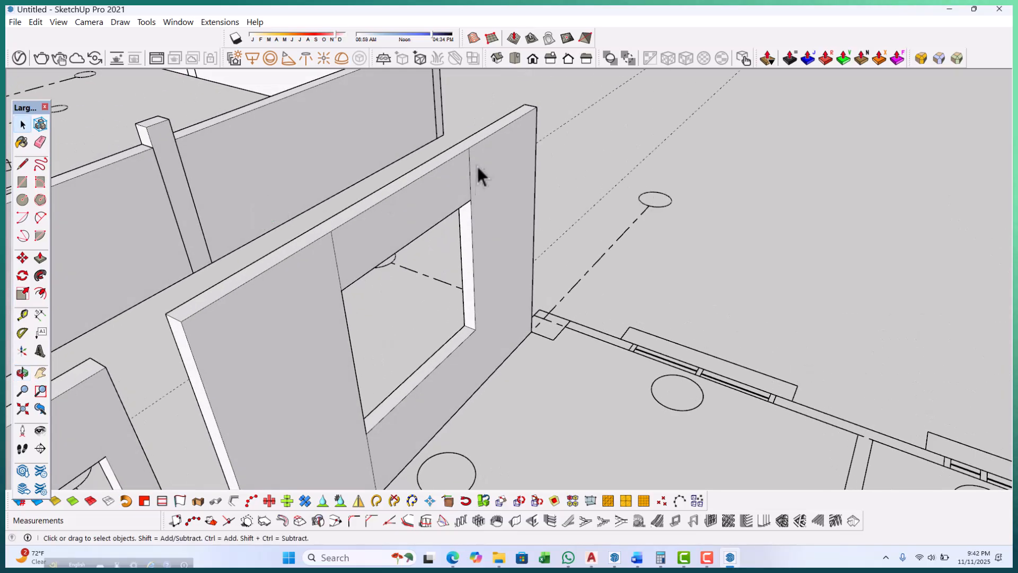
{"action": "scroll", "coordinate": [474, 179], "scroll_direction": "up", "scroll_amount": 2}
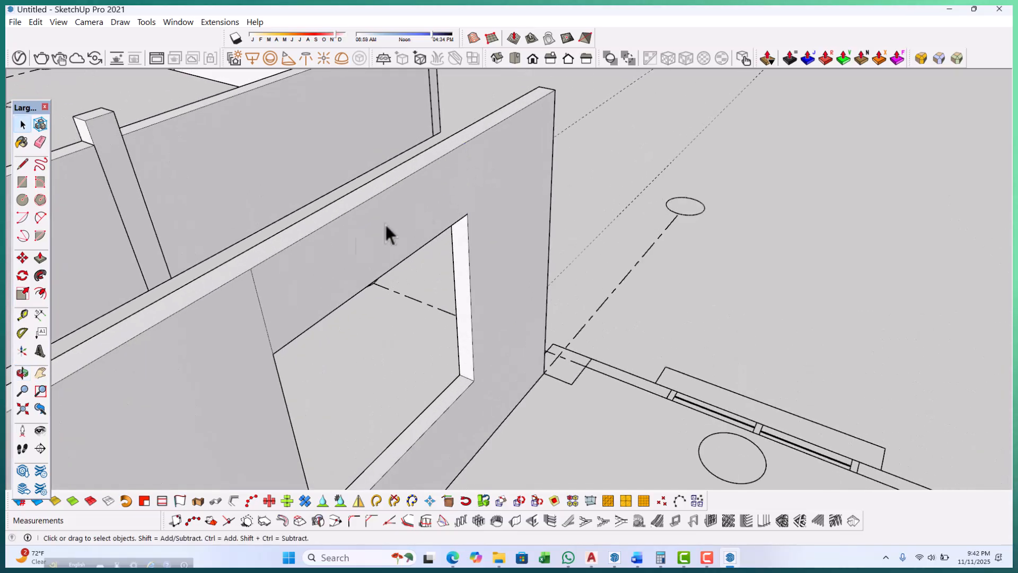
{"action": "key", "text": "Delete"}
{"action": "scroll", "coordinate": [286, 268], "scroll_direction": "up", "scroll_amount": 1}
{"action": "left_click", "coordinate": [252, 301]}
{"action": "key", "text": "Delete"}
{"action": "scroll", "coordinate": [483, 158], "scroll_direction": "down", "scroll_amount": 4}
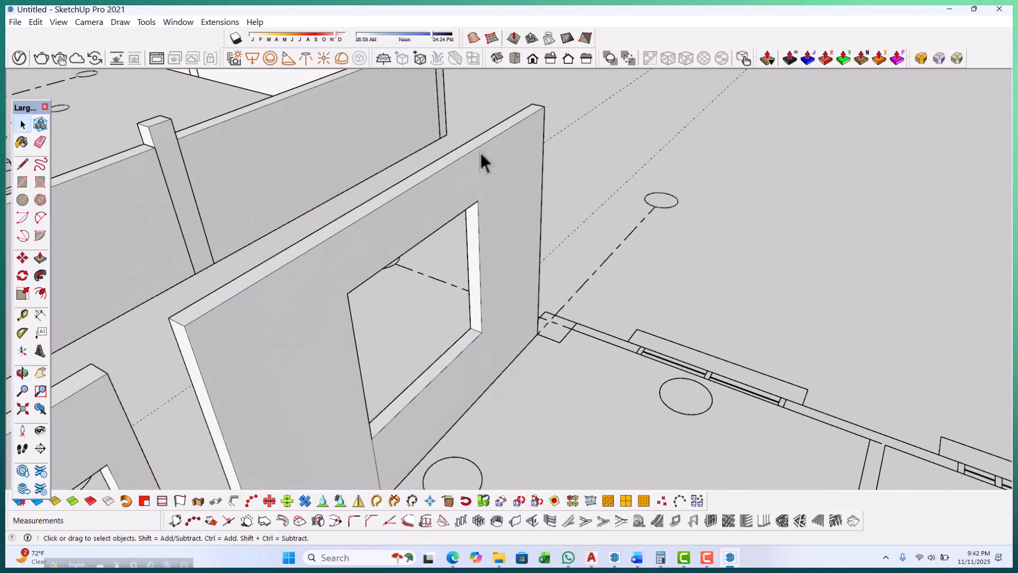
{"action": "scroll", "coordinate": [419, 336], "scroll_direction": "up", "scroll_amount": 2}
{"action": "scroll", "coordinate": [425, 267], "scroll_direction": "down", "scroll_amount": 3}
{"action": "scroll", "coordinate": [452, 268], "scroll_direction": "up", "scroll_amount": 3}
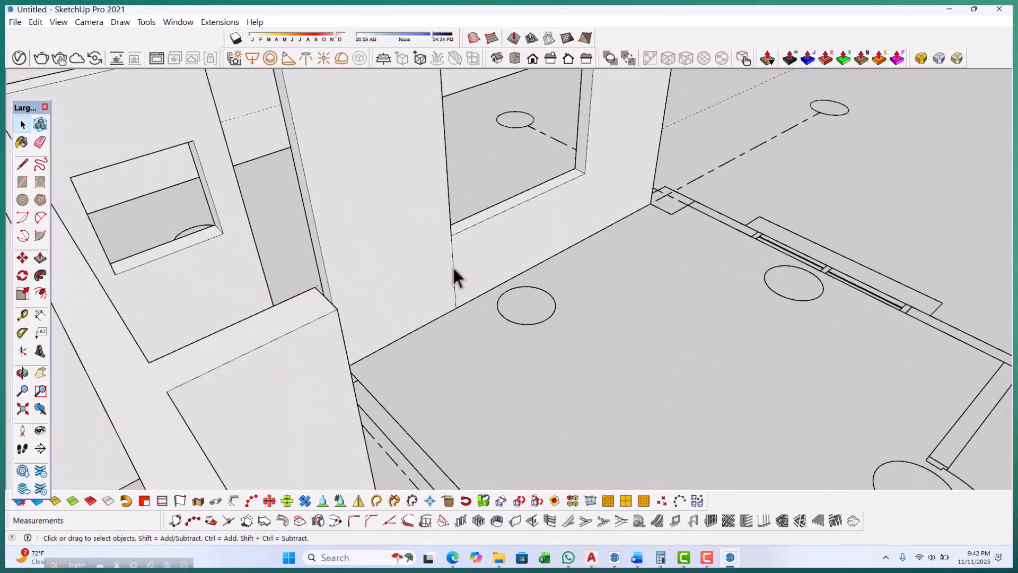
{"action": "scroll", "coordinate": [478, 281], "scroll_direction": "down", "scroll_amount": 1}
{"action": "scroll", "coordinate": [494, 293], "scroll_direction": "down", "scroll_amount": 5}
Select all connected geometry of the new wall section with the window opening and cut it to the clipboard.
{"action": "middle_click_drag", "start_coordinate": [629, 311], "coordinate": [223, 327]}
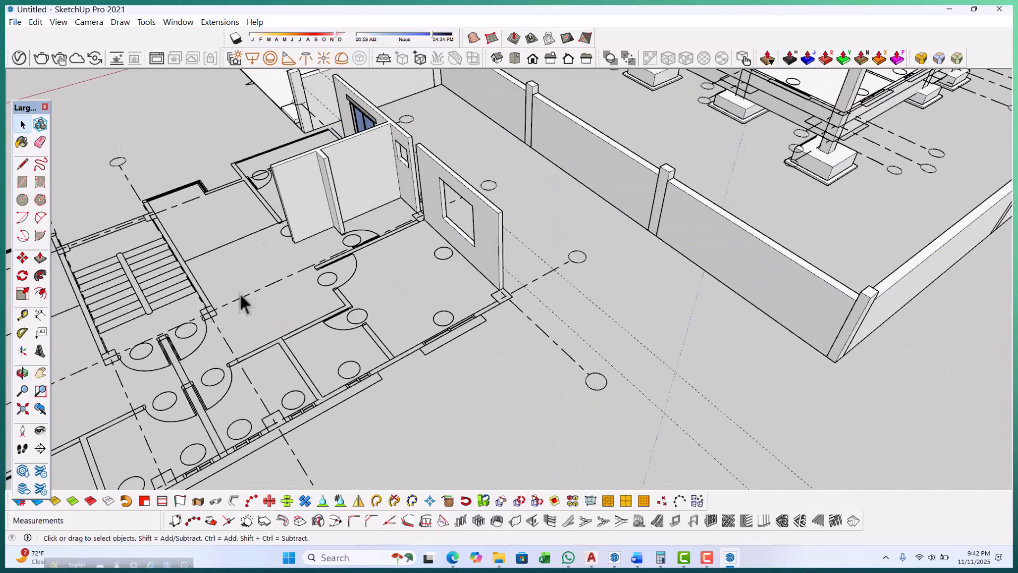
{"action": "scroll", "coordinate": [342, 169], "scroll_direction": "up", "scroll_amount": 2}
{"action": "left_click", "coordinate": [344, 168]}
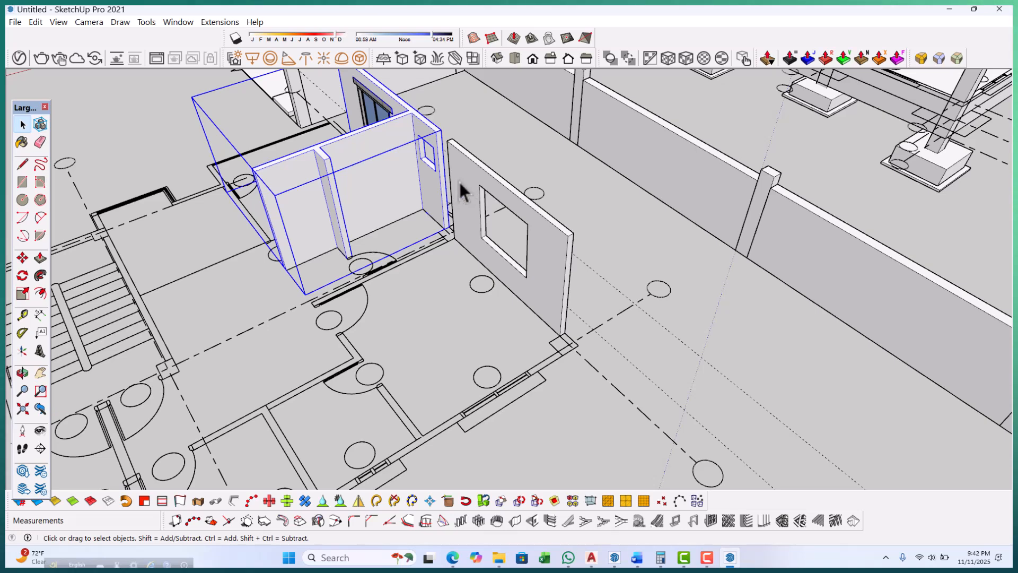
{"action": "left_click", "coordinate": [486, 179]}
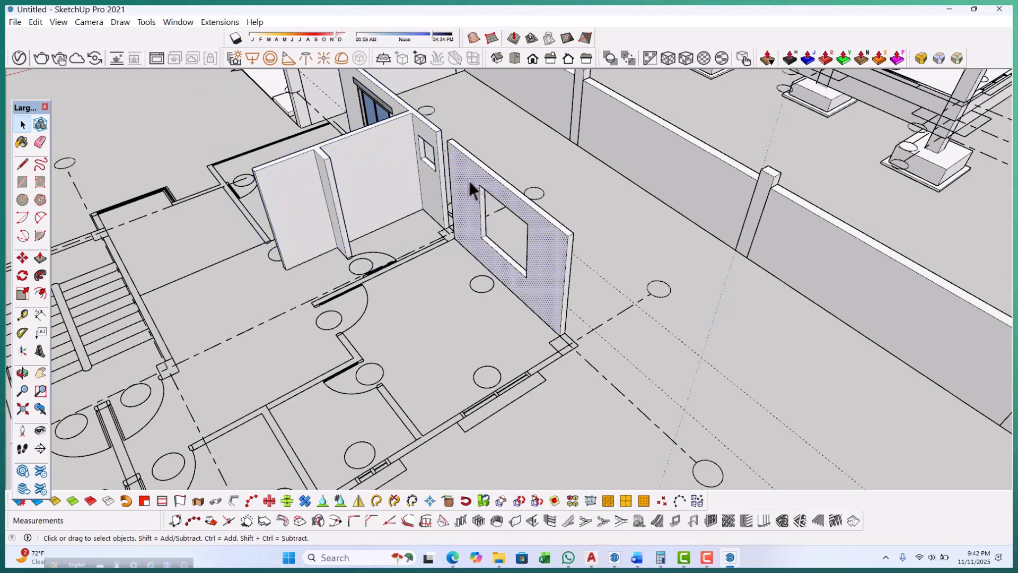
{"action": "scroll", "coordinate": [344, 151], "scroll_direction": "up", "scroll_amount": 2}
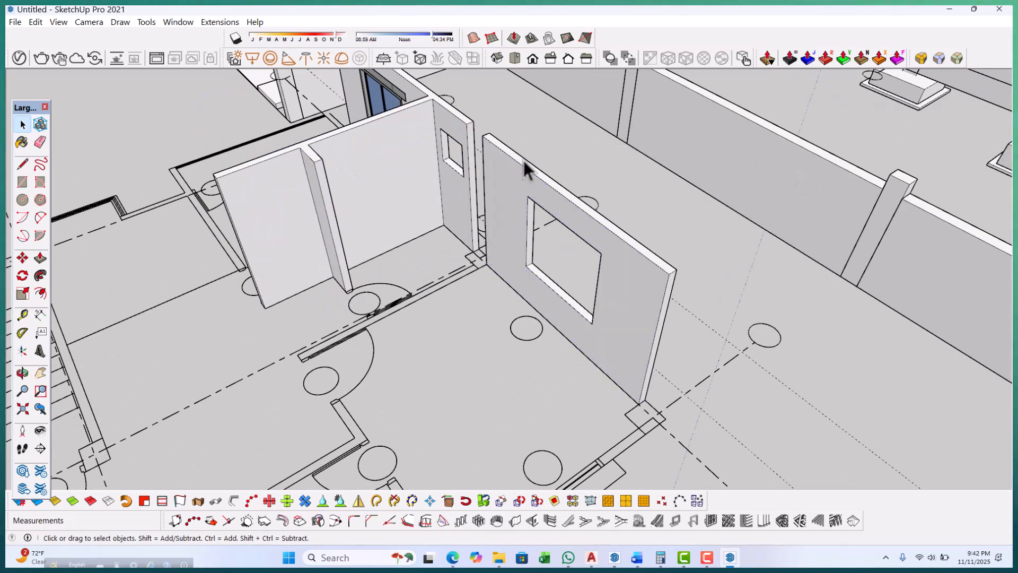
{"action": "double_click", "coordinate": [515, 185]}
{"action": "left_click", "coordinate": [514, 185]}
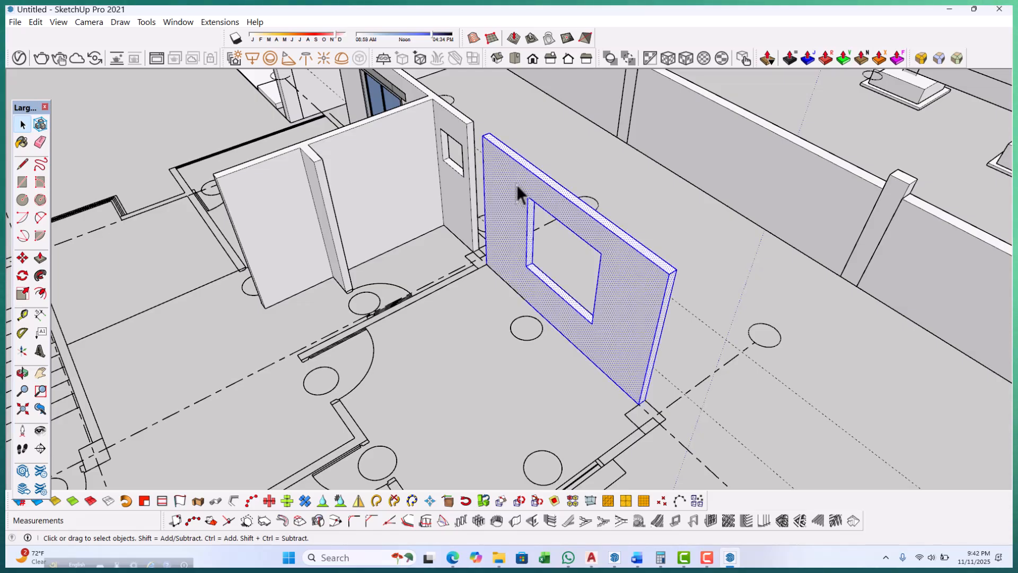
{"action": "key", "text": "Delete"}
Open the existing walls' group, paste the cut wall section in place inside it, and close the group.
{"action": "scroll", "coordinate": [562, 198], "scroll_direction": "down", "scroll_amount": 3}
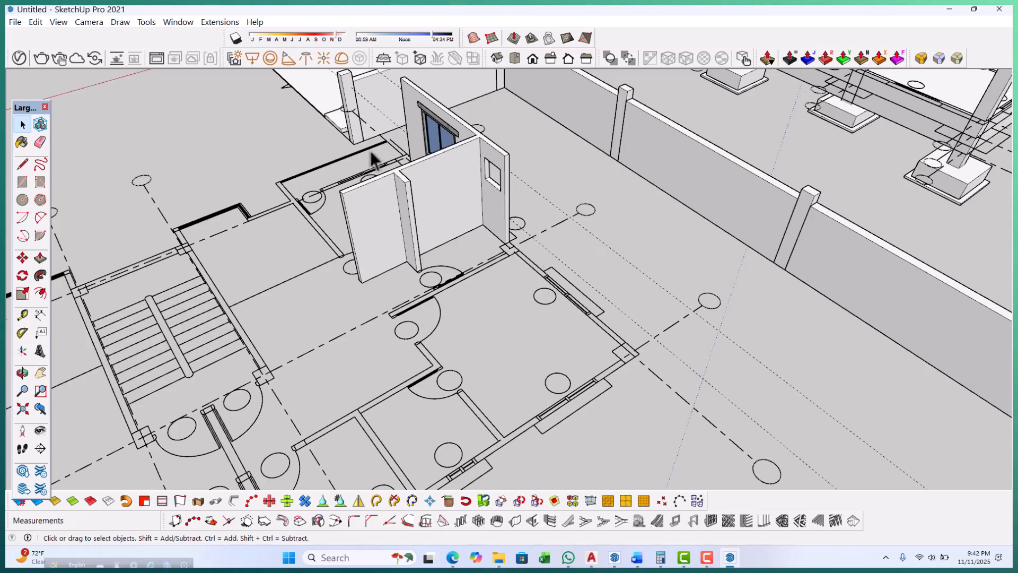
{"action": "scroll", "coordinate": [392, 149], "scroll_direction": "up", "scroll_amount": 3}
{"action": "triple_click", "coordinate": [485, 197]}
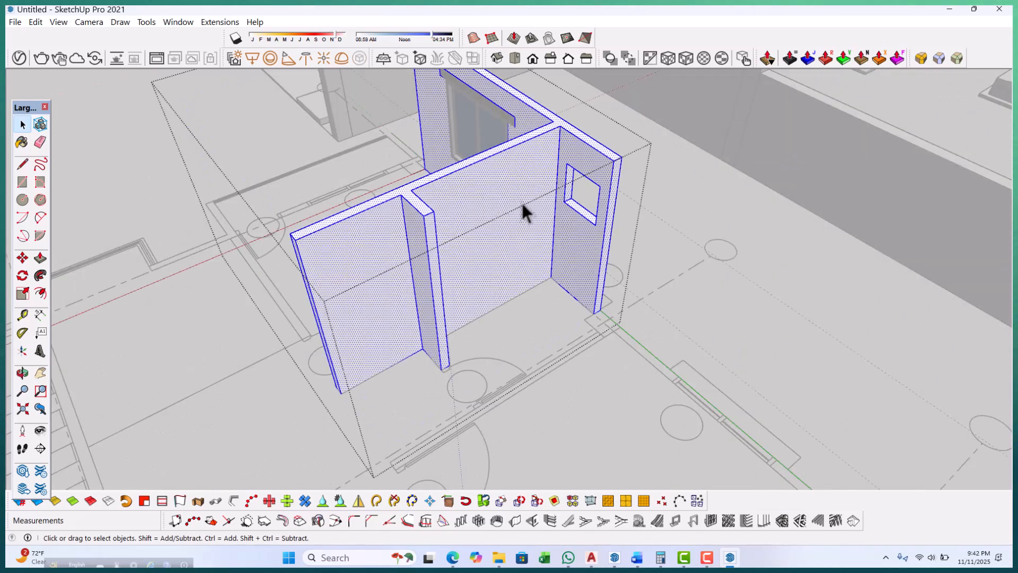
{"action": "left_click", "coordinate": [35, 23]}
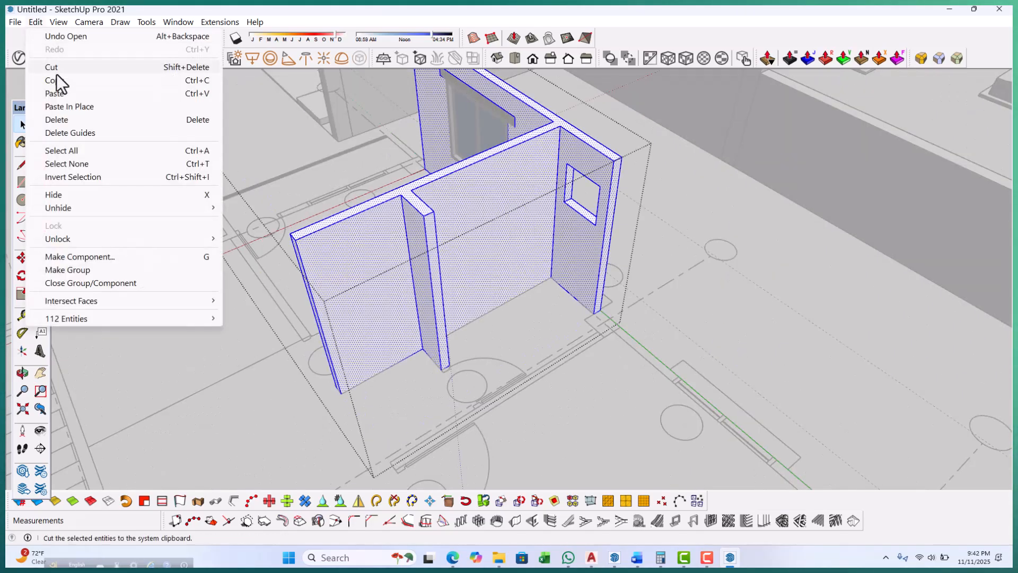
{"action": "left_click", "coordinate": [73, 106]}
{"action": "scroll", "coordinate": [311, 190], "scroll_direction": "down", "scroll_amount": 5}
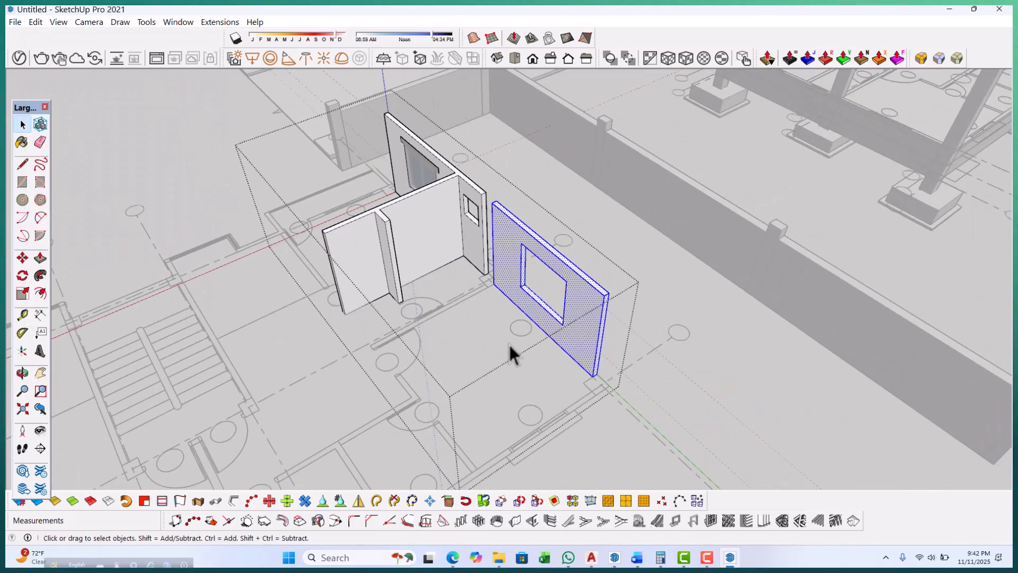
{"action": "left_click", "coordinate": [555, 376]}
Examine the merged walls and the plan's interior partitions and door openings in the adjoining rooms.
{"action": "mouse_move", "coordinate": [554, 377]}
{"action": "middle_mouse_down"}
{"action": "mouse_move", "coordinate": [643, 358]}
{"action": "mouse_move", "coordinate": [647, 373]}
{"action": "middle_mouse_up"}
{"action": "scroll", "coordinate": [643, 358], "scroll_direction": "up", "scroll_amount": 2}
{"action": "scroll", "coordinate": [495, 273], "scroll_direction": "down", "scroll_amount": 5}
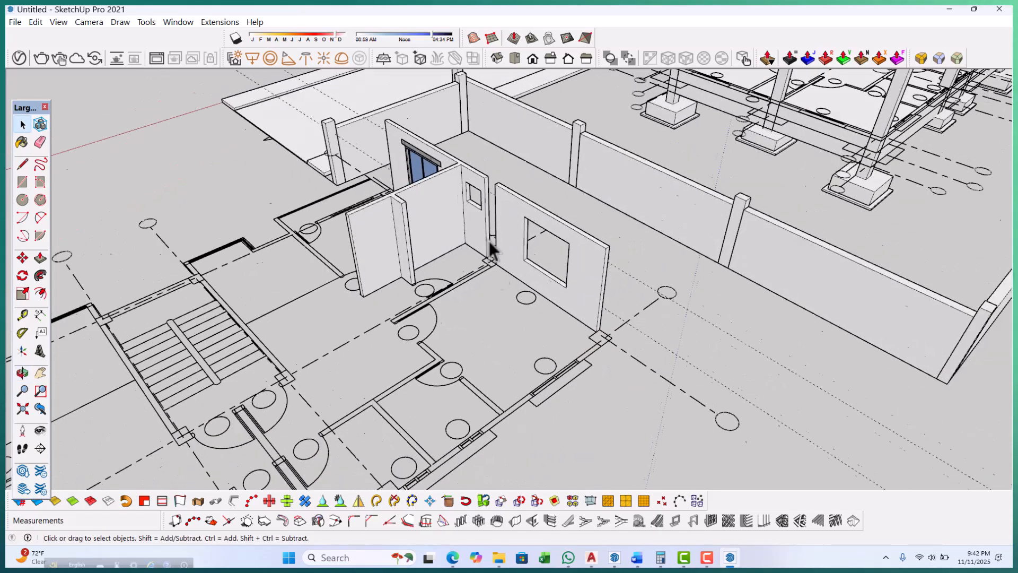
{"action": "scroll", "coordinate": [527, 334], "scroll_direction": "up", "scroll_amount": 5}
{"action": "scroll", "coordinate": [488, 333], "scroll_direction": "up", "scroll_amount": 3}
{"action": "scroll", "coordinate": [566, 313], "scroll_direction": "down", "scroll_amount": 4}
{"action": "middle_click_drag", "start_coordinate": [468, 348], "coordinate": [443, 274]}
{"action": "scroll", "coordinate": [470, 290], "scroll_direction": "up", "scroll_amount": 2}
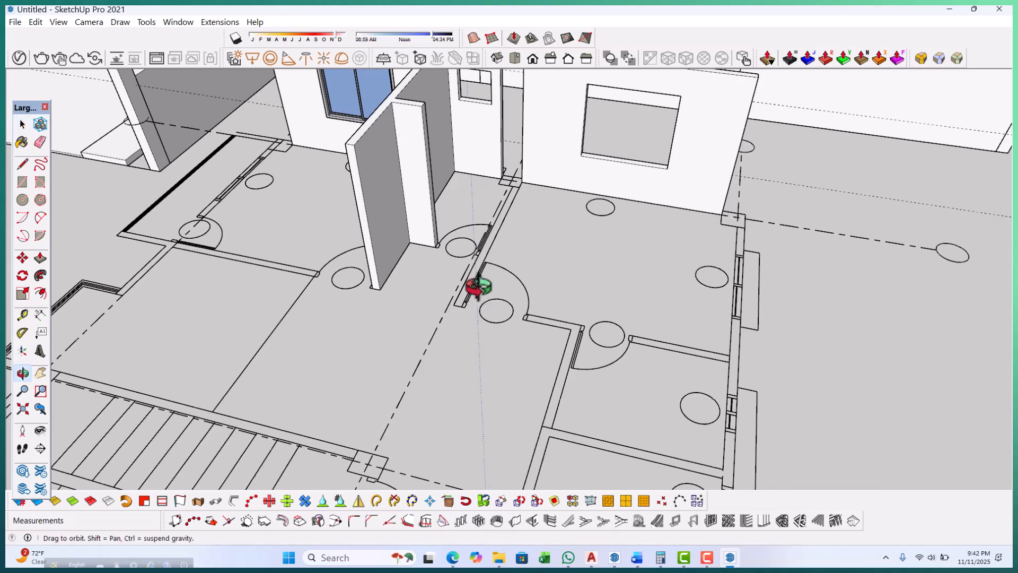
{"action": "middle_click_drag", "start_coordinate": [488, 291], "coordinate": [461, 286]}
{"action": "scroll", "coordinate": [461, 293], "scroll_direction": "down", "scroll_amount": 2}
{"action": "mouse_move", "coordinate": [530, 285]}
{"action": "middle_mouse_down"}
{"action": "mouse_move", "coordinate": [513, 281]}
{"action": "mouse_move", "coordinate": [533, 271]}
{"action": "middle_mouse_up"}
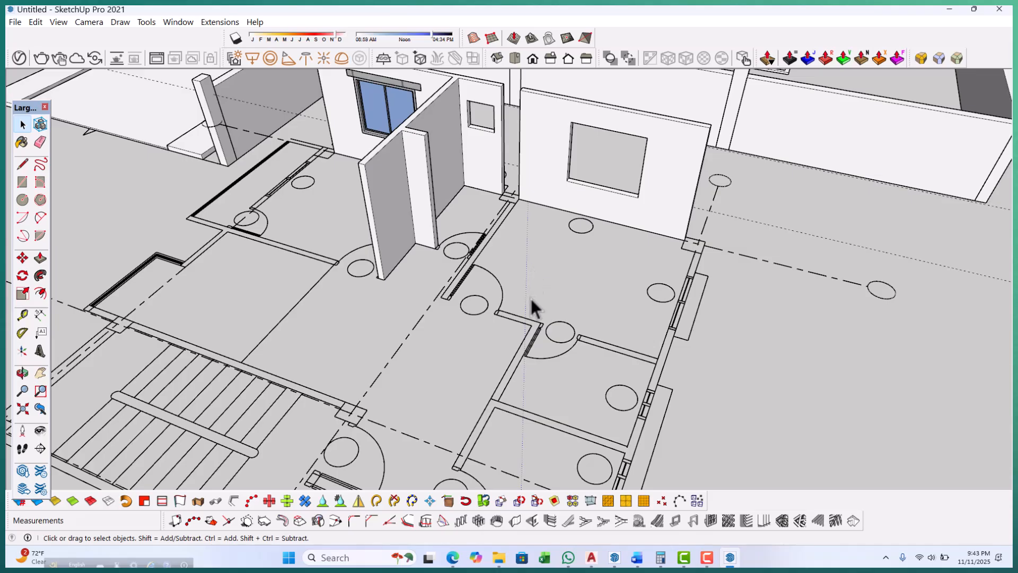
{"action": "scroll", "coordinate": [530, 297], "scroll_direction": "down", "scroll_amount": 3}
{"action": "scroll", "coordinate": [532, 299], "scroll_direction": "up", "scroll_amount": 5}
{"action": "scroll", "coordinate": [498, 235], "scroll_direction": "up", "scroll_amount": 1}
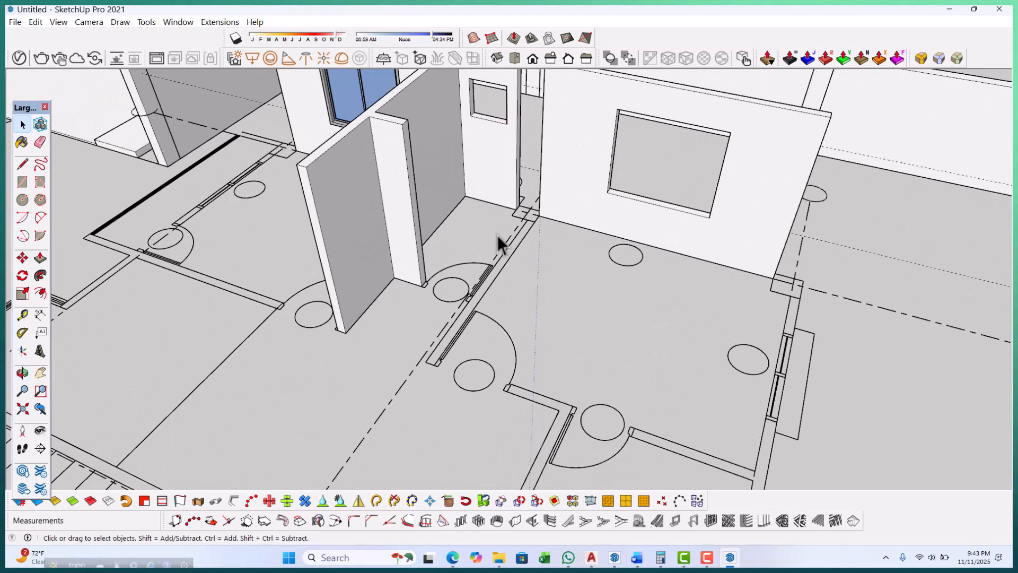
Draw a 3250 by 125 mm rectangle over the plan's interior partition, from the column beside the new wall to the partition's free end.
{"action": "key", "text": "r"}
{"action": "scroll", "coordinate": [540, 225], "scroll_direction": "up", "scroll_amount": 4}
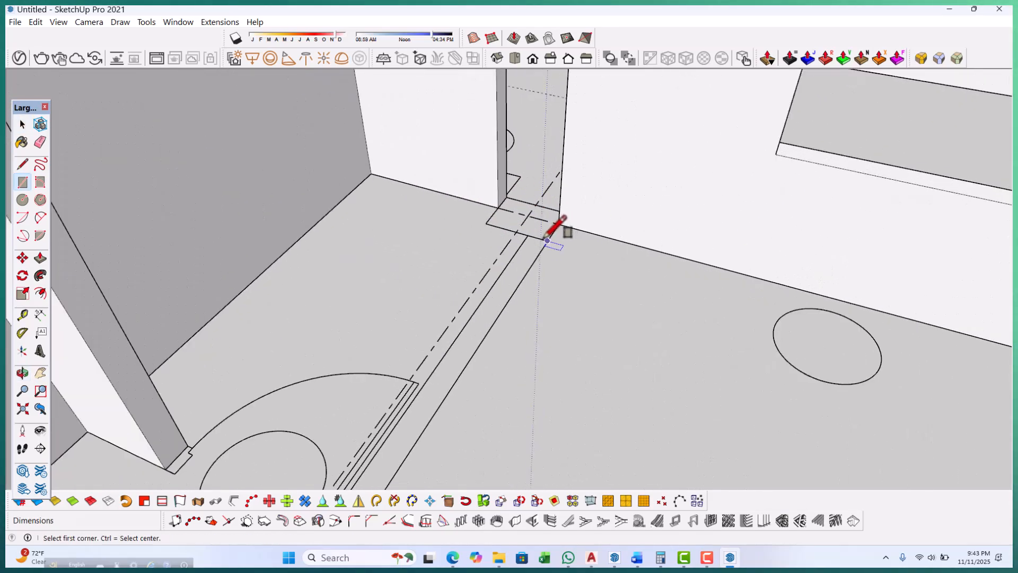
{"action": "left_click", "coordinate": [528, 235]}
{"action": "scroll", "coordinate": [538, 212], "scroll_direction": "down", "scroll_amount": 3}
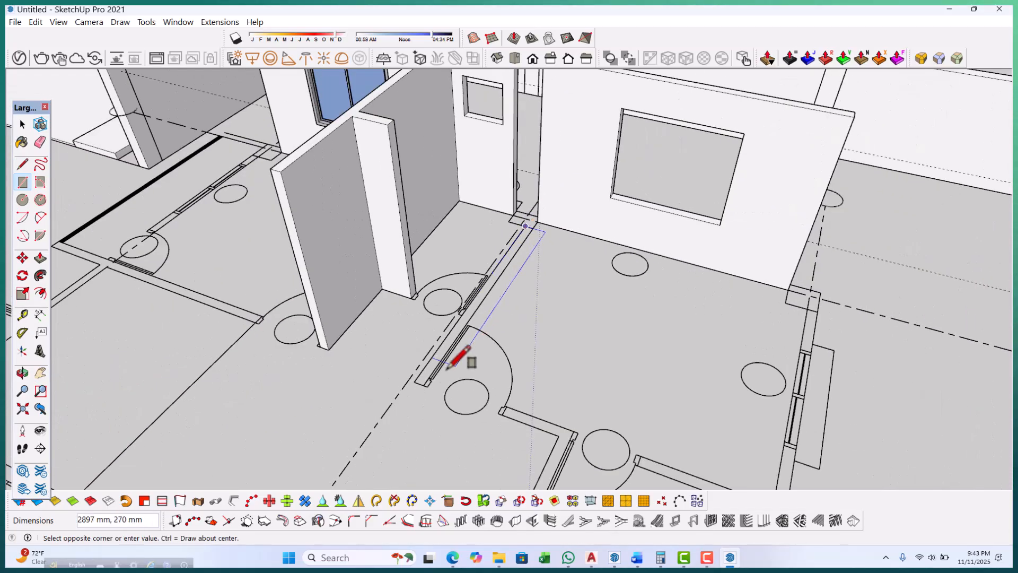
{"action": "scroll", "coordinate": [424, 377], "scroll_direction": "up", "scroll_amount": 2}
{"action": "scroll", "coordinate": [407, 386], "scroll_direction": "up", "scroll_amount": 1}
{"action": "left_click", "coordinate": [427, 387]}
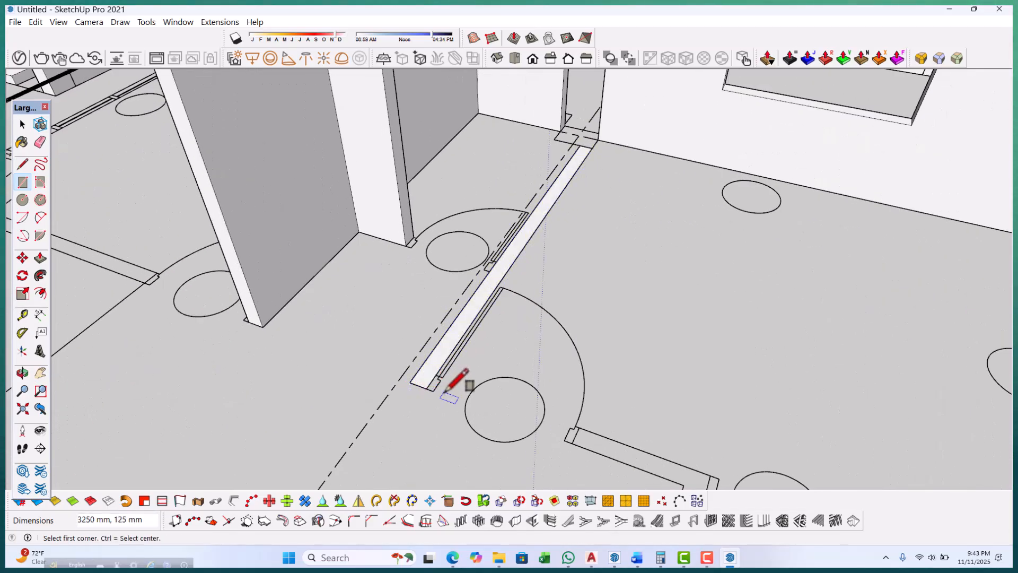
Extrude the partition rectangle 2550 mm upward.
{"action": "key", "text": "p"}
{"action": "left_click", "coordinate": [429, 371]}
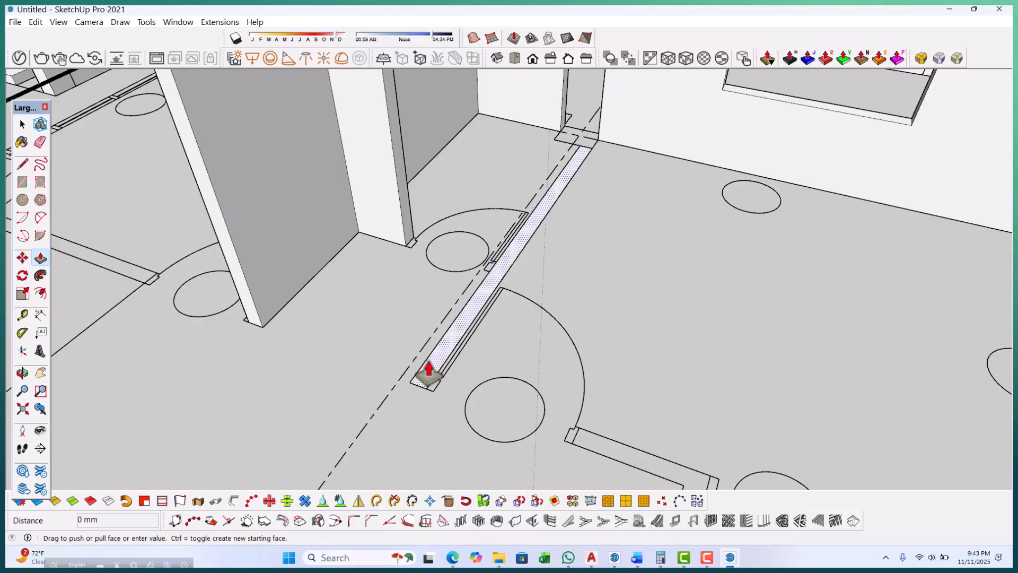
{"action": "scroll", "coordinate": [422, 365], "scroll_direction": "down", "scroll_amount": 4}
{"action": "type", "text": "2550"}
{"action": "key", "text": "Return"}
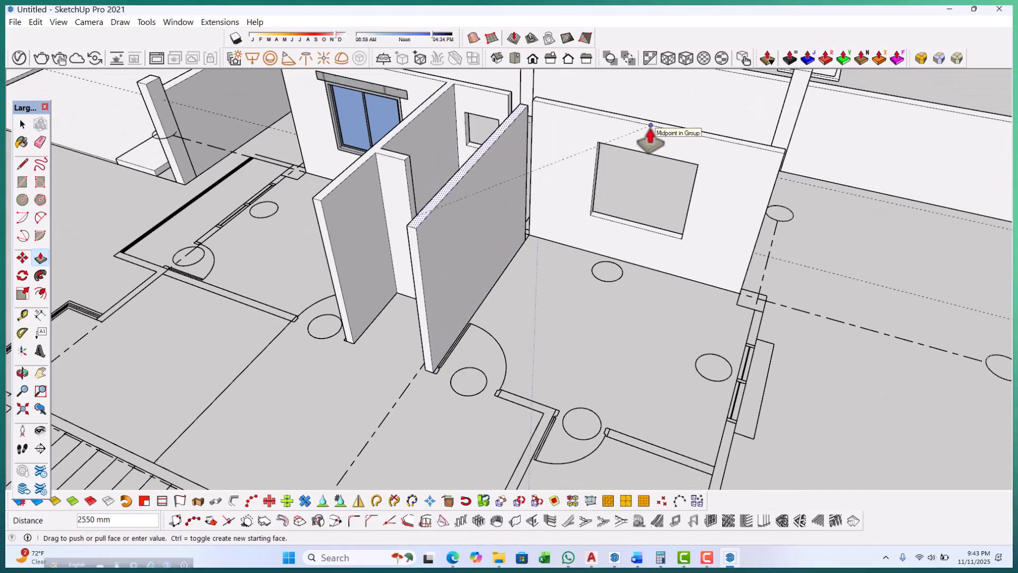
{"action": "middle_click_drag", "start_coordinate": [552, 359], "coordinate": [370, 291]}
{"action": "scroll", "coordinate": [462, 319], "scroll_direction": "down", "scroll_amount": 2}
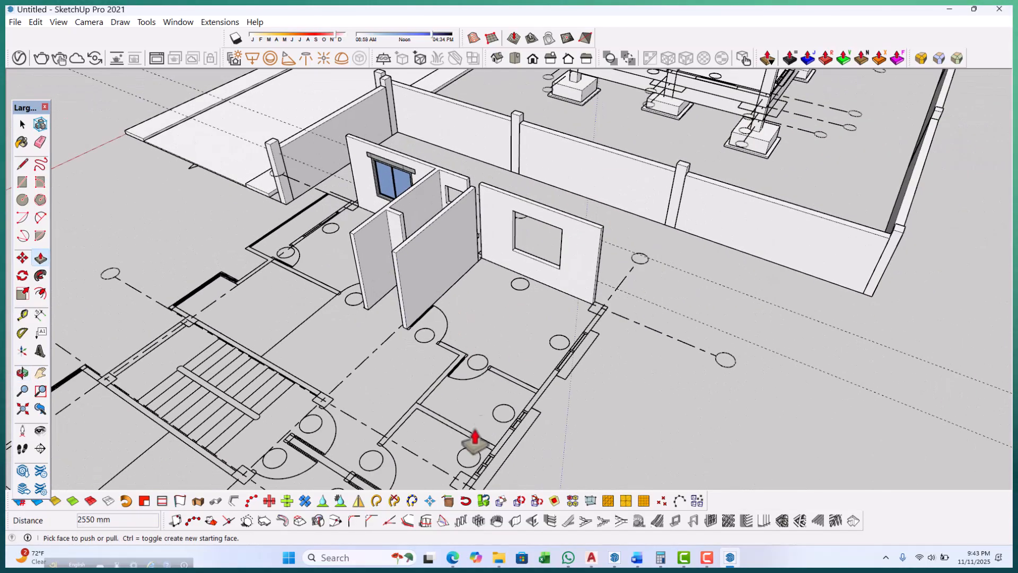
{"action": "scroll", "coordinate": [411, 451], "scroll_direction": "up", "scroll_amount": 3}
{"action": "scroll", "coordinate": [460, 318], "scroll_direction": "down", "scroll_amount": 2}
{"action": "scroll", "coordinate": [441, 399], "scroll_direction": "up", "scroll_amount": 2}
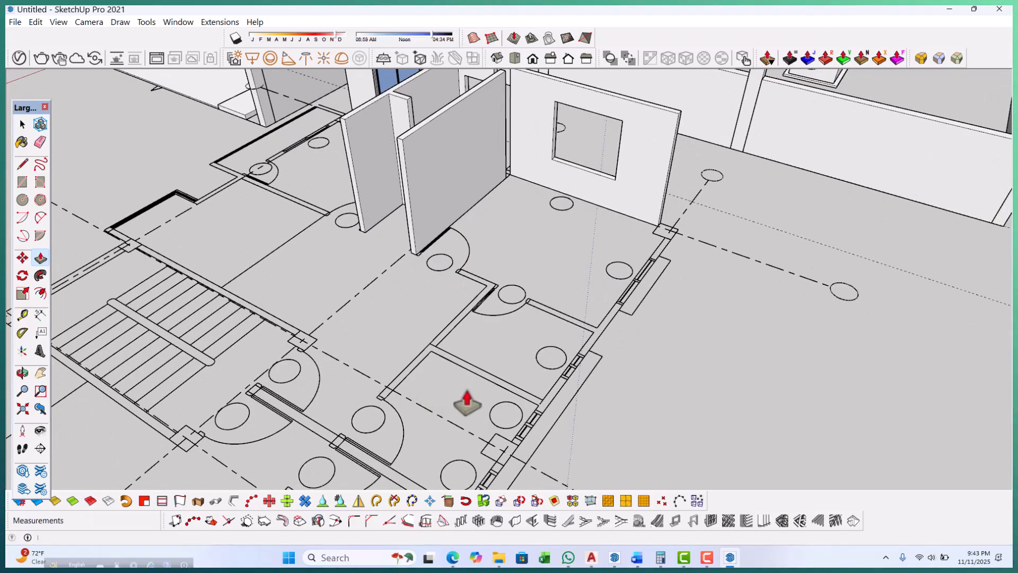
Trace the interior partition with lines from its 125 mm free end along the inner edge, and along the cross partition to the outer wall.
{"action": "scroll", "coordinate": [435, 391], "scroll_direction": "up", "scroll_amount": 5}
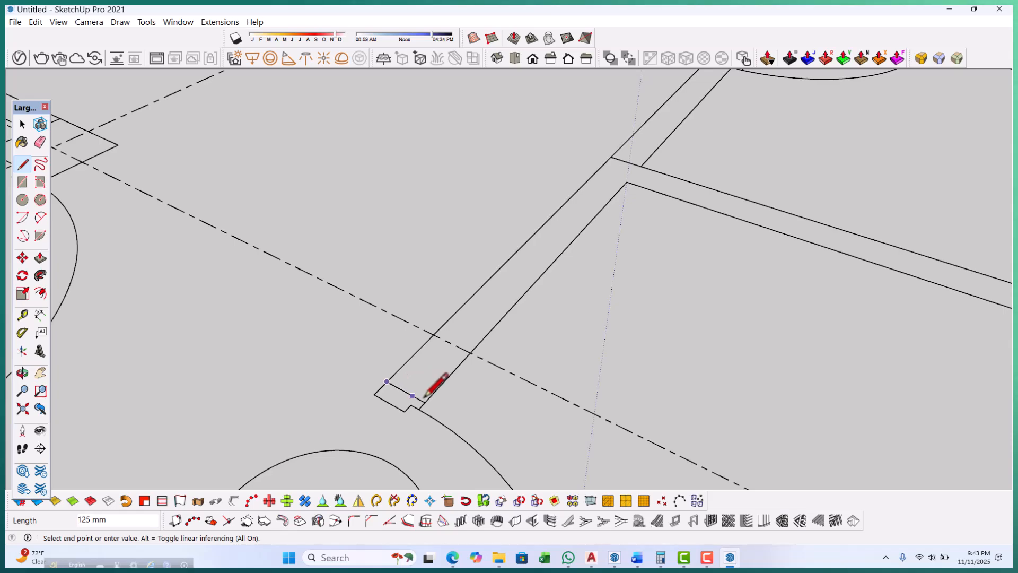
{"action": "scroll", "coordinate": [425, 397], "scroll_direction": "down", "scroll_amount": 2}
{"action": "scroll", "coordinate": [528, 260], "scroll_direction": "up", "scroll_amount": 2}
{"action": "left_click", "coordinate": [528, 259]}
{"action": "scroll", "coordinate": [456, 259], "scroll_direction": "down", "scroll_amount": 4}
{"action": "scroll", "coordinate": [600, 306], "scroll_direction": "up", "scroll_amount": 4}
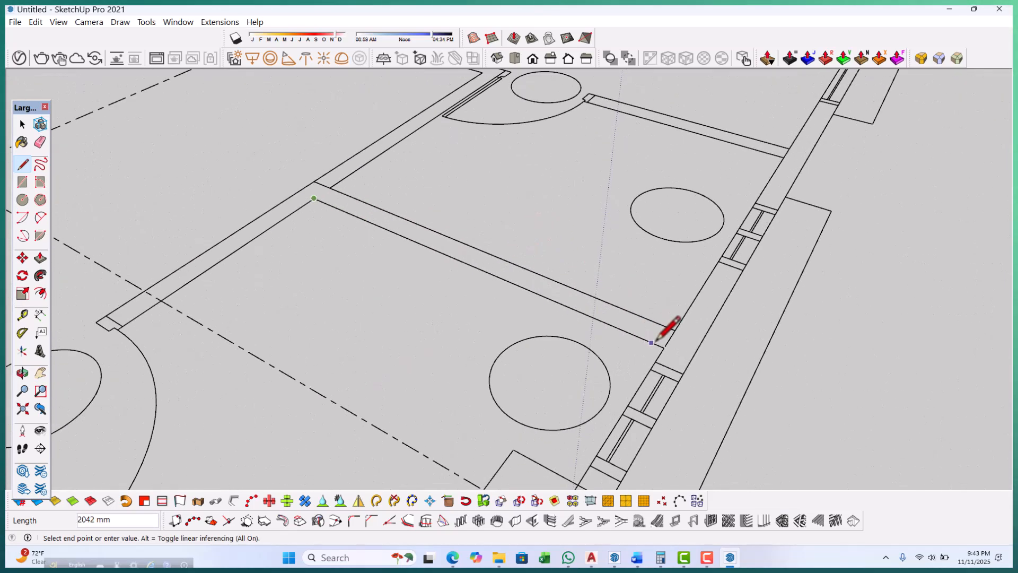
{"action": "left_click", "coordinate": [663, 348]}
Continue the outline around the outer wall section between the two window openings and back along the cross partition's other edge.
{"action": "scroll", "coordinate": [669, 344], "scroll_direction": "up", "scroll_amount": 2}
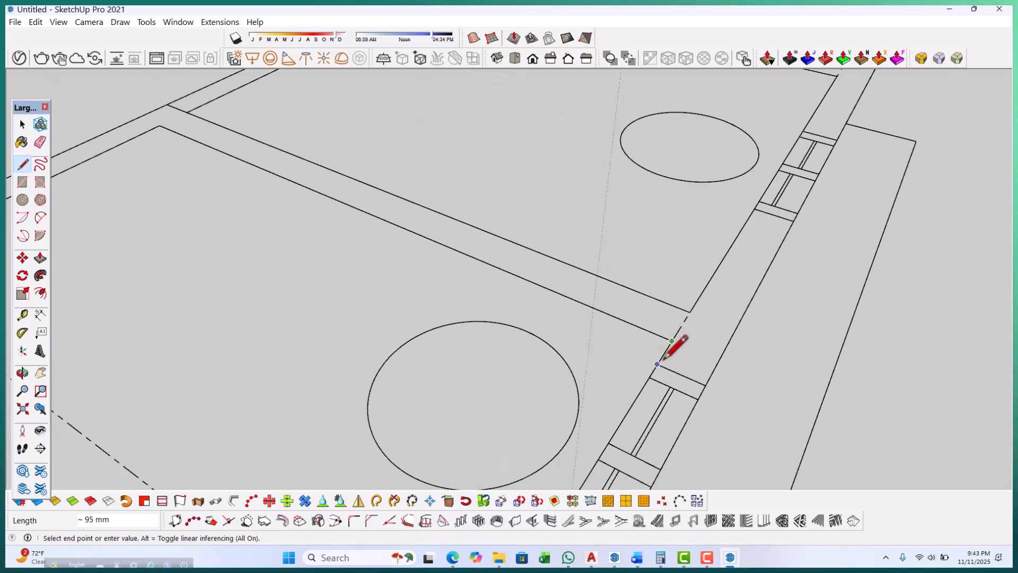
{"action": "left_click", "coordinate": [705, 385]}
{"action": "scroll", "coordinate": [711, 380], "scroll_direction": "down", "scroll_amount": 3}
{"action": "scroll", "coordinate": [753, 289], "scroll_direction": "up", "scroll_amount": 3}
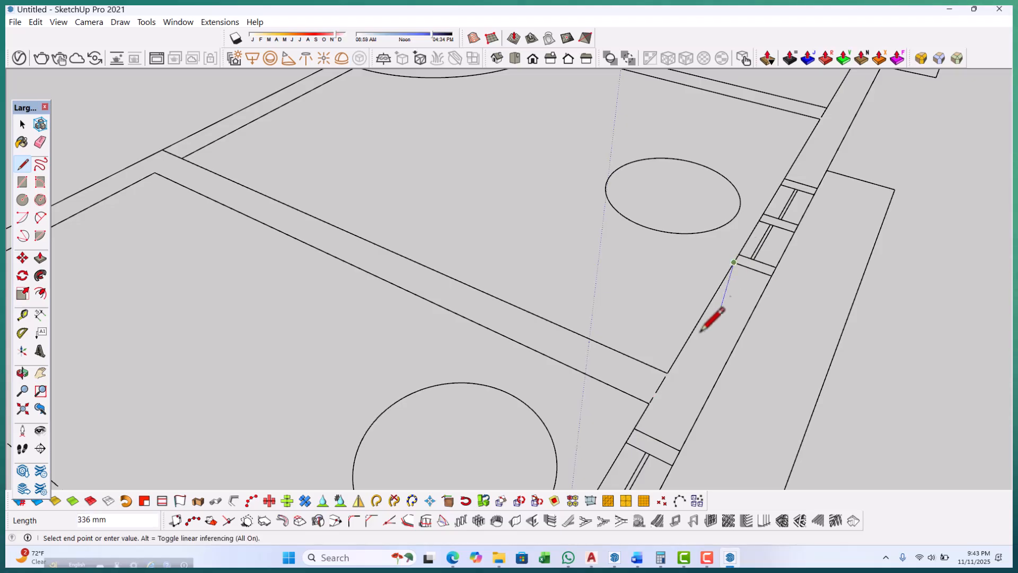
{"action": "scroll", "coordinate": [689, 342], "scroll_direction": "up", "scroll_amount": 4}
{"action": "scroll", "coordinate": [629, 419], "scroll_direction": "down", "scroll_amount": 5}
{"action": "scroll", "coordinate": [409, 273], "scroll_direction": "up", "scroll_amount": 4}
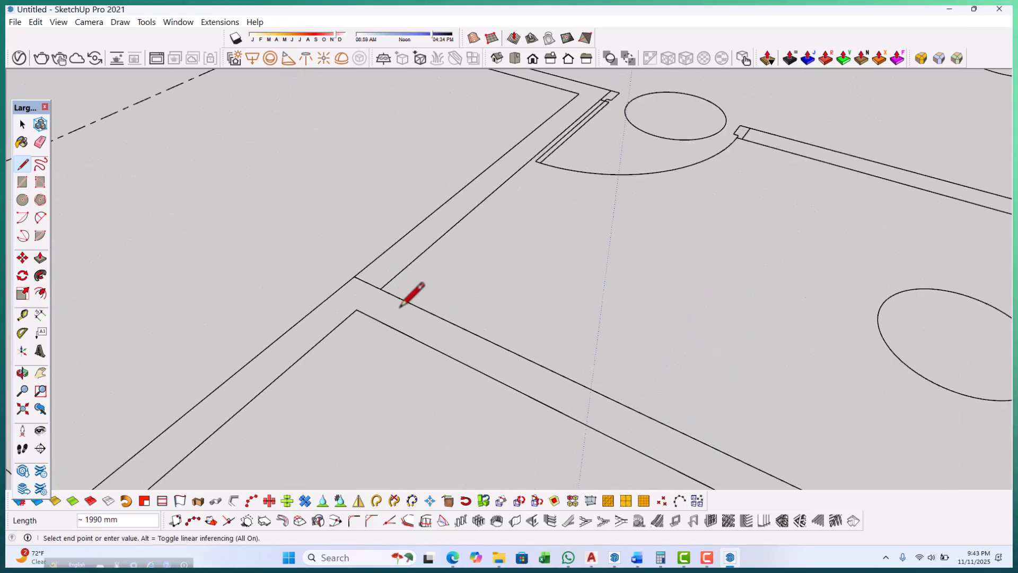
Continue the outline past the door jamb and around the short partition return, closing it at the starting free end.
{"action": "scroll", "coordinate": [456, 382], "scroll_direction": "down", "scroll_amount": 4}
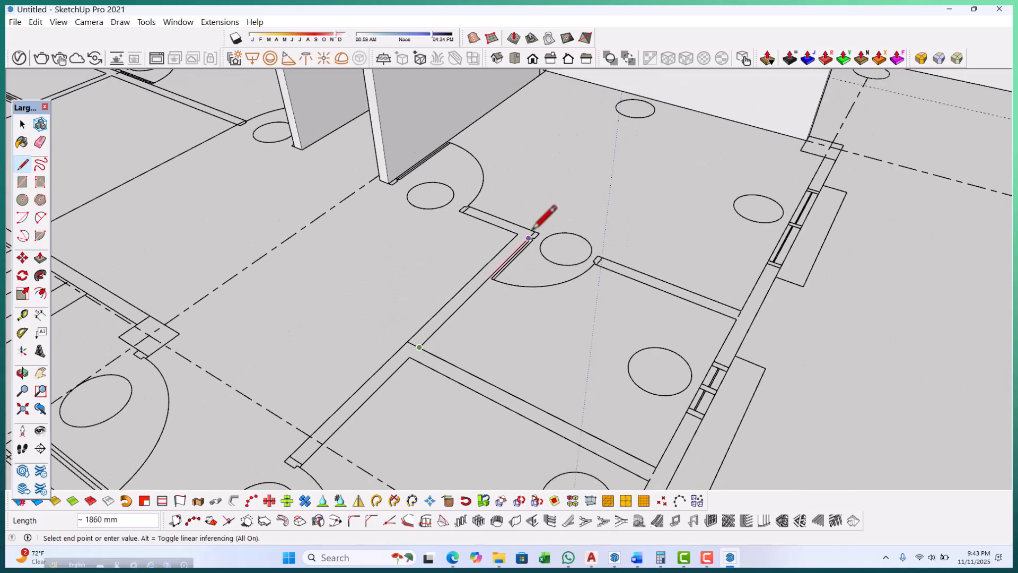
{"action": "scroll", "coordinate": [533, 229], "scroll_direction": "up", "scroll_amount": 4}
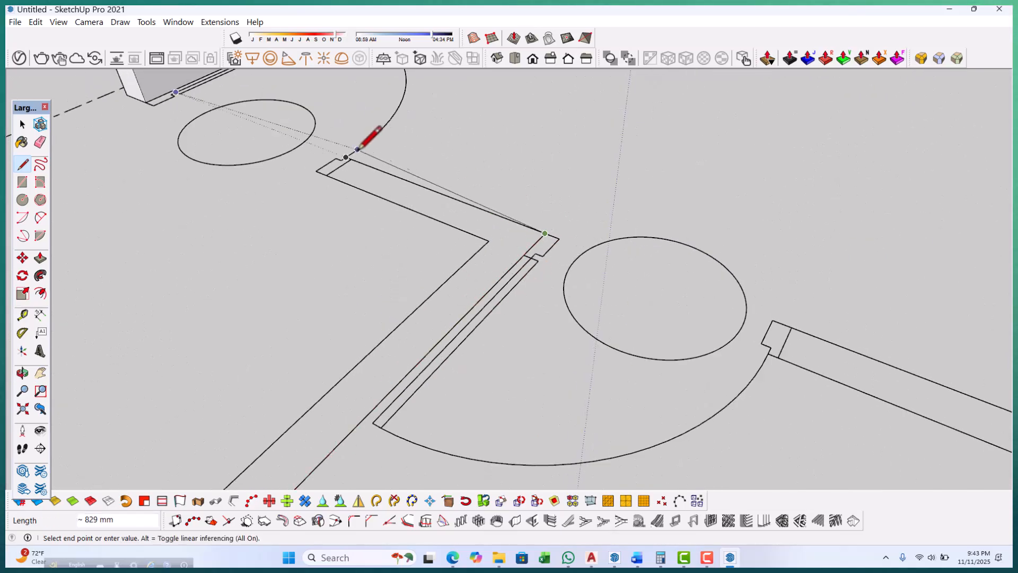
{"action": "scroll", "coordinate": [359, 149], "scroll_direction": "up", "scroll_amount": 2}
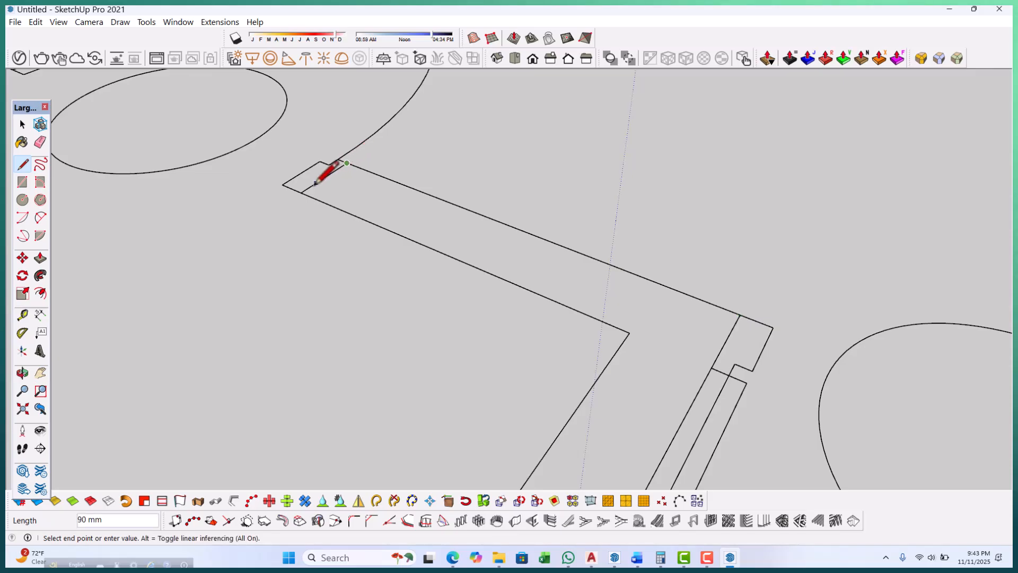
{"action": "left_click", "coordinate": [619, 329]}
{"action": "scroll", "coordinate": [655, 183], "scroll_direction": "down", "scroll_amount": 4}
{"action": "scroll", "coordinate": [672, 177], "scroll_direction": "down", "scroll_amount": 4}
{"action": "scroll", "coordinate": [625, 280], "scroll_direction": "up", "scroll_amount": 4}
{"action": "scroll", "coordinate": [601, 256], "scroll_direction": "down", "scroll_amount": 5}
{"action": "scroll", "coordinate": [598, 258], "scroll_direction": "up", "scroll_amount": 1}
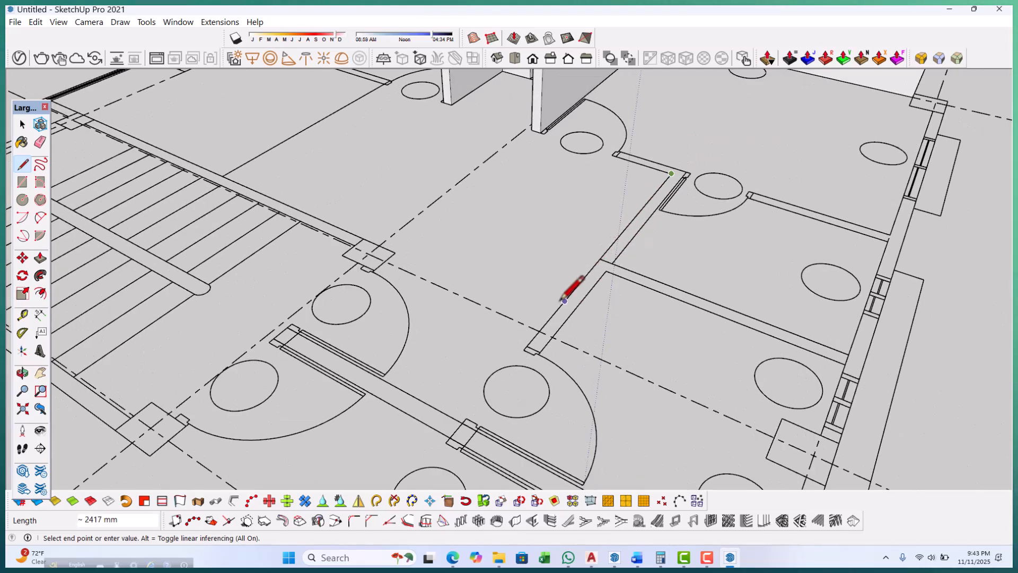
{"action": "scroll", "coordinate": [551, 318], "scroll_direction": "up", "scroll_amount": 6}
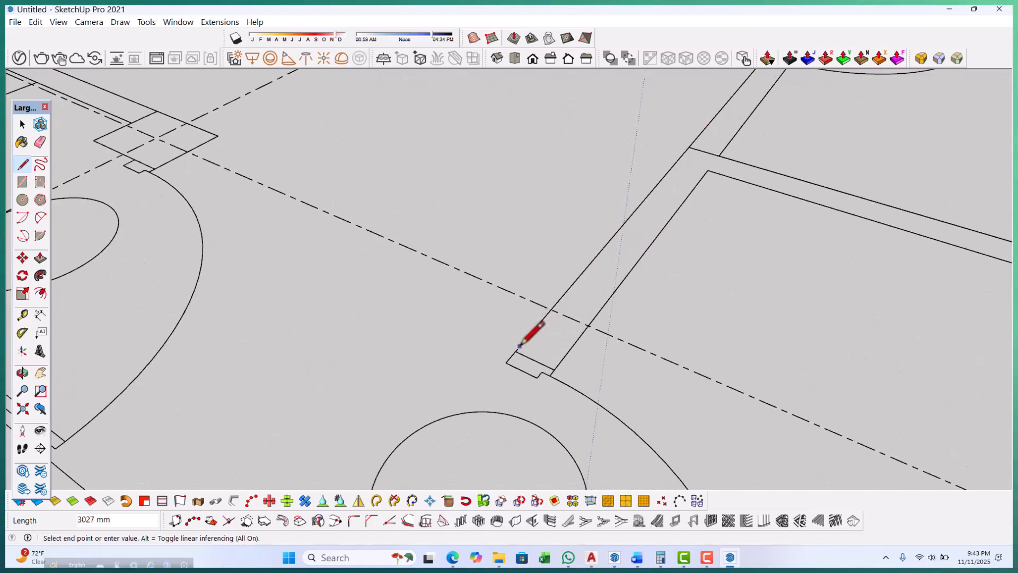
{"action": "left_click", "coordinate": [515, 351]}
{"action": "scroll", "coordinate": [509, 336], "scroll_direction": "down", "scroll_amount": 3}
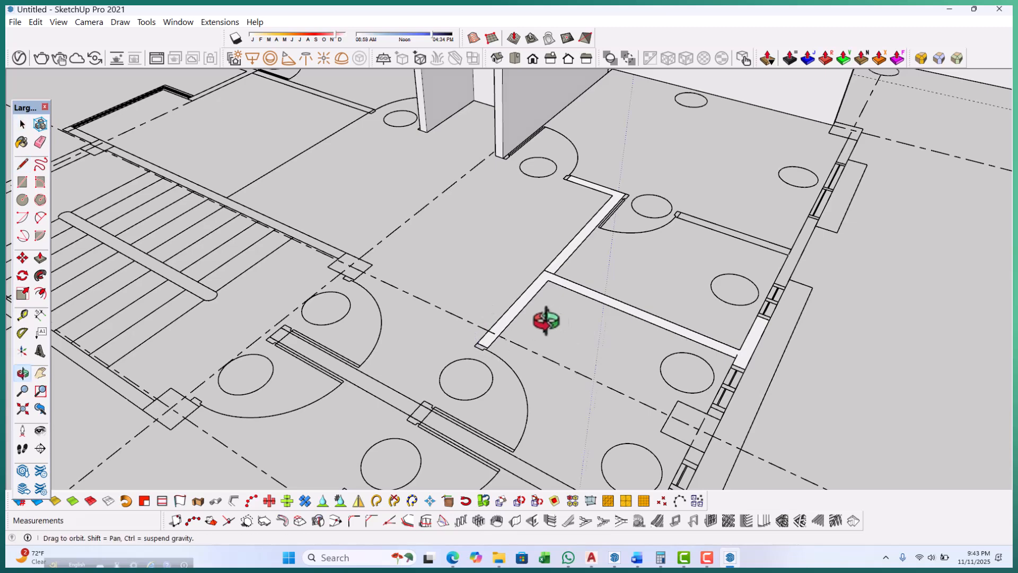
Extrude the traced partition and outer wall face upward to the top of the existing walls.
{"action": "scroll", "coordinate": [551, 322], "scroll_direction": "down", "scroll_amount": 1}
{"action": "key", "text": "space"}
{"action": "key", "text": "p"}
{"action": "scroll", "coordinate": [753, 366], "scroll_direction": "up", "scroll_amount": 2}
{"action": "scroll", "coordinate": [730, 341], "scroll_direction": "down", "scroll_amount": 4}
{"action": "scroll", "coordinate": [742, 329], "scroll_direction": "up", "scroll_amount": 2}
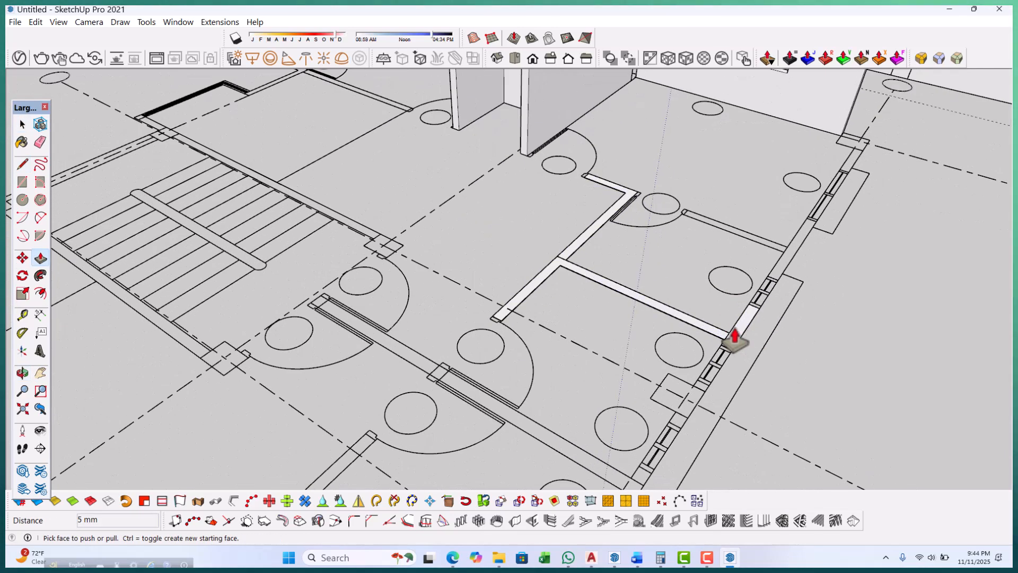
{"action": "left_click", "coordinate": [704, 323]}
{"action": "middle_click_drag", "start_coordinate": [704, 323], "coordinate": [707, 244]}
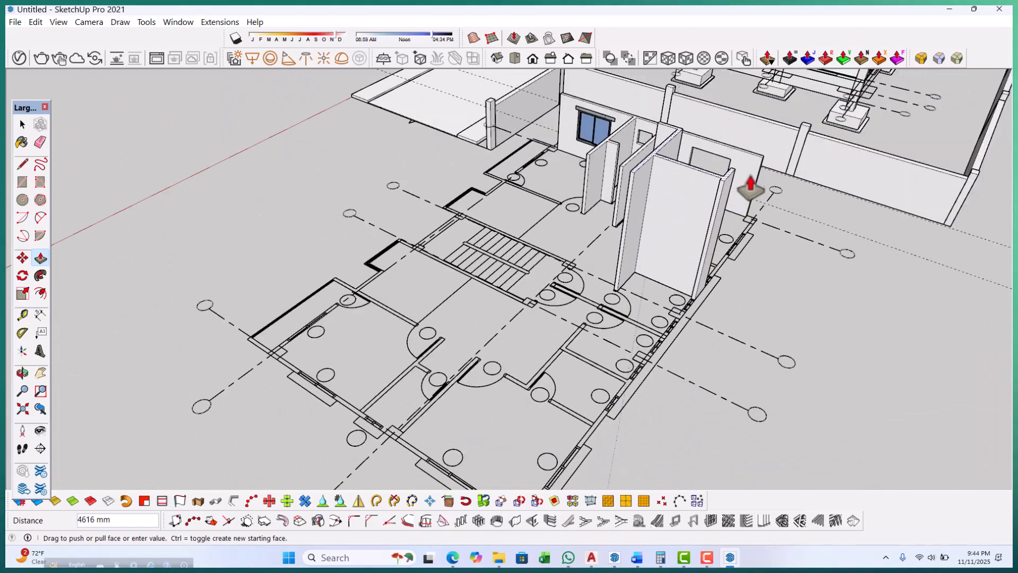
{"action": "scroll", "coordinate": [773, 193], "scroll_direction": "up", "scroll_amount": 2}
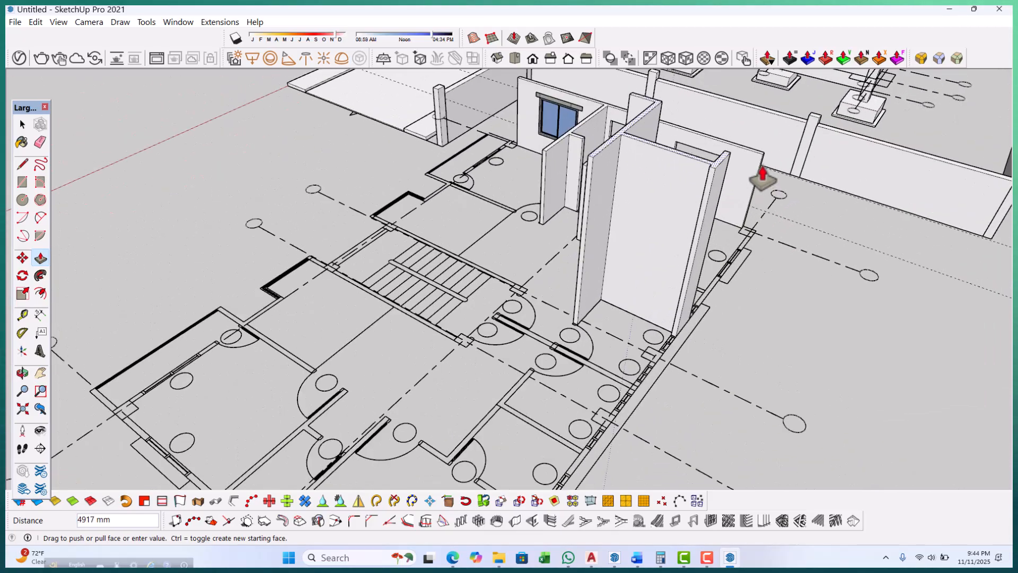
{"action": "left_click", "coordinate": [762, 161]}
Trace the short partition's door end and side edge, then the outer wall's inner edge to the window and its 125 mm jamb.
{"action": "middle_click_drag", "start_coordinate": [824, 301], "coordinate": [622, 386]}
{"action": "key", "text": "space"}
{"action": "scroll", "coordinate": [623, 386], "scroll_direction": "up", "scroll_amount": 3}
{"action": "scroll", "coordinate": [534, 335], "scroll_direction": "down", "scroll_amount": 2}
{"action": "middle_click_drag", "start_coordinate": [586, 342], "coordinate": [479, 338]}
{"action": "scroll", "coordinate": [478, 336], "scroll_direction": "up", "scroll_amount": 4}
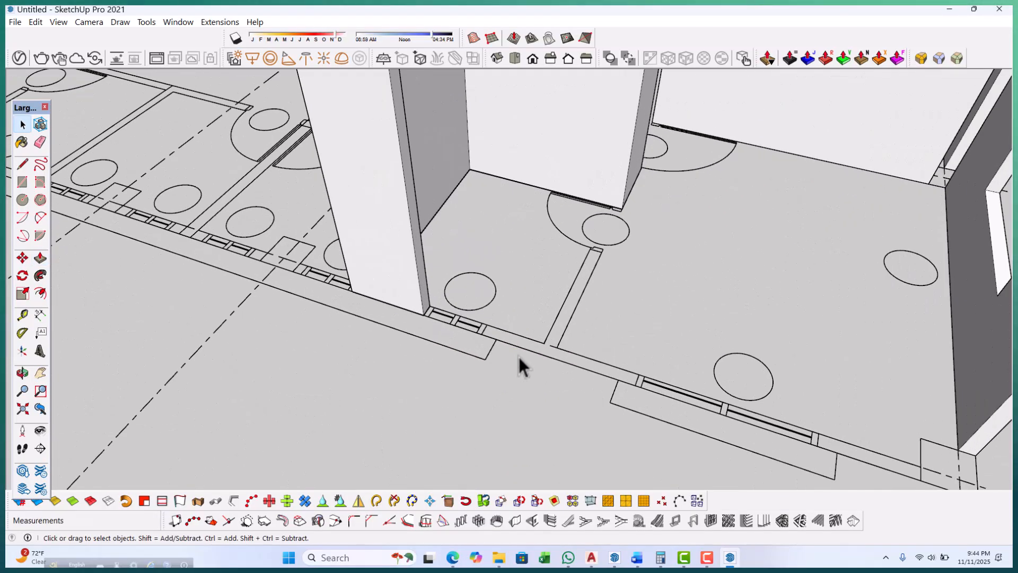
{"action": "key", "text": "l"}
{"action": "scroll", "coordinate": [604, 248], "scroll_direction": "up", "scroll_amount": 3}
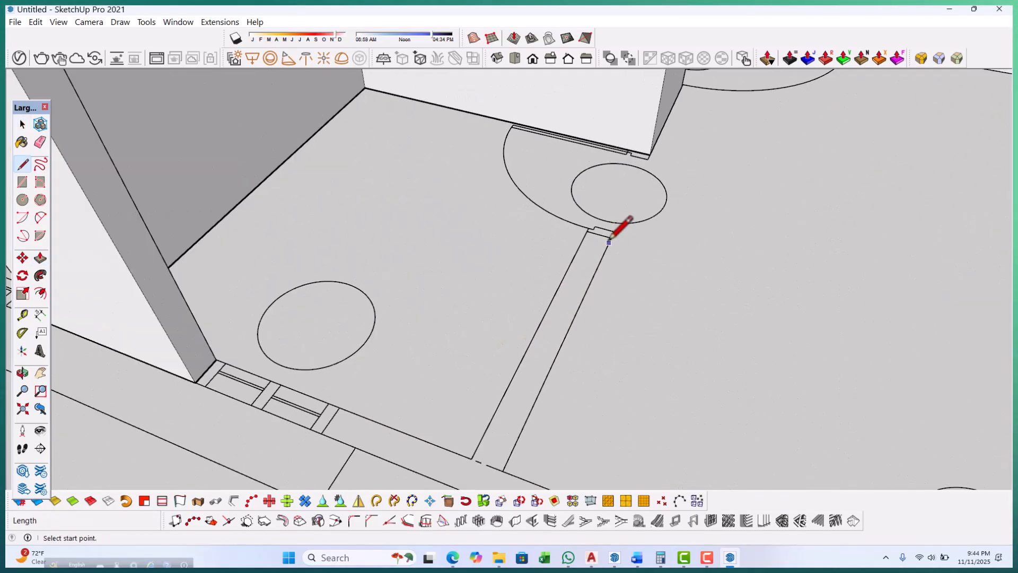
{"action": "scroll", "coordinate": [609, 240], "scroll_direction": "up", "scroll_amount": 2}
{"action": "scroll", "coordinate": [596, 225], "scroll_direction": "down", "scroll_amount": 3}
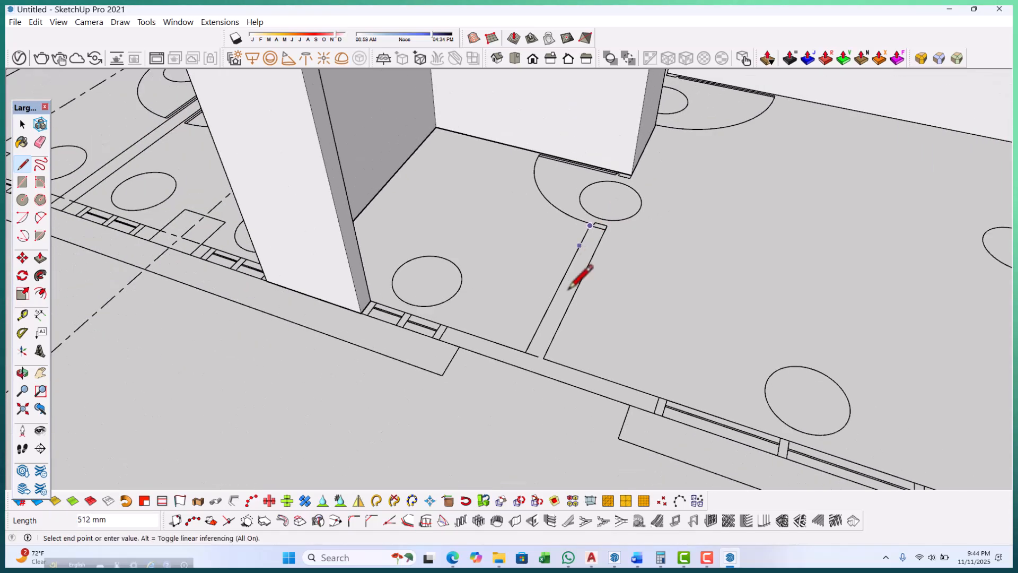
{"action": "scroll", "coordinate": [545, 341], "scroll_direction": "up", "scroll_amount": 4}
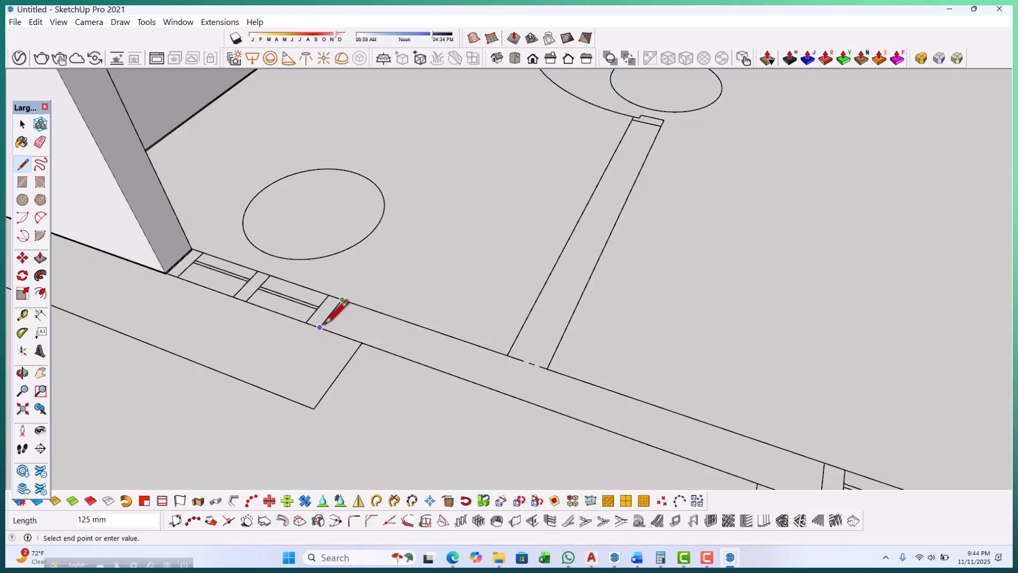
Close the T-shaped wall outline along the outer wall to the next window and back up the short partition's other edge.
{"action": "scroll", "coordinate": [319, 327], "scroll_direction": "down", "scroll_amount": 4}
{"action": "scroll", "coordinate": [472, 345], "scroll_direction": "up", "scroll_amount": 4}
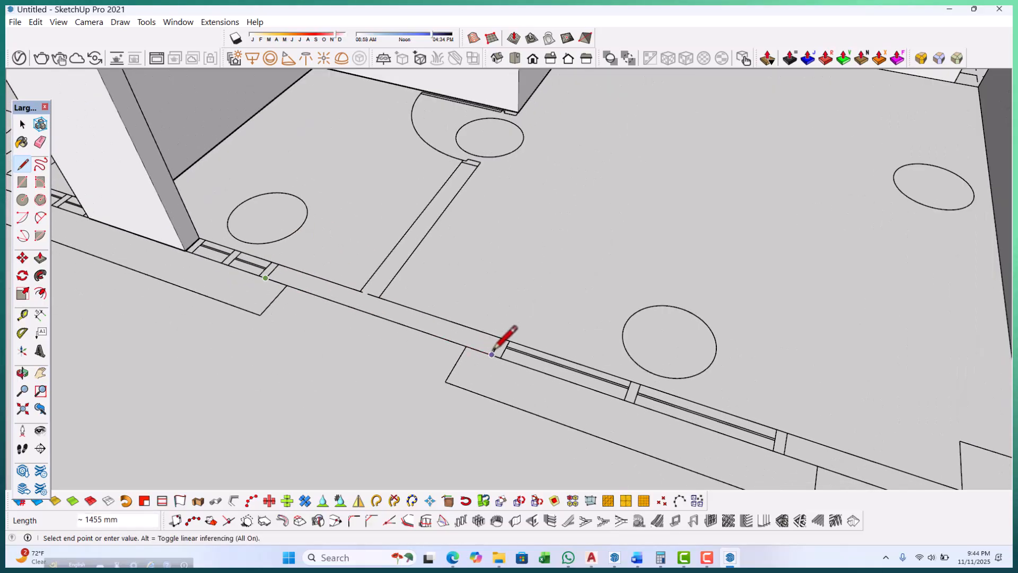
{"action": "scroll", "coordinate": [492, 354], "scroll_direction": "up", "scroll_amount": 2}
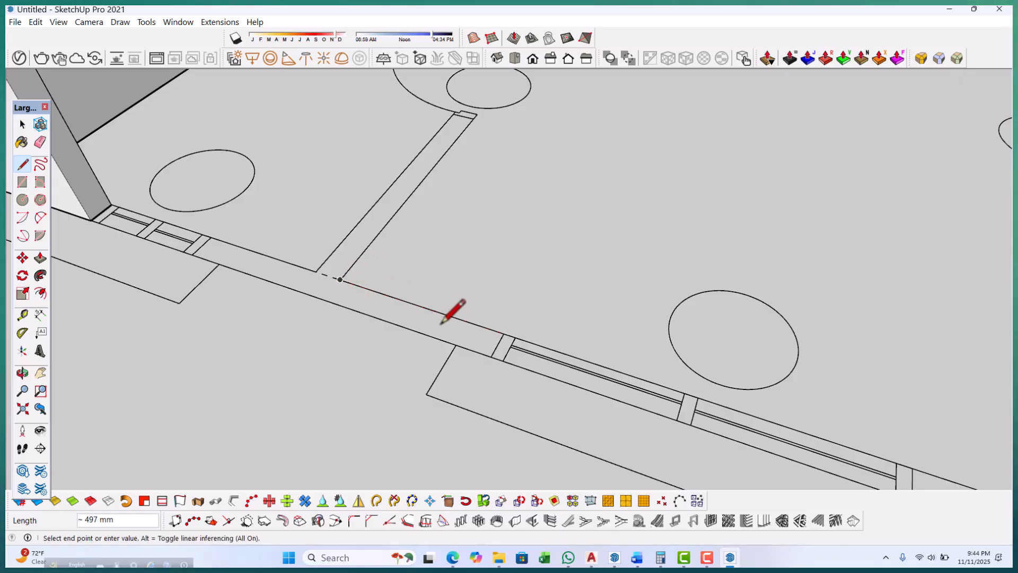
{"action": "scroll", "coordinate": [459, 156], "scroll_direction": "down", "scroll_amount": 3}
{"action": "scroll", "coordinate": [463, 181], "scroll_direction": "up", "scroll_amount": 3}
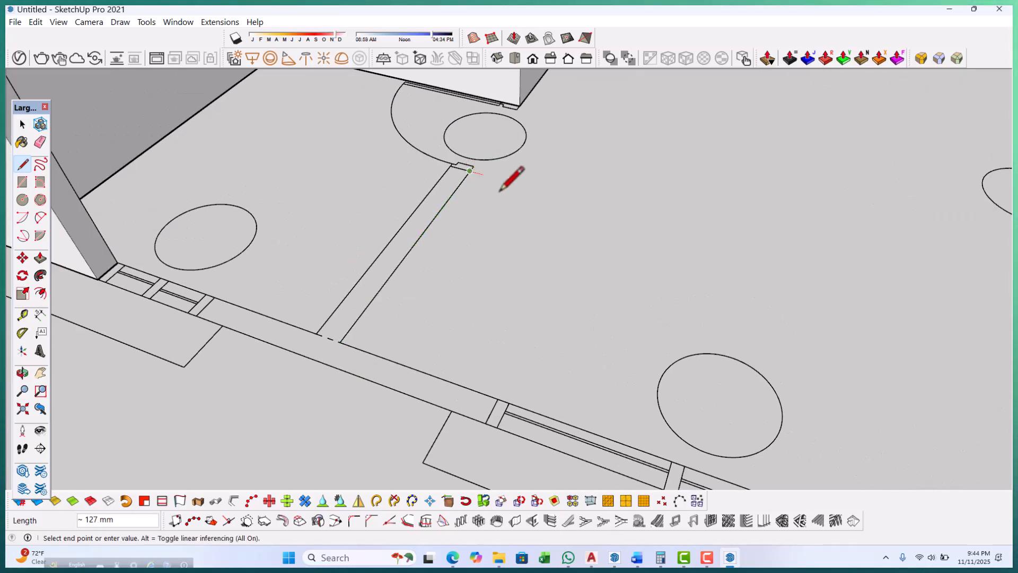
{"action": "scroll", "coordinate": [467, 170], "scroll_direction": "up", "scroll_amount": 2}
{"action": "left_click", "coordinate": [446, 167]}
{"action": "scroll", "coordinate": [527, 195], "scroll_direction": "down", "scroll_amount": 5}
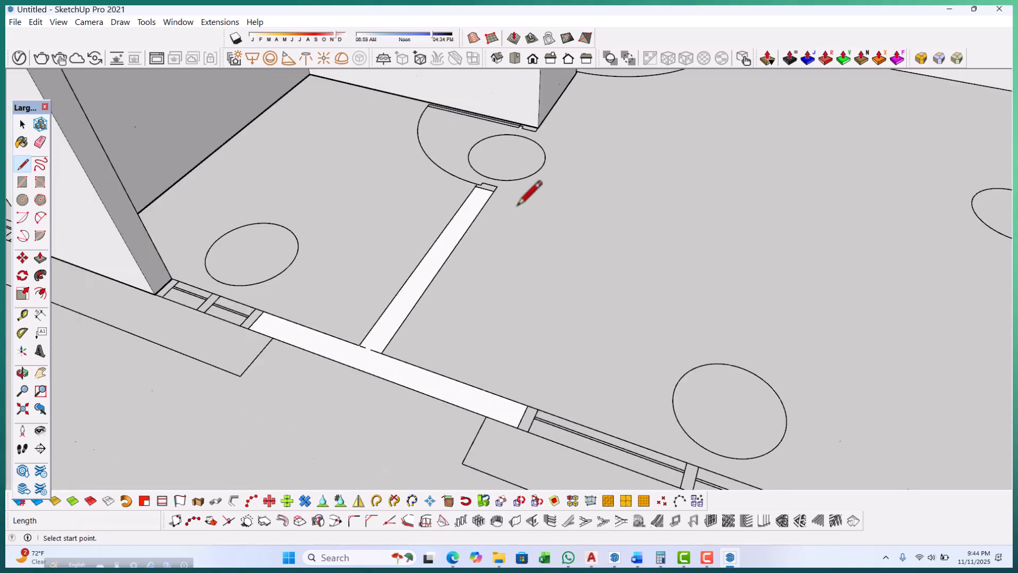
Extrude the T-shaped wall face 2550 mm upward to match the neighbouring wall.
{"action": "scroll", "coordinate": [533, 275], "scroll_direction": "up", "scroll_amount": 3}
{"action": "key", "text": "space"}
{"action": "key", "text": "p"}
{"action": "left_click", "coordinate": [482, 302]}
{"action": "scroll", "coordinate": [466, 276], "scroll_direction": "down", "scroll_amount": 1}
{"action": "scroll", "coordinate": [464, 271], "scroll_direction": "down", "scroll_amount": 2}
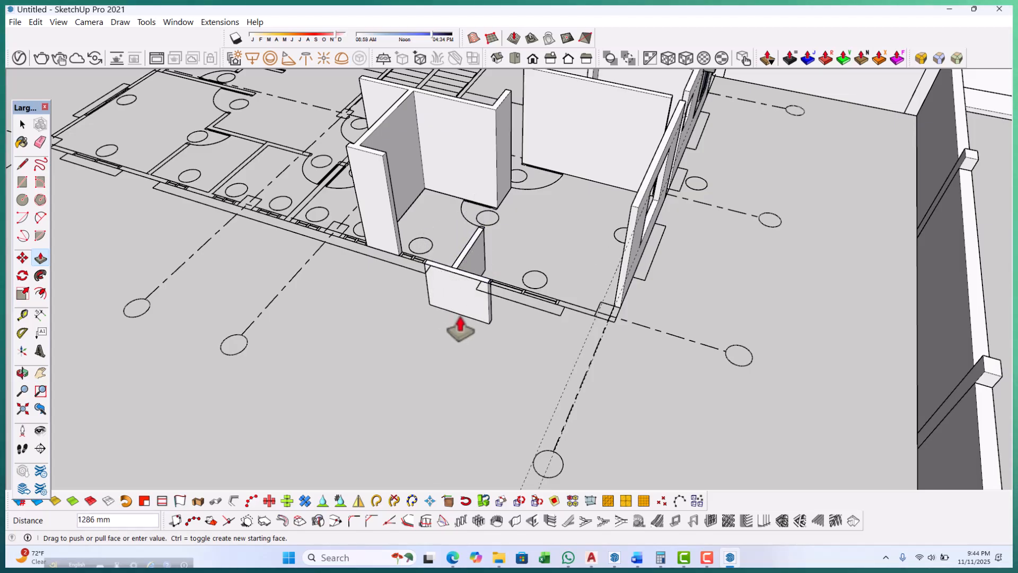
{"action": "scroll", "coordinate": [486, 249], "scroll_direction": "up", "scroll_amount": 1}
{"action": "middle_click_drag", "start_coordinate": [489, 265], "coordinate": [539, 229]}
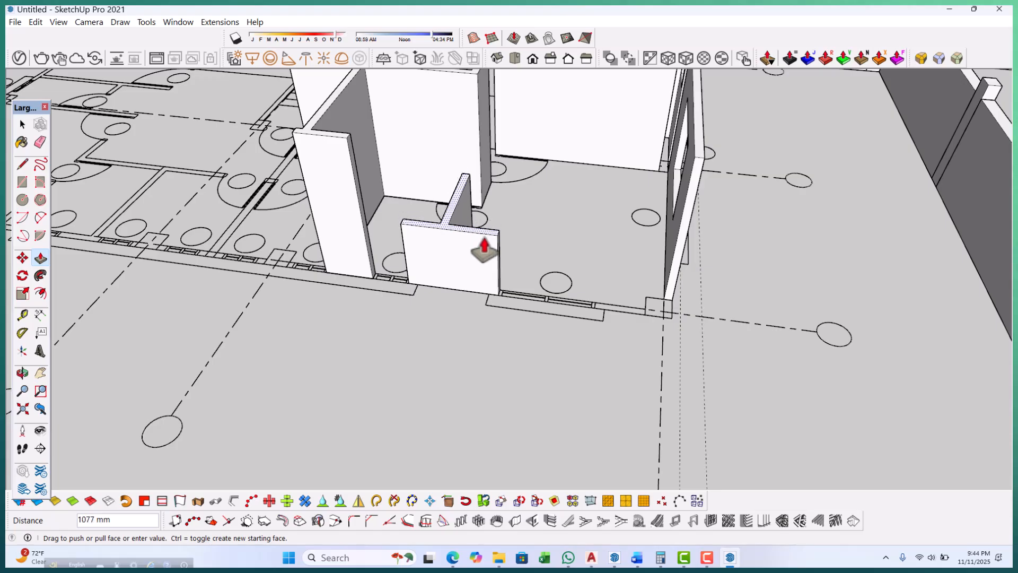
{"action": "left_click", "coordinate": [346, 148]}
Draw a rectangle about 762 by 125 mm over the outer wall between the last window and the corner column.
{"action": "middle_click_drag", "start_coordinate": [625, 329], "coordinate": [618, 350]}
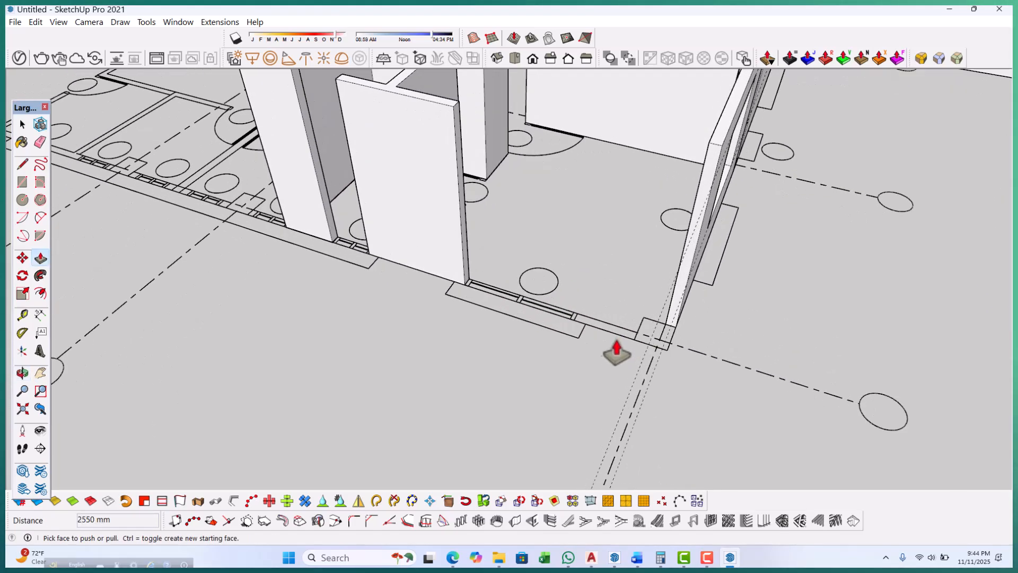
{"action": "key", "text": "r"}
{"action": "scroll", "coordinate": [573, 318], "scroll_direction": "up", "scroll_amount": 3}
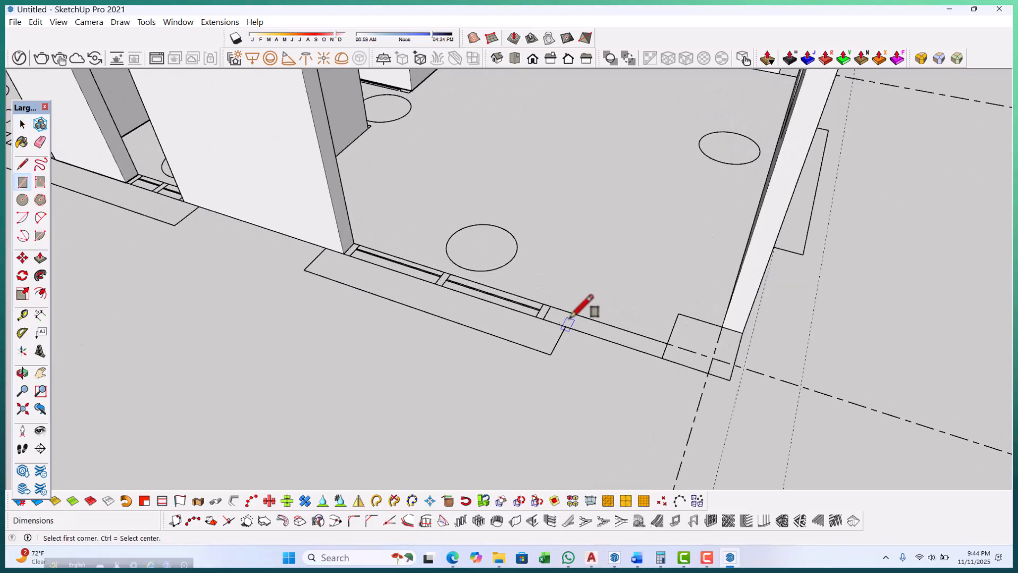
{"action": "left_click", "coordinate": [551, 306]}
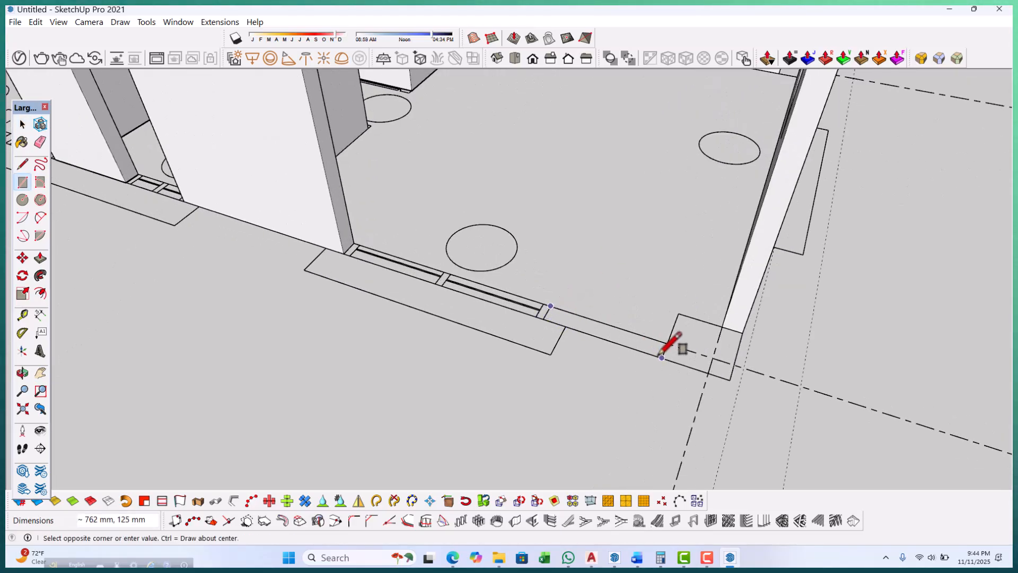
{"action": "left_click", "coordinate": [662, 358]}
Extrude the rectangle upward to form the lower section of the wall beside the corner column.
{"action": "key", "text": "p"}
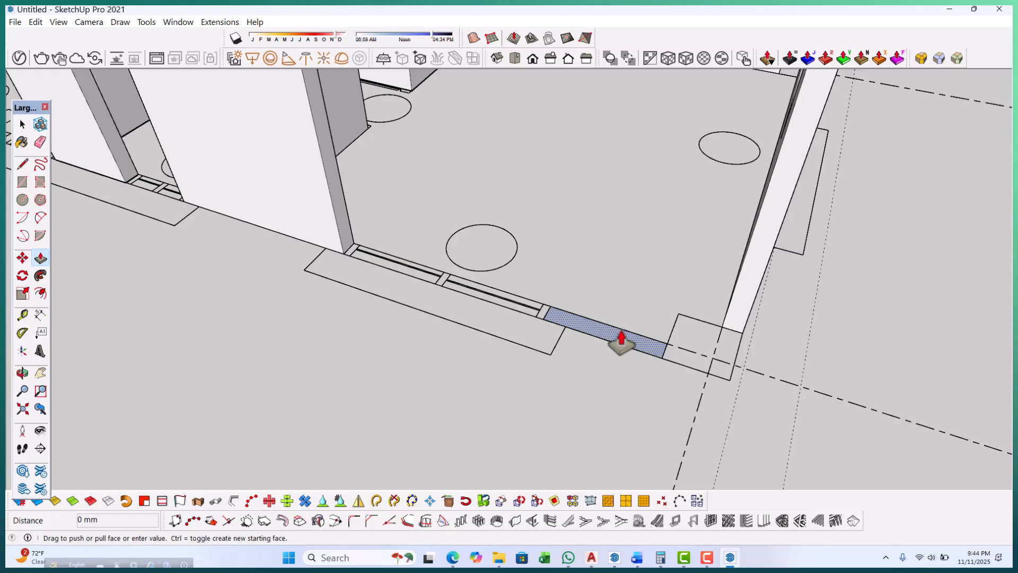
{"action": "left_click", "coordinate": [621, 342]}
{"action": "left_click", "coordinate": [613, 341]}
{"action": "middle_click_drag", "start_coordinate": [613, 341], "coordinate": [647, 357]}
{"action": "scroll", "coordinate": [656, 286], "scroll_direction": "up", "scroll_amount": 8}
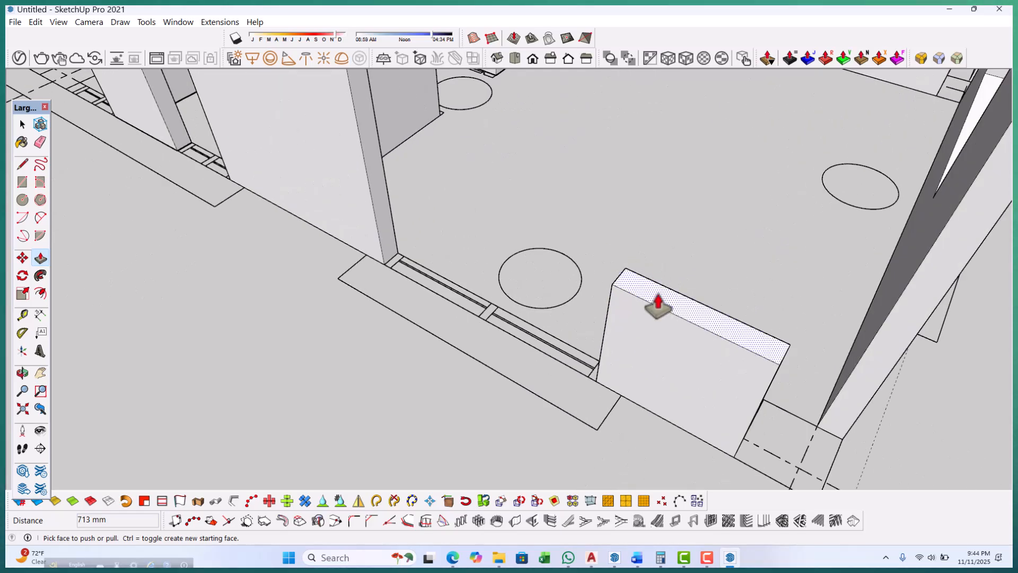
Pull a new 1350 mm section up from the top of the low wall, keeping its starting face.
{"action": "left_click_drag", "start_coordinate": [658, 305], "coordinate": [619, 302]}
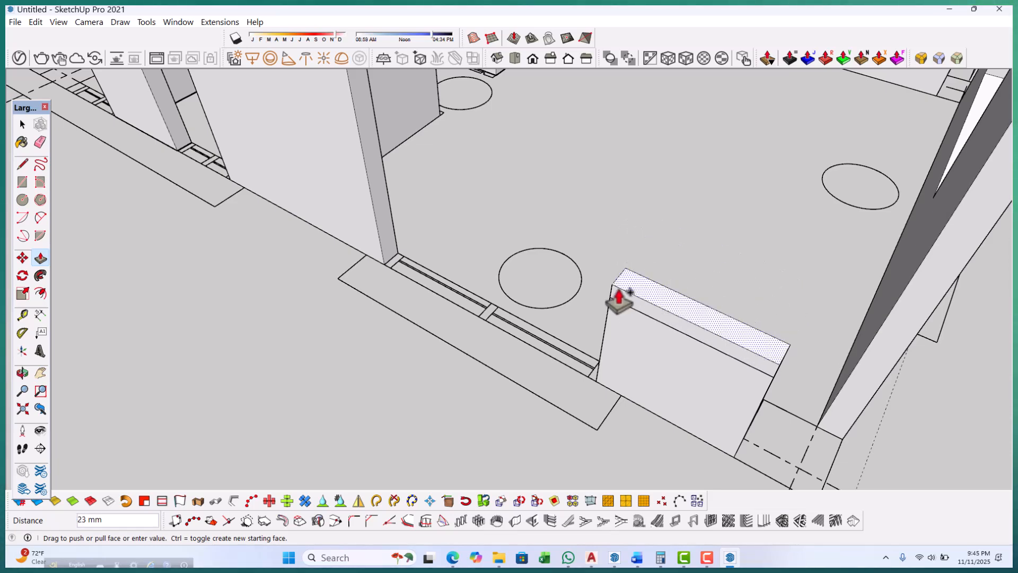
{"action": "scroll", "coordinate": [541, 294], "scroll_direction": "down", "scroll_amount": 5}
{"action": "scroll", "coordinate": [701, 216], "scroll_direction": "up", "scroll_amount": 1}
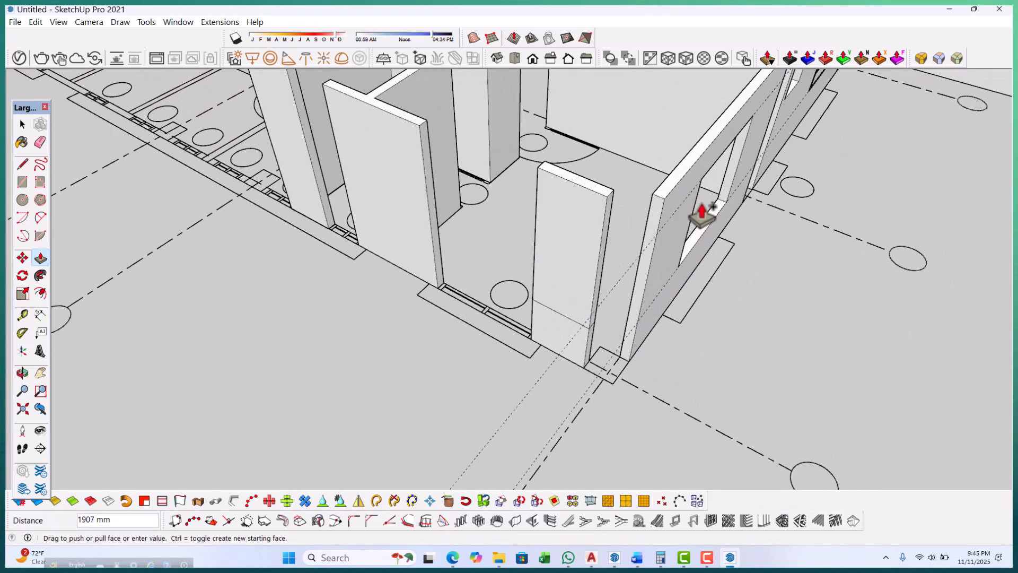
{"action": "scroll", "coordinate": [701, 216], "scroll_direction": "up", "scroll_amount": 2}
{"action": "type", "text": "1350"}
{"action": "key", "text": "Return"}
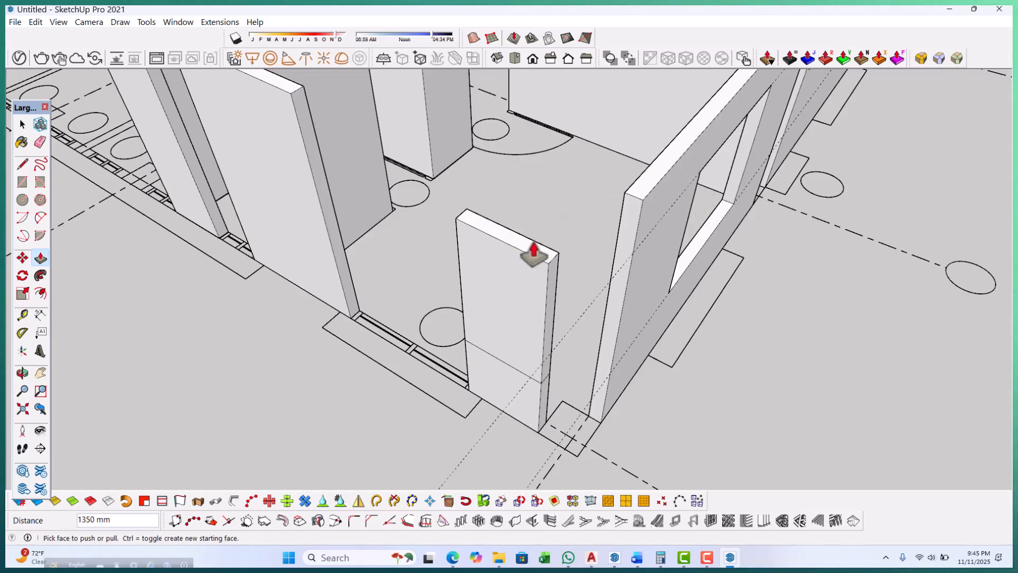
Pull a further 450 mm section up from the wall's top, keeping its starting face, to reach the adjacent wall's height.
{"action": "key", "text": "ctrl"}
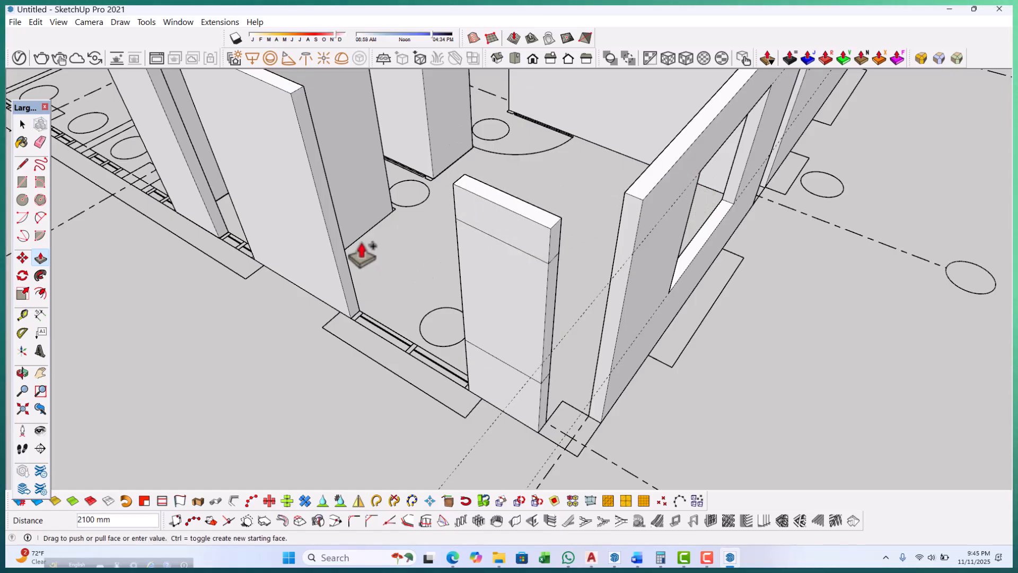
{"action": "scroll", "coordinate": [403, 296], "scroll_direction": "down", "scroll_amount": 3}
{"action": "scroll", "coordinate": [558, 259], "scroll_direction": "up", "scroll_amount": 1}
{"action": "left_click", "coordinate": [538, 246]}
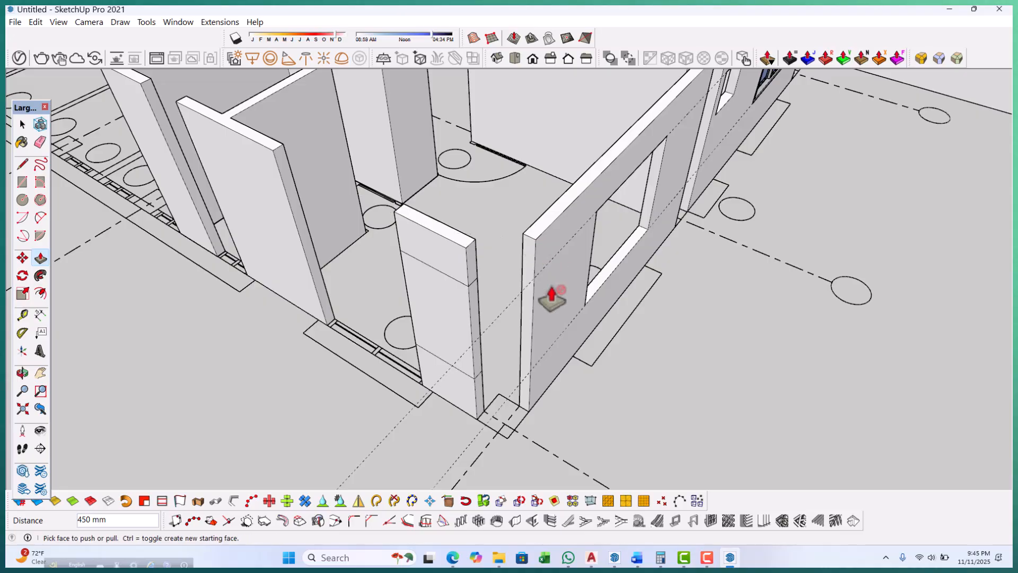
{"action": "scroll", "coordinate": [552, 293], "scroll_direction": "down", "scroll_amount": 1}
{"action": "middle_click_drag", "start_coordinate": [369, 377], "coordinate": [777, 378]}
{"action": "key", "text": "space"}
{"action": "scroll", "coordinate": [574, 344], "scroll_direction": "up", "scroll_amount": 2}
{"action": "scroll", "coordinate": [583, 340], "scroll_direction": "up", "scroll_amount": 2}
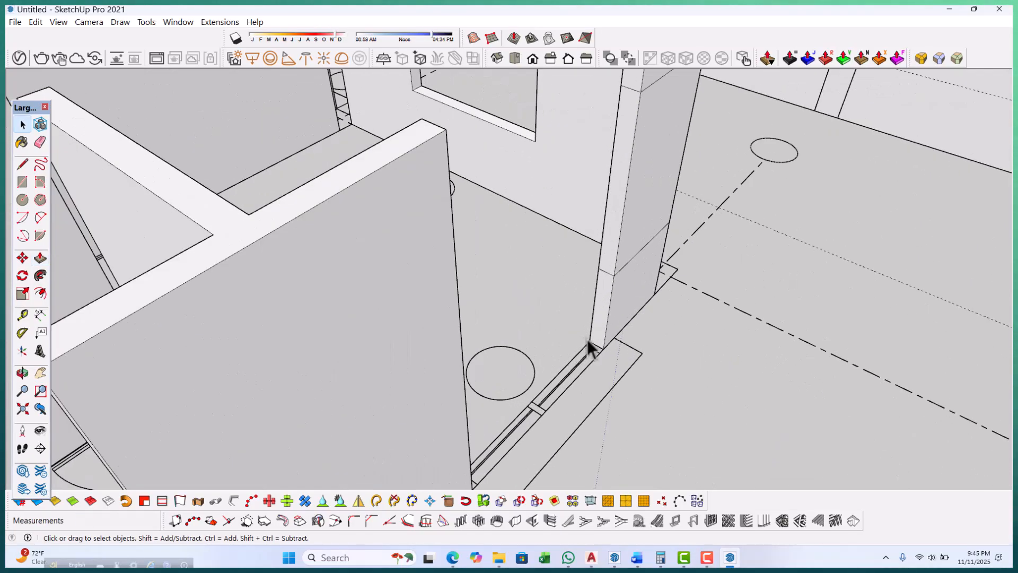
Extend the lower and upper sections of the corner pier 1500 mm to the adjacent wall, framing the window opening.
{"action": "key", "text": "p"}
{"action": "scroll", "coordinate": [586, 339], "scroll_direction": "up", "scroll_amount": 2}
{"action": "left_click", "coordinate": [596, 322]}
{"action": "scroll", "coordinate": [595, 319], "scroll_direction": "down", "scroll_amount": 3}
{"action": "left_click", "coordinate": [507, 235]}
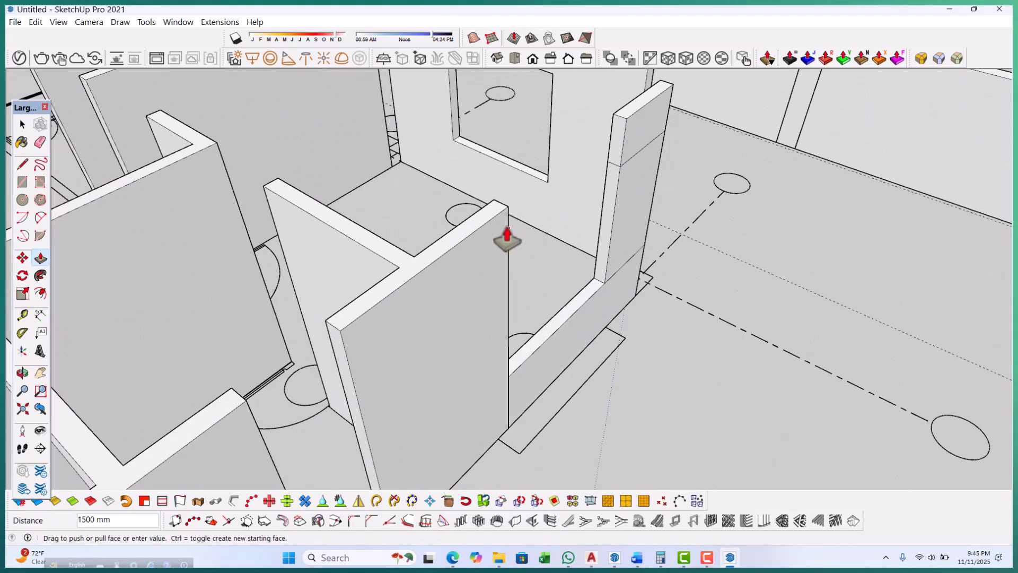
{"action": "left_click", "coordinate": [614, 157]}
{"action": "key", "text": "space"}
Erase the division lines around the large window opening on the wall's outer face.
{"action": "scroll", "coordinate": [610, 340], "scroll_direction": "down", "scroll_amount": 3}
{"action": "middle_click_drag", "start_coordinate": [634, 341], "coordinate": [302, 329]}
{"action": "scroll", "coordinate": [596, 286], "scroll_direction": "up", "scroll_amount": 1}
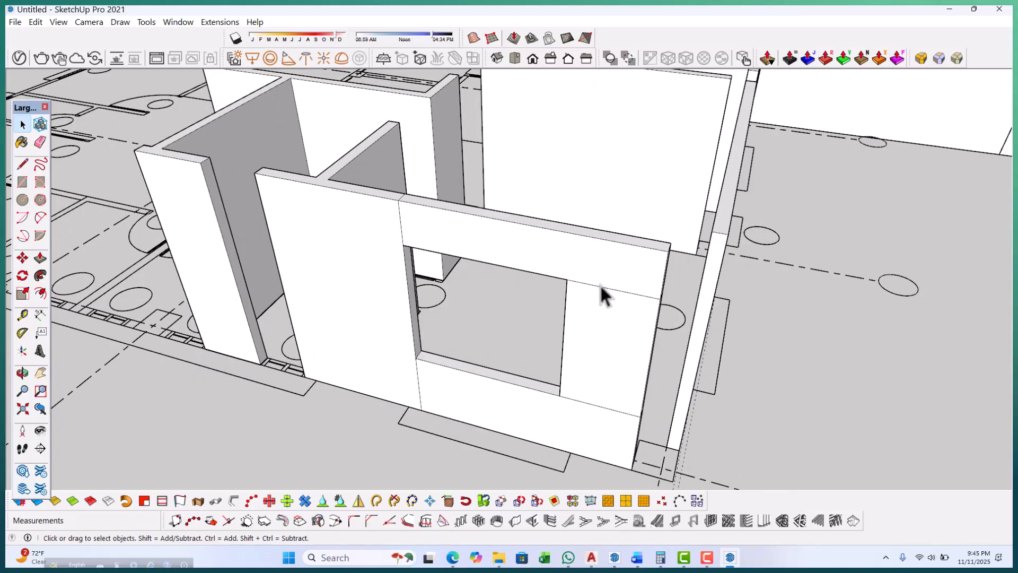
{"action": "left_click", "coordinate": [604, 289]}
{"action": "key", "text": "Delete"}
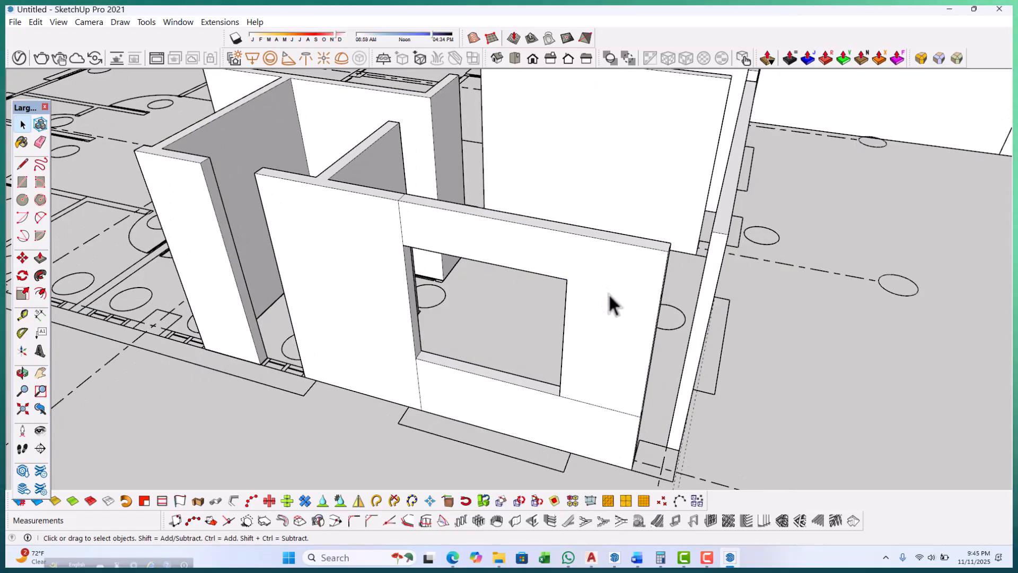
{"action": "left_click", "coordinate": [583, 401]}
{"action": "key", "text": "Delete"}
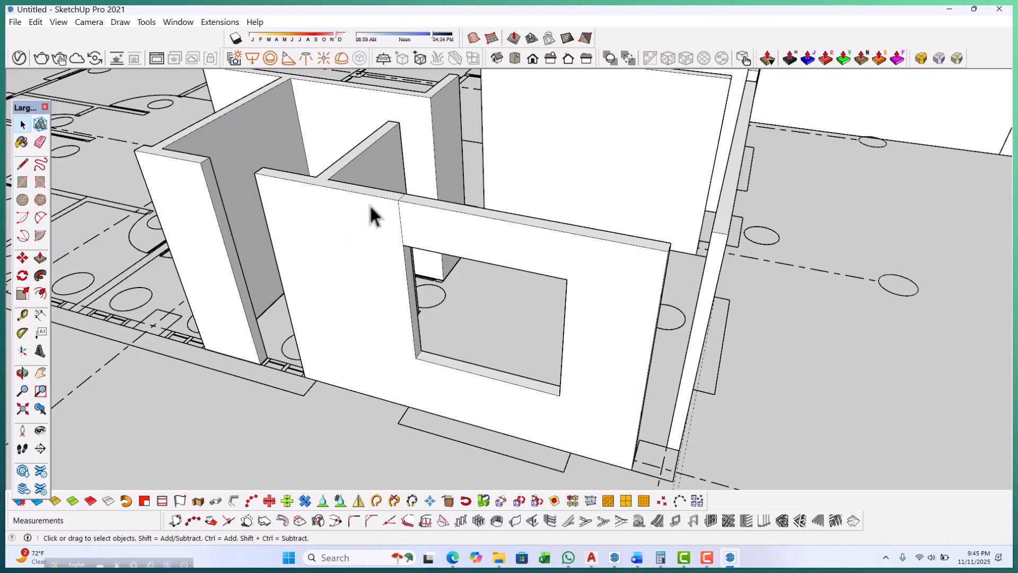
{"action": "middle_click_drag", "start_coordinate": [405, 227], "coordinate": [379, 273]}
{"action": "scroll", "coordinate": [379, 272], "scroll_direction": "up", "scroll_amount": 4}
{"action": "scroll", "coordinate": [409, 267], "scroll_direction": "down", "scroll_amount": 3}
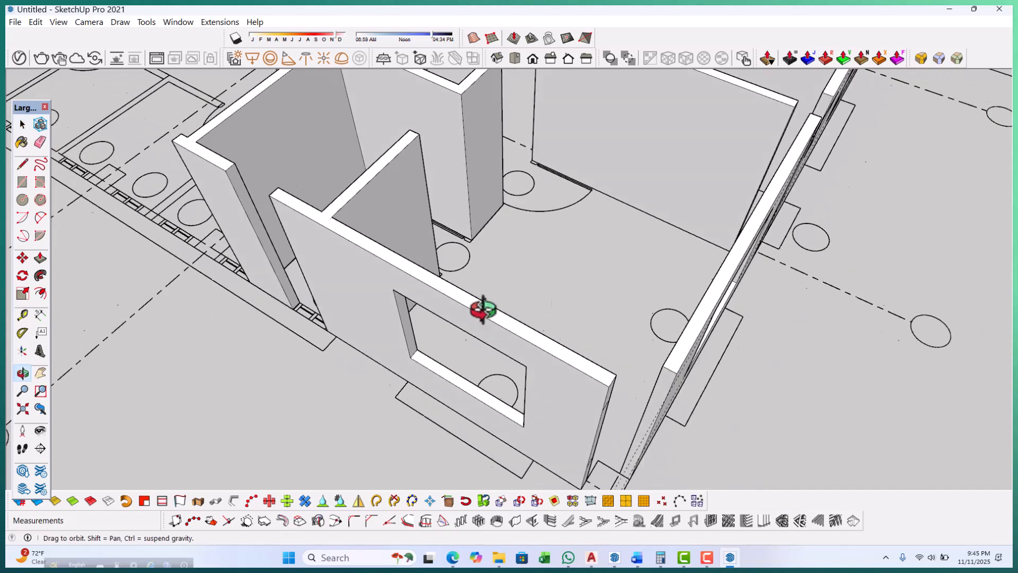
Erase the two horizontal division lines on the inner face of the pier beside the large window.
{"action": "middle_click_drag", "start_coordinate": [534, 303], "coordinate": [363, 278]}
{"action": "scroll", "coordinate": [357, 202], "scroll_direction": "up", "scroll_amount": 5}
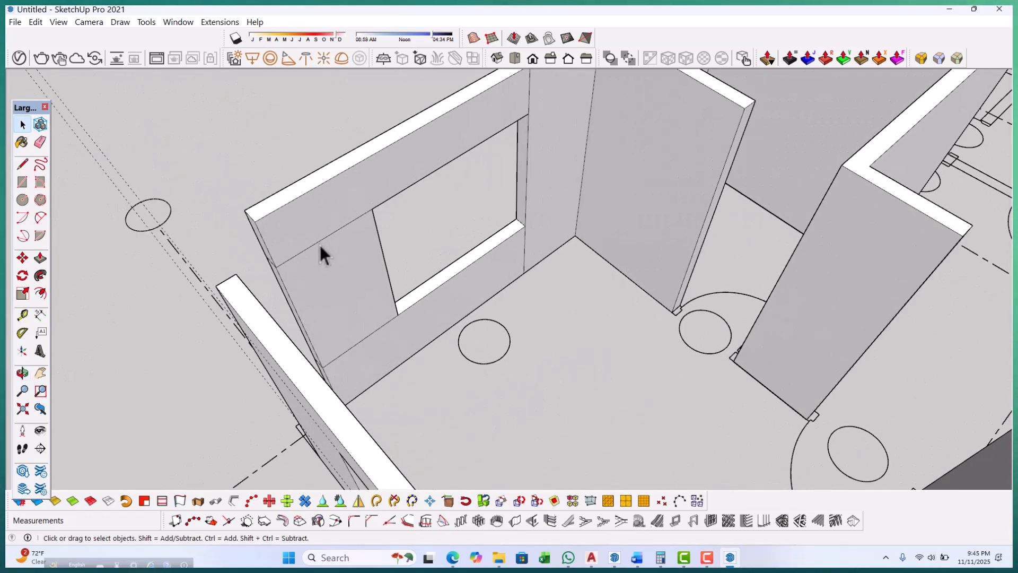
{"action": "left_click", "coordinate": [320, 242]}
{"action": "key", "text": "Delete"}
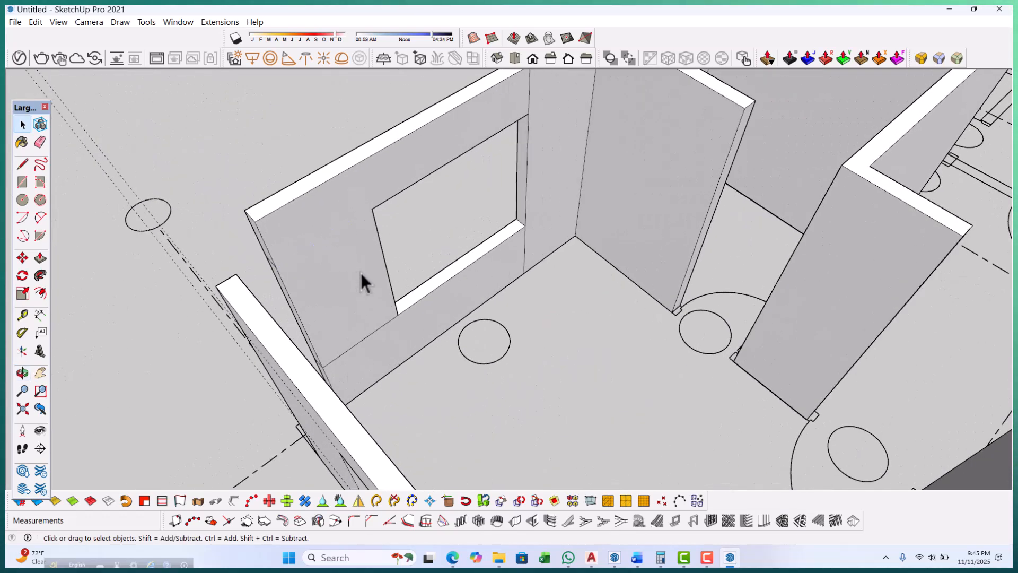
{"action": "left_click", "coordinate": [375, 332]}
{"action": "key", "text": "Delete"}
Draw a rectangle bridging the gap between the tops of the two outer wall sections.
{"action": "scroll", "coordinate": [510, 365], "scroll_direction": "down", "scroll_amount": 3}
{"action": "middle_click_drag", "start_coordinate": [397, 338], "coordinate": [716, 304]}
{"action": "scroll", "coordinate": [568, 351], "scroll_direction": "up", "scroll_amount": 5}
{"action": "scroll", "coordinate": [628, 364], "scroll_direction": "down", "scroll_amount": 2}
{"action": "scroll", "coordinate": [628, 364], "scroll_direction": "down", "scroll_amount": 5}
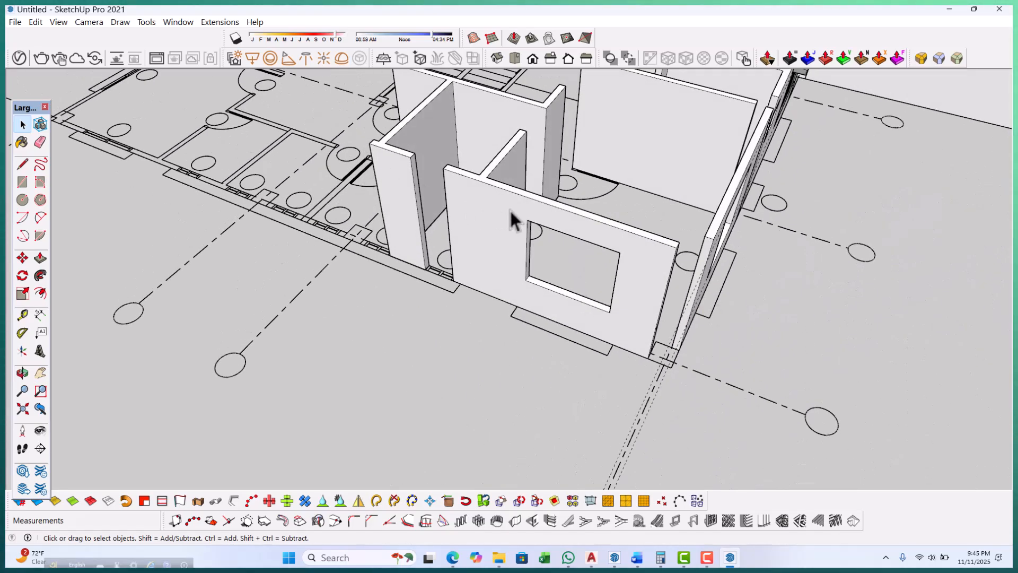
{"action": "scroll", "coordinate": [514, 221], "scroll_direction": "up", "scroll_amount": 1}
{"action": "scroll", "coordinate": [568, 271], "scroll_direction": "up", "scroll_amount": 2}
{"action": "middle_click_drag", "start_coordinate": [603, 262], "coordinate": [518, 241]}
{"action": "scroll", "coordinate": [363, 202], "scroll_direction": "up", "scroll_amount": 4}
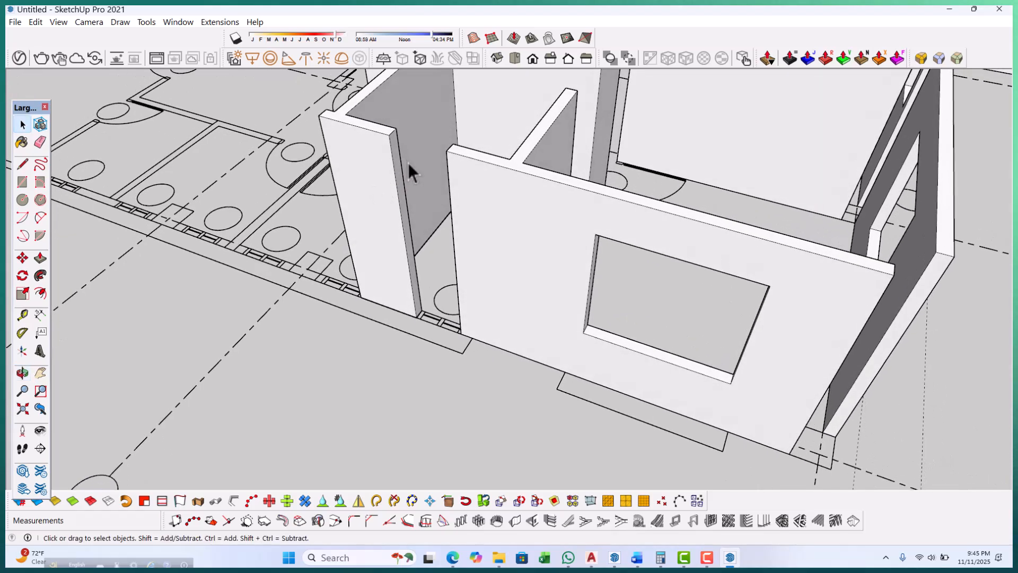
{"action": "key", "text": "r"}
{"action": "scroll", "coordinate": [402, 128], "scroll_direction": "up", "scroll_amount": 3}
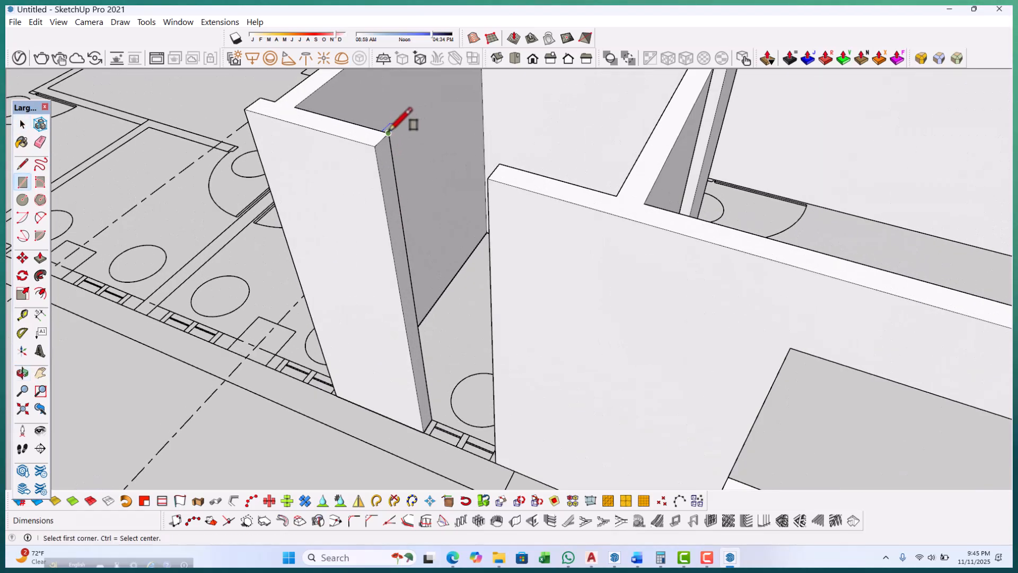
{"action": "scroll", "coordinate": [489, 178], "scroll_direction": "down", "scroll_amount": 5}
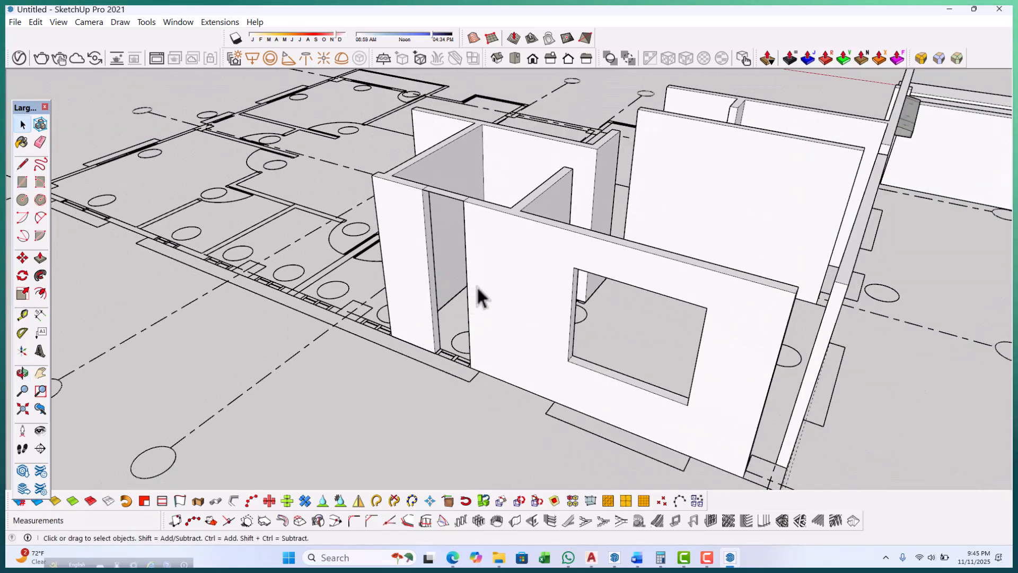
Pull the bridging face down 450 mm to form the section above the small window.
{"action": "middle_click_drag", "start_coordinate": [480, 297], "coordinate": [436, 154]}
{"action": "scroll", "coordinate": [435, 153], "scroll_direction": "up", "scroll_amount": 3}
{"action": "scroll", "coordinate": [450, 233], "scroll_direction": "up", "scroll_amount": 4}
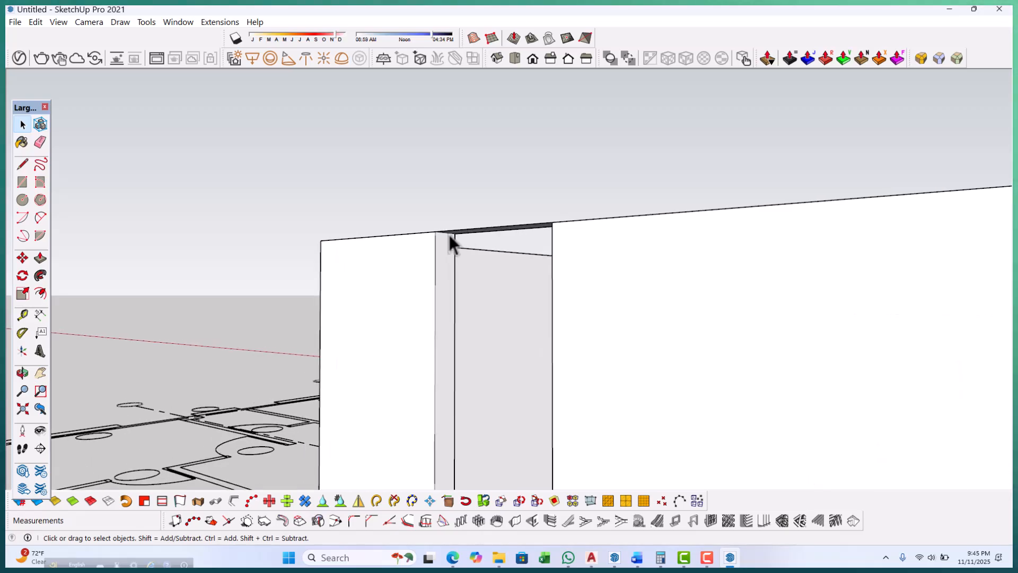
{"action": "key", "text": "p"}
{"action": "scroll", "coordinate": [456, 241], "scroll_direction": "up", "scroll_amount": 1}
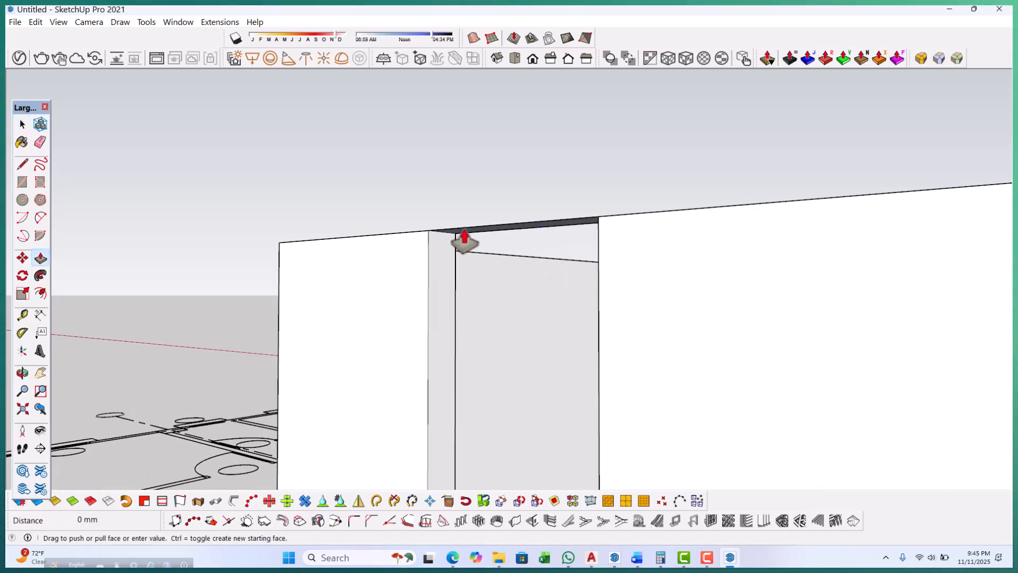
{"action": "left_click", "coordinate": [464, 239]}
{"action": "scroll", "coordinate": [465, 241], "scroll_direction": "down", "scroll_amount": 5}
{"action": "middle_click_drag", "start_coordinate": [463, 295], "coordinate": [562, 313]}
{"action": "left_click", "coordinate": [561, 296]}
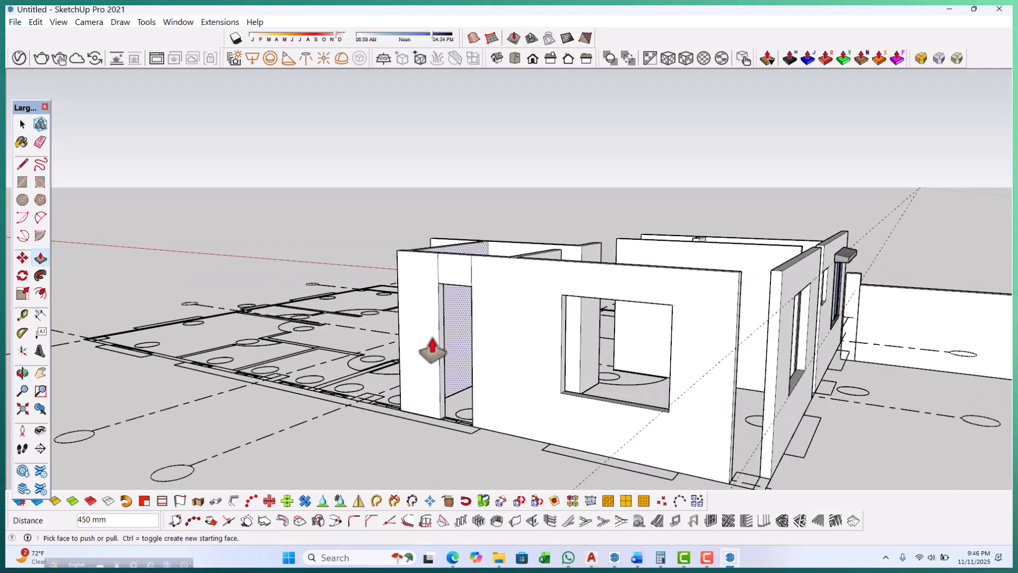
Pull a new 600 mm section down from the lintel's underside, keeping its starting face, for the small window's height.
{"action": "scroll", "coordinate": [445, 323], "scroll_direction": "down", "scroll_amount": 2}
{"action": "middle_click_drag", "start_coordinate": [443, 320], "coordinate": [434, 231]}
{"action": "scroll", "coordinate": [438, 281], "scroll_direction": "up", "scroll_amount": 2}
{"action": "scroll", "coordinate": [442, 289], "scroll_direction": "up", "scroll_amount": 5}
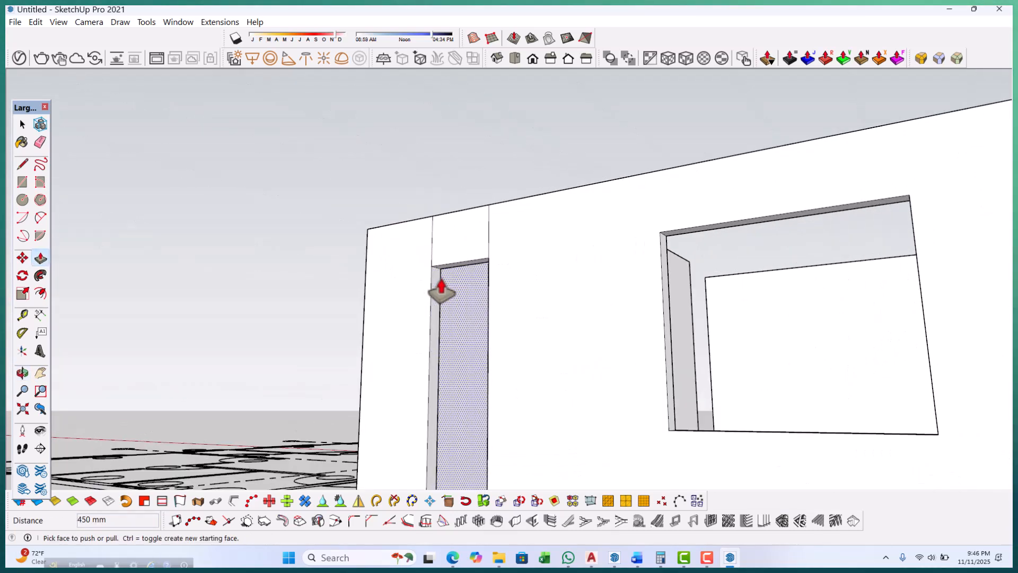
{"action": "left_click", "coordinate": [449, 270]}
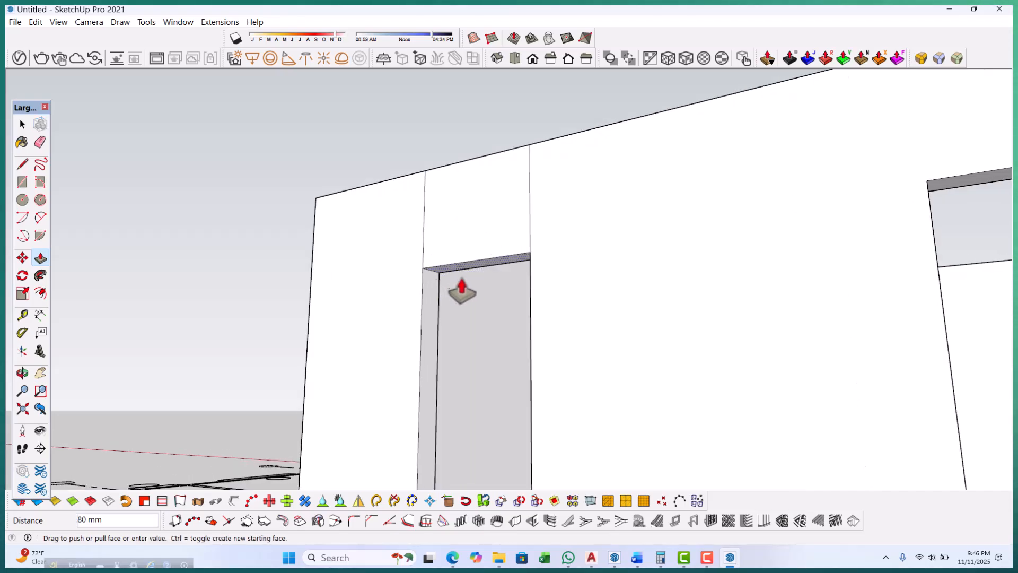
{"action": "scroll", "coordinate": [451, 292], "scroll_direction": "down", "scroll_amount": 8}
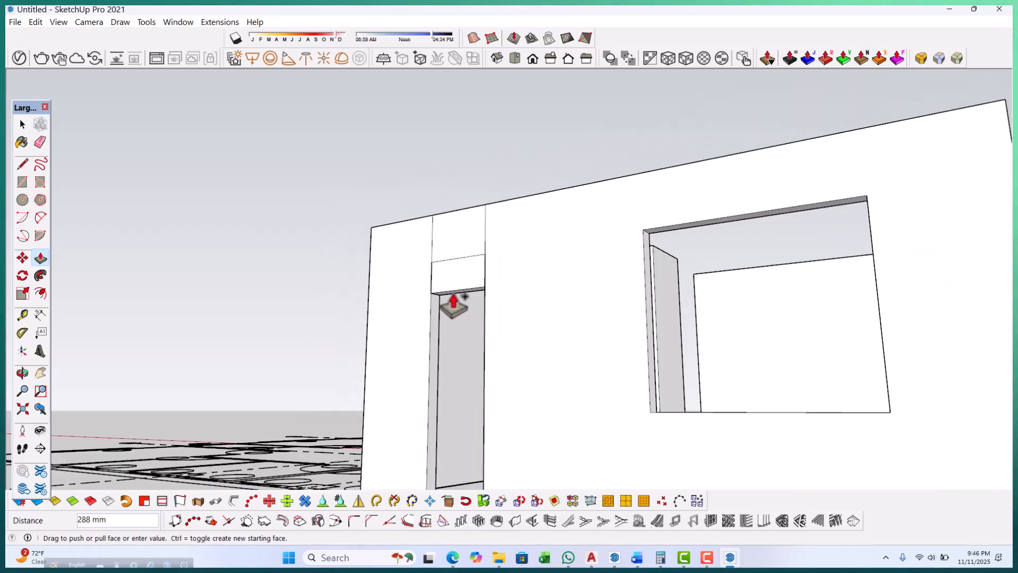
{"action": "middle_click_drag", "start_coordinate": [468, 320], "coordinate": [745, 341]}
{"action": "scroll", "coordinate": [769, 324], "scroll_direction": "up", "scroll_amount": 4}
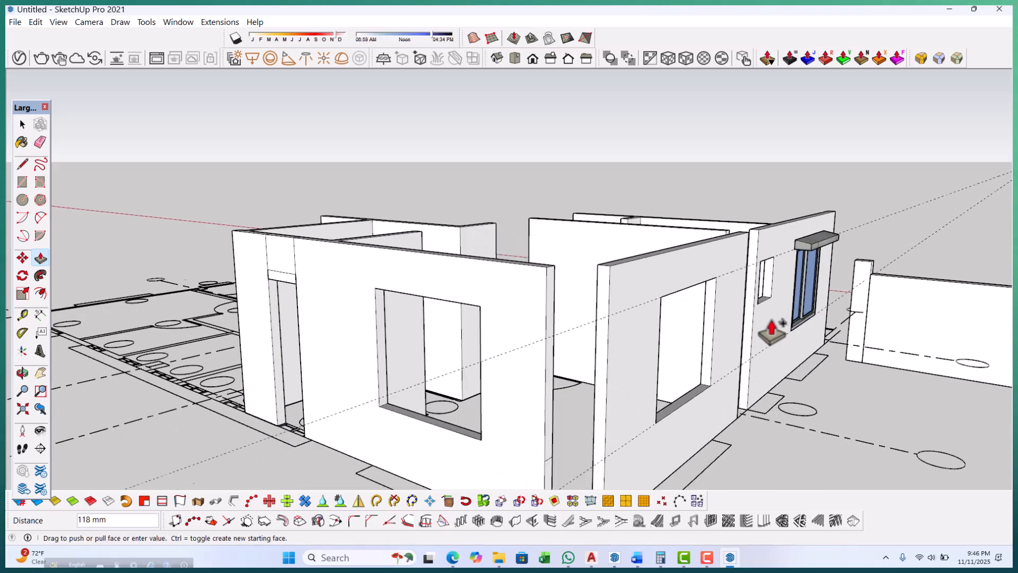
{"action": "left_click", "coordinate": [771, 294]}
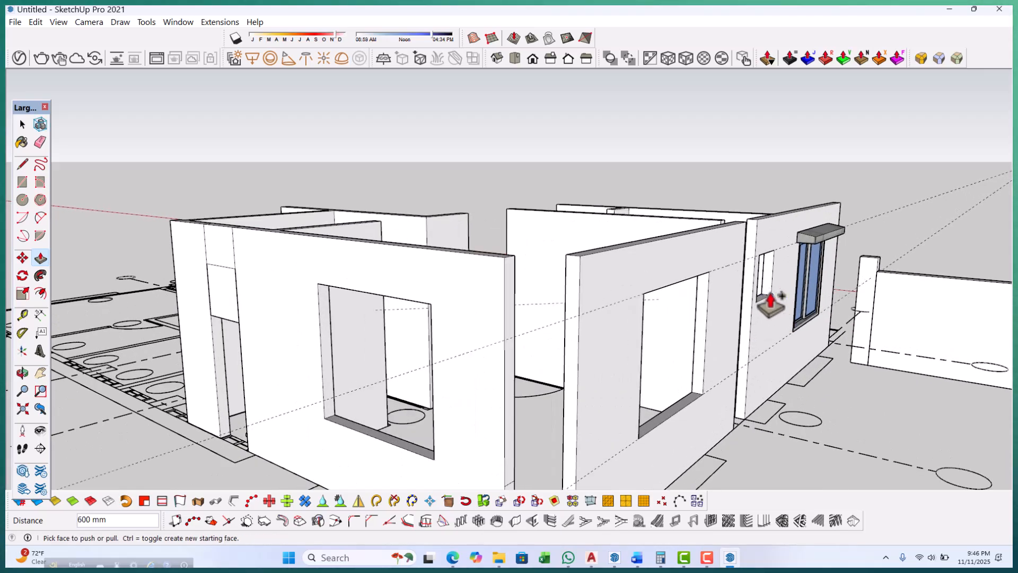
Pull a further 1500 mm section down to the floor plan, keeping its starting face, to close the gap below.
{"action": "scroll", "coordinate": [767, 313], "scroll_direction": "down", "scroll_amount": 3}
{"action": "middle_click_drag", "start_coordinate": [251, 257], "coordinate": [357, 288]}
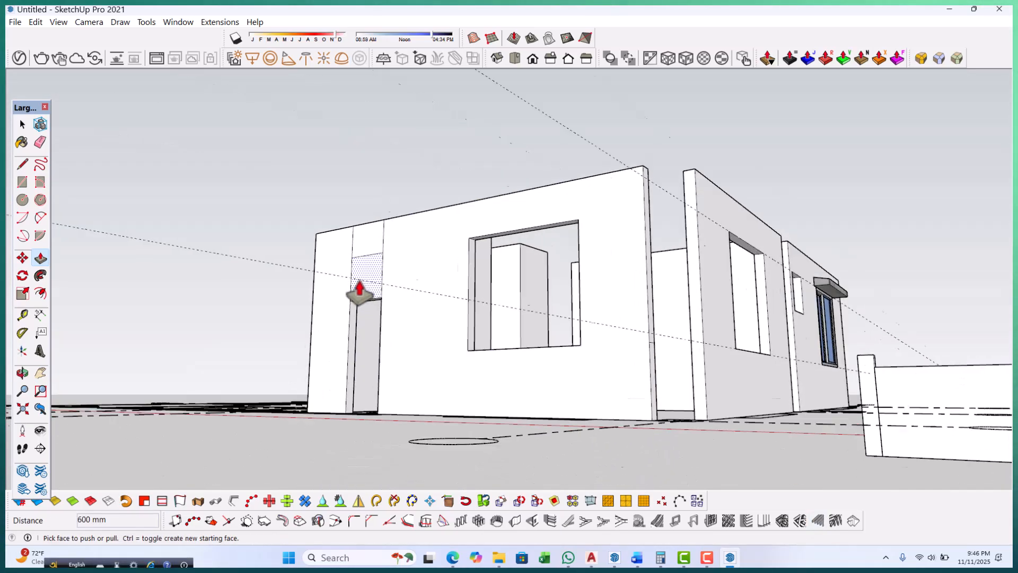
{"action": "scroll", "coordinate": [353, 318], "scroll_direction": "up", "scroll_amount": 6}
{"action": "scroll", "coordinate": [368, 318], "scroll_direction": "up", "scroll_amount": 3}
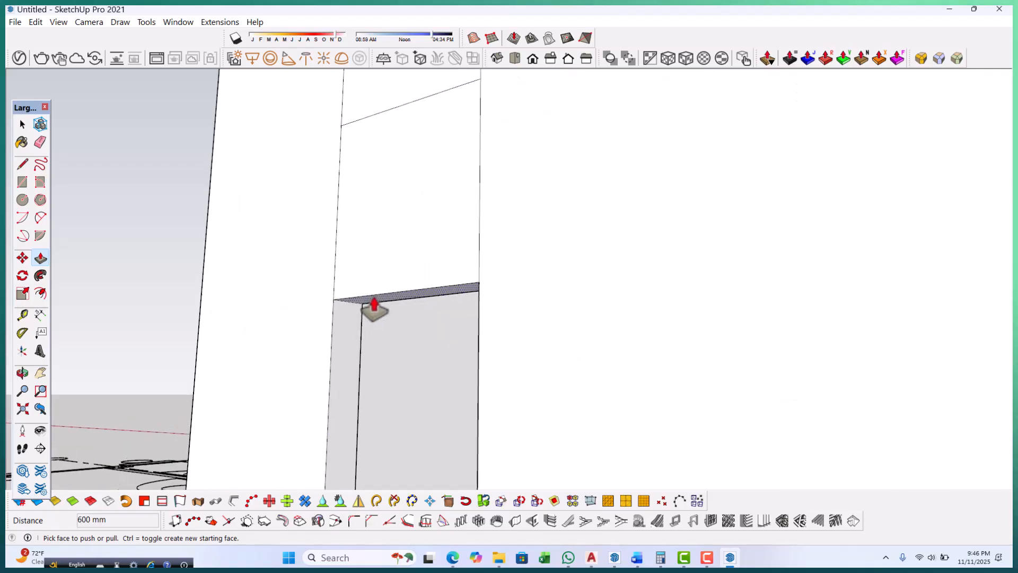
{"action": "left_click", "coordinate": [373, 310]}
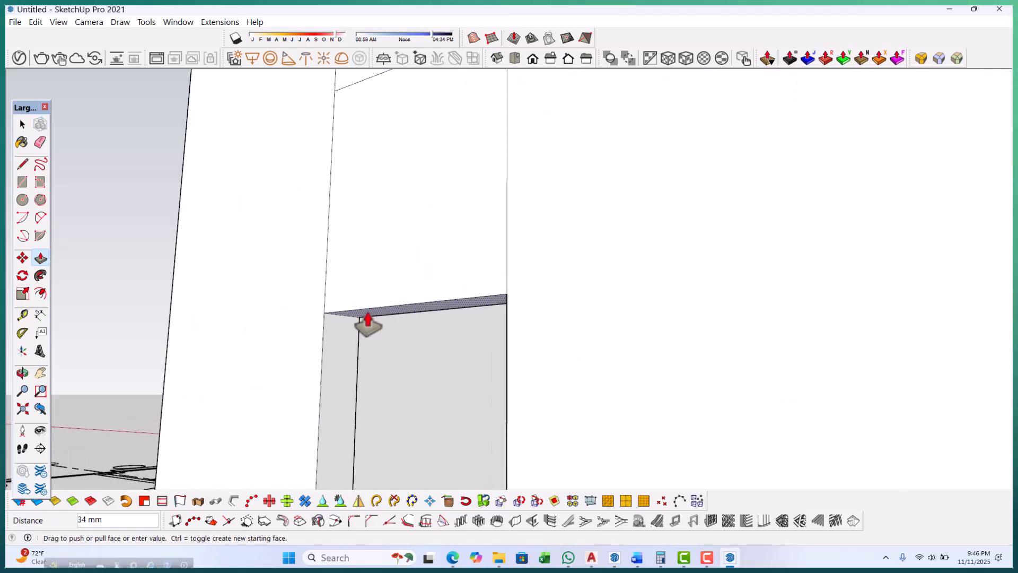
{"action": "scroll", "coordinate": [343, 313], "scroll_direction": "down", "scroll_amount": 3}
{"action": "scroll", "coordinate": [343, 307], "scroll_direction": "down", "scroll_amount": 8}
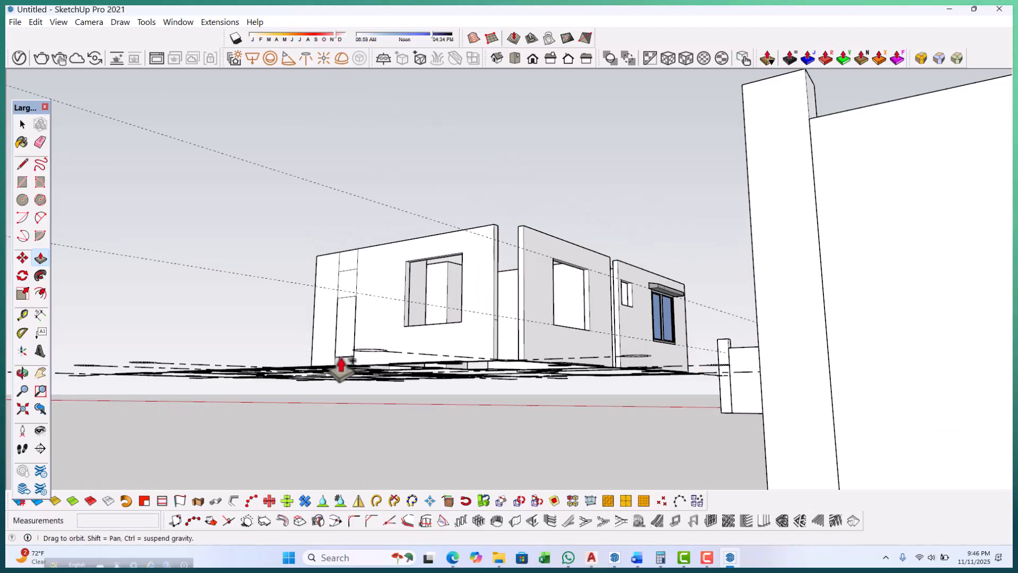
{"action": "middle_click_drag", "start_coordinate": [342, 363], "coordinate": [366, 444]}
{"action": "scroll", "coordinate": [370, 366], "scroll_direction": "up", "scroll_amount": 3}
{"action": "scroll", "coordinate": [370, 372], "scroll_direction": "up", "scroll_amount": 5}
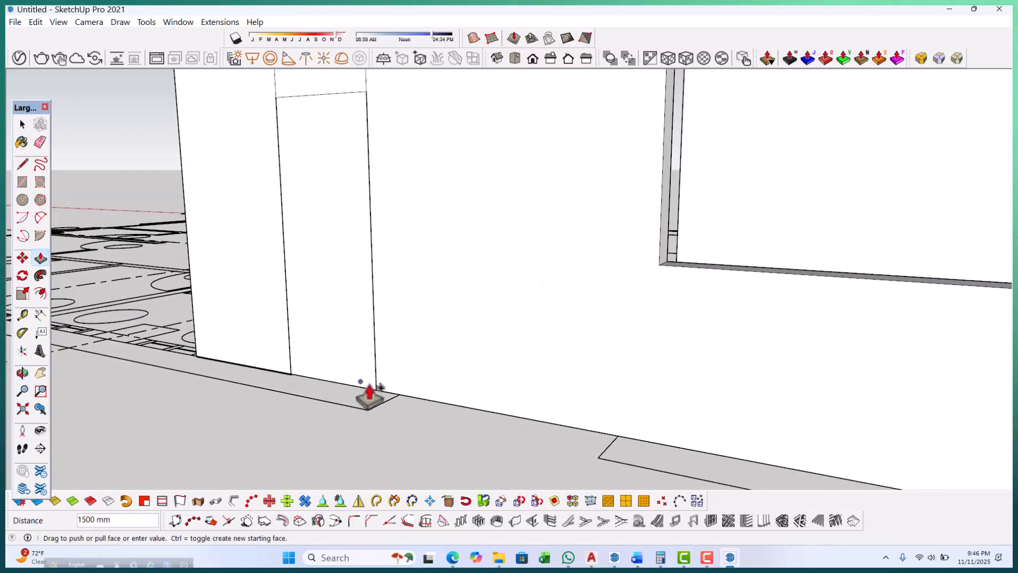
{"action": "left_click", "coordinate": [376, 391]}
Push the middle panel through the full wall thickness to cut the small window opening.
{"action": "scroll", "coordinate": [363, 428], "scroll_direction": "down", "scroll_amount": 5}
{"action": "middle_click_drag", "start_coordinate": [316, 418], "coordinate": [301, 485]}
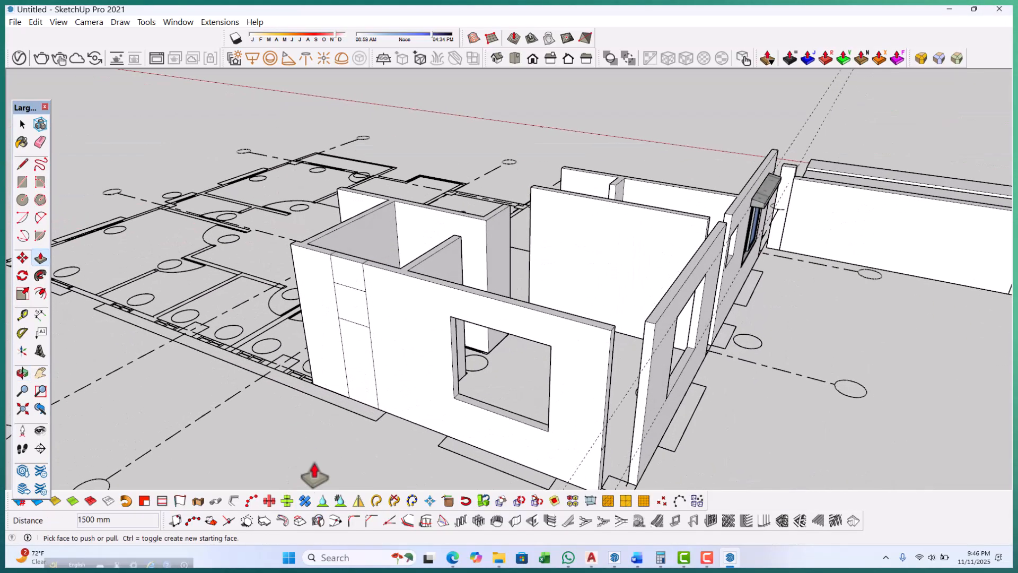
{"action": "scroll", "coordinate": [366, 267], "scroll_direction": "up", "scroll_amount": 3}
{"action": "scroll", "coordinate": [350, 313], "scroll_direction": "up", "scroll_amount": 3}
{"action": "left_click", "coordinate": [346, 332]}
{"action": "scroll", "coordinate": [391, 231], "scroll_direction": "up", "scroll_amount": 4}
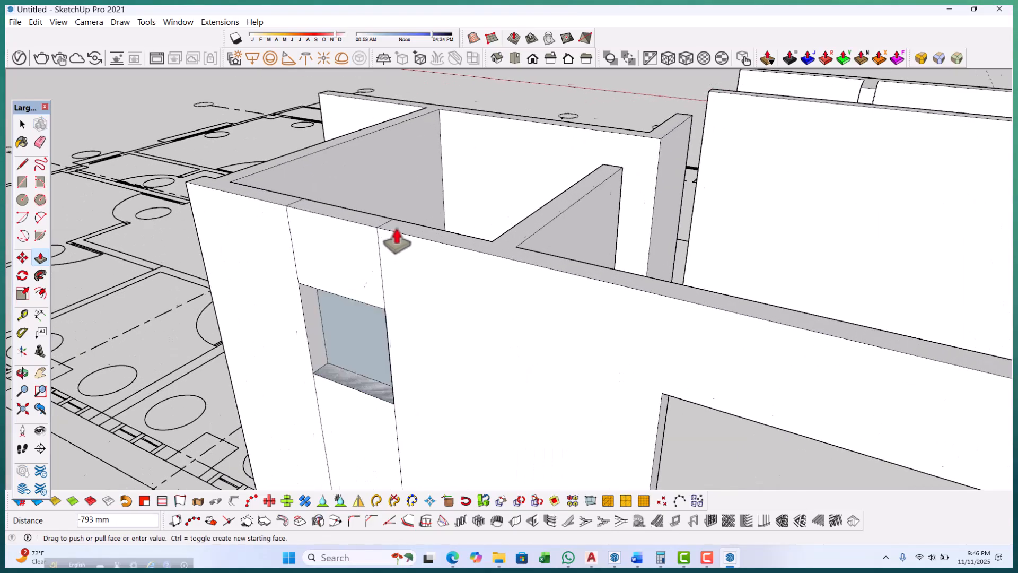
{"action": "left_click", "coordinate": [391, 227]}
Erase the two vertical division lines above the small window on the wall's outer face.
{"action": "scroll", "coordinate": [396, 268], "scroll_direction": "down", "scroll_amount": 3}
{"action": "middle_click_drag", "start_coordinate": [362, 350], "coordinate": [413, 334]}
{"action": "scroll", "coordinate": [436, 296], "scroll_direction": "up", "scroll_amount": 3}
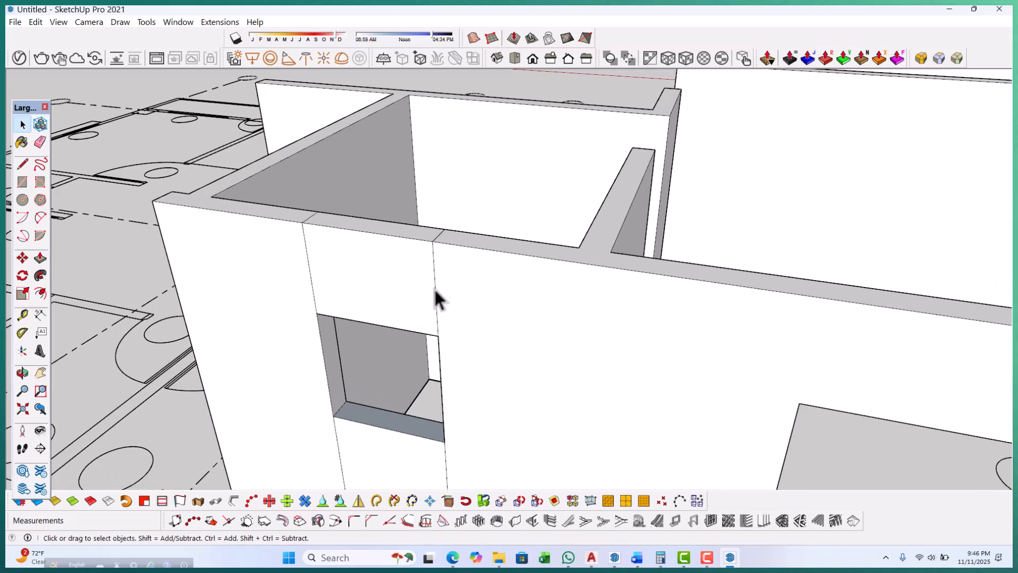
{"action": "left_click", "coordinate": [434, 288]}
{"action": "key", "text": "Delete"}
{"action": "left_click", "coordinate": [307, 249]}
{"action": "key", "text": "Delete"}
Erase the remaining division lines around the small window on the wall's top and outer face.
{"action": "mouse_move", "coordinate": [345, 266]}
{"action": "middle_mouse_down"}
{"action": "mouse_move", "coordinate": [400, 272]}
{"action": "mouse_move", "coordinate": [411, 336]}
{"action": "middle_mouse_up"}
{"action": "left_click", "coordinate": [285, 292]}
{"action": "key", "text": "Delete"}
{"action": "scroll", "coordinate": [366, 191], "scroll_direction": "down", "scroll_amount": 6}
{"action": "scroll", "coordinate": [383, 355], "scroll_direction": "up", "scroll_amount": 3}
{"action": "left_click", "coordinate": [390, 348]}
{"action": "key", "text": "Delete"}
{"action": "left_click", "coordinate": [334, 319]}
{"action": "key", "text": "Delete"}
Erase the vertical division lines above and below the small window on the wall's inner face.
{"action": "middle_click_drag", "start_coordinate": [336, 320], "coordinate": [486, 307]}
{"action": "scroll", "coordinate": [510, 157], "scroll_direction": "down", "scroll_amount": 2}
{"action": "scroll", "coordinate": [489, 177], "scroll_direction": "up", "scroll_amount": 5}
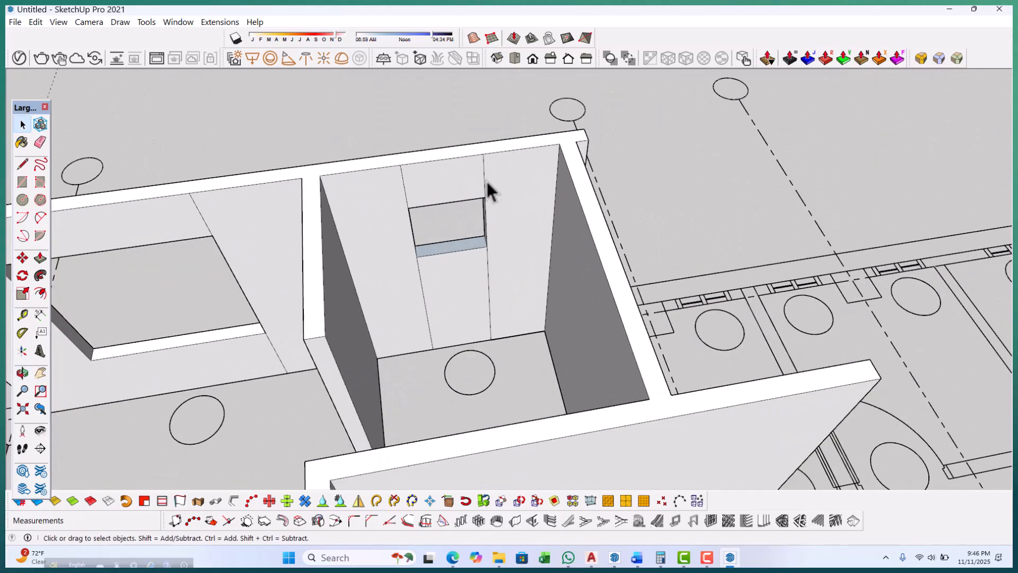
{"action": "left_click", "coordinate": [487, 180]}
{"action": "left_click", "coordinate": [485, 182]}
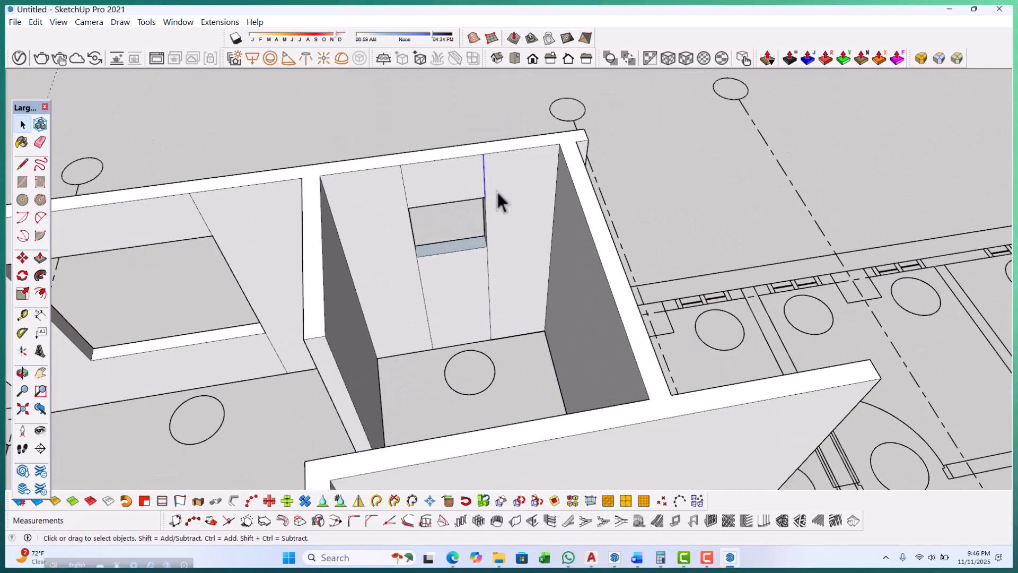
{"action": "key", "text": "Delete"}
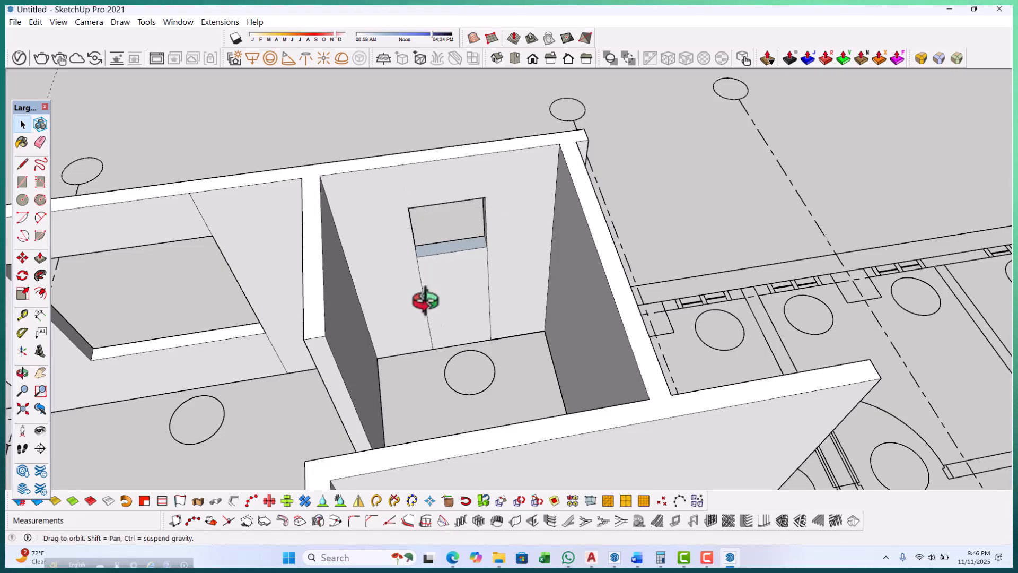
{"action": "middle_click_drag", "start_coordinate": [424, 301], "coordinate": [428, 306]}
{"action": "scroll", "coordinate": [430, 313], "scroll_direction": "up", "scroll_amount": 3}
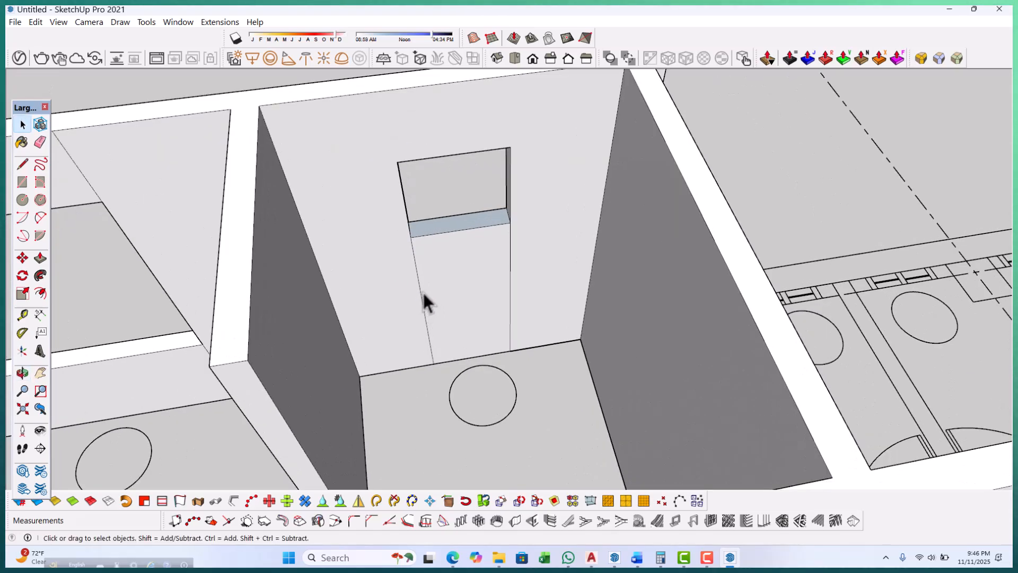
{"action": "left_click", "coordinate": [420, 291]}
{"action": "key", "text": "Delete"}
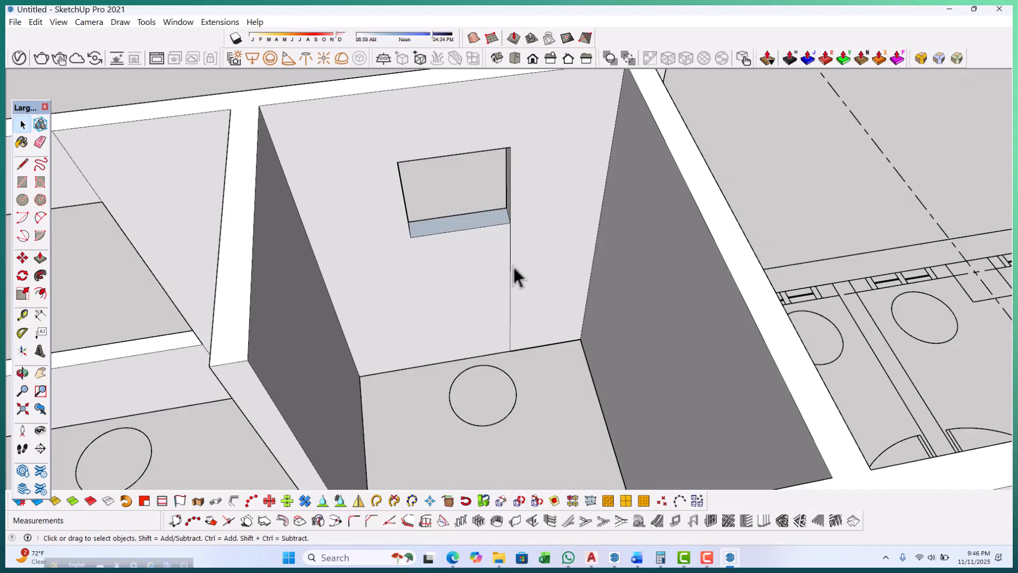
{"action": "scroll", "coordinate": [562, 259], "scroll_direction": "down", "scroll_amount": 4}
Reverse the sill face of the small window so its front side faces outward.
{"action": "middle_click_drag", "start_coordinate": [562, 259], "coordinate": [495, 227]}
{"action": "scroll", "coordinate": [494, 227], "scroll_direction": "up", "scroll_amount": 5}
{"action": "scroll", "coordinate": [424, 243], "scroll_direction": "up", "scroll_amount": 3}
{"action": "left_click", "coordinate": [422, 240]}
{"action": "right_click", "coordinate": [421, 238]}
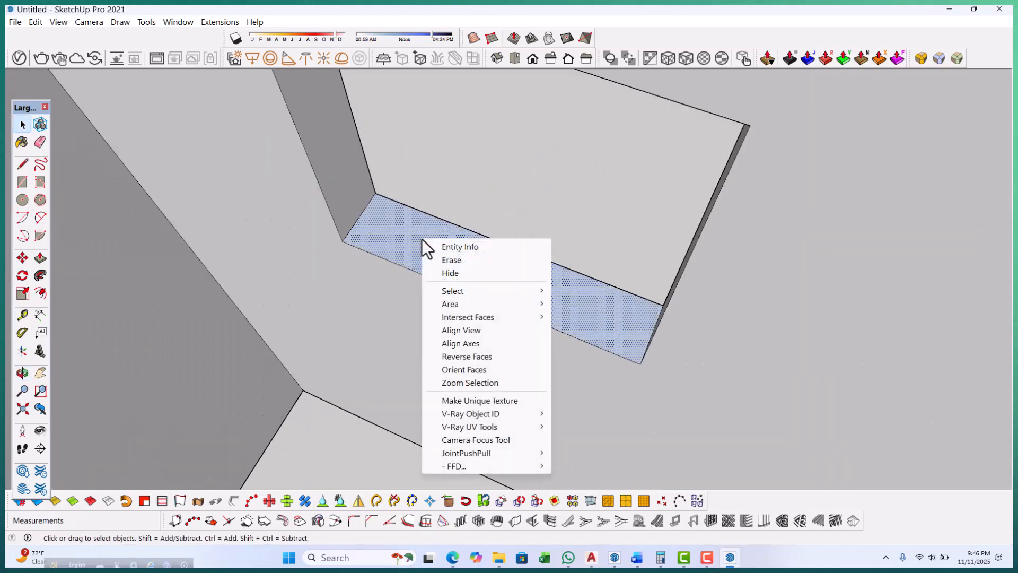
{"action": "left_click", "coordinate": [467, 356]}
{"action": "scroll", "coordinate": [471, 310], "scroll_direction": "down", "scroll_amount": 6}
{"action": "left_click", "coordinate": [561, 174]}
{"action": "middle_click_drag", "start_coordinate": [552, 178], "coordinate": [430, 140]}
{"action": "scroll", "coordinate": [558, 209], "scroll_direction": "down", "scroll_amount": 7}
{"action": "middle_click_drag", "start_coordinate": [546, 265], "coordinate": [424, 228]}
{"action": "middle_click_drag", "start_coordinate": [527, 247], "coordinate": [388, 250]}
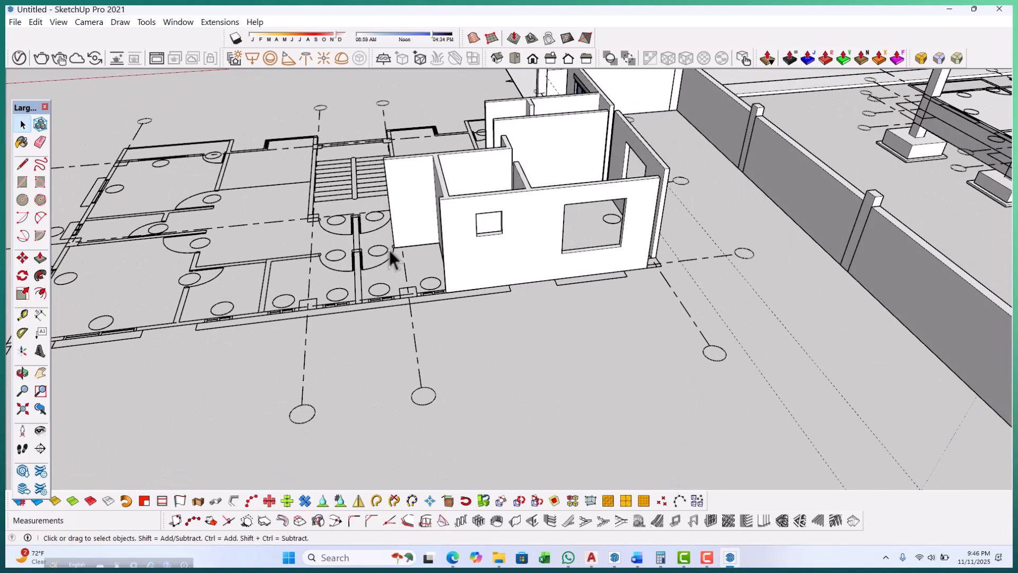
{"action": "scroll", "coordinate": [390, 249], "scroll_direction": "up", "scroll_amount": 2}
{"action": "scroll", "coordinate": [462, 325], "scroll_direction": "up", "scroll_amount": 6}
{"action": "scroll", "coordinate": [454, 308], "scroll_direction": "up", "scroll_amount": 2}
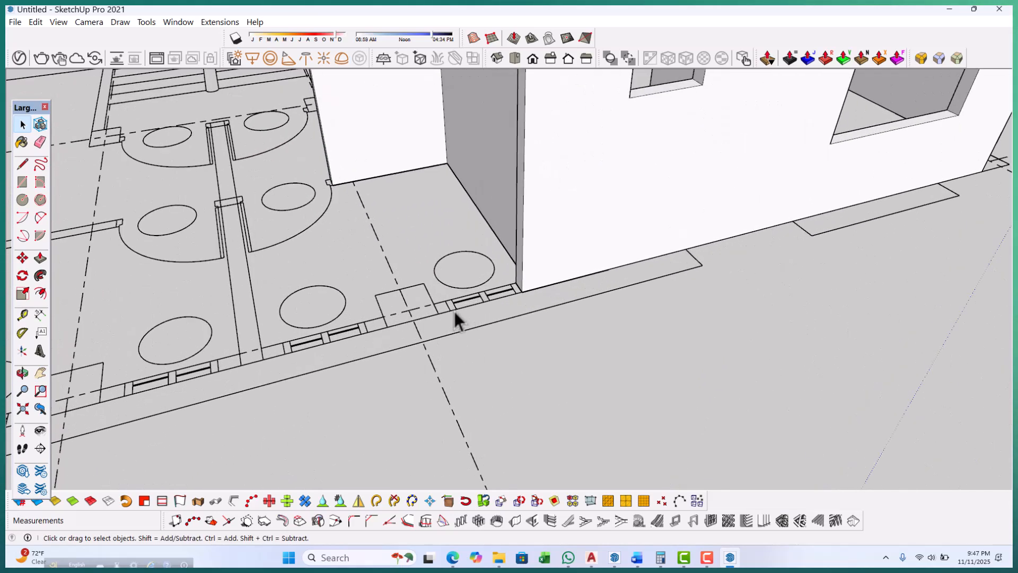
Draw a rectangle on the wall segment between the column square and the window symbol, and pull it up to the small window's sill height.
{"action": "key", "text": "r"}
{"action": "scroll", "coordinate": [456, 305], "scroll_direction": "up", "scroll_amount": 5}
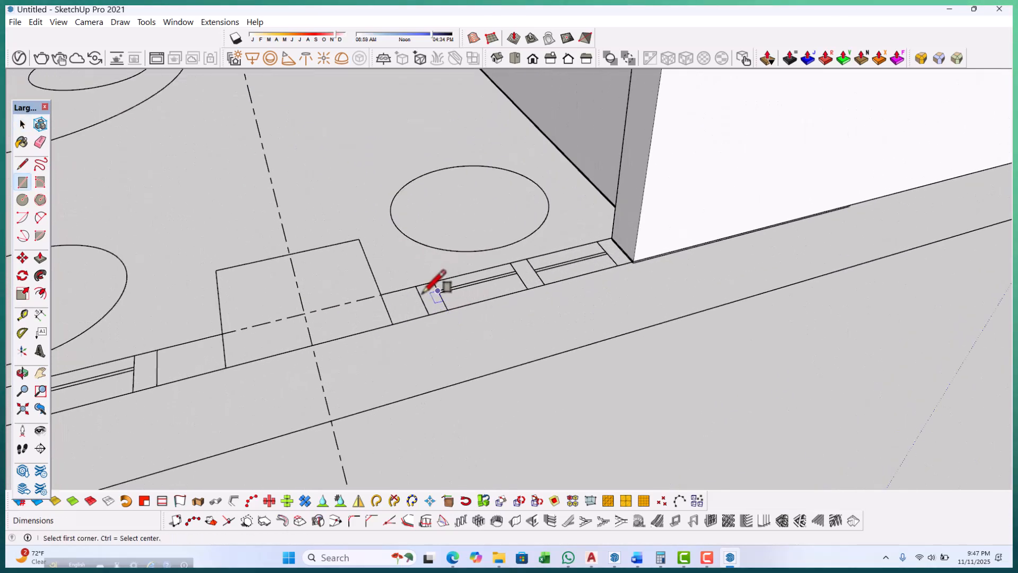
{"action": "left_click", "coordinate": [421, 275]}
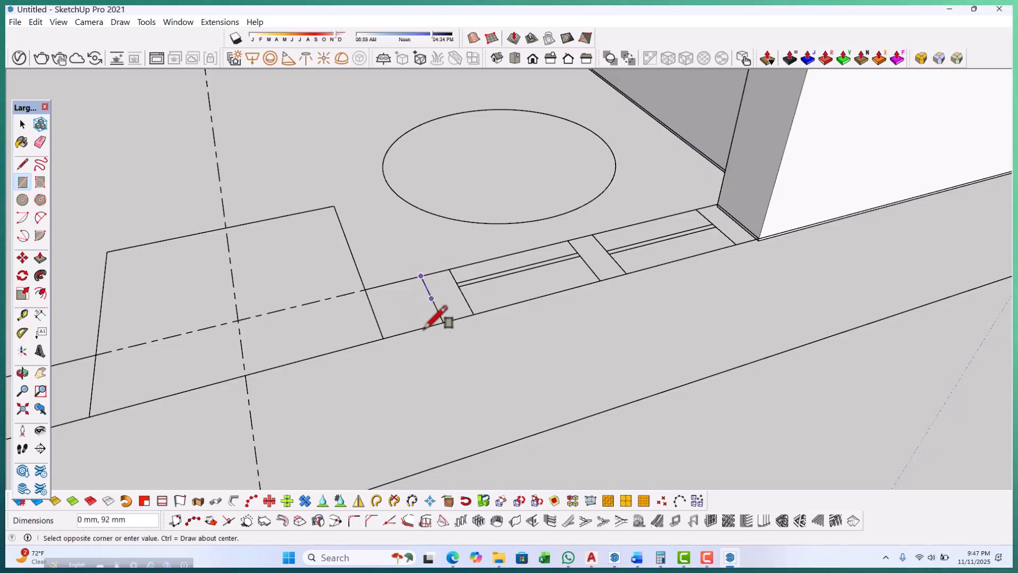
{"action": "left_click", "coordinate": [384, 338]}
{"action": "key", "text": "p"}
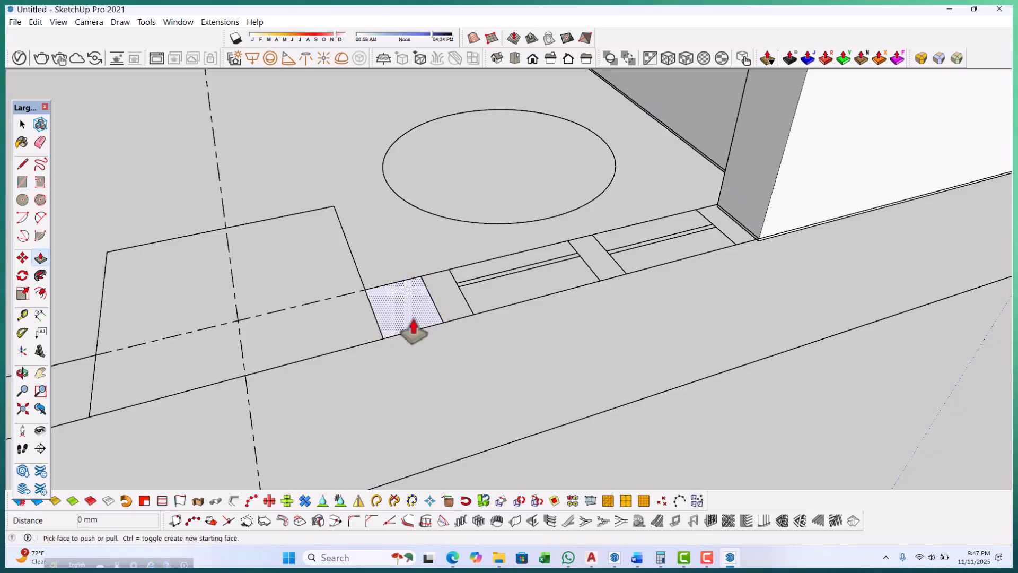
{"action": "scroll", "coordinate": [410, 324], "scroll_direction": "down", "scroll_amount": 10}
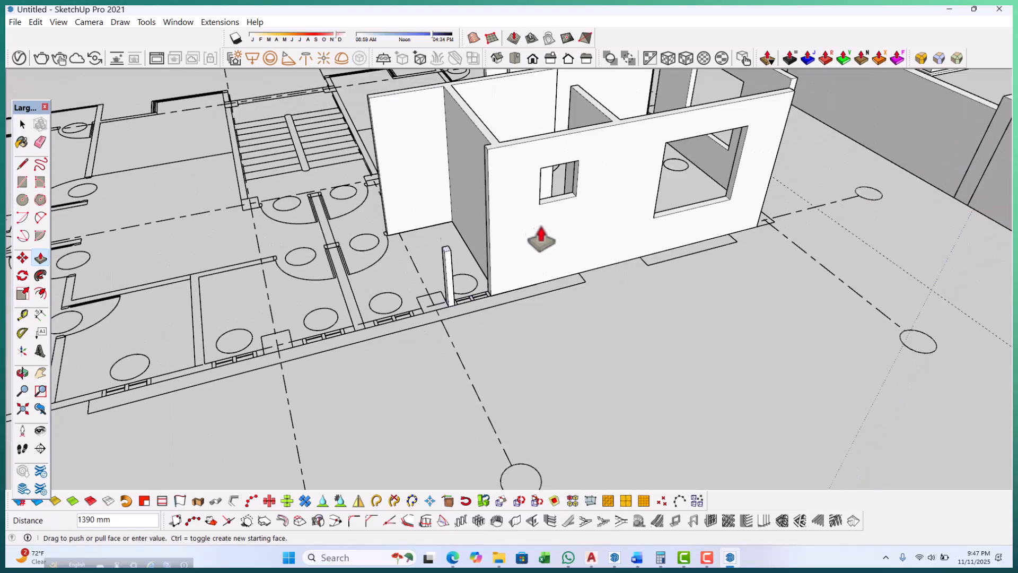
{"action": "scroll", "coordinate": [527, 219], "scroll_direction": "up", "scroll_amount": 2}
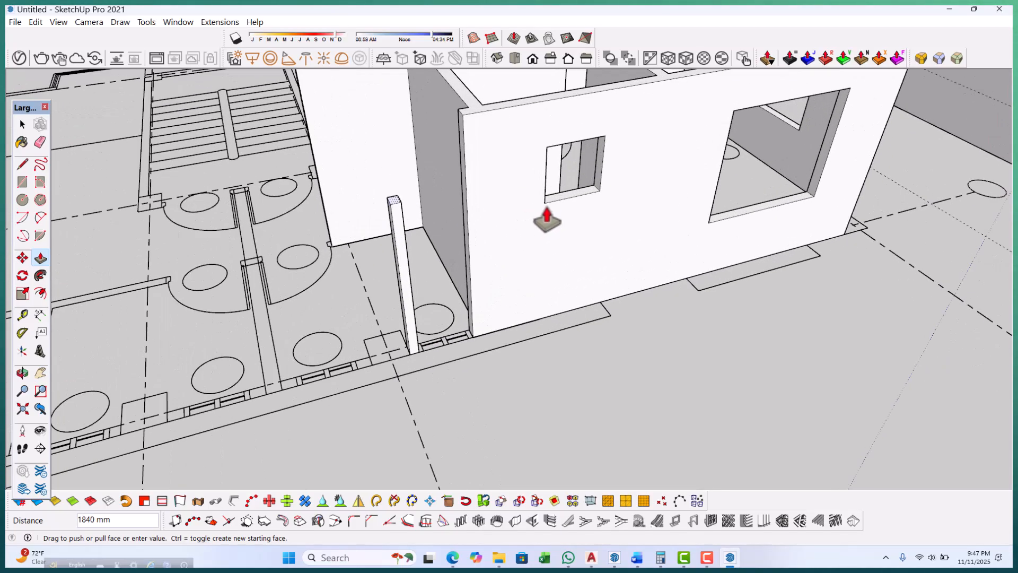
{"action": "scroll", "coordinate": [382, 236], "scroll_direction": "up", "scroll_amount": 2}
Pull the pillar's top face up as two new stacked blocks, 600 mm to the window head and 450 mm to the wall top.
{"action": "left_click", "coordinate": [414, 230]}
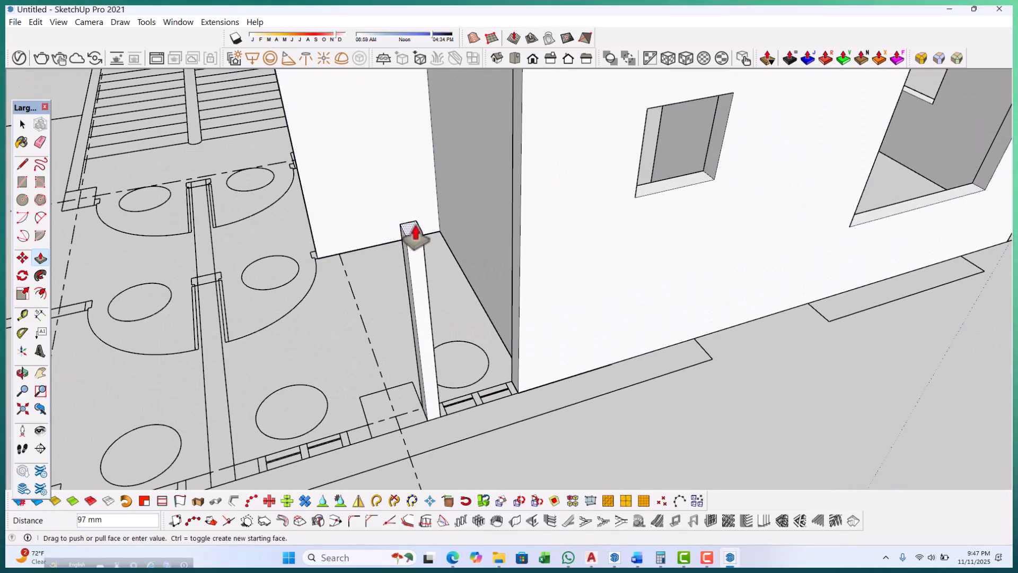
{"action": "scroll", "coordinate": [415, 233], "scroll_direction": "down", "scroll_amount": 2}
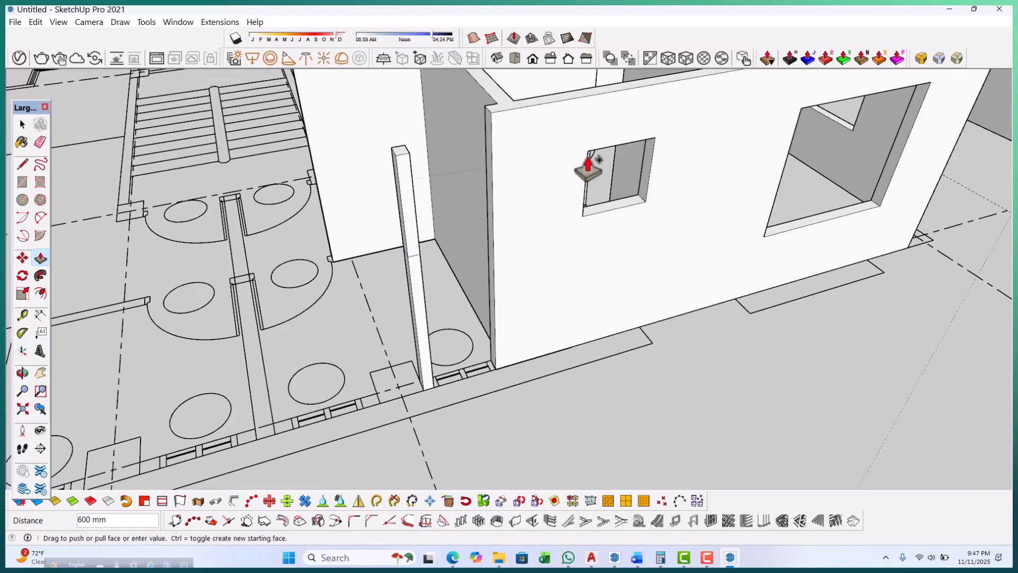
{"action": "scroll", "coordinate": [408, 192], "scroll_direction": "up", "scroll_amount": 2}
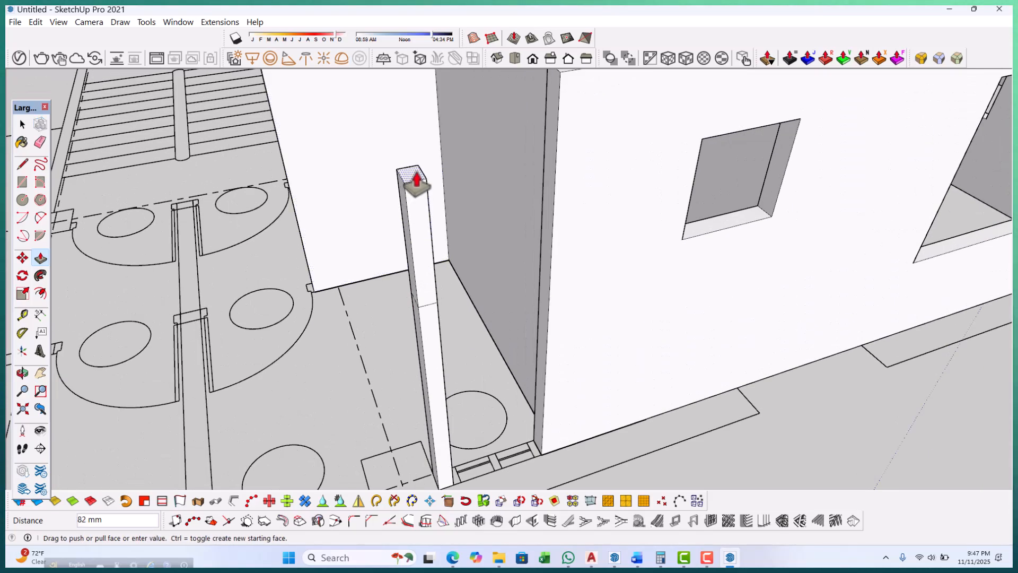
{"action": "scroll", "coordinate": [406, 249], "scroll_direction": "down", "scroll_amount": 3}
{"action": "scroll", "coordinate": [477, 207], "scroll_direction": "up", "scroll_amount": 3}
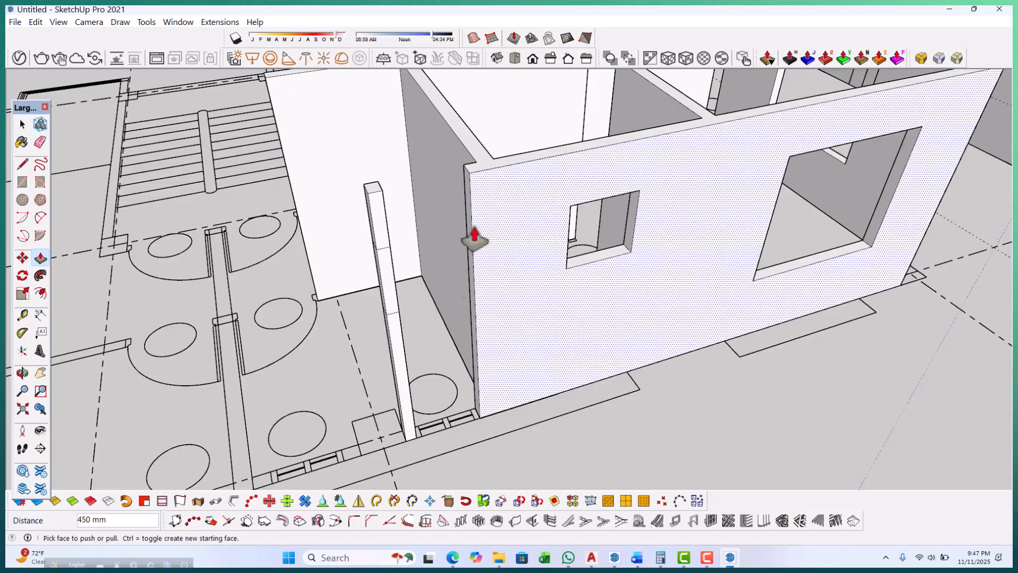
{"action": "scroll", "coordinate": [531, 412], "scroll_direction": "down", "scroll_amount": 4}
{"action": "scroll", "coordinate": [389, 292], "scroll_direction": "up", "scroll_amount": 6}
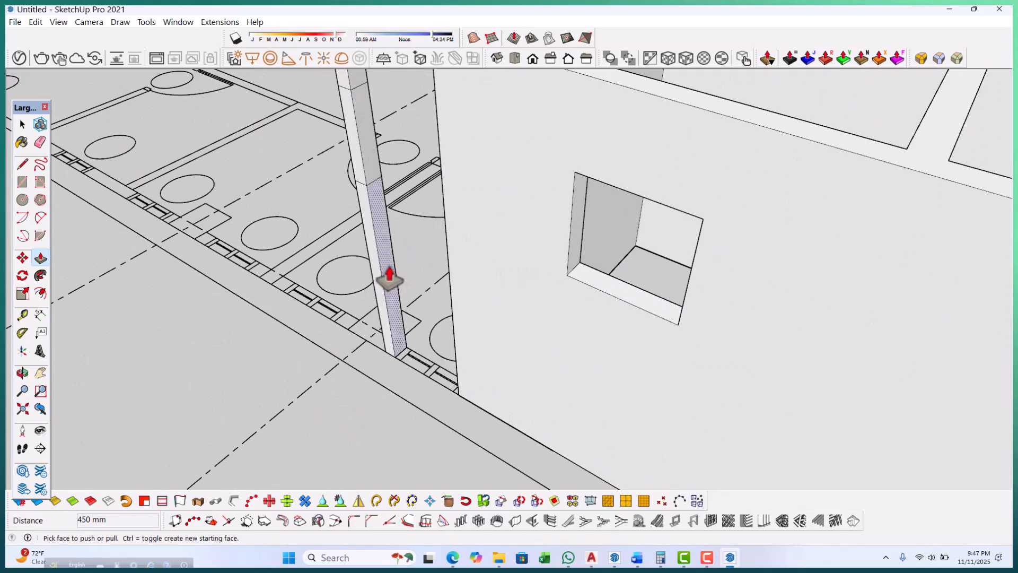
Extend the pillar's lower and upper blocks across to the existing wall, leaving the window opening between them.
{"action": "left_click", "coordinate": [389, 269]}
{"action": "scroll", "coordinate": [408, 288], "scroll_direction": "down", "scroll_amount": 4}
{"action": "scroll", "coordinate": [418, 204], "scroll_direction": "up", "scroll_amount": 2}
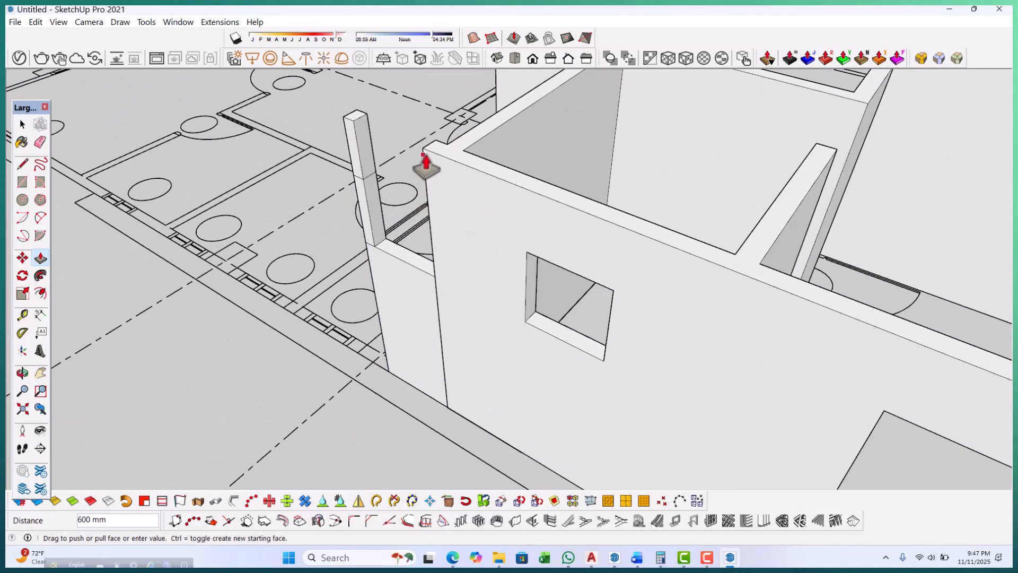
{"action": "scroll", "coordinate": [383, 135], "scroll_direction": "up", "scroll_amount": 3}
{"action": "left_click", "coordinate": [314, 178]}
{"action": "scroll", "coordinate": [411, 270], "scroll_direction": "down", "scroll_amount": 1}
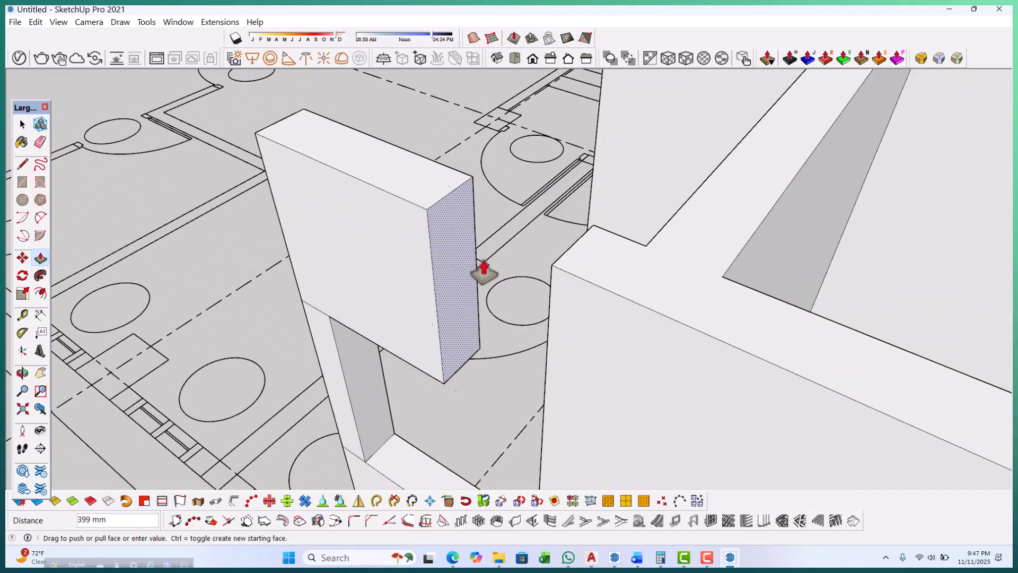
{"action": "left_click", "coordinate": [593, 235]}
{"action": "scroll", "coordinate": [518, 313], "scroll_direction": "down", "scroll_amount": 2}
Erase the division lines above, below and beside the sill of the new window on the wall's outer face and top.
{"action": "key", "text": "space"}
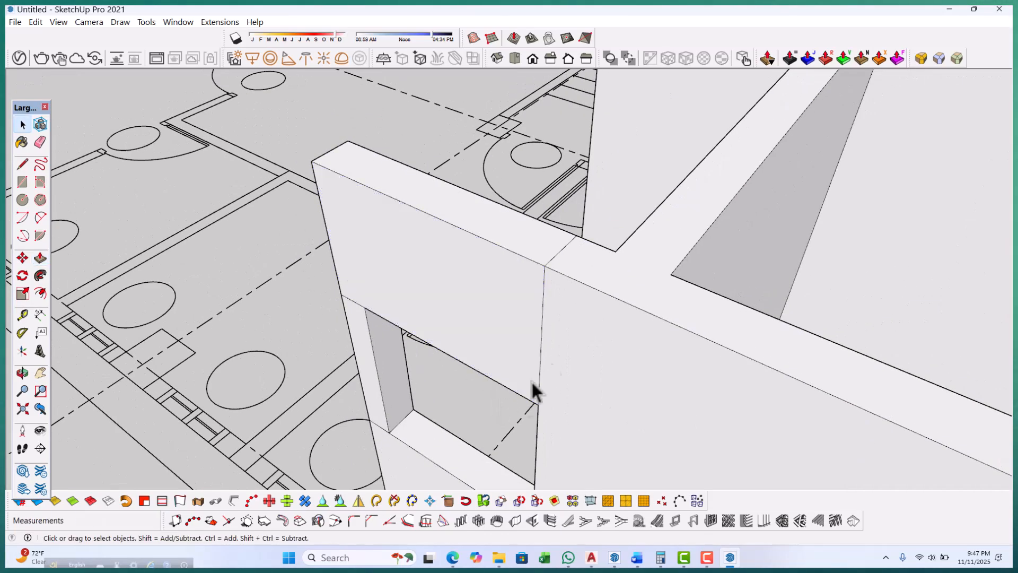
{"action": "left_click", "coordinate": [541, 330]}
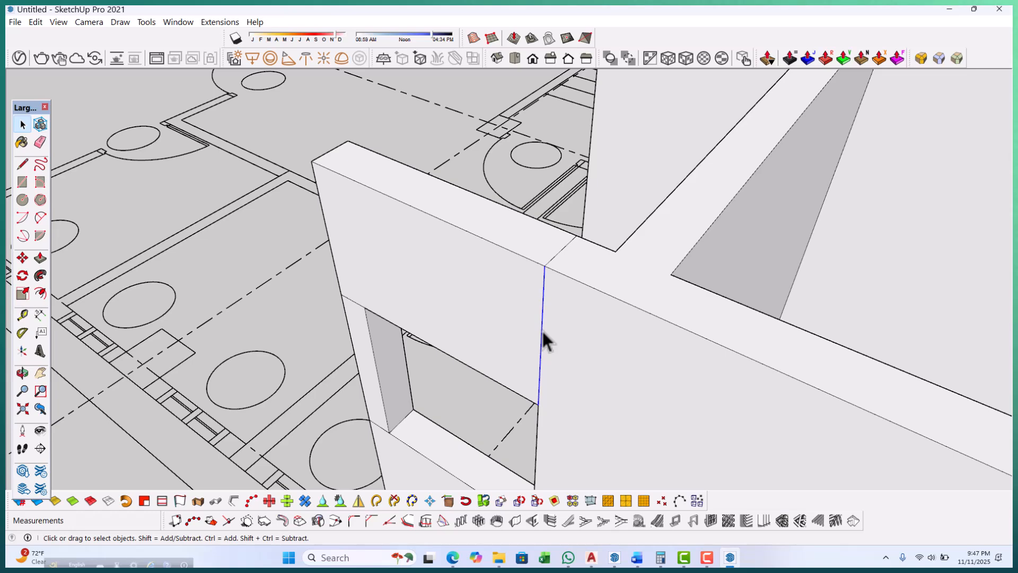
{"action": "key", "text": "Delete"}
{"action": "scroll", "coordinate": [552, 268], "scroll_direction": "up", "scroll_amount": 1}
{"action": "middle_click_drag", "start_coordinate": [559, 250], "coordinate": [552, 285]}
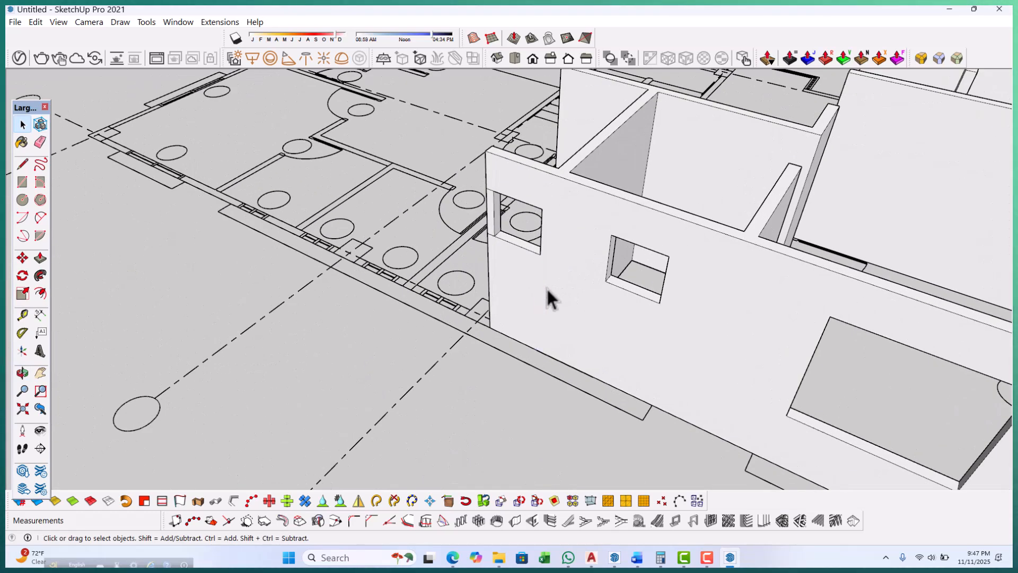
{"action": "scroll", "coordinate": [478, 228], "scroll_direction": "up", "scroll_amount": 4}
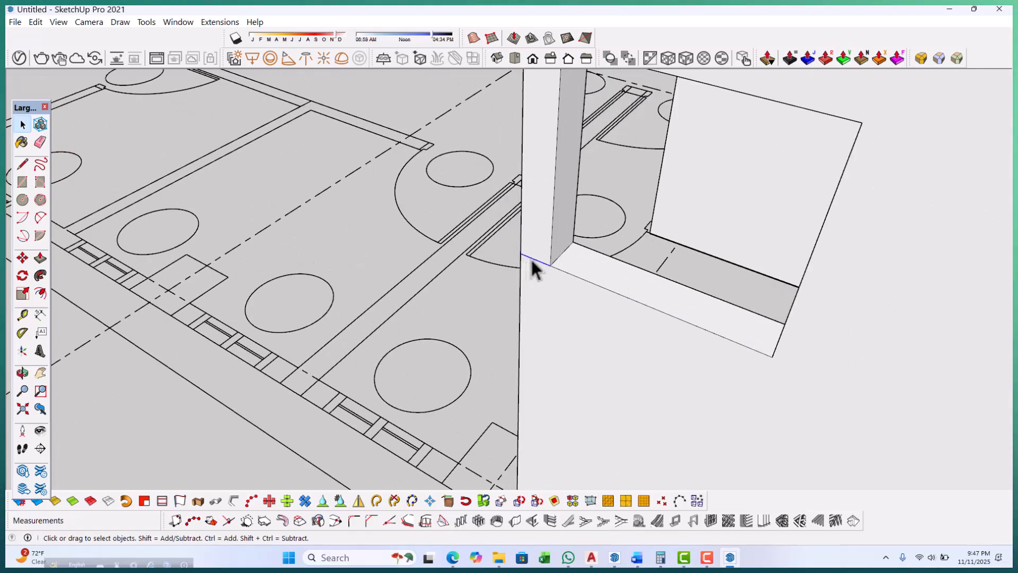
{"action": "scroll", "coordinate": [541, 274], "scroll_direction": "up", "scroll_amount": 2}
Erase the vertical division lines above and below the new window on the wall's inner face.
{"action": "middle_click_drag", "start_coordinate": [552, 282], "coordinate": [441, 275]}
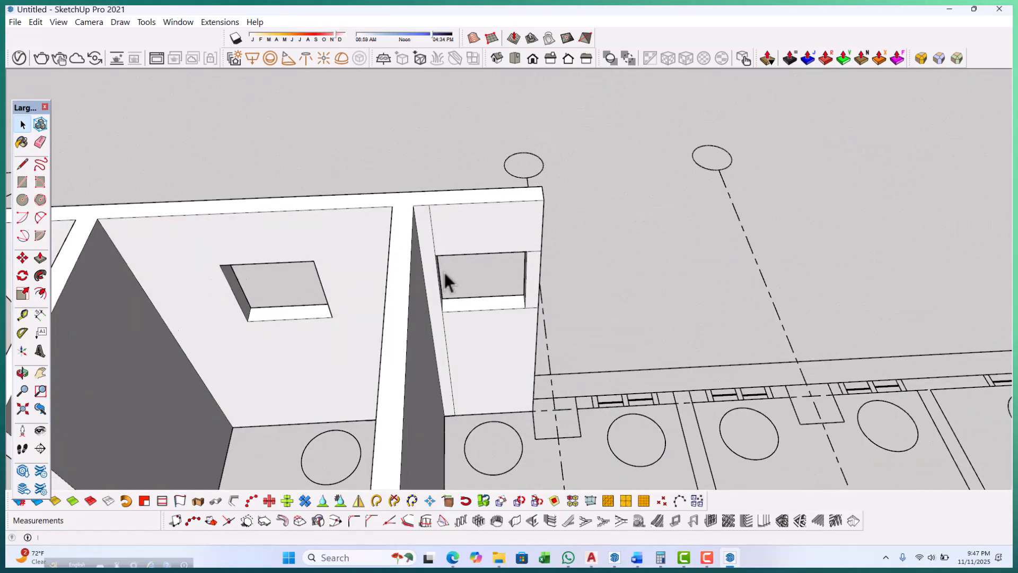
{"action": "scroll", "coordinate": [435, 238], "scroll_direction": "up", "scroll_amount": 3}
{"action": "left_click", "coordinate": [429, 179]}
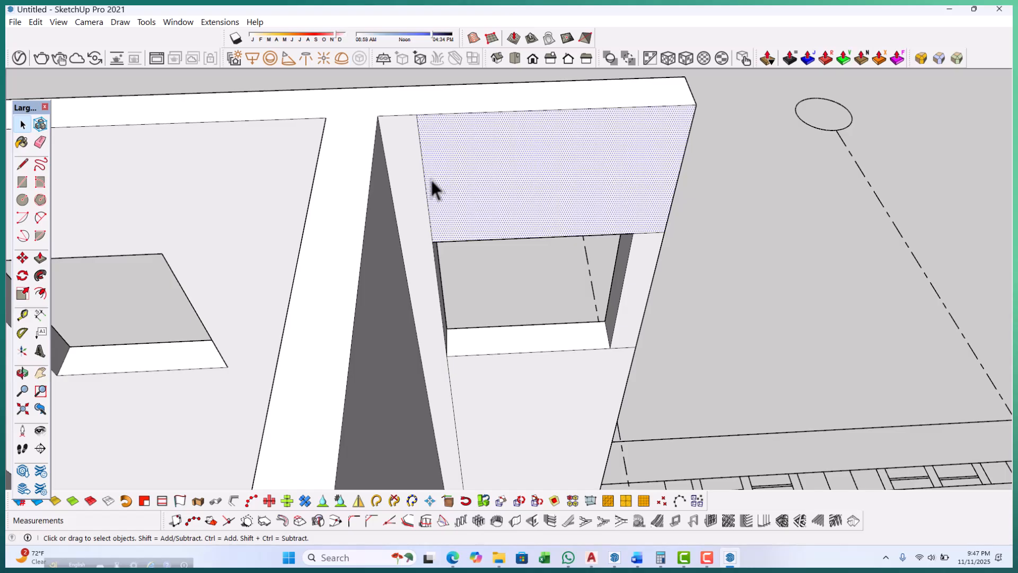
{"action": "left_click", "coordinate": [423, 177]}
{"action": "key", "text": "Delete"}
{"action": "scroll", "coordinate": [448, 183], "scroll_direction": "down", "scroll_amount": 3}
{"action": "middle_click_drag", "start_coordinate": [500, 239], "coordinate": [432, 294]}
{"action": "scroll", "coordinate": [435, 295], "scroll_direction": "up", "scroll_amount": 3}
{"action": "scroll", "coordinate": [549, 290], "scroll_direction": "down", "scroll_amount": 3}
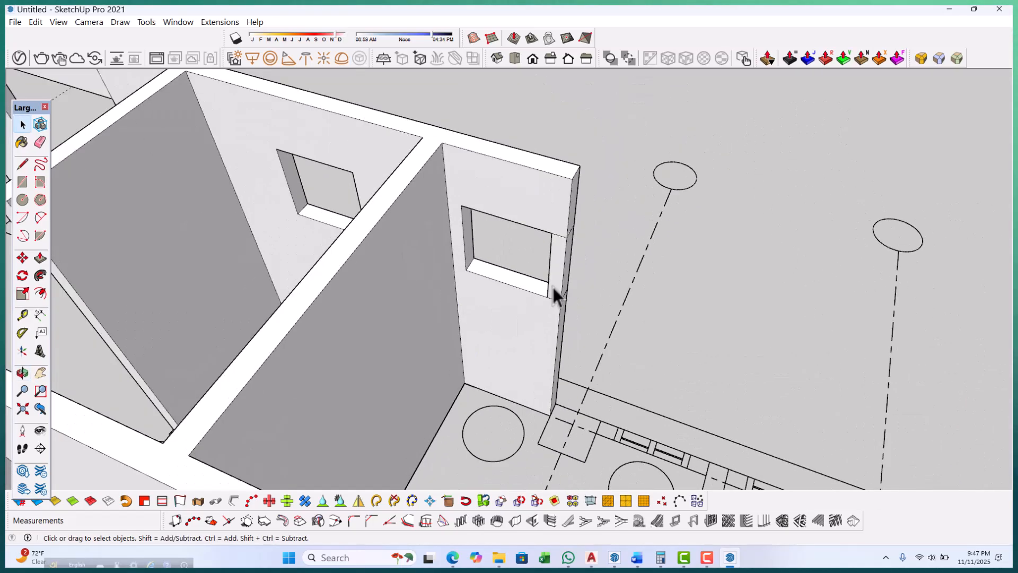
Erase the two short horizontal division lines beside the new window on the wall's inner face.
{"action": "scroll", "coordinate": [551, 227], "scroll_direction": "up", "scroll_amount": 4}
{"action": "left_click", "coordinate": [564, 225]}
{"action": "key", "text": "Delete"}
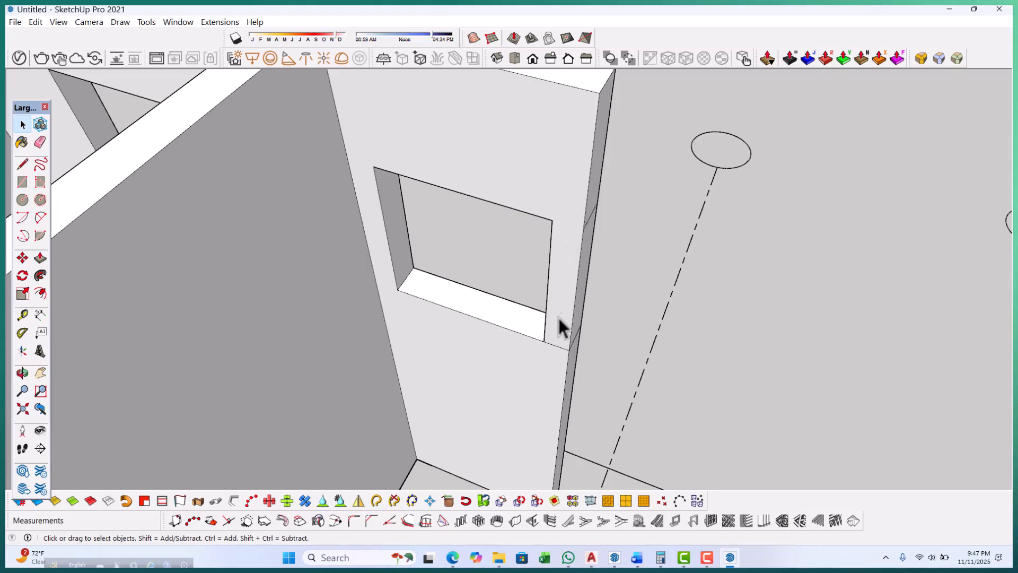
{"action": "left_click", "coordinate": [557, 348]}
{"action": "key", "text": "Delete"}
Erase the two division lines across the wall's narrow end face.
{"action": "middle_click_drag", "start_coordinate": [592, 352], "coordinate": [516, 346]}
{"action": "scroll", "coordinate": [515, 346], "scroll_direction": "up", "scroll_amount": 2}
{"action": "left_click", "coordinate": [511, 344]}
{"action": "key", "text": "Delete"}
{"action": "scroll", "coordinate": [554, 379], "scroll_direction": "down", "scroll_amount": 3}
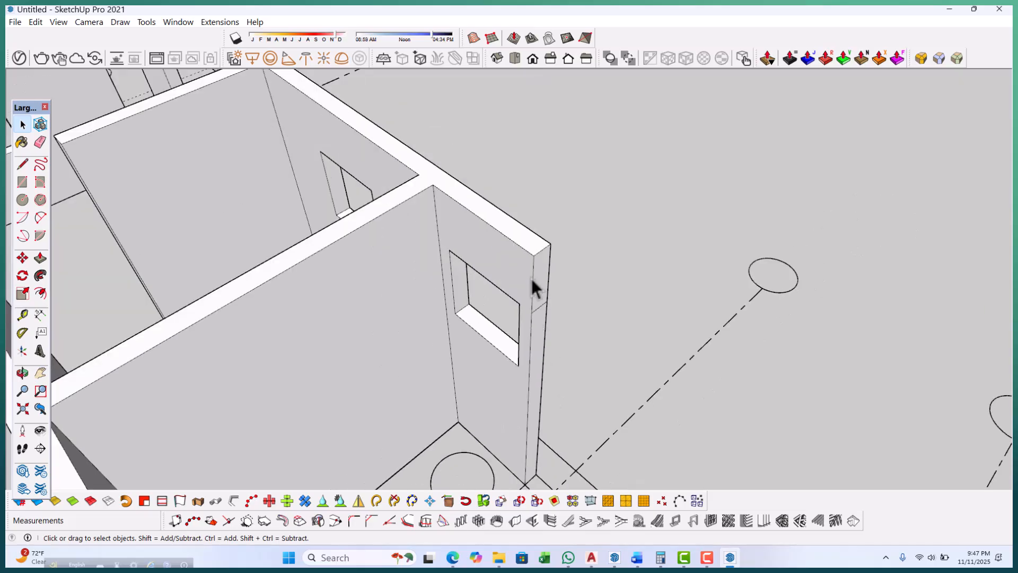
{"action": "scroll", "coordinate": [533, 290], "scroll_direction": "up", "scroll_amount": 1}
{"action": "left_click", "coordinate": [542, 318]}
{"action": "key", "text": "Delete"}
Erase the remaining short horizontal line beside the new window's head on the wall's outer face.
{"action": "scroll", "coordinate": [602, 324], "scroll_direction": "down", "scroll_amount": 3}
{"action": "scroll", "coordinate": [614, 325], "scroll_direction": "down", "scroll_amount": 3}
{"action": "middle_click_drag", "start_coordinate": [614, 325], "coordinate": [479, 319]}
{"action": "scroll", "coordinate": [427, 318], "scroll_direction": "up", "scroll_amount": 6}
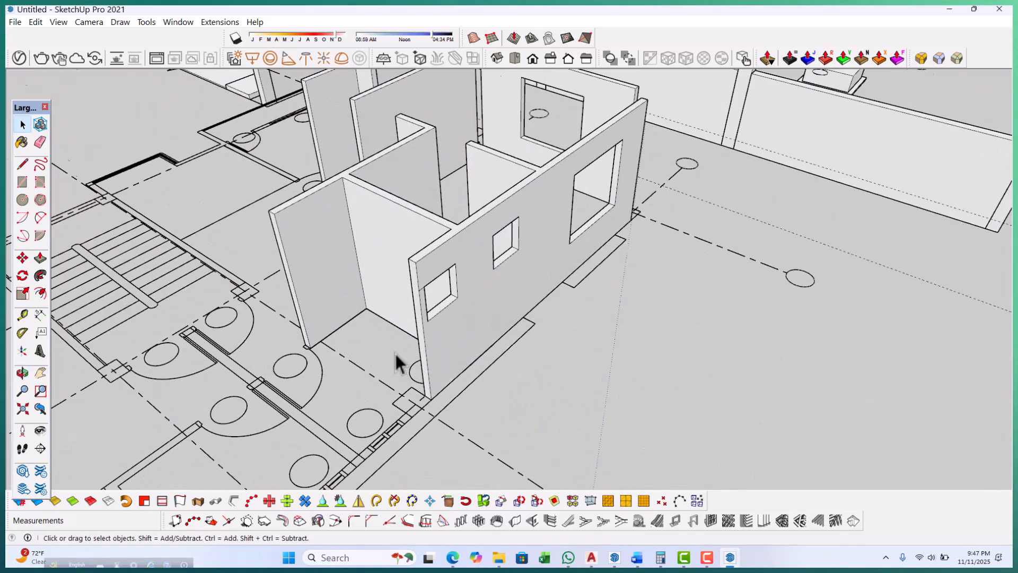
{"action": "scroll", "coordinate": [325, 255], "scroll_direction": "up", "scroll_amount": 4}
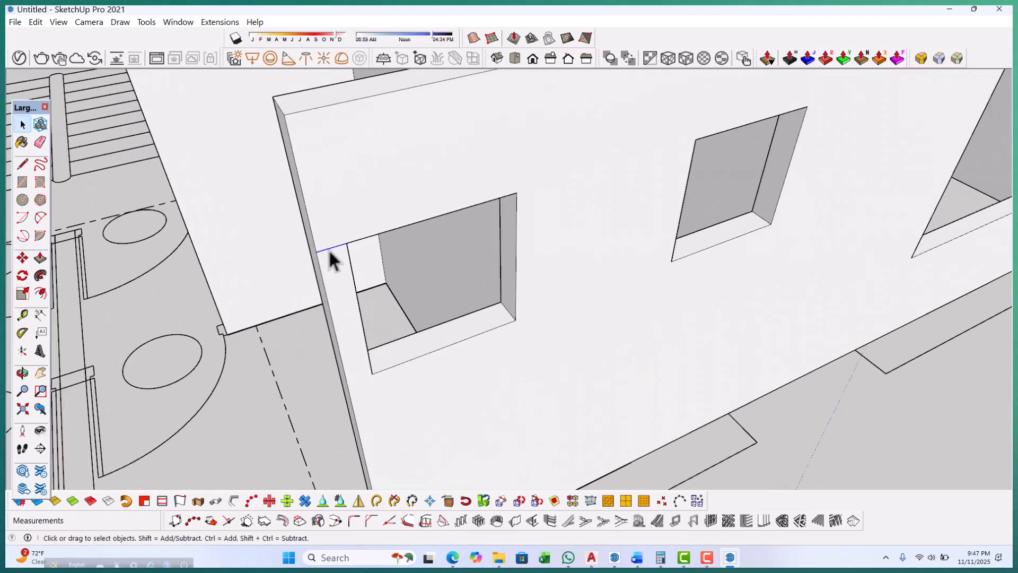
{"action": "scroll", "coordinate": [329, 251], "scroll_direction": "down", "scroll_amount": 6}
{"action": "scroll", "coordinate": [530, 305], "scroll_direction": "up", "scroll_amount": 1}
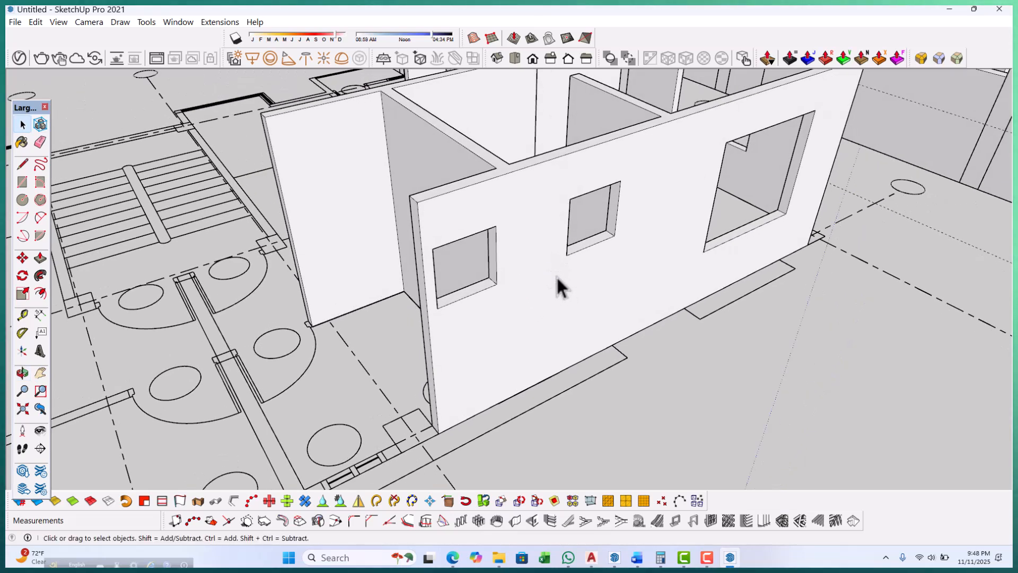
Draw a rectangle on the wall segment between the column square and the next window symbol, and pull it up 1500 mm.
{"action": "scroll", "coordinate": [480, 356], "scroll_direction": "down", "scroll_amount": 2}
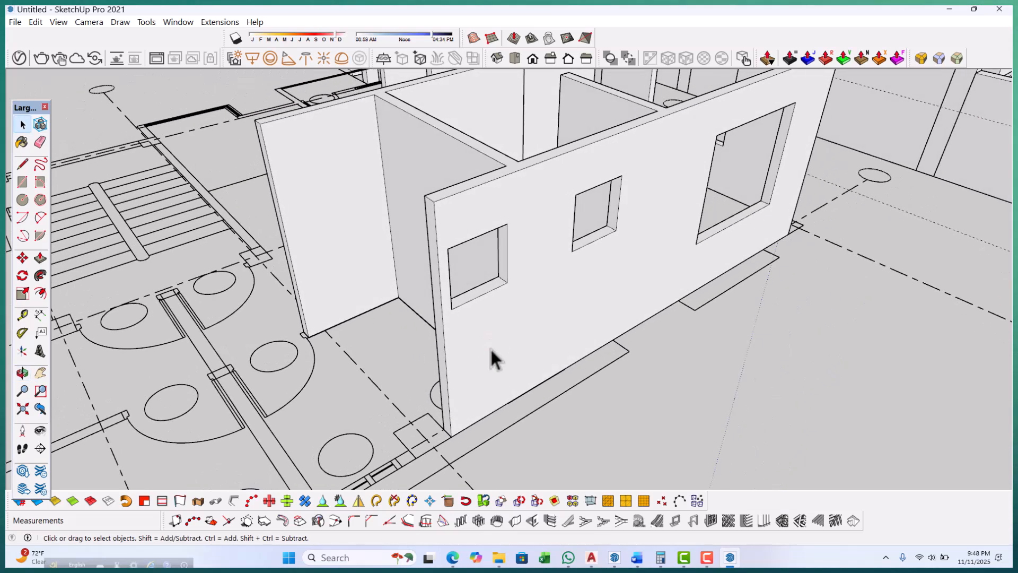
{"action": "middle_click_drag", "start_coordinate": [563, 295], "coordinate": [568, 297]}
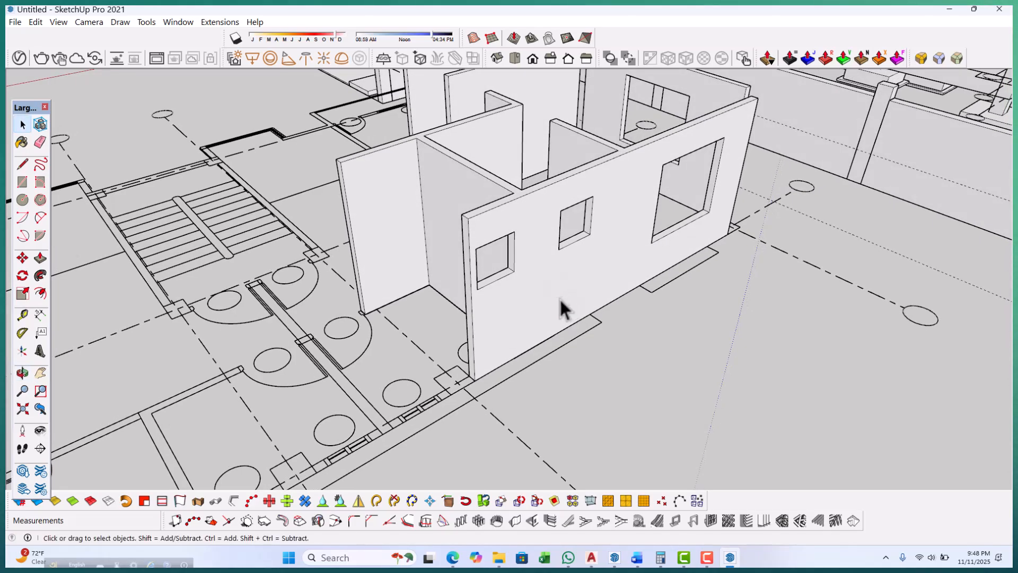
{"action": "scroll", "coordinate": [467, 418], "scroll_direction": "up", "scroll_amount": 2}
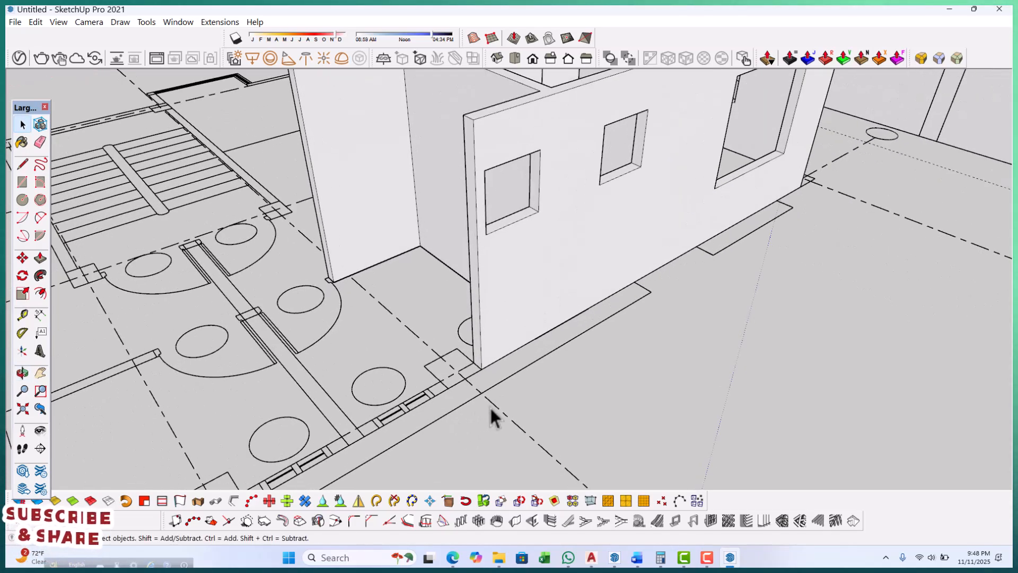
{"action": "scroll", "coordinate": [446, 403], "scroll_direction": "up", "scroll_amount": 2}
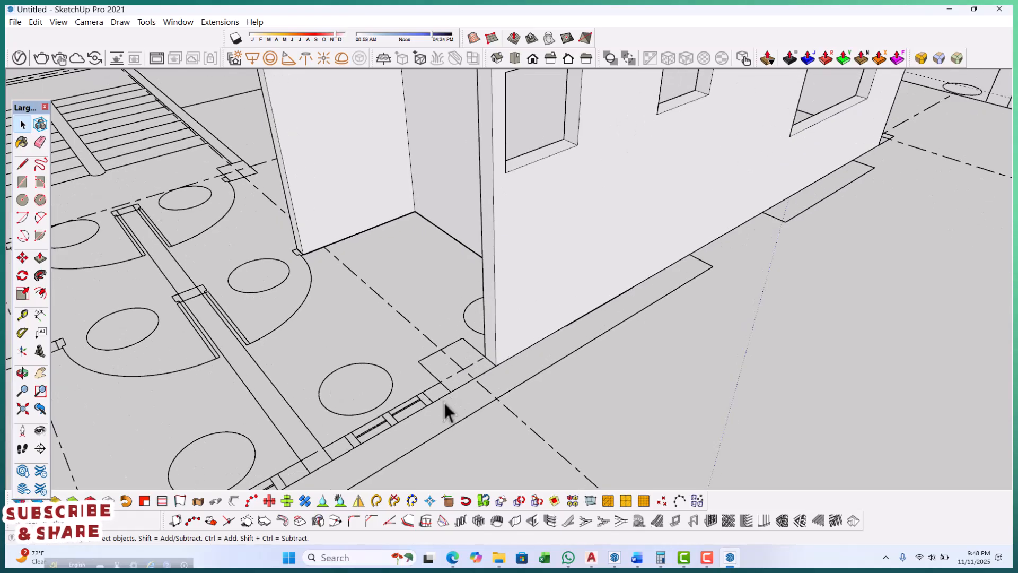
{"action": "key", "text": "r"}
{"action": "scroll", "coordinate": [448, 397], "scroll_direction": "up", "scroll_amount": 3}
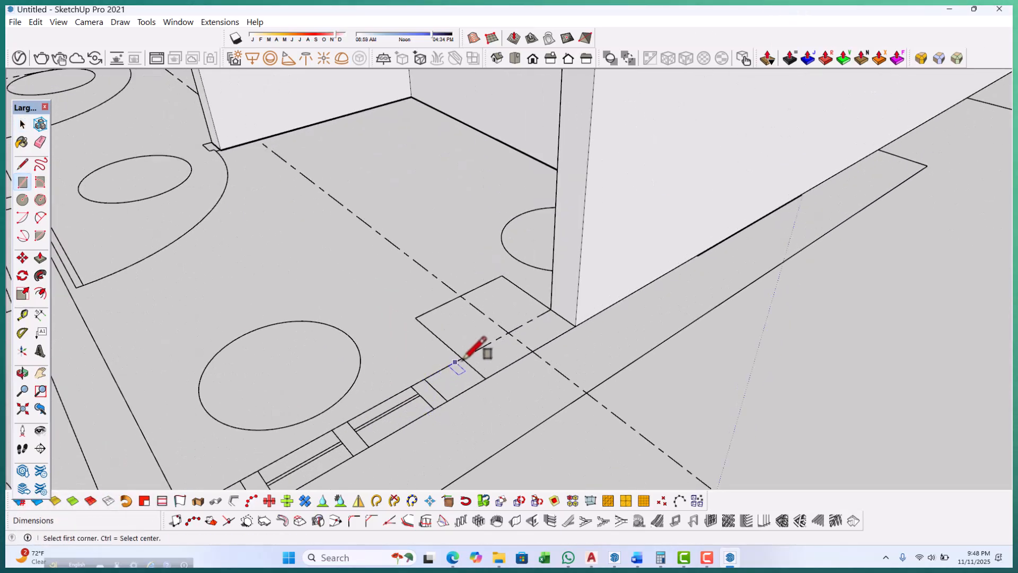
{"action": "left_click", "coordinate": [466, 404]}
{"action": "key", "text": "p"}
{"action": "left_click", "coordinate": [447, 391]}
{"action": "scroll", "coordinate": [466, 377], "scroll_direction": "down", "scroll_amount": 5}
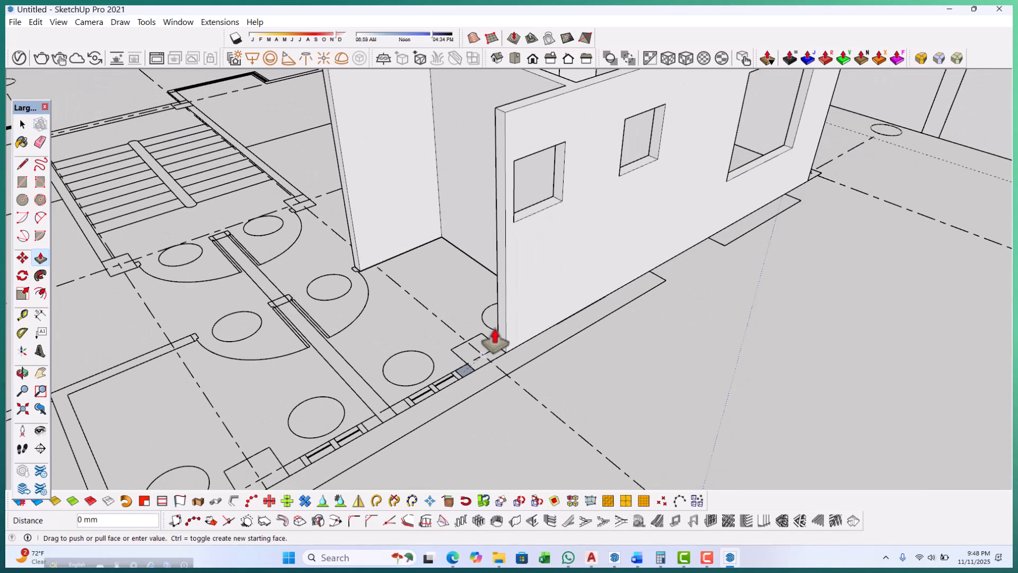
{"action": "scroll", "coordinate": [523, 255], "scroll_direction": "up", "scroll_amount": 2}
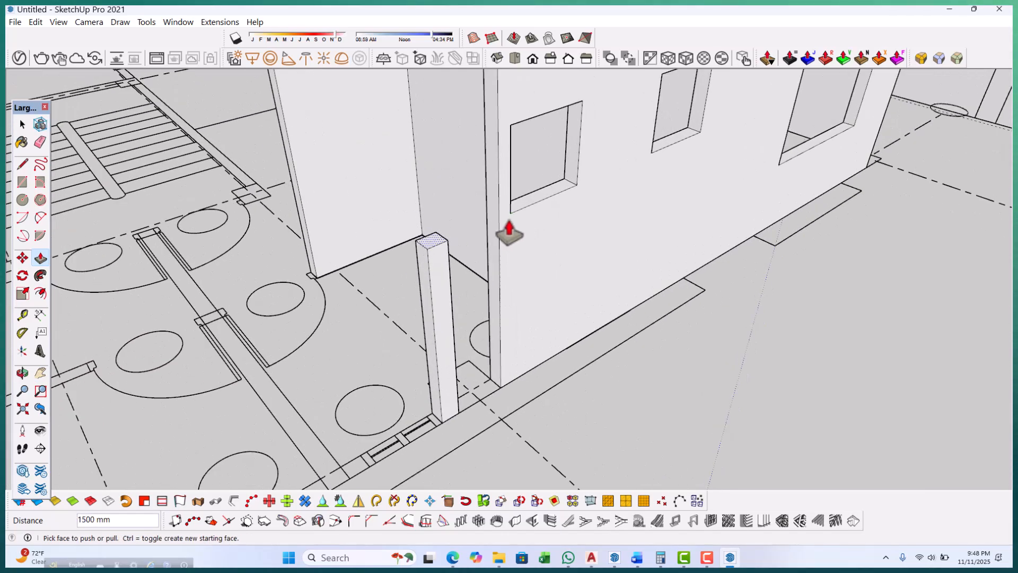
Stack two new blocks on the 1500 mm pillar, 600 mm to the window head and 450 mm to the wall top.
{"action": "scroll", "coordinate": [432, 244], "scroll_direction": "up", "scroll_amount": 2}
{"action": "left_click", "coordinate": [429, 250]}
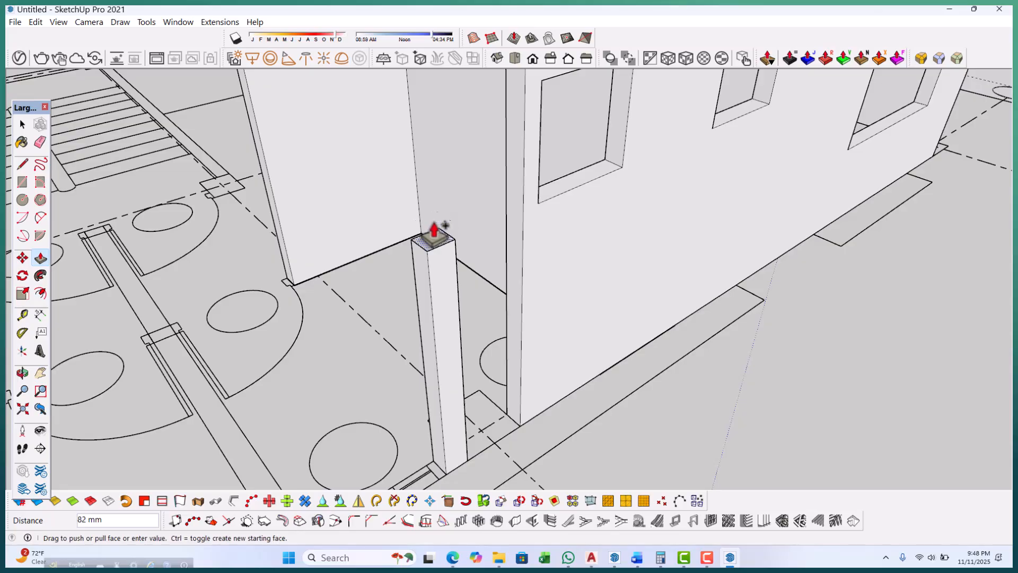
{"action": "left_click", "coordinate": [433, 229]}
{"action": "scroll", "coordinate": [440, 286], "scroll_direction": "down", "scroll_amount": 4}
{"action": "scroll", "coordinate": [496, 181], "scroll_direction": "up", "scroll_amount": 2}
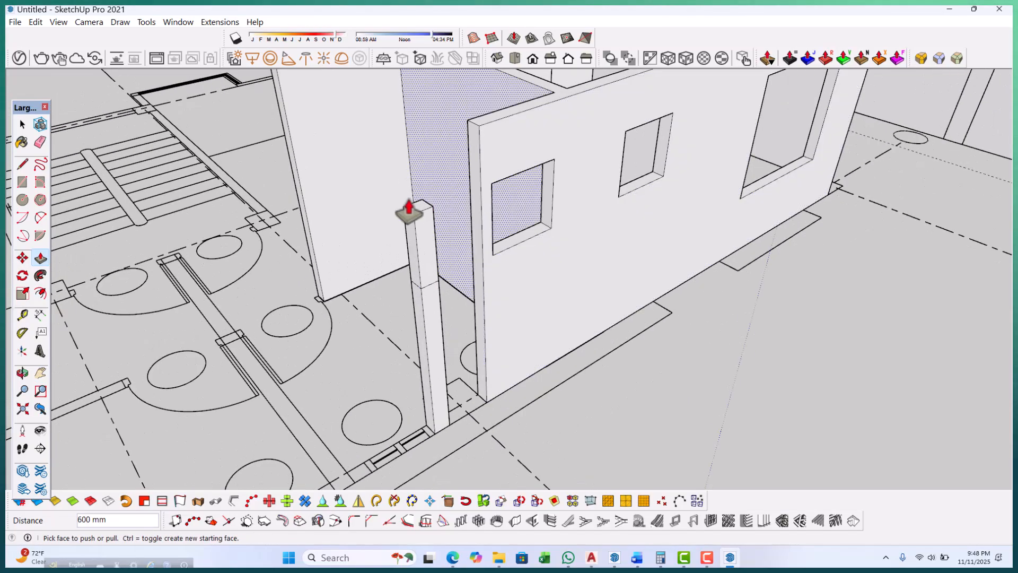
{"action": "scroll", "coordinate": [430, 208], "scroll_direction": "up", "scroll_amount": 2}
{"action": "left_click", "coordinate": [430, 207]}
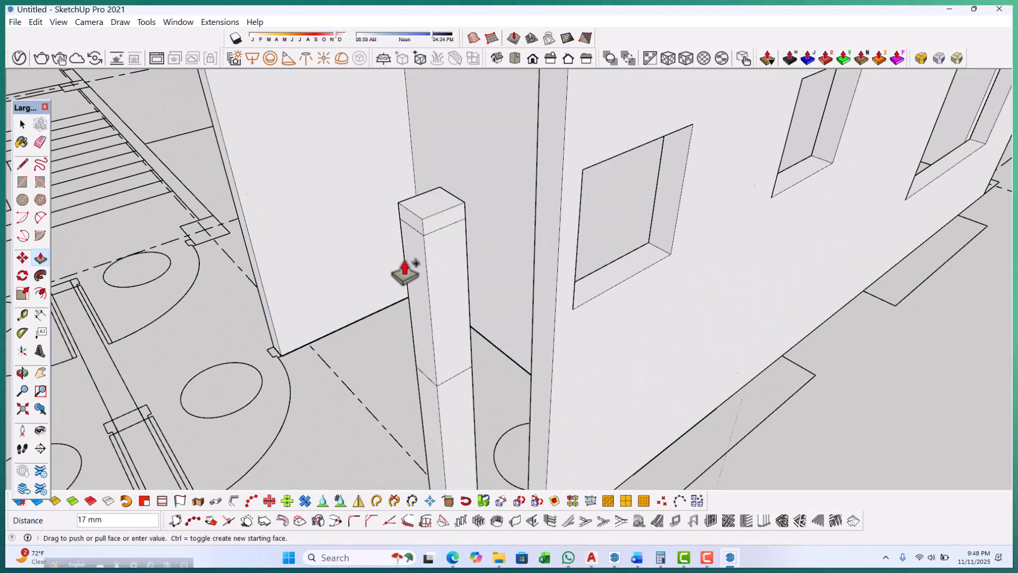
{"action": "scroll", "coordinate": [441, 238], "scroll_direction": "down", "scroll_amount": 5}
{"action": "scroll", "coordinate": [456, 233], "scroll_direction": "up", "scroll_amount": 1}
{"action": "left_click", "coordinate": [459, 212]}
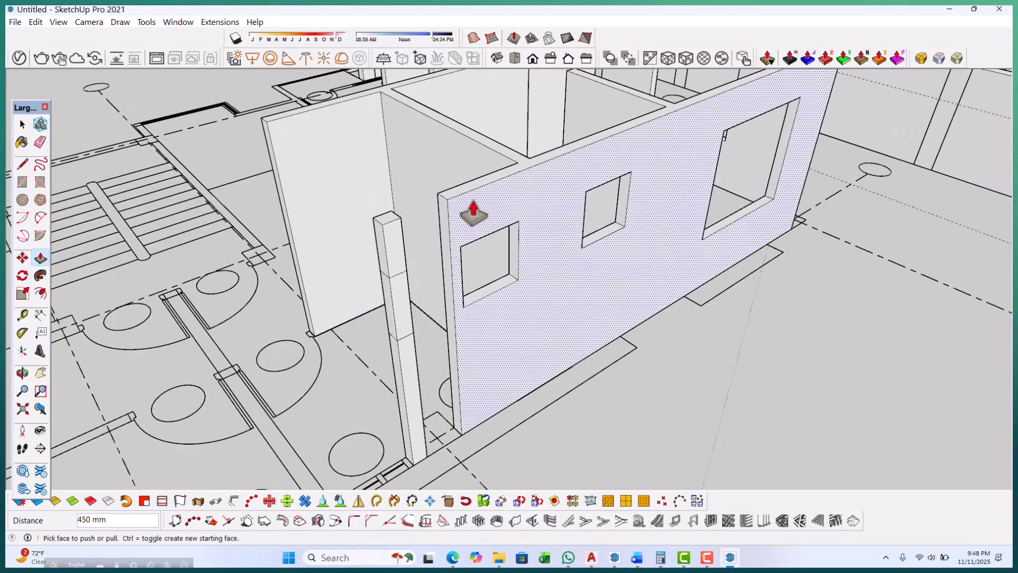
Extend the pillar's lower block 600 mm along the window symbol, and a further 150 mm to the wall segment's end.
{"action": "scroll", "coordinate": [477, 228], "scroll_direction": "down", "scroll_amount": 2}
{"action": "scroll", "coordinate": [419, 382], "scroll_direction": "up", "scroll_amount": 5}
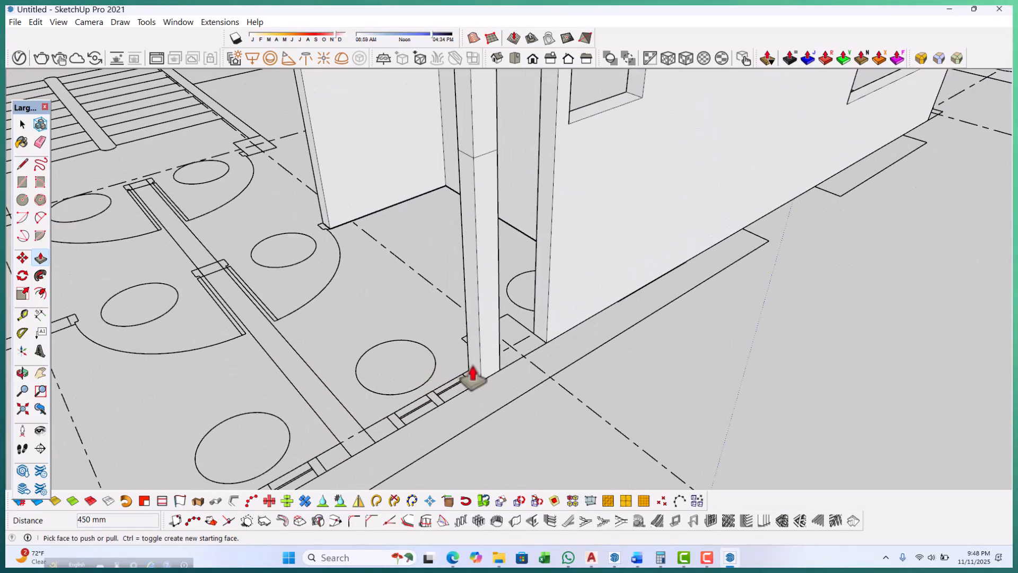
{"action": "left_click", "coordinate": [472, 377]}
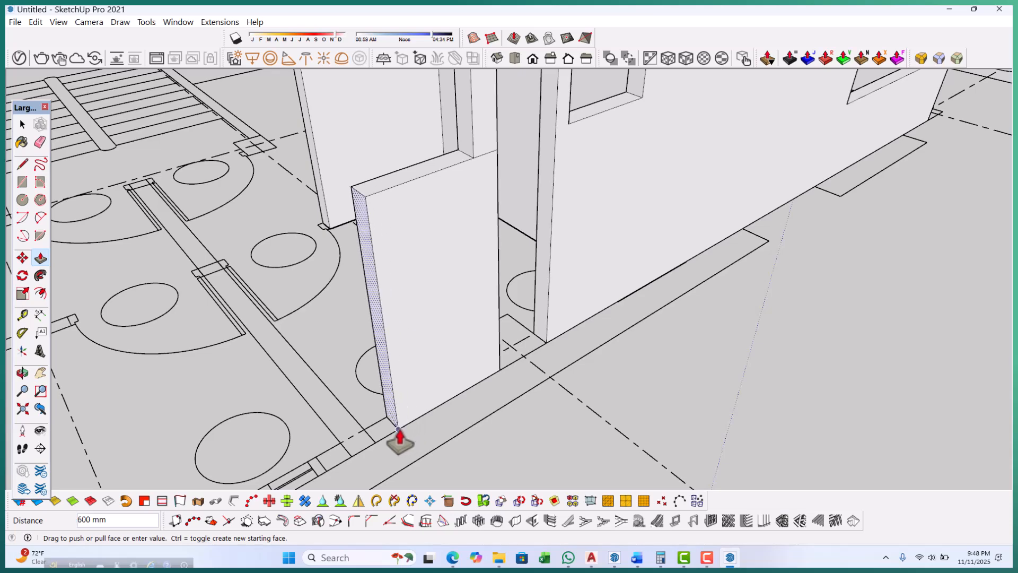
{"action": "scroll", "coordinate": [348, 419], "scroll_direction": "up", "scroll_amount": 2}
{"action": "left_click", "coordinate": [400, 395]}
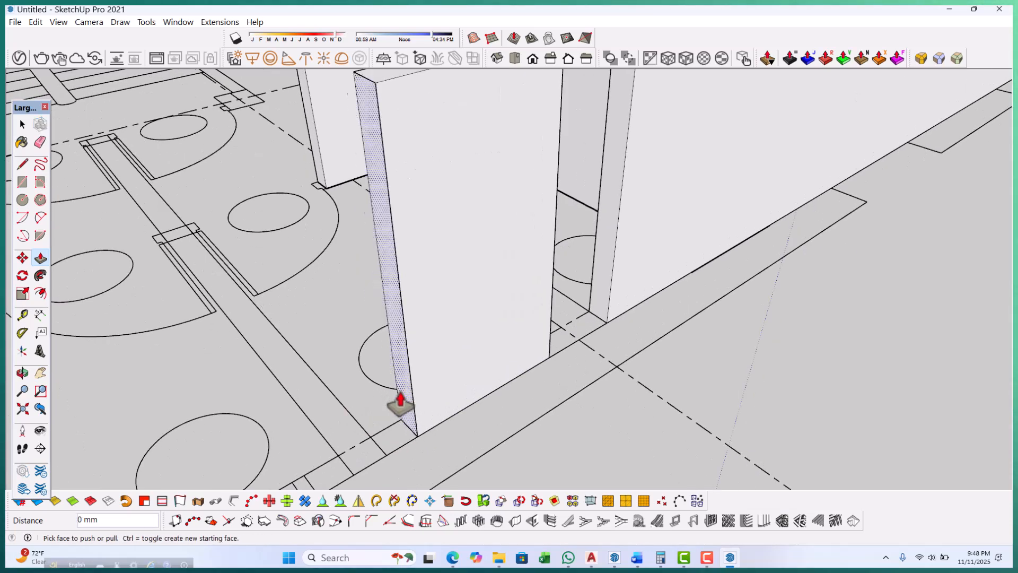
{"action": "left_click", "coordinate": [408, 472]}
{"action": "scroll", "coordinate": [450, 472], "scroll_direction": "down", "scroll_amount": 4}
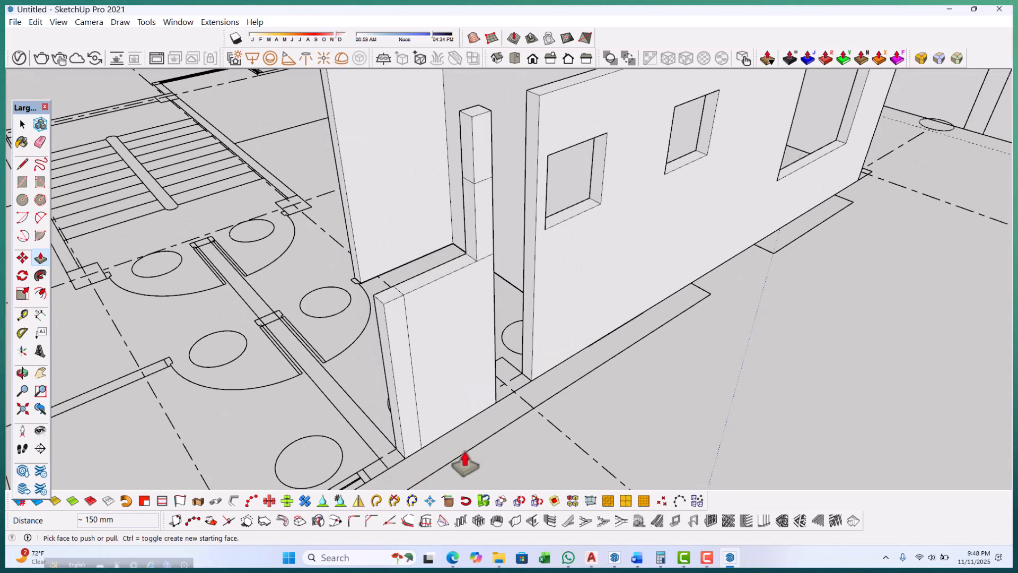
Pull the top of the 150 mm end block up 600 mm to the window head and 450 mm to the wall top.
{"action": "scroll", "coordinate": [466, 262], "scroll_direction": "up", "scroll_amount": 2}
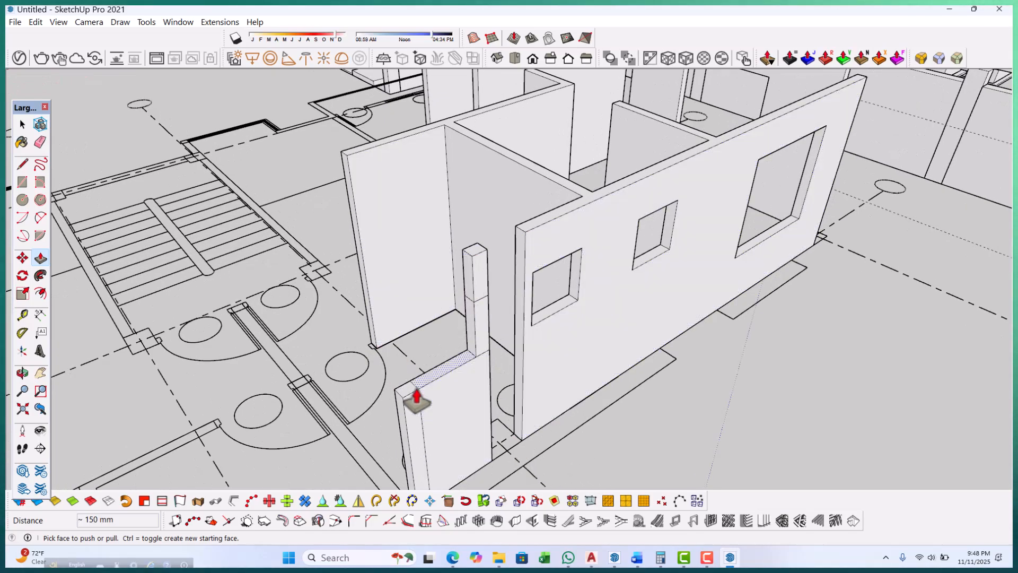
{"action": "scroll", "coordinate": [411, 400], "scroll_direction": "up", "scroll_amount": 2}
{"action": "scroll", "coordinate": [416, 356], "scroll_direction": "down", "scroll_amount": 5}
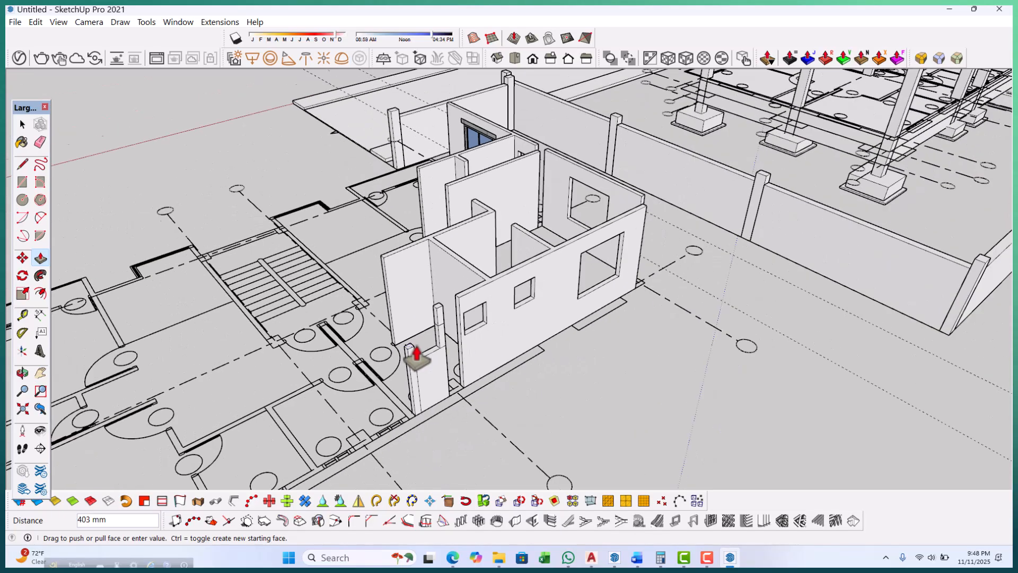
{"action": "scroll", "coordinate": [448, 337], "scroll_direction": "up", "scroll_amount": 5}
{"action": "left_click", "coordinate": [470, 320]}
{"action": "scroll", "coordinate": [381, 354], "scroll_direction": "up", "scroll_amount": 3}
{"action": "scroll", "coordinate": [441, 313], "scroll_direction": "down", "scroll_amount": 3}
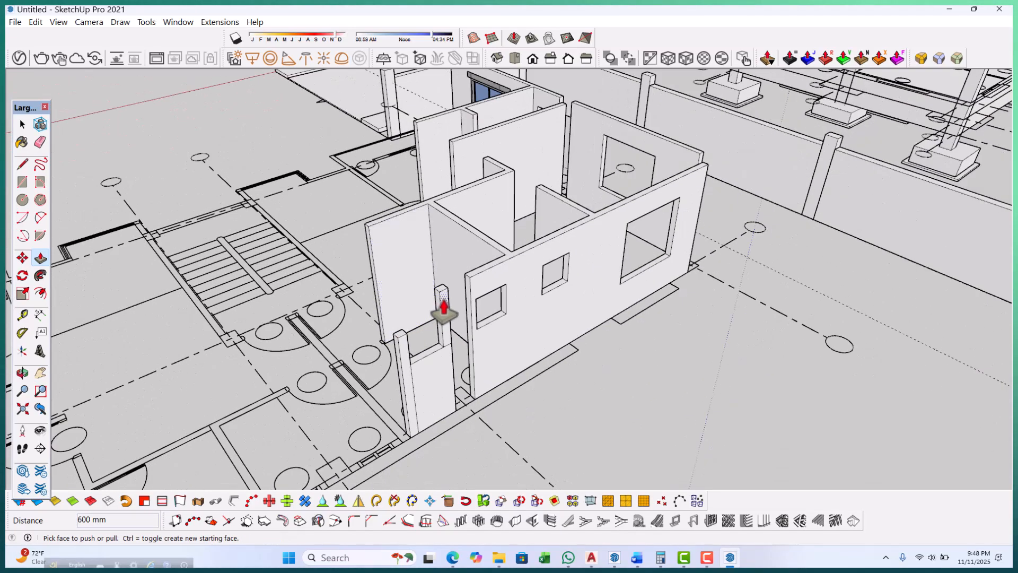
{"action": "scroll", "coordinate": [442, 310], "scroll_direction": "up", "scroll_amount": 4}
{"action": "left_click", "coordinate": [411, 335]}
Extend the first pillar's top block across to the new end pillar, closing the wall above the window opening.
{"action": "scroll", "coordinate": [427, 295], "scroll_direction": "up", "scroll_amount": 5}
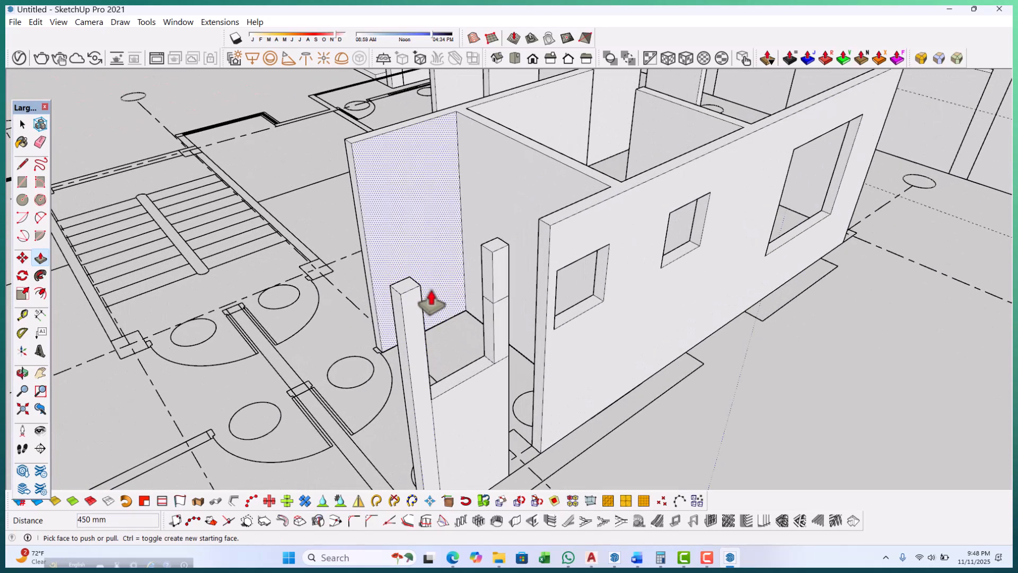
{"action": "left_click", "coordinate": [486, 277]}
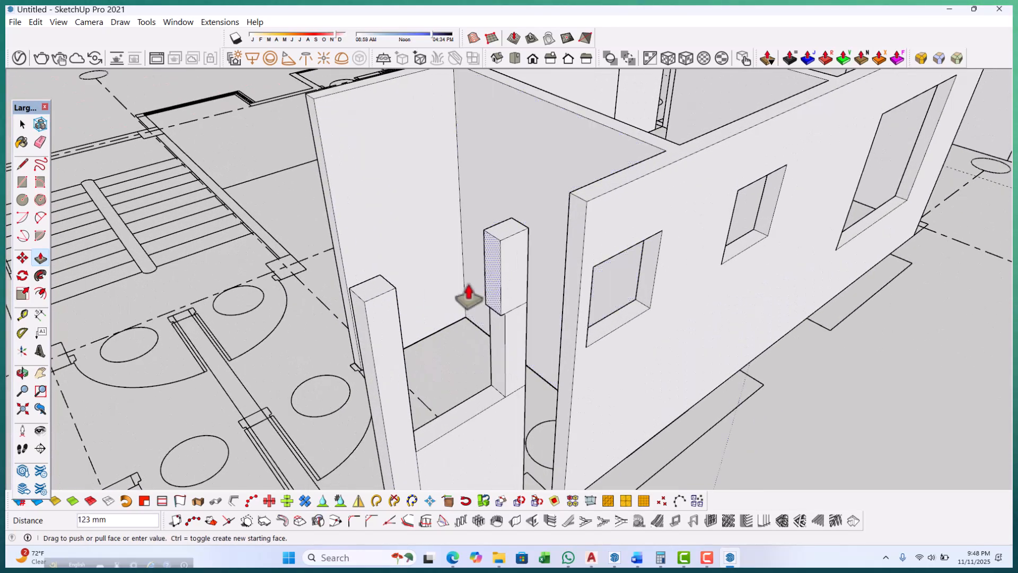
{"action": "left_click", "coordinate": [404, 379]}
Erase the division lines around the new window on the wall's outer face, including the vertical line below the sill.
{"action": "key", "text": "space"}
{"action": "scroll", "coordinate": [397, 317], "scroll_direction": "up", "scroll_amount": 2}
{"action": "left_click", "coordinate": [398, 319]}
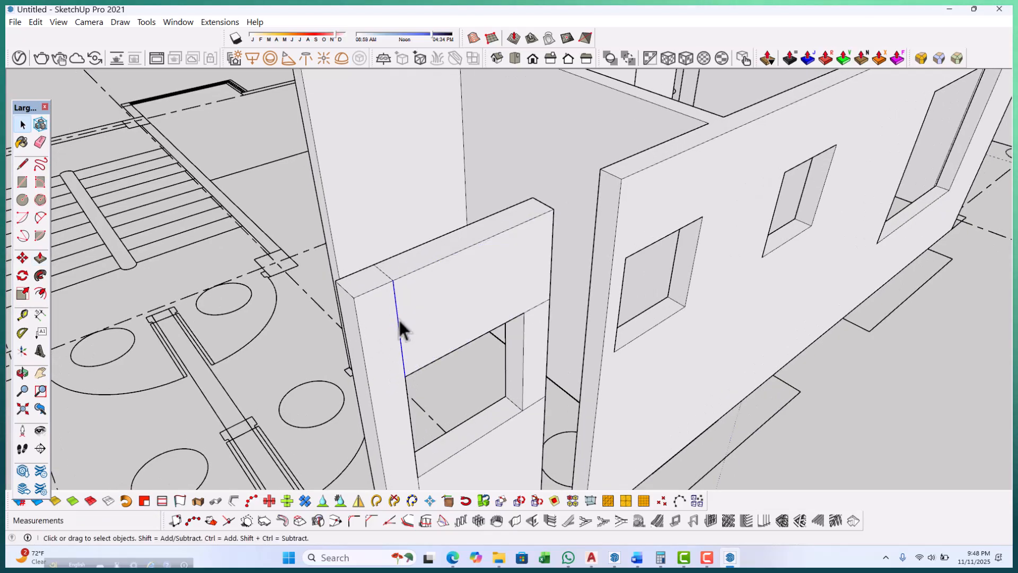
{"action": "middle_click_drag", "start_coordinate": [410, 252], "coordinate": [392, 322]}
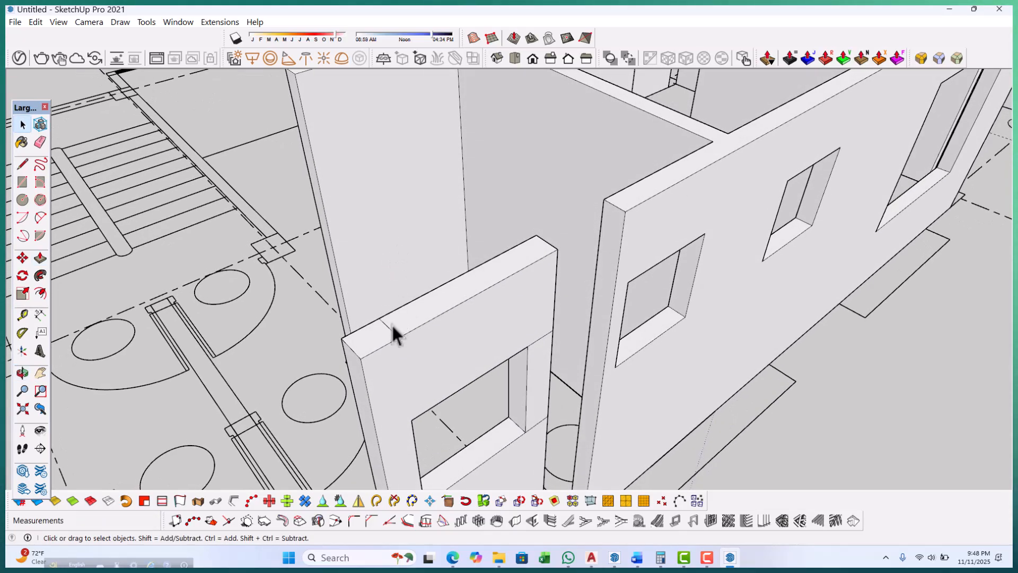
{"action": "scroll", "coordinate": [424, 313], "scroll_direction": "down", "scroll_amount": 3}
{"action": "scroll", "coordinate": [468, 319], "scroll_direction": "up", "scroll_amount": 4}
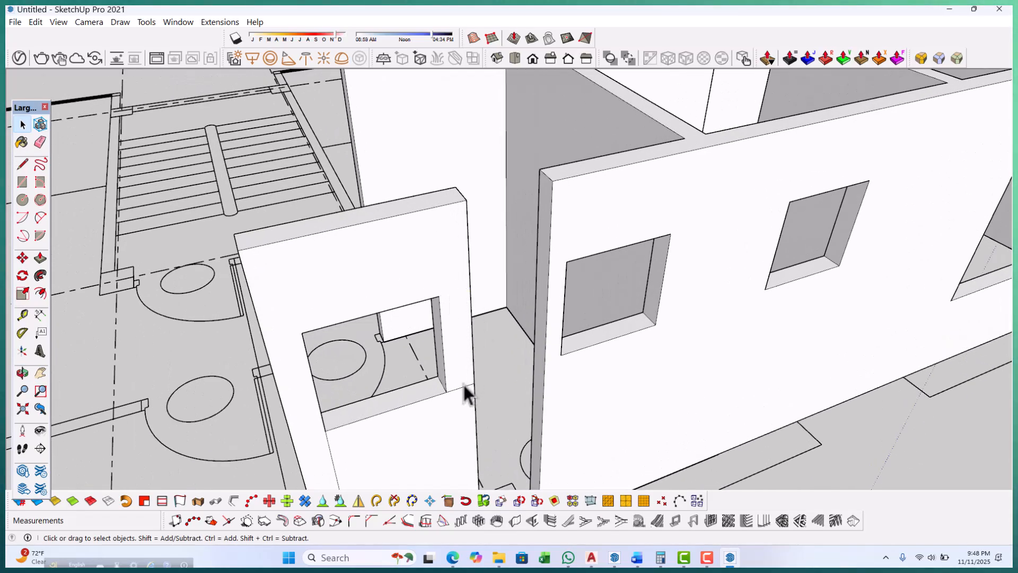
{"action": "scroll", "coordinate": [422, 445], "scroll_direction": "down", "scroll_amount": 3}
{"action": "scroll", "coordinate": [425, 431], "scroll_direction": "up", "scroll_amount": 3}
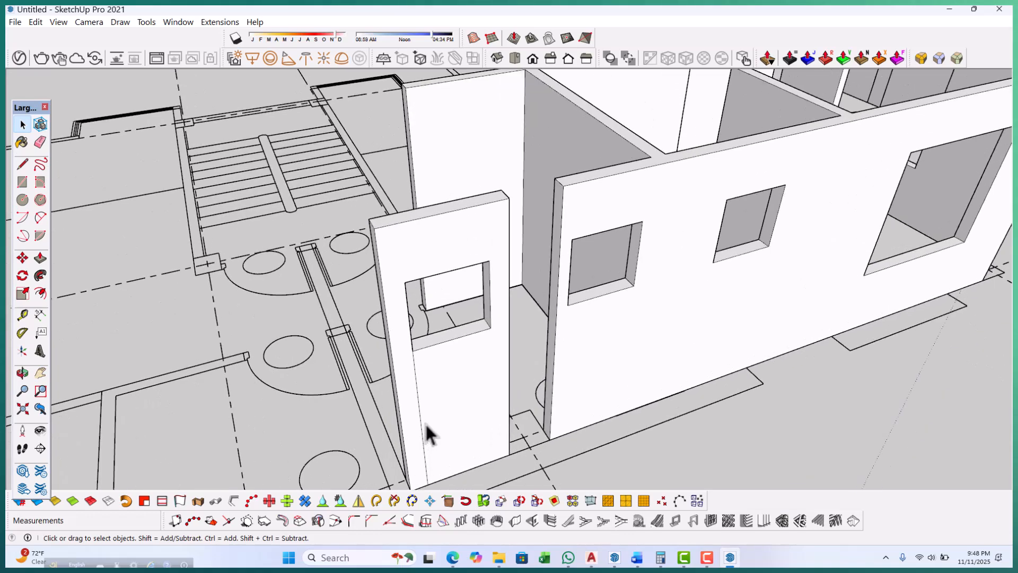
{"action": "left_click", "coordinate": [421, 419]}
{"action": "key", "text": "Delete"}
Erase the division lines below, beside and above the new window on the wall's inner face.
{"action": "scroll", "coordinate": [551, 339], "scroll_direction": "down", "scroll_amount": 4}
{"action": "middle_click_drag", "start_coordinate": [563, 339], "coordinate": [705, 342]}
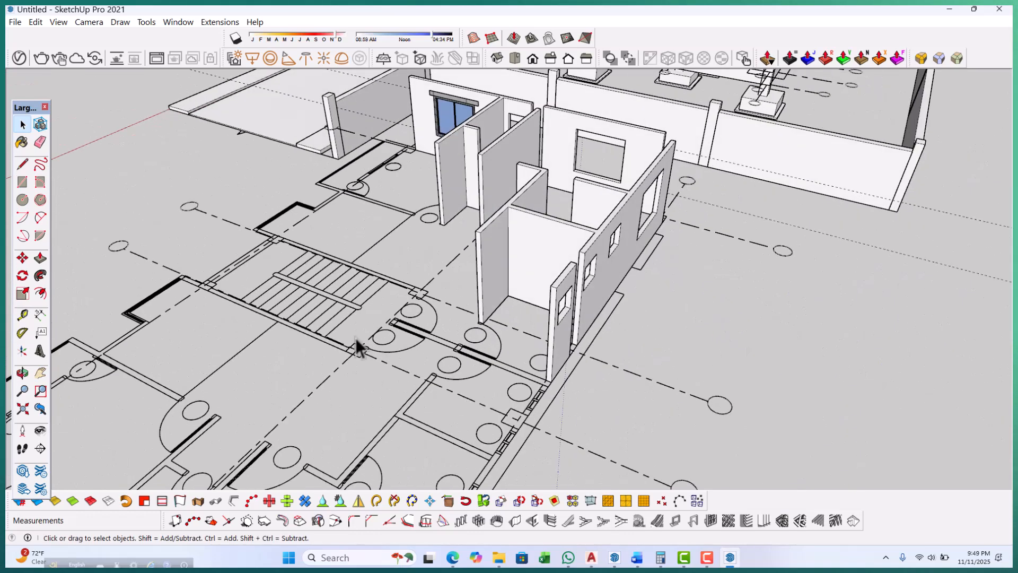
{"action": "middle_click_drag", "start_coordinate": [355, 338], "coordinate": [659, 341]}
{"action": "scroll", "coordinate": [660, 342], "scroll_direction": "up", "scroll_amount": 2}
{"action": "scroll", "coordinate": [659, 342], "scroll_direction": "up", "scroll_amount": 2}
{"action": "middle_click_drag", "start_coordinate": [629, 256], "coordinate": [705, 266]}
{"action": "scroll", "coordinate": [657, 288], "scroll_direction": "up", "scroll_amount": 4}
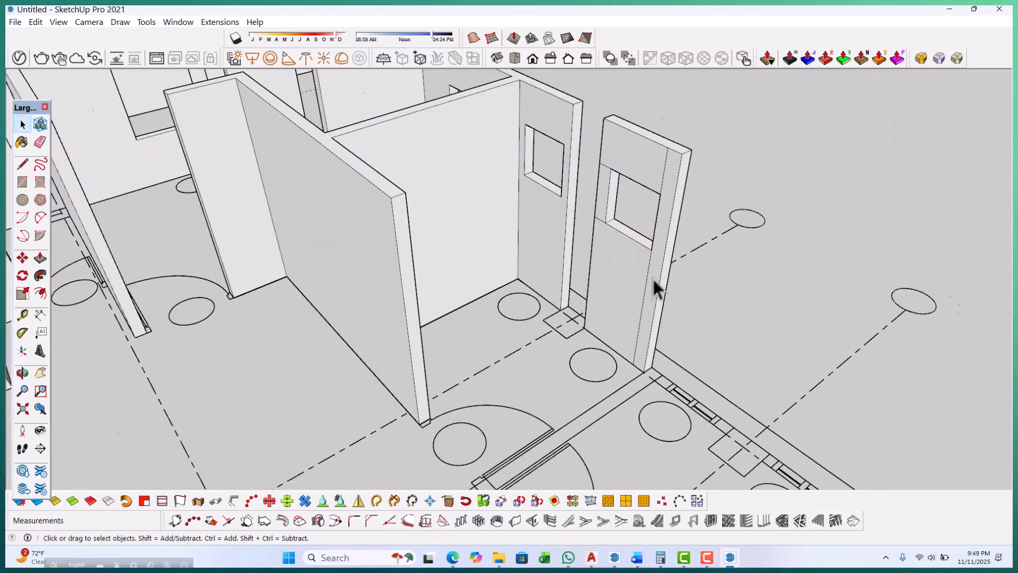
{"action": "left_click", "coordinate": [647, 282]}
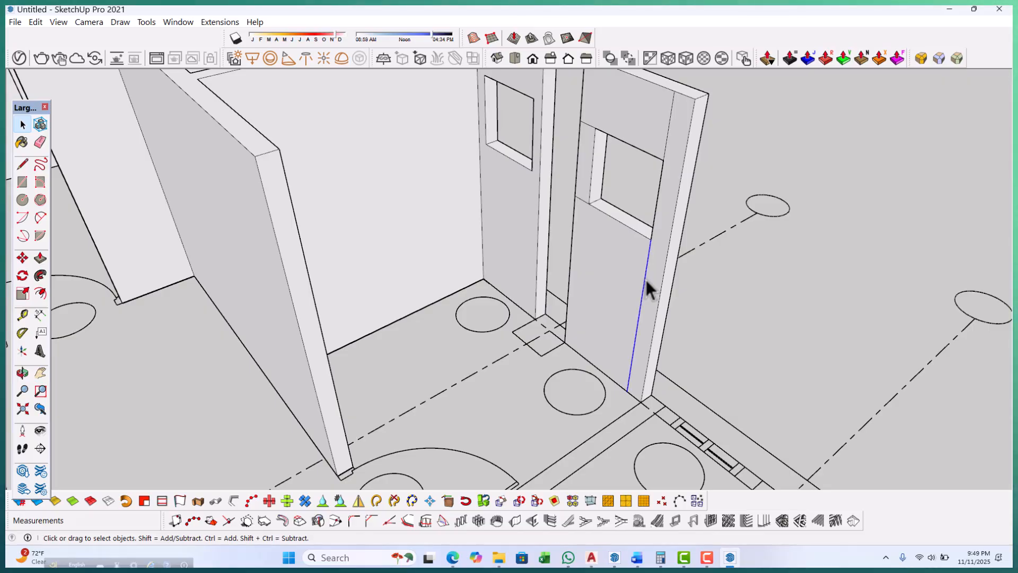
{"action": "key", "text": "Delete"}
{"action": "scroll", "coordinate": [585, 185], "scroll_direction": "up", "scroll_amount": 2}
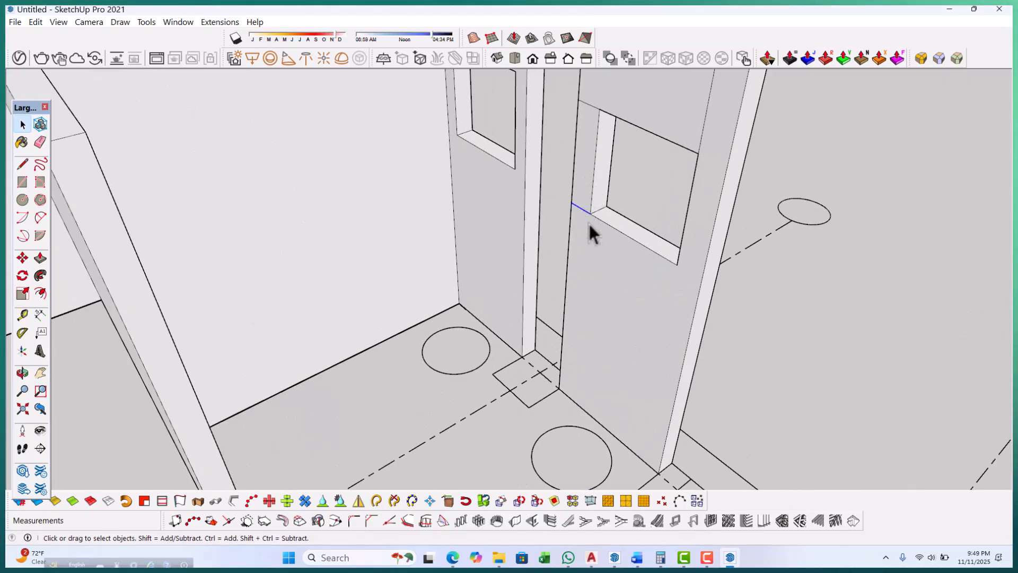
{"action": "scroll", "coordinate": [584, 212], "scroll_direction": "down", "scroll_amount": 5}
{"action": "scroll", "coordinate": [583, 207], "scroll_direction": "up", "scroll_amount": 4}
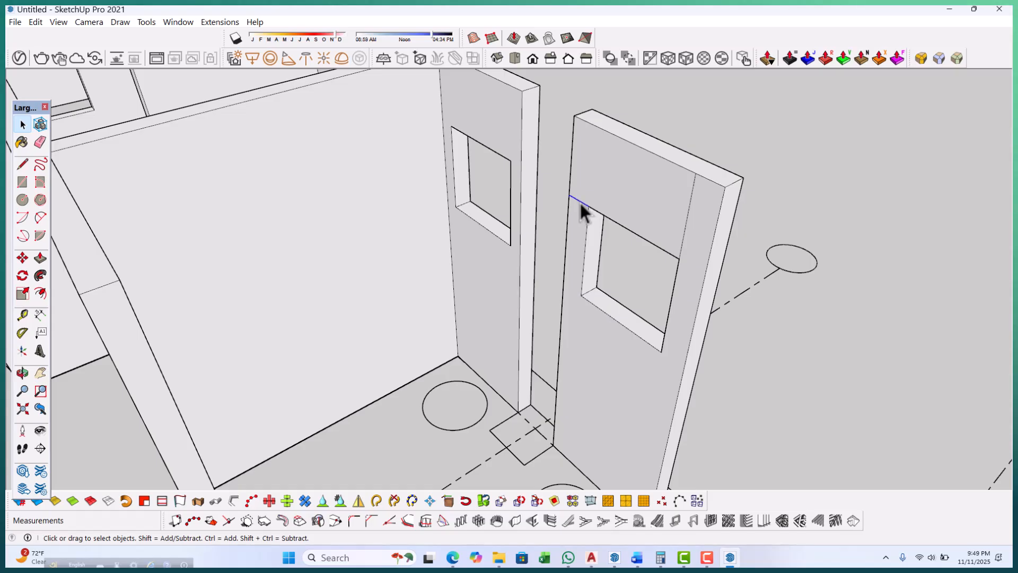
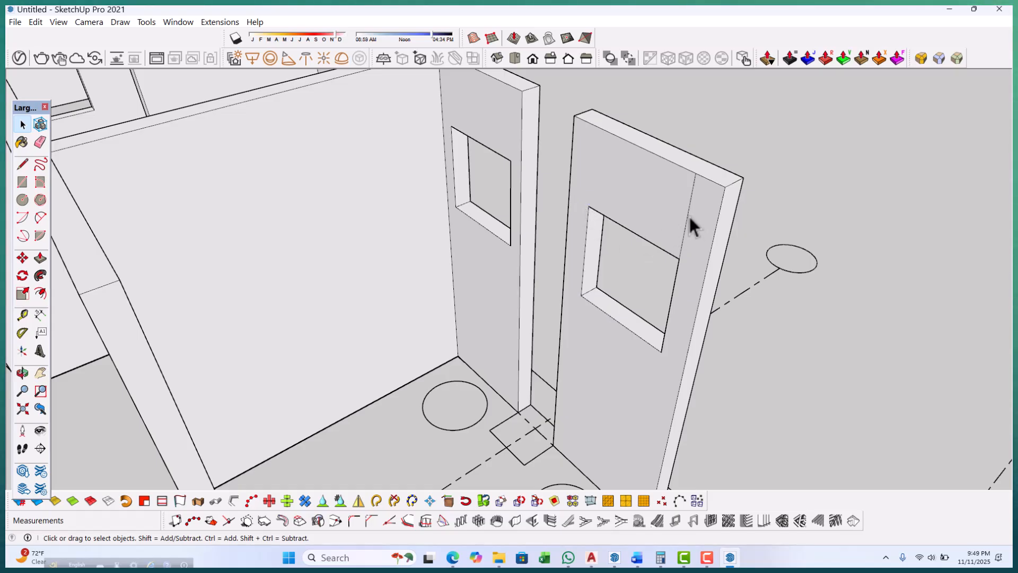
{"action": "scroll", "coordinate": [686, 233], "scroll_direction": "down", "scroll_amount": 4}
Examine the plan around the wall's free end, including the adjoining interior wall and the next window symbols.
{"action": "middle_click_drag", "start_coordinate": [689, 255], "coordinate": [443, 352]}
{"action": "scroll", "coordinate": [440, 355], "scroll_direction": "up", "scroll_amount": 4}
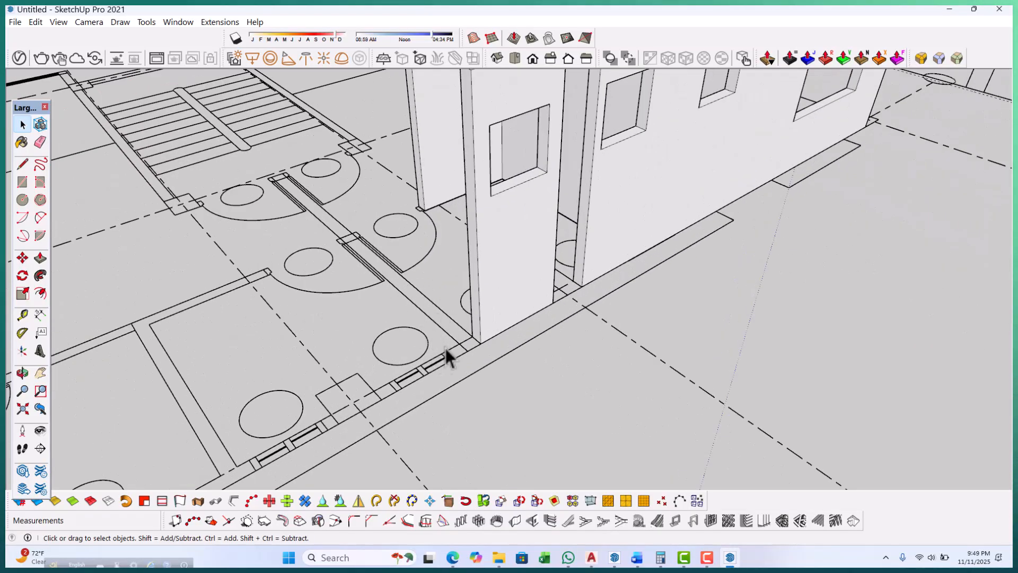
{"action": "scroll", "coordinate": [448, 345], "scroll_direction": "up", "scroll_amount": 3}
{"action": "middle_click_drag", "start_coordinate": [540, 306], "coordinate": [490, 351]}
{"action": "scroll", "coordinate": [472, 352], "scroll_direction": "up", "scroll_amount": 3}
{"action": "scroll", "coordinate": [490, 351], "scroll_direction": "down", "scroll_amount": 2}
{"action": "middle_click_drag", "start_coordinate": [440, 331], "coordinate": [543, 257]}
{"action": "scroll", "coordinate": [549, 250], "scroll_direction": "down", "scroll_amount": 3}
{"action": "middle_click_drag", "start_coordinate": [416, 289], "coordinate": [699, 326]}
{"action": "scroll", "coordinate": [466, 349], "scroll_direction": "up", "scroll_amount": 2}
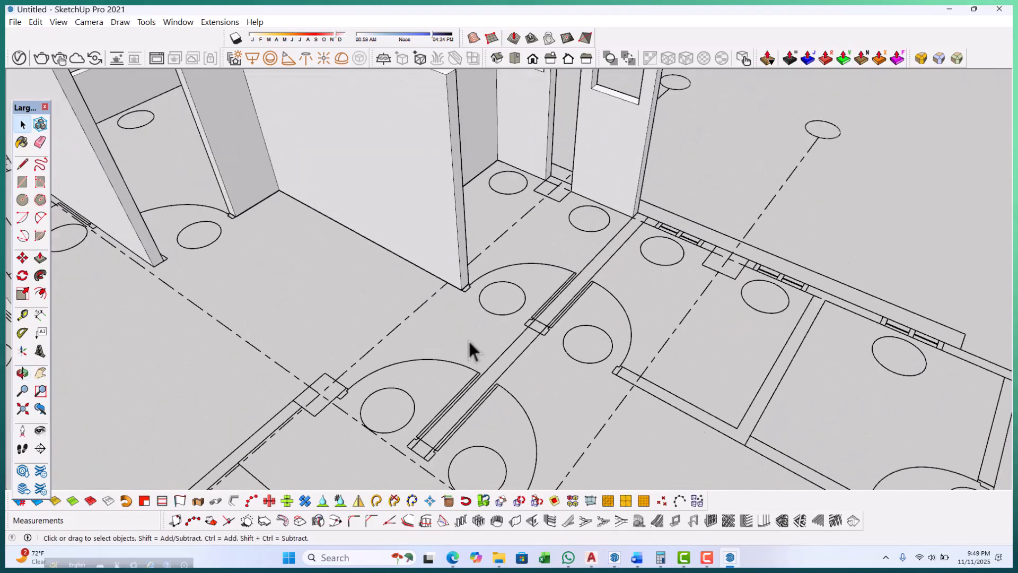
{"action": "middle_click_drag", "start_coordinate": [621, 246], "coordinate": [371, 254]}
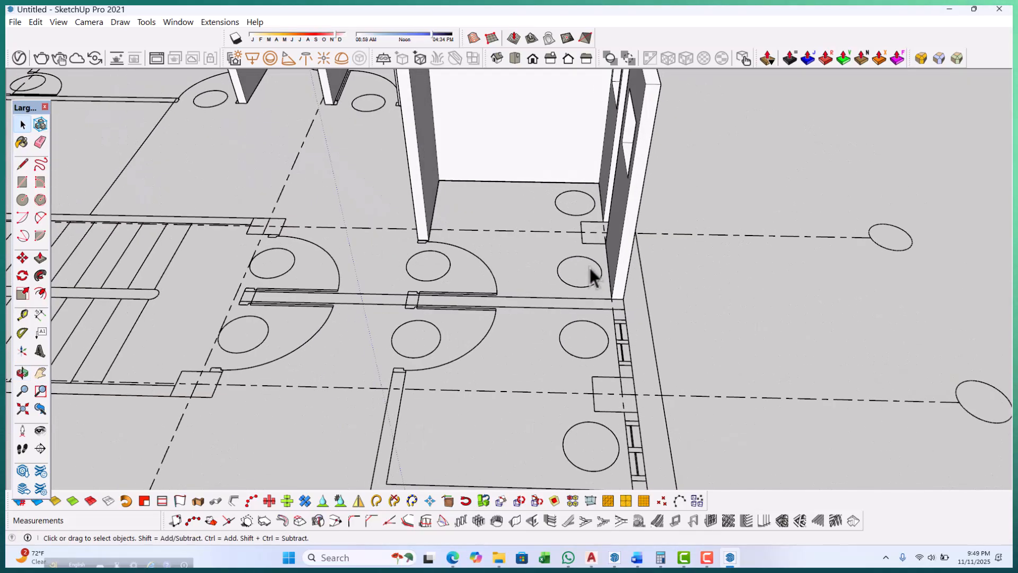
Extend the wall's end face 150 mm across the interior wall's width, and about 150 mm more to the next window symbol.
{"action": "scroll", "coordinate": [591, 272], "scroll_direction": "up", "scroll_amount": 2}
{"action": "key", "text": "p"}
{"action": "scroll", "coordinate": [628, 286], "scroll_direction": "up", "scroll_amount": 2}
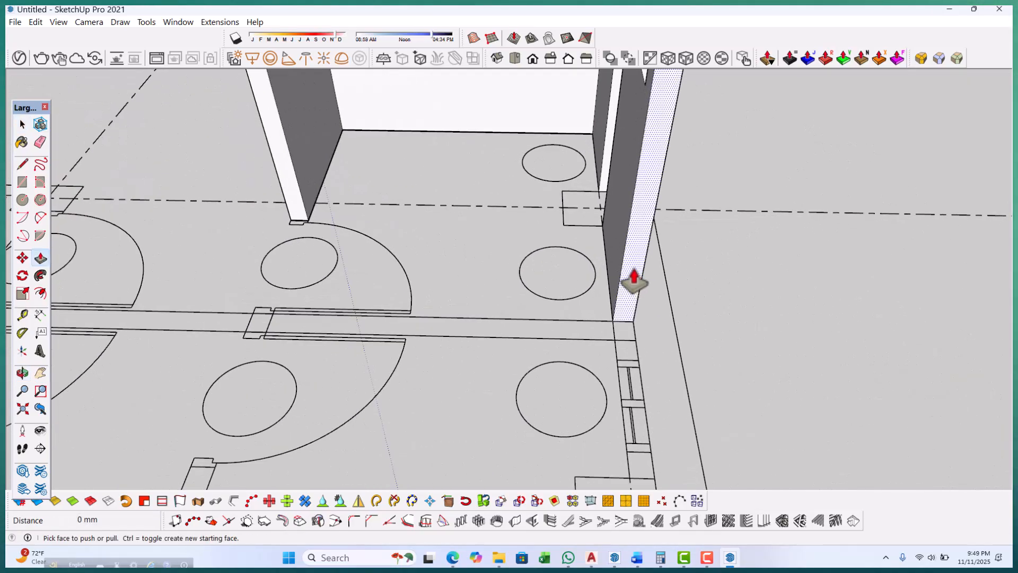
{"action": "left_click", "coordinate": [634, 289]}
{"action": "left_click", "coordinate": [583, 350]}
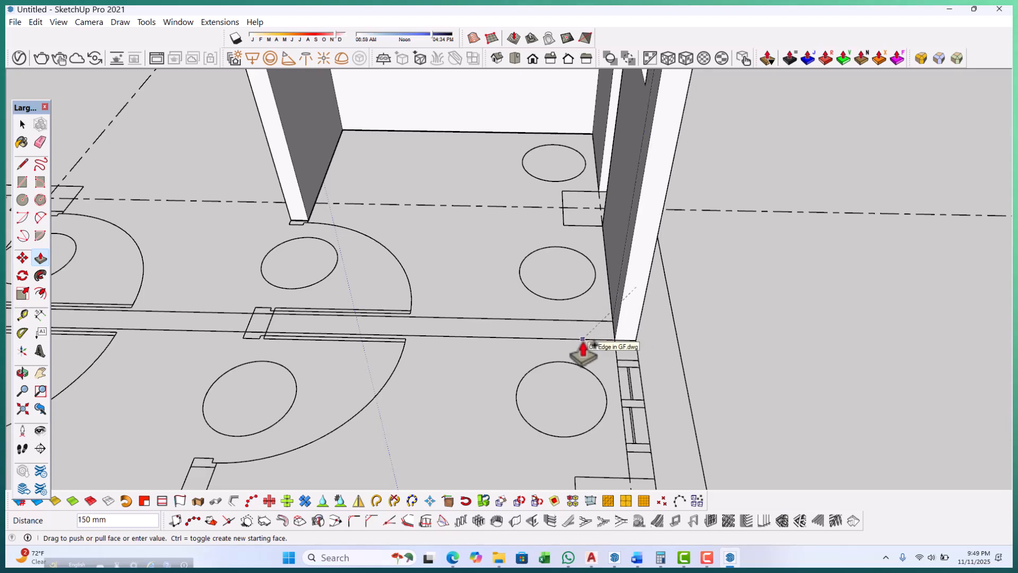
{"action": "scroll", "coordinate": [628, 326], "scroll_direction": "up", "scroll_amount": 1}
{"action": "left_click", "coordinate": [635, 317]}
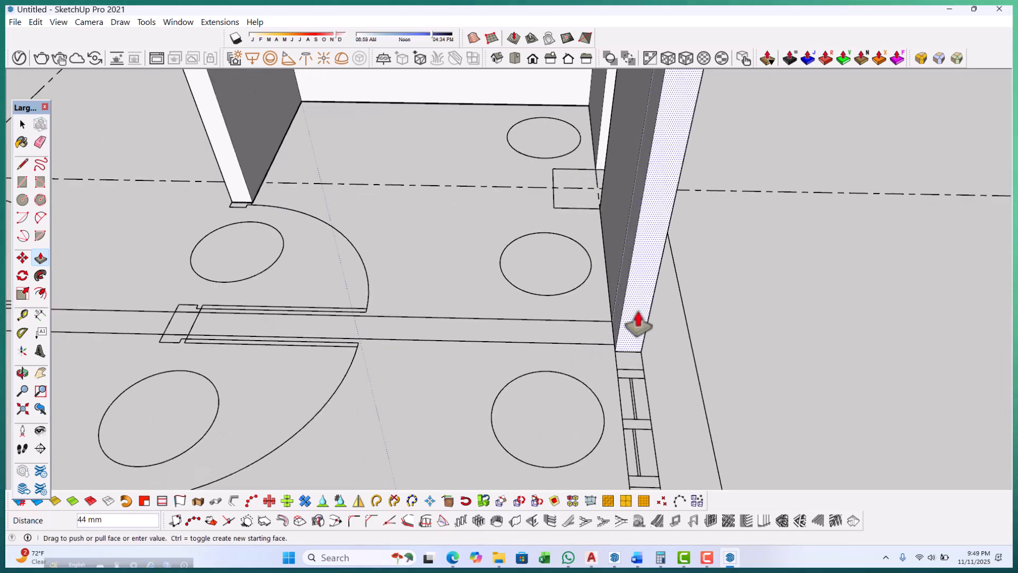
{"action": "scroll", "coordinate": [619, 369], "scroll_direction": "up", "scroll_amount": 2}
{"action": "left_click", "coordinate": [619, 370]}
{"action": "scroll", "coordinate": [571, 370], "scroll_direction": "down", "scroll_amount": 5}
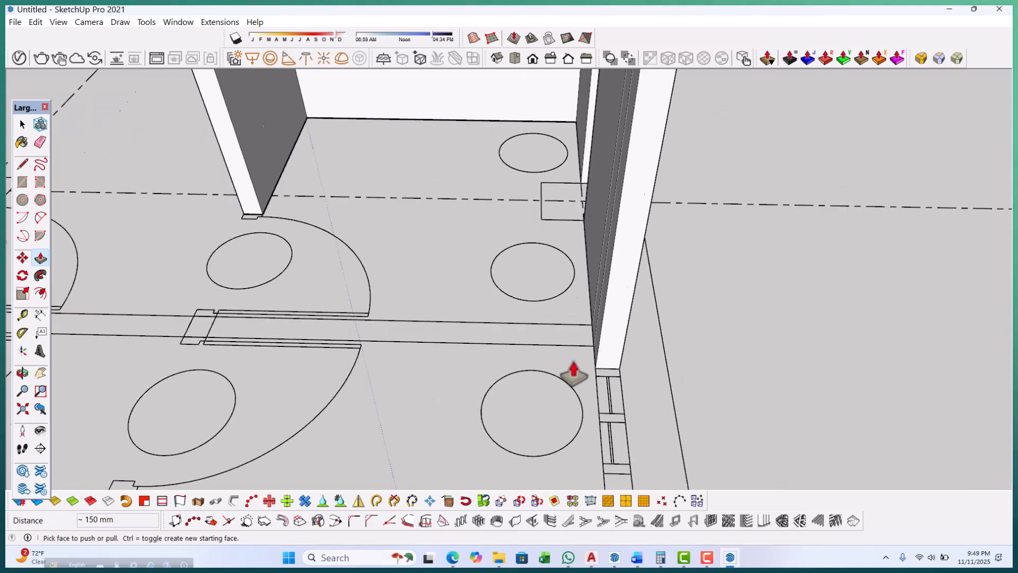
Erase the two vertical division lines on the extended wall's outer face and the division lines across its top.
{"action": "middle_click_drag", "start_coordinate": [747, 381], "coordinate": [516, 378]}
{"action": "scroll", "coordinate": [493, 271], "scroll_direction": "up", "scroll_amount": 2}
{"action": "key", "text": "space"}
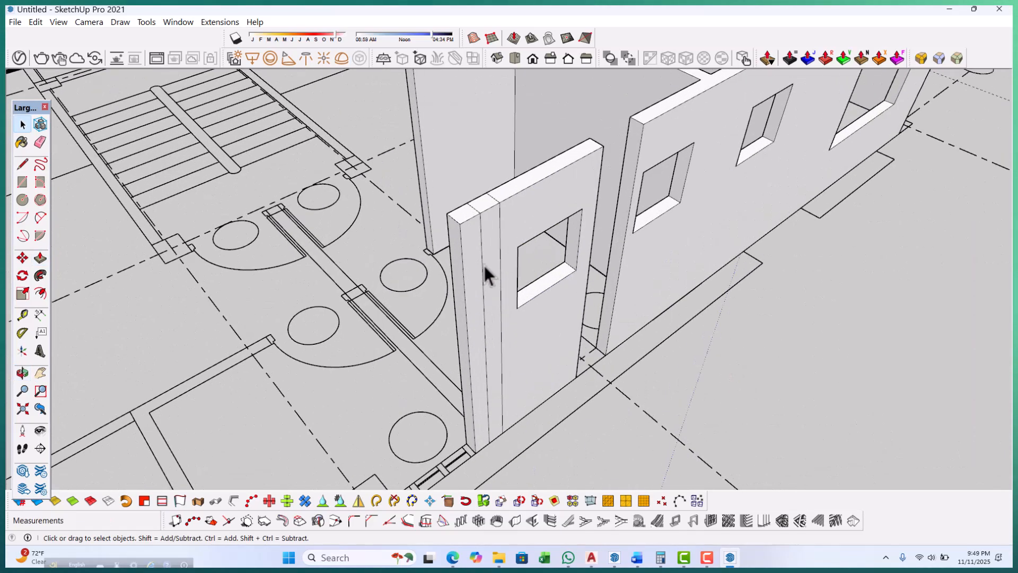
{"action": "left_click", "coordinate": [481, 263]}
{"action": "key", "text": "Delete"}
{"action": "scroll", "coordinate": [488, 227], "scroll_direction": "up", "scroll_amount": 1}
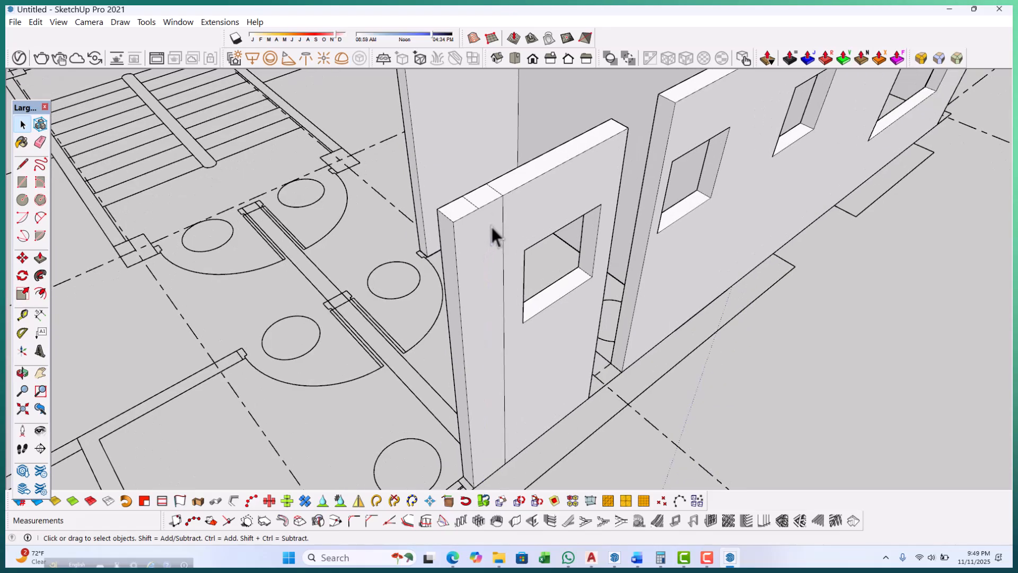
{"action": "left_click", "coordinate": [503, 220]}
{"action": "key", "text": "Delete"}
{"action": "scroll", "coordinate": [494, 192], "scroll_direction": "up", "scroll_amount": 2}
{"action": "middle_click_drag", "start_coordinate": [494, 192], "coordinate": [500, 221]}
{"action": "scroll", "coordinate": [500, 221], "scroll_direction": "up", "scroll_amount": 2}
{"action": "left_click", "coordinate": [501, 220]}
{"action": "key", "text": "Delete"}
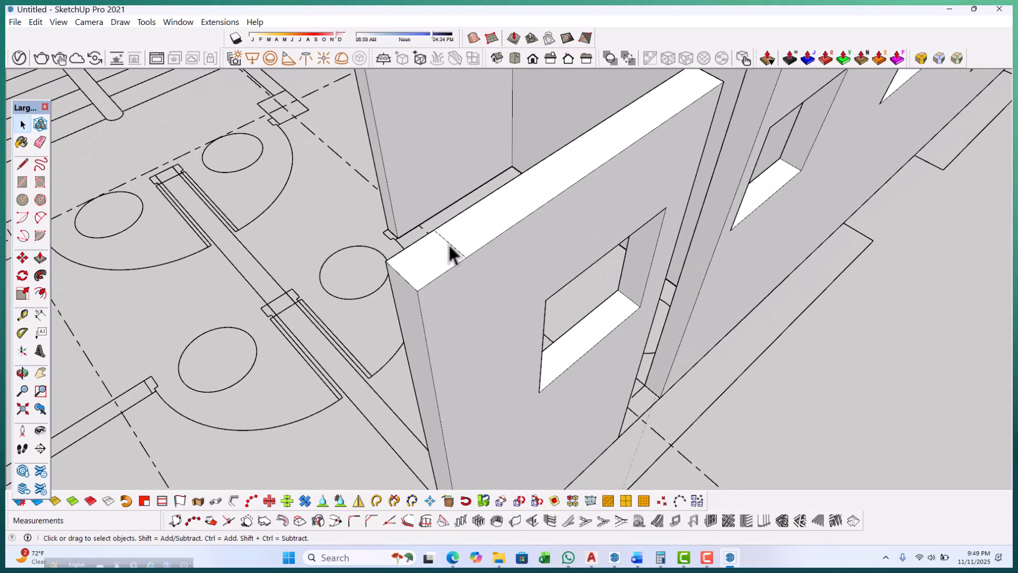
Pull the 150 mm strip on the wall's inner face out 4808 mm along the interior wall lines to the farthest door jamb.
{"action": "scroll", "coordinate": [467, 257], "scroll_direction": "down", "scroll_amount": 4}
{"action": "middle_click_drag", "start_coordinate": [356, 291], "coordinate": [665, 220]}
{"action": "scroll", "coordinate": [649, 222], "scroll_direction": "down", "scroll_amount": 4}
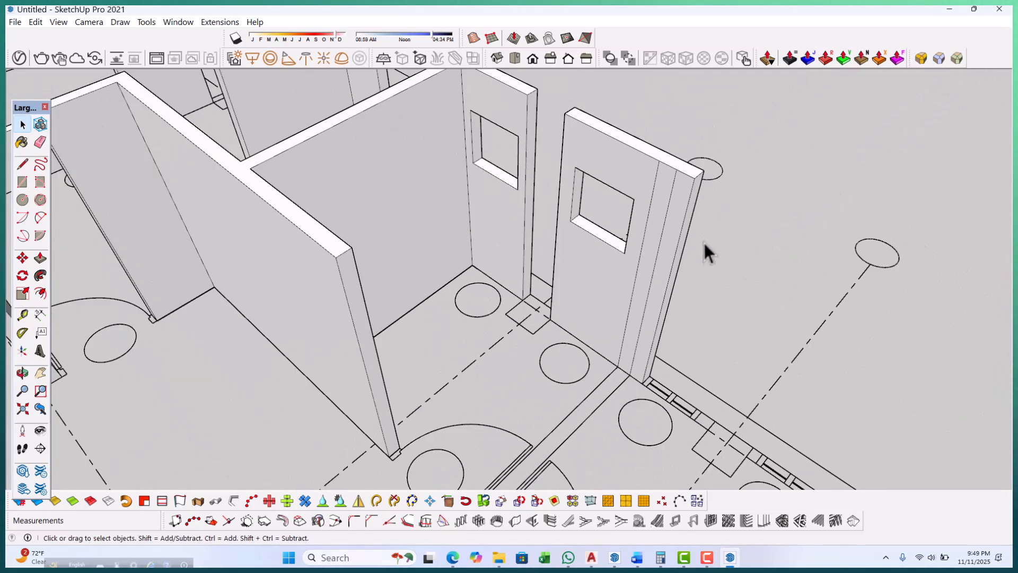
{"action": "key", "text": "p"}
{"action": "middle_click_drag", "start_coordinate": [696, 261], "coordinate": [654, 236]}
{"action": "left_click_drag", "start_coordinate": [654, 237], "coordinate": [597, 273]}
{"action": "scroll", "coordinate": [594, 276], "scroll_direction": "down", "scroll_amount": 1}
{"action": "scroll", "coordinate": [532, 309], "scroll_direction": "down", "scroll_amount": 4}
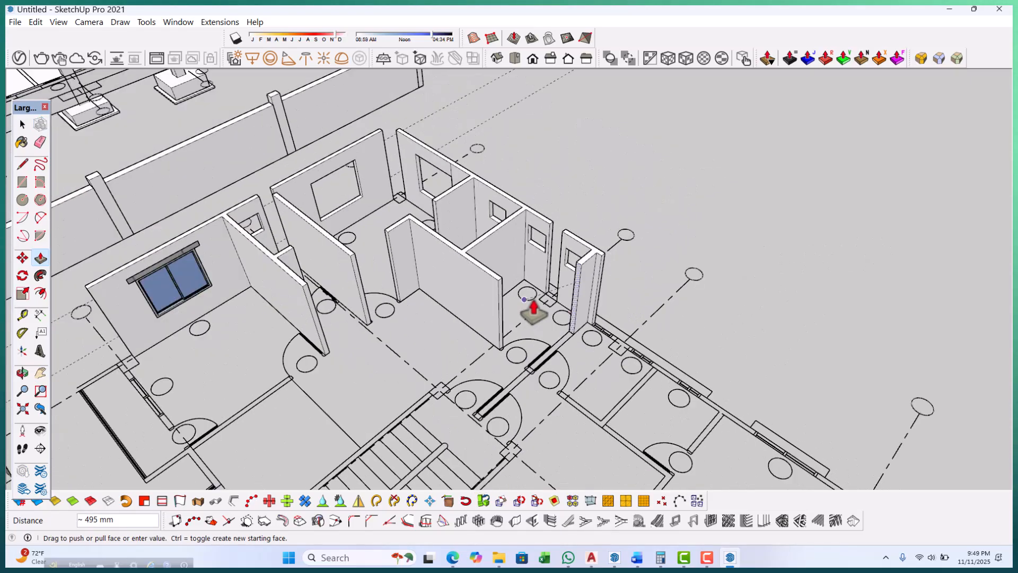
{"action": "scroll", "coordinate": [489, 381], "scroll_direction": "up", "scroll_amount": 8}
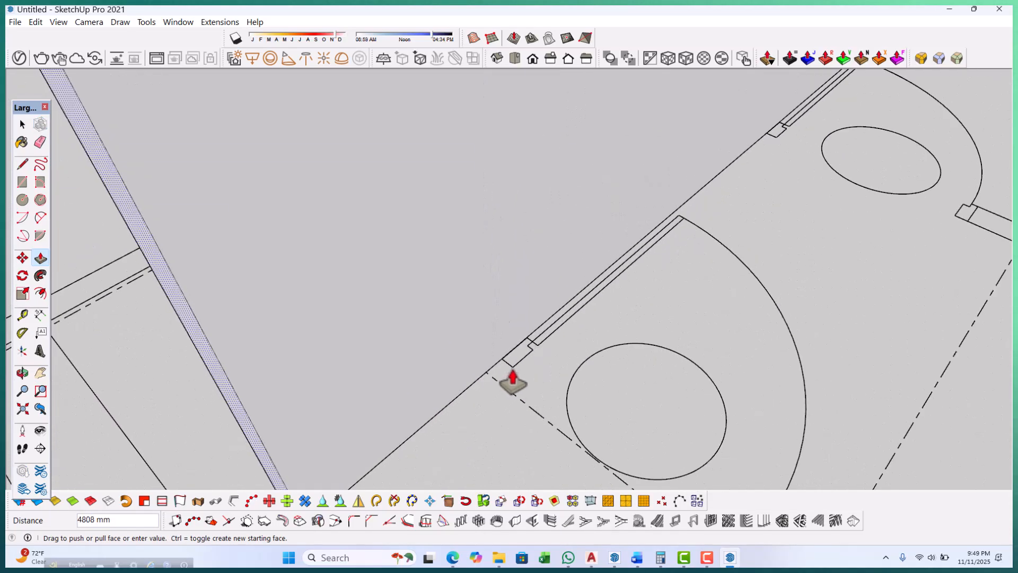
{"action": "left_click", "coordinate": [513, 367]}
Draw a rectangle across the wall lines between the window symbol and column outline, and pull it up to the neighbouring window's sill height.
{"action": "scroll", "coordinate": [471, 393], "scroll_direction": "down", "scroll_amount": 6}
{"action": "middle_click_drag", "start_coordinate": [727, 313], "coordinate": [666, 318]}
{"action": "key", "text": "space"}
{"action": "scroll", "coordinate": [721, 326], "scroll_direction": "up", "scroll_amount": 6}
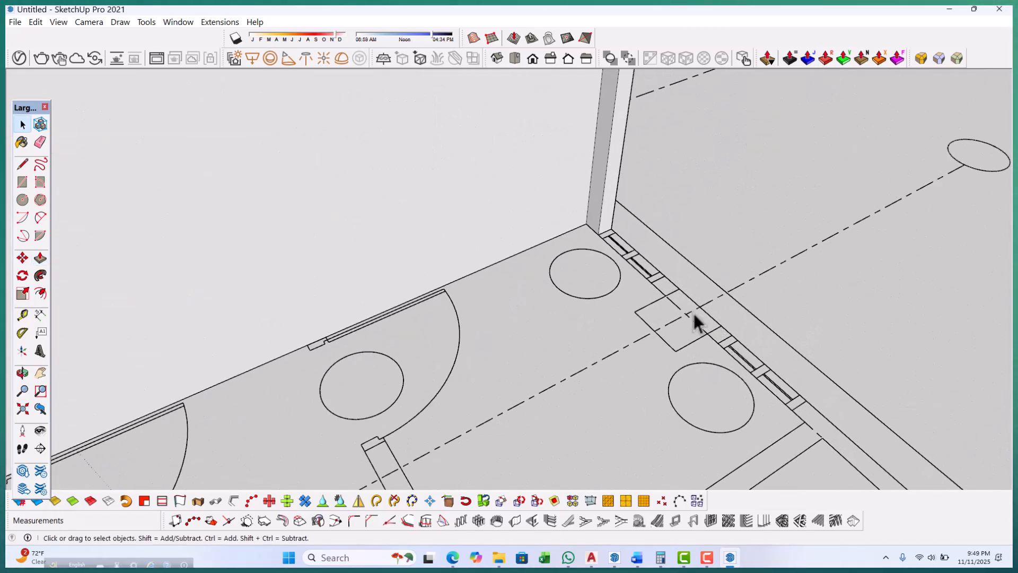
{"action": "scroll", "coordinate": [660, 302], "scroll_direction": "up", "scroll_amount": 3}
{"action": "key", "text": "r"}
{"action": "scroll", "coordinate": [659, 303], "scroll_direction": "up", "scroll_amount": 3}
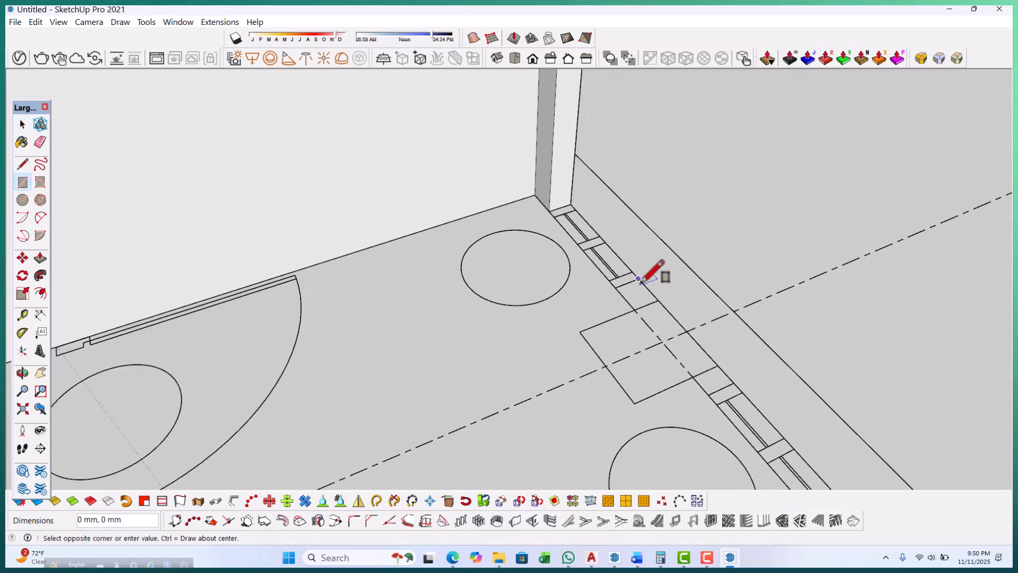
{"action": "key", "text": "p"}
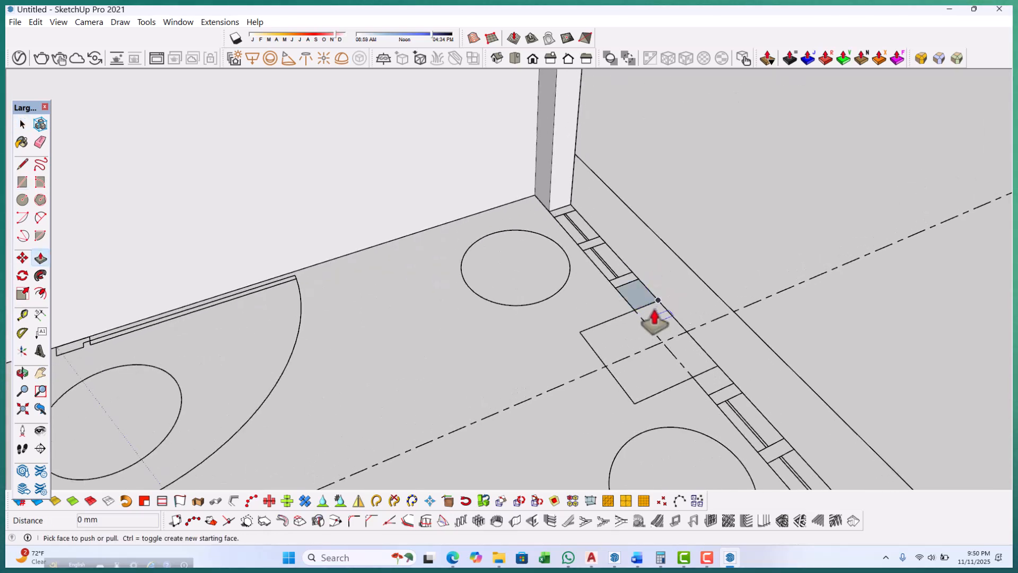
{"action": "scroll", "coordinate": [654, 324], "scroll_direction": "down", "scroll_amount": 4}
{"action": "scroll", "coordinate": [634, 297], "scroll_direction": "down", "scroll_amount": 5}
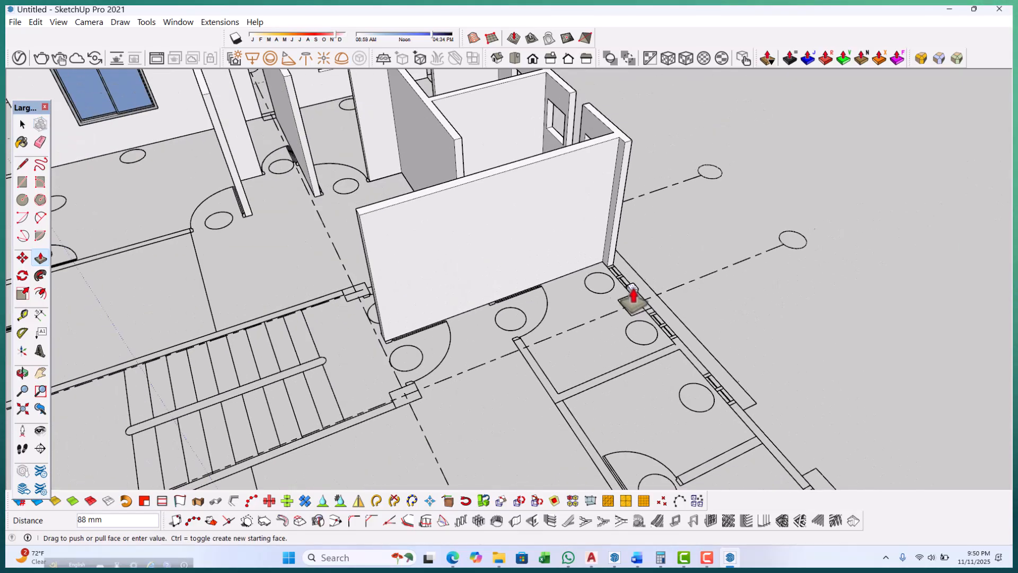
{"action": "middle_click_drag", "start_coordinate": [593, 145], "coordinate": [495, 254]}
{"action": "scroll", "coordinate": [561, 281], "scroll_direction": "up", "scroll_amount": 3}
{"action": "left_click", "coordinate": [556, 266]}
{"action": "scroll", "coordinate": [457, 302], "scroll_direction": "up", "scroll_amount": 4}
Stack a 600 mm section and a 450 mm section on the new post's top, each as a separate extrusion.
{"action": "left_click", "coordinate": [470, 303]}
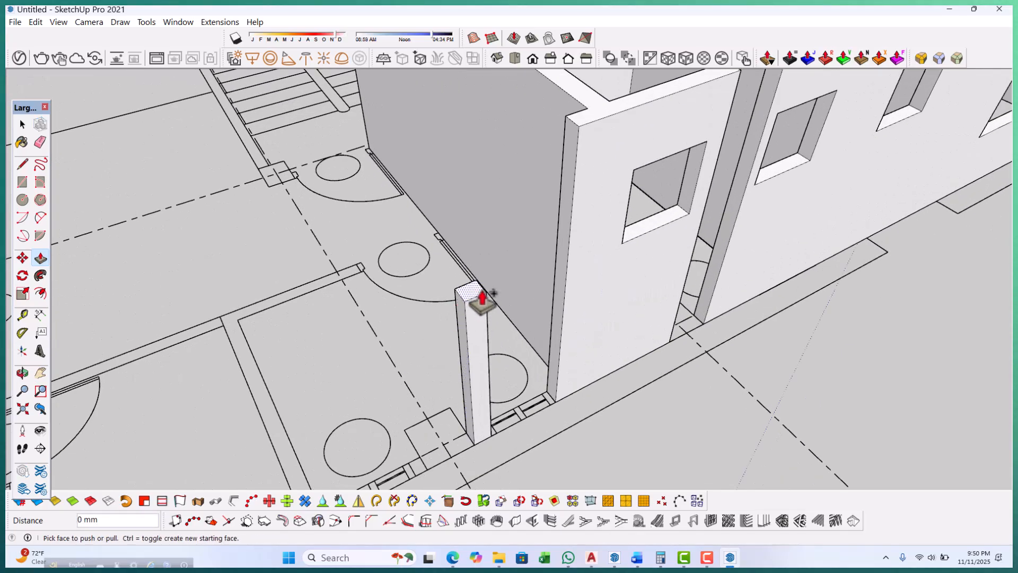
{"action": "key", "text": "ctrl"}
{"action": "scroll", "coordinate": [501, 288], "scroll_direction": "down", "scroll_amount": 2}
{"action": "type", "text": "600"}
{"action": "key", "text": "Return"}
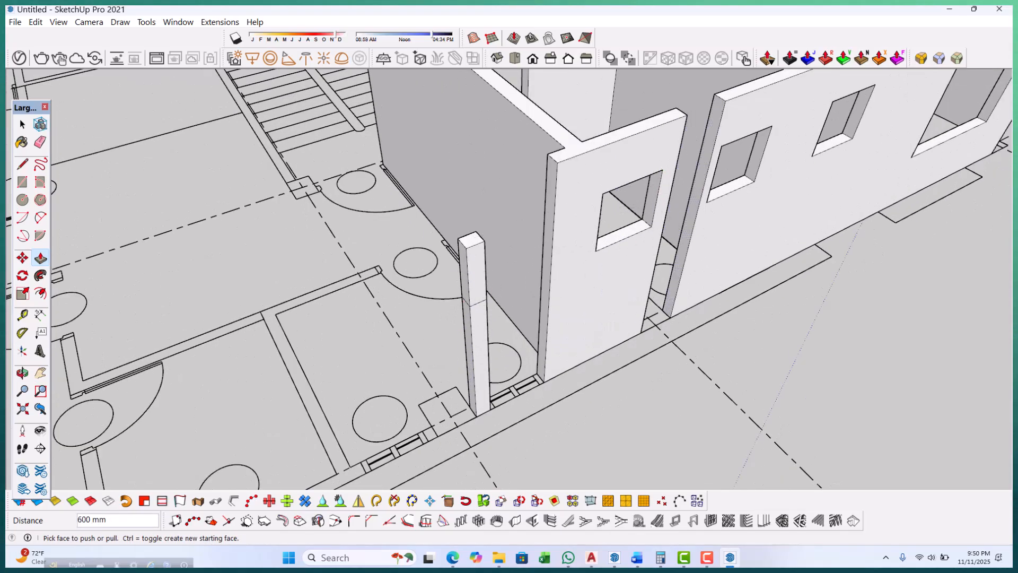
{"action": "scroll", "coordinate": [470, 236], "scroll_direction": "up", "scroll_amount": 2}
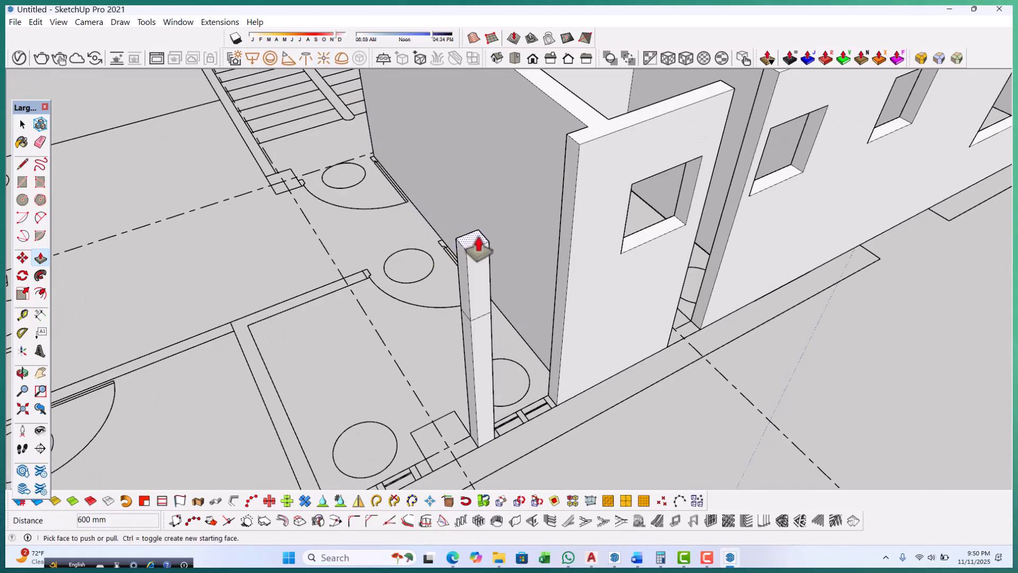
{"action": "left_click", "coordinate": [470, 240]}
{"action": "key", "text": "ctrl"}
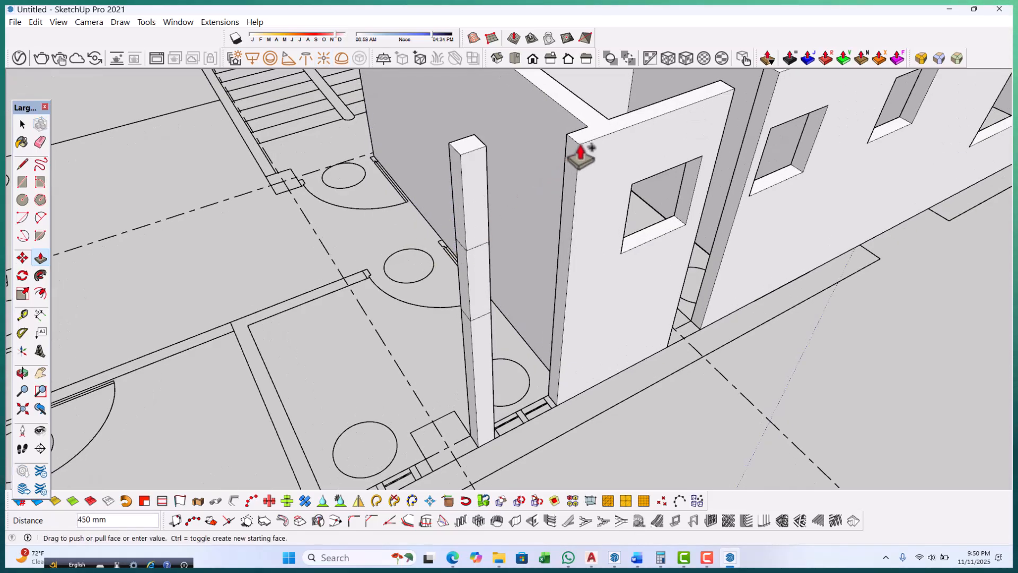
{"action": "type", "text": "450"}
{"action": "key", "text": "Return"}
Pull the post's lower and top sections across to the adjoining wall's end, leaving the middle section open as a window.
{"action": "middle_click_drag", "start_coordinate": [581, 316], "coordinate": [366, 337]}
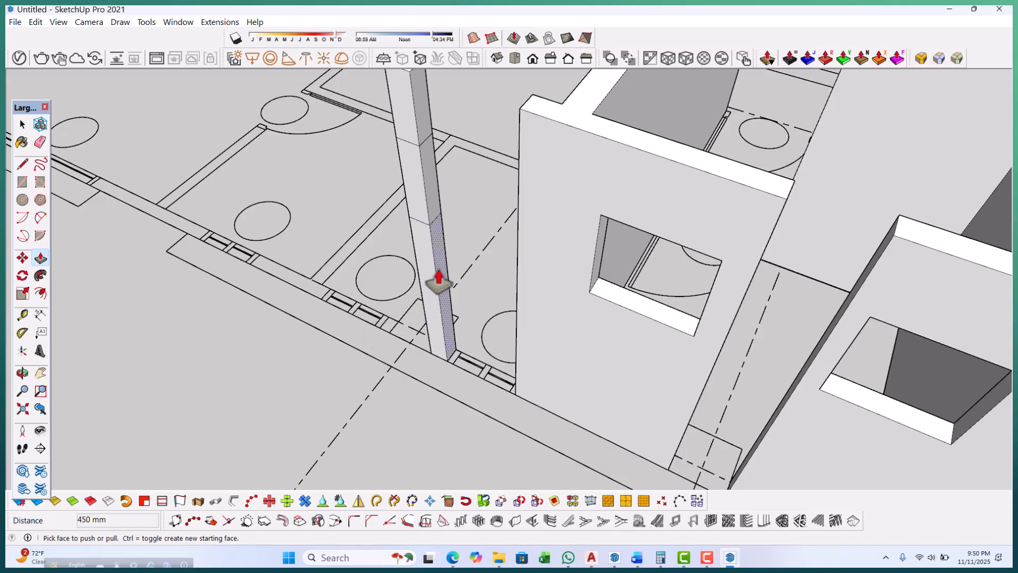
{"action": "left_click", "coordinate": [524, 113]}
{"action": "scroll", "coordinate": [422, 391], "scroll_direction": "down", "scroll_amount": 3}
{"action": "scroll", "coordinate": [424, 200], "scroll_direction": "up", "scroll_amount": 1}
{"action": "left_click", "coordinate": [423, 200]}
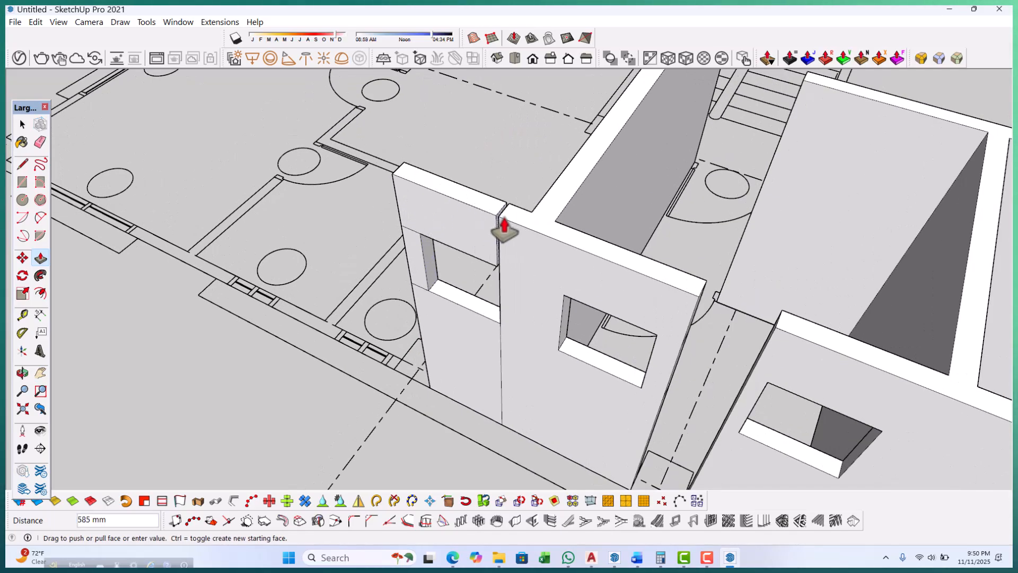
{"action": "scroll", "coordinate": [495, 241], "scroll_direction": "up", "scroll_amount": 2}
Erase the vertical and horizontal division lines on the extended wall's outer face and the division line across its top.
{"action": "key", "text": "space"}
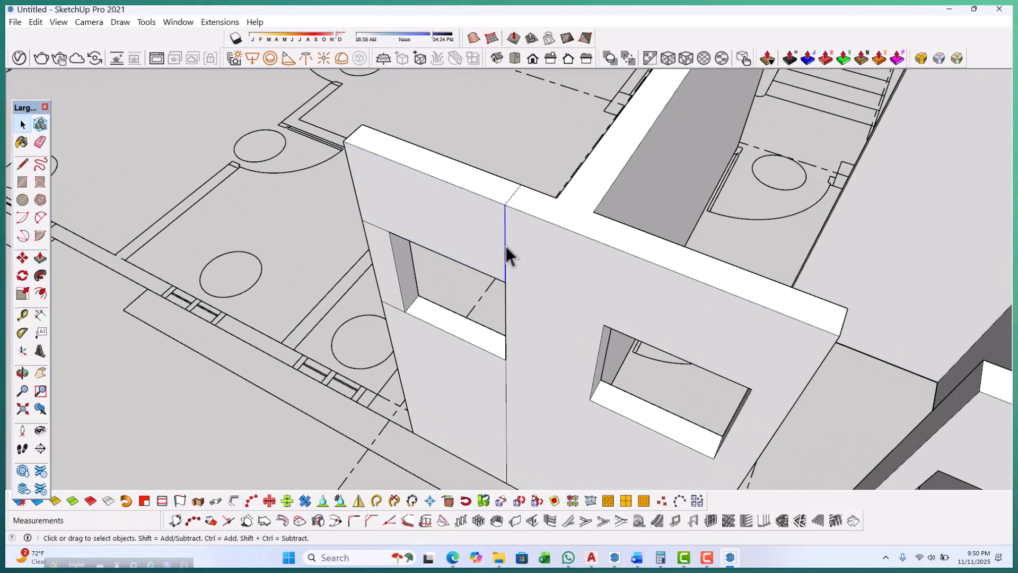
{"action": "middle_click_drag", "start_coordinate": [506, 249], "coordinate": [541, 154]}
{"action": "middle_click_drag", "start_coordinate": [591, 329], "coordinate": [527, 347]}
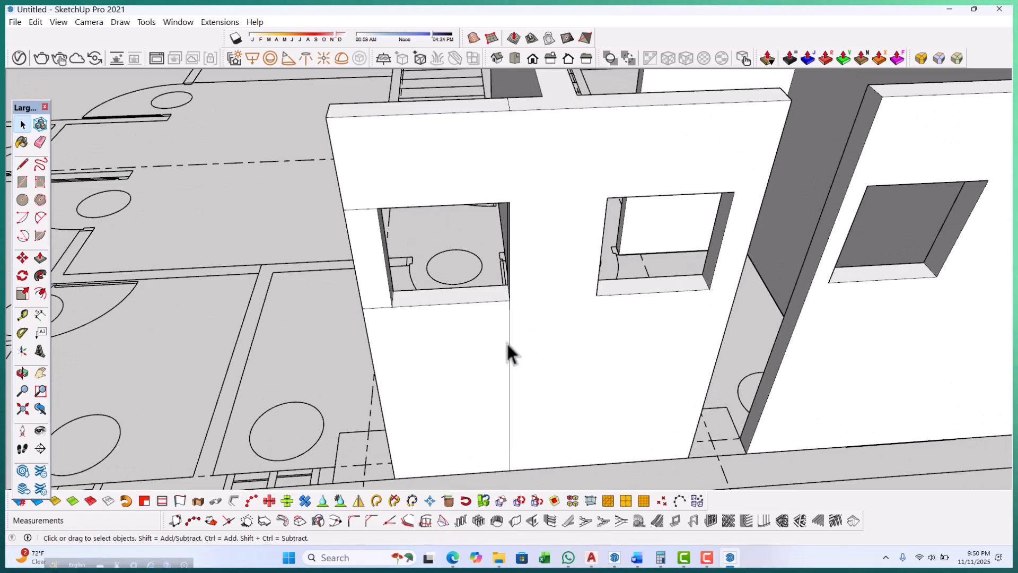
{"action": "left_click", "coordinate": [509, 339]}
{"action": "key", "text": "Delete"}
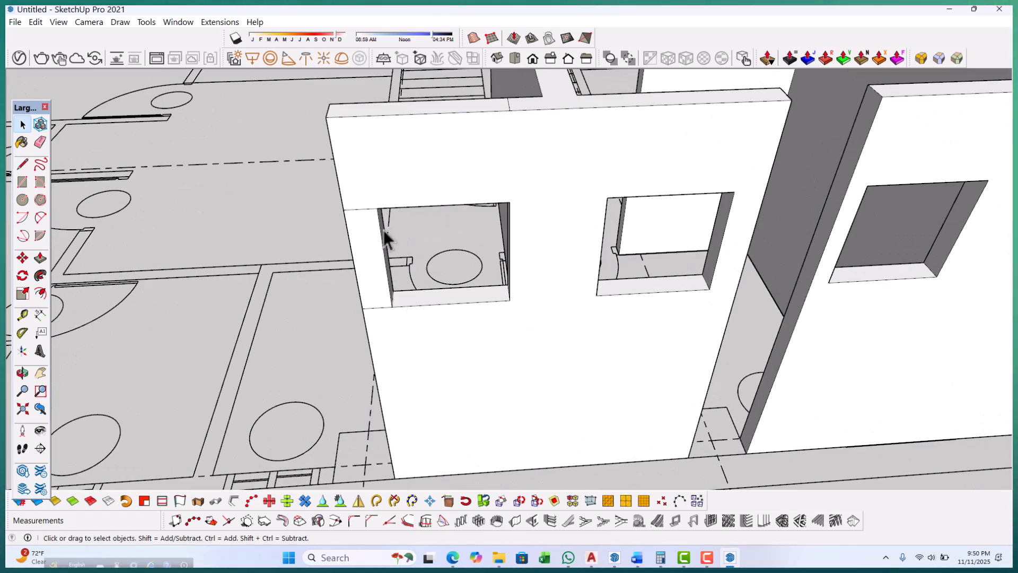
{"action": "left_click", "coordinate": [363, 208]}
{"action": "key", "text": "Delete"}
{"action": "left_click", "coordinate": [374, 307]}
{"action": "middle_click_drag", "start_coordinate": [651, 295], "coordinate": [546, 107]}
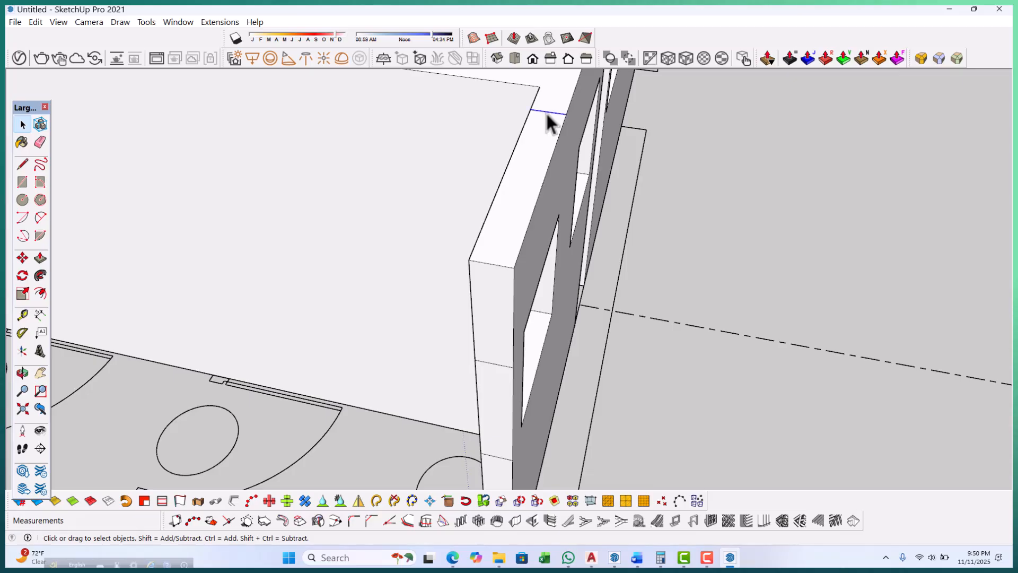
{"action": "middle_click_drag", "start_coordinate": [462, 180], "coordinate": [595, 131]}
{"action": "left_click", "coordinate": [608, 123]}
{"action": "key", "text": "Delete"}
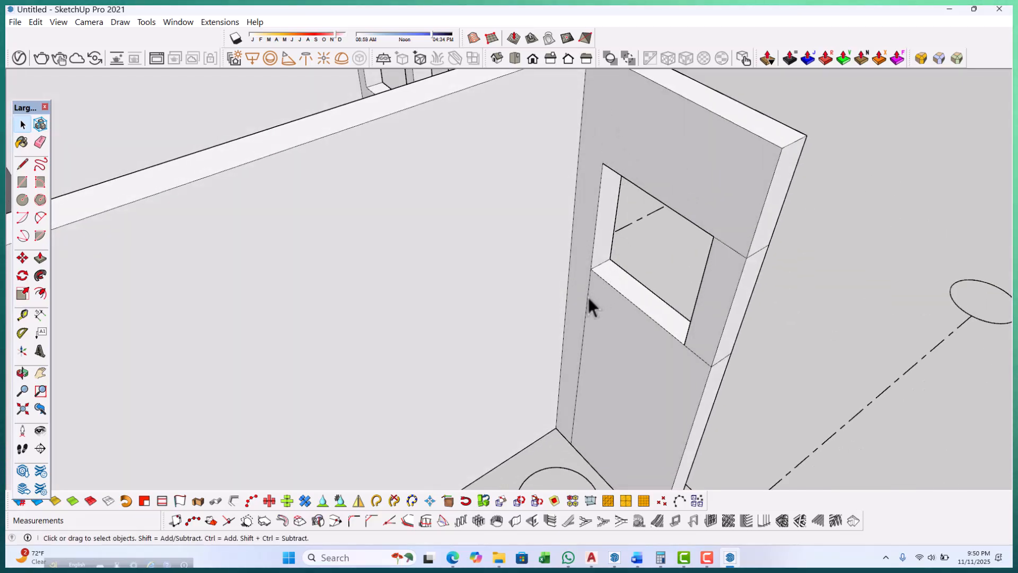
Erase the division lines around the new window opening on the wall's inner face.
{"action": "middle_click_drag", "start_coordinate": [714, 351], "coordinate": [678, 358]}
{"action": "left_click", "coordinate": [676, 351]}
{"action": "key", "text": "Delete"}
{"action": "scroll", "coordinate": [667, 354], "scroll_direction": "down", "scroll_amount": 3}
{"action": "scroll", "coordinate": [685, 236], "scroll_direction": "up", "scroll_amount": 2}
{"action": "left_click", "coordinate": [710, 243]}
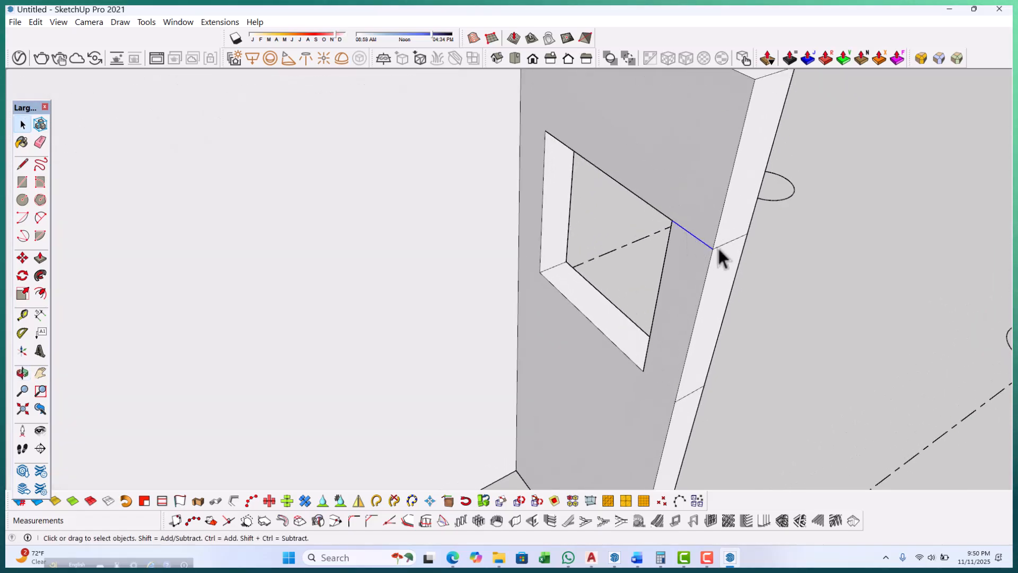
{"action": "key", "text": "Delete"}
Erase the two division lines across the wall's free end face.
{"action": "middle_click_drag", "start_coordinate": [705, 250], "coordinate": [656, 259]}
{"action": "left_click", "coordinate": [653, 262]}
{"action": "key", "text": "Delete"}
{"action": "key", "text": "ctrl+z"}
{"action": "scroll", "coordinate": [641, 262], "scroll_direction": "up", "scroll_amount": 2}
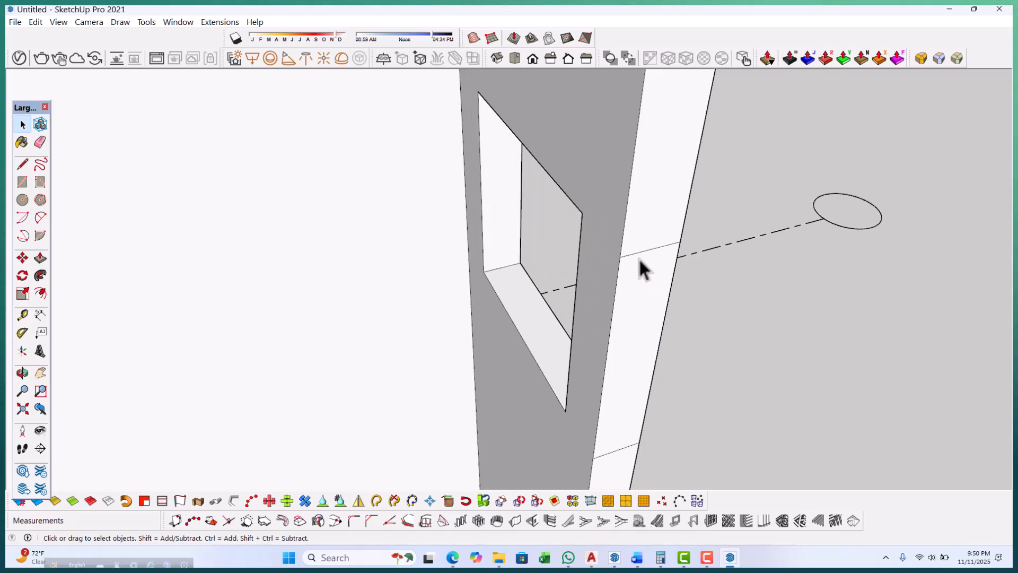
{"action": "key", "text": "Delete"}
{"action": "middle_click_drag", "start_coordinate": [631, 298], "coordinate": [613, 401]}
{"action": "scroll", "coordinate": [608, 391], "scroll_direction": "down", "scroll_amount": 6}
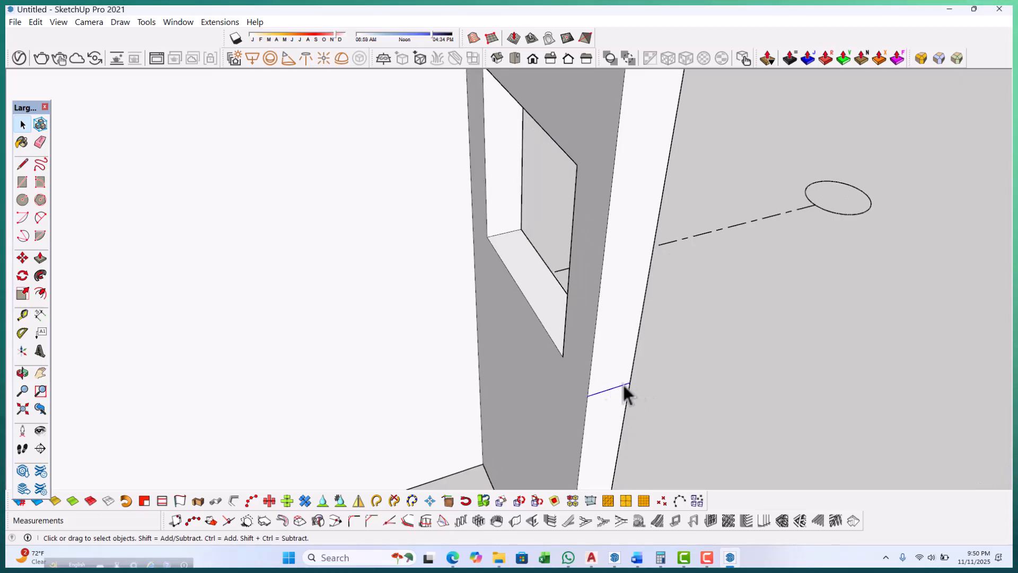
{"action": "middle_click_drag", "start_coordinate": [578, 323], "coordinate": [517, 279]}
{"action": "scroll", "coordinate": [531, 297], "scroll_direction": "down", "scroll_amount": 3}
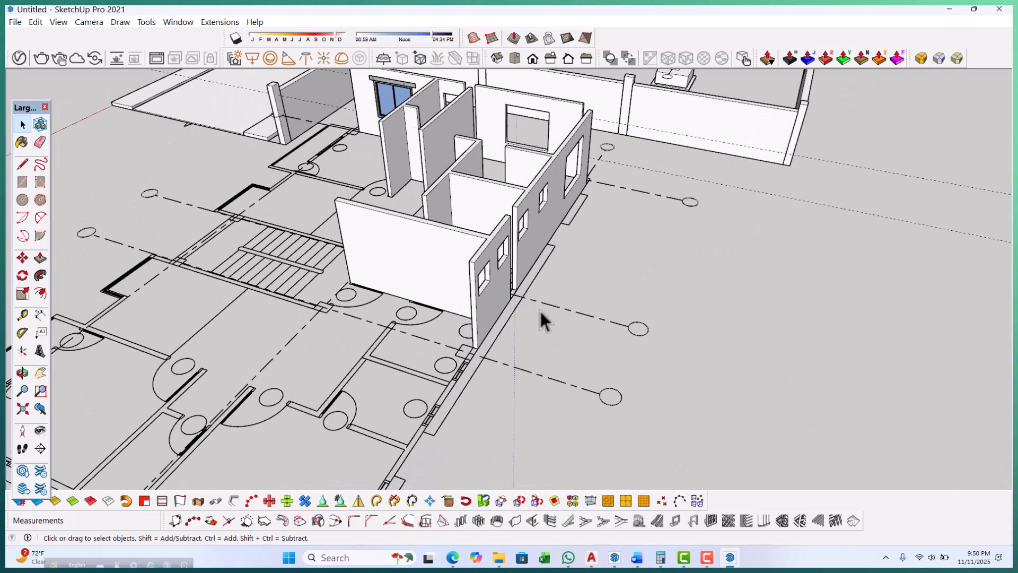
Trace the interior wall outline from the door jamb past the corner, along the partition to the outer wall, and to the next window symbol.
{"action": "scroll", "coordinate": [442, 389], "scroll_direction": "up", "scroll_amount": 3}
{"action": "scroll", "coordinate": [477, 355], "scroll_direction": "up", "scroll_amount": 2}
{"action": "scroll", "coordinate": [480, 342], "scroll_direction": "down", "scroll_amount": 2}
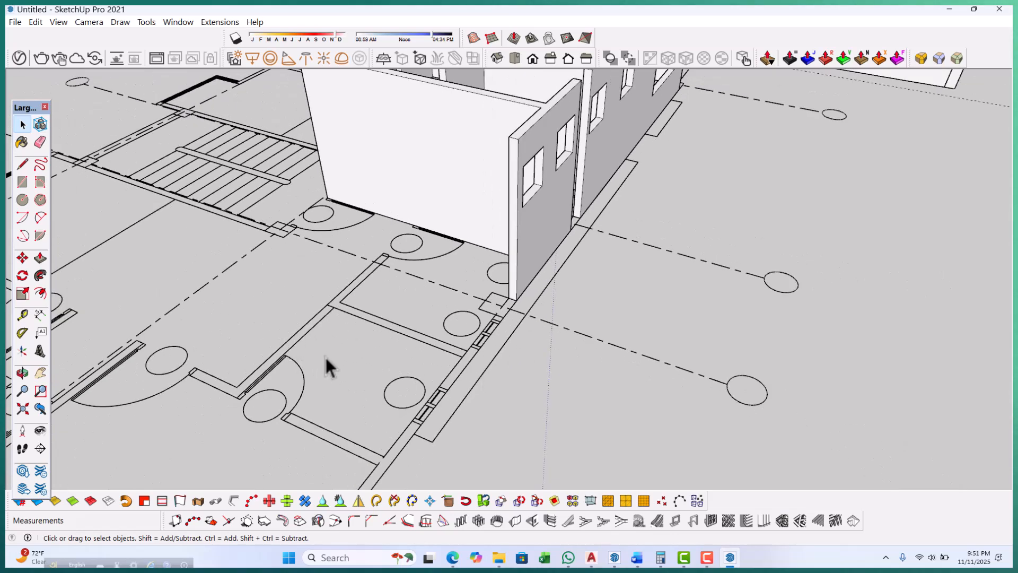
{"action": "key", "text": "l"}
{"action": "scroll", "coordinate": [197, 373], "scroll_direction": "up", "scroll_amount": 3}
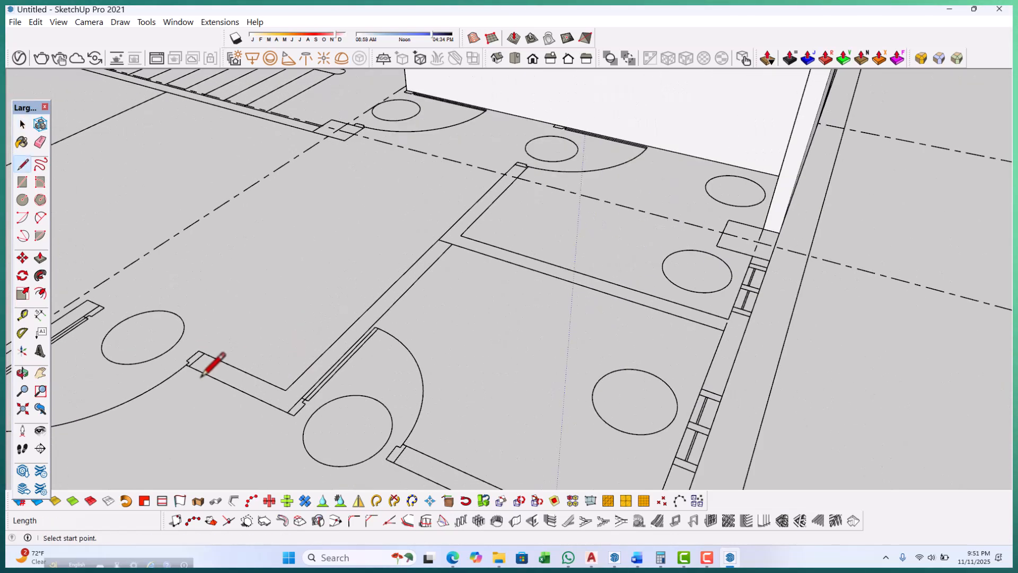
{"action": "left_click", "coordinate": [202, 372]}
{"action": "scroll", "coordinate": [289, 406], "scroll_direction": "up", "scroll_amount": 2}
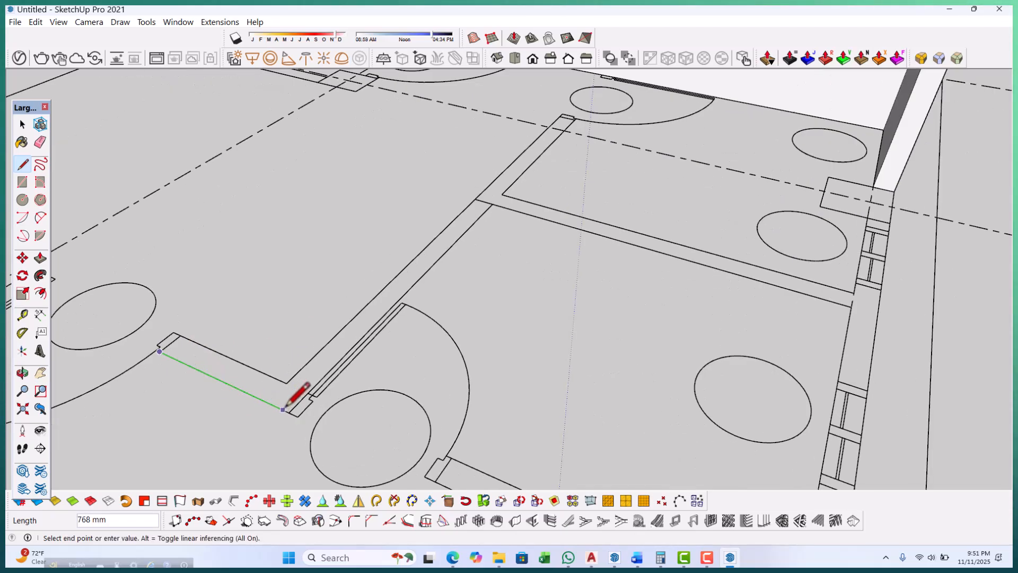
{"action": "left_click", "coordinate": [289, 410]}
{"action": "scroll", "coordinate": [340, 376], "scroll_direction": "down", "scroll_amount": 2}
{"action": "scroll", "coordinate": [450, 246], "scroll_direction": "up", "scroll_amount": 4}
{"action": "left_click", "coordinate": [446, 258]}
{"action": "scroll", "coordinate": [371, 263], "scroll_direction": "down", "scroll_amount": 4}
{"action": "scroll", "coordinate": [525, 322], "scroll_direction": "up", "scroll_amount": 4}
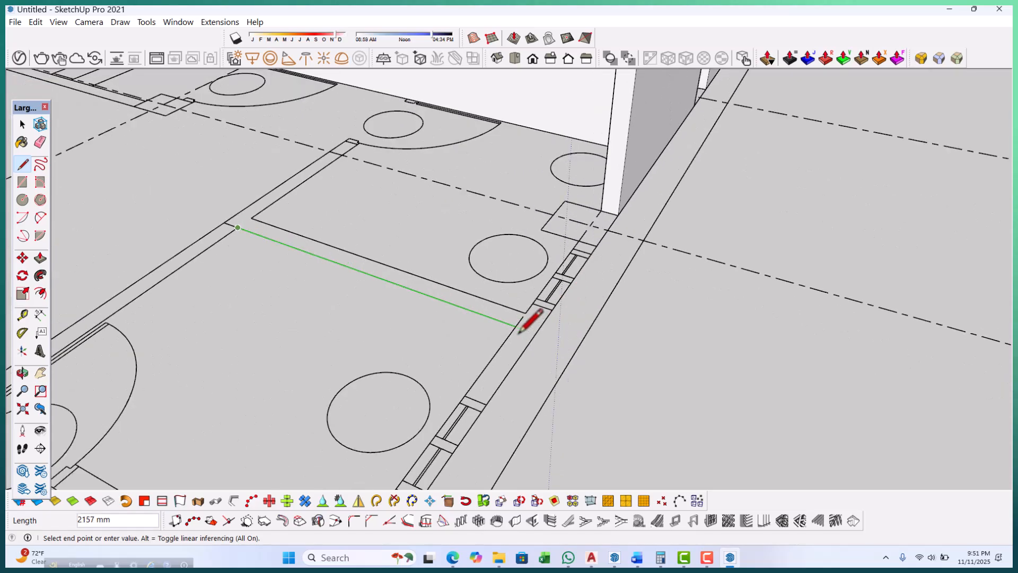
{"action": "left_click", "coordinate": [518, 318]}
{"action": "scroll", "coordinate": [529, 302], "scroll_direction": "down", "scroll_amount": 2}
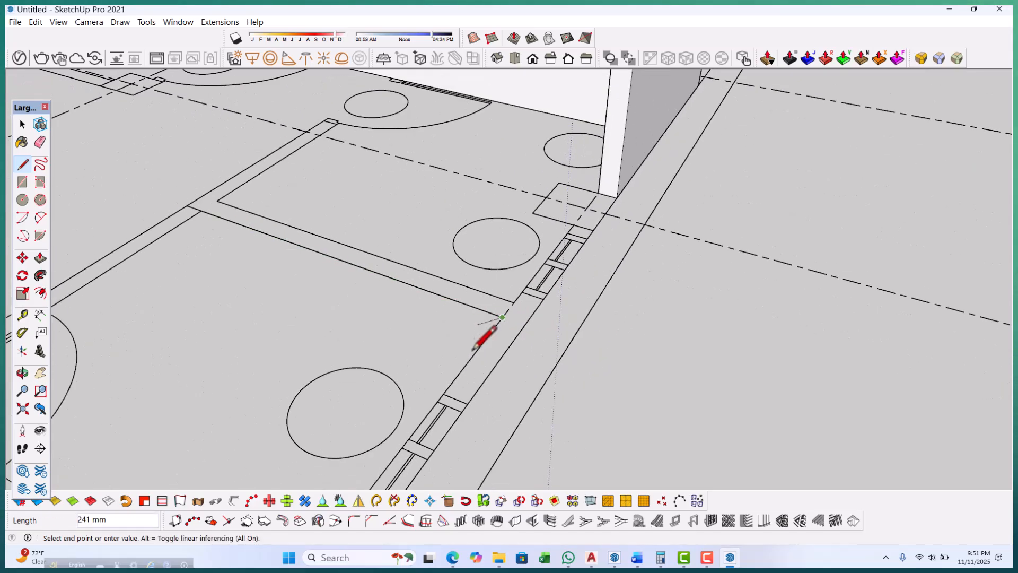
{"action": "scroll", "coordinate": [459, 387], "scroll_direction": "up", "scroll_amount": 2}
{"action": "left_click", "coordinate": [430, 404]}
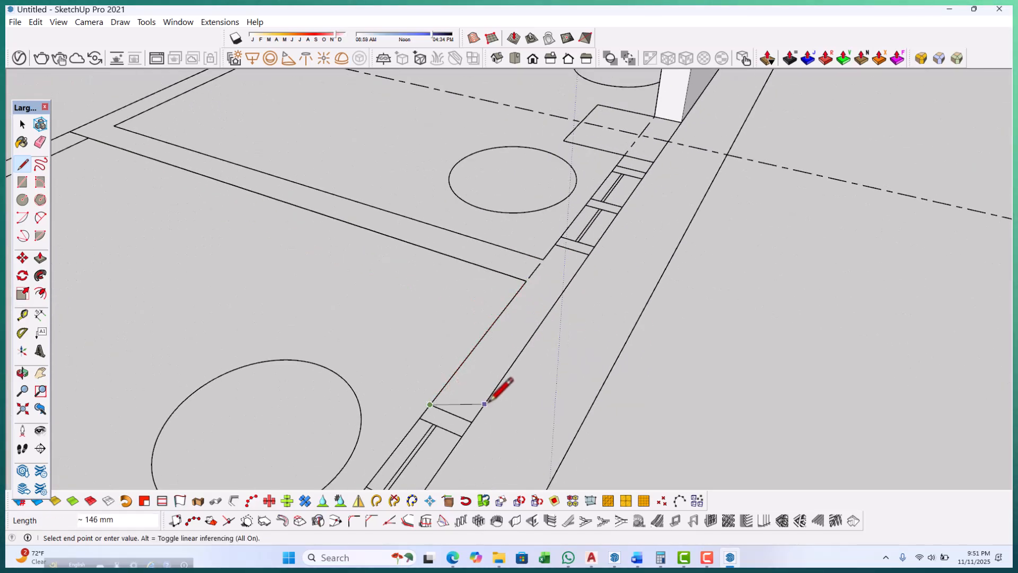
Trace the outer wall segment between the window symbols and return along the partition, far door jamb and interior wall to close the outline.
{"action": "scroll", "coordinate": [580, 252], "scroll_direction": "up", "scroll_amount": 1}
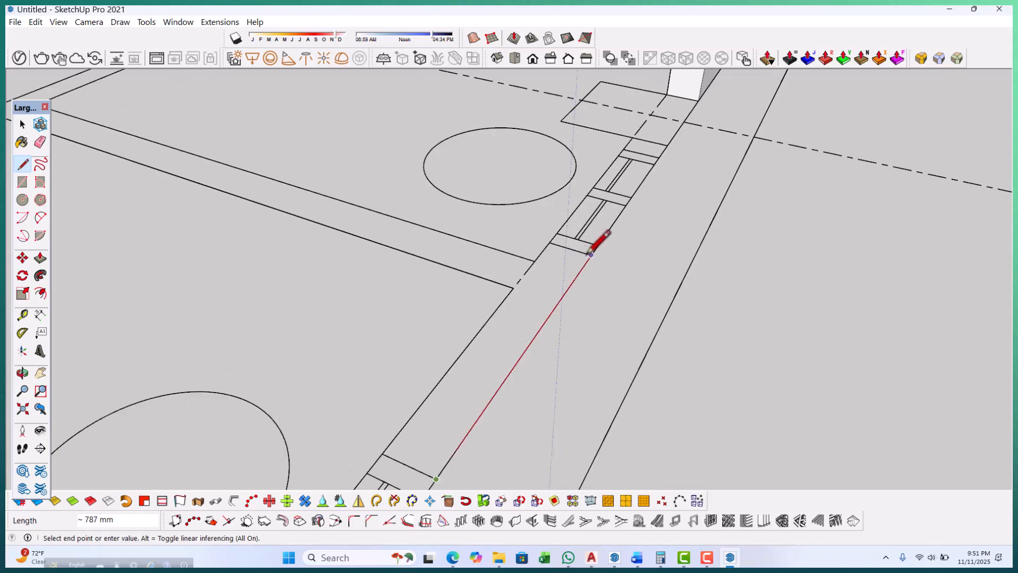
{"action": "left_click", "coordinate": [591, 254]}
{"action": "scroll", "coordinate": [556, 246], "scroll_direction": "up", "scroll_amount": 2}
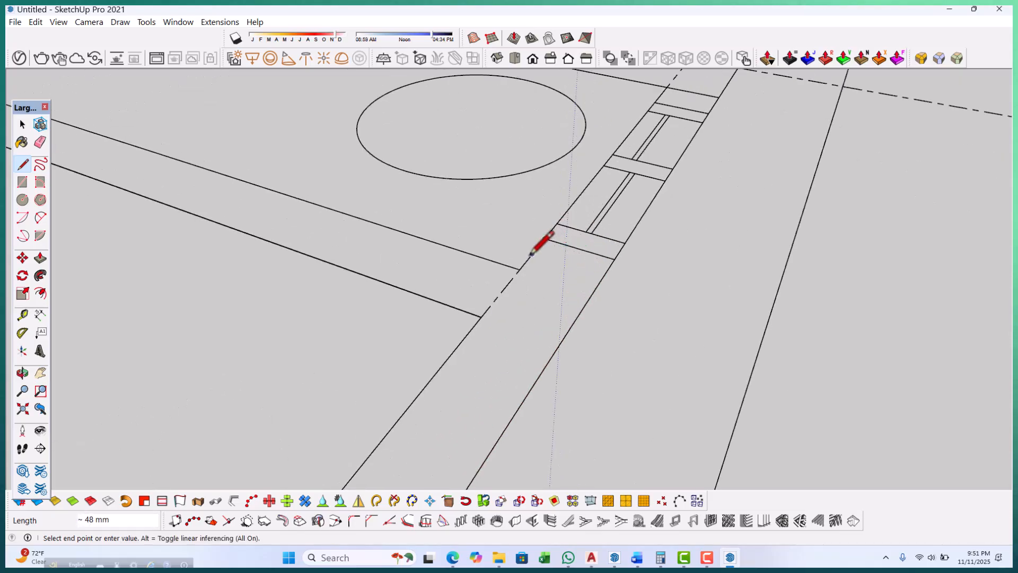
{"action": "scroll", "coordinate": [576, 320], "scroll_direction": "down", "scroll_amount": 3}
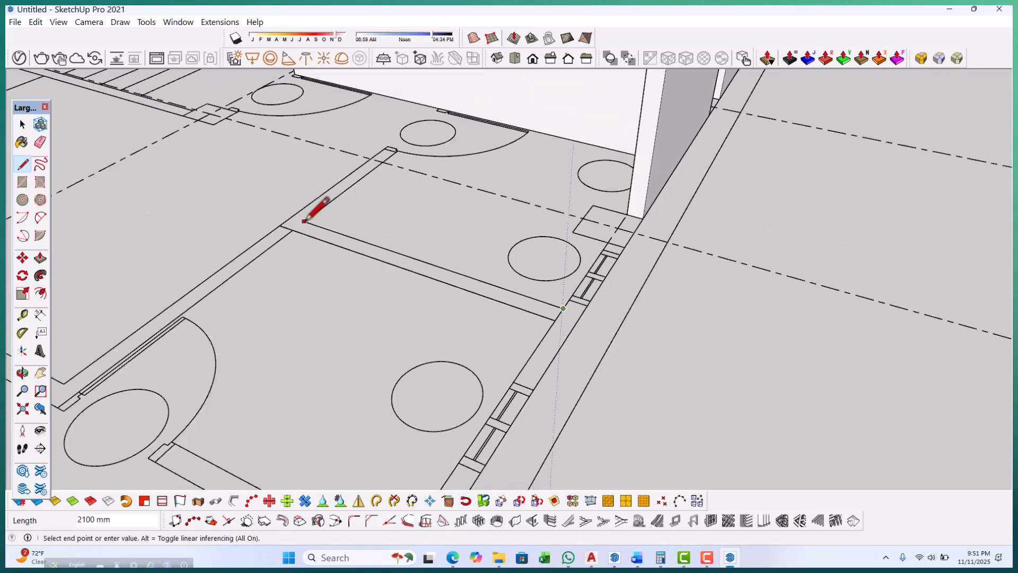
{"action": "scroll", "coordinate": [308, 220], "scroll_direction": "up", "scroll_amount": 1}
{"action": "scroll", "coordinate": [397, 141], "scroll_direction": "up", "scroll_amount": 2}
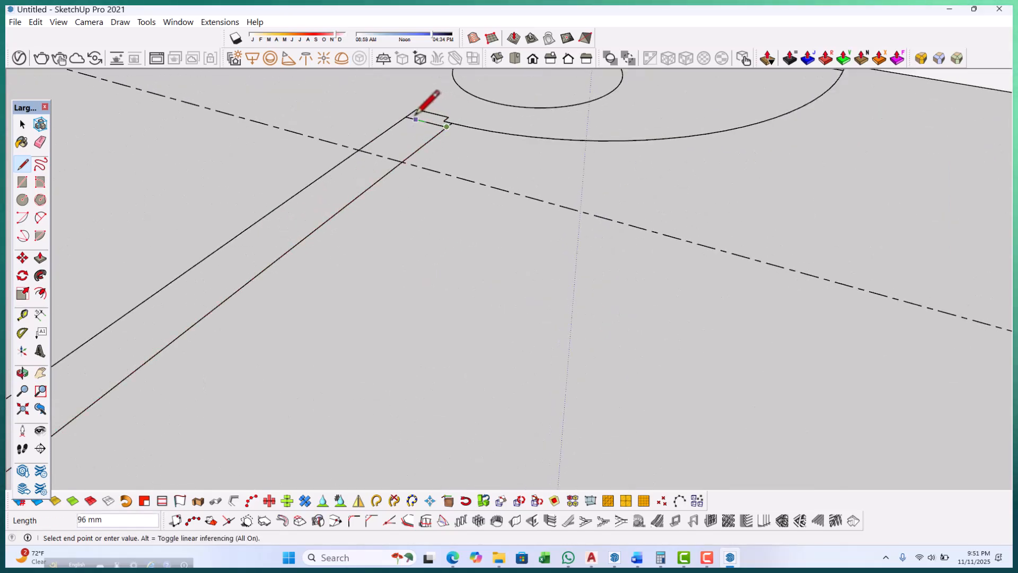
{"action": "scroll", "coordinate": [552, 142], "scroll_direction": "down", "scroll_amount": 4}
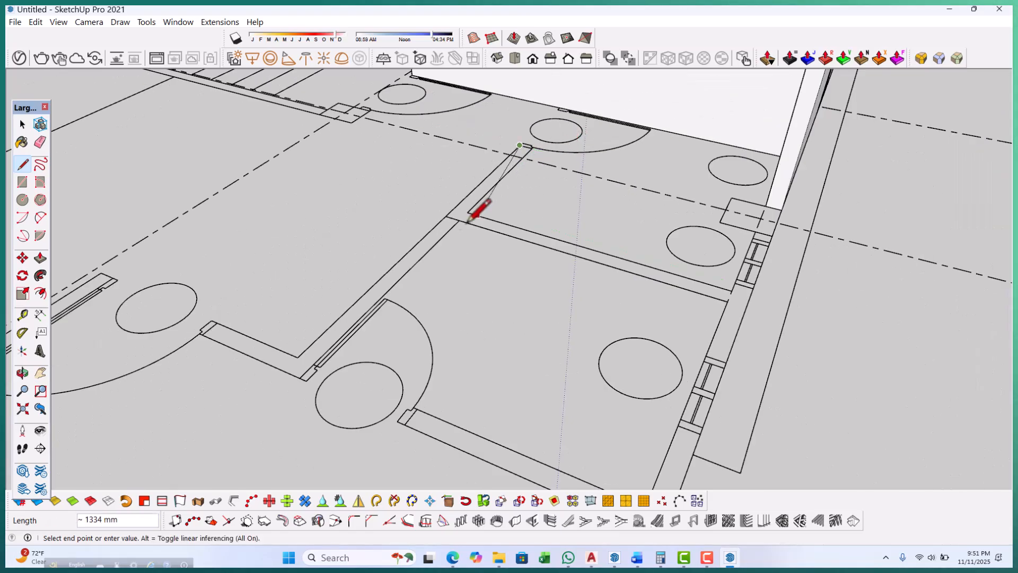
{"action": "scroll", "coordinate": [313, 345], "scroll_direction": "up", "scroll_amount": 1}
{"action": "left_click", "coordinate": [302, 354]}
{"action": "scroll", "coordinate": [209, 311], "scroll_direction": "up", "scroll_amount": 1}
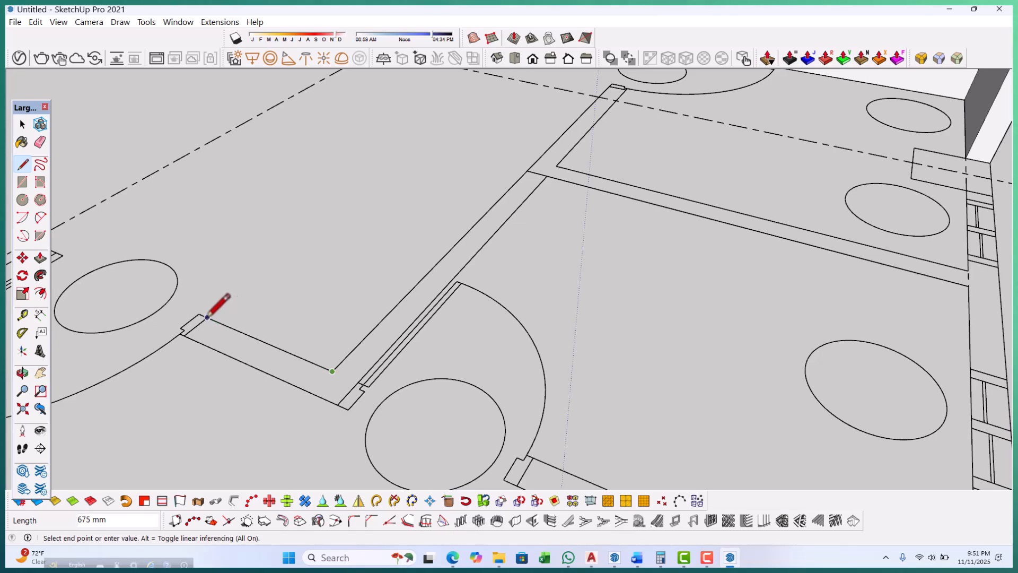
{"action": "left_click", "coordinate": [184, 336]}
{"action": "middle_click_drag", "start_coordinate": [200, 318], "coordinate": [448, 350]}
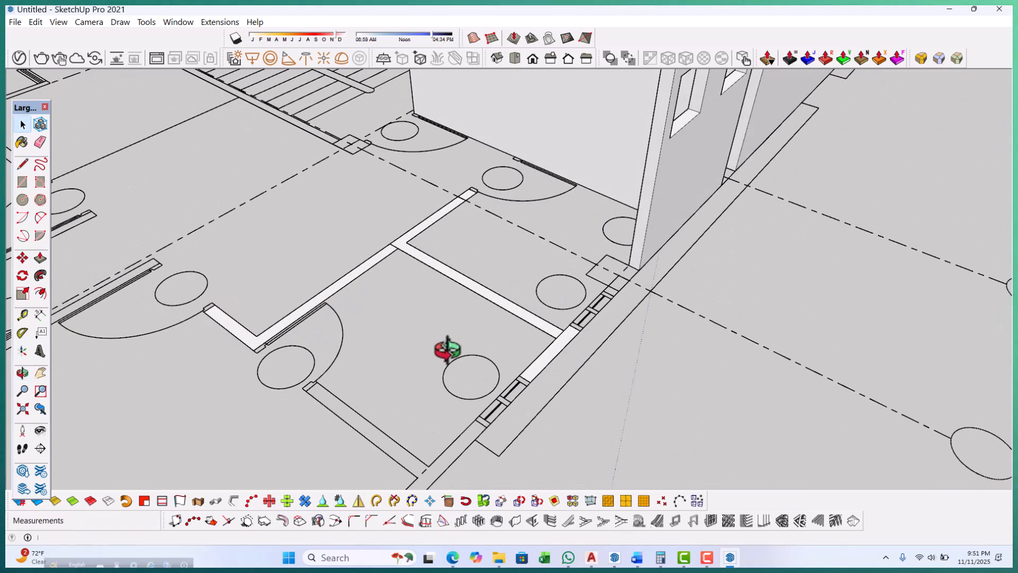
Pull the traced wall face up to the top of the existing walls.
{"action": "left_click", "coordinate": [546, 364]}
{"action": "scroll", "coordinate": [551, 365], "scroll_direction": "up", "scroll_amount": 2}
{"action": "left_click", "coordinate": [542, 366]}
{"action": "scroll", "coordinate": [541, 364], "scroll_direction": "down", "scroll_amount": 2}
{"action": "middle_click_drag", "start_coordinate": [541, 364], "coordinate": [476, 338]}
{"action": "scroll", "coordinate": [608, 188], "scroll_direction": "up", "scroll_amount": 2}
{"action": "left_click", "coordinate": [603, 180]}
{"action": "scroll", "coordinate": [591, 333], "scroll_direction": "down", "scroll_amount": 3}
Draw a rectangle about 95 by 125 mm on the outer wall strip between the window symbol and the column outline.
{"action": "key", "text": "space"}
{"action": "scroll", "coordinate": [490, 366], "scroll_direction": "up", "scroll_amount": 4}
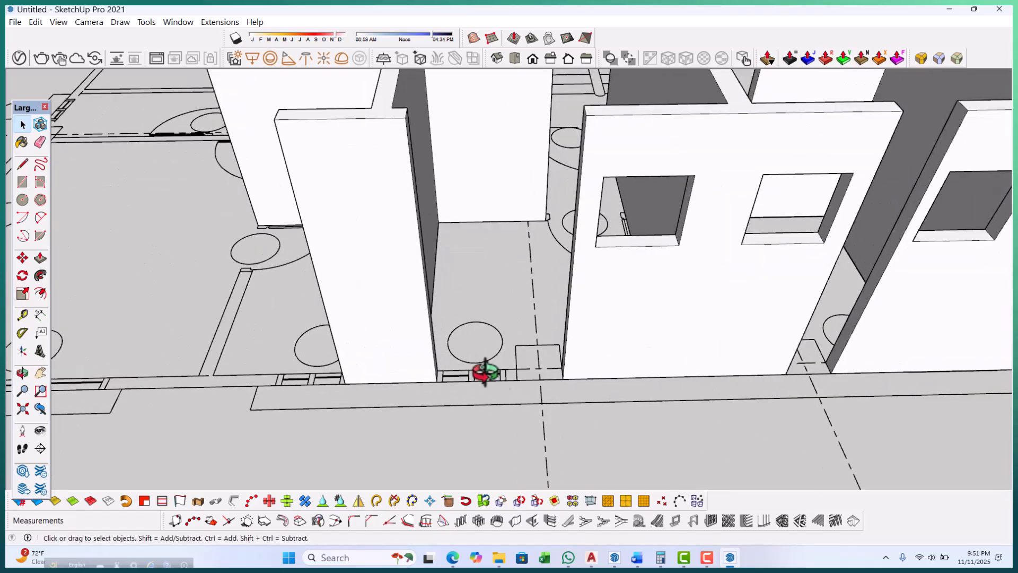
{"action": "scroll", "coordinate": [496, 376], "scroll_direction": "down", "scroll_amount": 3}
{"action": "middle_click_drag", "start_coordinate": [496, 377], "coordinate": [426, 371]}
{"action": "scroll", "coordinate": [429, 370], "scroll_direction": "up", "scroll_amount": 3}
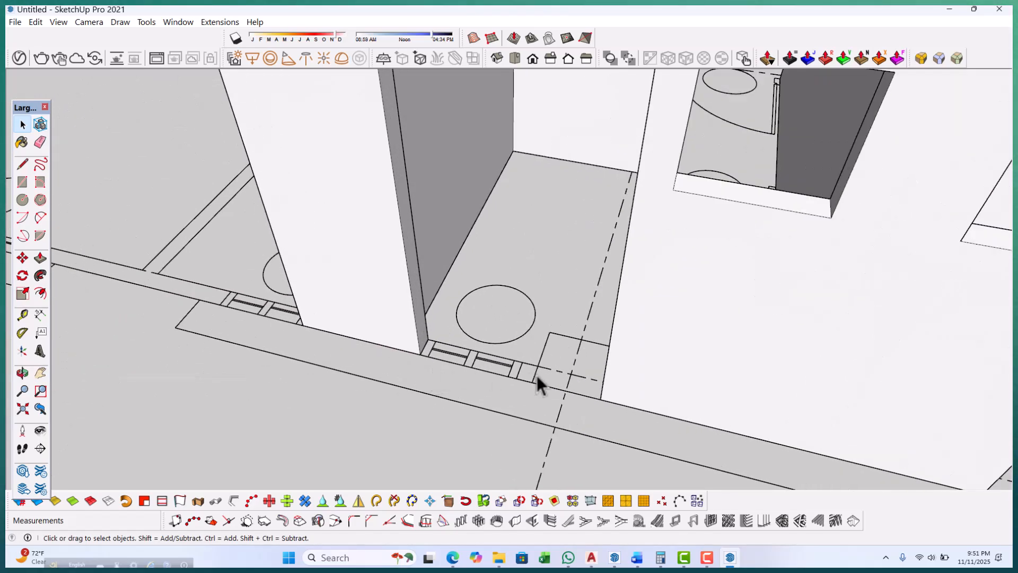
{"action": "key", "text": "r"}
{"action": "scroll", "coordinate": [530, 371], "scroll_direction": "up", "scroll_amount": 3}
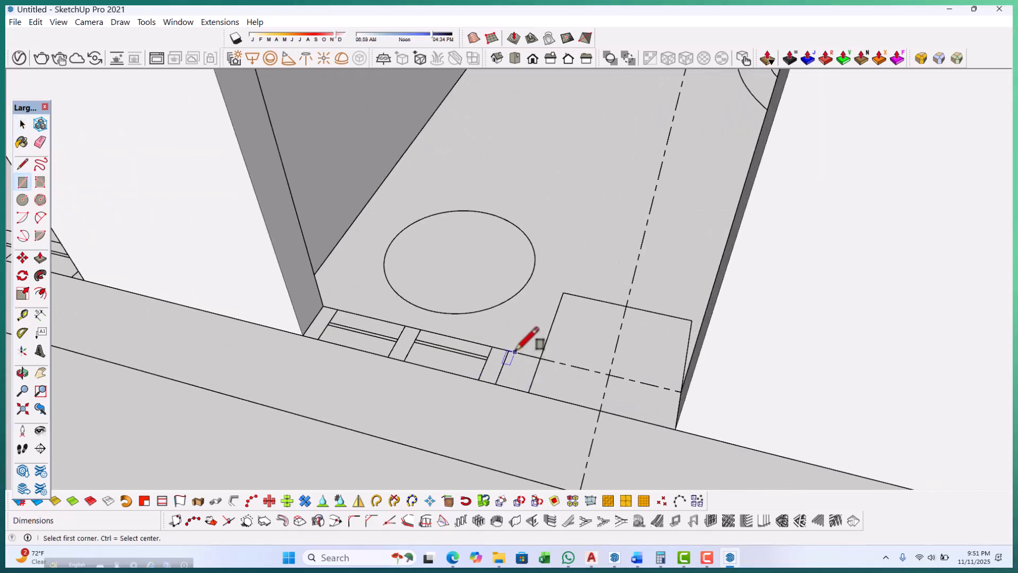
{"action": "left_click", "coordinate": [508, 351]}
{"action": "left_click", "coordinate": [529, 392]}
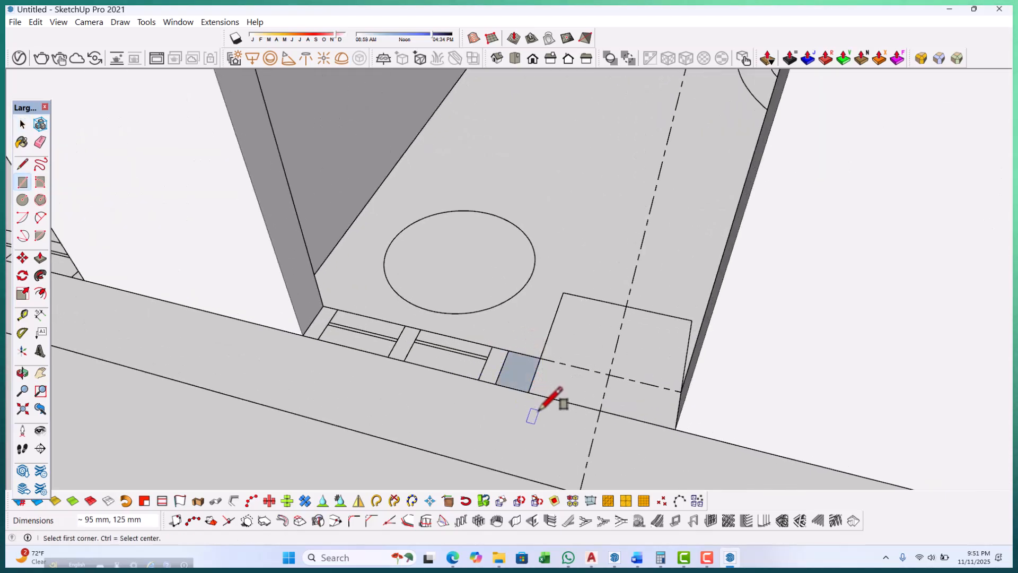
Pull the small rectangle up 1500 mm to form the wall piece beside the window.
{"action": "key", "text": "p"}
{"action": "left_click", "coordinate": [521, 377]}
{"action": "scroll", "coordinate": [521, 377], "scroll_direction": "down", "scroll_amount": 5}
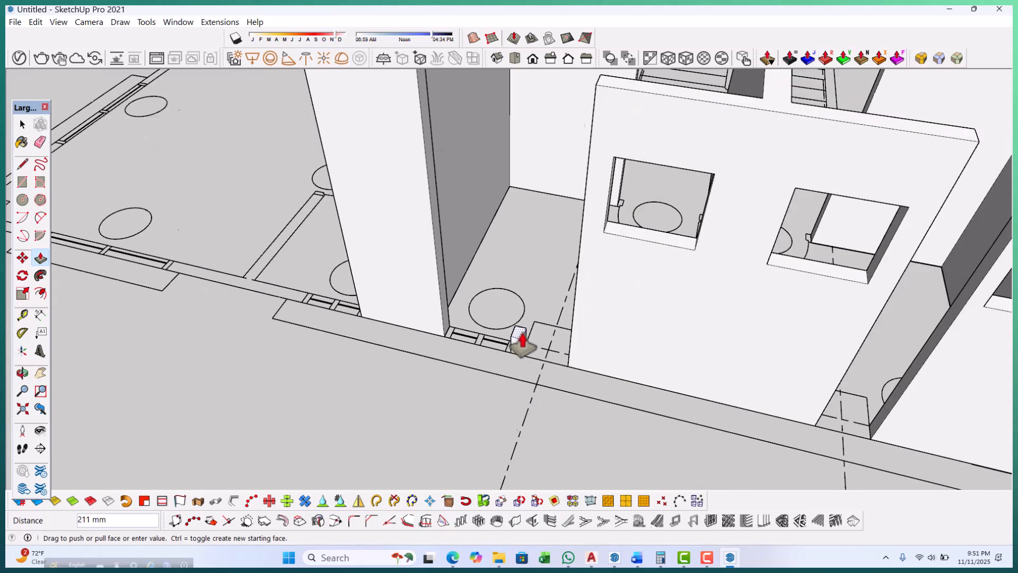
{"action": "type", "text": "1500"}
{"action": "key", "text": "Return"}
Extend the narrow wall piece upward by 600 mm to the neighbouring window's head and by 450 mm to the wall top.
{"action": "scroll", "coordinate": [522, 281], "scroll_direction": "up", "scroll_amount": 5}
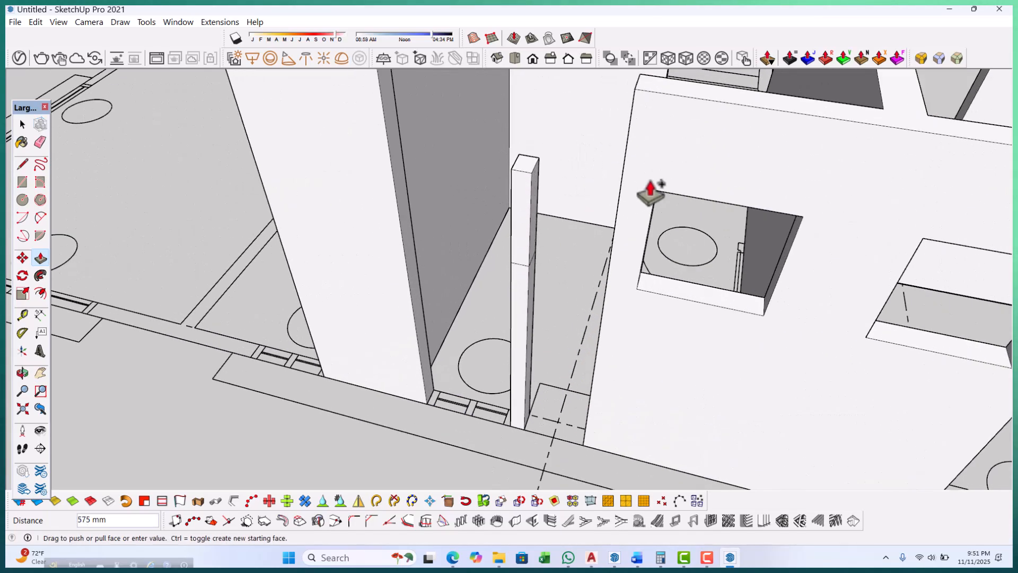
{"action": "left_click", "coordinate": [658, 193]}
{"action": "scroll", "coordinate": [562, 439], "scroll_direction": "down", "scroll_amount": 3}
{"action": "scroll", "coordinate": [540, 270], "scroll_direction": "up", "scroll_amount": 3}
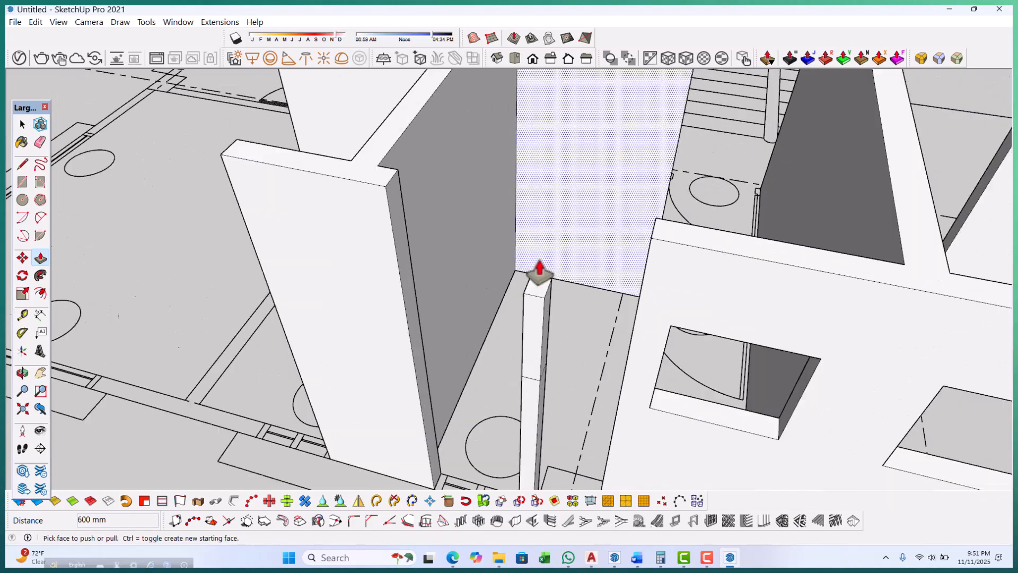
{"action": "left_click", "coordinate": [540, 284]}
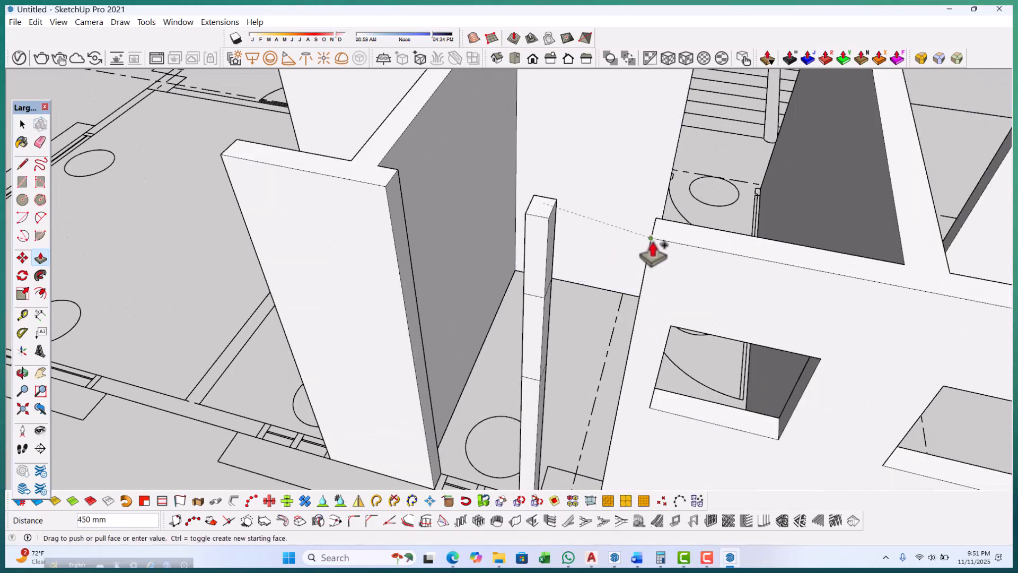
{"action": "left_click", "coordinate": [652, 246]}
Pull the side faces of the piece's lower and upper sections 600 mm across to the adjacent wall, closing below and above the window.
{"action": "scroll", "coordinate": [493, 405], "scroll_direction": "down", "scroll_amount": 3}
{"action": "scroll", "coordinate": [671, 415], "scroll_direction": "up", "scroll_amount": 2}
{"action": "scroll", "coordinate": [560, 408], "scroll_direction": "up", "scroll_amount": 2}
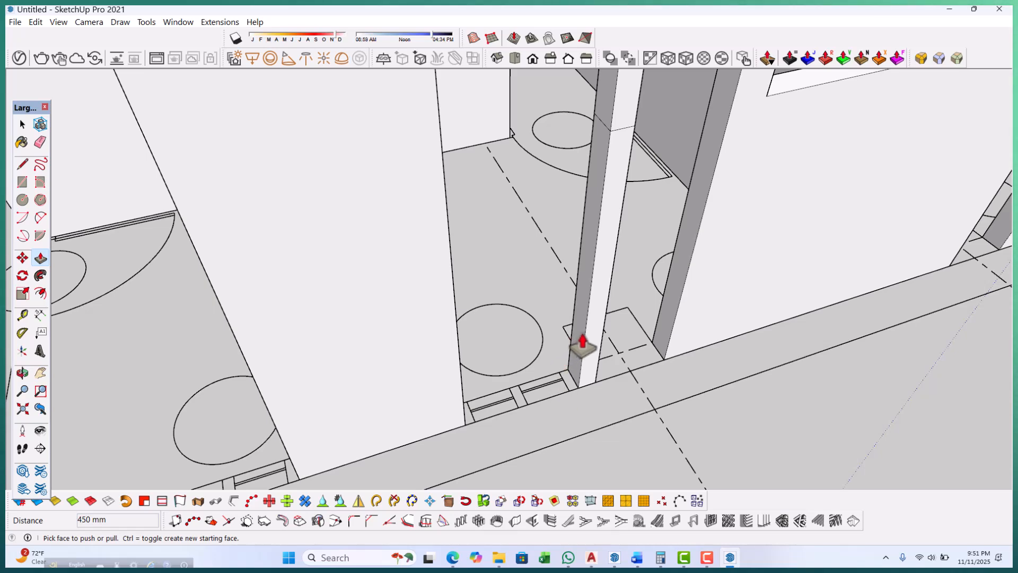
{"action": "left_click_drag", "start_coordinate": [579, 345], "coordinate": [467, 434]}
{"action": "scroll", "coordinate": [488, 441], "scroll_direction": "down", "scroll_amount": 4}
{"action": "scroll", "coordinate": [525, 318], "scroll_direction": "up", "scroll_amount": 3}
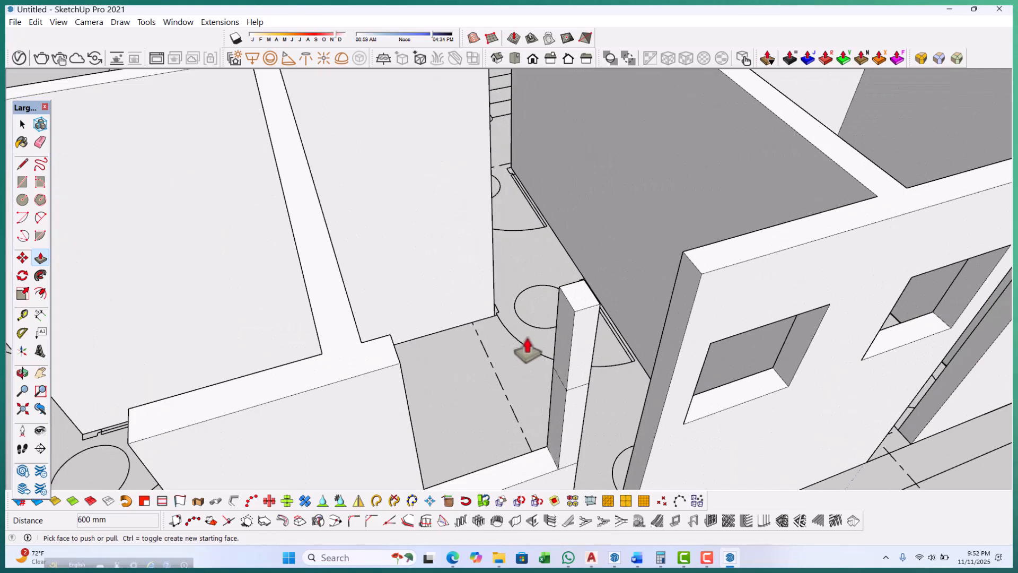
{"action": "scroll", "coordinate": [552, 350], "scroll_direction": "down", "scroll_amount": 3}
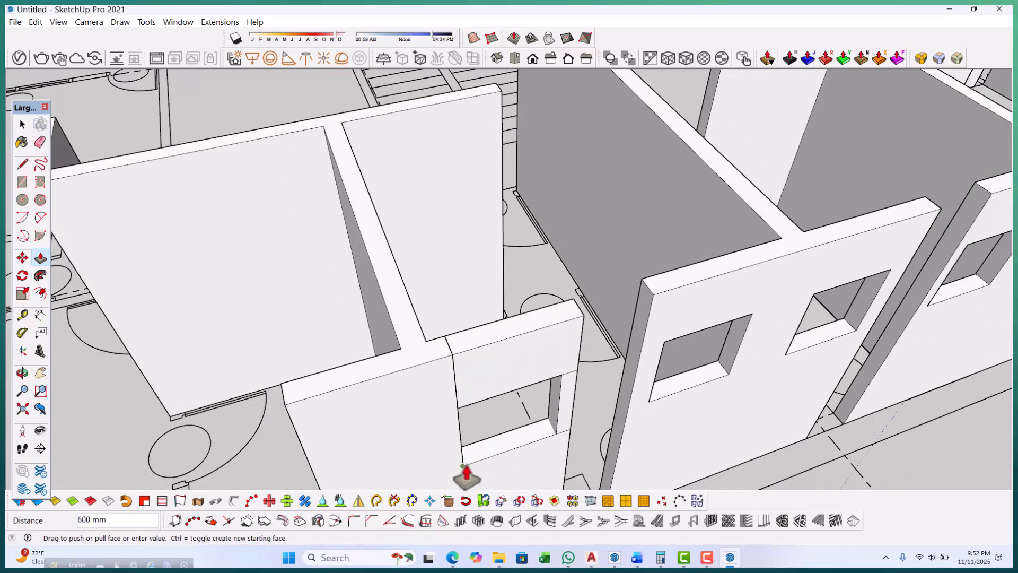
{"action": "scroll", "coordinate": [450, 432], "scroll_direction": "down", "scroll_amount": 3}
{"action": "scroll", "coordinate": [493, 432], "scroll_direction": "up", "scroll_amount": 5}
Erase the leftover seam lines on the outer face and top of the wall around the new window opening.
{"action": "key", "text": "space"}
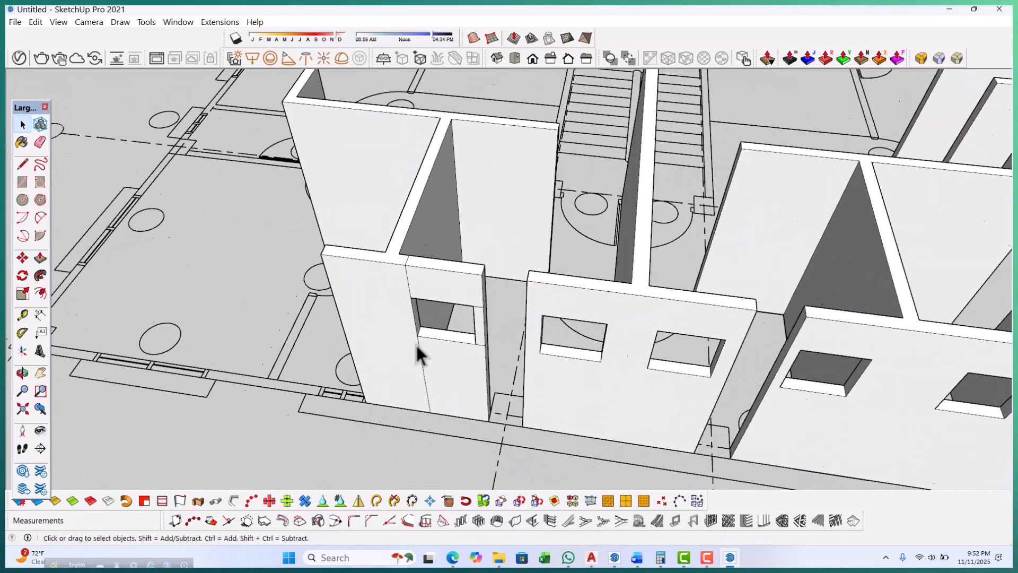
{"action": "scroll", "coordinate": [413, 259], "scroll_direction": "up", "scroll_amount": 3}
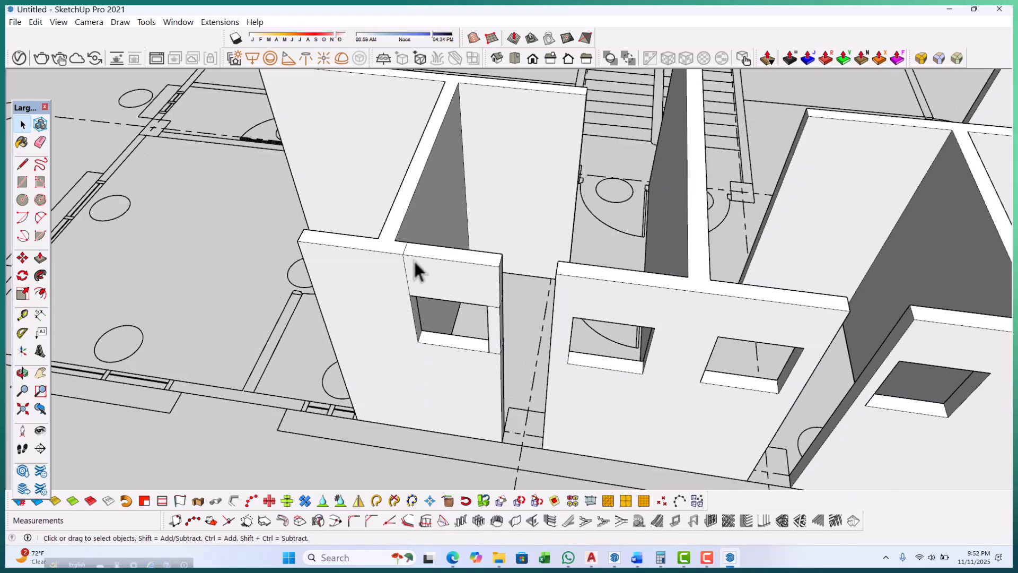
{"action": "scroll", "coordinate": [480, 329], "scroll_direction": "up", "scroll_amount": 2}
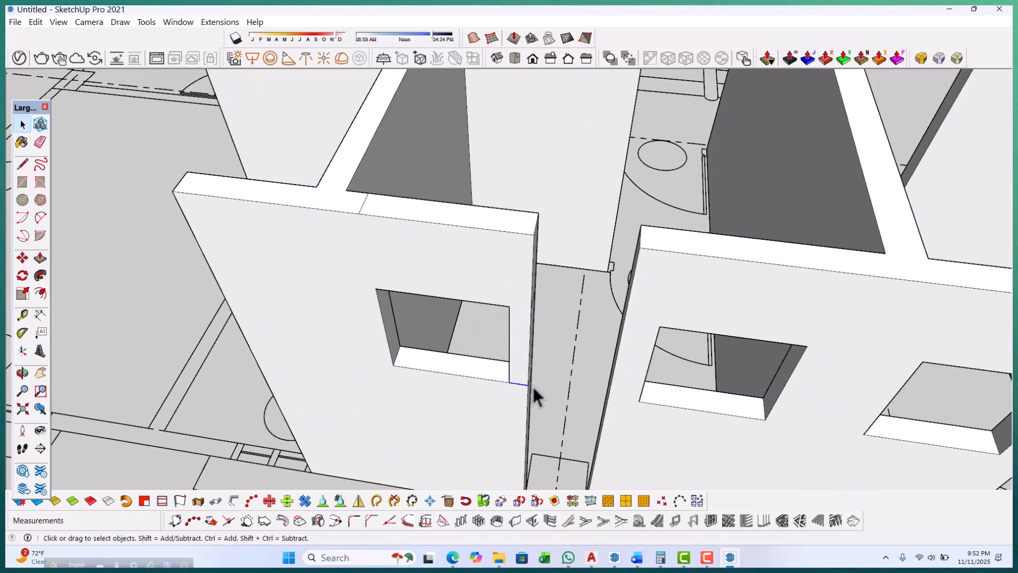
{"action": "scroll", "coordinate": [523, 384], "scroll_direction": "down", "scroll_amount": 3}
{"action": "scroll", "coordinate": [414, 302], "scroll_direction": "up", "scroll_amount": 4}
{"action": "middle_click_drag", "start_coordinate": [417, 323], "coordinate": [301, 294]}
{"action": "scroll", "coordinate": [351, 313], "scroll_direction": "up", "scroll_amount": 2}
{"action": "scroll", "coordinate": [321, 223], "scroll_direction": "up", "scroll_amount": 2}
{"action": "left_click", "coordinate": [315, 207]}
{"action": "key", "text": "Delete"}
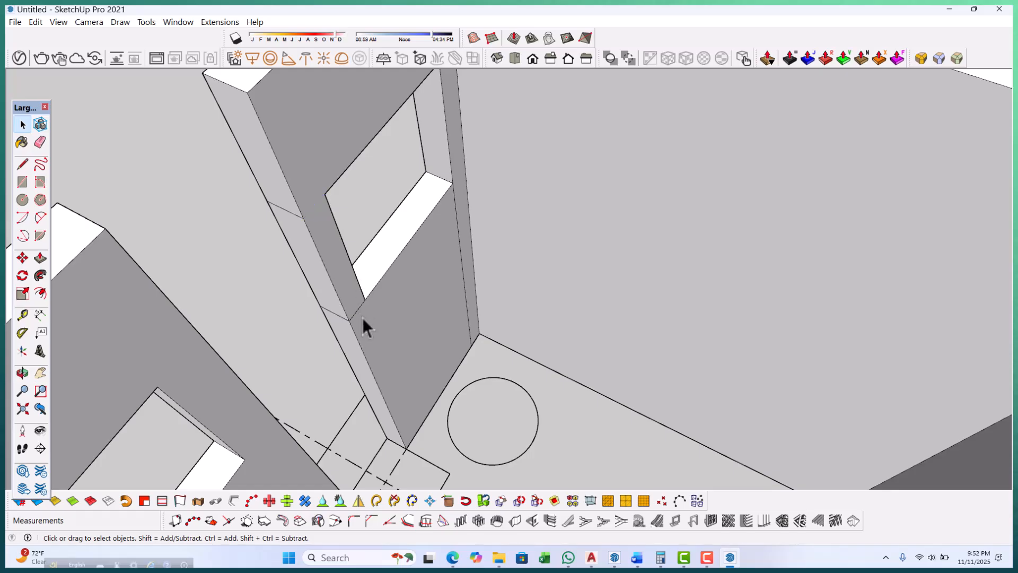
Erase the remaining seam lines on the wall's inner face beside and below the window opening.
{"action": "left_click", "coordinate": [358, 313]}
{"action": "middle_click_drag", "start_coordinate": [377, 327], "coordinate": [486, 255]}
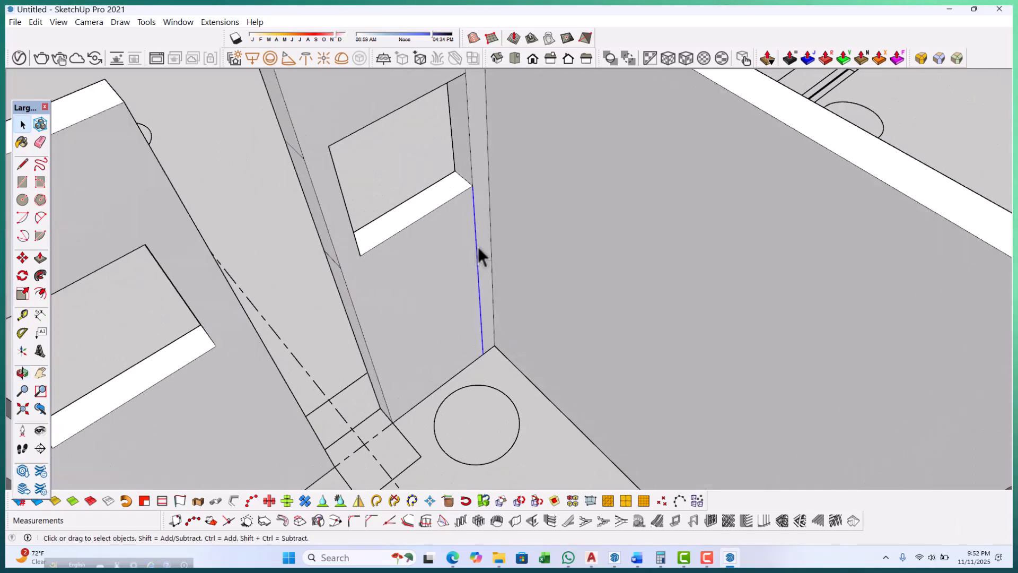
{"action": "scroll", "coordinate": [476, 246], "scroll_direction": "down", "scroll_amount": 4}
{"action": "scroll", "coordinate": [488, 204], "scroll_direction": "up", "scroll_amount": 3}
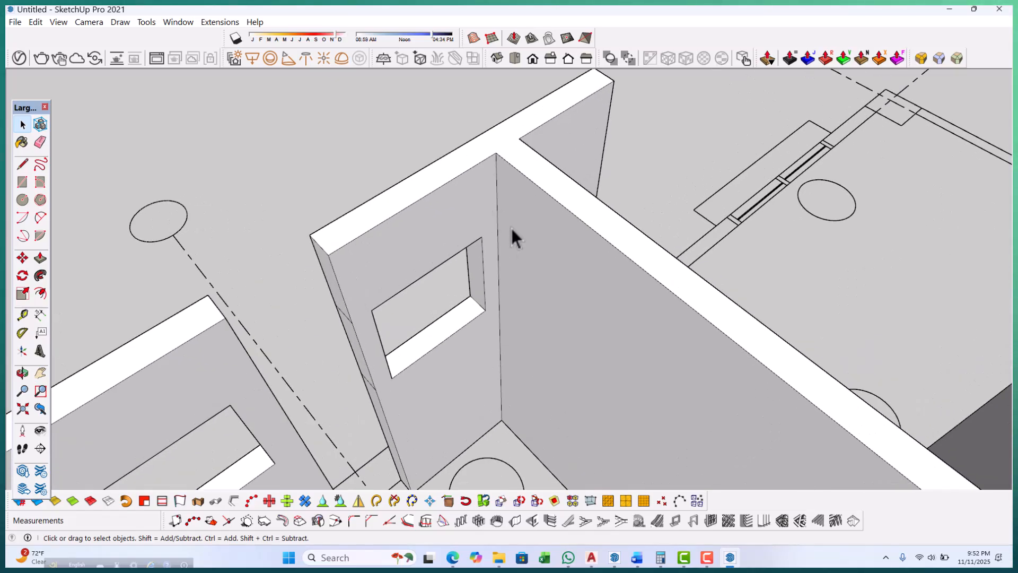
Trace the next outer wall segment from the large window symbol's end along the outer edge and across to the small window symbol.
{"action": "scroll", "coordinate": [524, 254], "scroll_direction": "down", "scroll_amount": 5}
{"action": "middle_click_drag", "start_coordinate": [529, 268], "coordinate": [698, 302]}
{"action": "middle_click_drag", "start_coordinate": [535, 339], "coordinate": [643, 325]}
{"action": "middle_click_drag", "start_coordinate": [482, 331], "coordinate": [738, 329]}
{"action": "scroll", "coordinate": [588, 380], "scroll_direction": "up", "scroll_amount": 3}
{"action": "scroll", "coordinate": [743, 335], "scroll_direction": "down", "scroll_amount": 3}
{"action": "scroll", "coordinate": [533, 365], "scroll_direction": "up", "scroll_amount": 4}
{"action": "scroll", "coordinate": [566, 387], "scroll_direction": "down", "scroll_amount": 5}
{"action": "middle_click_drag", "start_coordinate": [609, 356], "coordinate": [504, 415]}
{"action": "scroll", "coordinate": [444, 436], "scroll_direction": "up", "scroll_amount": 2}
{"action": "scroll", "coordinate": [444, 430], "scroll_direction": "up", "scroll_amount": 2}
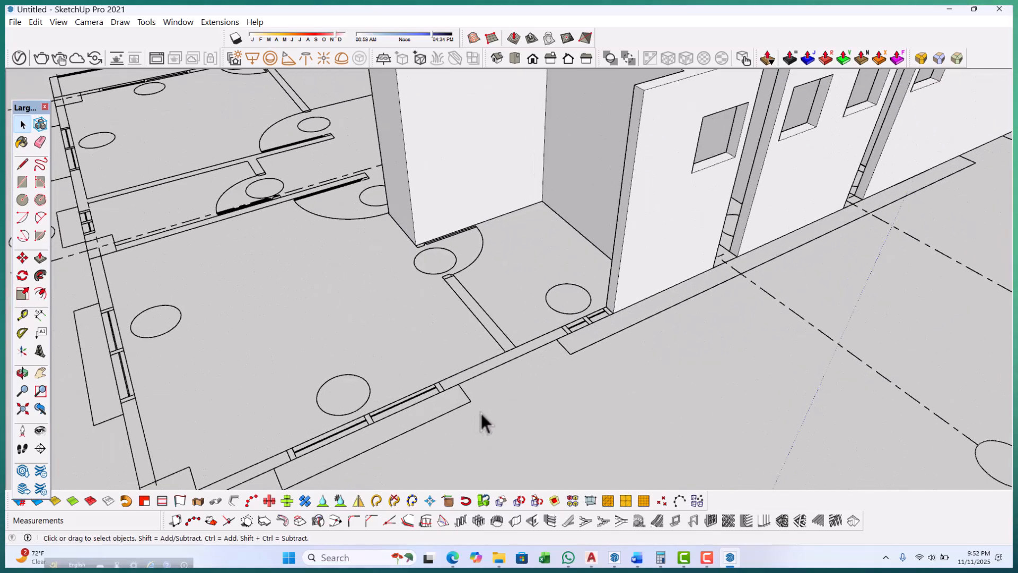
{"action": "key", "text": "l"}
{"action": "scroll", "coordinate": [435, 377], "scroll_direction": "up", "scroll_amount": 3}
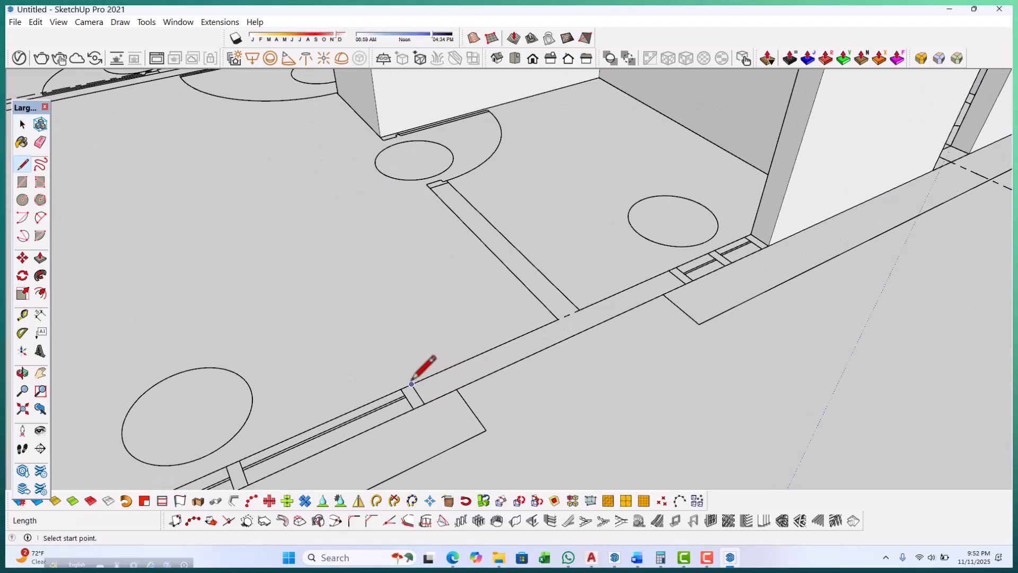
{"action": "left_click", "coordinate": [412, 384]}
{"action": "scroll", "coordinate": [434, 406], "scroll_direction": "down", "scroll_amount": 2}
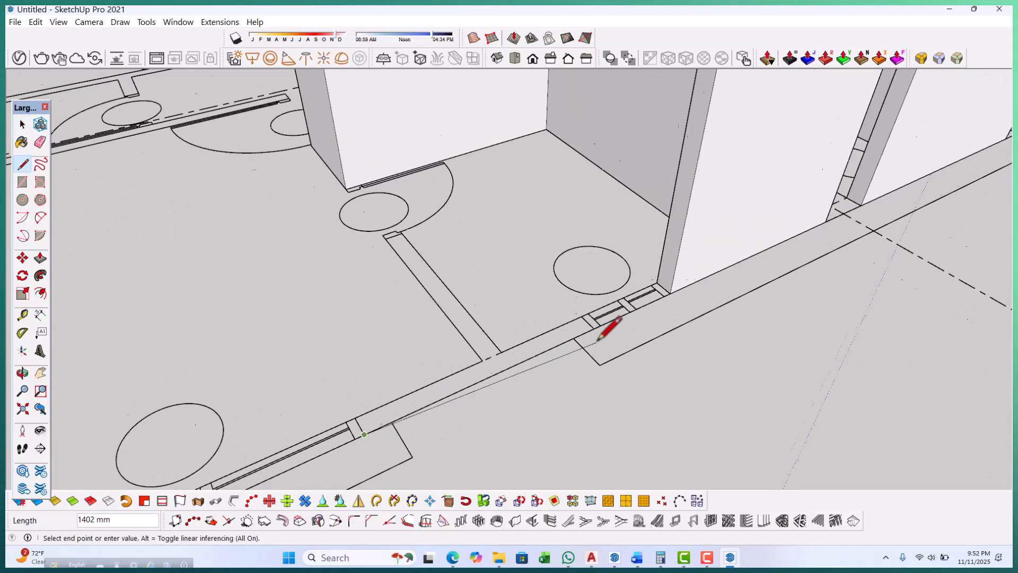
{"action": "scroll", "coordinate": [598, 341], "scroll_direction": "up", "scroll_amount": 6}
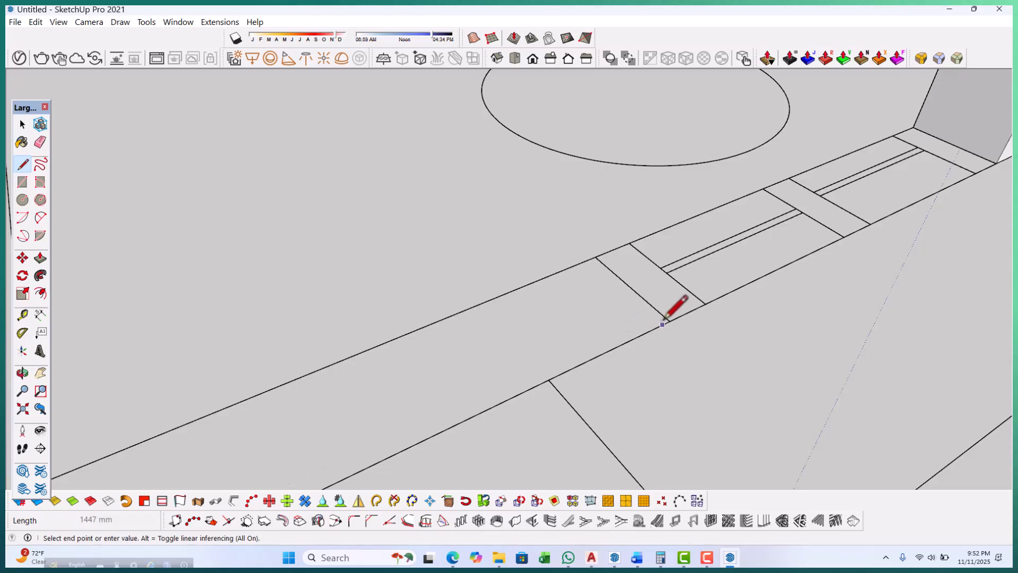
{"action": "left_click", "coordinate": [595, 256]}
Trace back along the wall's inner edge and around the partition to its door end, closing the outline at the large window symbol.
{"action": "scroll", "coordinate": [636, 260], "scroll_direction": "down", "scroll_amount": 4}
{"action": "scroll", "coordinate": [552, 309], "scroll_direction": "up", "scroll_amount": 3}
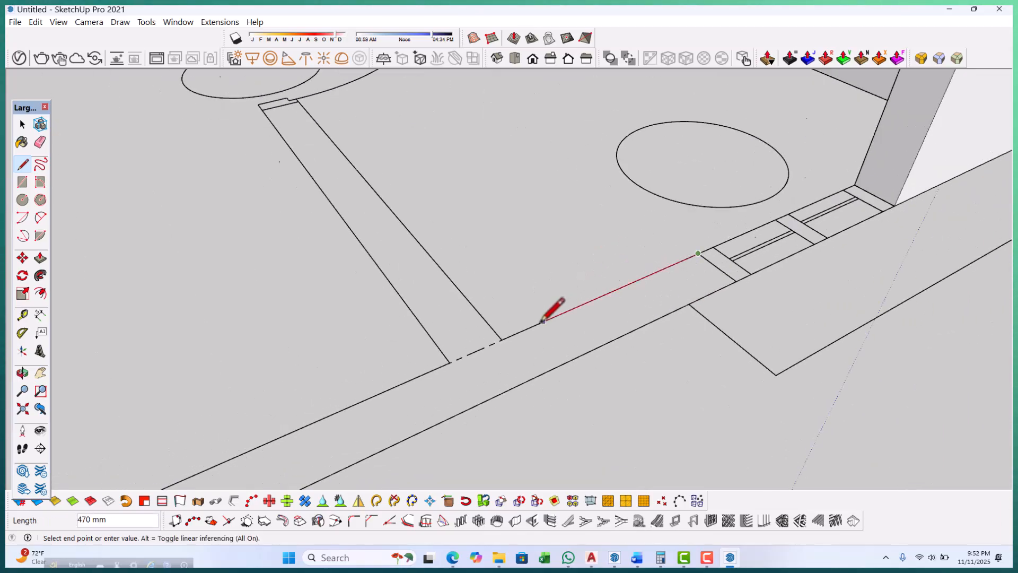
{"action": "scroll", "coordinate": [539, 387], "scroll_direction": "down", "scroll_amount": 3}
{"action": "scroll", "coordinate": [439, 237], "scroll_direction": "up", "scroll_amount": 6}
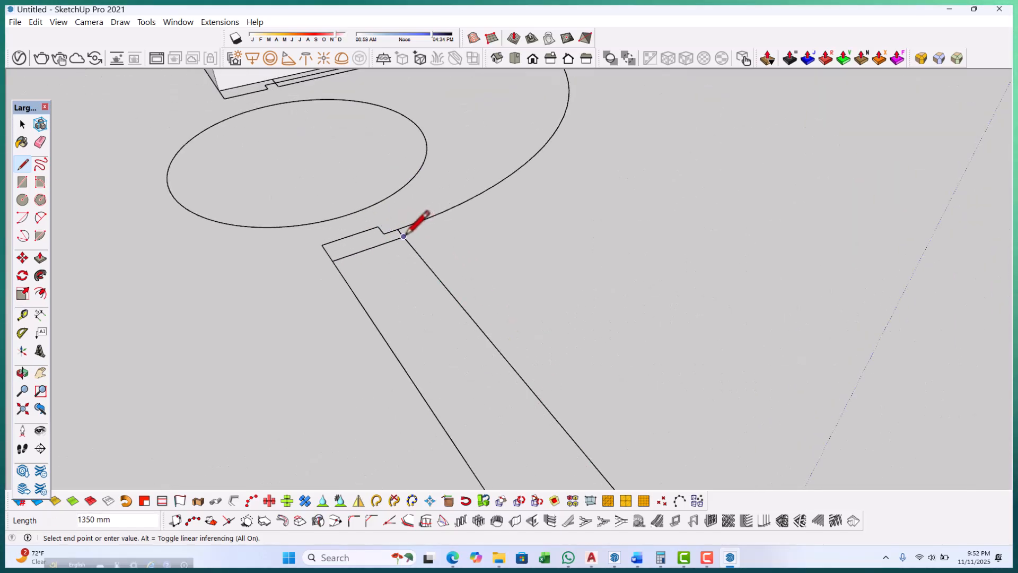
{"action": "scroll", "coordinate": [352, 202], "scroll_direction": "down", "scroll_amount": 4}
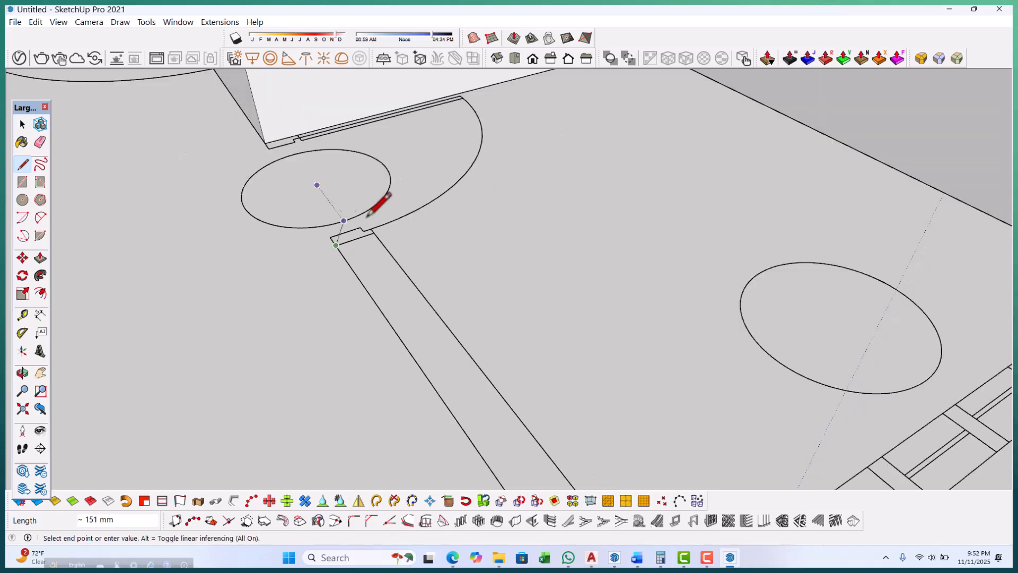
{"action": "scroll", "coordinate": [424, 297], "scroll_direction": "up", "scroll_amount": 2}
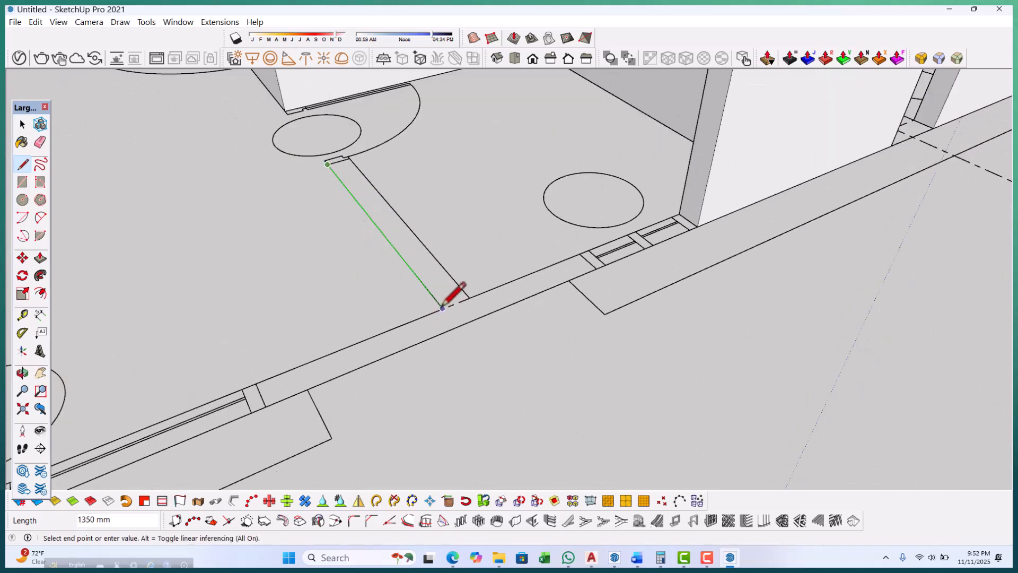
{"action": "scroll", "coordinate": [256, 383], "scroll_direction": "up", "scroll_amount": 2}
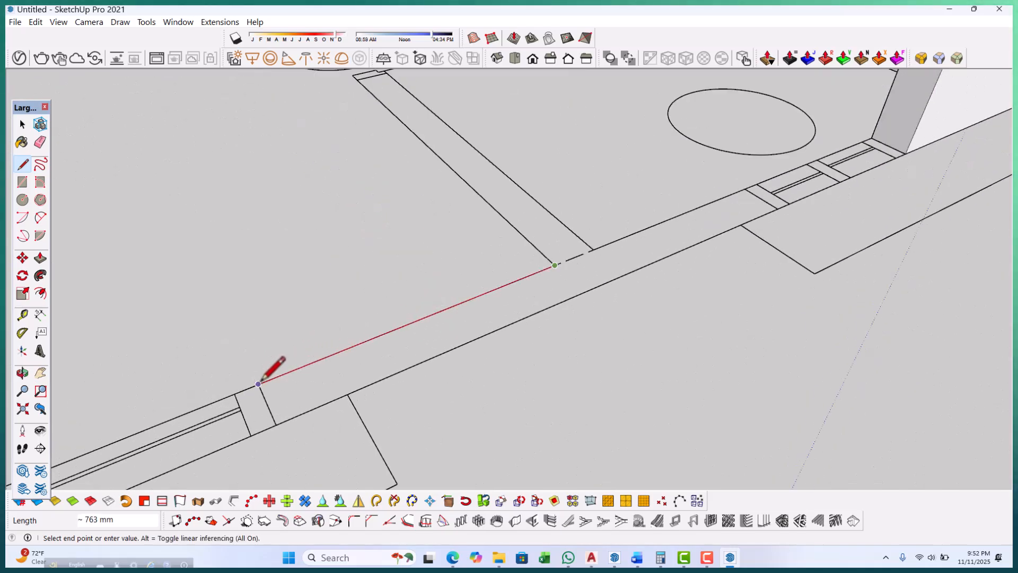
{"action": "scroll", "coordinate": [258, 382], "scroll_direction": "down", "scroll_amount": 5}
Pull the traced wall and partition face up 2550 mm, level with the top of the existing walls.
{"action": "key", "text": "space"}
{"action": "key", "text": "p"}
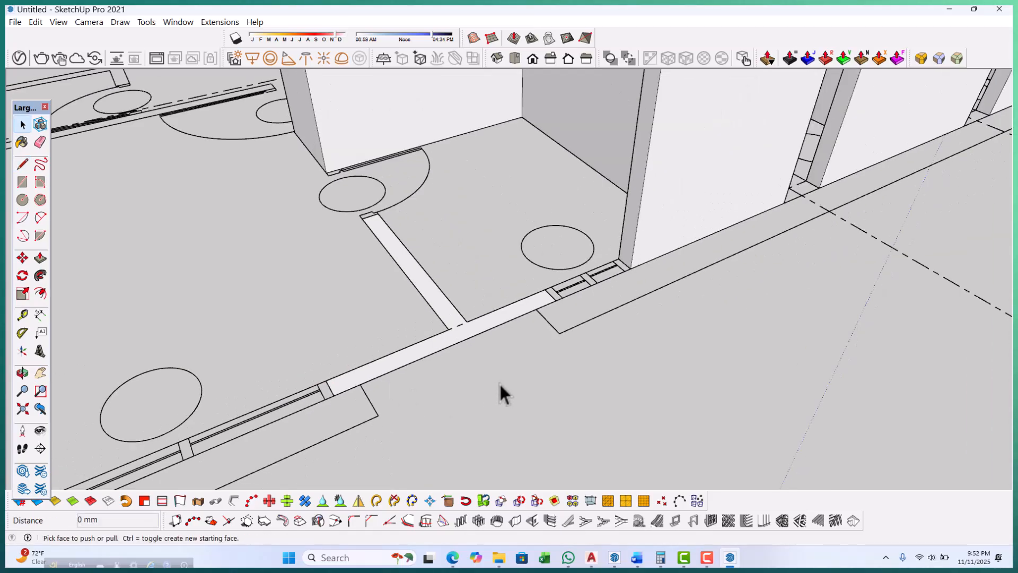
{"action": "scroll", "coordinate": [499, 384], "scroll_direction": "up", "scroll_amount": 2}
{"action": "left_click", "coordinate": [445, 333]}
{"action": "scroll", "coordinate": [432, 334], "scroll_direction": "down", "scroll_amount": 2}
{"action": "scroll", "coordinate": [431, 340], "scroll_direction": "down", "scroll_amount": 5}
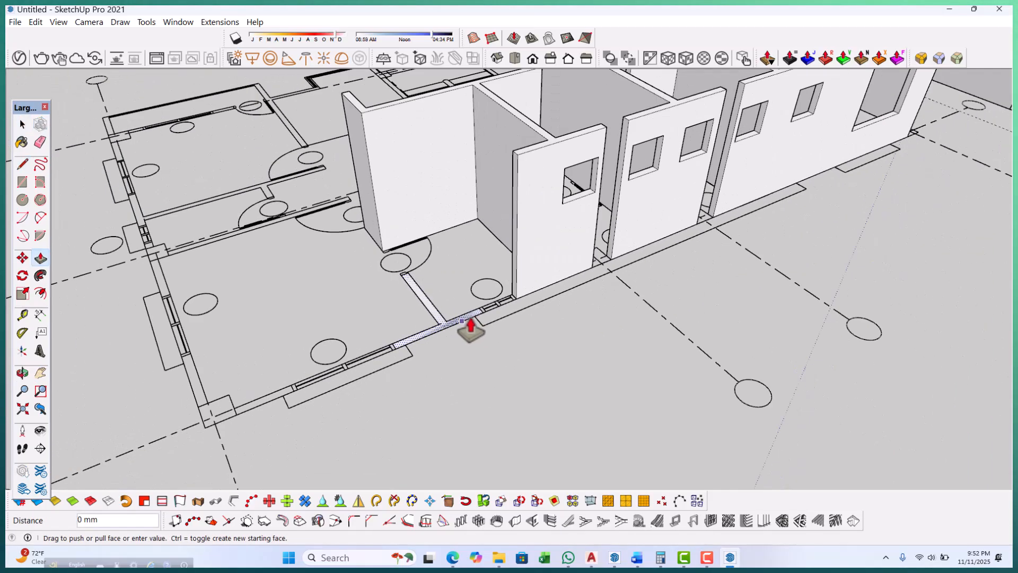
{"action": "scroll", "coordinate": [513, 226], "scroll_direction": "up", "scroll_amount": 2}
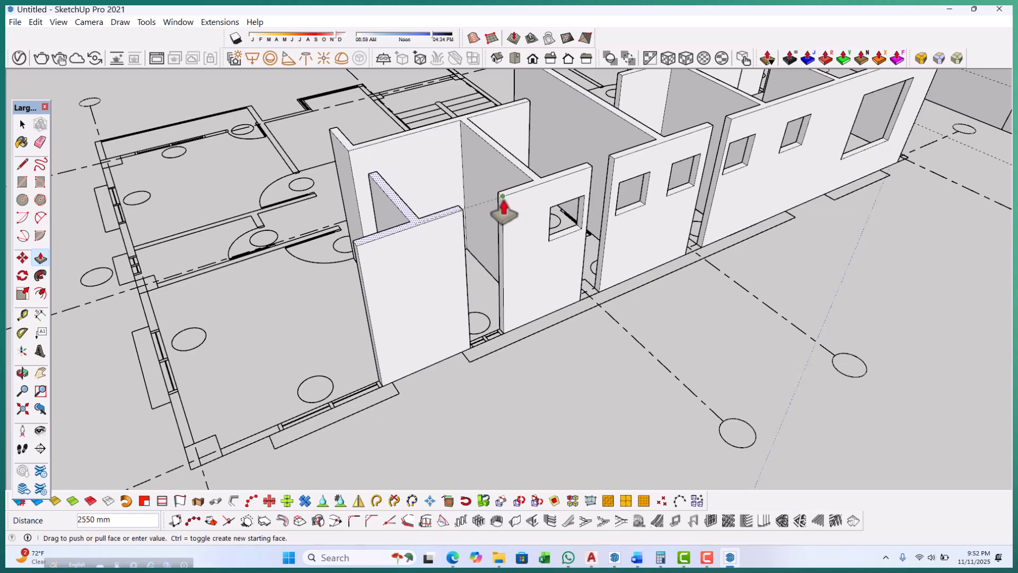
Draw a 600 by 125 mm rectangle over the small window symbol between the two walls.
{"action": "middle_click_drag", "start_coordinate": [629, 386], "coordinate": [373, 422]}
{"action": "key", "text": "space"}
{"action": "scroll", "coordinate": [425, 316], "scroll_direction": "up", "scroll_amount": 4}
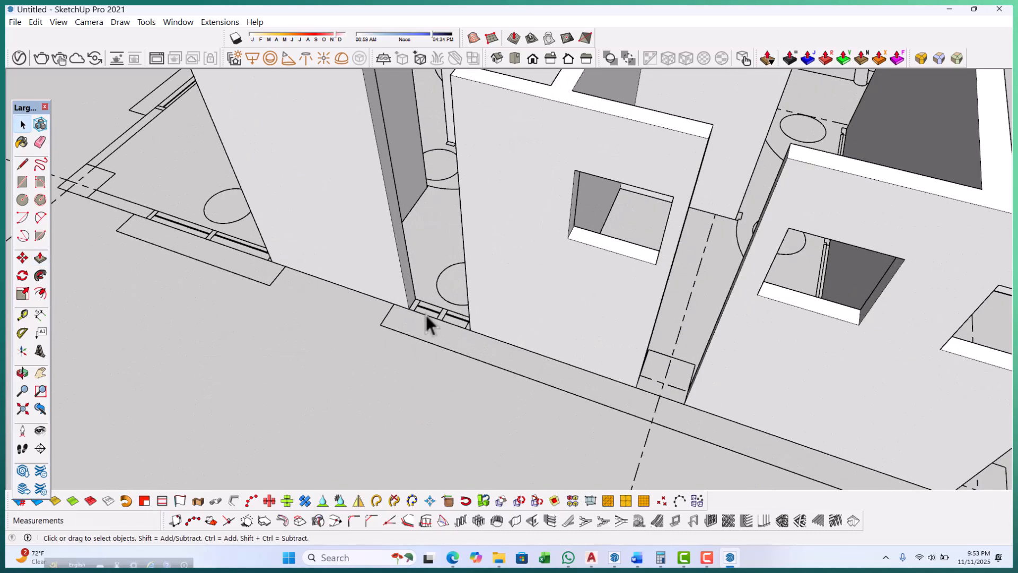
{"action": "key", "text": "r"}
{"action": "scroll", "coordinate": [431, 297], "scroll_direction": "up", "scroll_amount": 5}
{"action": "left_click", "coordinate": [408, 284]}
{"action": "left_click", "coordinate": [578, 379]}
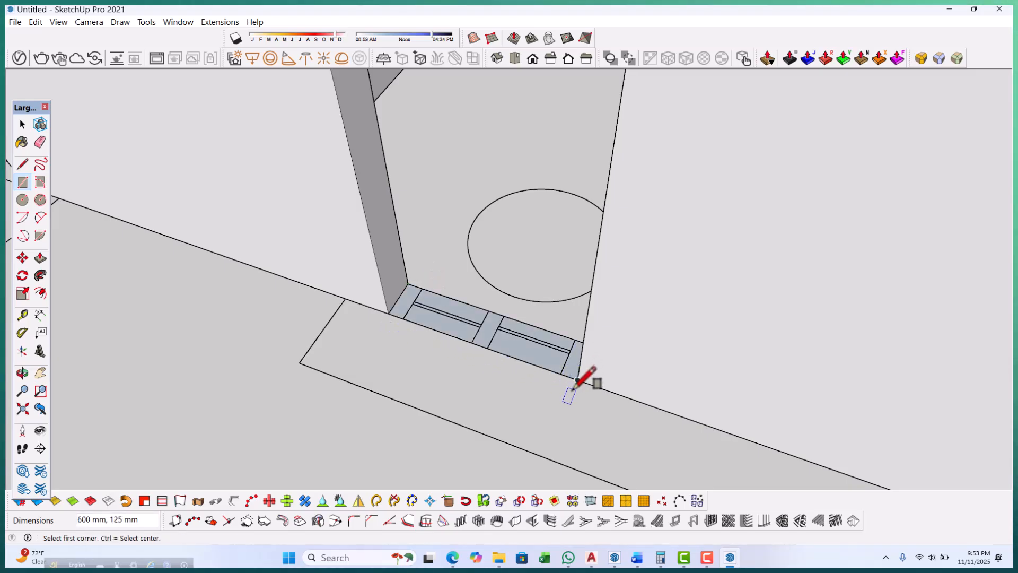
{"action": "key", "text": "p"}
{"action": "left_click", "coordinate": [534, 356]}
{"action": "scroll", "coordinate": [525, 324], "scroll_direction": "down", "scroll_amount": 5}
{"action": "left_click", "coordinate": [527, 324]}
{"action": "key", "text": "ctrl+z"}
Reverse the face of the rectangle covering the small window symbol.
{"action": "key", "text": "space"}
{"action": "scroll", "coordinate": [512, 326], "scroll_direction": "up", "scroll_amount": 2}
{"action": "scroll", "coordinate": [512, 326], "scroll_direction": "up", "scroll_amount": 2}
{"action": "right_click", "coordinate": [533, 335]}
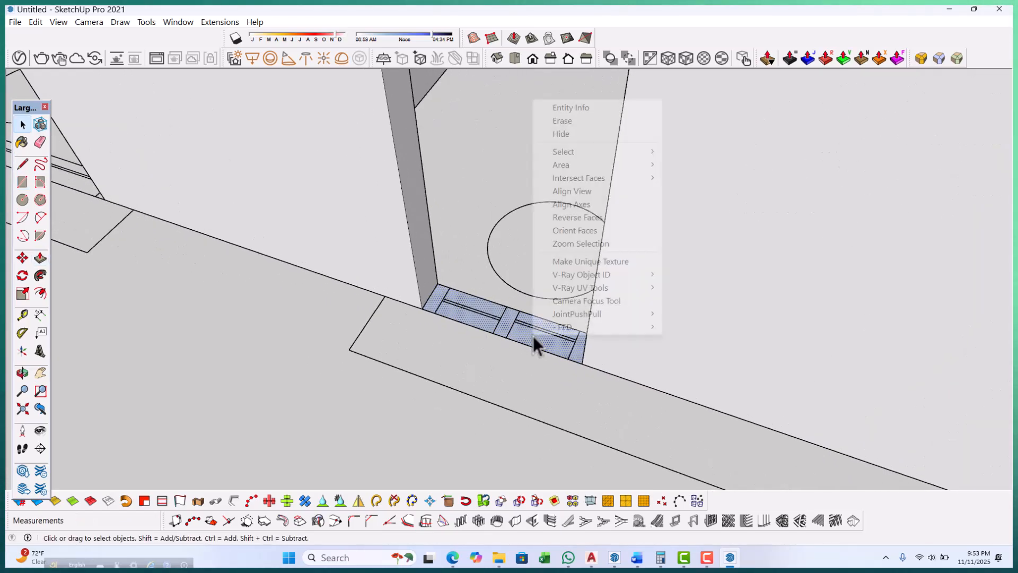
{"action": "left_click", "coordinate": [578, 217]}
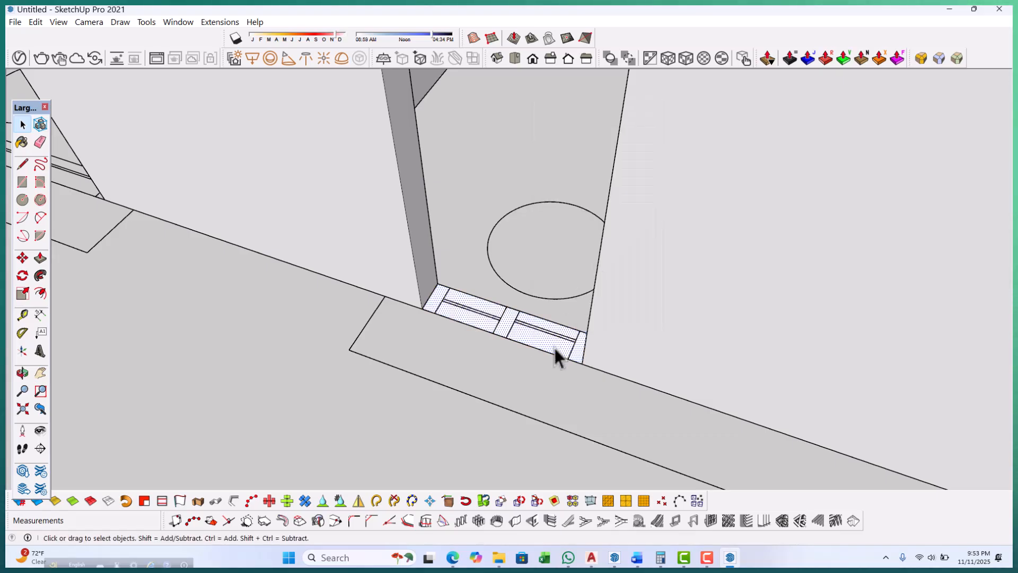
Pull the window rectangle up 1500 mm to form the wall below the opening.
{"action": "key", "text": "p"}
{"action": "scroll", "coordinate": [553, 346], "scroll_direction": "up", "scroll_amount": 1}
{"action": "scroll", "coordinate": [547, 350], "scroll_direction": "up", "scroll_amount": 1}
{"action": "double_click", "coordinate": [543, 350]}
{"action": "scroll", "coordinate": [530, 334], "scroll_direction": "down", "scroll_amount": 6}
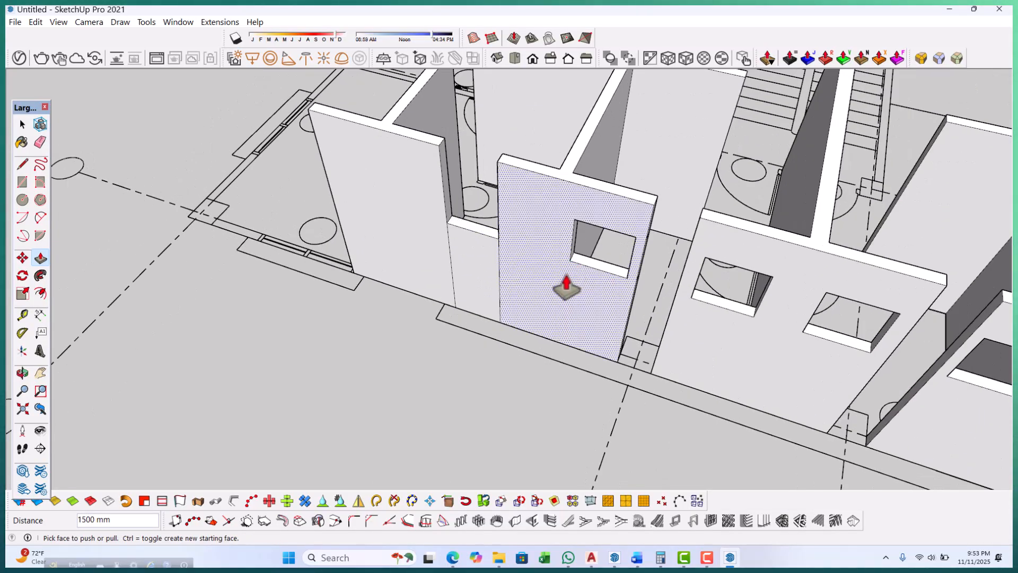
Add a new 600 mm section on top of the small window's sill wall, level with the neighbouring window's head.
{"action": "scroll", "coordinate": [485, 223], "scroll_direction": "up", "scroll_amount": 5}
{"action": "left_click", "coordinate": [474, 261]}
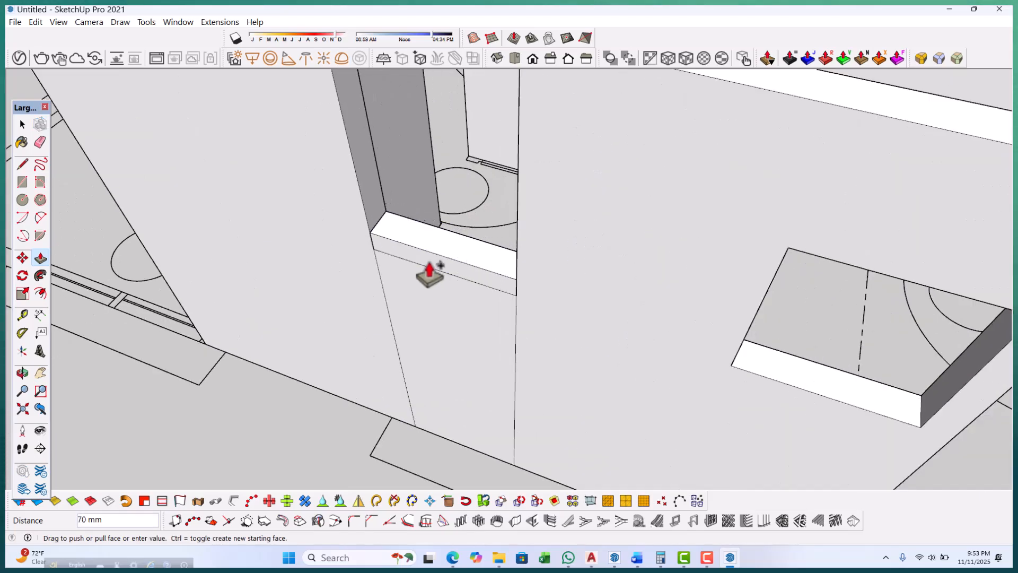
{"action": "scroll", "coordinate": [456, 271], "scroll_direction": "down", "scroll_amount": 4}
{"action": "left_click", "coordinate": [598, 263]}
{"action": "scroll", "coordinate": [428, 206], "scroll_direction": "up", "scroll_amount": 3}
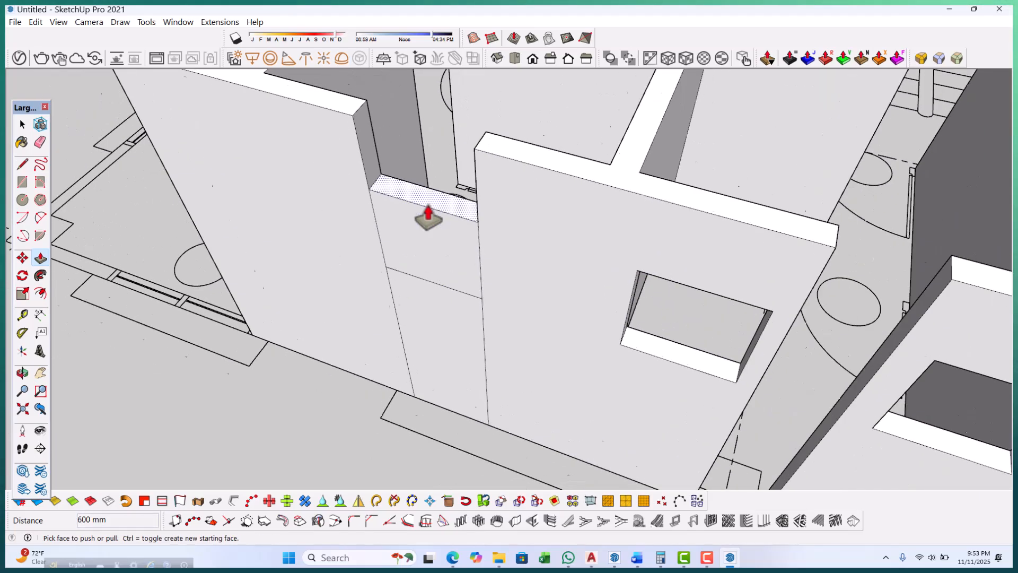
Extend the small window's infill wall as another new section up to the top of the adjacent walls.
{"action": "left_click", "coordinate": [438, 198]}
{"action": "left_click", "coordinate": [439, 186]}
{"action": "left_click", "coordinate": [439, 196]}
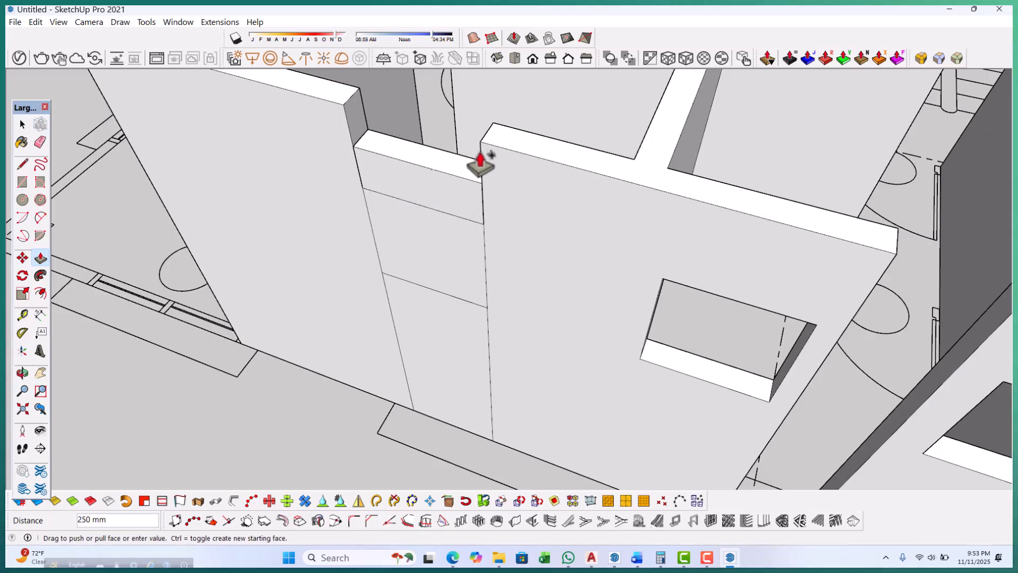
{"action": "left_click", "coordinate": [486, 154]}
Push the middle section of the infill through the wall thickness to open the small window.
{"action": "scroll", "coordinate": [251, 297], "scroll_direction": "down", "scroll_amount": 3}
{"action": "left_click", "coordinate": [390, 268]}
{"action": "scroll", "coordinate": [414, 220], "scroll_direction": "up", "scroll_amount": 2}
{"action": "left_click", "coordinate": [436, 164]}
{"action": "scroll", "coordinate": [546, 228], "scroll_direction": "down", "scroll_amount": 2}
Delete the vertical seam lines above and below the small window on the wall's outer face.
{"action": "key", "text": "space"}
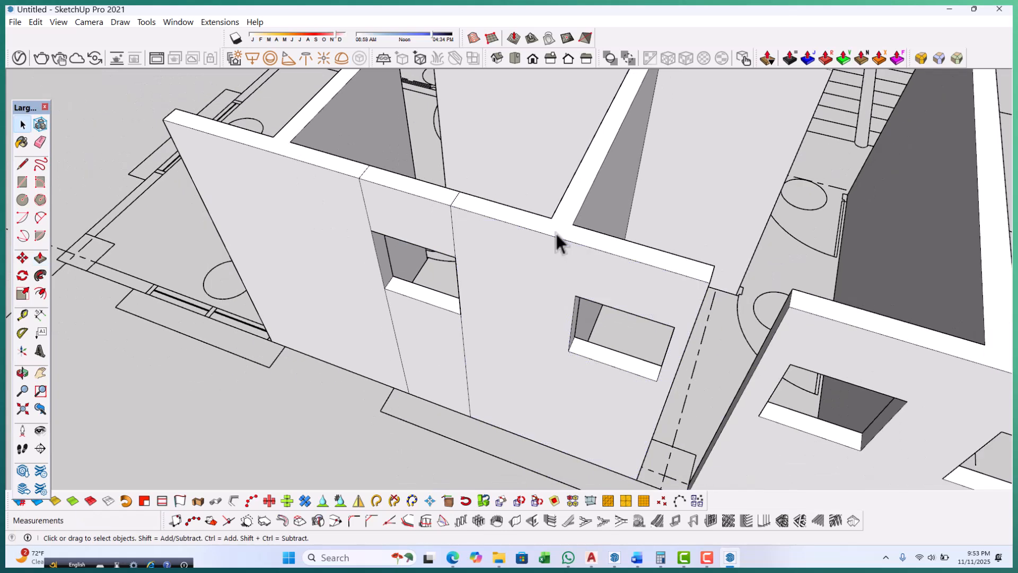
{"action": "scroll", "coordinate": [549, 231], "scroll_direction": "down", "scroll_amount": 3}
{"action": "middle_click_drag", "start_coordinate": [516, 342], "coordinate": [544, 305]}
{"action": "scroll", "coordinate": [541, 308], "scroll_direction": "up", "scroll_amount": 2}
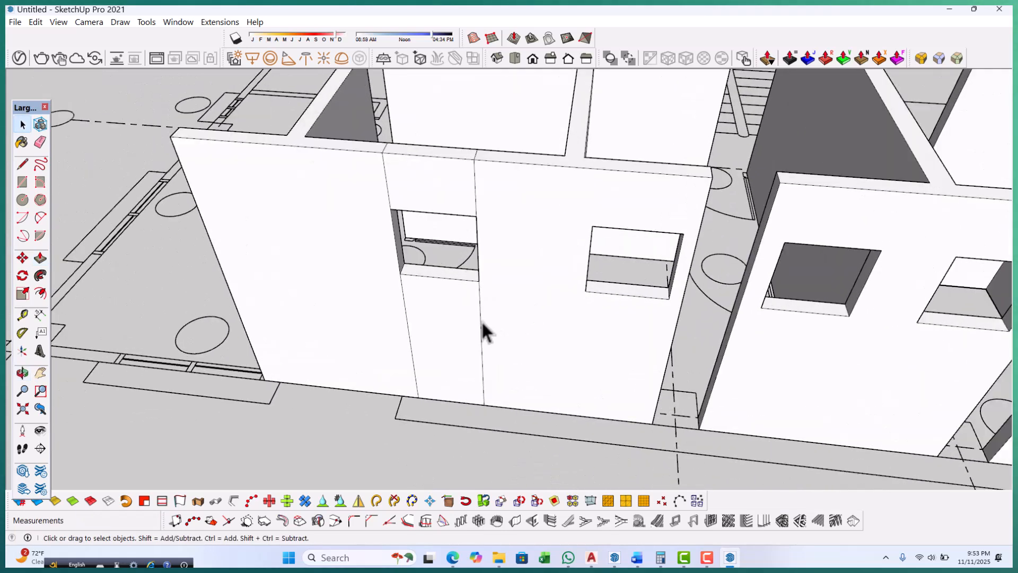
{"action": "left_click", "coordinate": [480, 320]}
{"action": "key", "text": "Delete"}
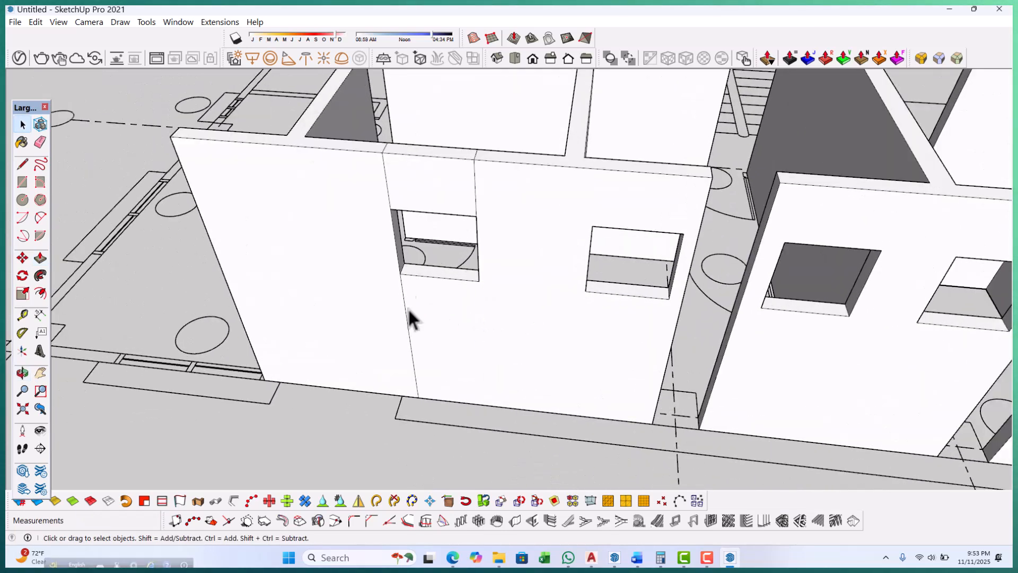
{"action": "left_click", "coordinate": [385, 182]}
{"action": "key", "text": "Delete"}
{"action": "left_click", "coordinate": [474, 175]}
{"action": "key", "text": "Delete"}
Delete the leftover seam lines around the small window on the wall's top and inner face.
{"action": "middle_click_drag", "start_coordinate": [527, 220], "coordinate": [489, 211]}
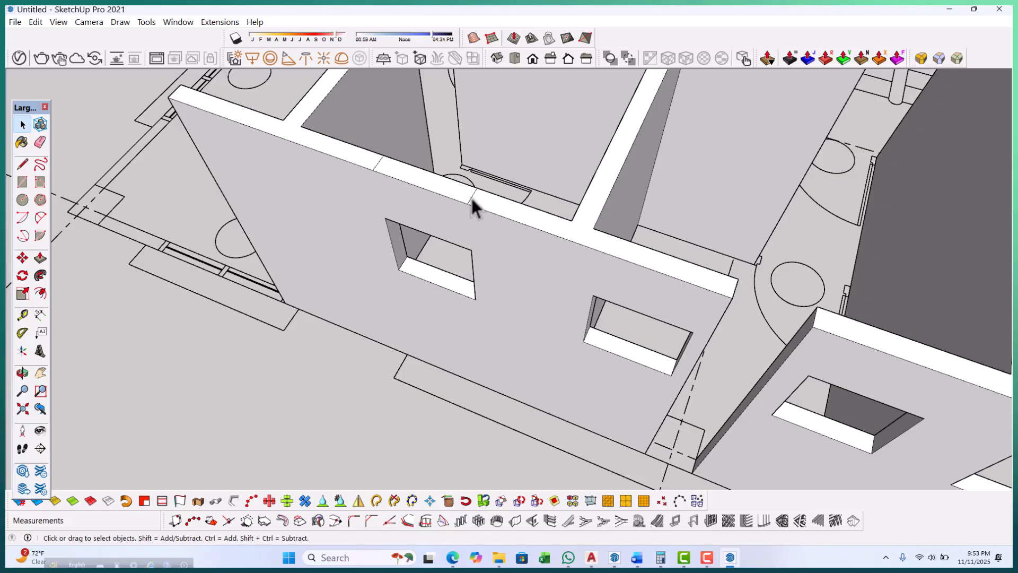
{"action": "middle_click_drag", "start_coordinate": [377, 170], "coordinate": [536, 185]}
{"action": "left_click", "coordinate": [548, 186]}
{"action": "key", "text": "Delete"}
{"action": "left_click", "coordinate": [638, 174]}
{"action": "key", "text": "Delete"}
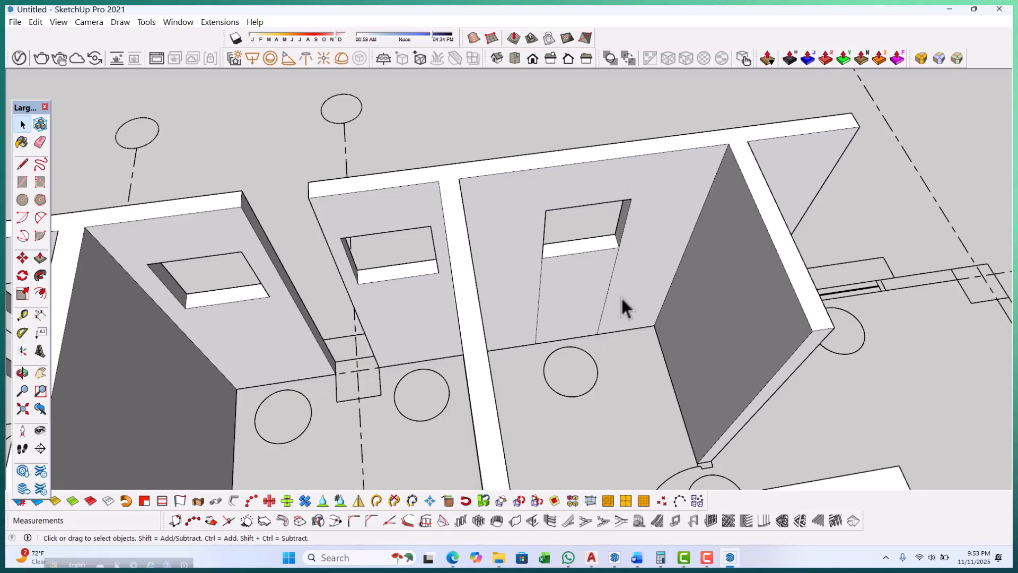
{"action": "left_click", "coordinate": [604, 304]}
{"action": "key", "text": "Delete"}
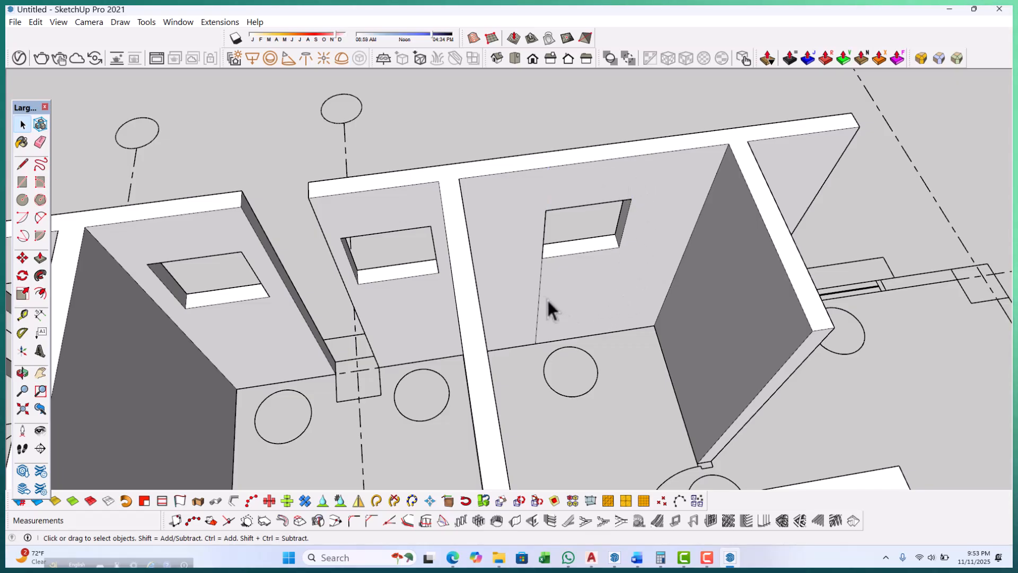
{"action": "left_click", "coordinate": [539, 297]}
Draw a rectangle over the outer wall strip between the large window symbol and the corner column.
{"action": "scroll", "coordinate": [573, 291], "scroll_direction": "down", "scroll_amount": 5}
{"action": "middle_click_drag", "start_coordinate": [782, 296], "coordinate": [524, 309]}
{"action": "scroll", "coordinate": [631, 338], "scroll_direction": "up", "scroll_amount": 4}
{"action": "scroll", "coordinate": [524, 309], "scroll_direction": "down", "scroll_amount": 2}
{"action": "scroll", "coordinate": [440, 367], "scroll_direction": "up", "scroll_amount": 4}
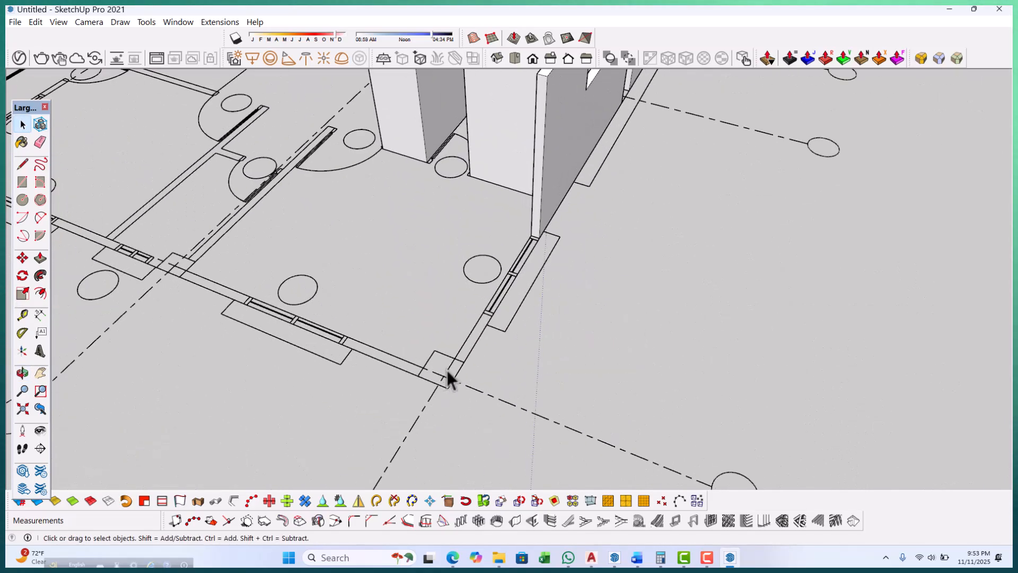
{"action": "key", "text": "t"}
{"action": "scroll", "coordinate": [494, 320], "scroll_direction": "up", "scroll_amount": 2}
{"action": "key", "text": "r"}
{"action": "scroll", "coordinate": [482, 318], "scroll_direction": "up", "scroll_amount": 3}
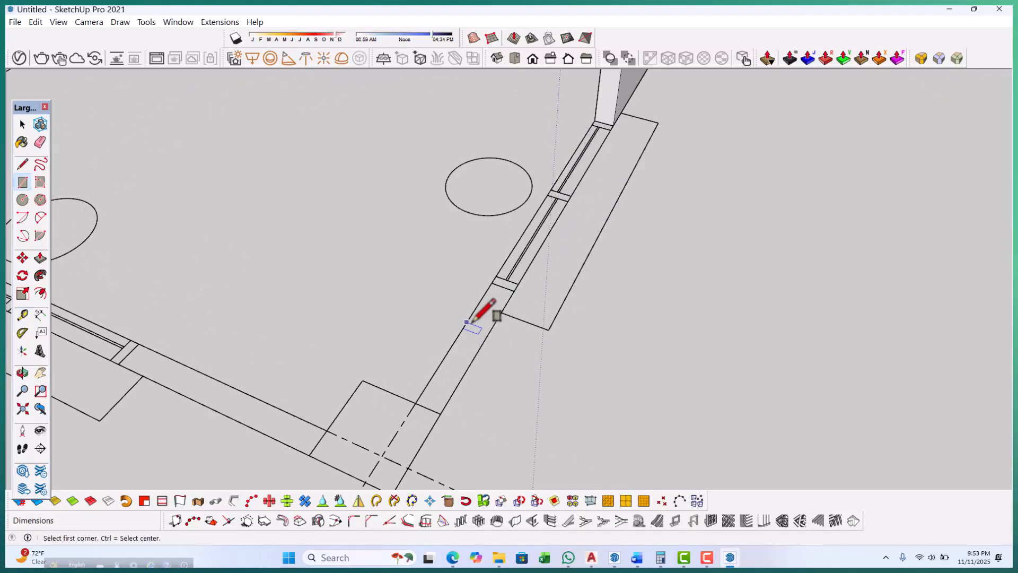
{"action": "left_click", "coordinate": [497, 269]}
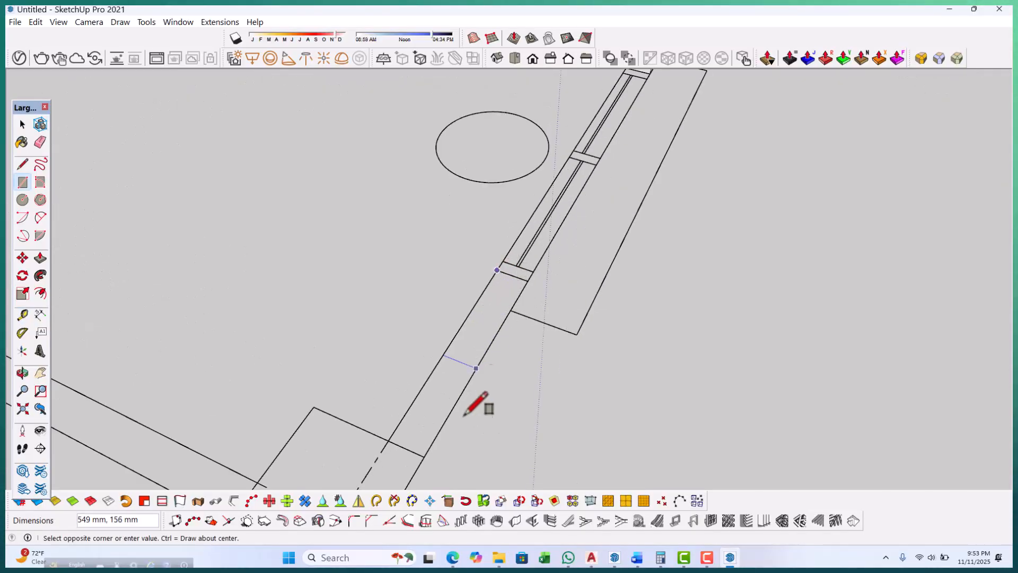
{"action": "left_click", "coordinate": [424, 456]}
Pull the wall rectangle beside the corner column up 750 mm, level with the existing large window's sill.
{"action": "key", "text": "p"}
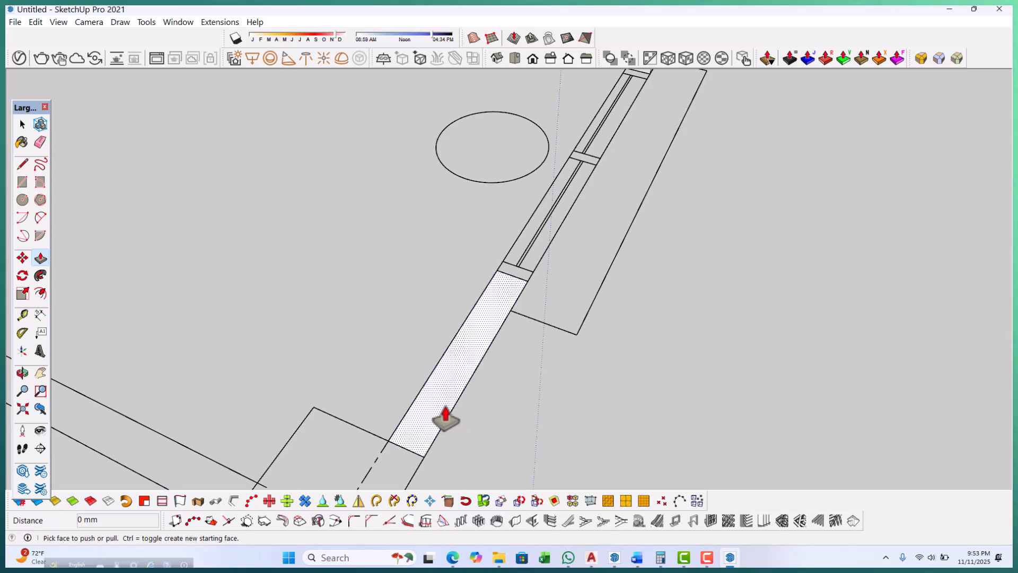
{"action": "left_click", "coordinate": [447, 423]}
{"action": "scroll", "coordinate": [433, 406], "scroll_direction": "down", "scroll_amount": 1}
{"action": "scroll", "coordinate": [435, 395], "scroll_direction": "down", "scroll_amount": 5}
{"action": "middle_click_drag", "start_coordinate": [507, 323], "coordinate": [456, 199]}
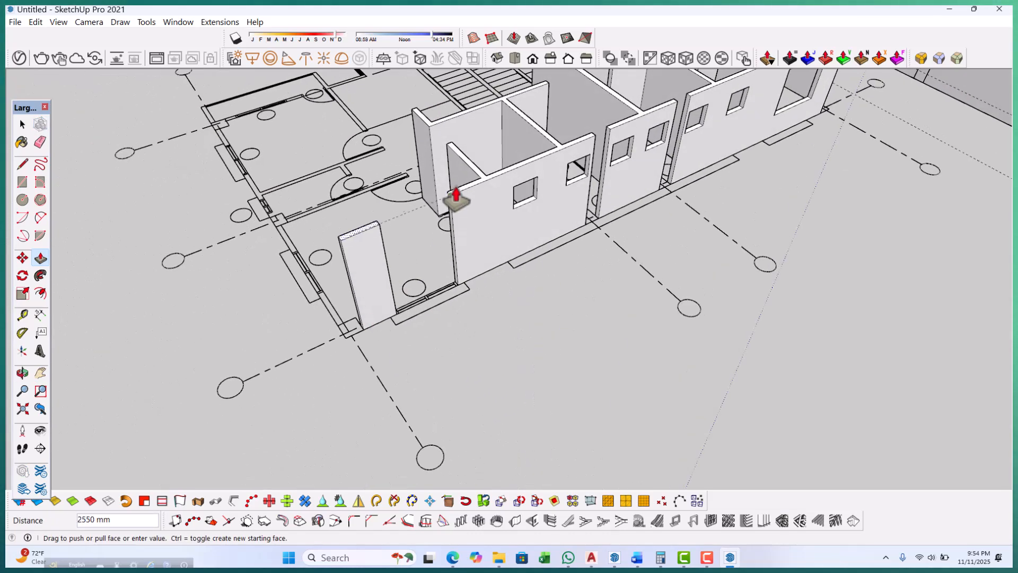
{"action": "scroll", "coordinate": [457, 200], "scroll_direction": "up", "scroll_amount": 2}
{"action": "scroll", "coordinate": [448, 225], "scroll_direction": "down", "scroll_amount": 3}
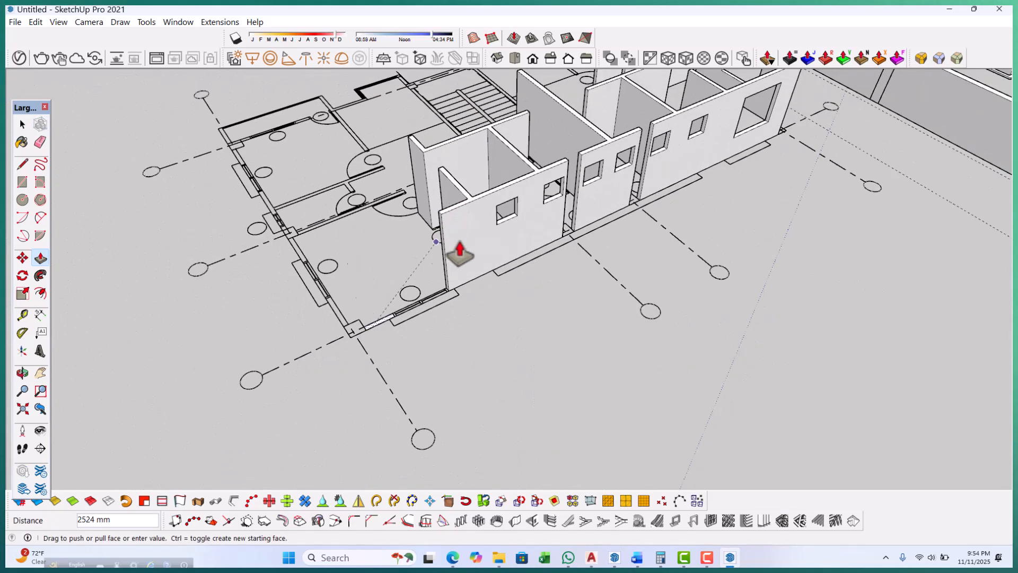
{"action": "scroll", "coordinate": [751, 108], "scroll_direction": "up", "scroll_amount": 2}
{"action": "left_click", "coordinate": [735, 159]}
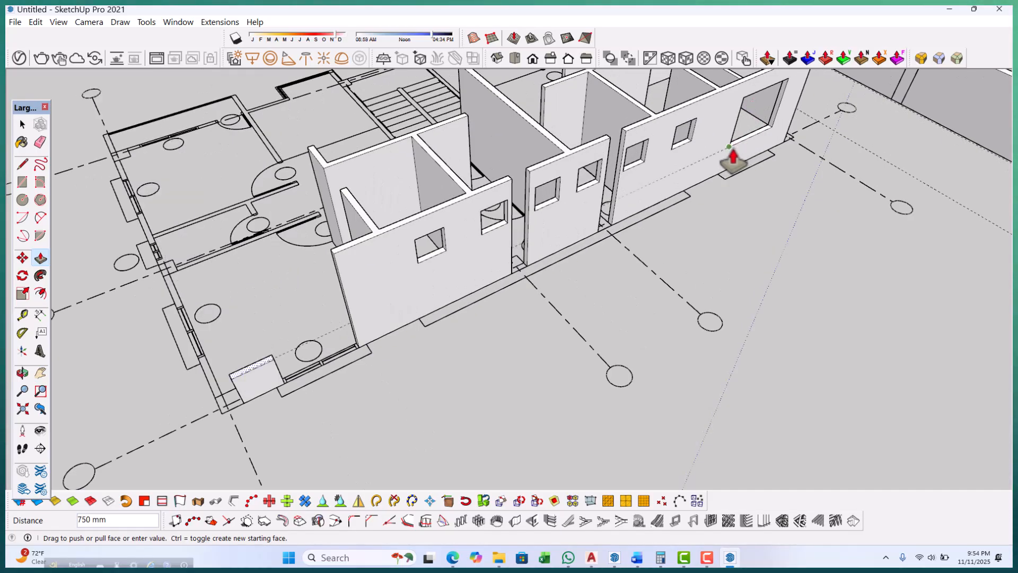
Extend the corner stub upward in two new sections, to the existing large window's head and to the wall top.
{"action": "scroll", "coordinate": [230, 371], "scroll_direction": "up", "scroll_amount": 3}
{"action": "left_click", "coordinate": [265, 382]}
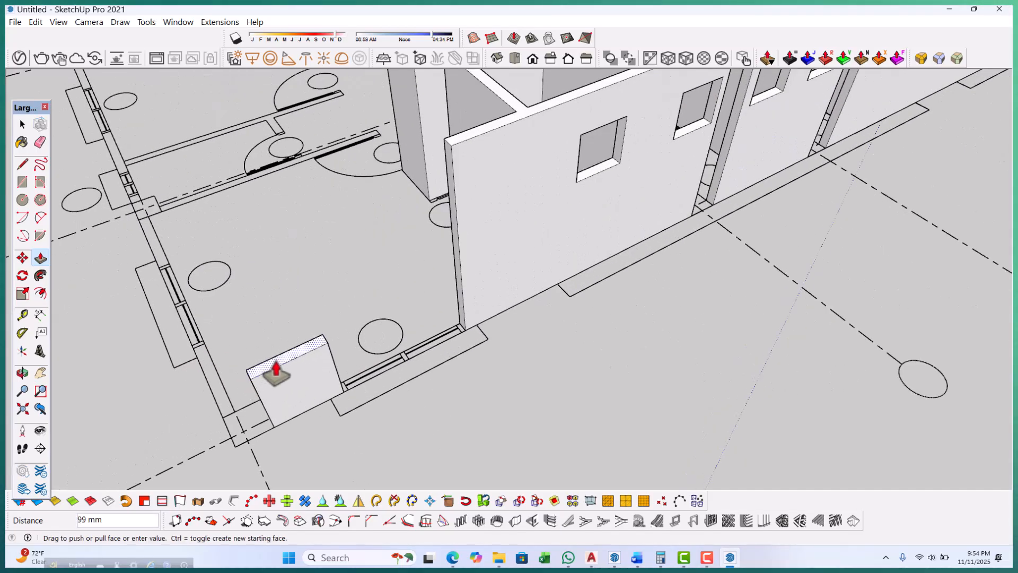
{"action": "scroll", "coordinate": [318, 350], "scroll_direction": "down", "scroll_amount": 6}
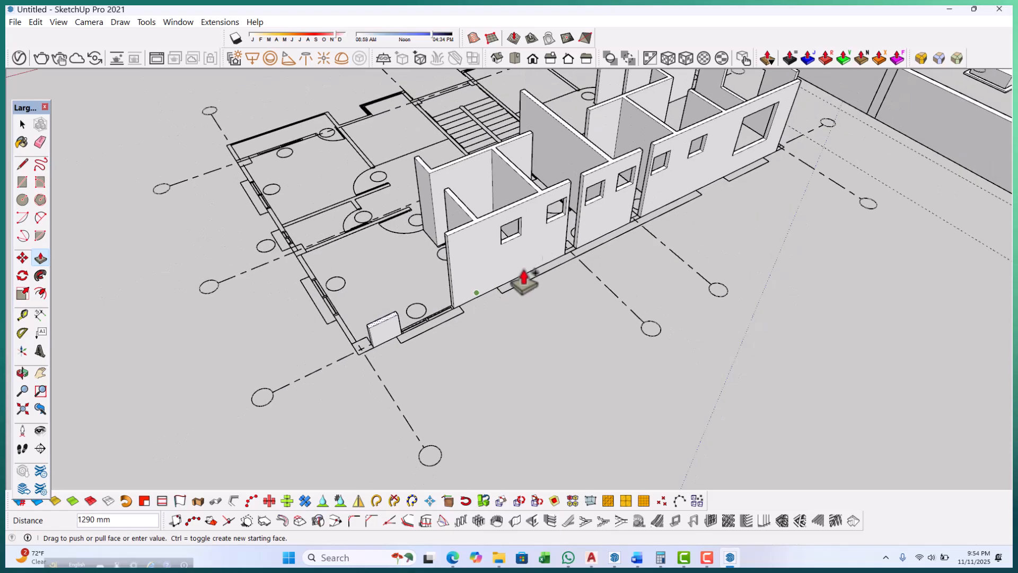
{"action": "scroll", "coordinate": [723, 143], "scroll_direction": "up", "scroll_amount": 3}
{"action": "left_click", "coordinate": [751, 130]}
{"action": "scroll", "coordinate": [314, 298], "scroll_direction": "up", "scroll_amount": 3}
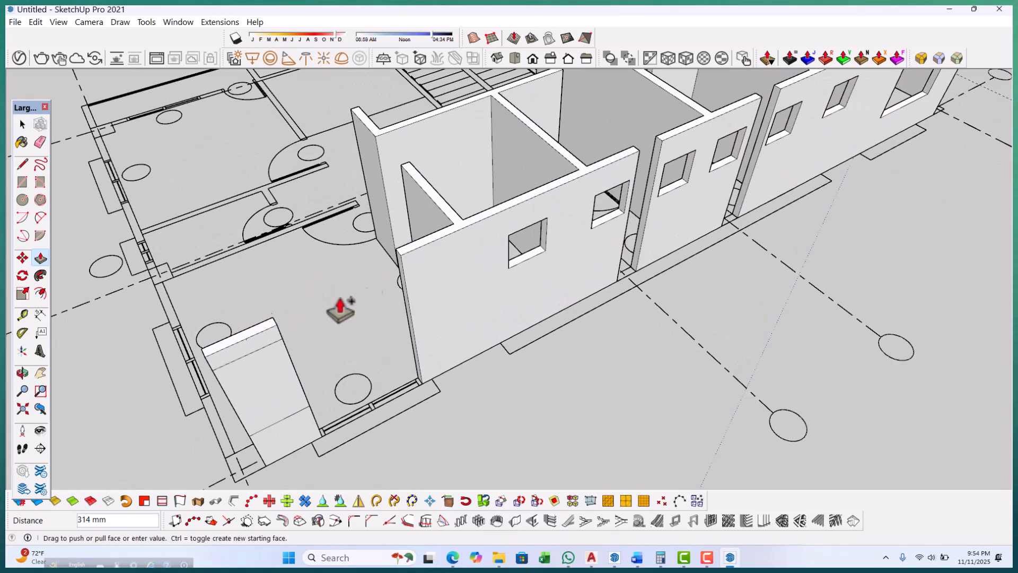
{"action": "left_click", "coordinate": [407, 272]}
Pull the stub's upper and lower side faces across to the adjoining wall, forming the large window's lintel and sill wall.
{"action": "scroll", "coordinate": [428, 324], "scroll_direction": "down", "scroll_amount": 3}
{"action": "middle_click_drag", "start_coordinate": [434, 363], "coordinate": [152, 411]}
{"action": "scroll", "coordinate": [324, 181], "scroll_direction": "up", "scroll_amount": 2}
{"action": "scroll", "coordinate": [324, 181], "scroll_direction": "up", "scroll_amount": 4}
{"action": "left_click", "coordinate": [324, 180]}
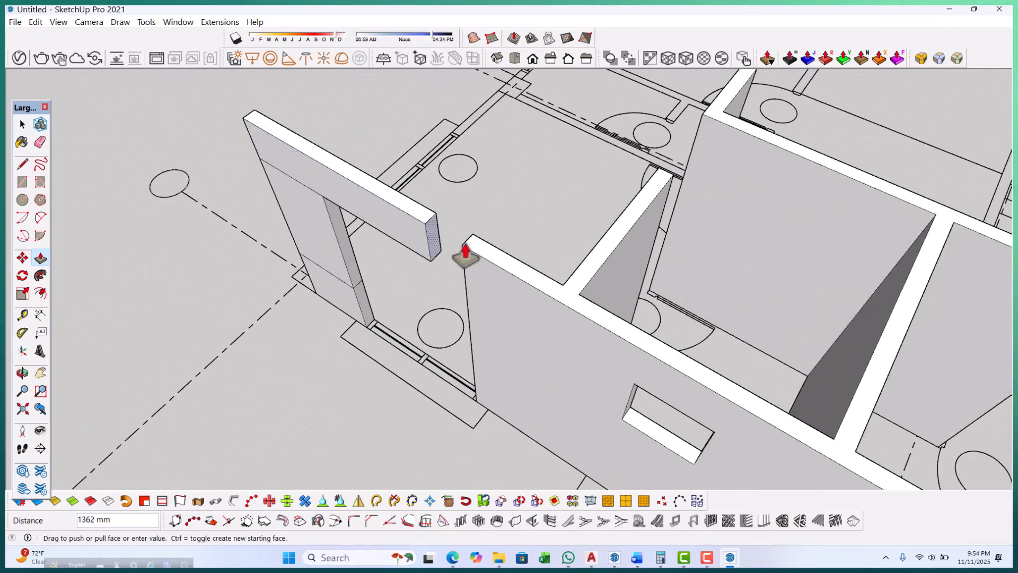
{"action": "scroll", "coordinate": [382, 308], "scroll_direction": "up", "scroll_amount": 2}
{"action": "left_click", "coordinate": [365, 314]}
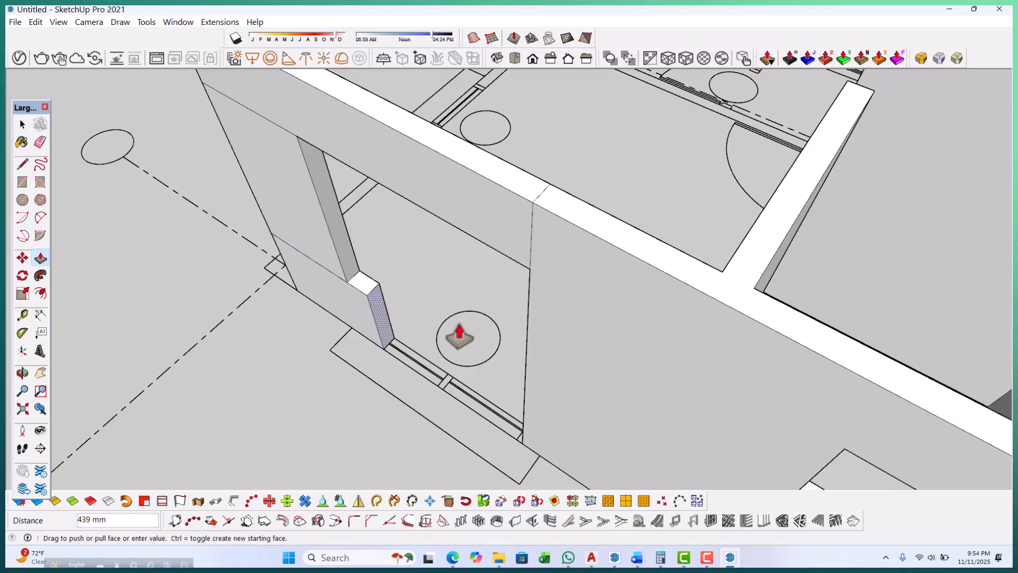
{"action": "middle_click_drag", "start_coordinate": [530, 281], "coordinate": [345, 348]}
Delete the horizontal seam lines and the seam above the opening on the outer face around the large window.
{"action": "key", "text": "space"}
{"action": "left_click", "coordinate": [342, 335]}
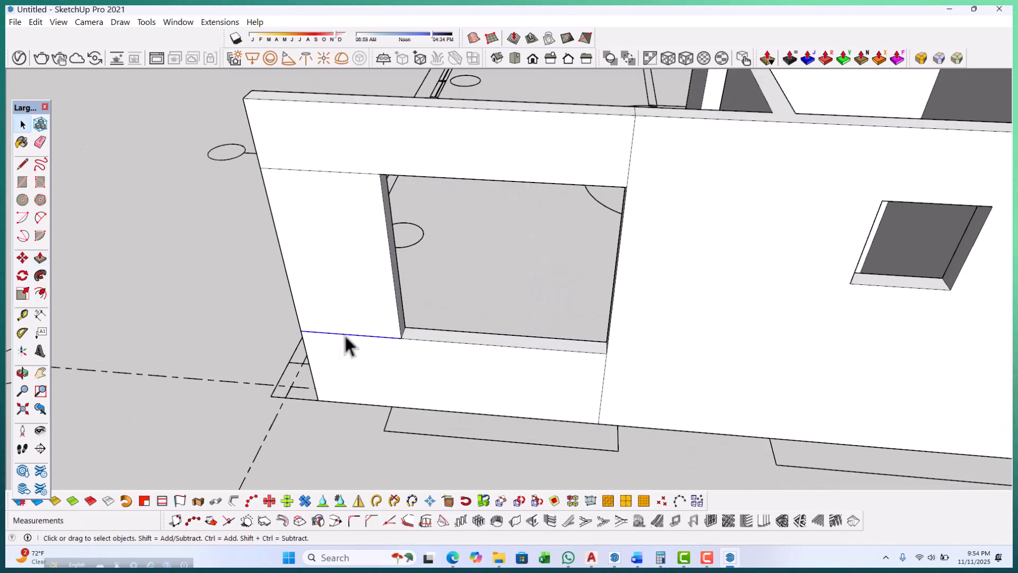
{"action": "key", "text": "Delete"}
{"action": "left_click", "coordinate": [314, 171]}
{"action": "key", "text": "Delete"}
{"action": "middle_click_drag", "start_coordinate": [586, 250], "coordinate": [615, 192]}
{"action": "left_click", "coordinate": [613, 179]}
{"action": "key", "text": "Delete"}
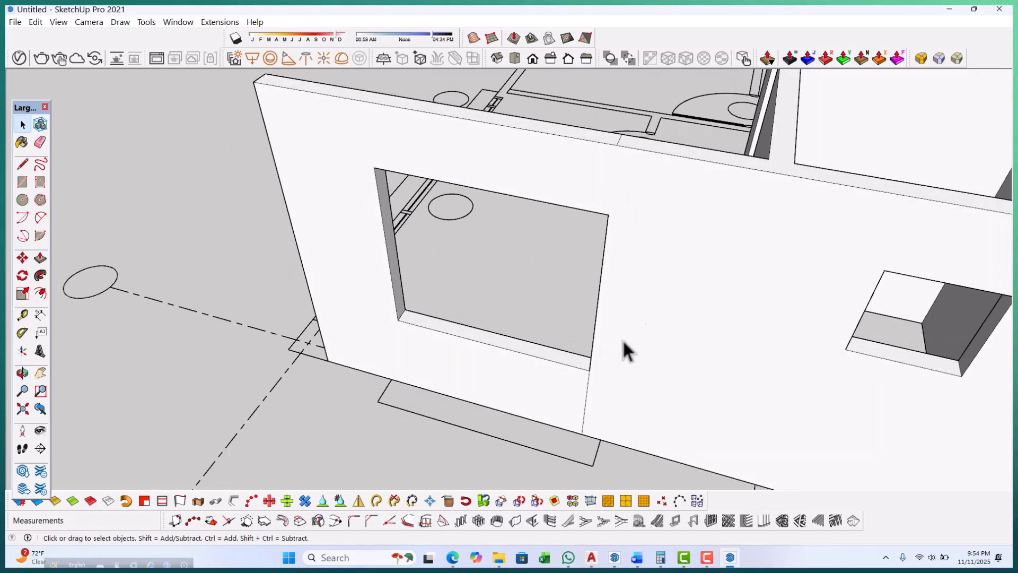
Delete the remaining seam lines around the large window, below the opening, on the inner face and along the wall top.
{"action": "scroll", "coordinate": [585, 390], "scroll_direction": "up", "scroll_amount": 3}
{"action": "middle_click_drag", "start_coordinate": [614, 413], "coordinate": [390, 313]}
{"action": "scroll", "coordinate": [393, 309], "scroll_direction": "up", "scroll_amount": 2}
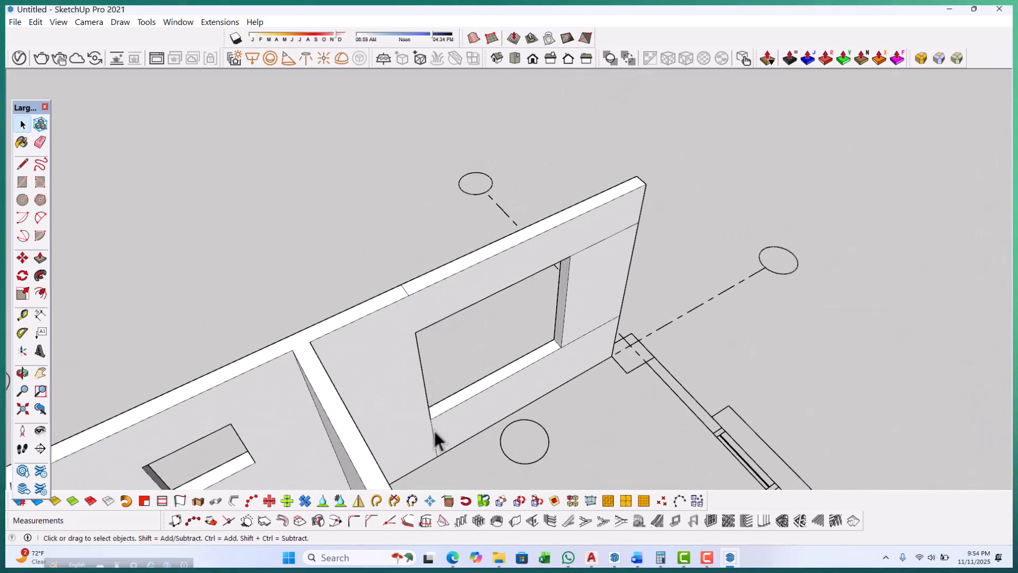
{"action": "scroll", "coordinate": [593, 313], "scroll_direction": "up", "scroll_amount": 2}
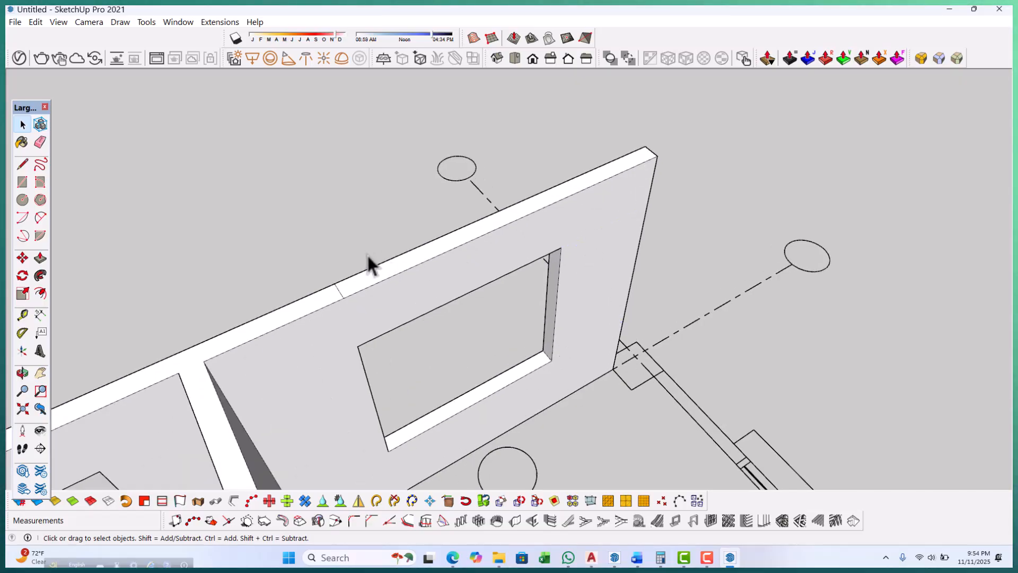
{"action": "scroll", "coordinate": [340, 302], "scroll_direction": "up", "scroll_amount": 2}
Draw a rectangle of about 1062 by 125 mm over the next outer wall strip, from the corner column to the window symbol.
{"action": "scroll", "coordinate": [583, 250], "scroll_direction": "down", "scroll_amount": 12}
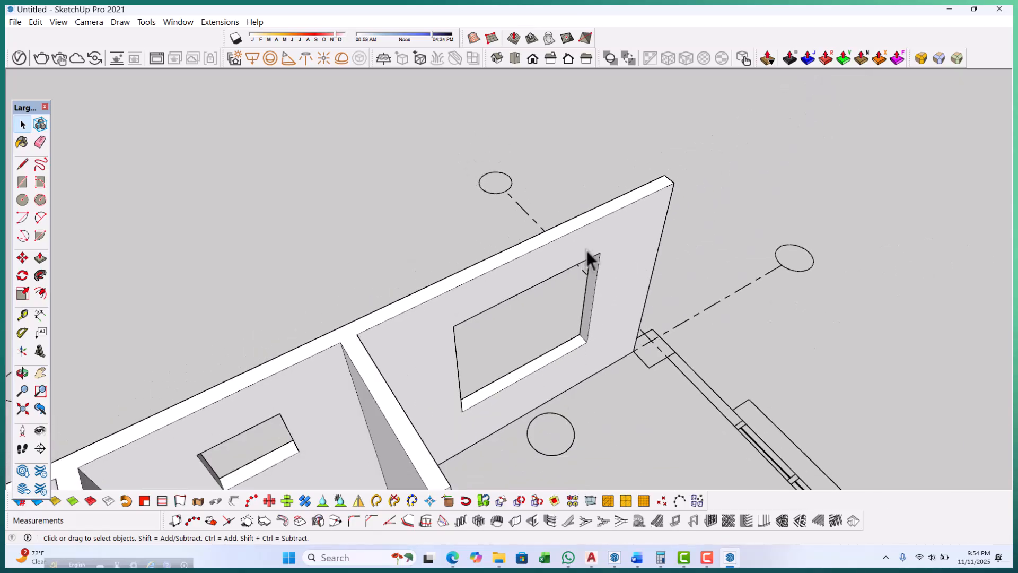
{"action": "scroll", "coordinate": [573, 290], "scroll_direction": "down", "scroll_amount": 3}
{"action": "scroll", "coordinate": [421, 289], "scroll_direction": "up", "scroll_amount": 3}
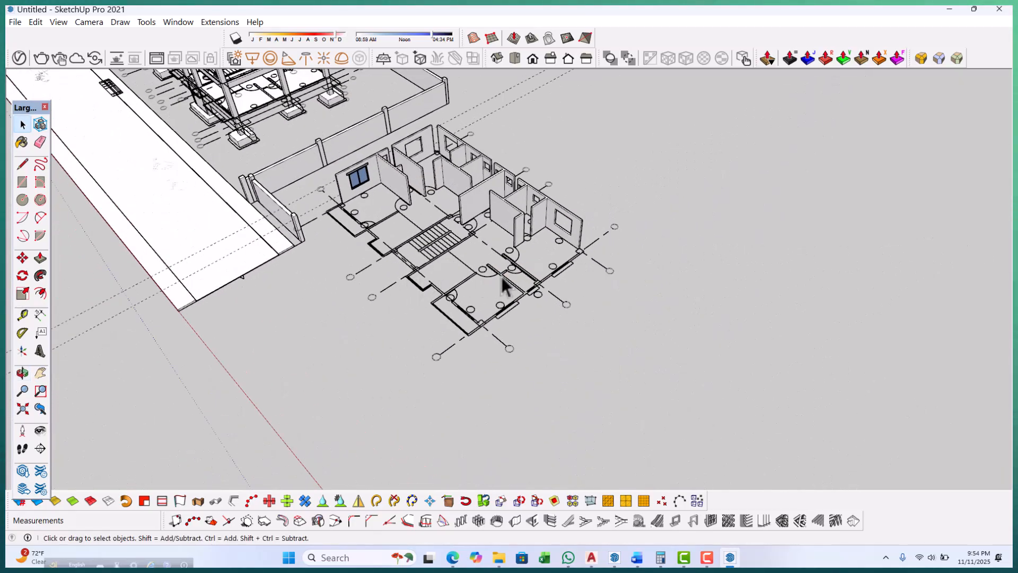
{"action": "scroll", "coordinate": [578, 270], "scroll_direction": "up", "scroll_amount": 6}
{"action": "middle_click_drag", "start_coordinate": [581, 254], "coordinate": [587, 240]}
{"action": "scroll", "coordinate": [605, 244], "scroll_direction": "up", "scroll_amount": 7}
{"action": "key", "text": "r"}
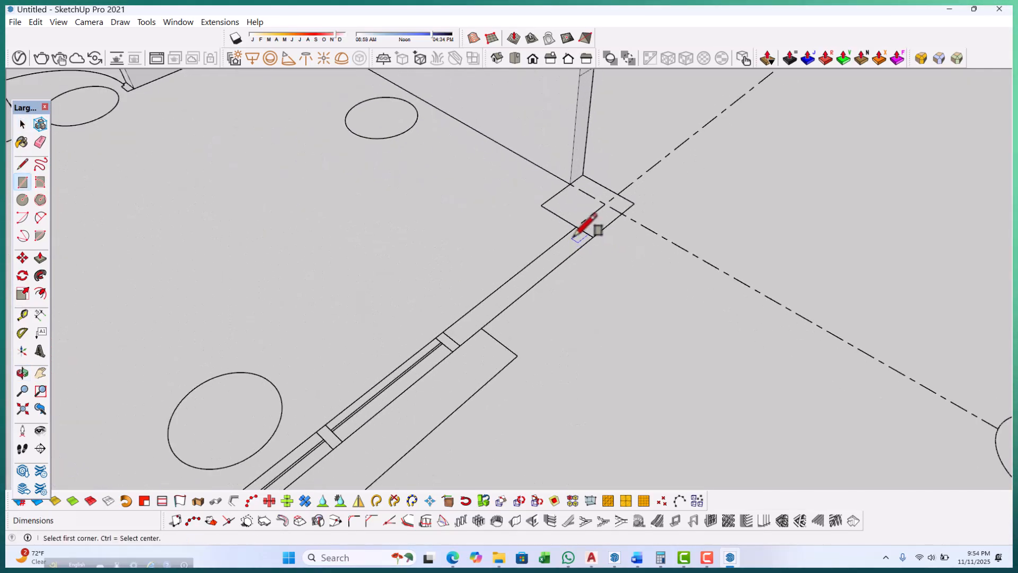
{"action": "scroll", "coordinate": [468, 339], "scroll_direction": "up", "scroll_amount": 2}
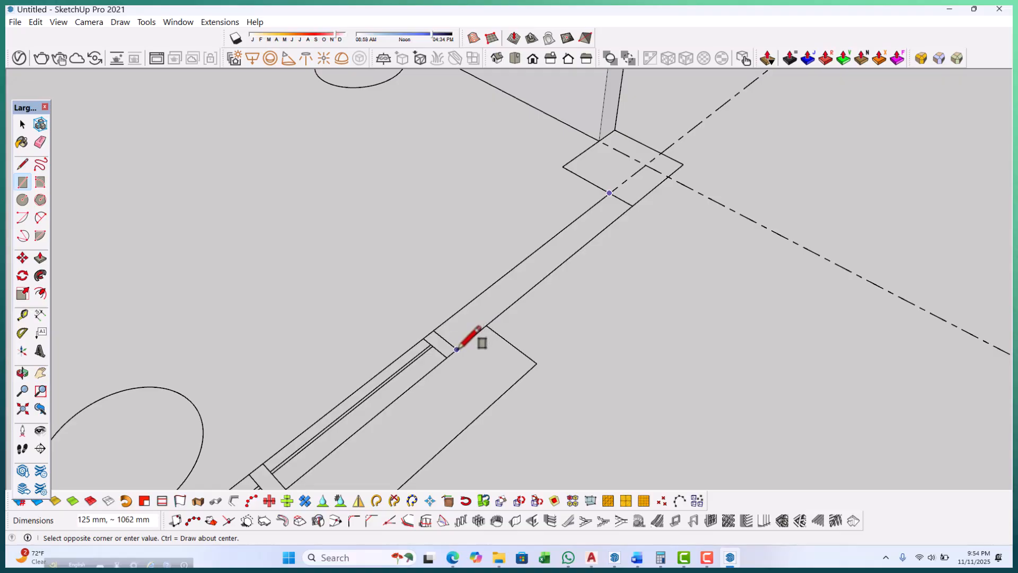
{"action": "left_click", "coordinate": [456, 348]}
Draw a rectangle over the wall strip from the far side of the same window symbol to the next column.
{"action": "scroll", "coordinate": [678, 185], "scroll_direction": "down", "scroll_amount": 5}
{"action": "scroll", "coordinate": [567, 268], "scroll_direction": "up", "scroll_amount": 5}
{"action": "scroll", "coordinate": [555, 276], "scroll_direction": "up", "scroll_amount": 2}
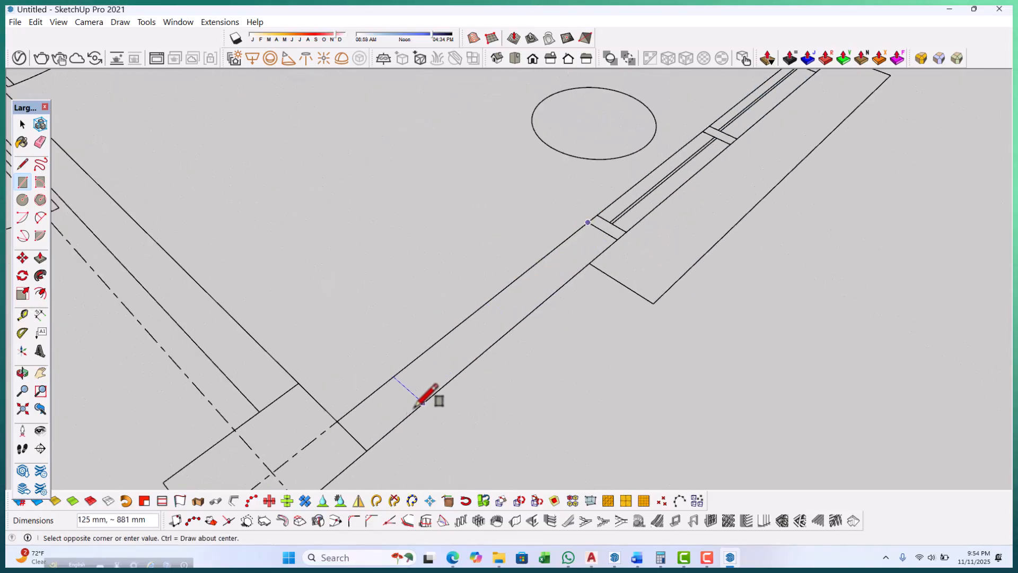
{"action": "left_click", "coordinate": [367, 450]}
{"action": "scroll", "coordinate": [591, 290], "scroll_direction": "down", "scroll_amount": 6}
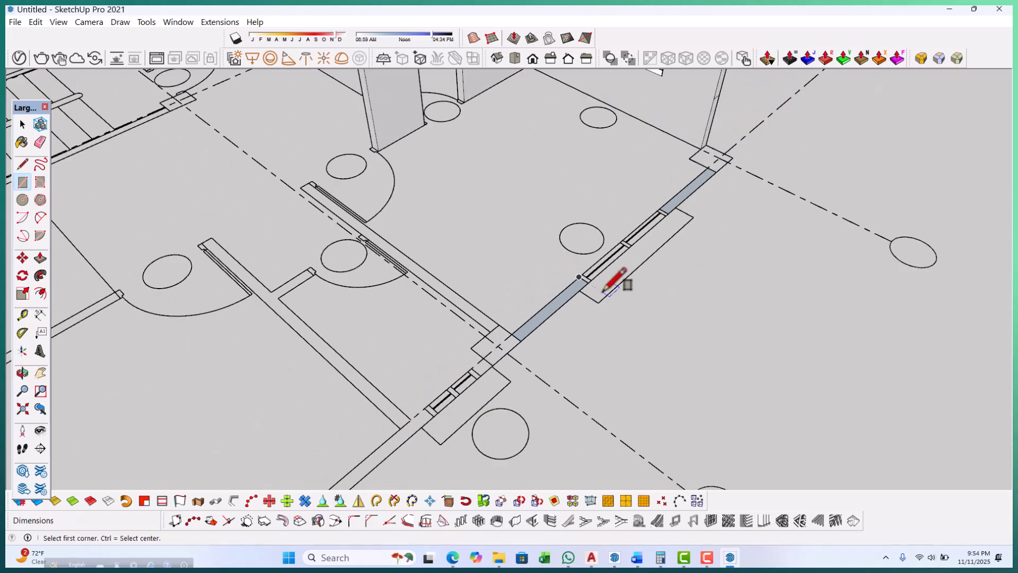
Draw a rectangle over the interior partition strip running from that column past the door symbols to the partition's end.
{"action": "scroll", "coordinate": [338, 172], "scroll_direction": "up", "scroll_amount": 5}
{"action": "left_click", "coordinate": [280, 190]}
{"action": "scroll", "coordinate": [339, 218], "scroll_direction": "down", "scroll_amount": 5}
{"action": "scroll", "coordinate": [531, 374], "scroll_direction": "up", "scroll_amount": 2}
{"action": "left_click", "coordinate": [518, 381]}
{"action": "scroll", "coordinate": [557, 329], "scroll_direction": "down", "scroll_amount": 5}
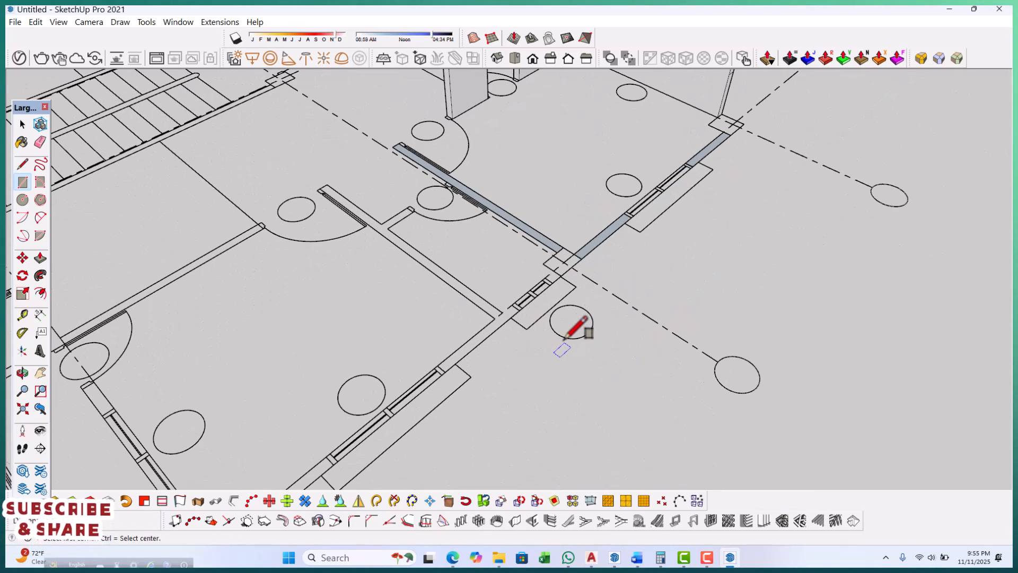
Draw a rectangle of about 912 by 125 mm over the outer wall strip between the last large window symbol and the corner column.
{"action": "middle_click_drag", "start_coordinate": [561, 343], "coordinate": [572, 262]}
{"action": "scroll", "coordinate": [455, 340], "scroll_direction": "up", "scroll_amount": 3}
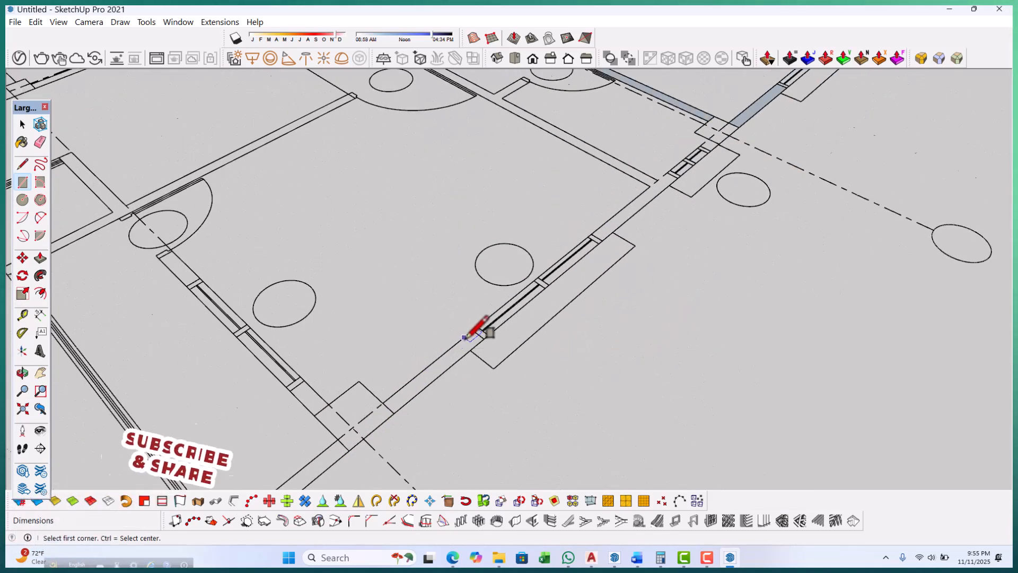
{"action": "scroll", "coordinate": [470, 332], "scroll_direction": "up", "scroll_amount": 2}
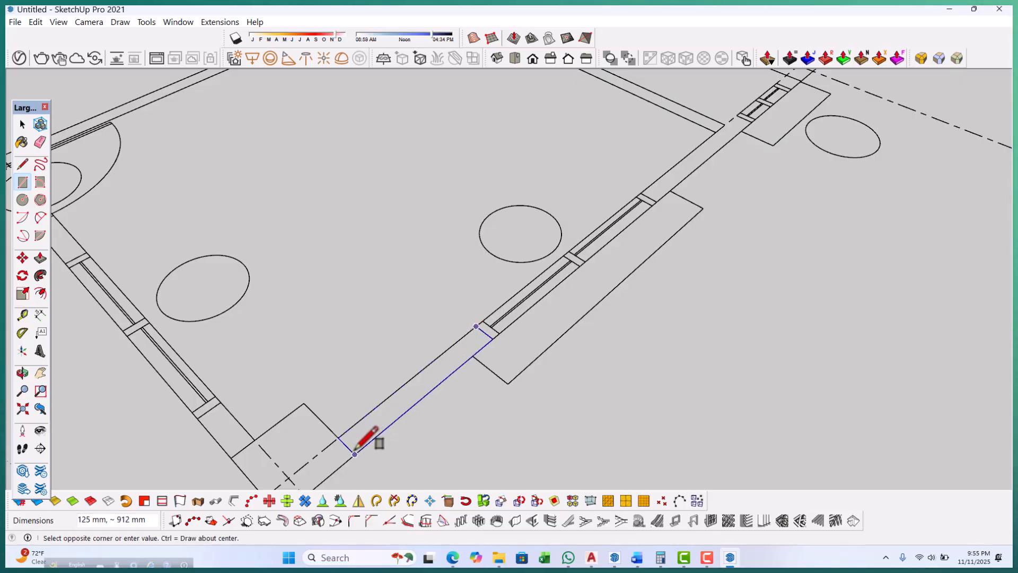
{"action": "left_click", "coordinate": [371, 438]}
Draw a 300 by 125 mm rectangle over the adjoining wall strip, from its window symbol to the same corner column.
{"action": "scroll", "coordinate": [345, 403], "scroll_direction": "down", "scroll_amount": 2}
{"action": "scroll", "coordinate": [318, 376], "scroll_direction": "up", "scroll_amount": 3}
{"action": "left_click", "coordinate": [327, 322]}
{"action": "left_click", "coordinate": [357, 411]}
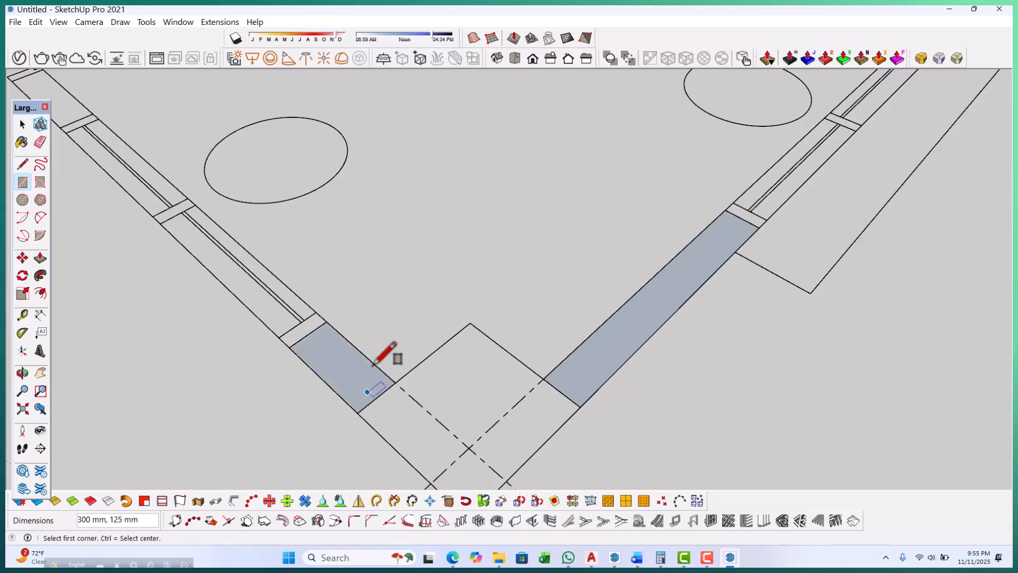
Extrude the 300 by 125 mm wall strip beside the corner column to a height of 2550 mm.
{"action": "scroll", "coordinate": [393, 356], "scroll_direction": "down", "scroll_amount": 4}
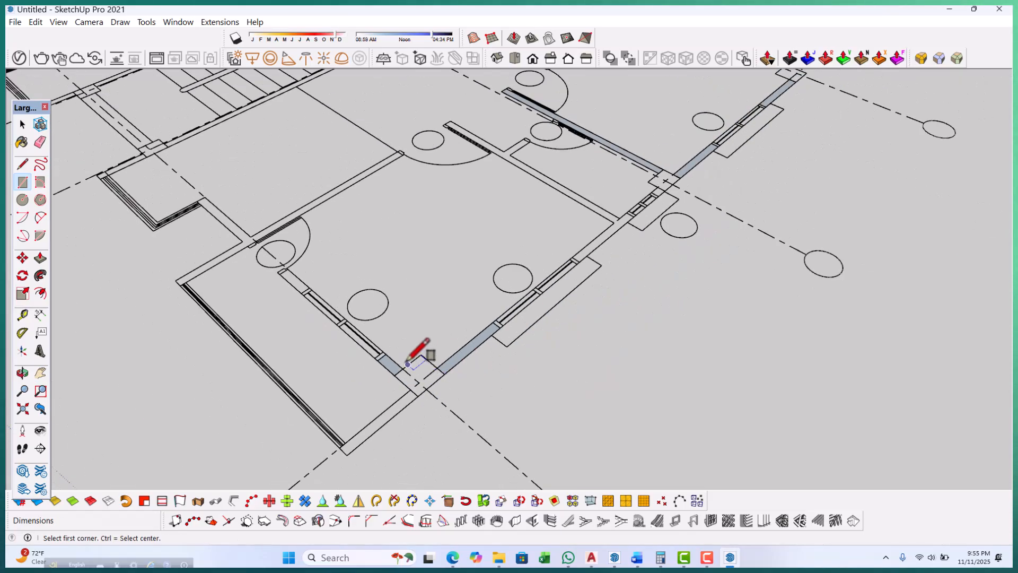
{"action": "scroll", "coordinate": [394, 361], "scroll_direction": "up", "scroll_amount": 2}
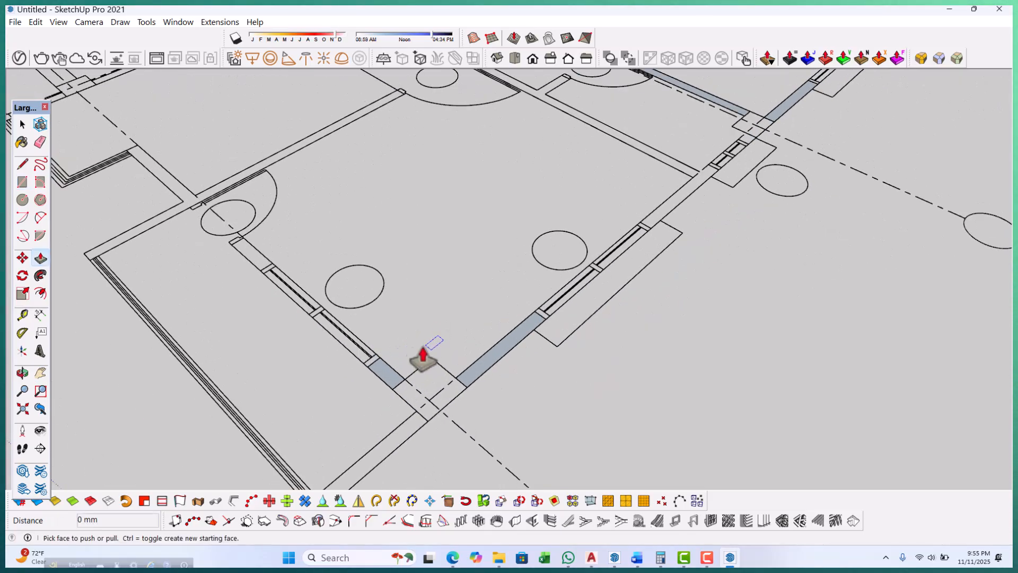
{"action": "scroll", "coordinate": [406, 358], "scroll_direction": "up", "scroll_amount": 2}
{"action": "left_click", "coordinate": [374, 376]}
{"action": "scroll", "coordinate": [389, 374], "scroll_direction": "down", "scroll_amount": 8}
{"action": "scroll", "coordinate": [493, 214], "scroll_direction": "up", "scroll_amount": 3}
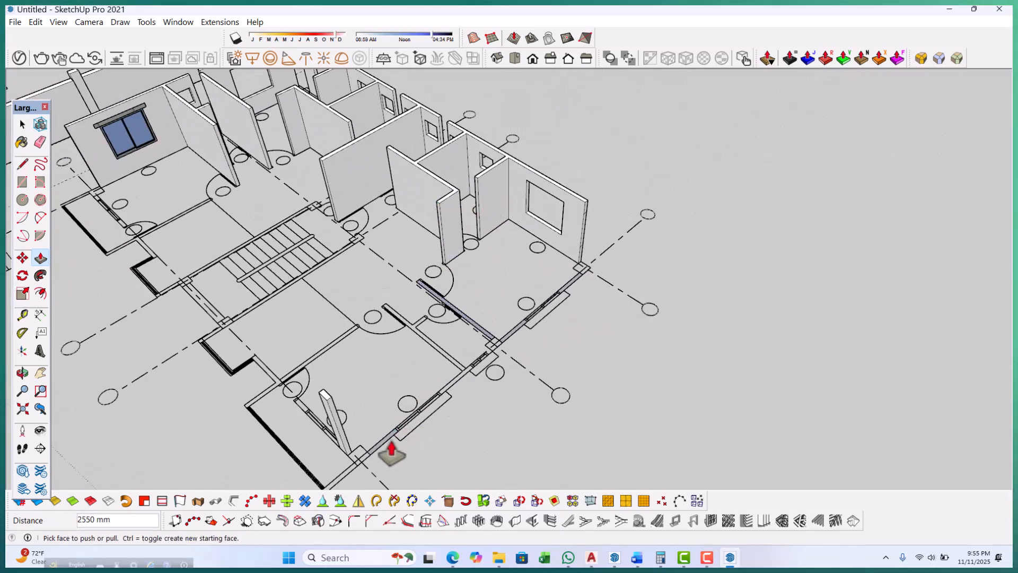
Extrude the longer outer wall strip on the other side of the corner column to a height of 750 mm.
{"action": "scroll", "coordinate": [397, 440], "scroll_direction": "up", "scroll_amount": 2}
{"action": "scroll", "coordinate": [372, 448], "scroll_direction": "up", "scroll_amount": 2}
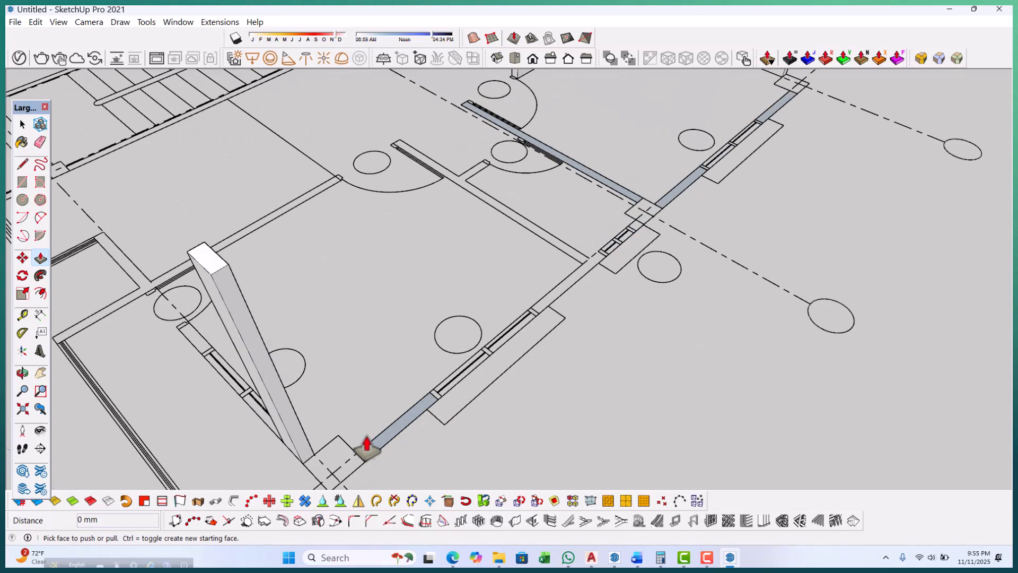
{"action": "left_click", "coordinate": [383, 453]}
{"action": "scroll", "coordinate": [353, 398], "scroll_direction": "down", "scroll_amount": 5}
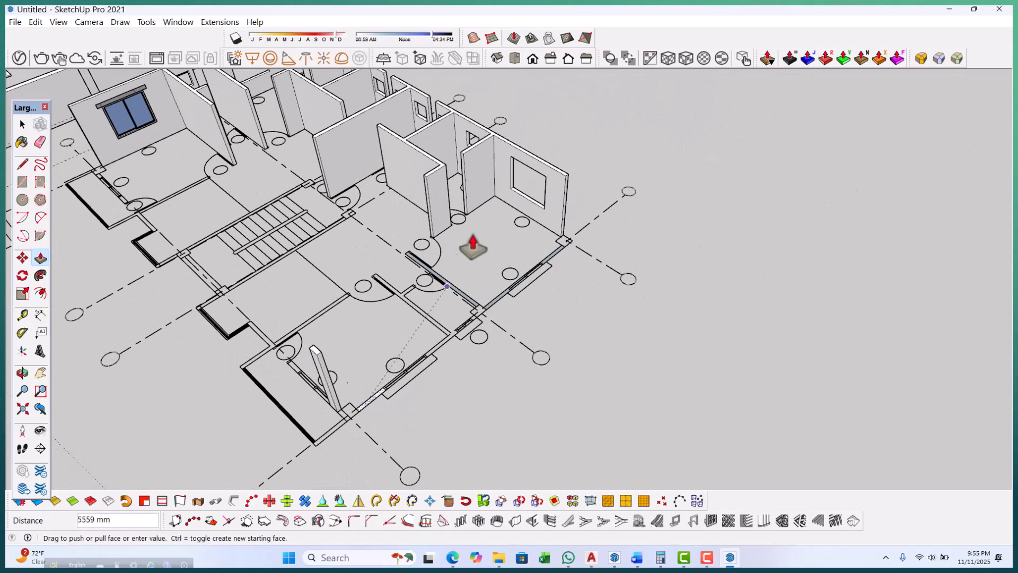
{"action": "scroll", "coordinate": [526, 223], "scroll_direction": "up", "scroll_amount": 2}
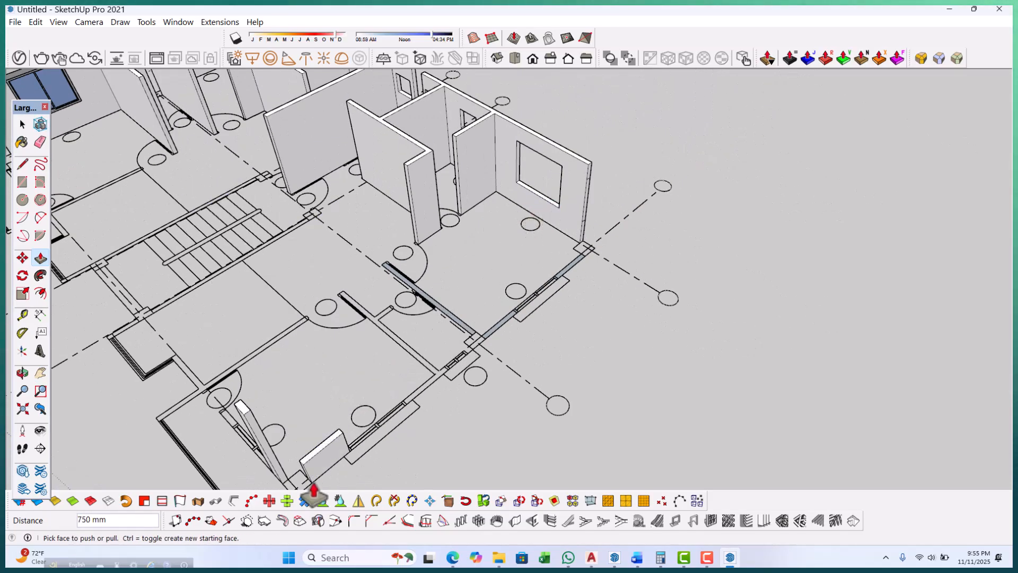
Raise the same wall strip by two further stacked sections, 1350 mm and 450 mm high.
{"action": "scroll", "coordinate": [319, 478], "scroll_direction": "up", "scroll_amount": 4}
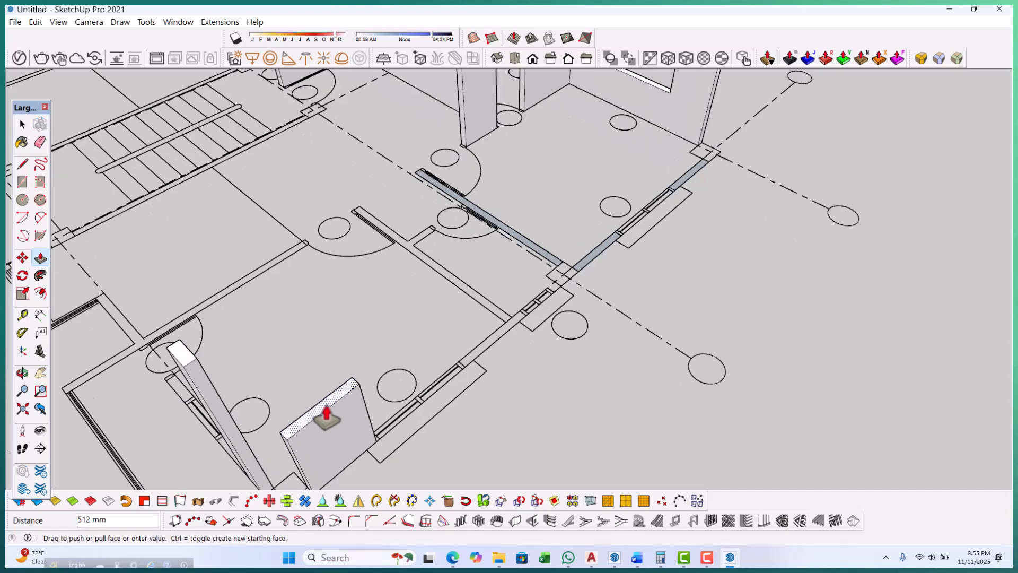
{"action": "scroll", "coordinate": [312, 400], "scroll_direction": "down", "scroll_amount": 3}
{"action": "scroll", "coordinate": [583, 168], "scroll_direction": "up", "scroll_amount": 3}
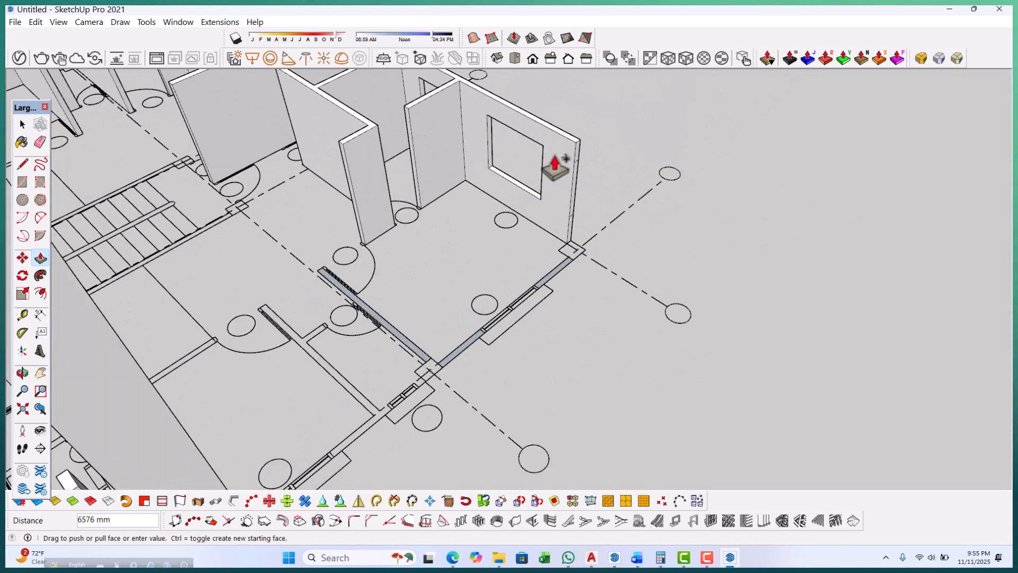
{"action": "left_click", "coordinate": [545, 162]}
{"action": "scroll", "coordinate": [546, 238], "scroll_direction": "down", "scroll_amount": 3}
{"action": "scroll", "coordinate": [303, 401], "scroll_direction": "up", "scroll_amount": 2}
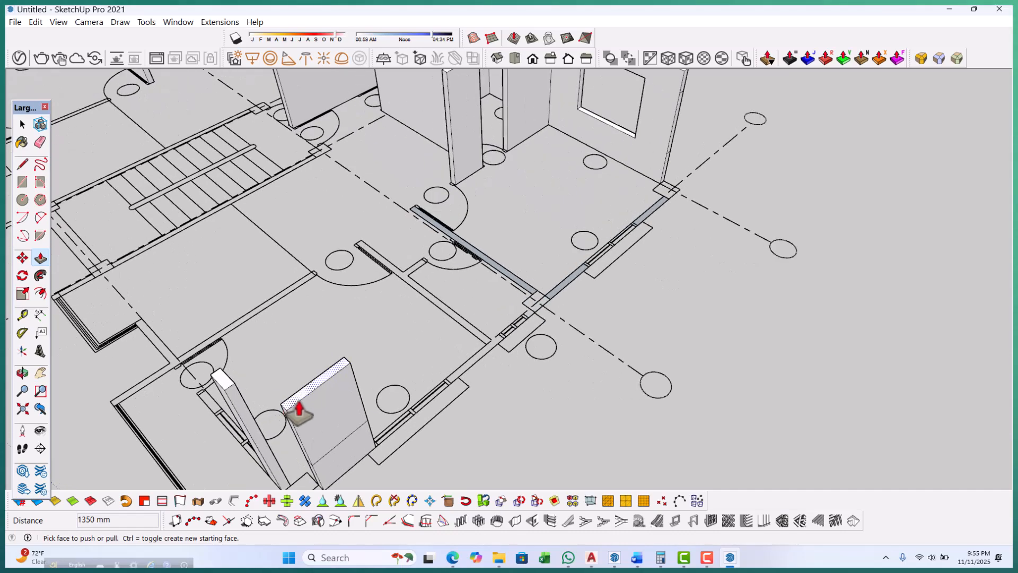
{"action": "scroll", "coordinate": [236, 403], "scroll_direction": "up", "scroll_amount": 1}
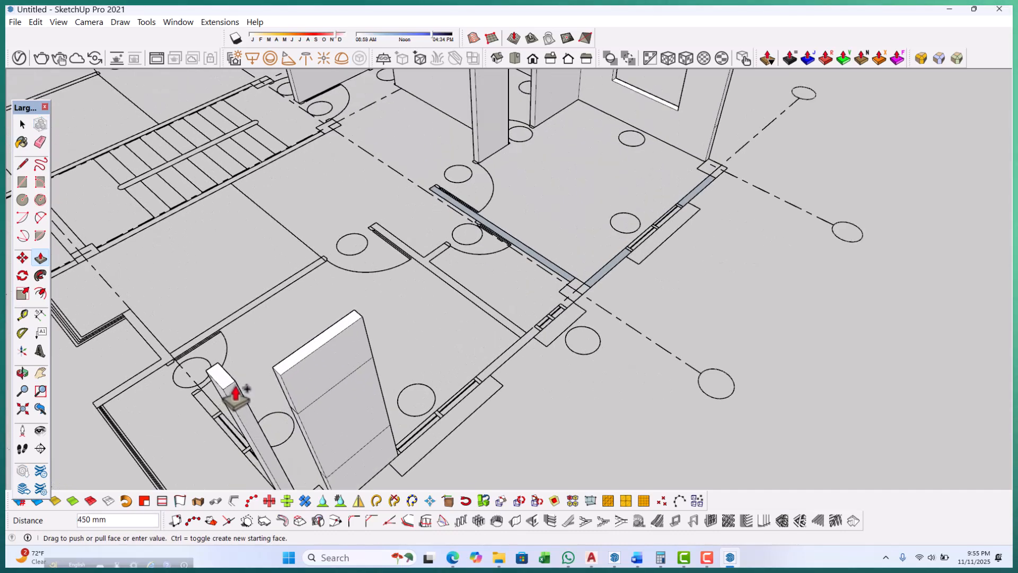
Pull the end face of the wall's 750 mm high base section 1500 mm along the window symbol to form the sill wall.
{"action": "scroll", "coordinate": [329, 393], "scroll_direction": "down", "scroll_amount": 5}
{"action": "middle_click_drag", "start_coordinate": [345, 409], "coordinate": [420, 375]}
{"action": "scroll", "coordinate": [346, 244], "scroll_direction": "up", "scroll_amount": 3}
{"action": "scroll", "coordinate": [255, 307], "scroll_direction": "up", "scroll_amount": 3}
{"action": "scroll", "coordinate": [255, 306], "scroll_direction": "up", "scroll_amount": 2}
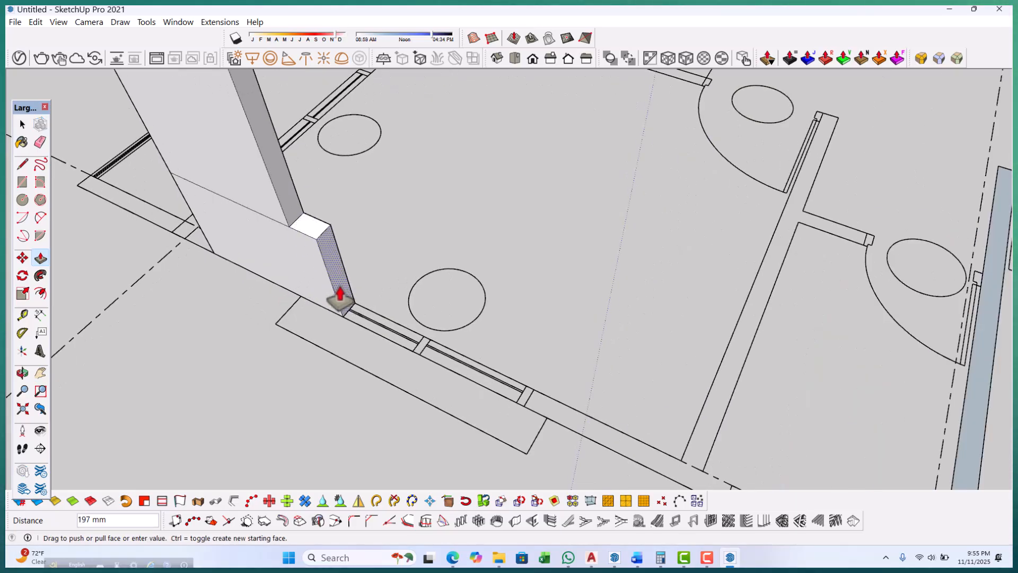
{"action": "left_click", "coordinate": [342, 300]}
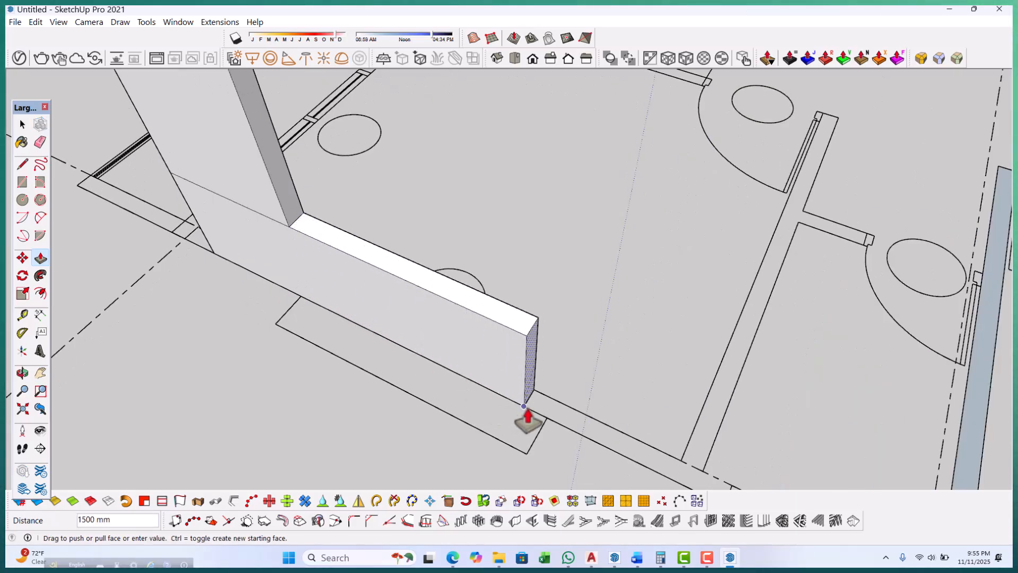
{"action": "scroll", "coordinate": [528, 390], "scroll_direction": "up", "scroll_amount": 1}
Extend the sill-height wall as a new section about 913 mm long, from the window symbol's end to the interior partition.
{"action": "left_click", "coordinate": [541, 379]}
{"action": "scroll", "coordinate": [545, 404], "scroll_direction": "down", "scroll_amount": 5}
{"action": "scroll", "coordinate": [598, 369], "scroll_direction": "up", "scroll_amount": 4}
{"action": "scroll", "coordinate": [426, 341], "scroll_direction": "down", "scroll_amount": 2}
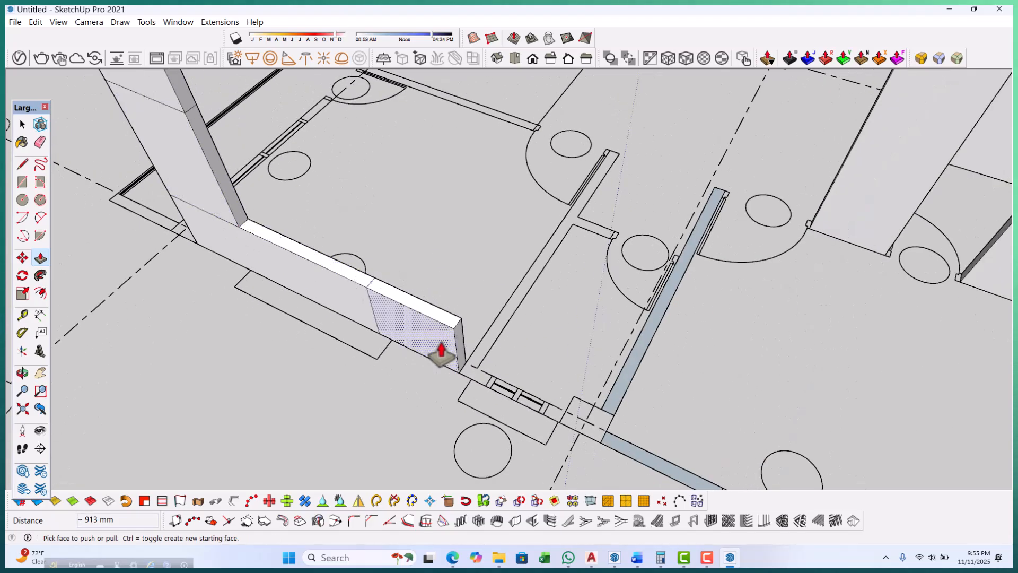
Extend the sill-height wall in separate sections across the partition's width and on to the next small window symbol.
{"action": "scroll", "coordinate": [455, 361], "scroll_direction": "up", "scroll_amount": 6}
{"action": "left_click", "coordinate": [450, 356]}
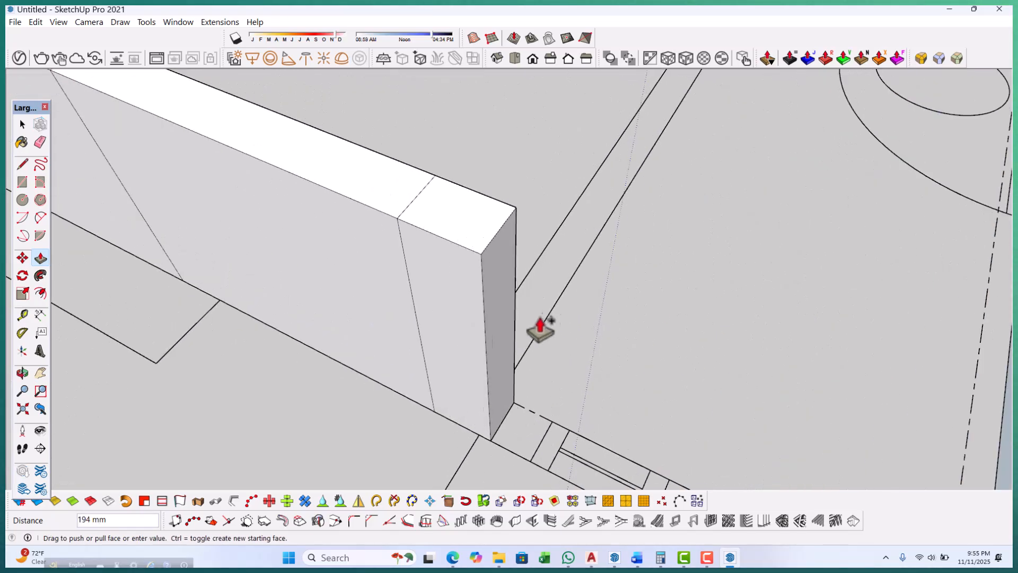
{"action": "left_click", "coordinate": [478, 360]}
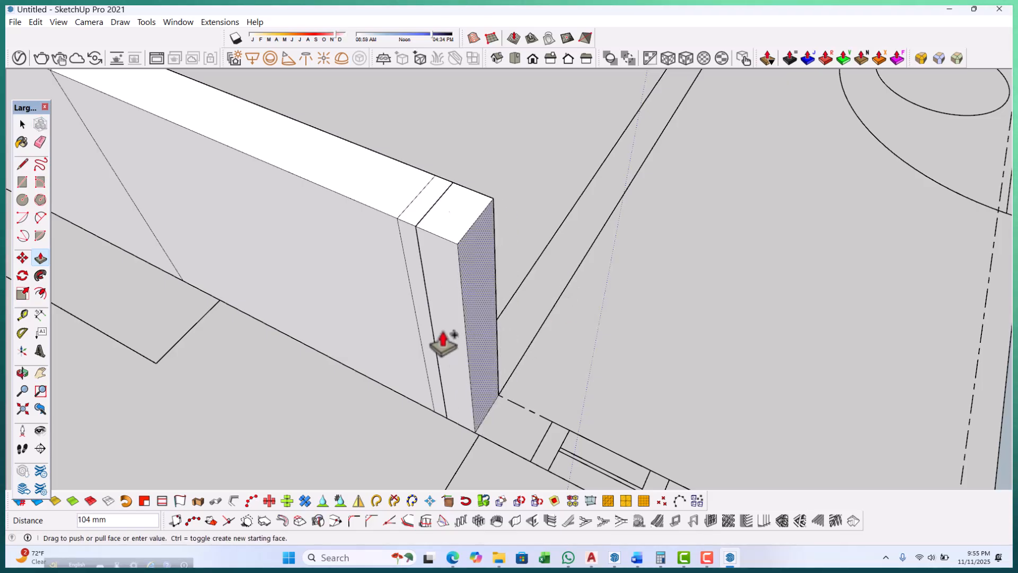
{"action": "scroll", "coordinate": [518, 447], "scroll_direction": "up", "scroll_amount": 1}
Raise the wall section between the large window and the interior partition by 1800 mm.
{"action": "middle_click_drag", "start_coordinate": [207, 295], "coordinate": [302, 400]}
{"action": "scroll", "coordinate": [302, 400], "scroll_direction": "down", "scroll_amount": 5}
{"action": "scroll", "coordinate": [411, 377], "scroll_direction": "down", "scroll_amount": 3}
{"action": "middle_click_drag", "start_coordinate": [411, 377], "coordinate": [303, 223]}
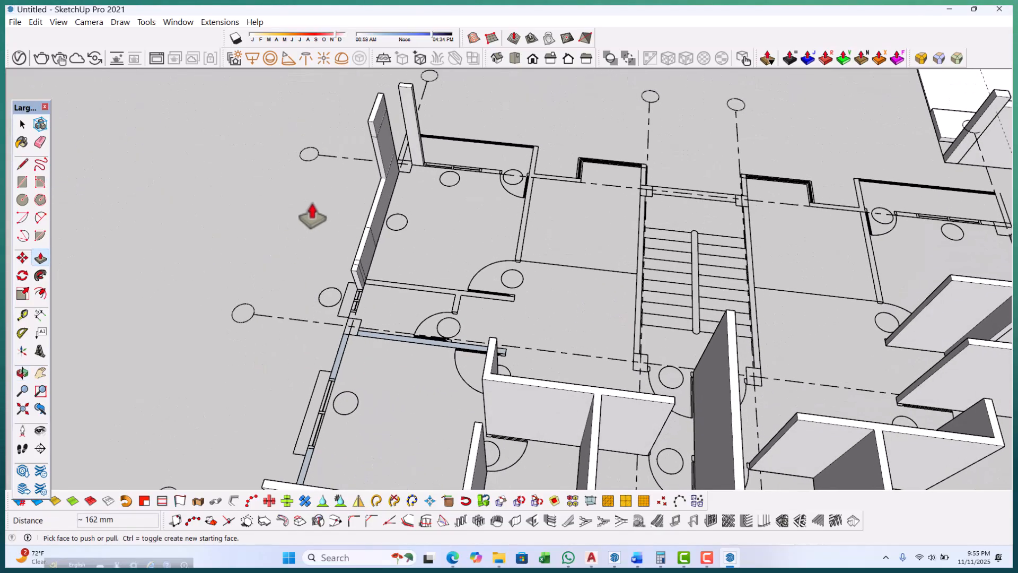
{"action": "scroll", "coordinate": [391, 269], "scroll_direction": "up", "scroll_amount": 5}
{"action": "scroll", "coordinate": [357, 279], "scroll_direction": "down", "scroll_amount": 3}
{"action": "key", "text": "Return"}
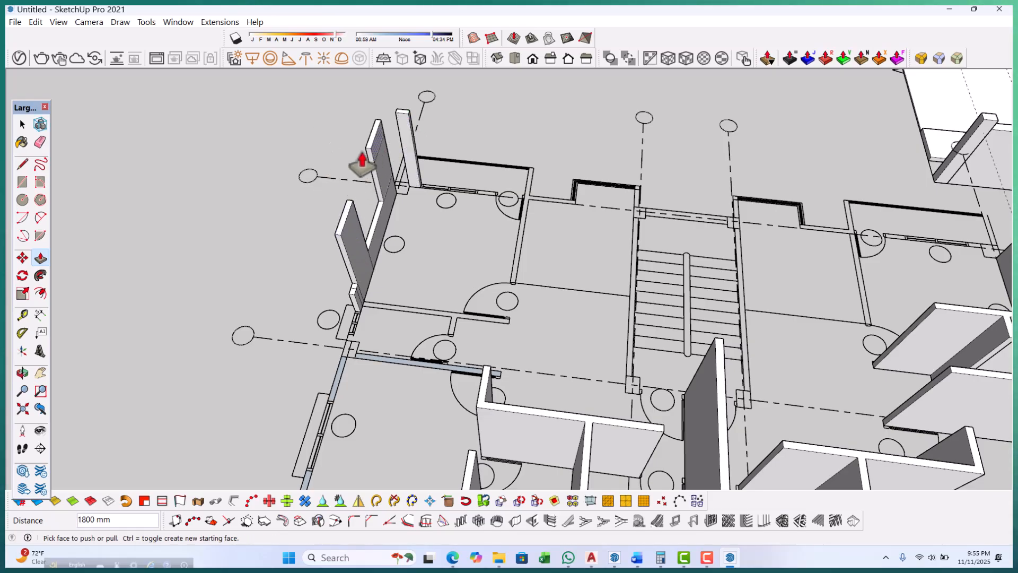
Pull the top 450 mm section's side face across the large window opening to the far wall section to form the lintel.
{"action": "scroll", "coordinate": [368, 172], "scroll_direction": "up", "scroll_amount": 4}
{"action": "left_click", "coordinate": [382, 169]}
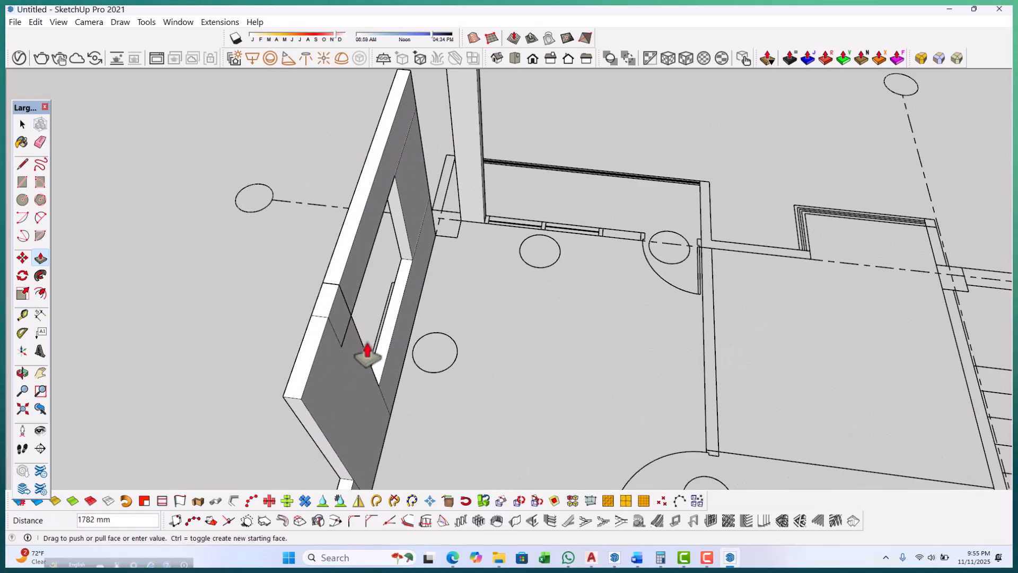
{"action": "scroll", "coordinate": [361, 223], "scroll_direction": "down", "scroll_amount": 4}
Pull the partition-width face of the low outer wall about 2209 mm inward along the interior partition to the branch wall junction.
{"action": "middle_click_drag", "start_coordinate": [548, 341], "coordinate": [390, 313]}
{"action": "scroll", "coordinate": [387, 314], "scroll_direction": "up", "scroll_amount": 6}
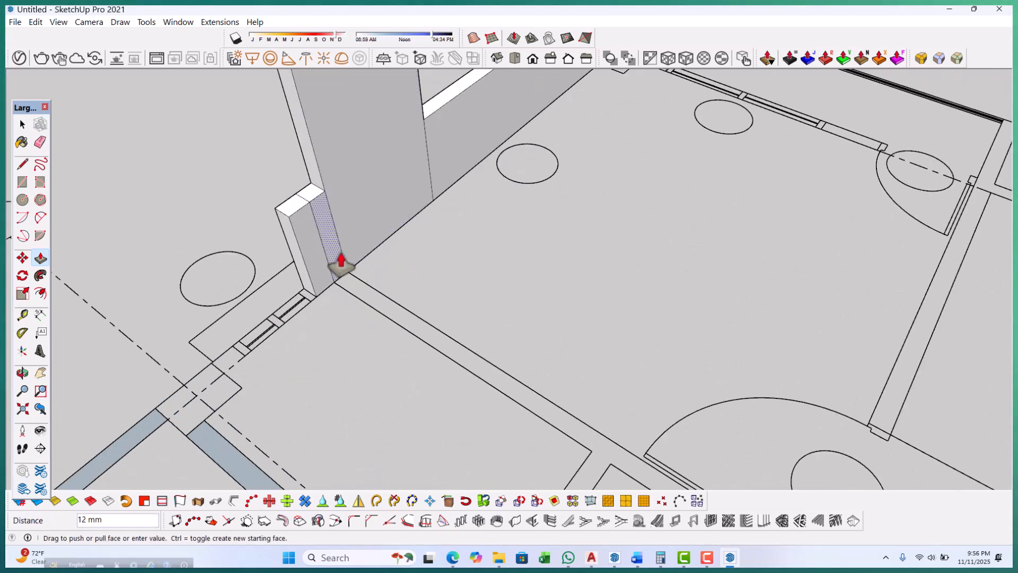
{"action": "left_click", "coordinate": [341, 264]}
{"action": "scroll", "coordinate": [341, 263], "scroll_direction": "down", "scroll_amount": 3}
{"action": "scroll", "coordinate": [464, 366], "scroll_direction": "up", "scroll_amount": 5}
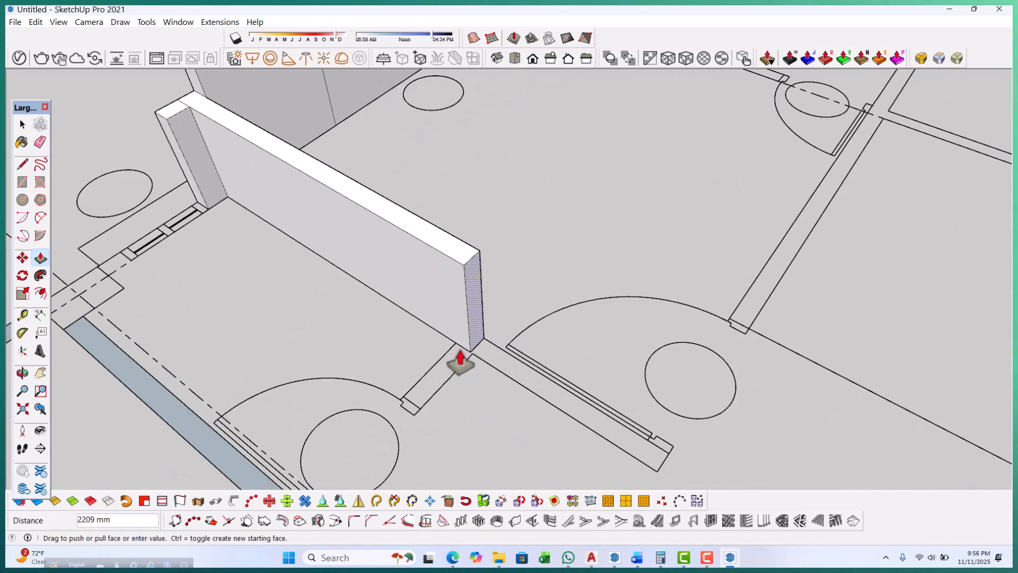
{"action": "left_click", "coordinate": [454, 347]}
{"action": "scroll", "coordinate": [462, 345], "scroll_direction": "up", "scroll_amount": 3}
{"action": "left_click", "coordinate": [459, 305]}
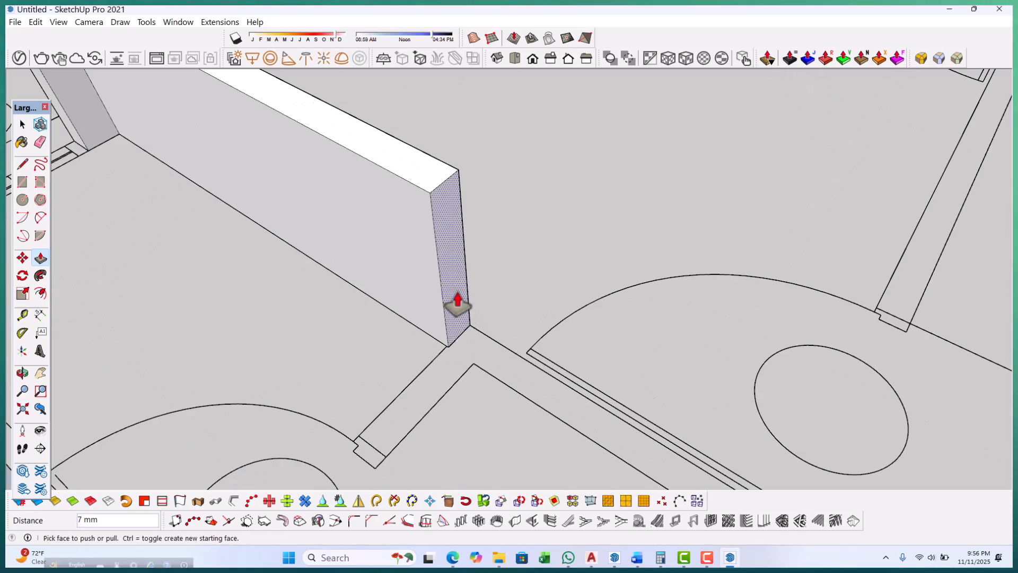
Extend the low wall's end face by 125 mm across the partition junction, then by another 1200 mm along the plan line.
{"action": "left_click", "coordinate": [455, 318]}
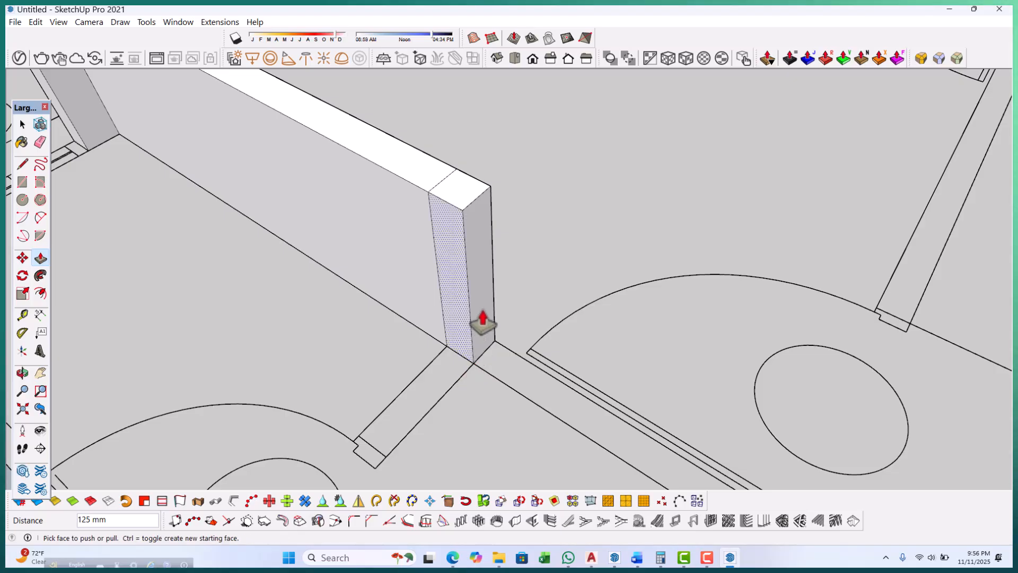
{"action": "middle_click_drag", "start_coordinate": [454, 307], "coordinate": [484, 323]}
{"action": "scroll", "coordinate": [530, 357], "scroll_direction": "up", "scroll_amount": 1}
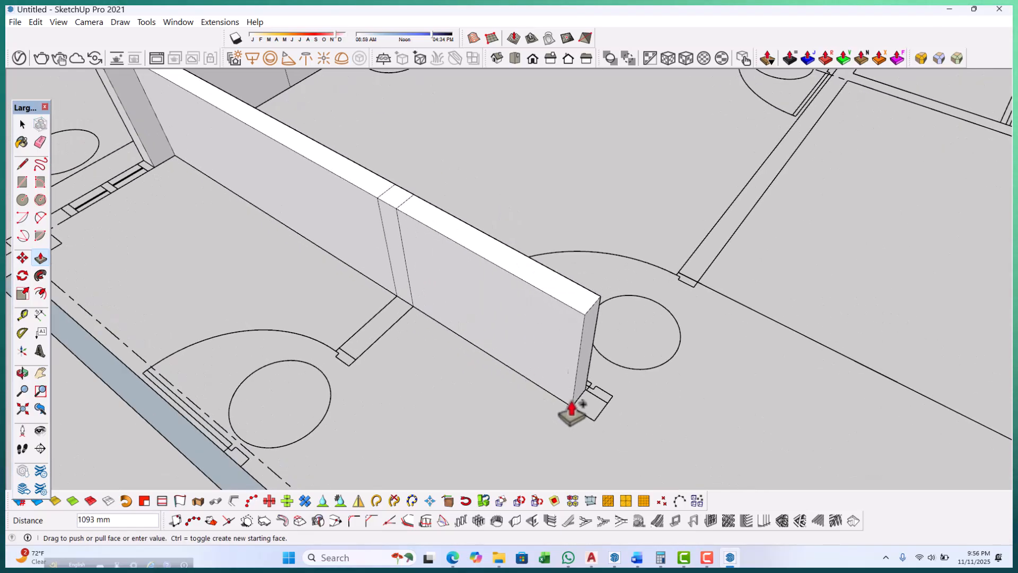
{"action": "scroll", "coordinate": [597, 435], "scroll_direction": "down", "scroll_amount": 4}
{"action": "scroll", "coordinate": [561, 371], "scroll_direction": "up", "scroll_amount": 2}
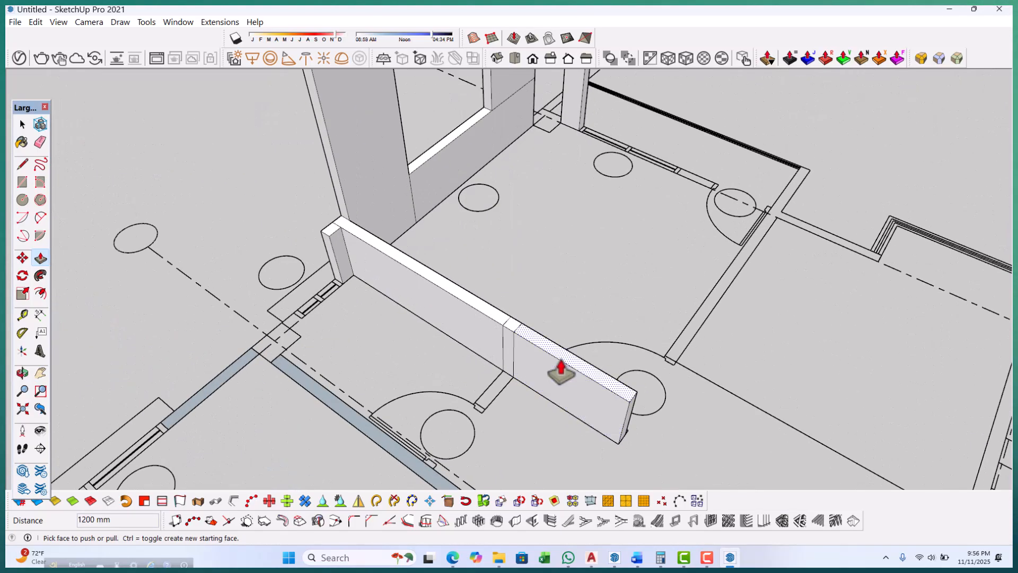
Raise all three top faces of the low wall by 1800 mm, level with the adjoining window wall.
{"action": "left_click", "coordinate": [567, 366]}
{"action": "scroll", "coordinate": [562, 361], "scroll_direction": "down", "scroll_amount": 3}
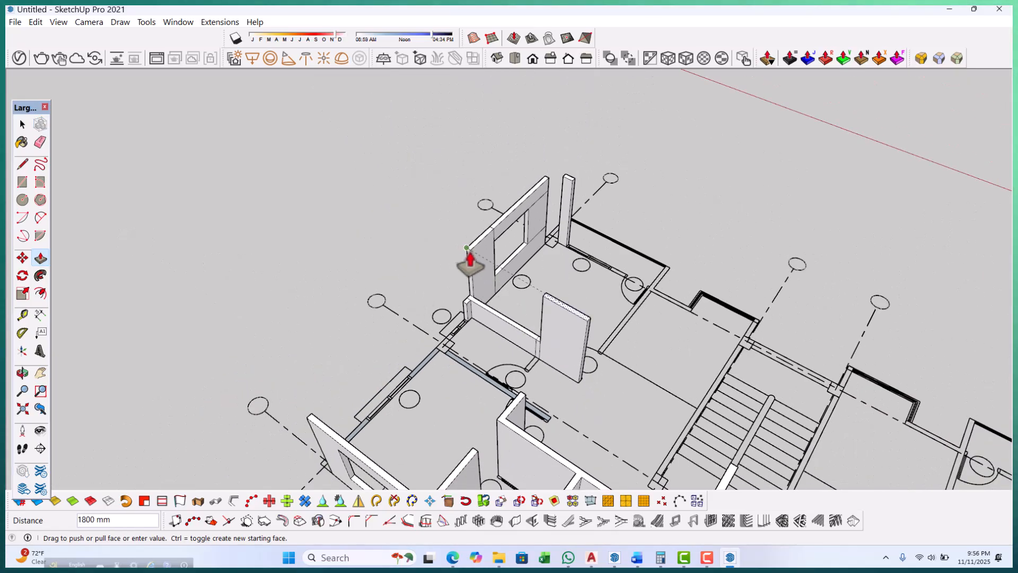
{"action": "scroll", "coordinate": [475, 265], "scroll_direction": "up", "scroll_amount": 3}
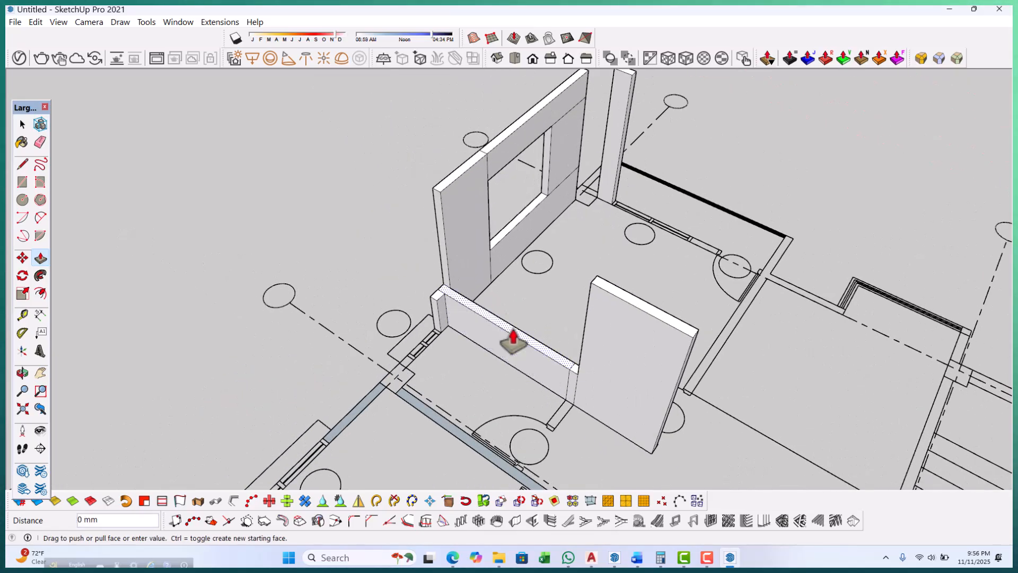
{"action": "scroll", "coordinate": [462, 286], "scroll_direction": "down", "scroll_amount": 3}
{"action": "left_click", "coordinate": [597, 321]}
{"action": "scroll", "coordinate": [546, 350], "scroll_direction": "up", "scroll_amount": 5}
{"action": "scroll", "coordinate": [557, 297], "scroll_direction": "down", "scroll_amount": 3}
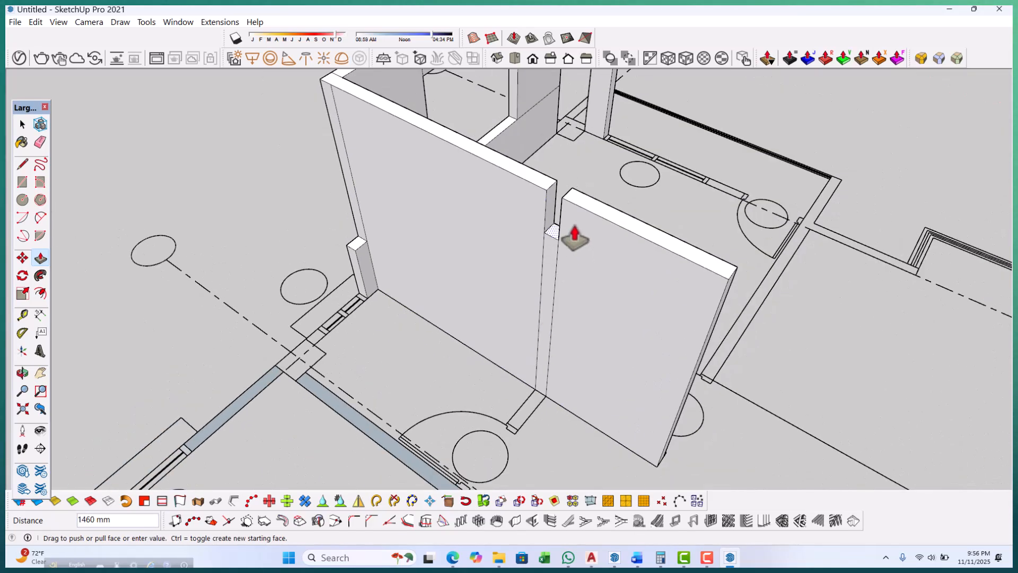
{"action": "scroll", "coordinate": [549, 318], "scroll_direction": "up", "scroll_amount": 1}
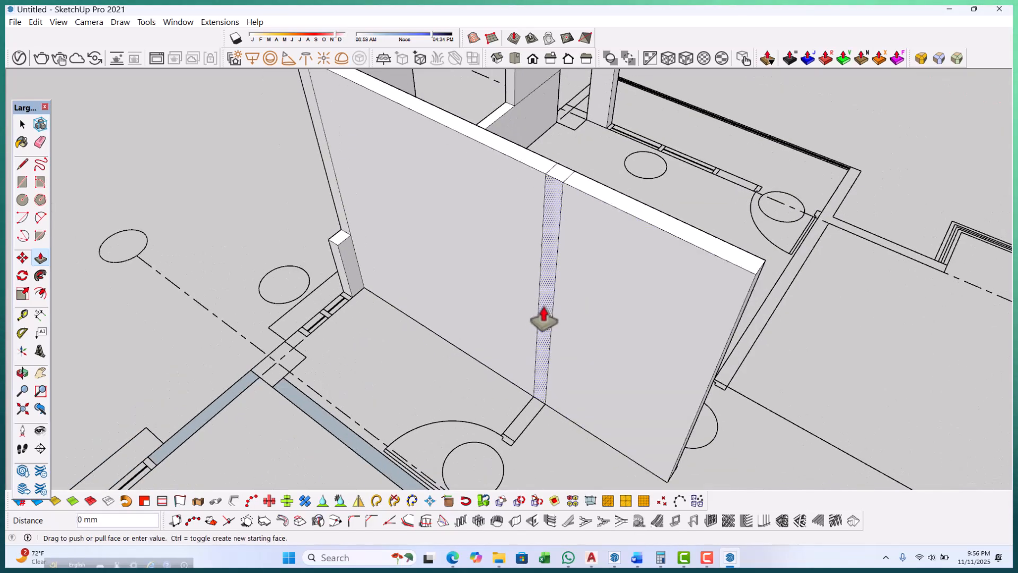
Pull the narrow strip in the middle of the raised wall out 500 mm to form the short partition beside the door.
{"action": "scroll", "coordinate": [541, 339], "scroll_direction": "down", "scroll_amount": 3}
{"action": "scroll", "coordinate": [513, 416], "scroll_direction": "up", "scroll_amount": 4}
{"action": "left_click", "coordinate": [520, 412]}
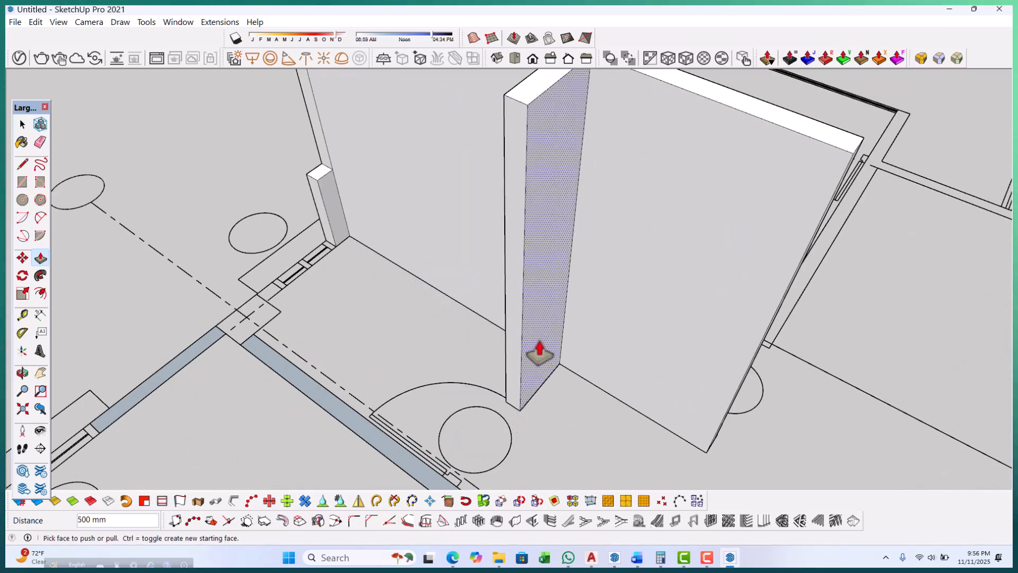
Raise the low stub at the corner of the window wall to the sill height of the small toilet window.
{"action": "scroll", "coordinate": [537, 360], "scroll_direction": "down", "scroll_amount": 5}
{"action": "middle_click_drag", "start_coordinate": [587, 425], "coordinate": [564, 409]}
{"action": "scroll", "coordinate": [465, 395], "scroll_direction": "up", "scroll_amount": 5}
{"action": "scroll", "coordinate": [465, 395], "scroll_direction": "down", "scroll_amount": 5}
{"action": "middle_click_drag", "start_coordinate": [465, 395], "coordinate": [711, 357]}
{"action": "scroll", "coordinate": [499, 390], "scroll_direction": "up", "scroll_amount": 5}
{"action": "scroll", "coordinate": [467, 363], "scroll_direction": "up", "scroll_amount": 5}
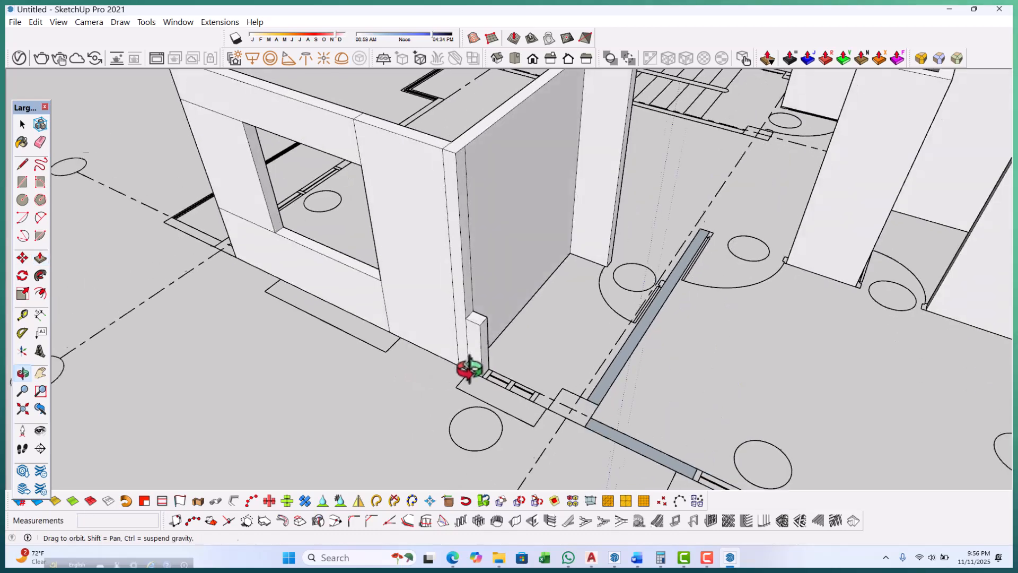
{"action": "left_click", "coordinate": [482, 325]}
{"action": "scroll", "coordinate": [482, 314], "scroll_direction": "down", "scroll_amount": 5}
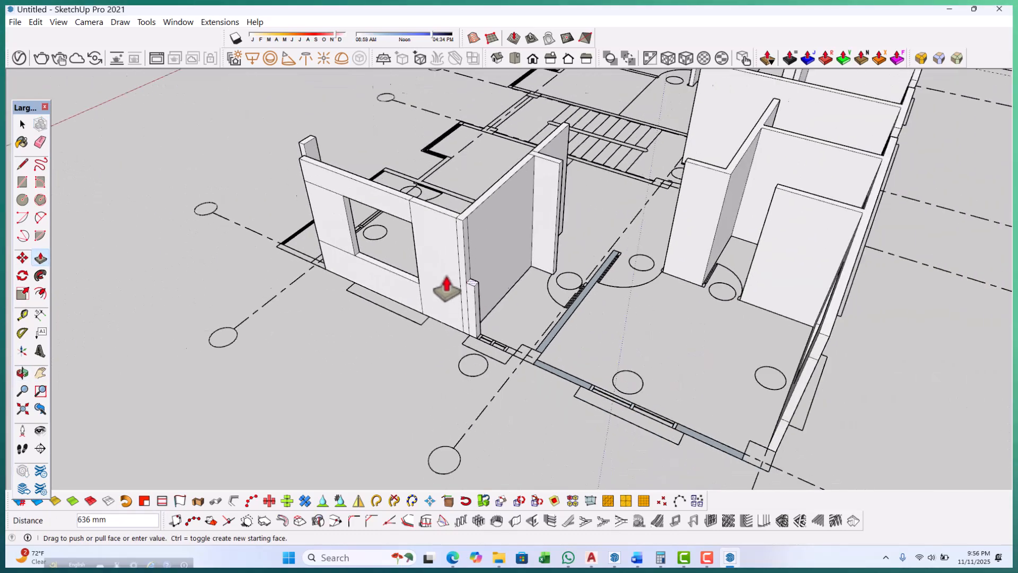
{"action": "middle_click_drag", "start_coordinate": [589, 305], "coordinate": [698, 300]}
{"action": "scroll", "coordinate": [396, 268], "scroll_direction": "up", "scroll_amount": 6}
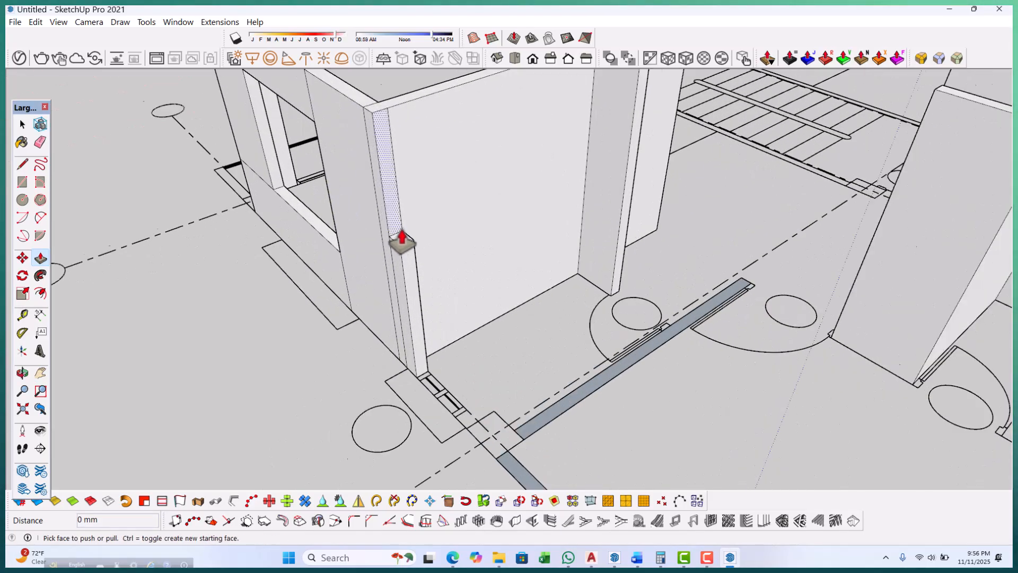
Raise the corner stub another 600 mm as a separate segment, matching the small window on the opposite wall.
{"action": "scroll", "coordinate": [401, 242], "scroll_direction": "up", "scroll_amount": 1}
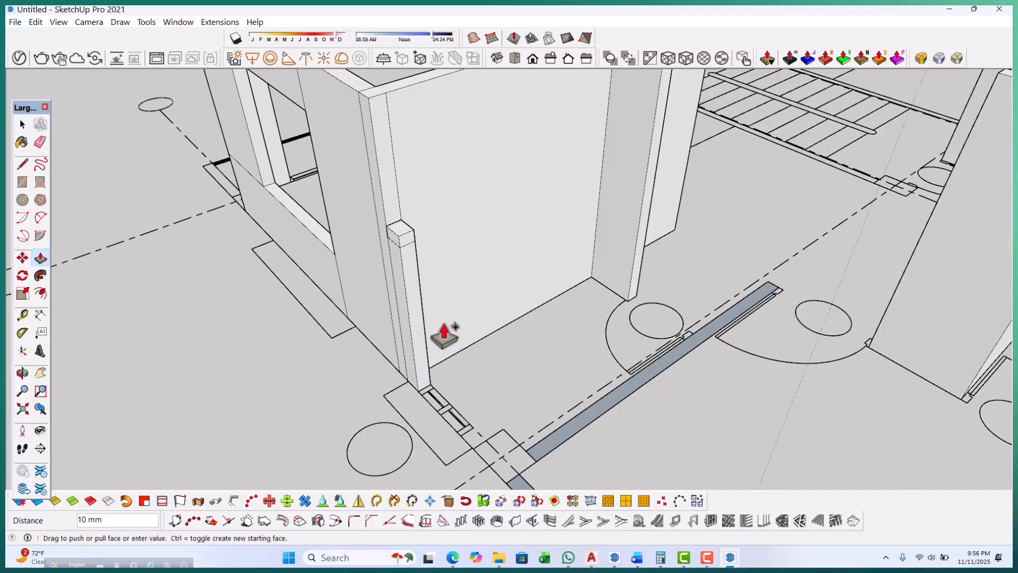
{"action": "scroll", "coordinate": [377, 320], "scroll_direction": "down", "scroll_amount": 6}
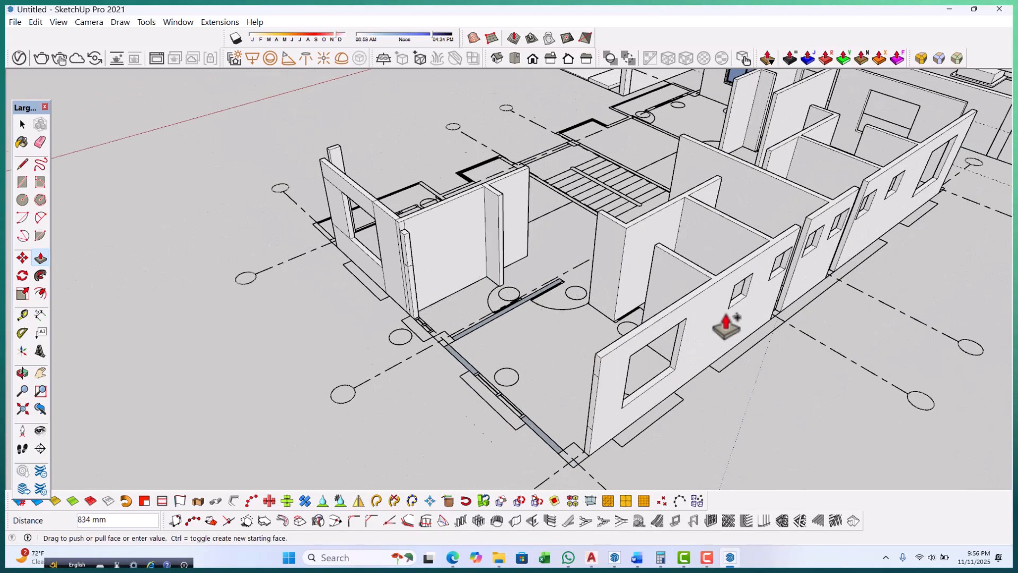
{"action": "scroll", "coordinate": [726, 326], "scroll_direction": "up", "scroll_amount": 1}
{"action": "left_click", "coordinate": [737, 288]}
{"action": "scroll", "coordinate": [329, 232], "scroll_direction": "up", "scroll_amount": 4}
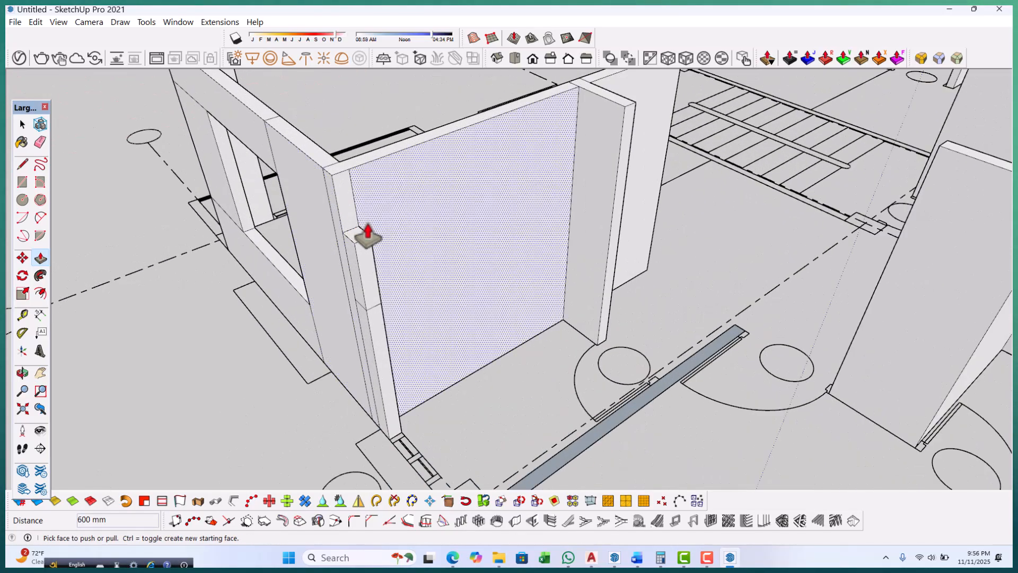
Raise the corner stub a further 450 mm as a lintel-height segment, up to the top of the adjoining wall.
{"action": "left_click", "coordinate": [361, 214]}
{"action": "scroll", "coordinate": [339, 217], "scroll_direction": "down", "scroll_amount": 2}
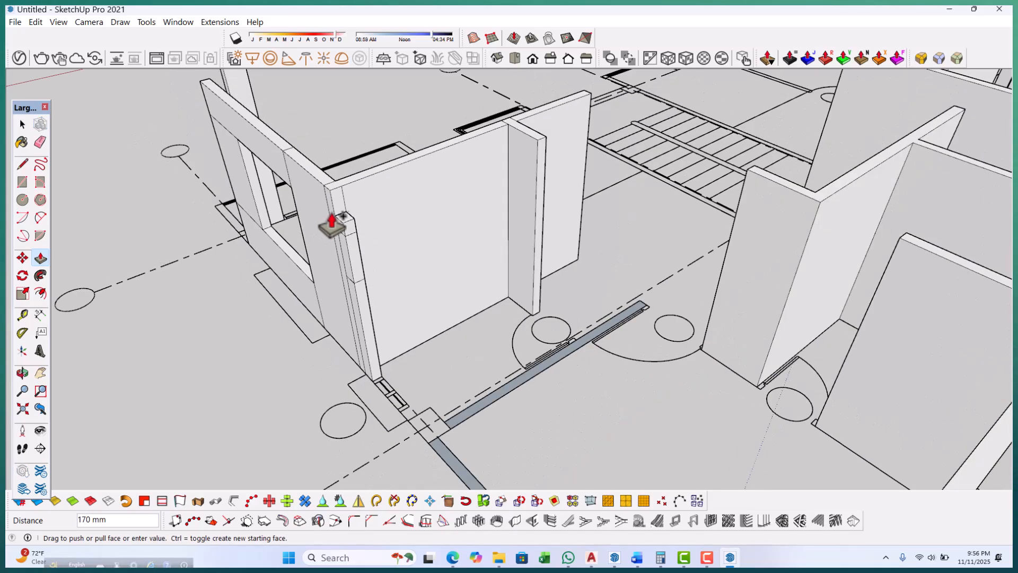
{"action": "left_click", "coordinate": [541, 154]}
{"action": "scroll", "coordinate": [400, 316], "scroll_direction": "down", "scroll_amount": 3}
{"action": "scroll", "coordinate": [419, 260], "scroll_direction": "up", "scroll_amount": 5}
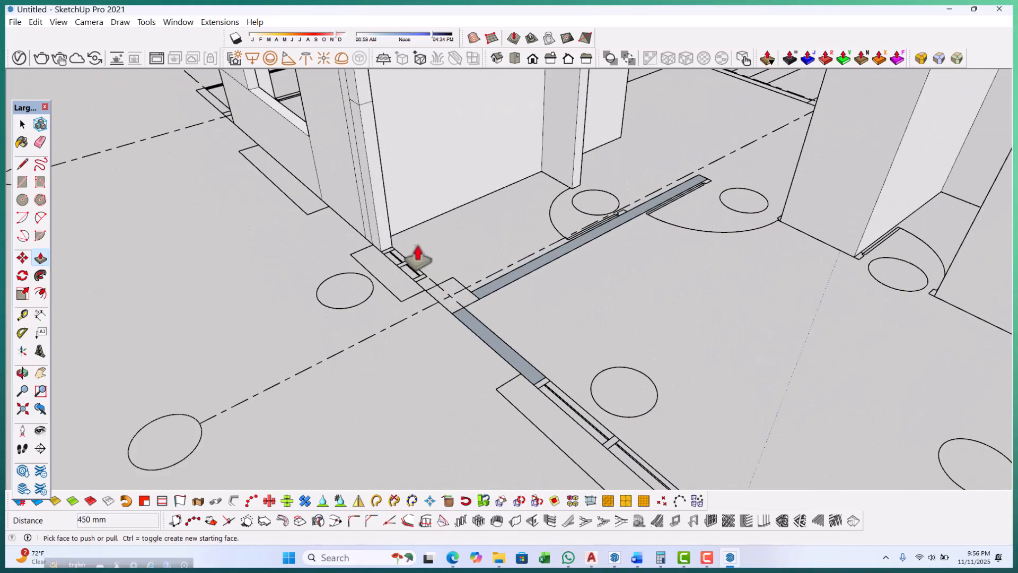
Extend the stub's lower segment 600 mm along the toilet window outline, then about 163 mm further to form the end pier base.
{"action": "scroll", "coordinate": [419, 256], "scroll_direction": "up", "scroll_amount": 3}
{"action": "left_click", "coordinate": [347, 238]}
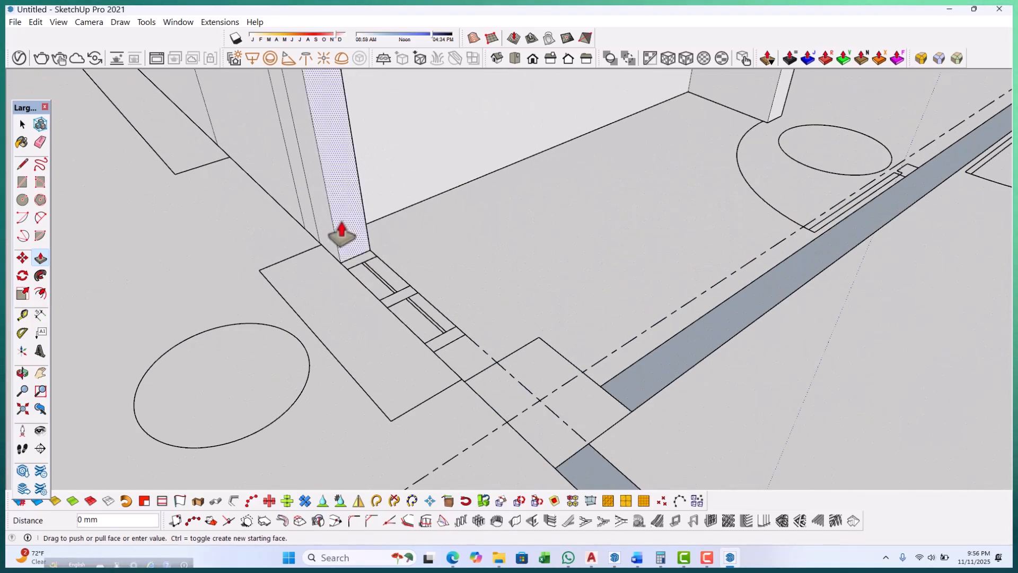
{"action": "left_click", "coordinate": [364, 254]}
{"action": "left_click", "coordinate": [430, 364]}
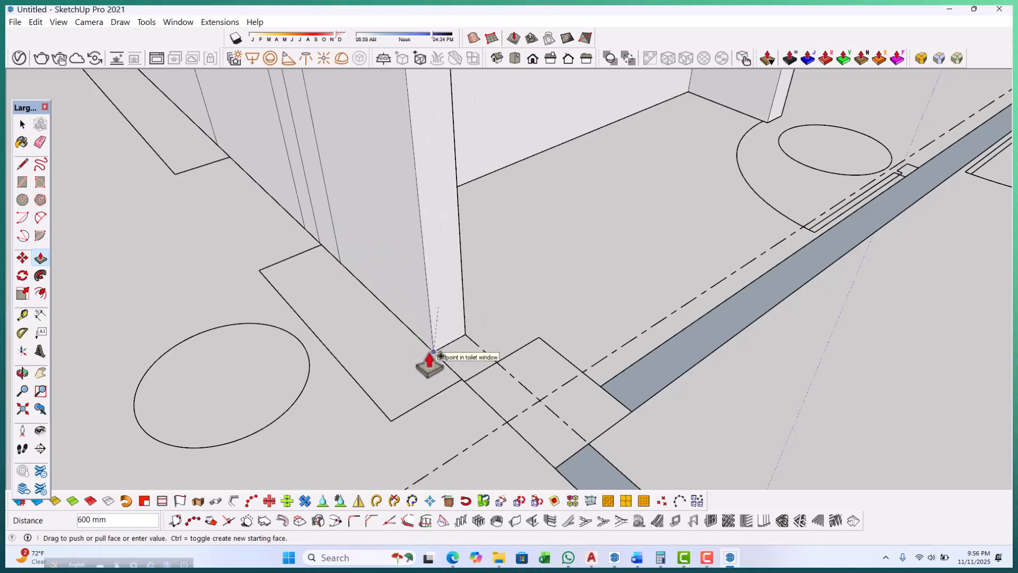
{"action": "scroll", "coordinate": [340, 347], "scroll_direction": "down", "scroll_amount": 3}
{"action": "scroll", "coordinate": [405, 327], "scroll_direction": "up", "scroll_amount": 4}
{"action": "left_click", "coordinate": [389, 317]}
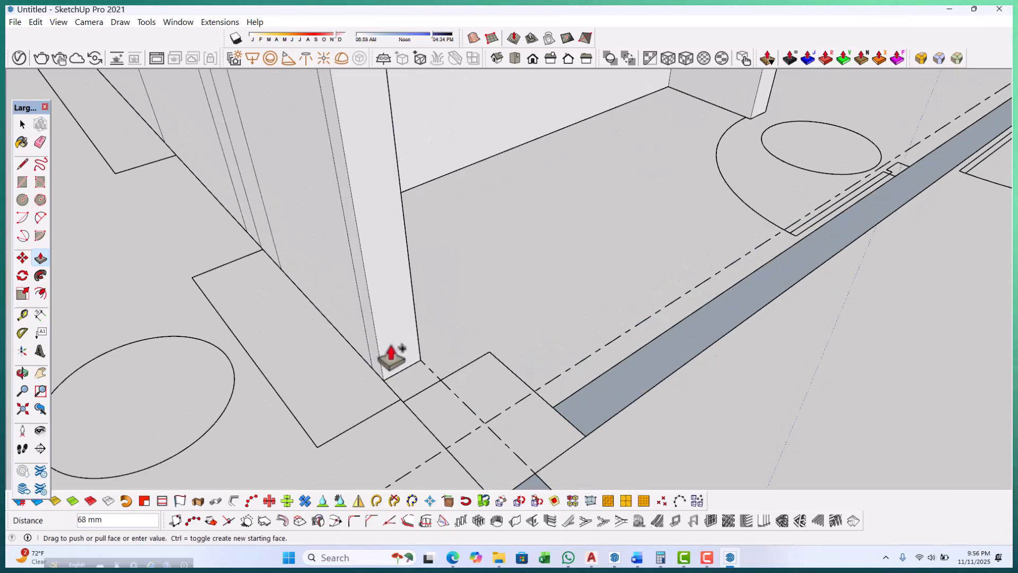
{"action": "scroll", "coordinate": [414, 419], "scroll_direction": "down", "scroll_amount": 5}
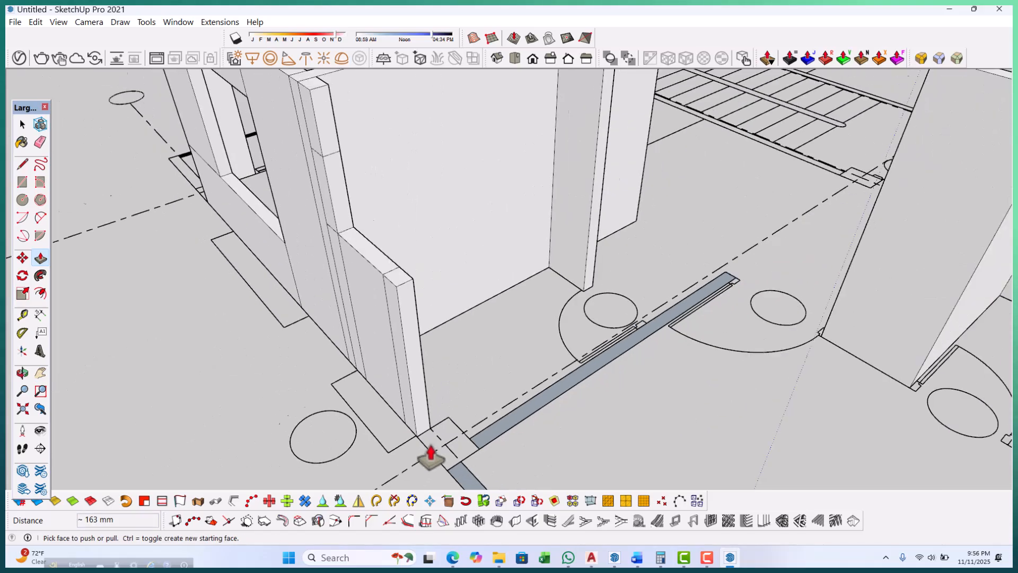
Raise the end pier by 600 mm and extend the top segment about 763 mm over it to close the toilet window opening.
{"action": "scroll", "coordinate": [404, 352], "scroll_direction": "up", "scroll_amount": 4}
{"action": "left_click", "coordinate": [427, 350]}
{"action": "scroll", "coordinate": [408, 329], "scroll_direction": "down", "scroll_amount": 2}
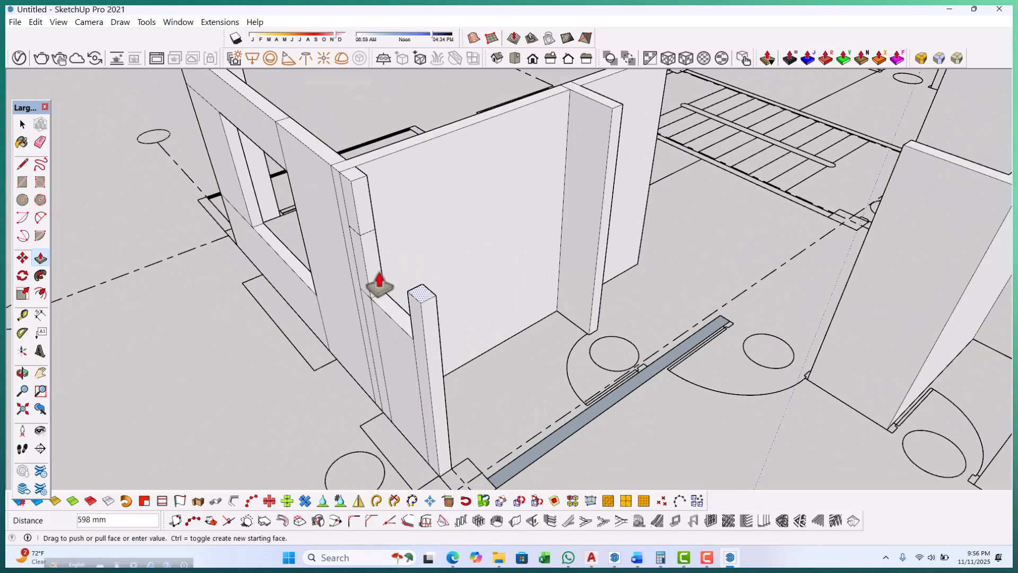
{"action": "scroll", "coordinate": [364, 225], "scroll_direction": "up", "scroll_amount": 1}
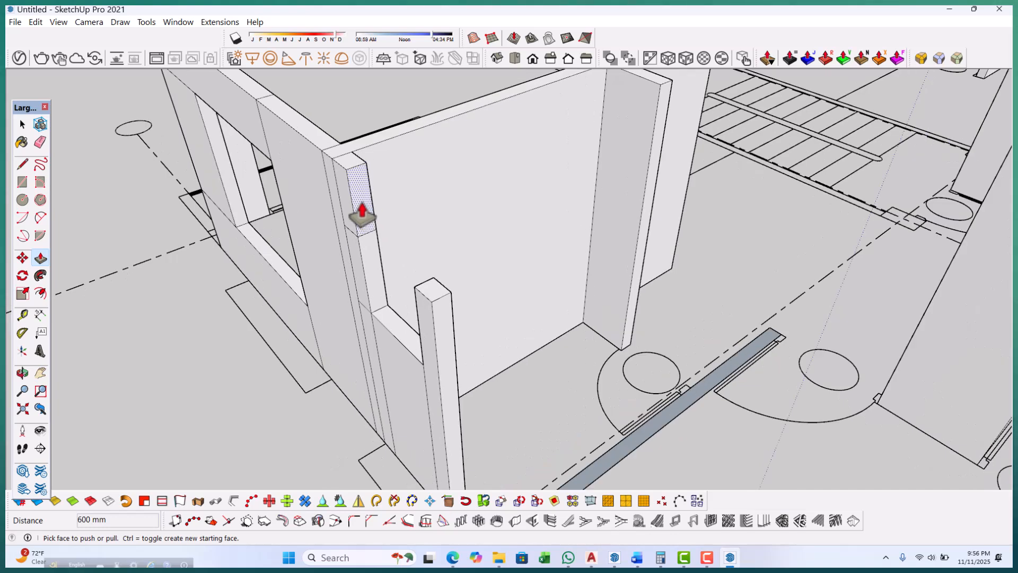
{"action": "left_click", "coordinate": [422, 311]}
{"action": "scroll", "coordinate": [536, 257], "scroll_direction": "down", "scroll_amount": 4}
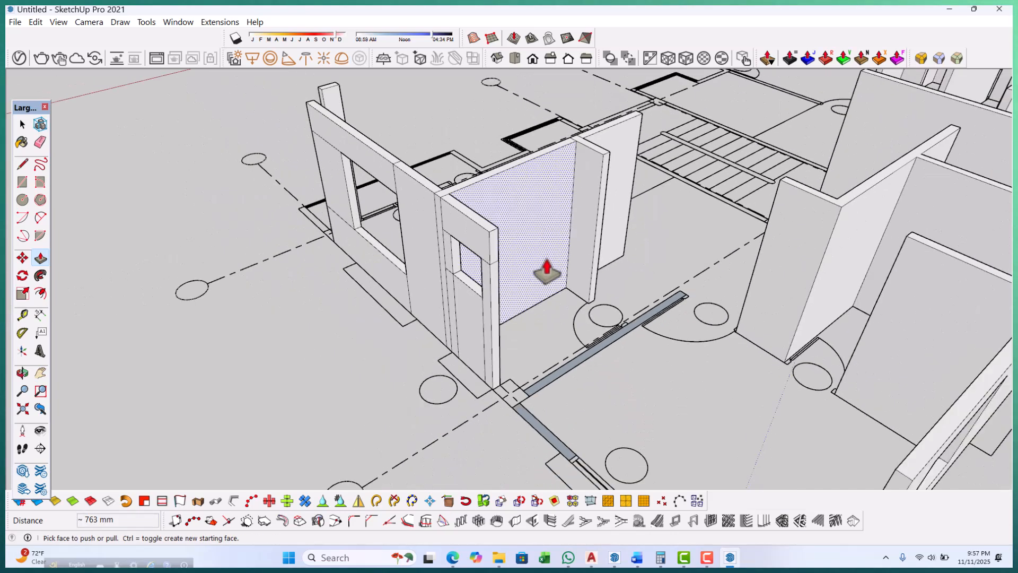
Delete the vertical seam edge between the end pier and the wall below the toilet window.
{"action": "middle_click_drag", "start_coordinate": [480, 378], "coordinate": [532, 367]}
{"action": "scroll", "coordinate": [518, 392], "scroll_direction": "up", "scroll_amount": 5}
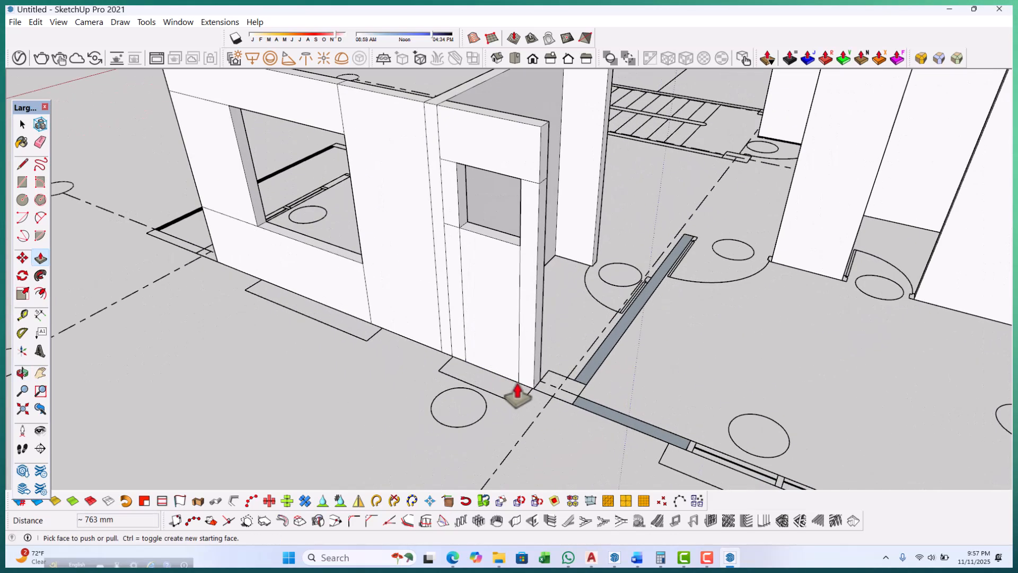
{"action": "key", "text": "space"}
{"action": "scroll", "coordinate": [528, 371], "scroll_direction": "up", "scroll_amount": 2}
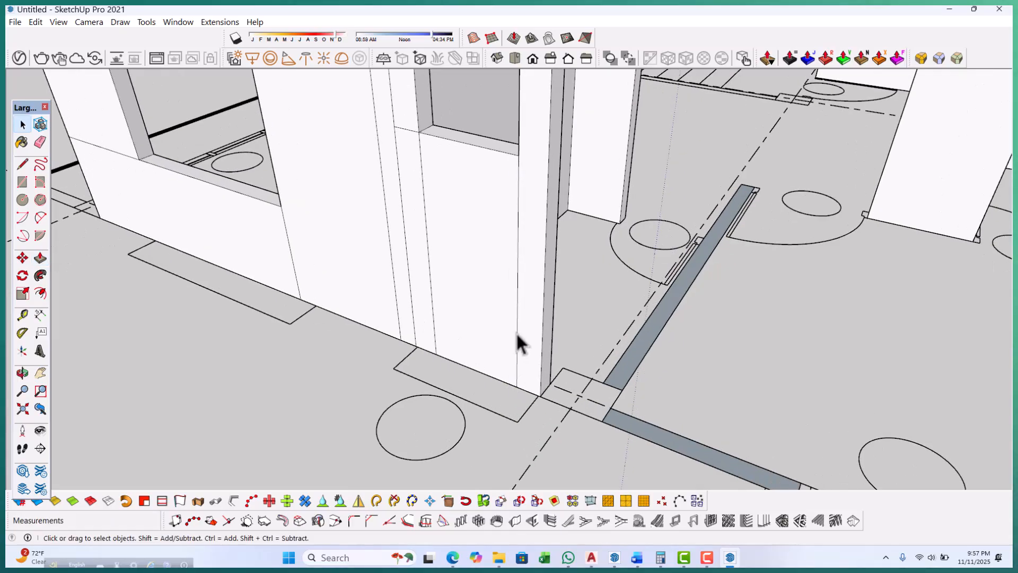
{"action": "scroll", "coordinate": [432, 287], "scroll_direction": "up", "scroll_amount": 2}
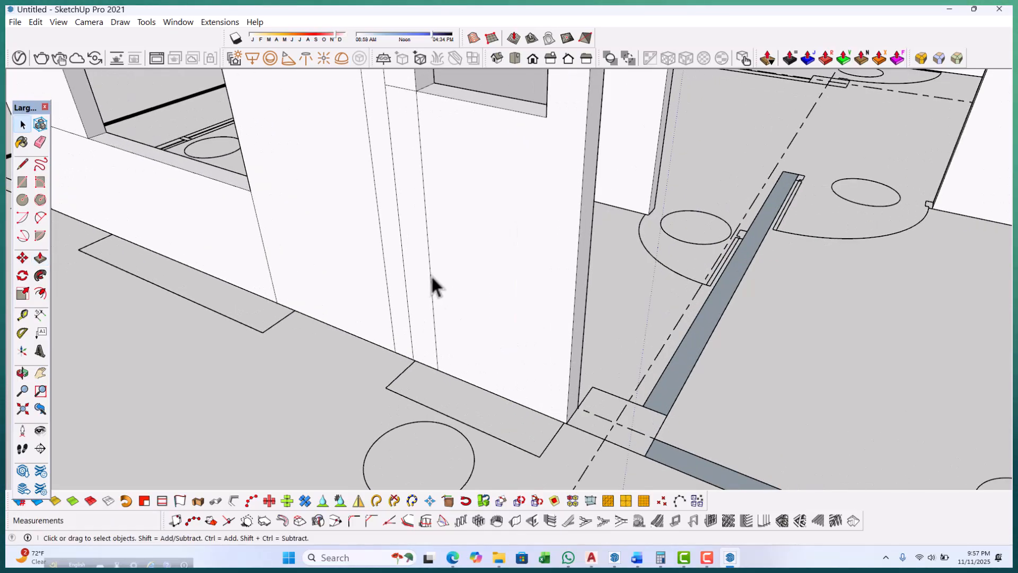
Delete the remaining vertical seam edges on the outer wall face between the large window panel and the toilet window.
{"action": "scroll", "coordinate": [456, 339], "scroll_direction": "down", "scroll_amount": 6}
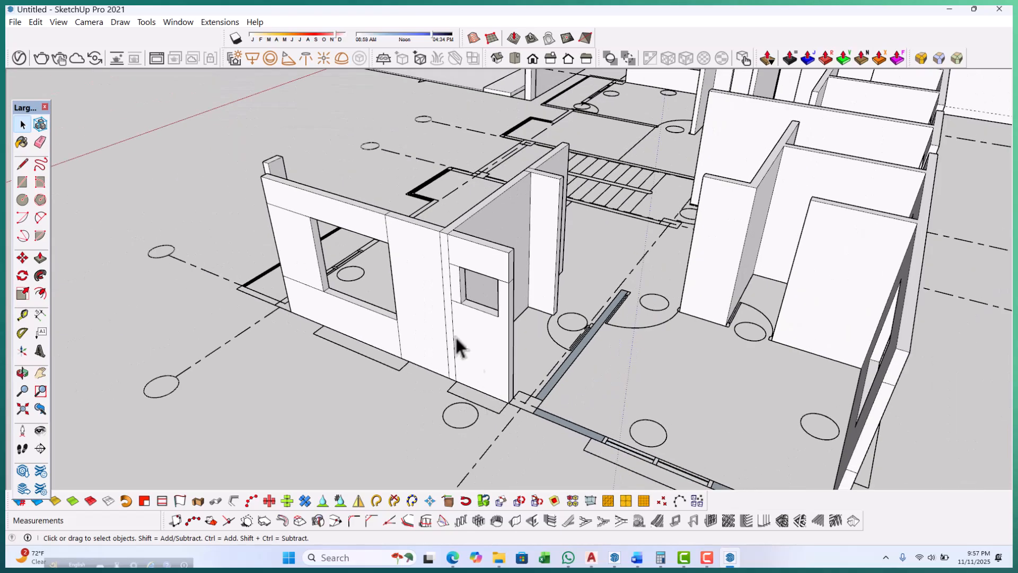
{"action": "scroll", "coordinate": [468, 339], "scroll_direction": "up", "scroll_amount": 3}
{"action": "left_click", "coordinate": [458, 344]}
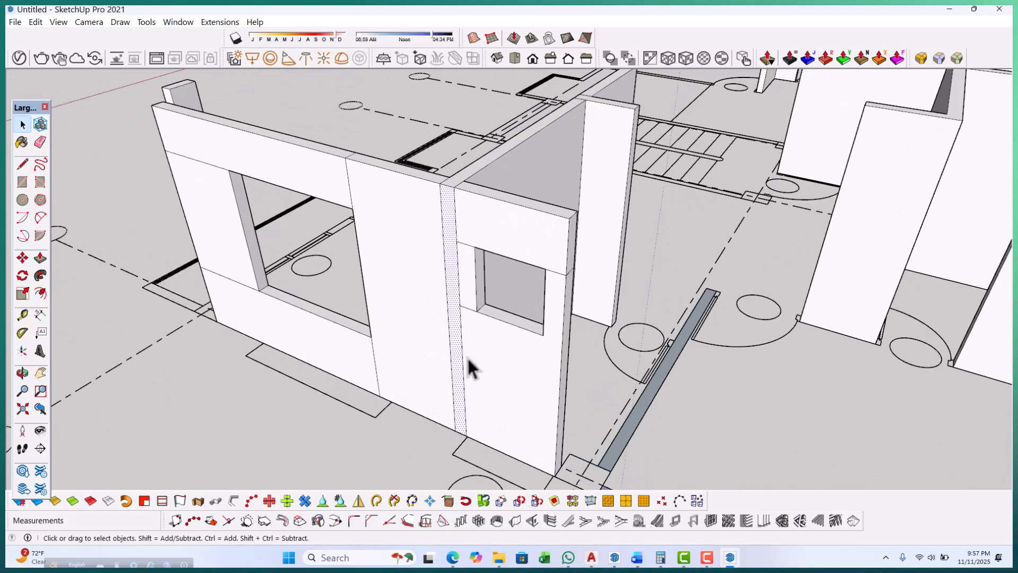
{"action": "left_click", "coordinate": [463, 370]}
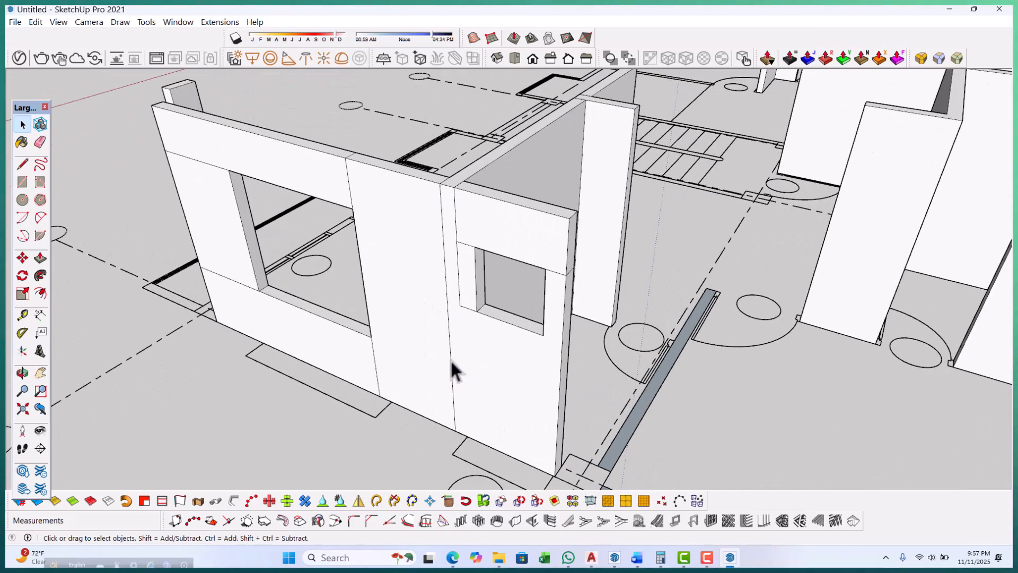
{"action": "scroll", "coordinate": [451, 231], "scroll_direction": "up", "scroll_amount": 2}
{"action": "left_click", "coordinate": [456, 234]}
{"action": "key", "text": "Delete"}
{"action": "left_click", "coordinate": [459, 265]}
{"action": "key", "text": "Delete"}
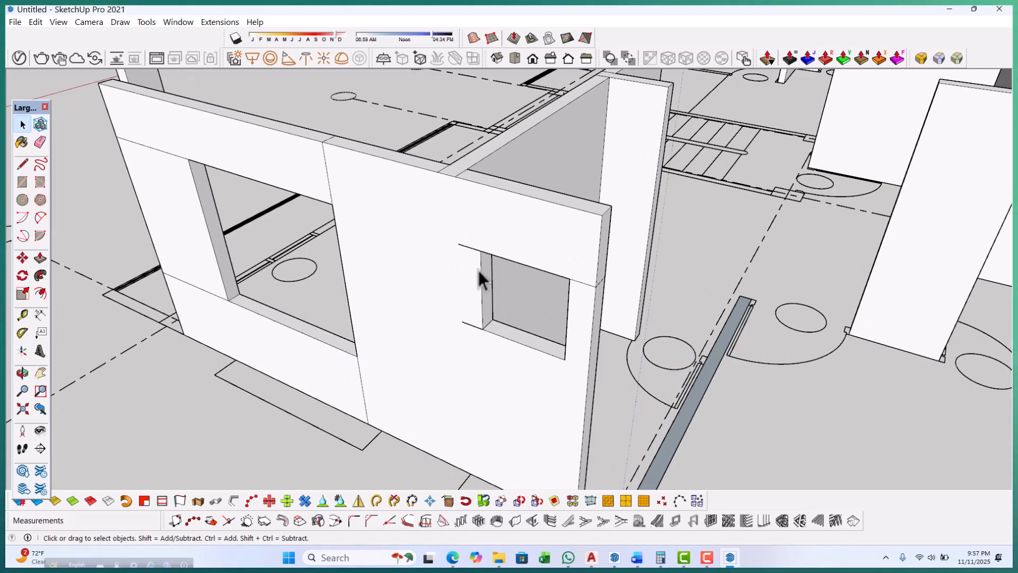
Delete the leftover horizontal edges extending from the toilet window's head and sill.
{"action": "left_click", "coordinate": [474, 250]}
{"action": "key", "text": "Delete"}
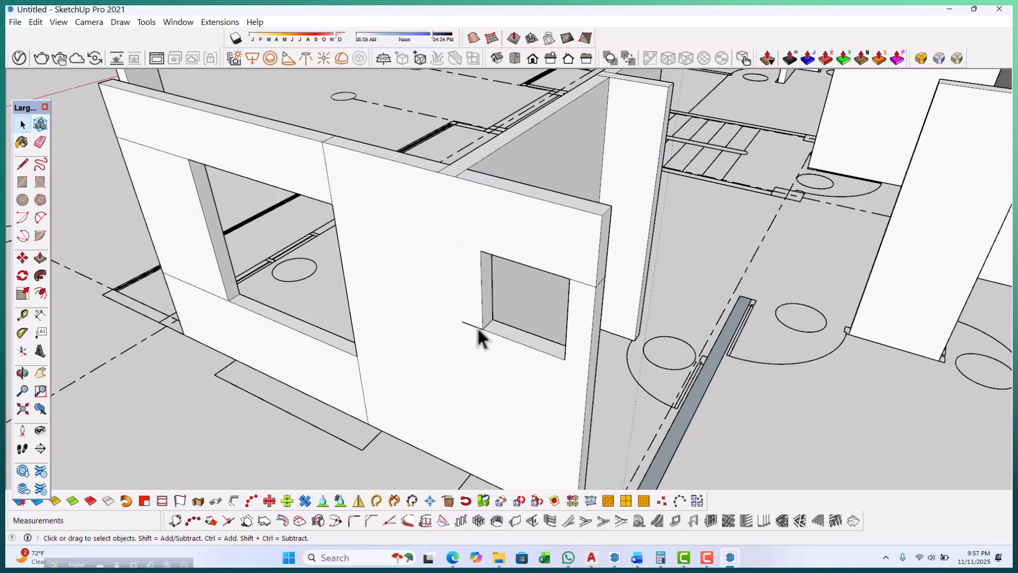
{"action": "middle_click_drag", "start_coordinate": [490, 326], "coordinate": [467, 305]}
{"action": "scroll", "coordinate": [443, 300], "scroll_direction": "up", "scroll_amount": 2}
{"action": "scroll", "coordinate": [622, 286], "scroll_direction": "down", "scroll_amount": 5}
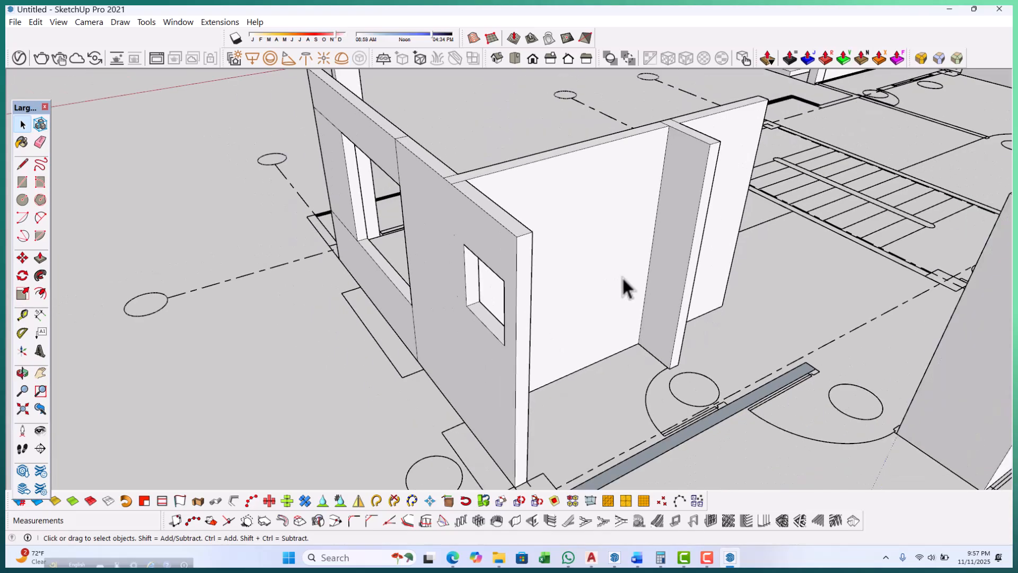
{"action": "middle_click_drag", "start_coordinate": [694, 291], "coordinate": [763, 291]}
{"action": "scroll", "coordinate": [749, 272], "scroll_direction": "up", "scroll_amount": 2}
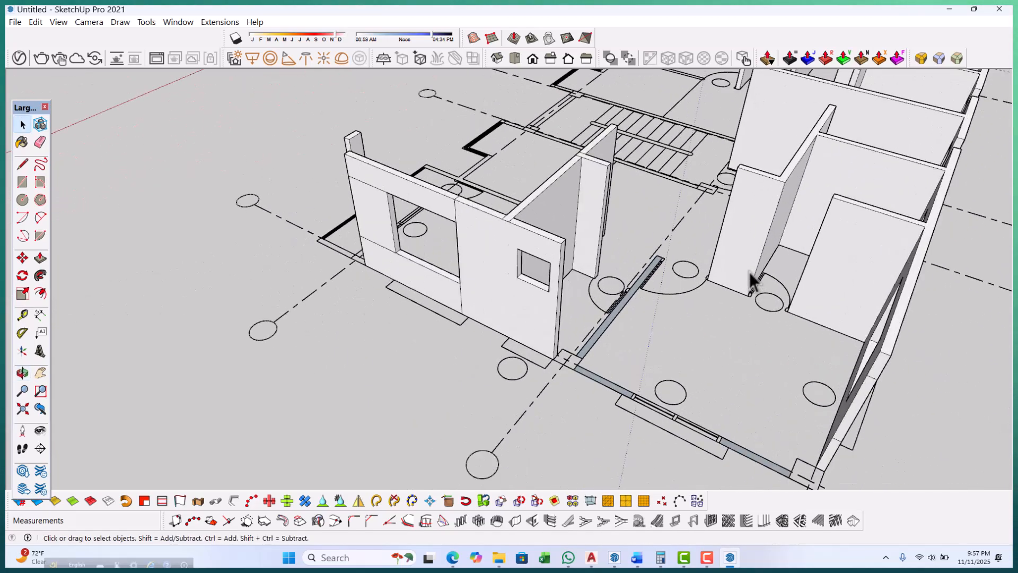
{"action": "middle_click_drag", "start_coordinate": [620, 323], "coordinate": [610, 323]}
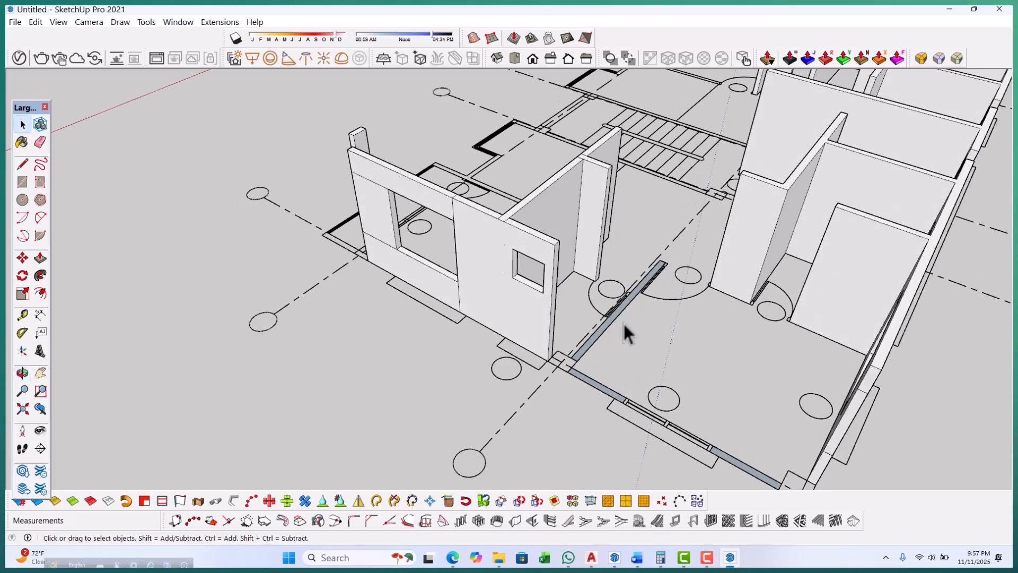
{"action": "scroll", "coordinate": [470, 223], "scroll_direction": "up", "scroll_amount": 4}
{"action": "middle_click_drag", "start_coordinate": [470, 224], "coordinate": [660, 364]}
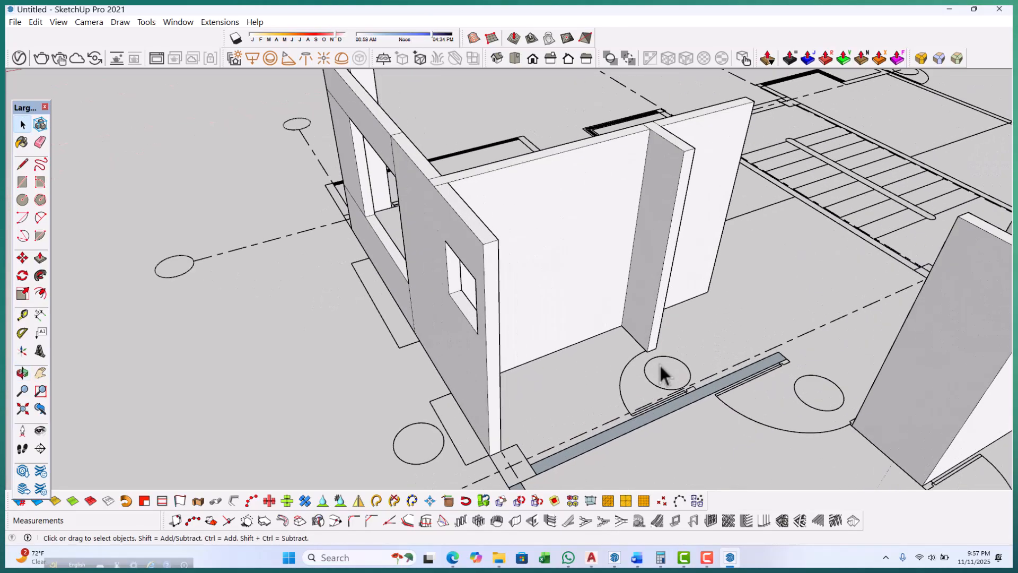
Push the free end face of the short toilet partition wall back 50 mm to clear the door frame on the plan.
{"action": "scroll", "coordinate": [657, 356], "scroll_direction": "up", "scroll_amount": 5}
{"action": "left_click", "coordinate": [628, 309]}
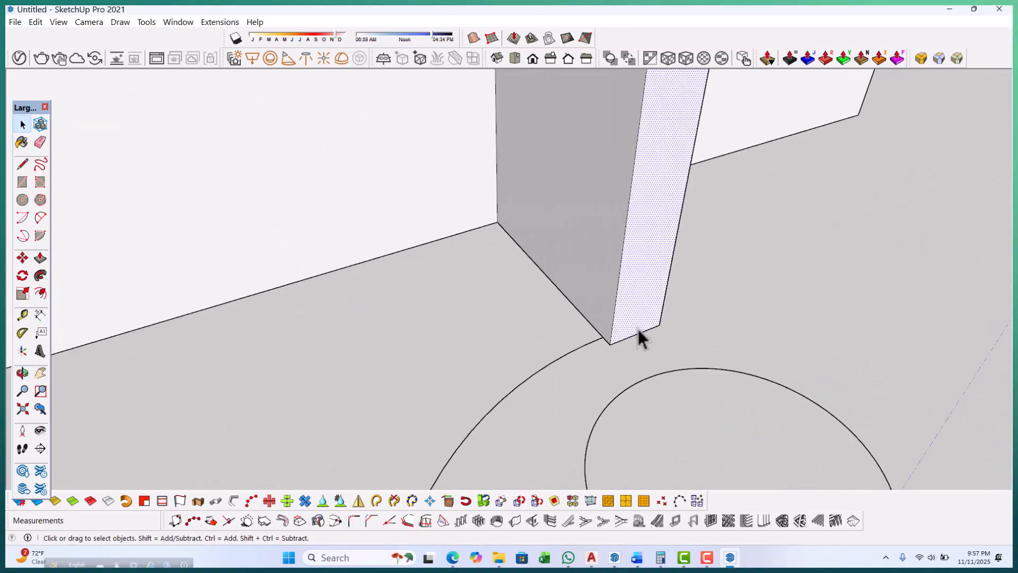
{"action": "key", "text": "p"}
{"action": "scroll", "coordinate": [630, 324], "scroll_direction": "up", "scroll_amount": 1}
{"action": "left_click_drag", "start_coordinate": [635, 323], "coordinate": [588, 340]}
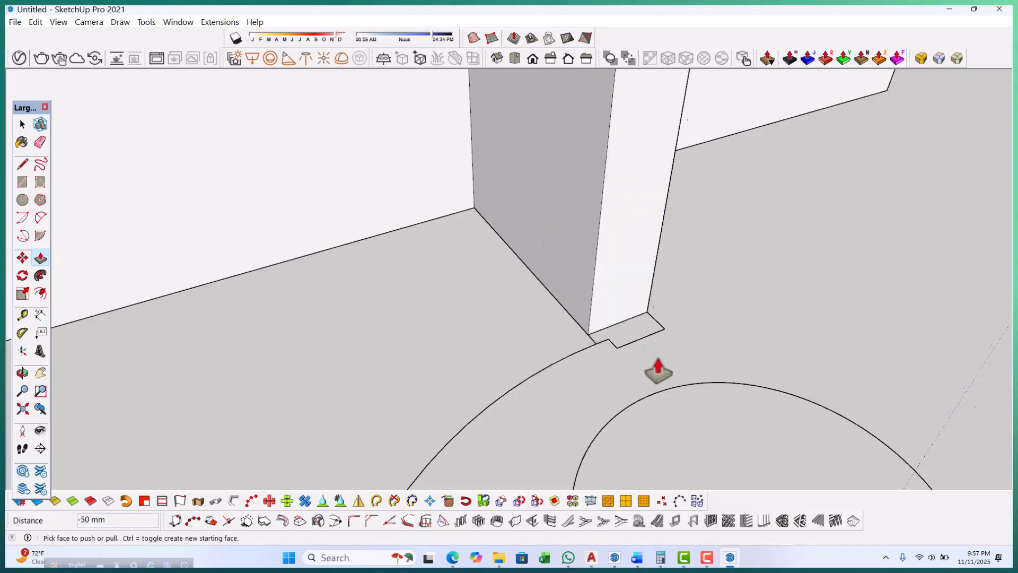
Delete the horizontal seam edges extending from the large window's head and sill on the outer wall face.
{"action": "scroll", "coordinate": [651, 351], "scroll_direction": "down", "scroll_amount": 7}
{"action": "scroll", "coordinate": [661, 419], "scroll_direction": "down", "scroll_amount": 1}
{"action": "scroll", "coordinate": [702, 426], "scroll_direction": "down", "scroll_amount": 2}
{"action": "key", "text": "space"}
{"action": "middle_click_drag", "start_coordinate": [706, 425], "coordinate": [746, 397]}
{"action": "scroll", "coordinate": [508, 256], "scroll_direction": "up", "scroll_amount": 5}
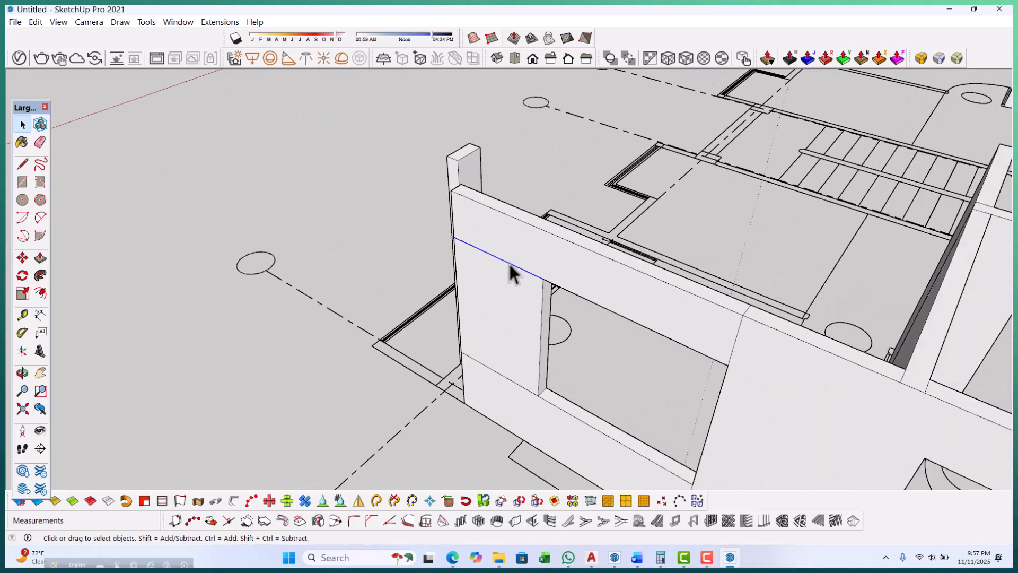
{"action": "key", "text": "Delete"}
{"action": "middle_click_drag", "start_coordinate": [535, 379], "coordinate": [522, 344]}
{"action": "left_click", "coordinate": [504, 346]}
{"action": "key", "text": "Delete"}
Delete the vertical seam edges above and below the large window on the outer wall face.
{"action": "scroll", "coordinate": [521, 350], "scroll_direction": "down", "scroll_amount": 2}
{"action": "scroll", "coordinate": [636, 303], "scroll_direction": "up", "scroll_amount": 1}
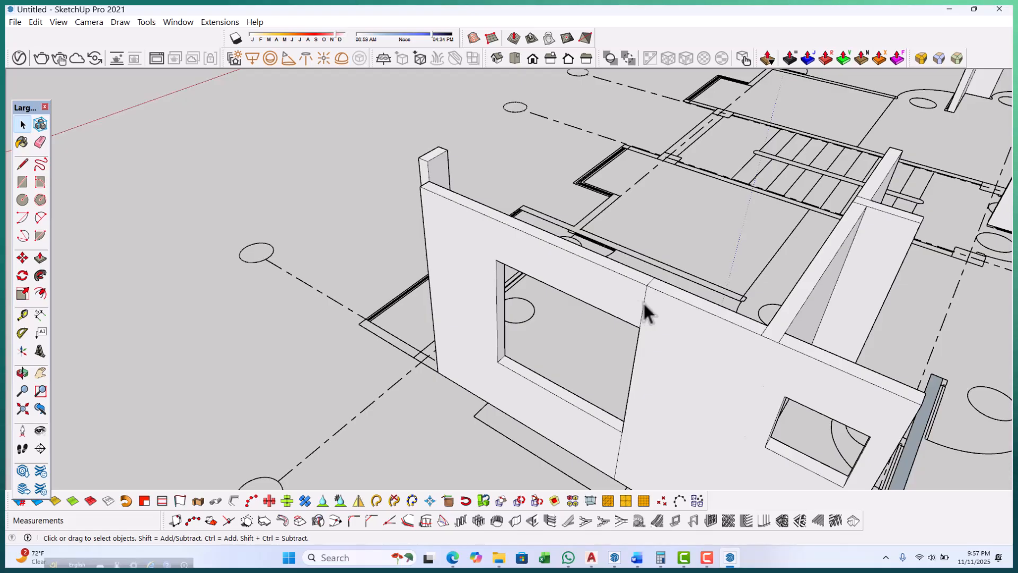
{"action": "left_click", "coordinate": [619, 444]}
{"action": "key", "text": "Delete"}
{"action": "middle_click_drag", "start_coordinate": [641, 321], "coordinate": [682, 395]}
{"action": "scroll", "coordinate": [644, 343], "scroll_direction": "up", "scroll_amount": 2}
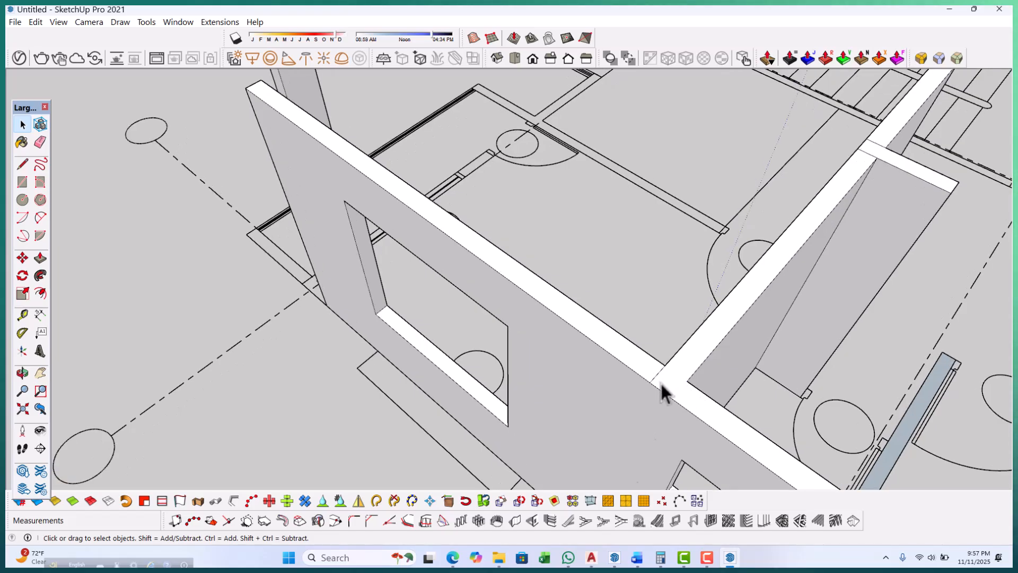
Delete the vertical seam edges above and below the large window on the inner wall face.
{"action": "scroll", "coordinate": [649, 361], "scroll_direction": "down", "scroll_amount": 5}
{"action": "mouse_move", "coordinate": [679, 345]}
{"action": "middle_mouse_down"}
{"action": "mouse_move", "coordinate": [549, 240]}
{"action": "mouse_move", "coordinate": [452, 257]}
{"action": "middle_mouse_up"}
{"action": "scroll", "coordinate": [642, 359], "scroll_direction": "down", "scroll_amount": 2}
{"action": "middle_click_drag", "start_coordinate": [643, 359], "coordinate": [68, 341]}
{"action": "scroll", "coordinate": [515, 352], "scroll_direction": "up", "scroll_amount": 3}
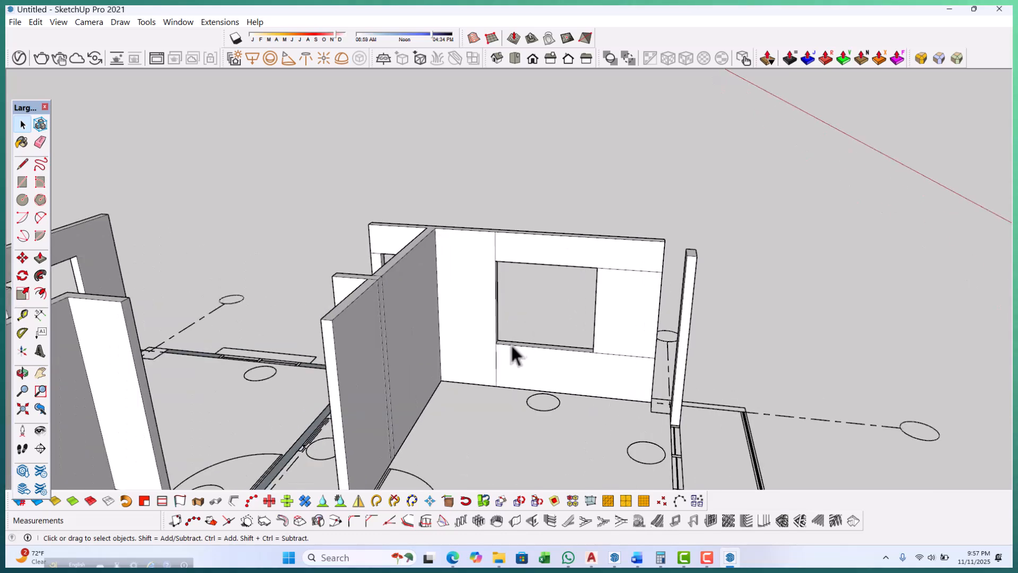
{"action": "scroll", "coordinate": [492, 371], "scroll_direction": "up", "scroll_amount": 3}
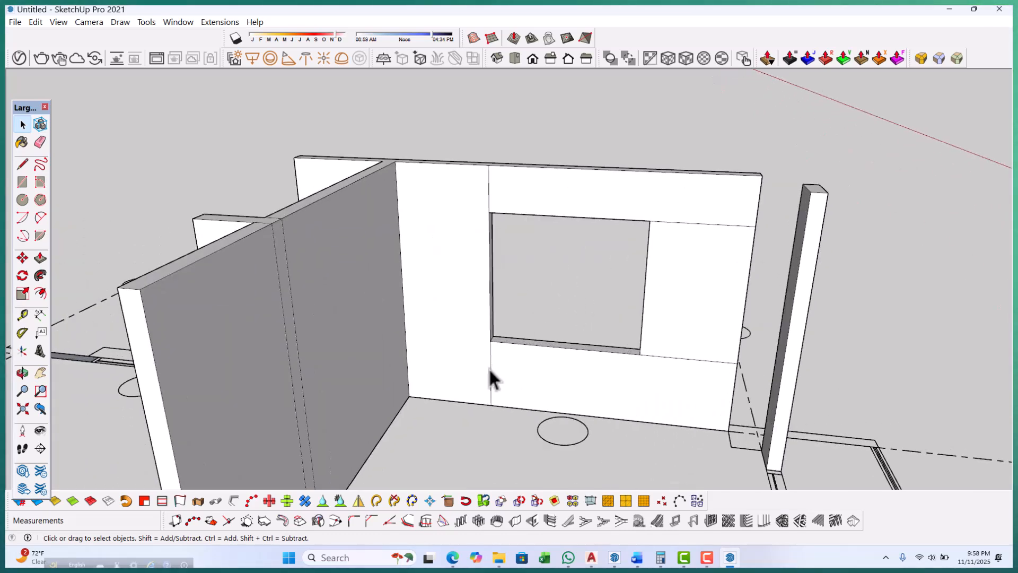
{"action": "scroll", "coordinate": [489, 367], "scroll_direction": "down", "scroll_amount": 2}
{"action": "scroll", "coordinate": [490, 241], "scroll_direction": "up", "scroll_amount": 4}
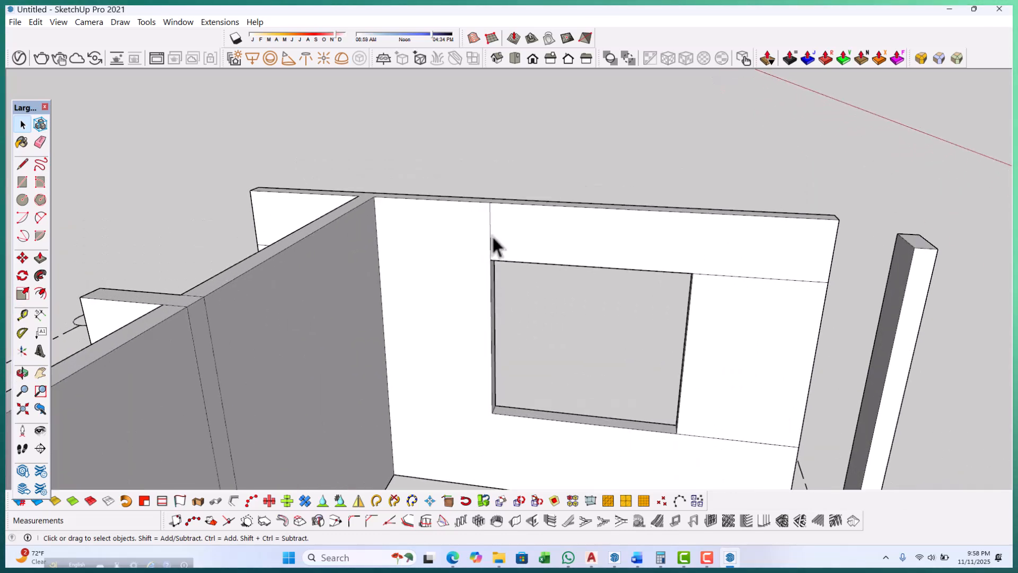
{"action": "scroll", "coordinate": [489, 233], "scroll_direction": "down", "scroll_amount": 2}
Delete the horizontal seam edges extending from the large window's head and sill on the inner wall face.
{"action": "scroll", "coordinate": [631, 269], "scroll_direction": "up", "scroll_amount": 5}
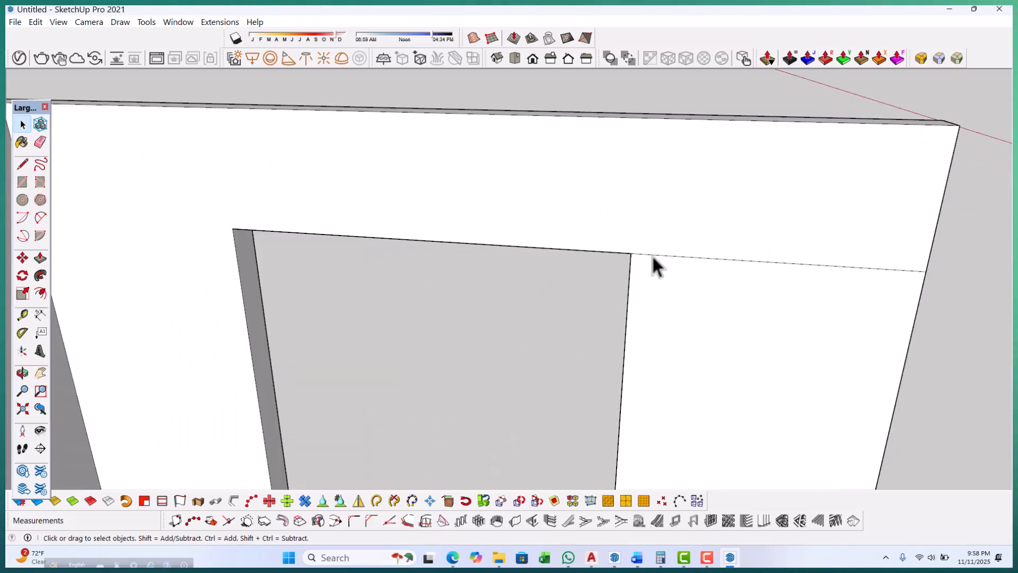
{"action": "scroll", "coordinate": [613, 237], "scroll_direction": "down", "scroll_amount": 3}
{"action": "scroll", "coordinate": [639, 422], "scroll_direction": "up", "scroll_amount": 2}
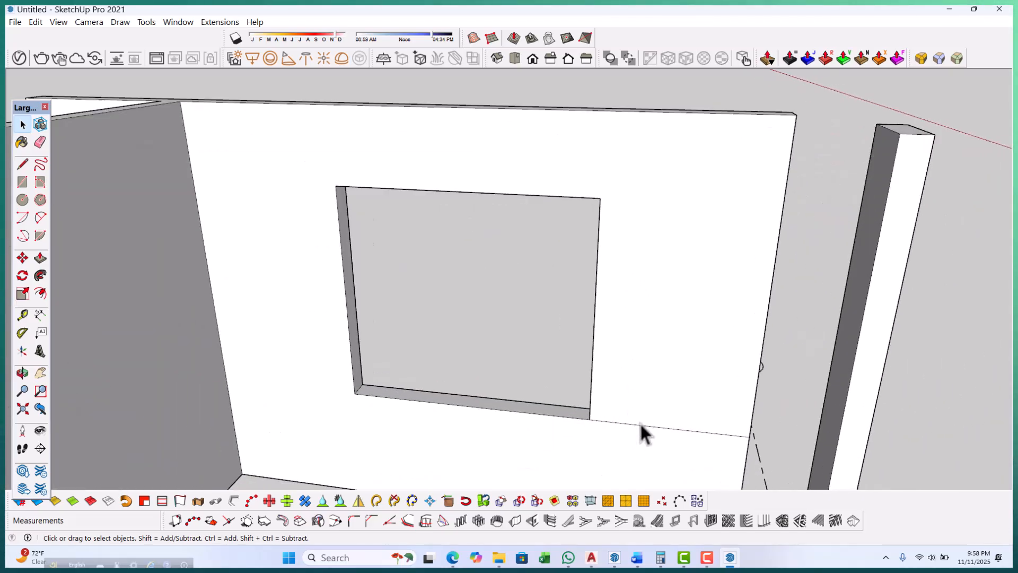
{"action": "scroll", "coordinate": [640, 422], "scroll_direction": "down", "scroll_amount": 1}
Delete the two vertical seam edges on the long partition wall's face, opposite the short toilet wall.
{"action": "scroll", "coordinate": [689, 371], "scroll_direction": "down", "scroll_amount": 4}
{"action": "middle_click_drag", "start_coordinate": [782, 272], "coordinate": [618, 325]}
{"action": "scroll", "coordinate": [647, 330], "scroll_direction": "up", "scroll_amount": 6}
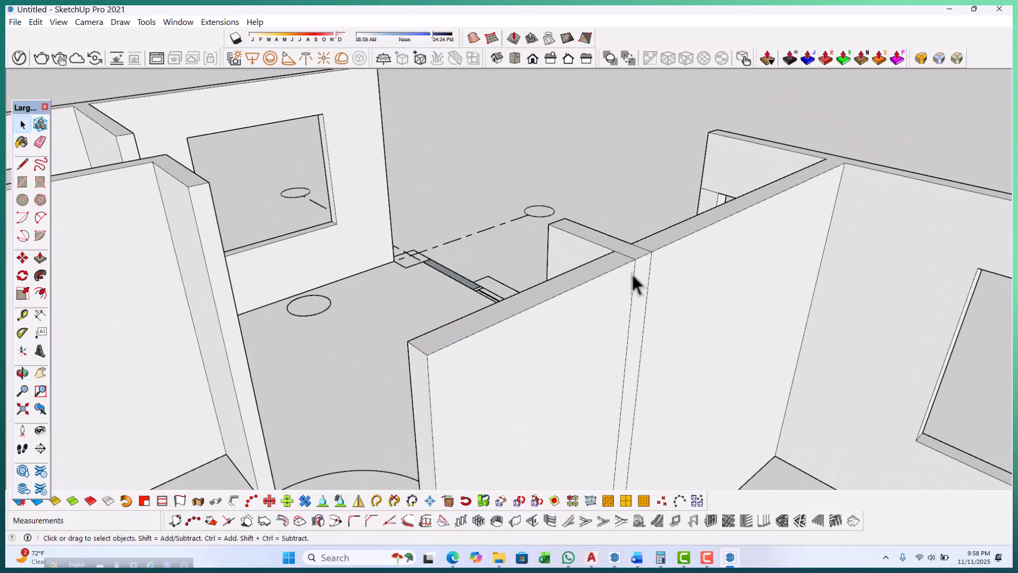
{"action": "left_click", "coordinate": [632, 274]}
{"action": "key", "text": "Delete"}
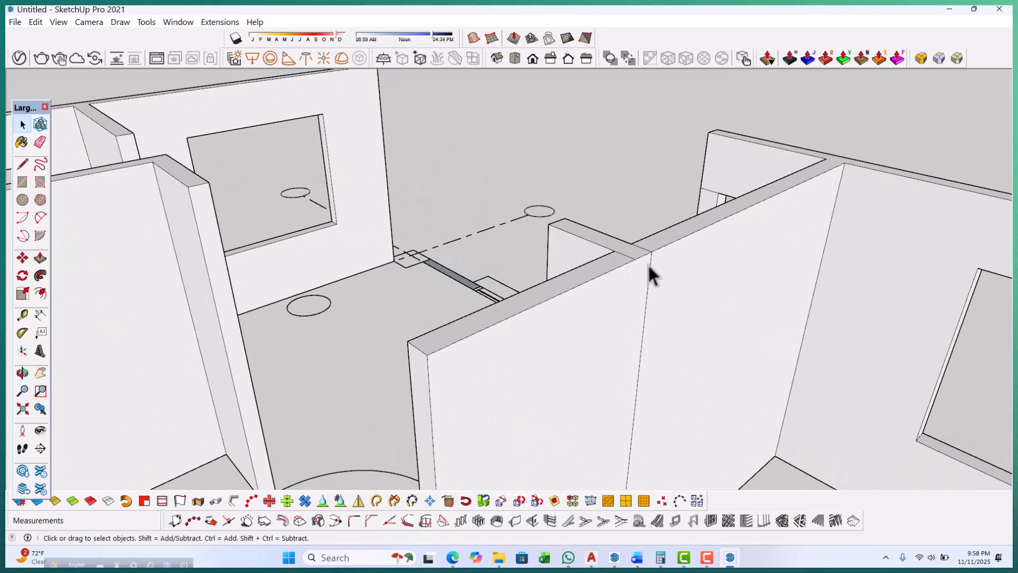
{"action": "left_click", "coordinate": [650, 264]}
{"action": "scroll", "coordinate": [626, 221], "scroll_direction": "down", "scroll_amount": 4}
Delete the seam edges on the wall tops where the short toilet wall meets the long partition.
{"action": "middle_click_drag", "start_coordinate": [625, 221], "coordinate": [641, 303]}
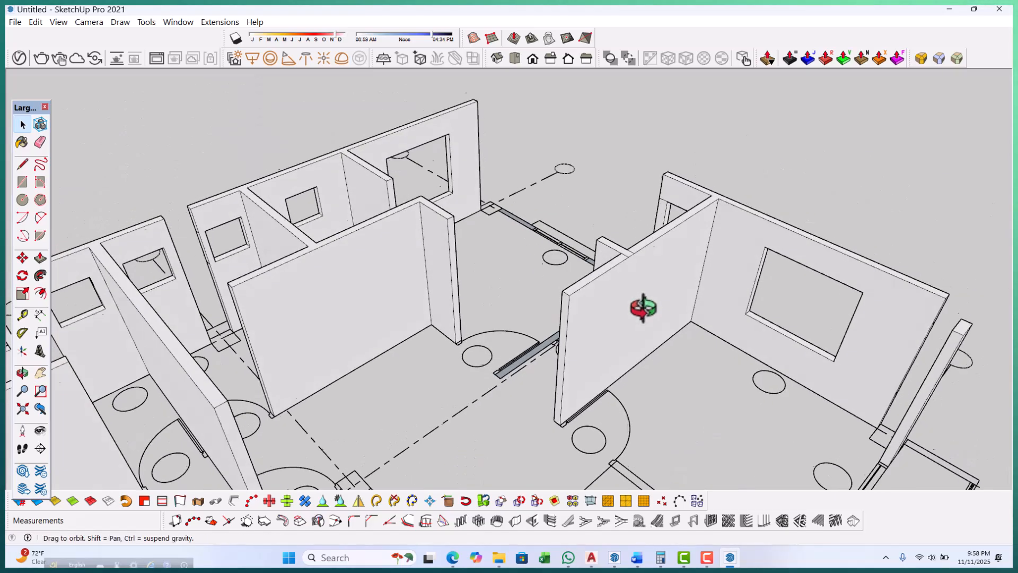
{"action": "scroll", "coordinate": [626, 271], "scroll_direction": "up", "scroll_amount": 4}
{"action": "scroll", "coordinate": [631, 272], "scroll_direction": "up", "scroll_amount": 2}
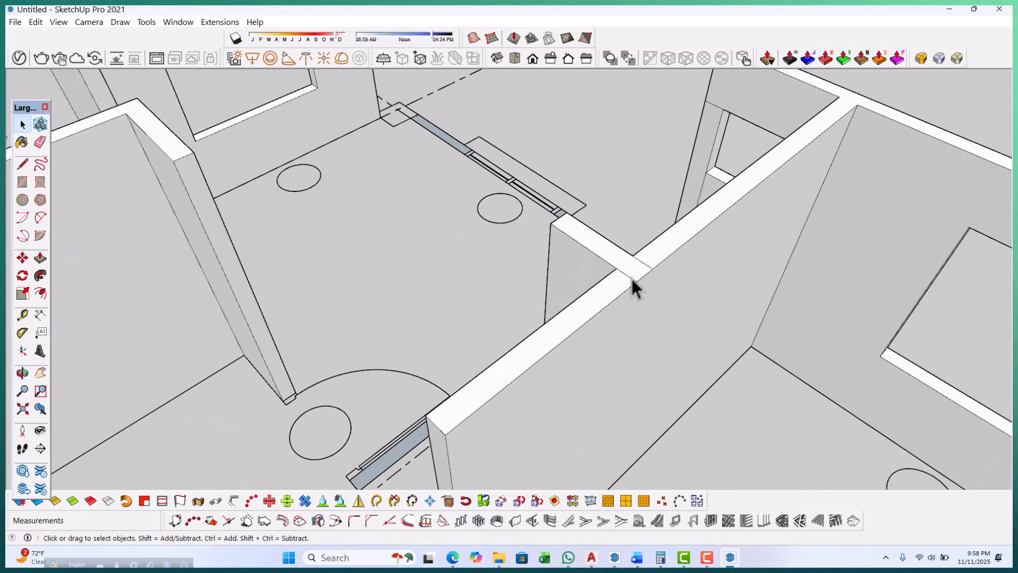
{"action": "scroll", "coordinate": [634, 283], "scroll_direction": "up", "scroll_amount": 1}
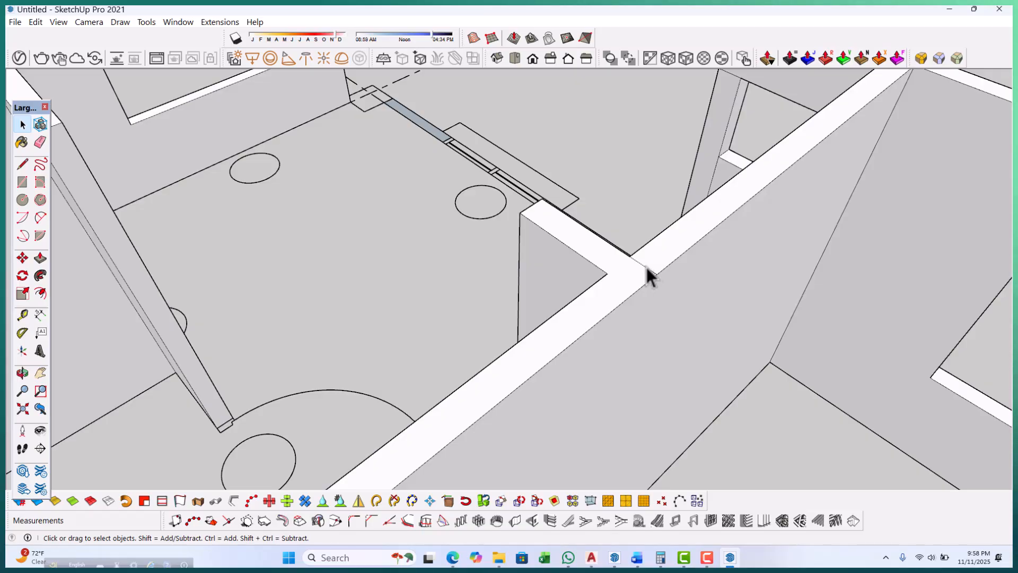
Push/Pull the outer wall strip next to the toilet corner up 2550 mm, matching the neighbouring wall's top.
{"action": "scroll", "coordinate": [684, 277], "scroll_direction": "down", "scroll_amount": 3}
{"action": "middle_click_drag", "start_coordinate": [673, 275], "coordinate": [832, 325]}
{"action": "scroll", "coordinate": [418, 291], "scroll_direction": "up", "scroll_amount": 4}
{"action": "scroll", "coordinate": [417, 290], "scroll_direction": "down", "scroll_amount": 2}
{"action": "mouse_move", "coordinate": [424, 295]}
{"action": "middle_mouse_down"}
{"action": "mouse_move", "coordinate": [534, 319]}
{"action": "mouse_move", "coordinate": [573, 340]}
{"action": "middle_mouse_up"}
{"action": "scroll", "coordinate": [561, 329], "scroll_direction": "down", "scroll_amount": 2}
{"action": "key", "text": "p"}
{"action": "scroll", "coordinate": [504, 352], "scroll_direction": "up", "scroll_amount": 3}
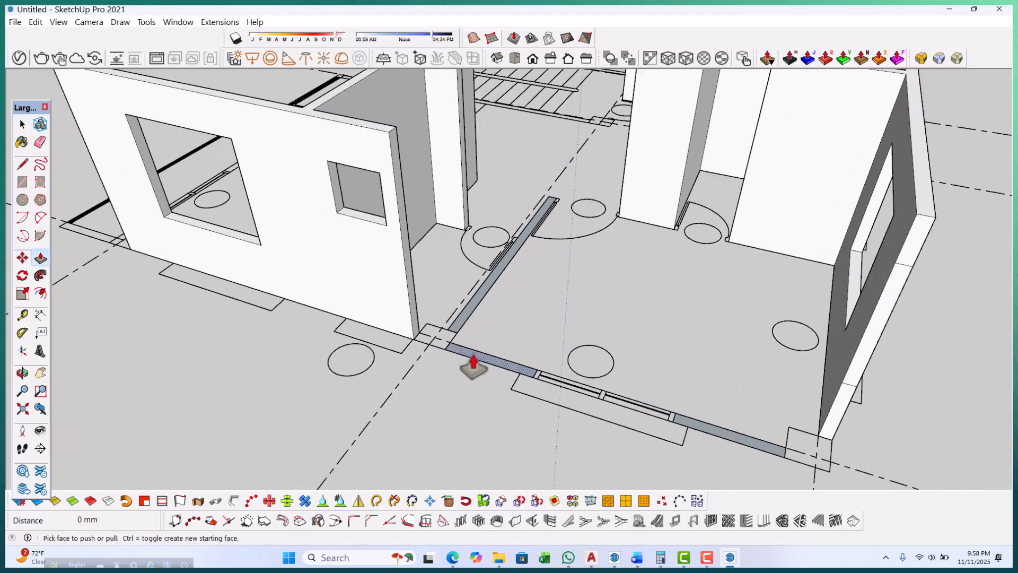
{"action": "left_click", "coordinate": [472, 349]}
{"action": "scroll", "coordinate": [459, 347], "scroll_direction": "down", "scroll_amount": 3}
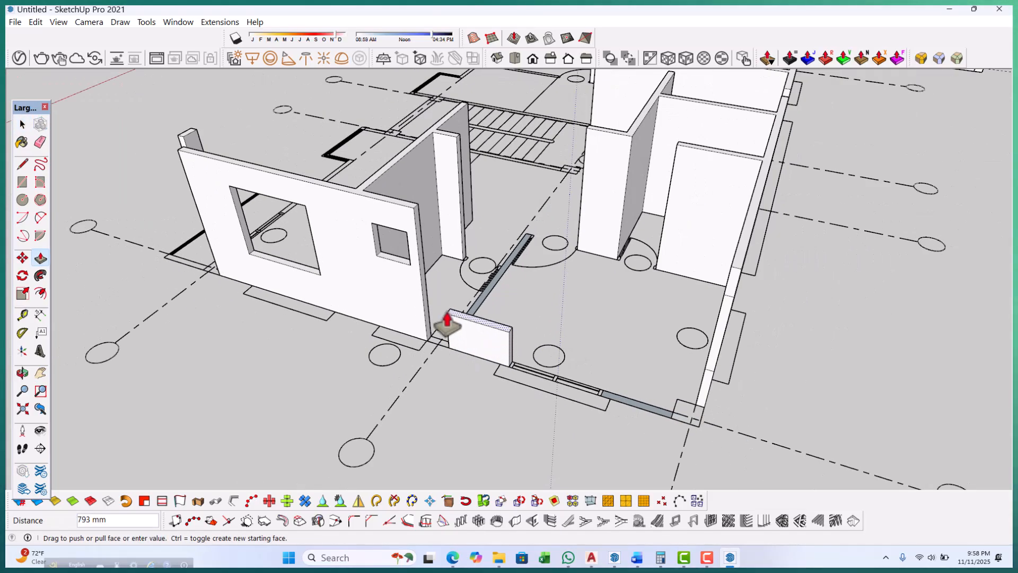
{"action": "left_click", "coordinate": [413, 225]}
Push/Pull the long interior wall strip beside the toilet up 2550 mm to the existing walls' height.
{"action": "scroll", "coordinate": [509, 411], "scroll_direction": "down", "scroll_amount": 2}
{"action": "scroll", "coordinate": [466, 296], "scroll_direction": "up", "scroll_amount": 6}
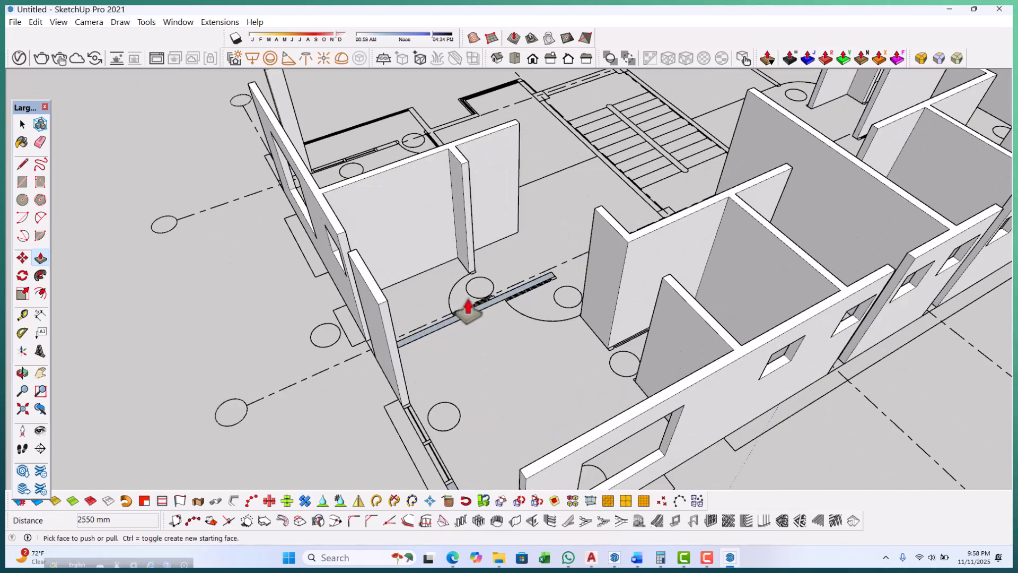
{"action": "scroll", "coordinate": [461, 326], "scroll_direction": "down", "scroll_amount": 2}
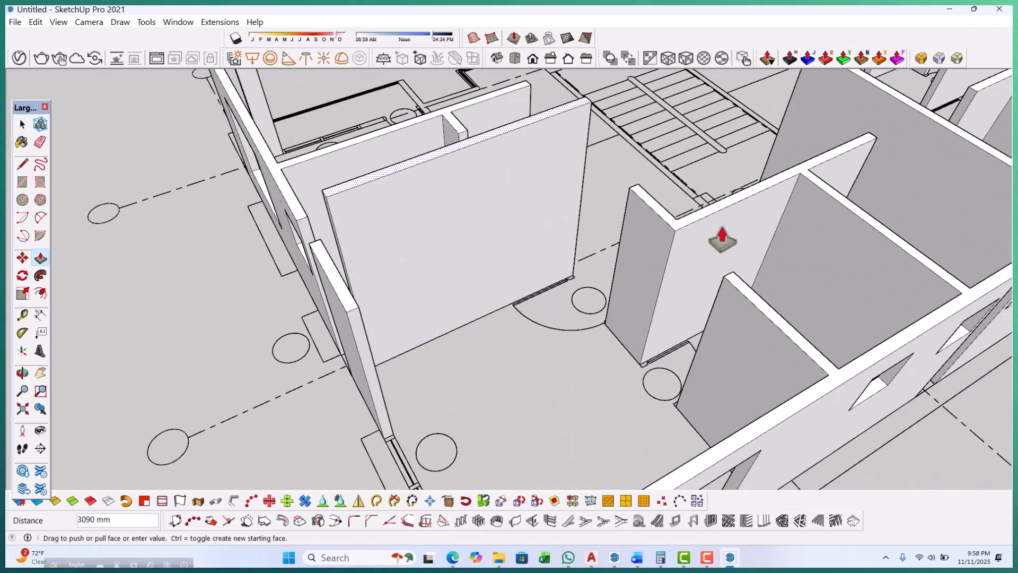
{"action": "left_click", "coordinate": [673, 231]}
Raise the corner wall strip in stages to the adjacent window's sill, head and wall-top levels, with a last lift of 450 mm.
{"action": "scroll", "coordinate": [544, 184], "scroll_direction": "down", "scroll_amount": 5}
{"action": "scroll", "coordinate": [547, 353], "scroll_direction": "up", "scroll_amount": 6}
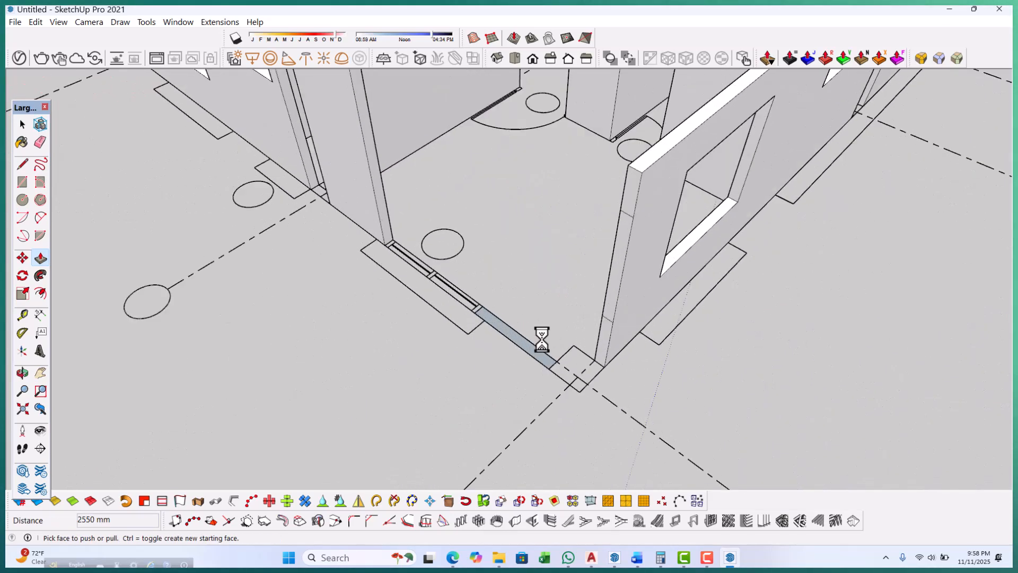
{"action": "scroll", "coordinate": [521, 339], "scroll_direction": "down", "scroll_amount": 3}
{"action": "scroll", "coordinate": [500, 297], "scroll_direction": "up", "scroll_amount": 3}
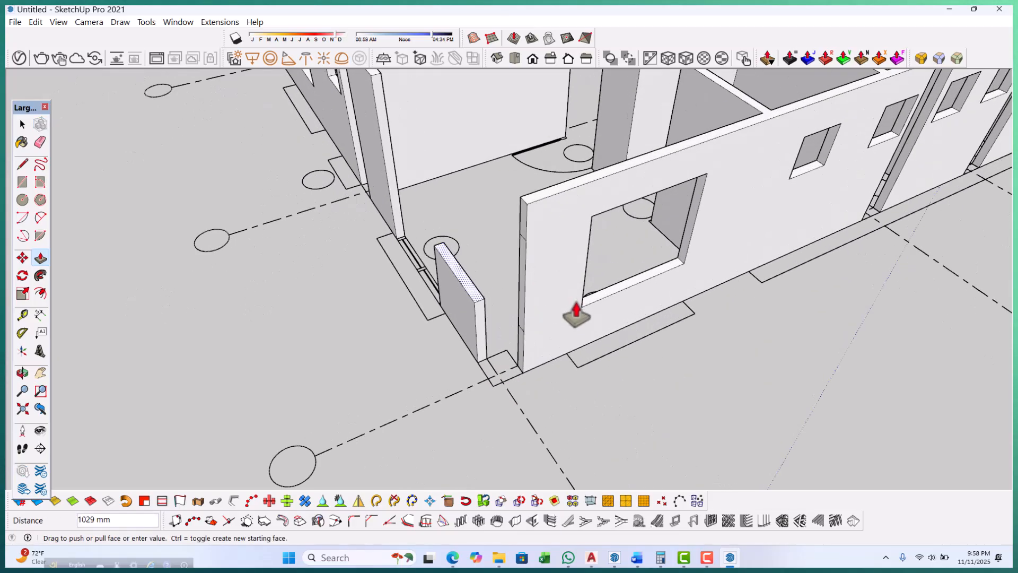
{"action": "left_click", "coordinate": [587, 319]}
{"action": "scroll", "coordinate": [488, 334], "scroll_direction": "up", "scroll_amount": 3}
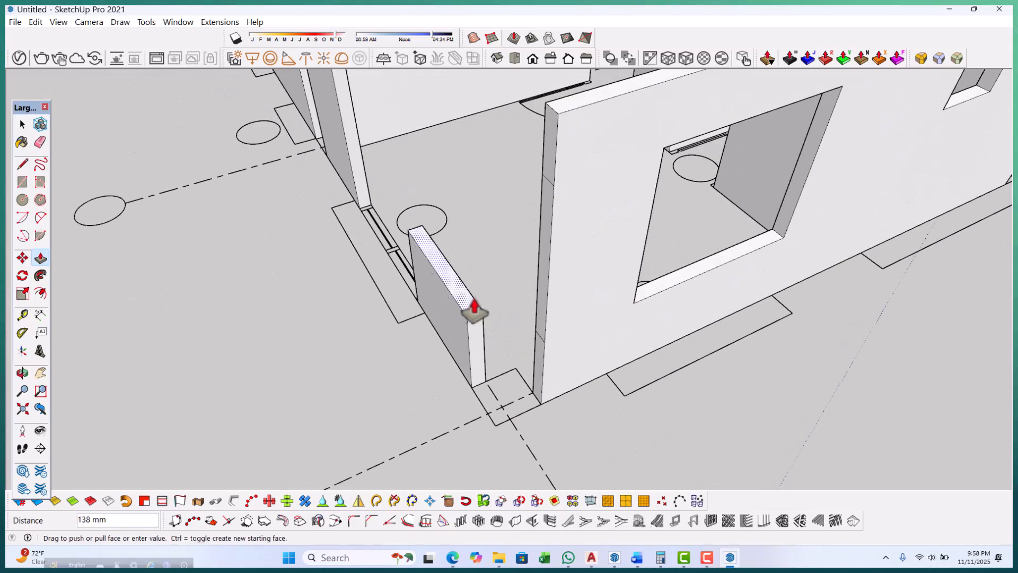
{"action": "scroll", "coordinate": [483, 313], "scroll_direction": "down", "scroll_amount": 2}
{"action": "scroll", "coordinate": [509, 220], "scroll_direction": "up", "scroll_amount": 5}
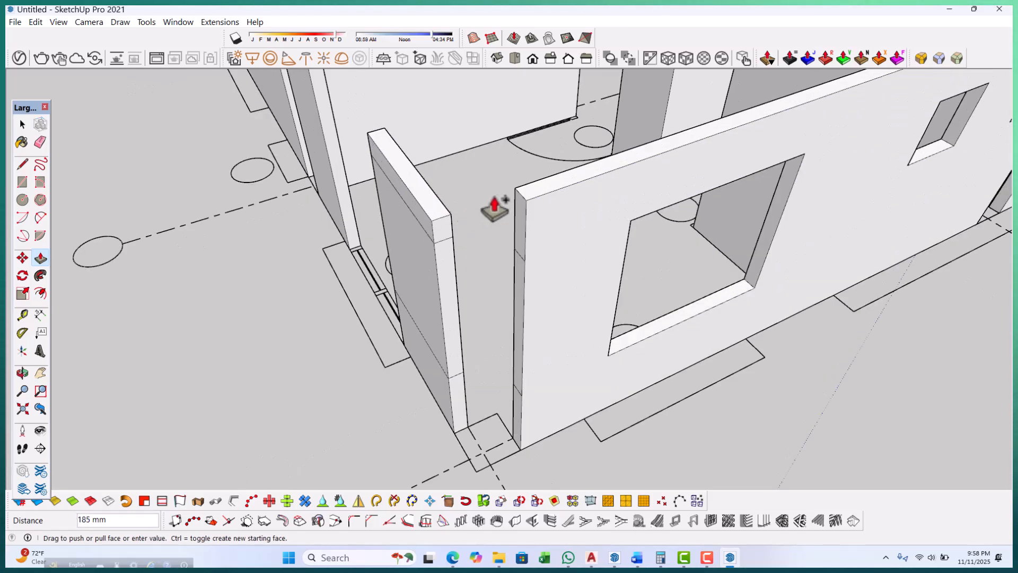
{"action": "left_click", "coordinate": [523, 204]}
Extend the corner segment's sill and head portions across the gap to the opposite wall segment, forming the window opening.
{"action": "scroll", "coordinate": [541, 216], "scroll_direction": "down", "scroll_amount": 3}
{"action": "middle_click_drag", "start_coordinate": [468, 432], "coordinate": [612, 418]}
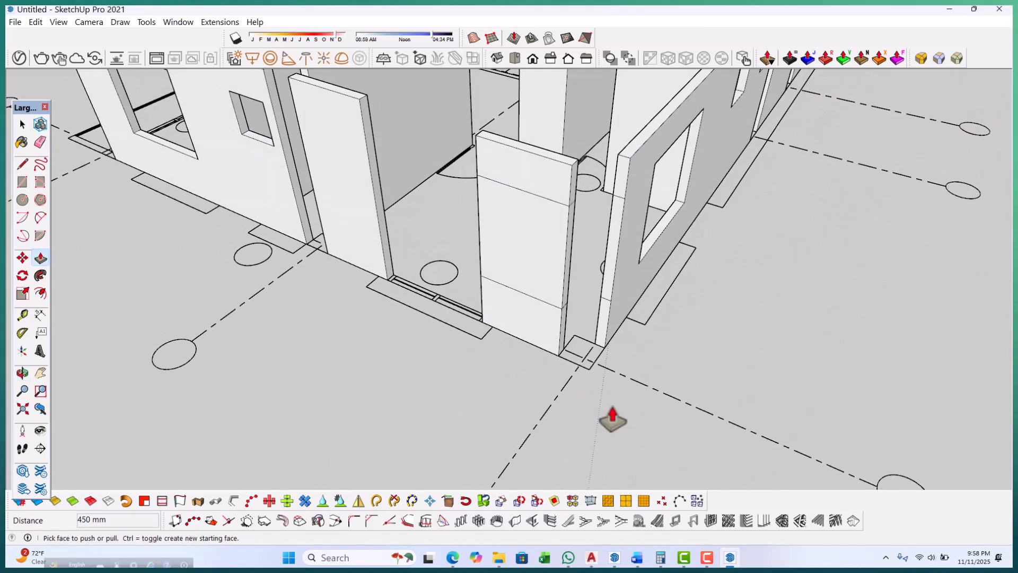
{"action": "middle_click_drag", "start_coordinate": [543, 405], "coordinate": [919, 382]}
{"action": "scroll", "coordinate": [619, 269], "scroll_direction": "up", "scroll_amount": 3}
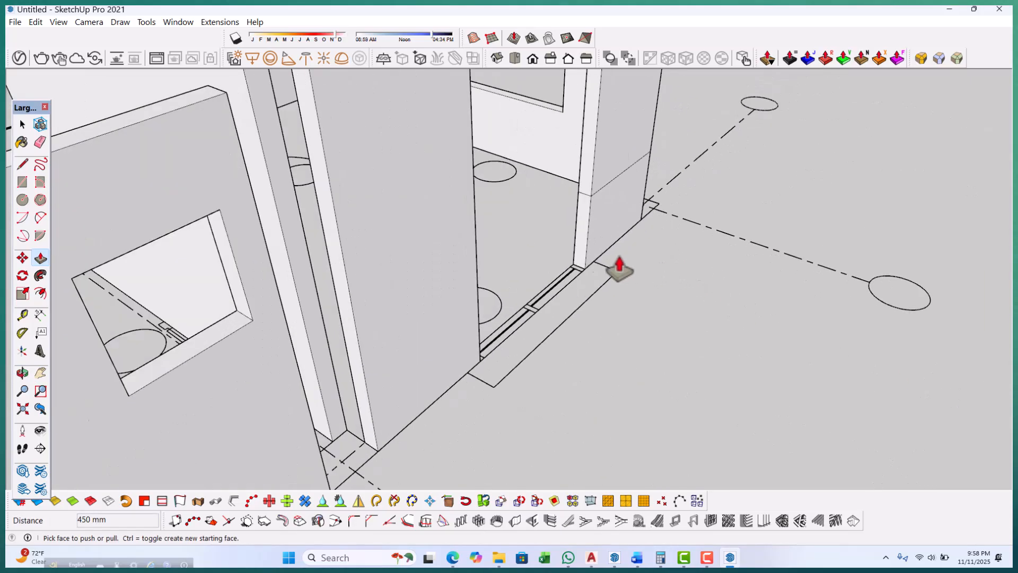
{"action": "left_click", "coordinate": [583, 239]}
{"action": "scroll", "coordinate": [558, 262], "scroll_direction": "down", "scroll_amount": 2}
{"action": "left_click", "coordinate": [508, 116]}
{"action": "scroll", "coordinate": [600, 97], "scroll_direction": "up", "scroll_amount": 2}
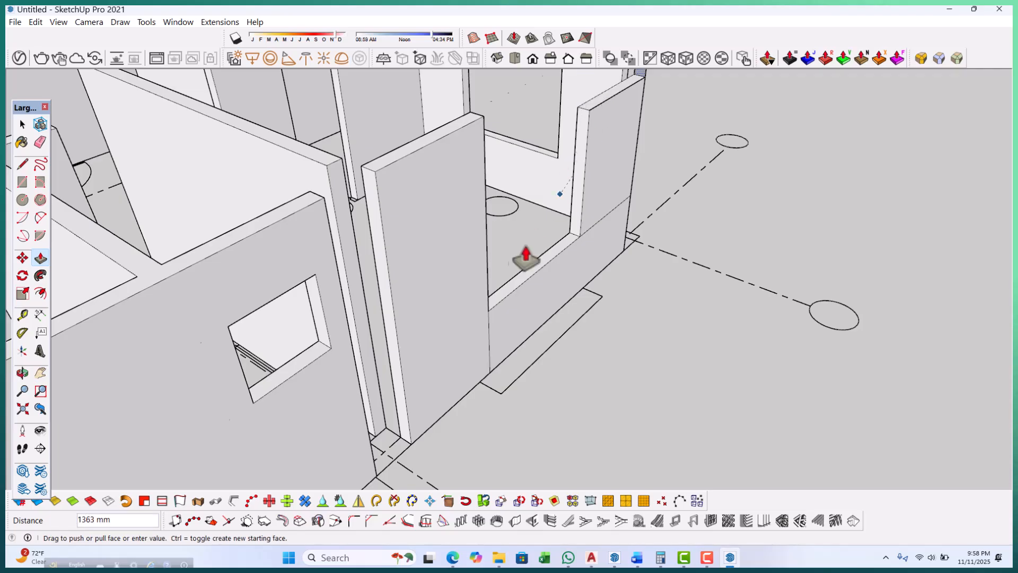
Delete the vertical seam edges around the new window and the horizontal edge extending from its sill on the outer face.
{"action": "scroll", "coordinate": [583, 350], "scroll_direction": "down", "scroll_amount": 3}
{"action": "middle_click_drag", "start_coordinate": [663, 374], "coordinate": [364, 387]}
{"action": "key", "text": "space"}
{"action": "scroll", "coordinate": [350, 159], "scroll_direction": "up", "scroll_amount": 3}
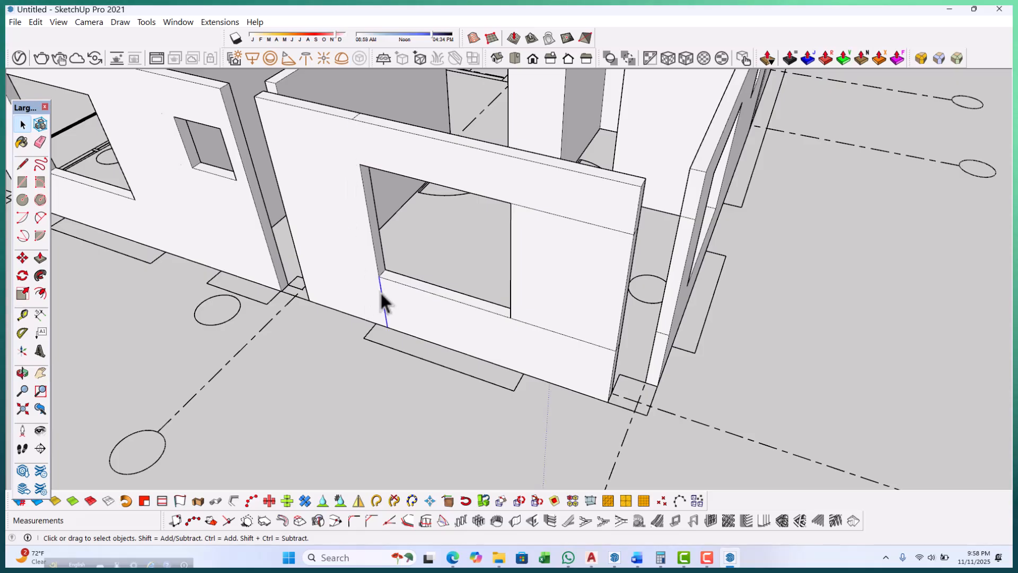
{"action": "left_click", "coordinate": [523, 322]}
{"action": "key", "text": "Delete"}
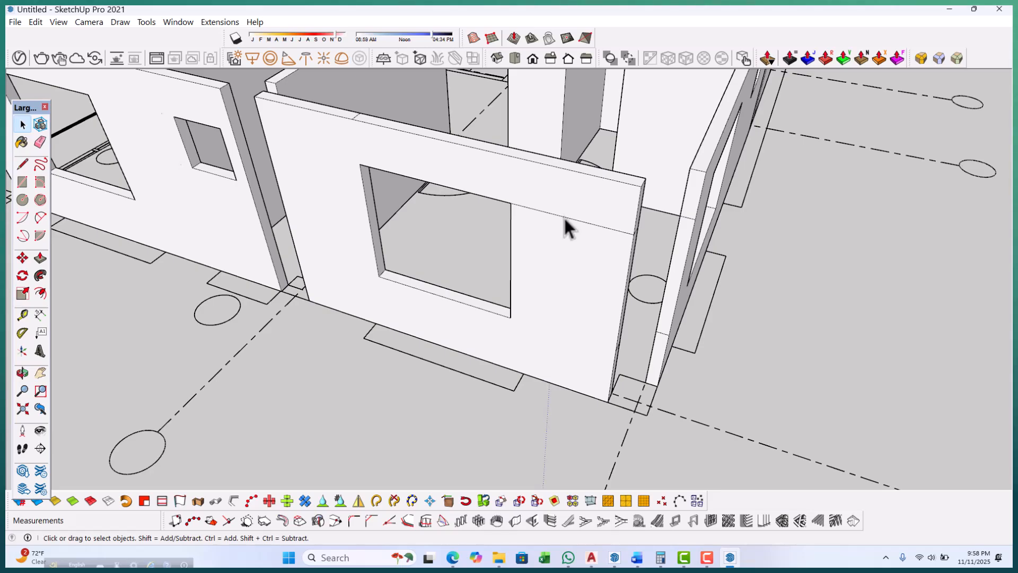
Delete the horizontal seam edges extending from the new window's head and sill on the inner wall face.
{"action": "scroll", "coordinate": [594, 271], "scroll_direction": "down", "scroll_amount": 3}
{"action": "middle_click_drag", "start_coordinate": [625, 325], "coordinate": [325, 216]}
{"action": "scroll", "coordinate": [369, 170], "scroll_direction": "up", "scroll_amount": 4}
{"action": "scroll", "coordinate": [371, 175], "scroll_direction": "up", "scroll_amount": 1}
{"action": "scroll", "coordinate": [404, 215], "scroll_direction": "down", "scroll_amount": 4}
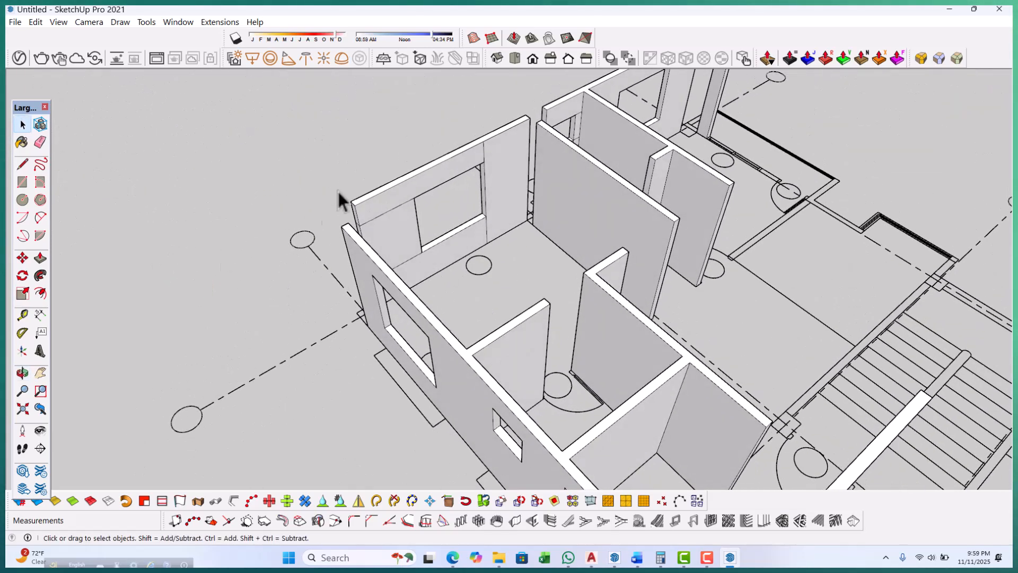
{"action": "scroll", "coordinate": [371, 233], "scroll_direction": "up", "scroll_amount": 5}
{"action": "left_click", "coordinate": [399, 241]}
{"action": "key", "text": "Delete"}
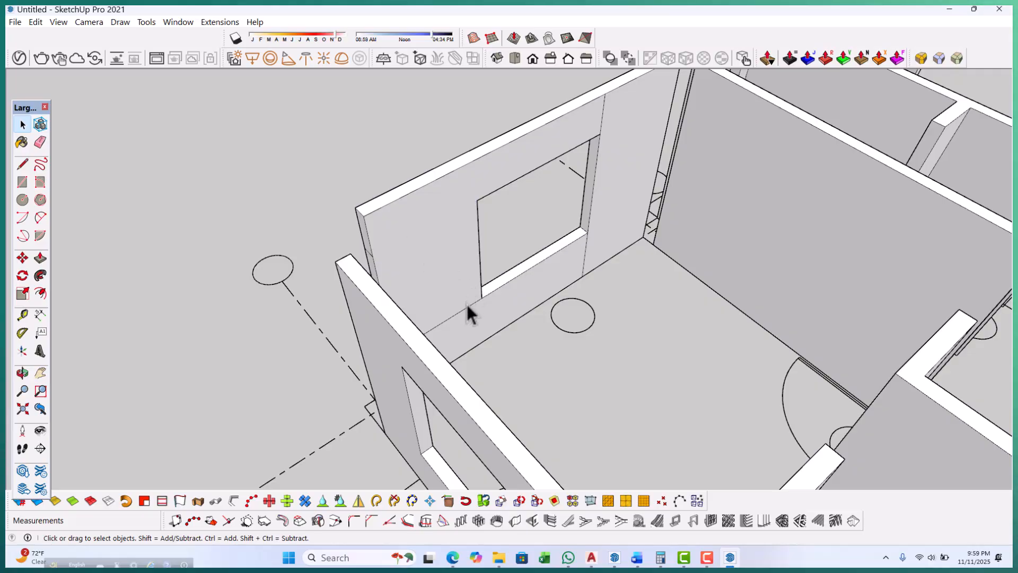
{"action": "left_click", "coordinate": [465, 307]}
{"action": "key", "text": "Delete"}
Delete the vertical seam edges above and below the new window on the inner wall face.
{"action": "scroll", "coordinate": [470, 312], "scroll_direction": "down", "scroll_amount": 2}
{"action": "scroll", "coordinate": [567, 188], "scroll_direction": "up", "scroll_amount": 3}
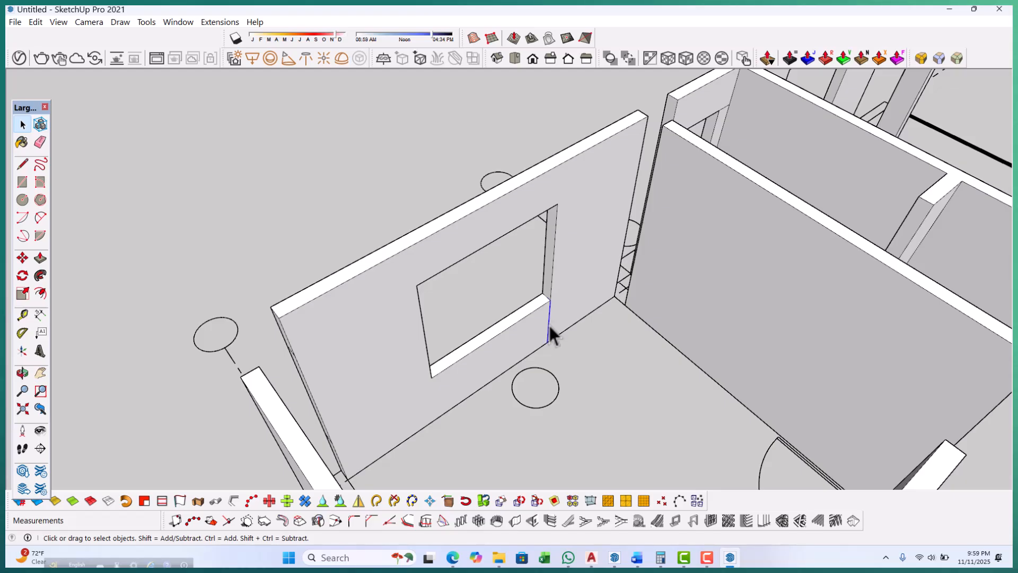
{"action": "scroll", "coordinate": [558, 312], "scroll_direction": "down", "scroll_amount": 3}
{"action": "scroll", "coordinate": [568, 297], "scroll_direction": "down", "scroll_amount": 2}
Delete the leftover horizontal seam edges on the new window wall's end face at the building corner.
{"action": "middle_click_drag", "start_coordinate": [535, 303], "coordinate": [521, 346]}
{"action": "scroll", "coordinate": [528, 324], "scroll_direction": "up", "scroll_amount": 4}
{"action": "scroll", "coordinate": [489, 409], "scroll_direction": "up", "scroll_amount": 5}
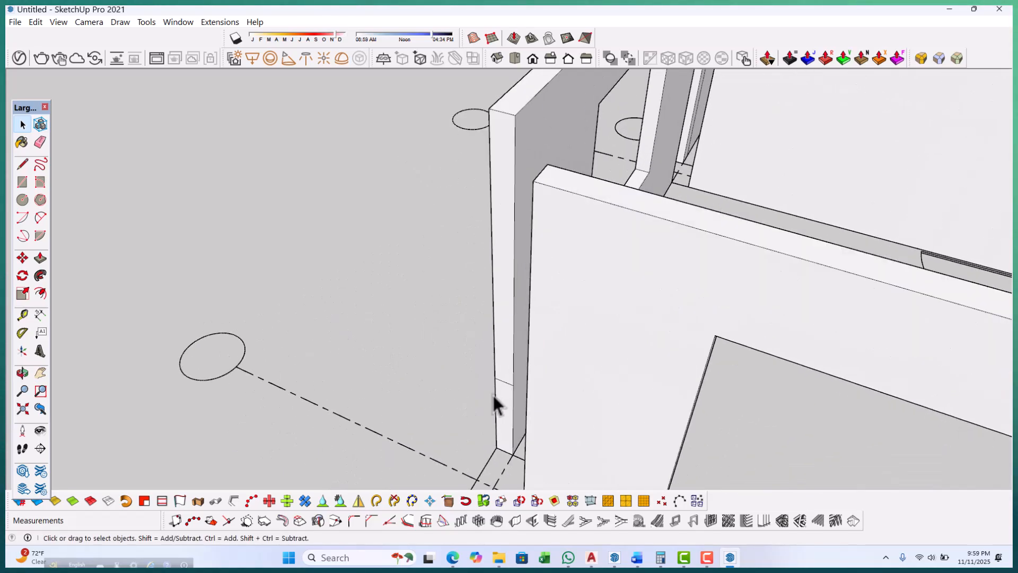
{"action": "scroll", "coordinate": [530, 371], "scroll_direction": "down", "scroll_amount": 6}
{"action": "scroll", "coordinate": [590, 334], "scroll_direction": "up", "scroll_amount": 2}
{"action": "middle_click_drag", "start_coordinate": [560, 301], "coordinate": [819, 268]}
{"action": "middle_click_drag", "start_coordinate": [741, 328], "coordinate": [761, 311]}
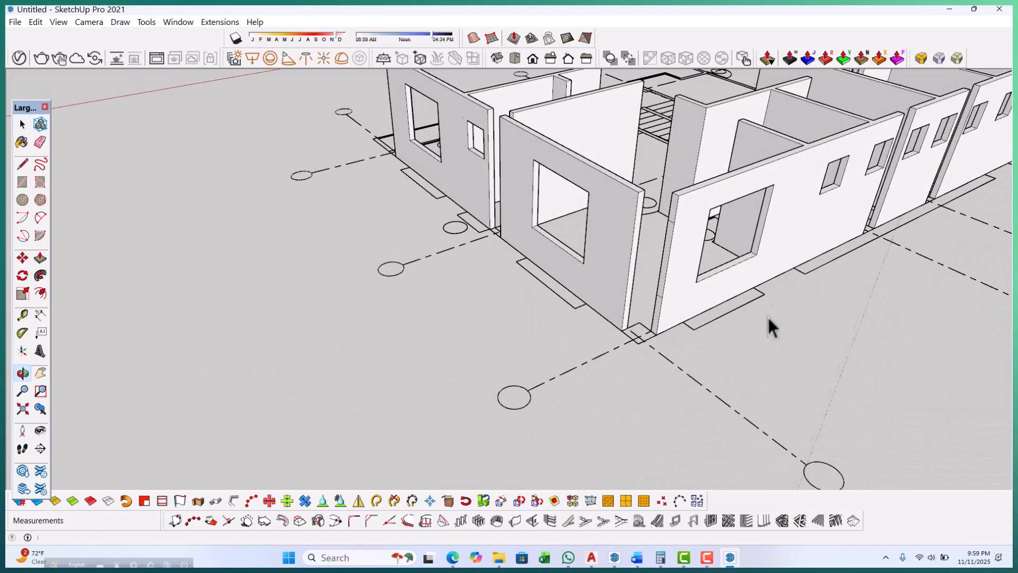
{"action": "scroll", "coordinate": [718, 377], "scroll_direction": "down", "scroll_amount": 4}
{"action": "middle_click_drag", "start_coordinate": [718, 377], "coordinate": [783, 324]}
{"action": "scroll", "coordinate": [707, 232], "scroll_direction": "up", "scroll_amount": 3}
{"action": "scroll", "coordinate": [707, 232], "scroll_direction": "up", "scroll_amount": 2}
Draw a 475 mm by 125 mm rectangle over the wall segment between the door jamb and the window on the plan.
{"action": "scroll", "coordinate": [651, 270], "scroll_direction": "down", "scroll_amount": 3}
{"action": "middle_click_drag", "start_coordinate": [276, 236], "coordinate": [730, 285]}
{"action": "scroll", "coordinate": [479, 268], "scroll_direction": "up", "scroll_amount": 3}
{"action": "middle_click_drag", "start_coordinate": [418, 306], "coordinate": [602, 323]}
{"action": "scroll", "coordinate": [584, 323], "scroll_direction": "up", "scroll_amount": 4}
{"action": "key", "text": "t"}
{"action": "scroll", "coordinate": [521, 326], "scroll_direction": "up", "scroll_amount": 5}
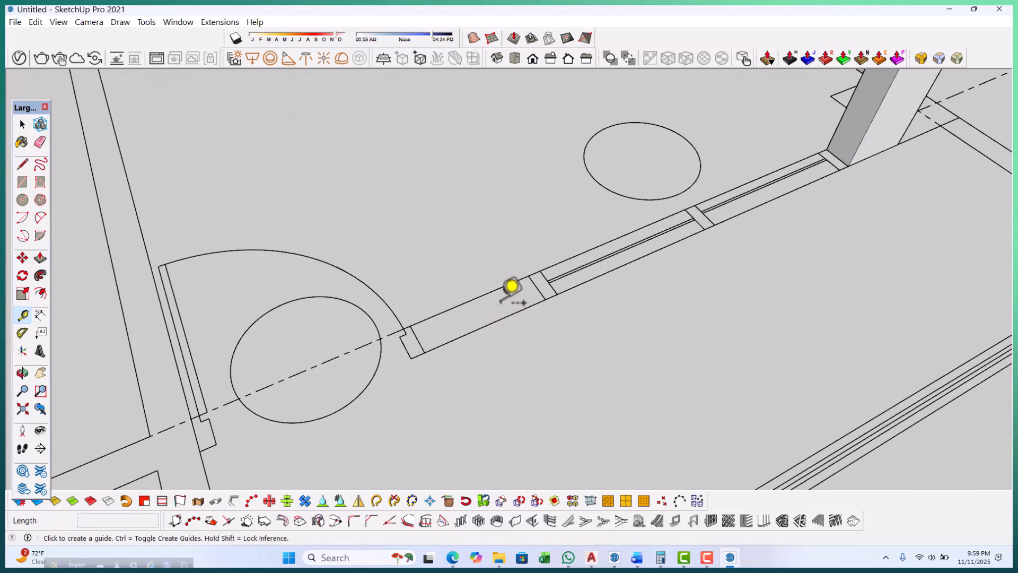
{"action": "key", "text": "r"}
{"action": "scroll", "coordinate": [528, 280], "scroll_direction": "up", "scroll_amount": 2}
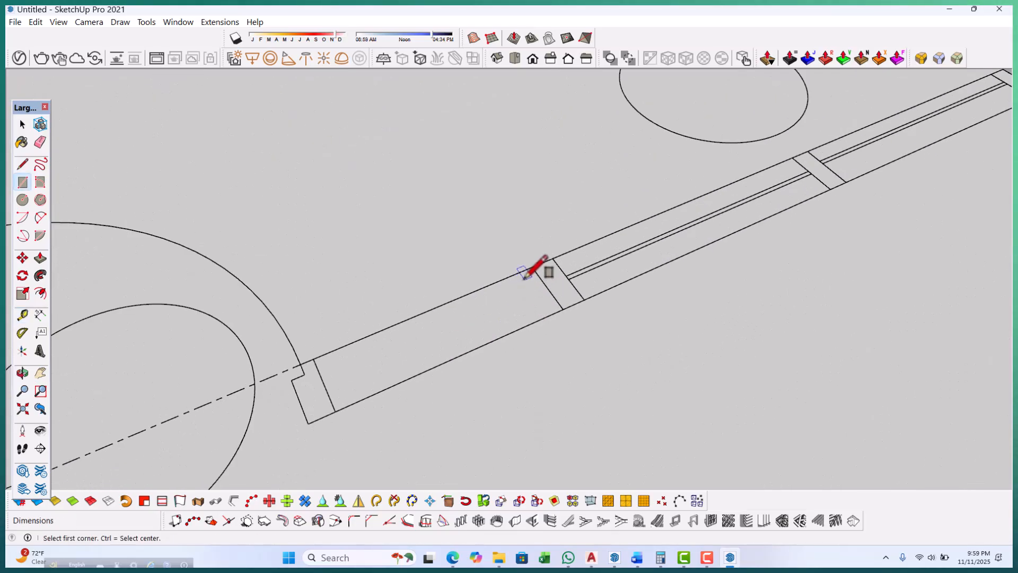
{"action": "left_click", "coordinate": [343, 407]}
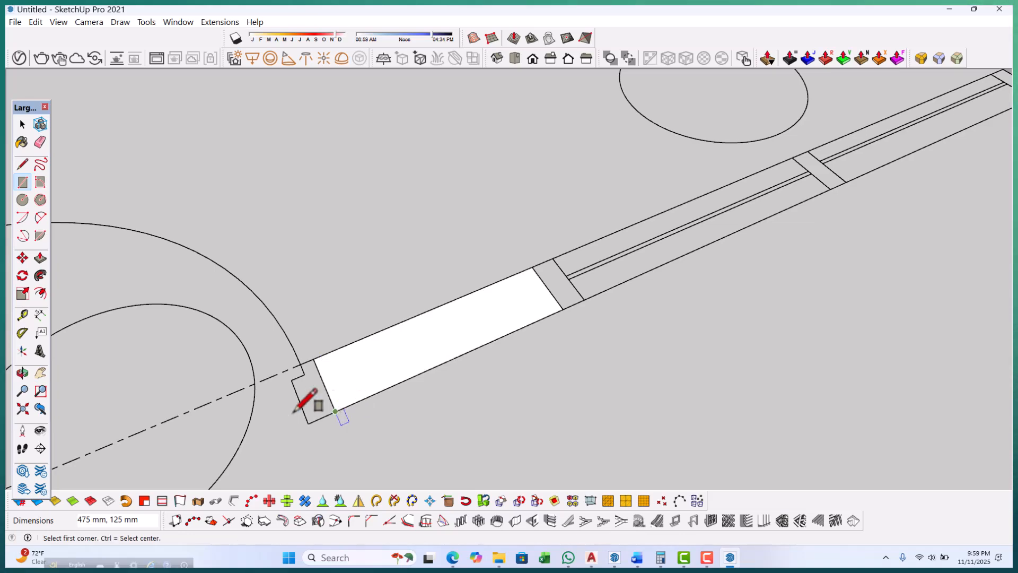
Extrude the new wall rectangle 750 mm upward with Push/Pull.
{"action": "scroll", "coordinate": [334, 404], "scroll_direction": "down", "scroll_amount": 2}
{"action": "key", "text": "p"}
{"action": "left_click", "coordinate": [400, 370]}
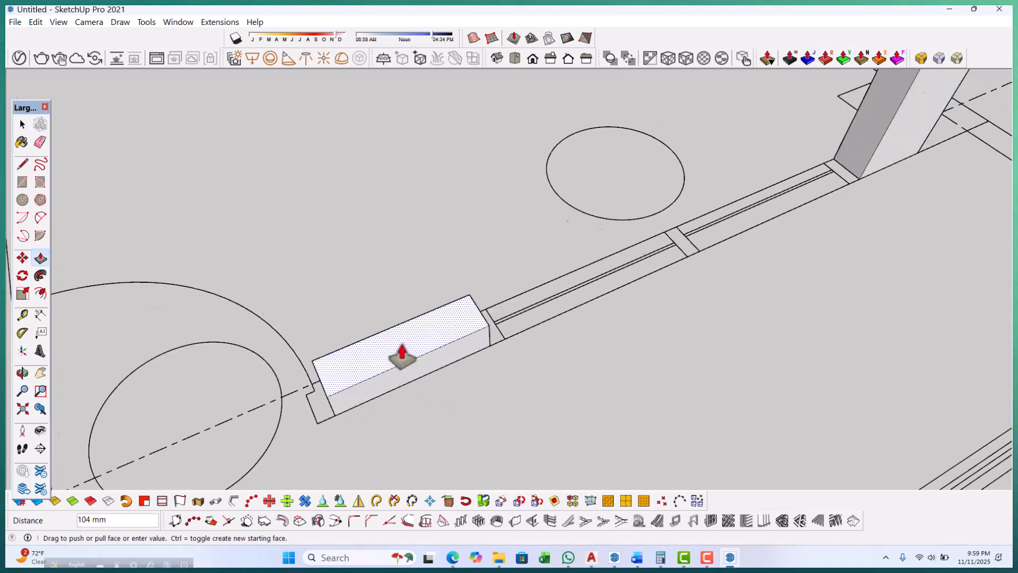
{"action": "scroll", "coordinate": [400, 352], "scroll_direction": "down", "scroll_amount": 6}
{"action": "middle_click_drag", "start_coordinate": [579, 247], "coordinate": [159, 236]}
{"action": "scroll", "coordinate": [540, 243], "scroll_direction": "up", "scroll_amount": 2}
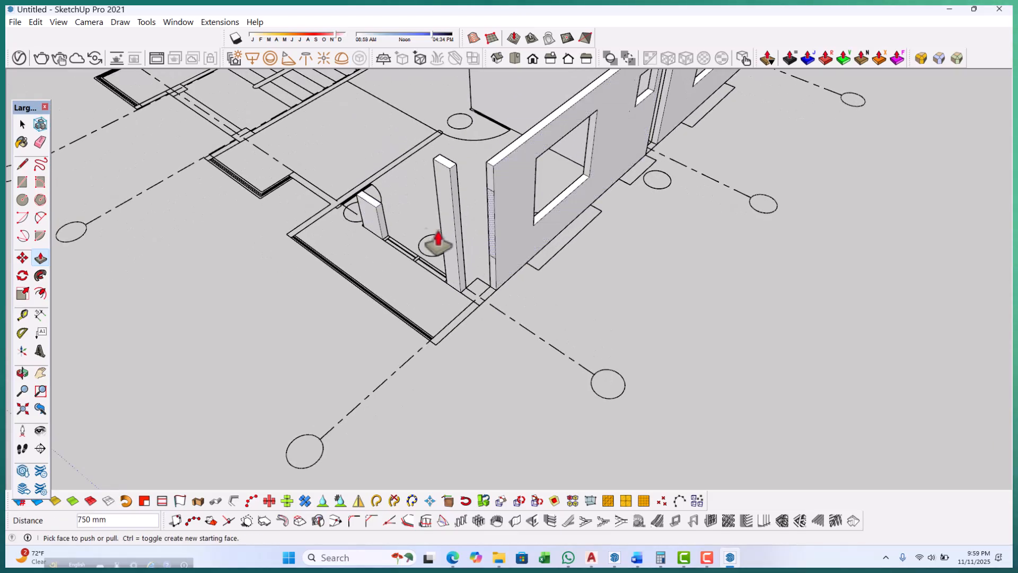
Extend the wall pier upward with a new window-height section and a further 450 mm head section.
{"action": "scroll", "coordinate": [357, 215], "scroll_direction": "up", "scroll_amount": 3}
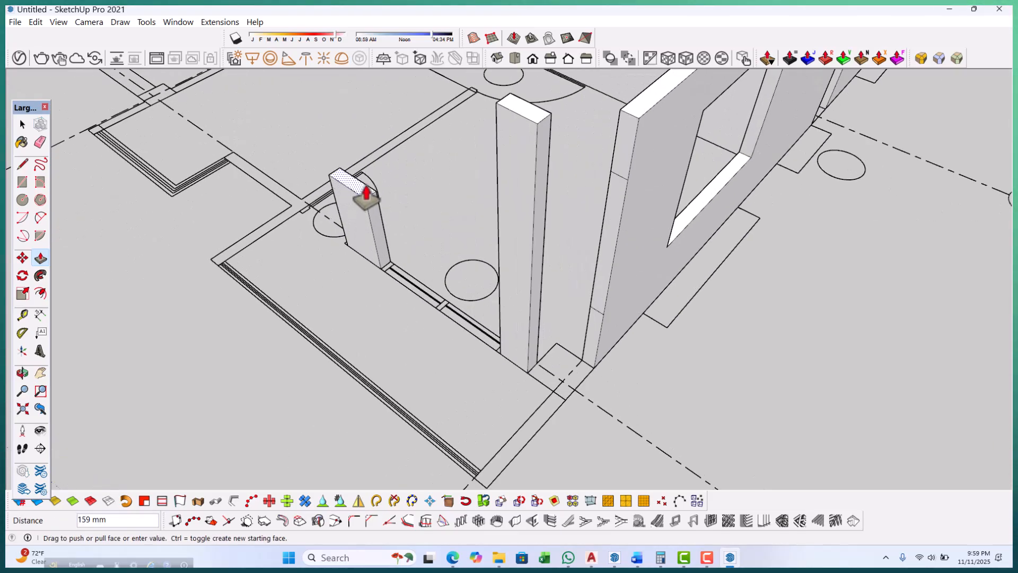
{"action": "scroll", "coordinate": [367, 202], "scroll_direction": "down", "scroll_amount": 4}
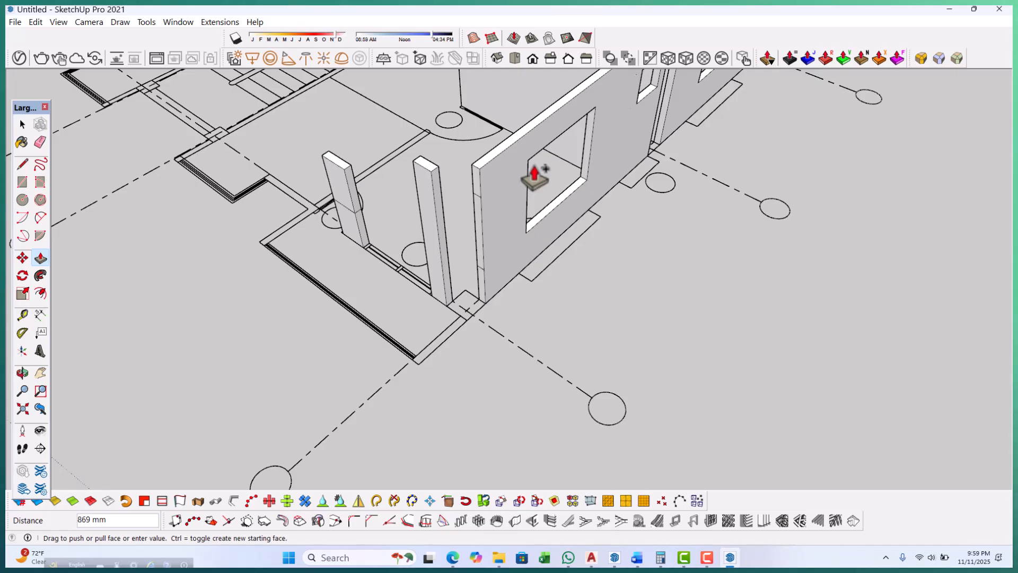
{"action": "scroll", "coordinate": [340, 133], "scroll_direction": "up", "scroll_amount": 2}
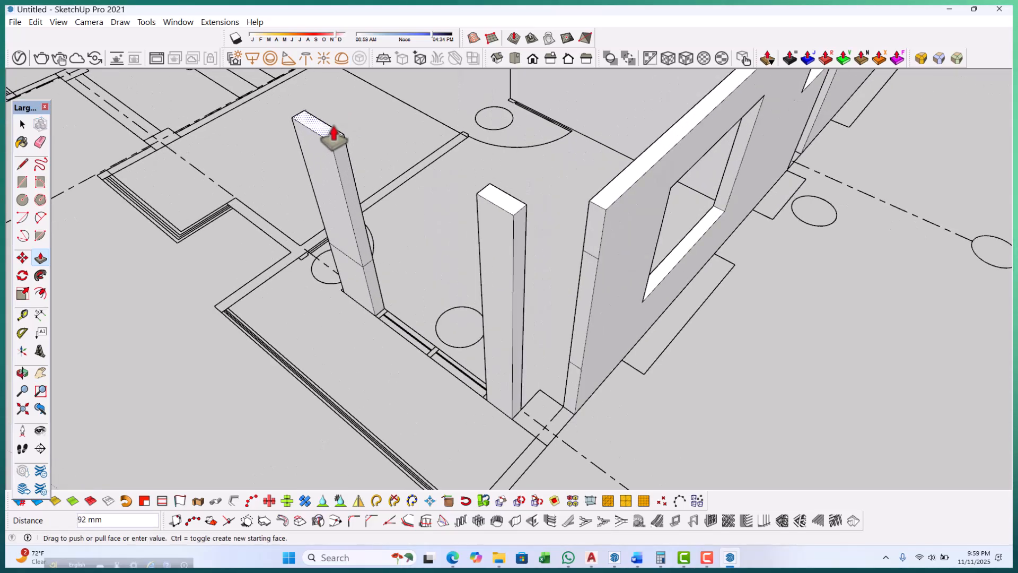
{"action": "scroll", "coordinate": [405, 337], "scroll_direction": "down", "scroll_amount": 3}
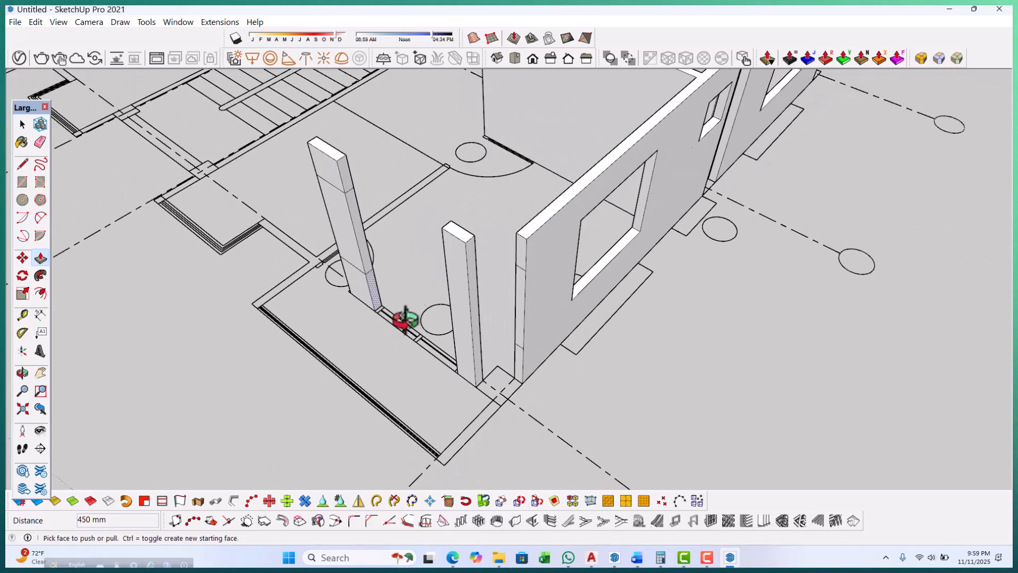
Pull the side face of the pier's lowest section across the opening to the corner pier, forming the wall below the window.
{"action": "scroll", "coordinate": [398, 284], "scroll_direction": "up", "scroll_amount": 4}
{"action": "left_click", "coordinate": [377, 339]}
{"action": "scroll", "coordinate": [387, 332], "scroll_direction": "up", "scroll_amount": 1}
{"action": "scroll", "coordinate": [386, 331], "scroll_direction": "down", "scroll_amount": 1}
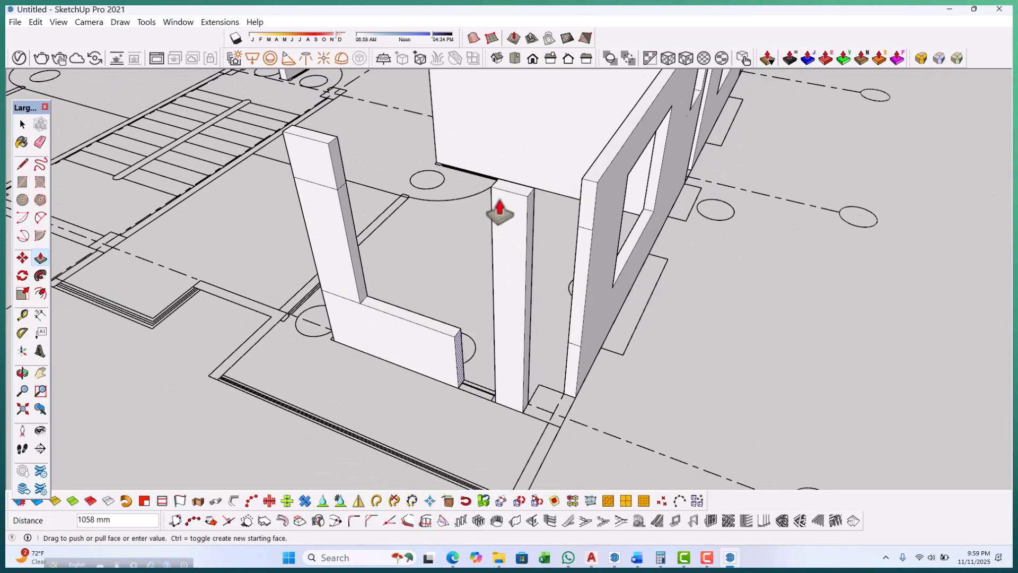
{"action": "left_click", "coordinate": [491, 186]}
Pull the side face of the pier's head section 1500 mm to the corner pier, closing the wall above the window.
{"action": "scroll", "coordinate": [335, 171], "scroll_direction": "up", "scroll_amount": 2}
{"action": "left_click", "coordinate": [336, 161]}
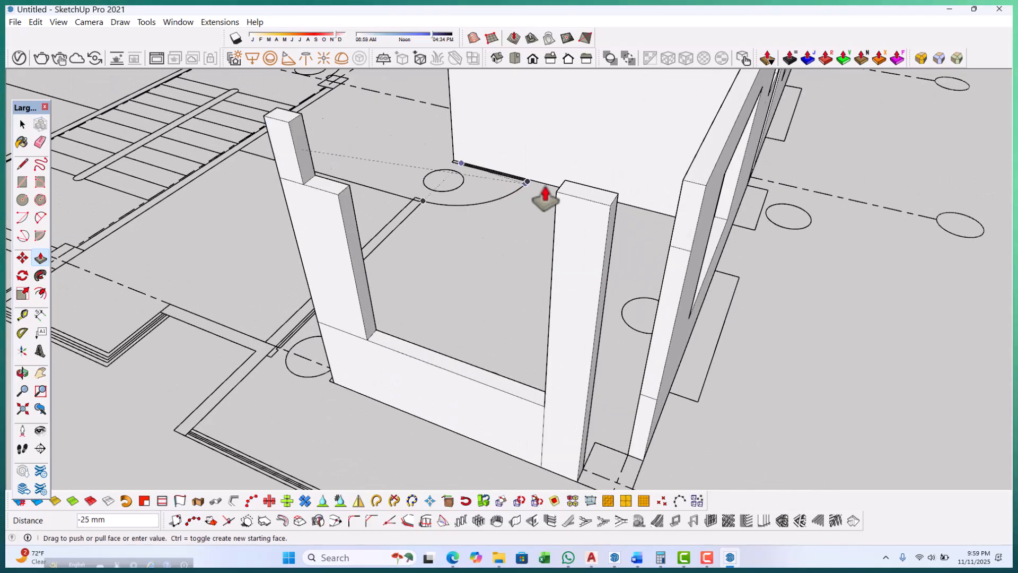
{"action": "scroll", "coordinate": [384, 396], "scroll_direction": "down", "scroll_amount": 3}
{"action": "middle_click_drag", "start_coordinate": [411, 391], "coordinate": [552, 390]}
{"action": "scroll", "coordinate": [503, 390], "scroll_direction": "down", "scroll_amount": 1}
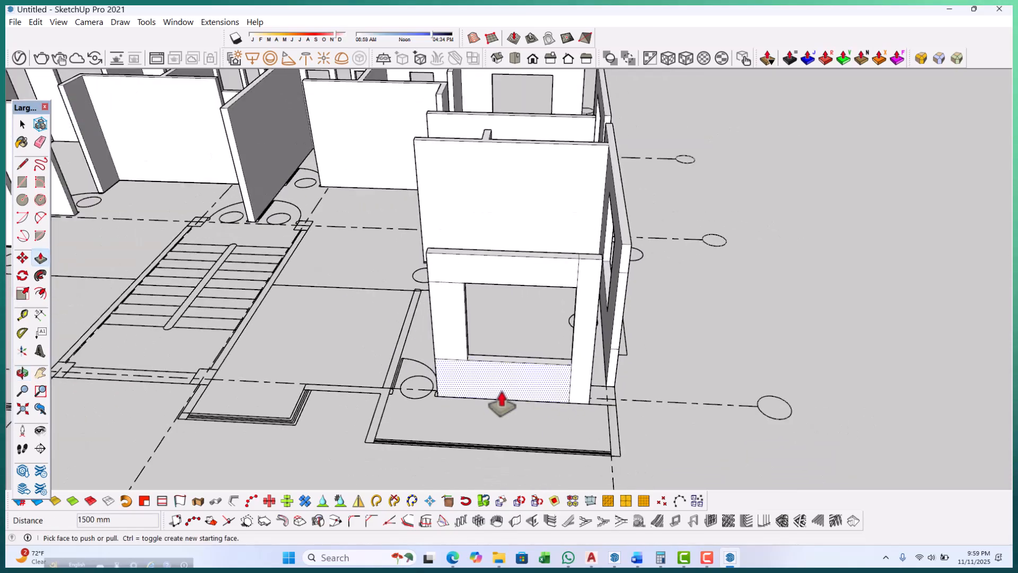
Pull the end face of the wall's head section outward over the adjacent doorway.
{"action": "key", "text": "space"}
{"action": "scroll", "coordinate": [464, 279], "scroll_direction": "up", "scroll_amount": 3}
{"action": "scroll", "coordinate": [452, 298], "scroll_direction": "down", "scroll_amount": 2}
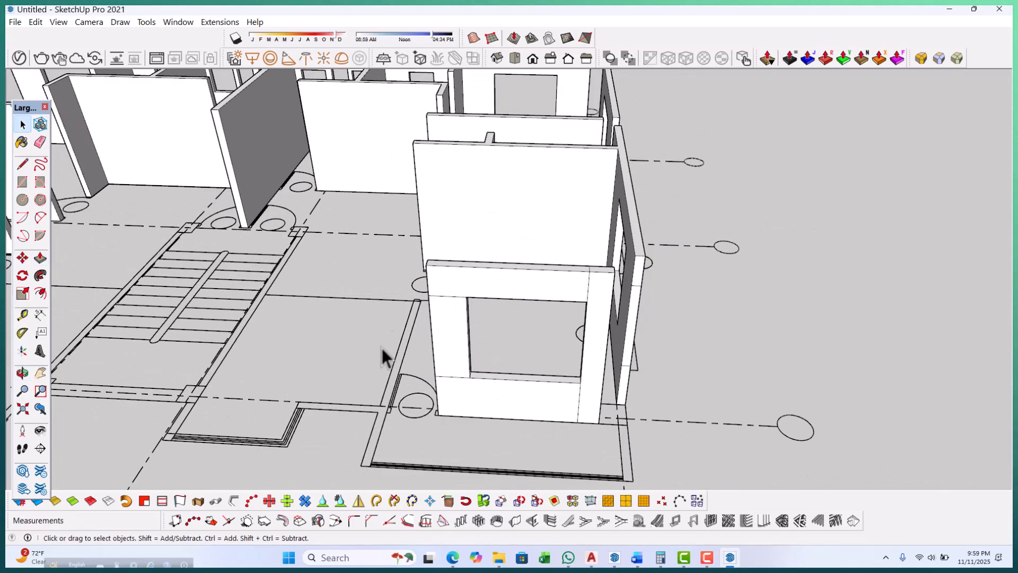
{"action": "middle_click_drag", "start_coordinate": [380, 352], "coordinate": [557, 357]}
{"action": "scroll", "coordinate": [586, 329], "scroll_direction": "up", "scroll_amount": 3}
{"action": "key", "text": "p"}
{"action": "scroll", "coordinate": [592, 313], "scroll_direction": "up", "scroll_amount": 3}
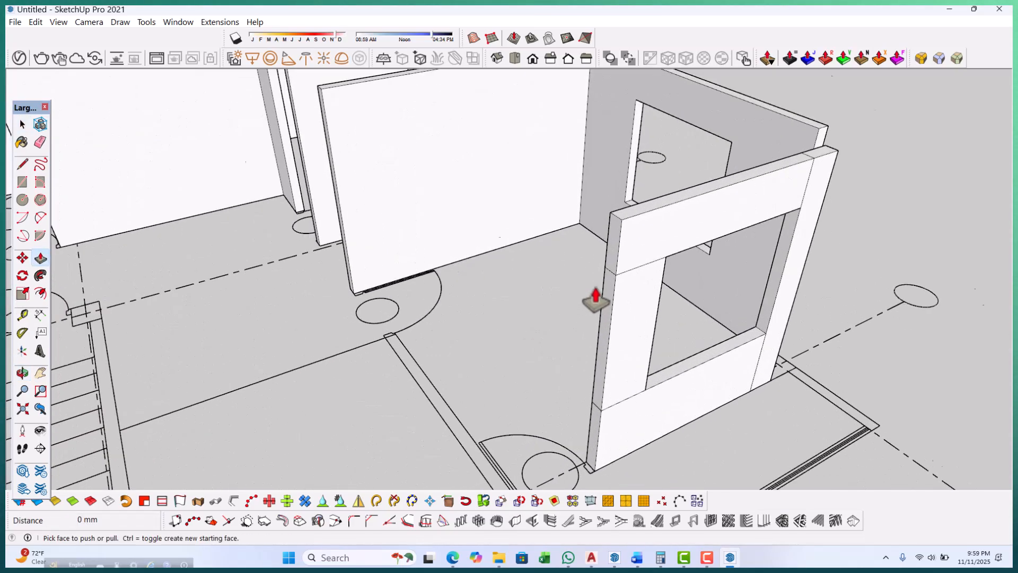
{"action": "left_click", "coordinate": [617, 254]}
{"action": "scroll", "coordinate": [559, 266], "scroll_direction": "down", "scroll_amount": 4}
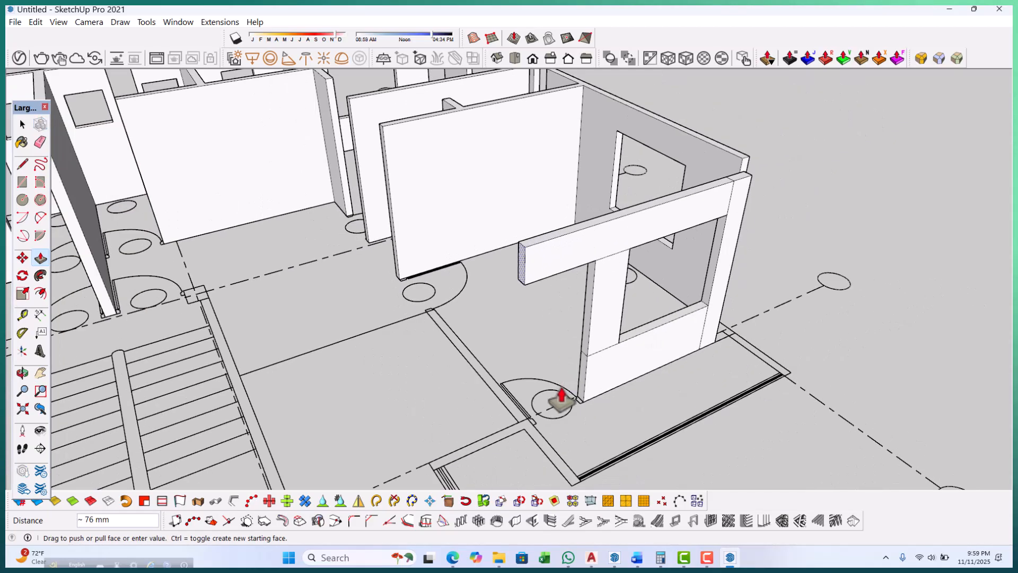
{"action": "scroll", "coordinate": [532, 439], "scroll_direction": "up", "scroll_amount": 3}
{"action": "scroll", "coordinate": [609, 399], "scroll_direction": "down", "scroll_amount": 3}
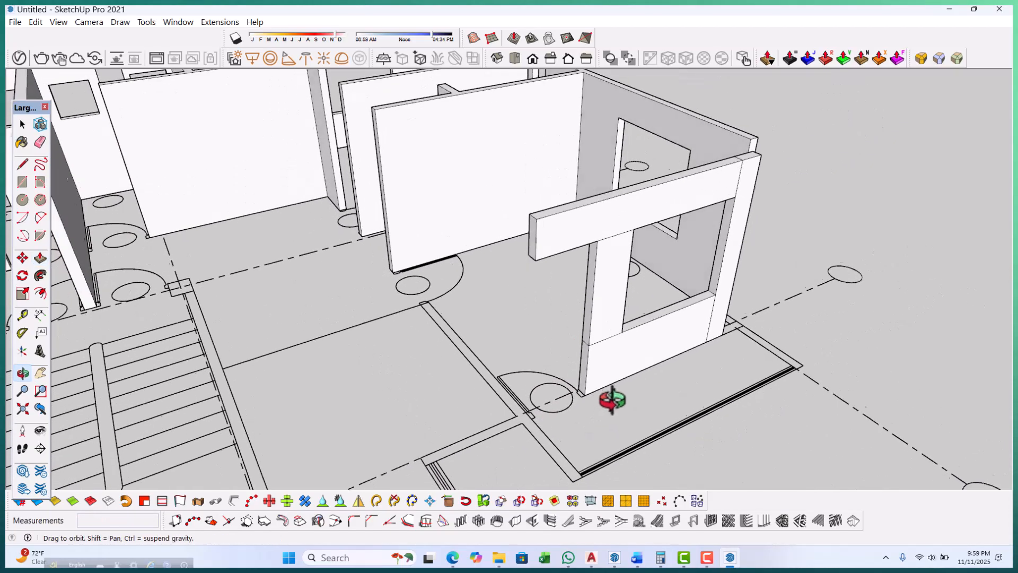
{"action": "scroll", "coordinate": [589, 372], "scroll_direction": "up", "scroll_amount": 3}
{"action": "left_click", "coordinate": [589, 371]}
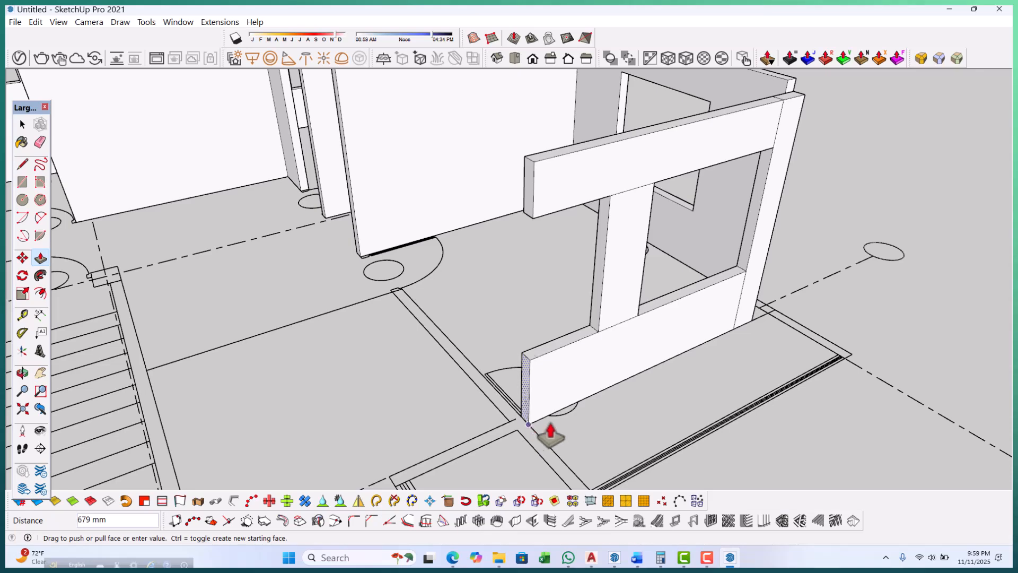
{"action": "scroll", "coordinate": [602, 393], "scroll_direction": "up", "scroll_amount": 2}
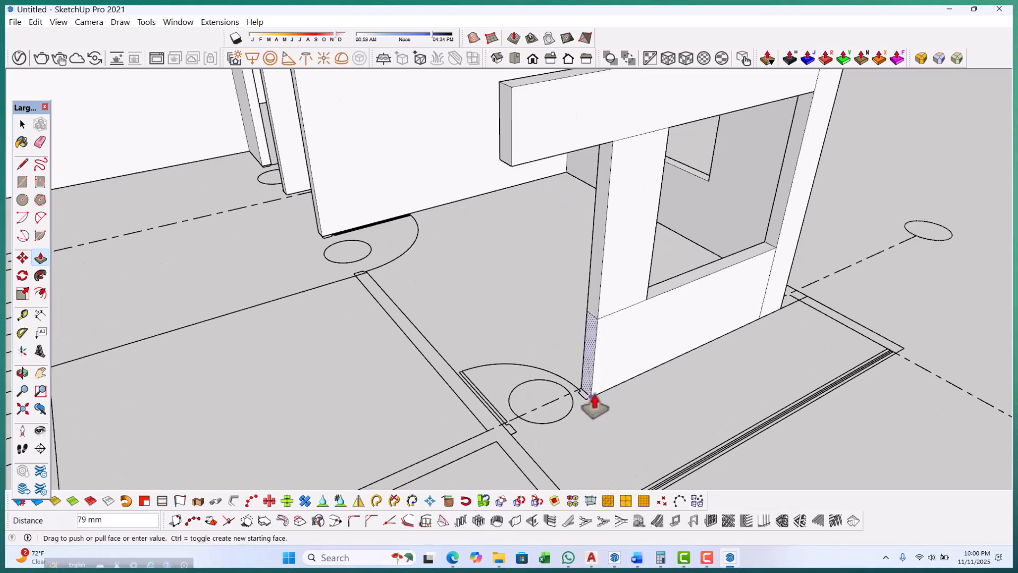
{"action": "key", "text": "Escape"}
Delete the sill-level horizontal seam edges on the pier's outer face and its door-side end face.
{"action": "scroll", "coordinate": [484, 432], "scroll_direction": "down", "scroll_amount": 4}
{"action": "scroll", "coordinate": [539, 423], "scroll_direction": "up", "scroll_amount": 1}
{"action": "scroll", "coordinate": [609, 375], "scroll_direction": "down", "scroll_amount": 1}
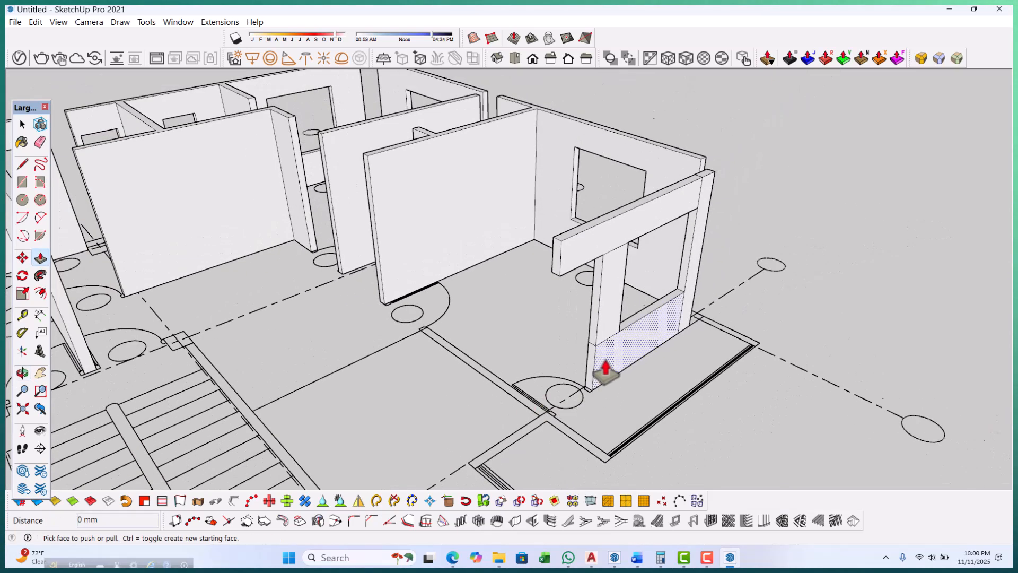
{"action": "scroll", "coordinate": [595, 340], "scroll_direction": "up", "scroll_amount": 4}
{"action": "key", "text": "space"}
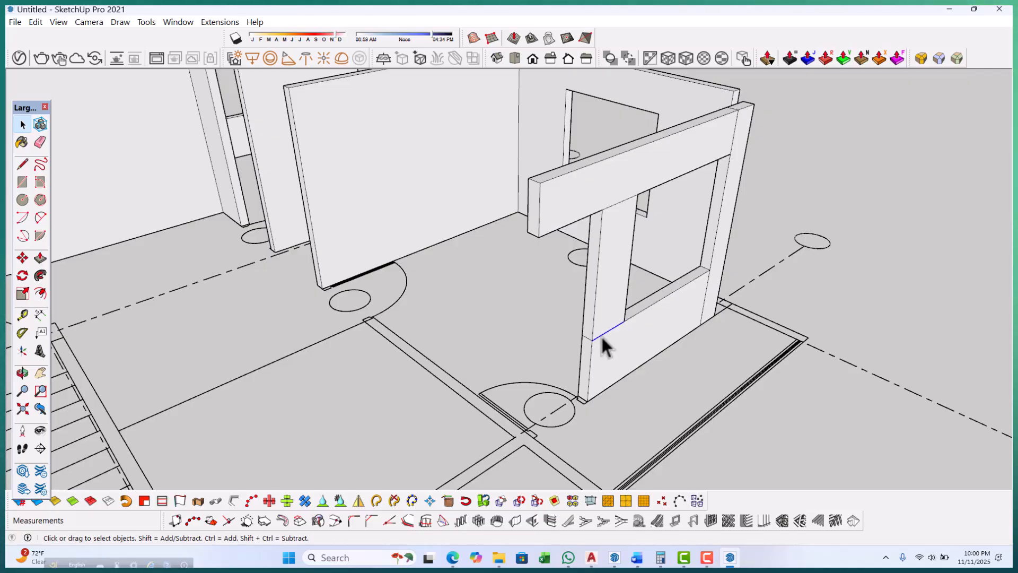
{"action": "scroll", "coordinate": [601, 342], "scroll_direction": "up", "scroll_amount": 3}
{"action": "left_click", "coordinate": [597, 339]}
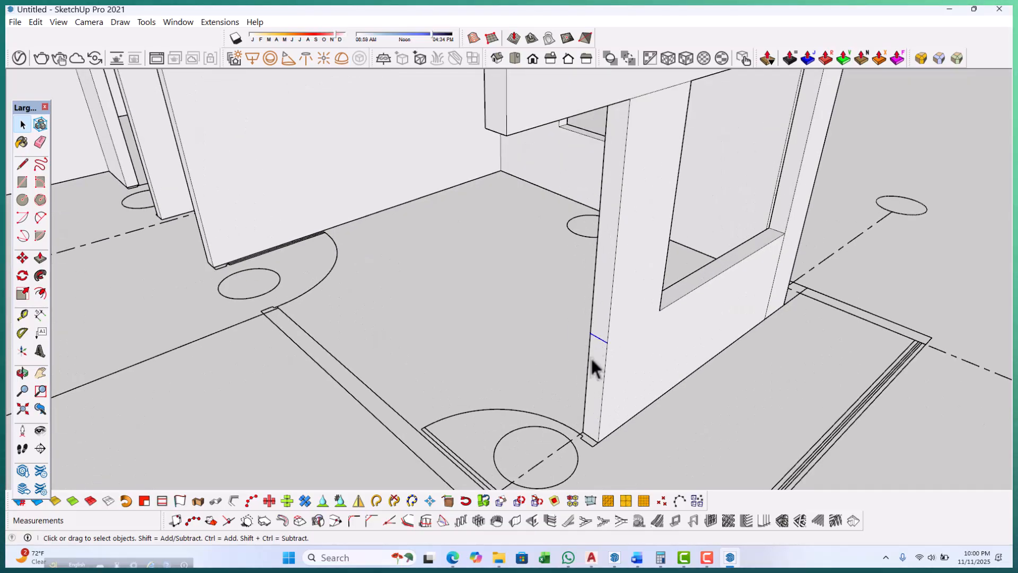
{"action": "key", "text": "Delete"}
Delete the vertical seam edges beside the window and the head-level seam edge on the outer wall face.
{"action": "scroll", "coordinate": [593, 351], "scroll_direction": "down", "scroll_amount": 4}
{"action": "middle_click_drag", "start_coordinate": [719, 330], "coordinate": [542, 344]}
{"action": "scroll", "coordinate": [542, 297], "scroll_direction": "up", "scroll_amount": 2}
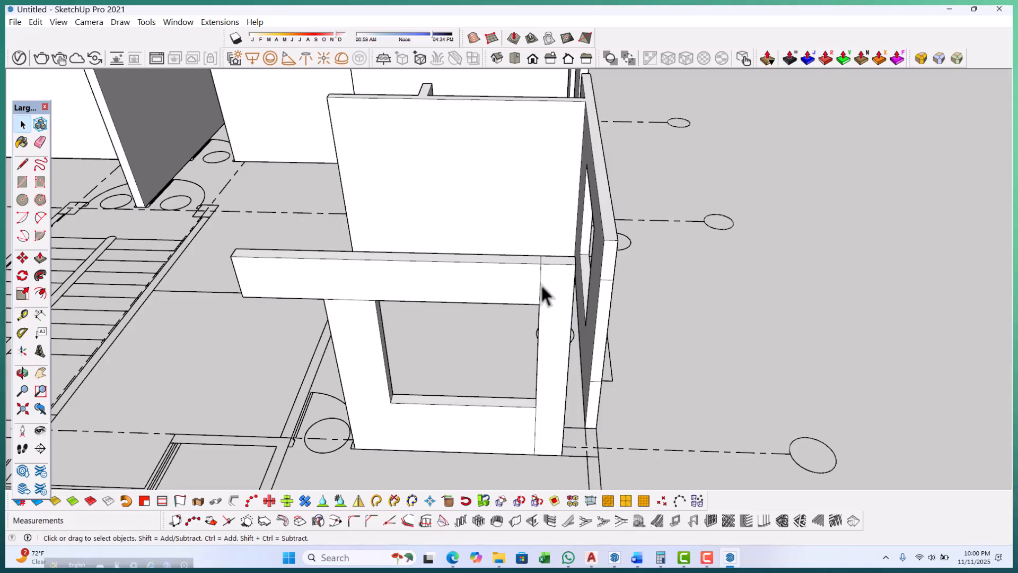
{"action": "scroll", "coordinate": [398, 326], "scroll_direction": "up", "scroll_amount": 2}
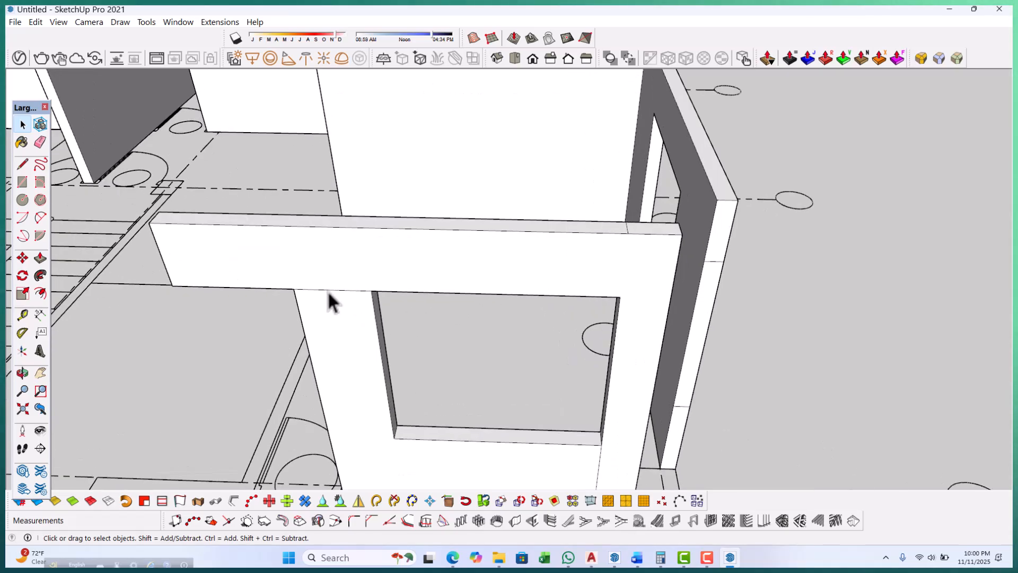
{"action": "scroll", "coordinate": [478, 316], "scroll_direction": "down", "scroll_amount": 3}
{"action": "middle_click_drag", "start_coordinate": [478, 316], "coordinate": [220, 443]}
{"action": "scroll", "coordinate": [430, 386], "scroll_direction": "up", "scroll_amount": 3}
{"action": "left_click", "coordinate": [423, 379]}
{"action": "key", "text": "Delete"}
Delete the leftover seam edge across the top of the window wall near the building corner.
{"action": "scroll", "coordinate": [517, 405], "scroll_direction": "down", "scroll_amount": 4}
{"action": "scroll", "coordinate": [532, 345], "scroll_direction": "down", "scroll_amount": 3}
{"action": "middle_click_drag", "start_coordinate": [533, 344], "coordinate": [318, 246]}
{"action": "scroll", "coordinate": [329, 180], "scroll_direction": "up", "scroll_amount": 6}
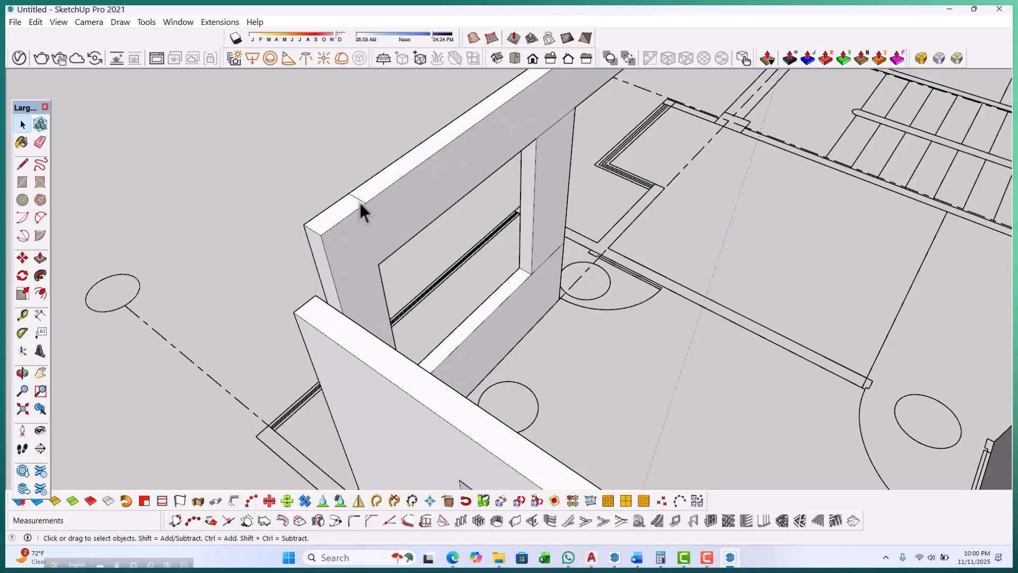
{"action": "middle_click_drag", "start_coordinate": [359, 204], "coordinate": [414, 229]}
{"action": "scroll", "coordinate": [441, 202], "scroll_direction": "down", "scroll_amount": 3}
Delete the sill-level horizontal seam and the vertical seam below the window on the inner wall face.
{"action": "middle_click_drag", "start_coordinate": [498, 243], "coordinate": [376, 267]}
{"action": "scroll", "coordinate": [377, 267], "scroll_direction": "up", "scroll_amount": 6}
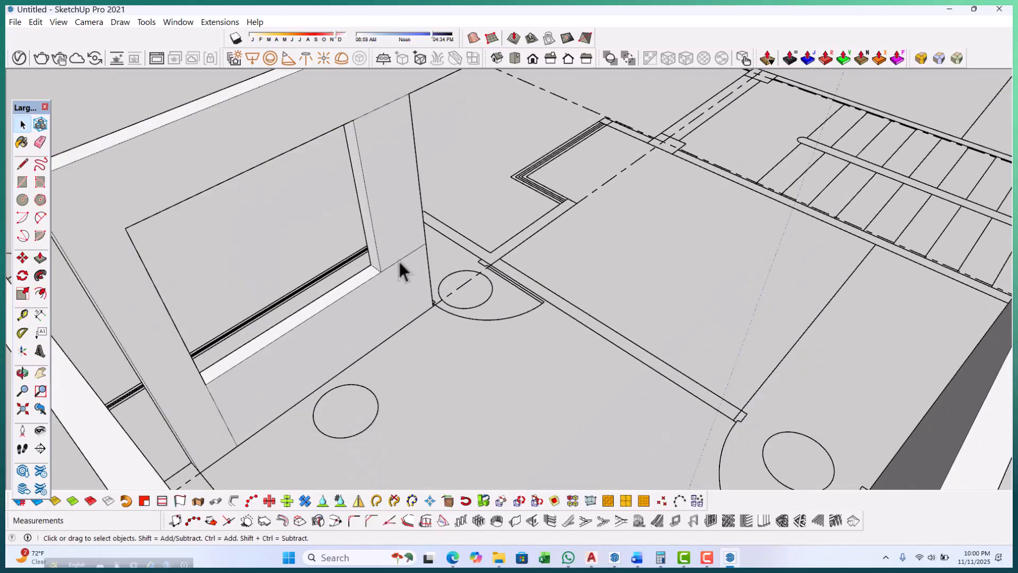
{"action": "scroll", "coordinate": [464, 286], "scroll_direction": "down", "scroll_amount": 5}
{"action": "mouse_move", "coordinate": [456, 300]}
{"action": "middle_mouse_down"}
{"action": "mouse_move", "coordinate": [255, 323]}
{"action": "mouse_move", "coordinate": [452, 307]}
{"action": "middle_mouse_up"}
{"action": "scroll", "coordinate": [398, 266], "scroll_direction": "up", "scroll_amount": 5}
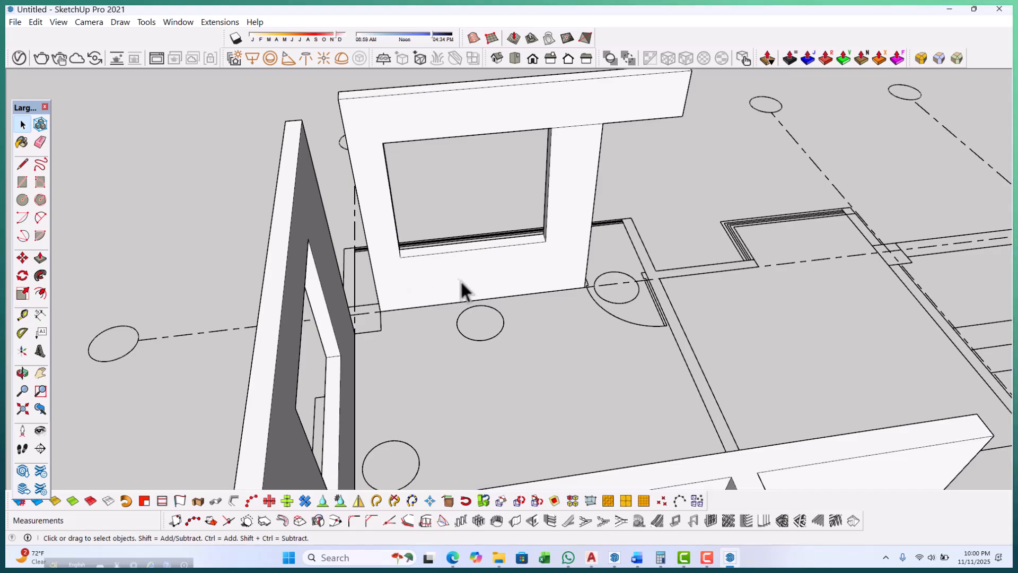
Examine the window wall from several sides along with the adjoining plan outlines still without walls.
{"action": "scroll", "coordinate": [461, 288], "scroll_direction": "down", "scroll_amount": 8}
{"action": "scroll", "coordinate": [598, 337], "scroll_direction": "up", "scroll_amount": 3}
{"action": "middle_click_drag", "start_coordinate": [544, 328], "coordinate": [518, 326]}
{"action": "scroll", "coordinate": [536, 359], "scroll_direction": "up", "scroll_amount": 5}
{"action": "scroll", "coordinate": [562, 367], "scroll_direction": "up", "scroll_amount": 3}
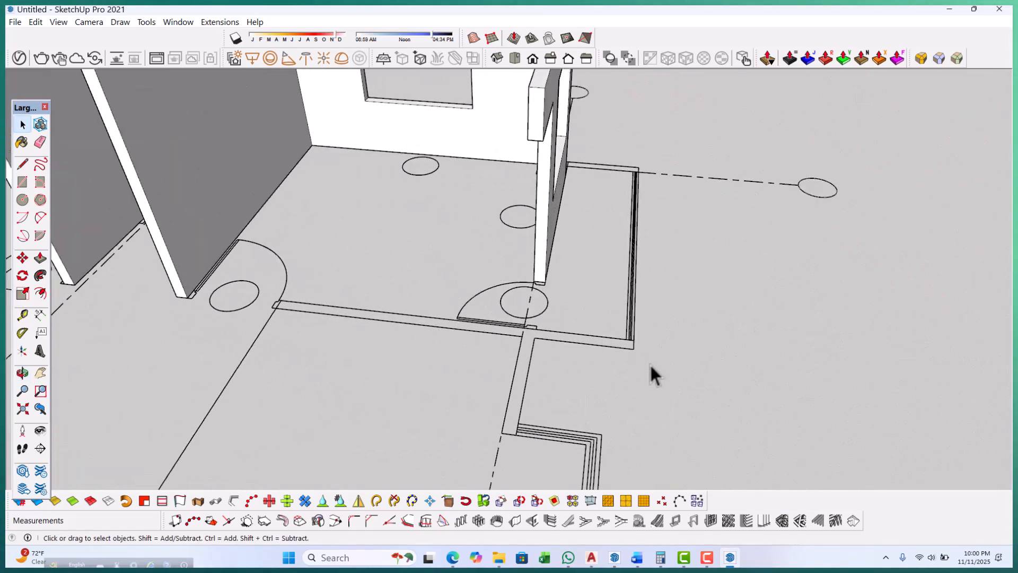
{"action": "middle_click_drag", "start_coordinate": [650, 364], "coordinate": [498, 364]}
{"action": "scroll", "coordinate": [499, 363], "scroll_direction": "down", "scroll_amount": 3}
{"action": "middle_click_drag", "start_coordinate": [545, 320], "coordinate": [431, 323]}
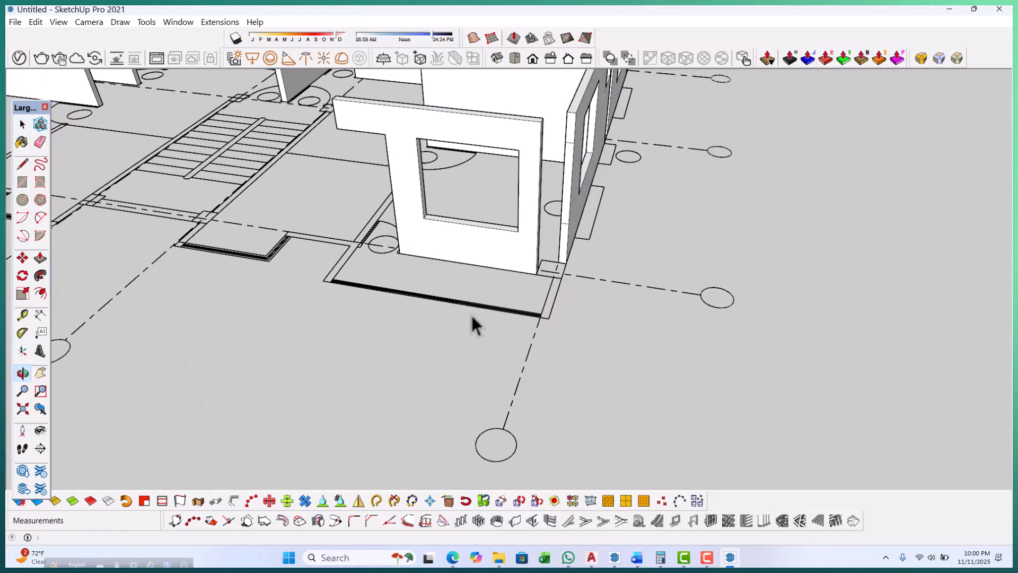
{"action": "scroll", "coordinate": [568, 265], "scroll_direction": "up", "scroll_amount": 3}
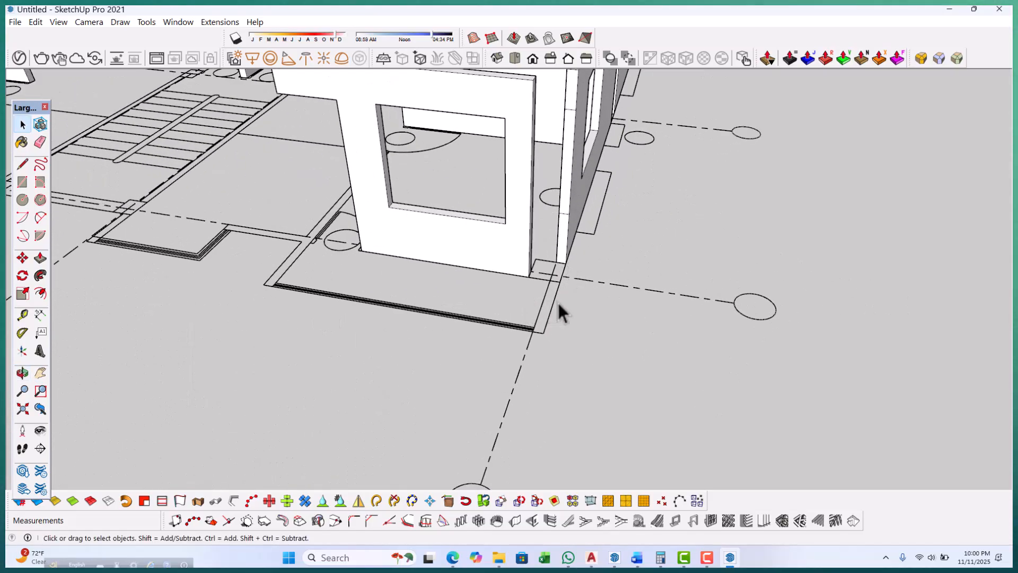
{"action": "scroll", "coordinate": [572, 281], "scroll_direction": "up", "scroll_amount": 3}
{"action": "key", "text": "t"}
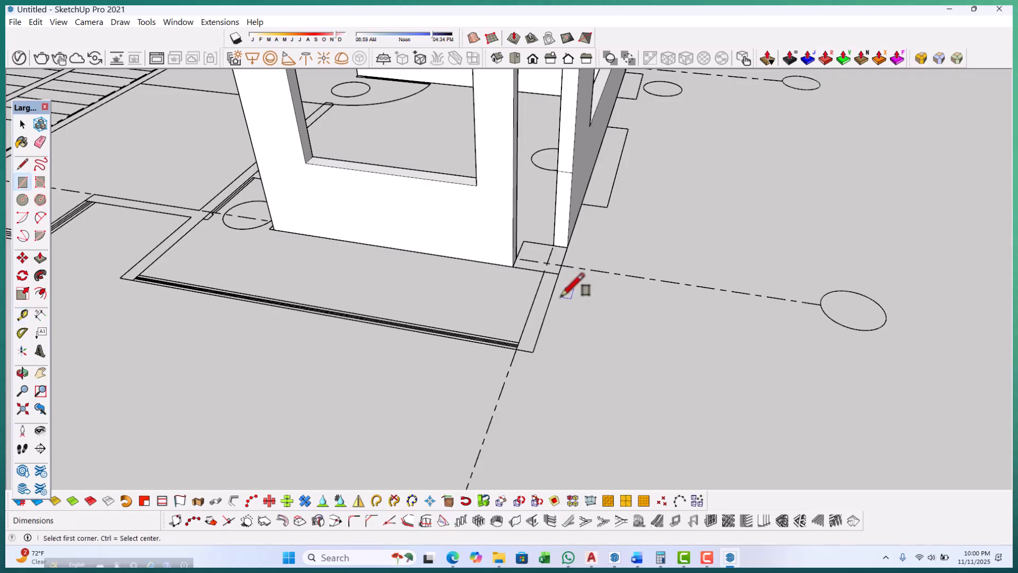
{"action": "scroll", "coordinate": [561, 296], "scroll_direction": "up", "scroll_amount": 3}
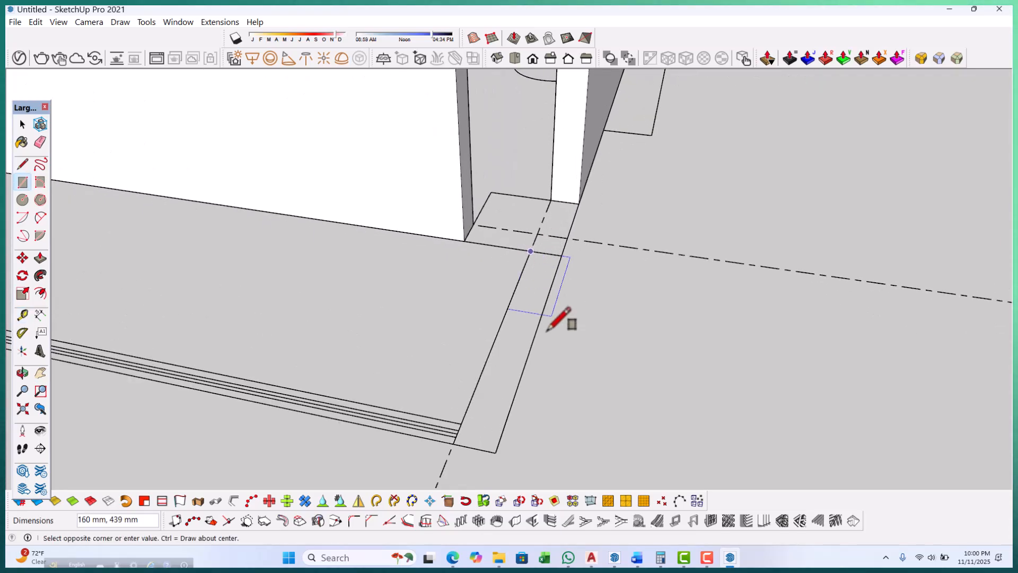
{"action": "key", "text": "Escape"}
Draw a rectangle over the short wall strip running from the stepped outline to the wall junction beside the door.
{"action": "scroll", "coordinate": [606, 304], "scroll_direction": "down", "scroll_amount": 5}
{"action": "middle_click_drag", "start_coordinate": [281, 287], "coordinate": [591, 292]}
{"action": "scroll", "coordinate": [491, 286], "scroll_direction": "down", "scroll_amount": 3}
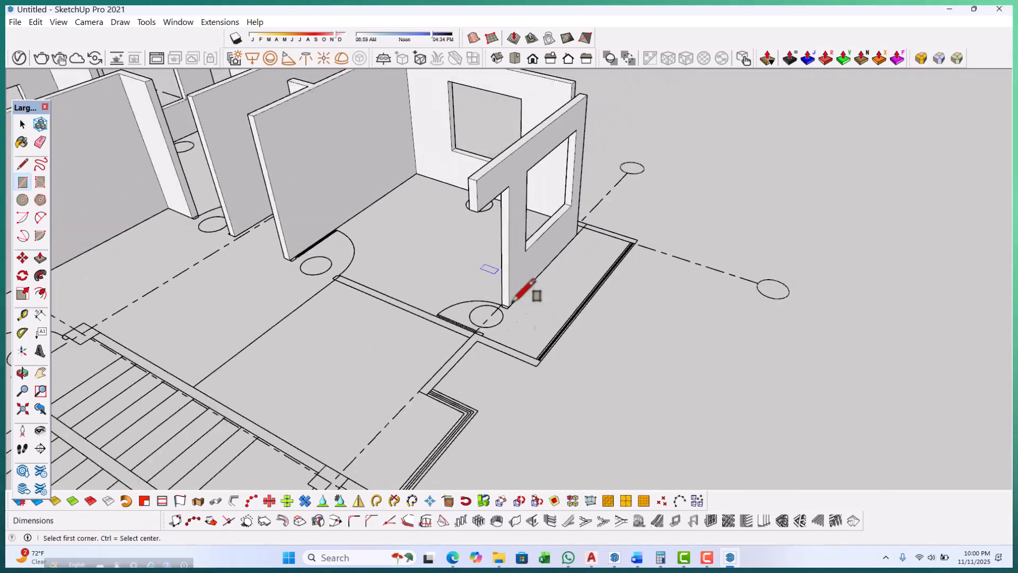
{"action": "scroll", "coordinate": [440, 379], "scroll_direction": "up", "scroll_amount": 5}
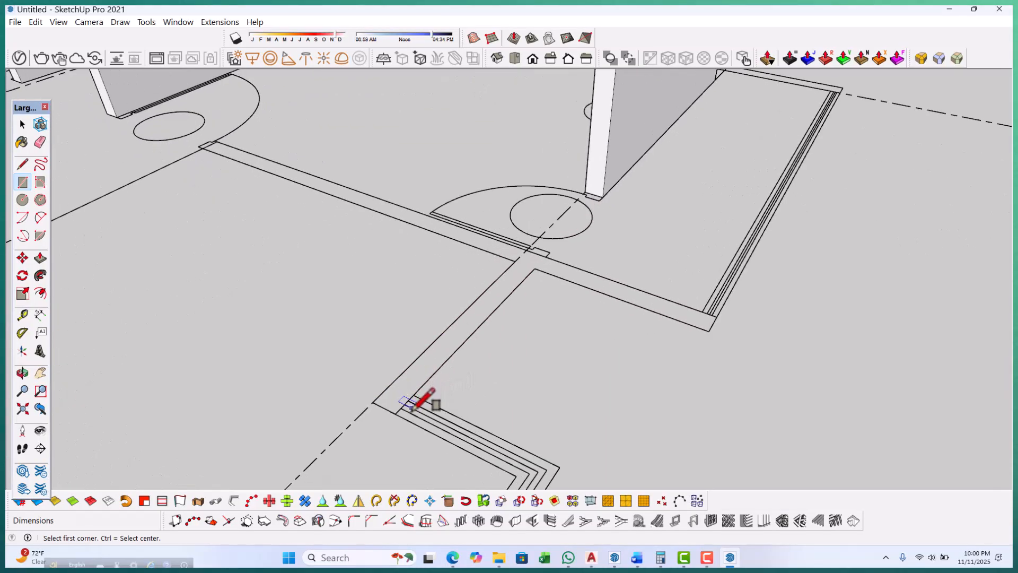
{"action": "scroll", "coordinate": [411, 406], "scroll_direction": "up", "scroll_amount": 2}
{"action": "scroll", "coordinate": [561, 233], "scroll_direction": "up", "scroll_amount": 2}
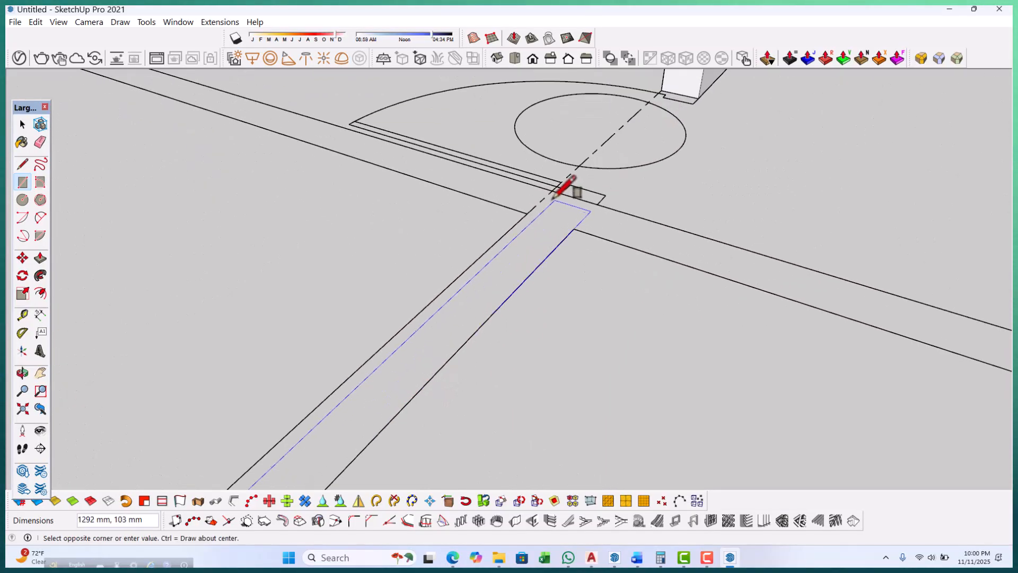
{"action": "left_click", "coordinate": [552, 190]}
{"action": "scroll", "coordinate": [518, 272], "scroll_direction": "down", "scroll_amount": 5}
{"action": "scroll", "coordinate": [323, 173], "scroll_direction": "up", "scroll_amount": 5}
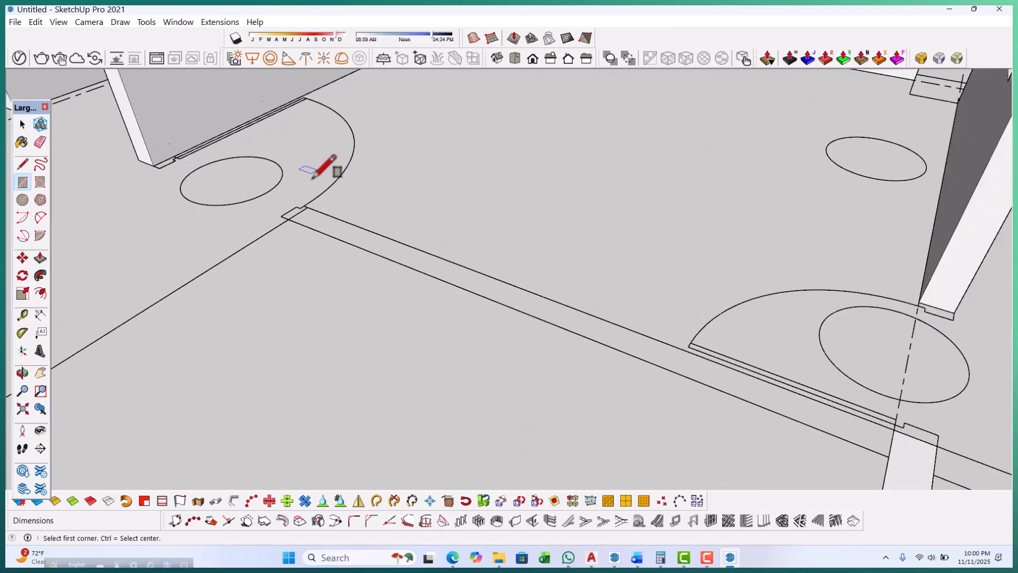
Draw a rectangle over the long wall strip running between the two door openings to the existing wall face at the junction.
{"action": "scroll", "coordinate": [364, 254], "scroll_direction": "down", "scroll_amount": 3}
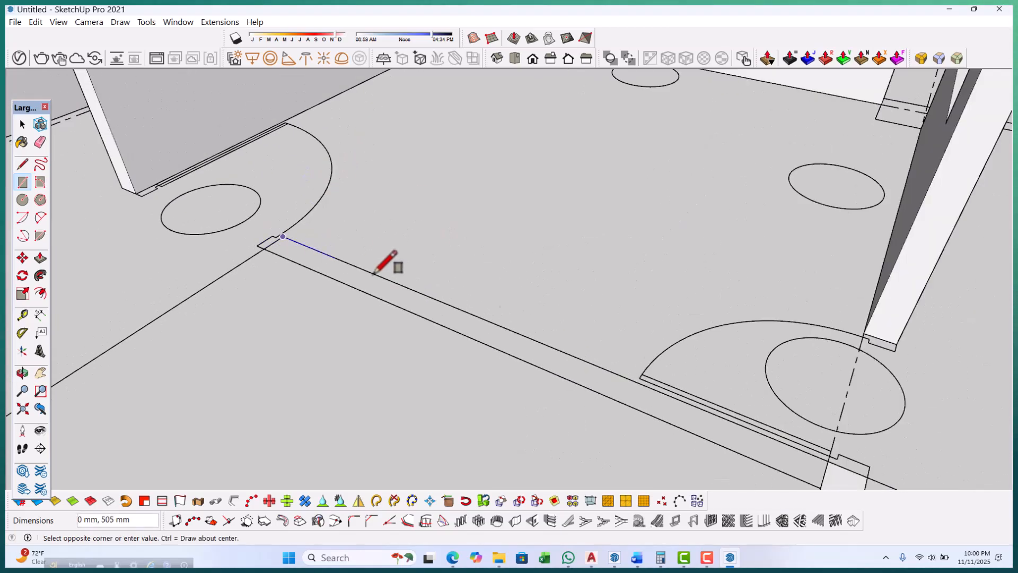
{"action": "scroll", "coordinate": [671, 392], "scroll_direction": "up", "scroll_amount": 4}
{"action": "left_click", "coordinate": [668, 419]}
{"action": "key", "text": "space"}
{"action": "scroll", "coordinate": [667, 413], "scroll_direction": "up", "scroll_amount": 1}
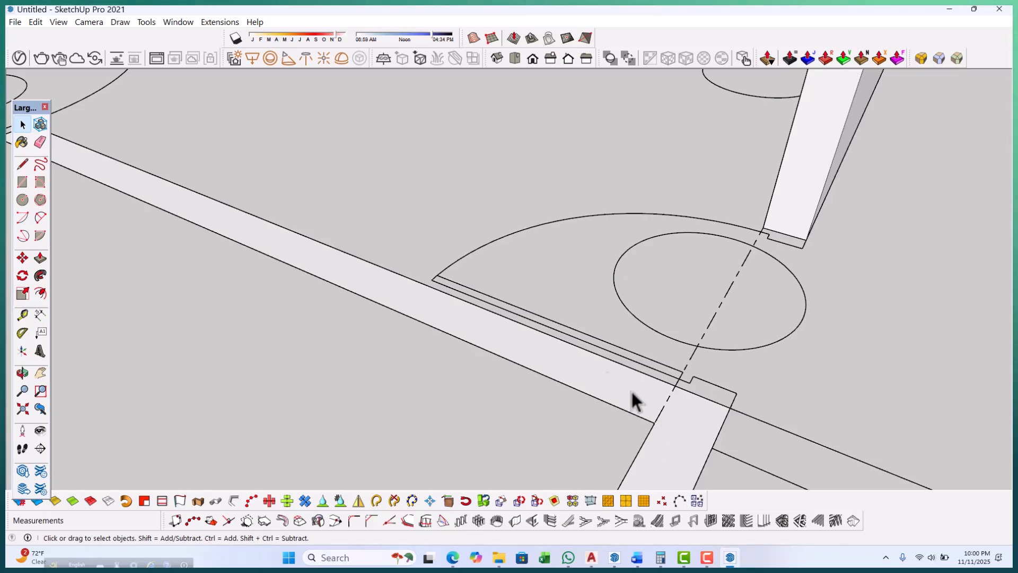
Push/Pull the L-shaped wall face up 2550 mm to the height of the adjoining door-and-window wall.
{"action": "scroll", "coordinate": [648, 409], "scroll_direction": "down", "scroll_amount": 5}
{"action": "key", "text": "p"}
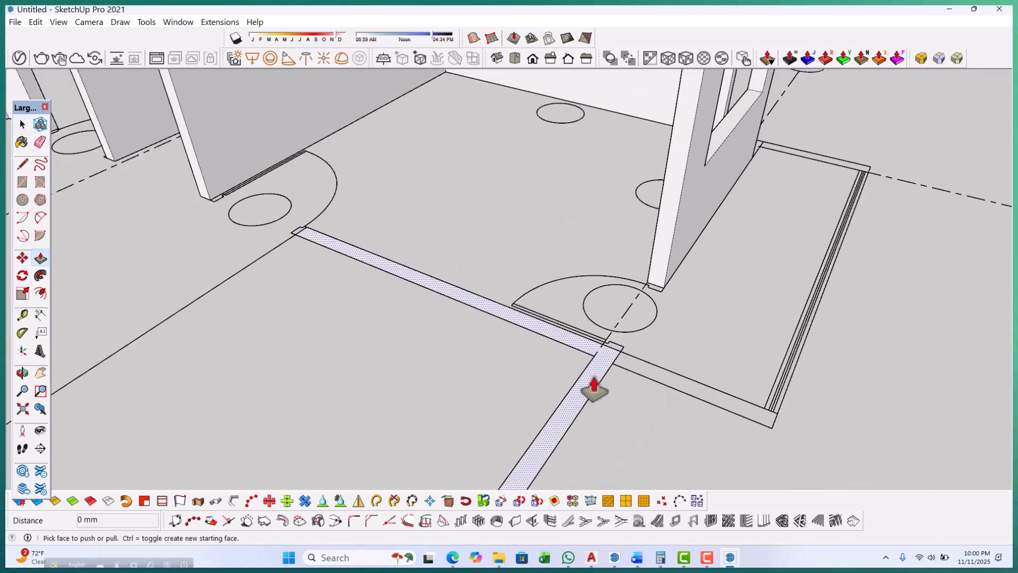
{"action": "left_click", "coordinate": [586, 384]}
{"action": "scroll", "coordinate": [609, 268], "scroll_direction": "down", "scroll_amount": 4}
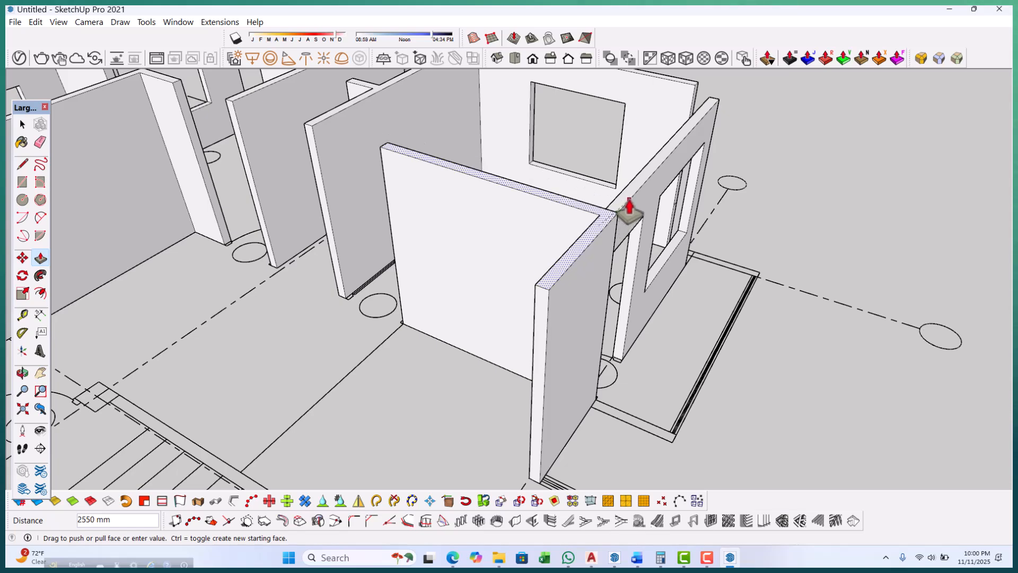
{"action": "left_click", "coordinate": [630, 208]}
{"action": "scroll", "coordinate": [655, 305], "scroll_direction": "down", "scroll_amount": 2}
{"action": "middle_click_drag", "start_coordinate": [700, 333], "coordinate": [552, 323]}
{"action": "scroll", "coordinate": [497, 264], "scroll_direction": "up", "scroll_amount": 3}
{"action": "key", "text": "space"}
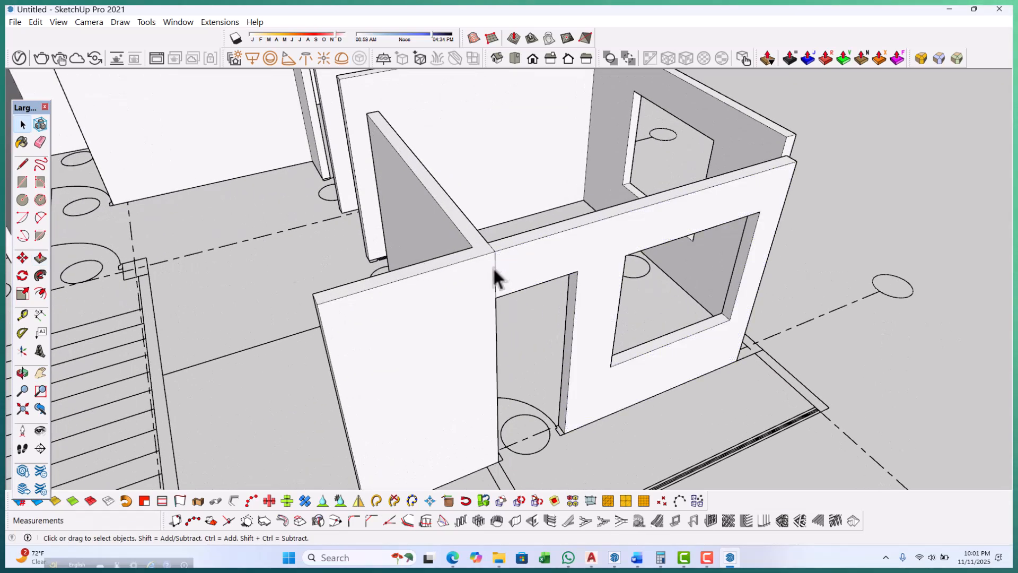
Delete the vertical and top seam edges where the raised wall meets the wall above the door opening.
{"action": "left_click", "coordinate": [492, 267]}
{"action": "left_click", "coordinate": [495, 267]}
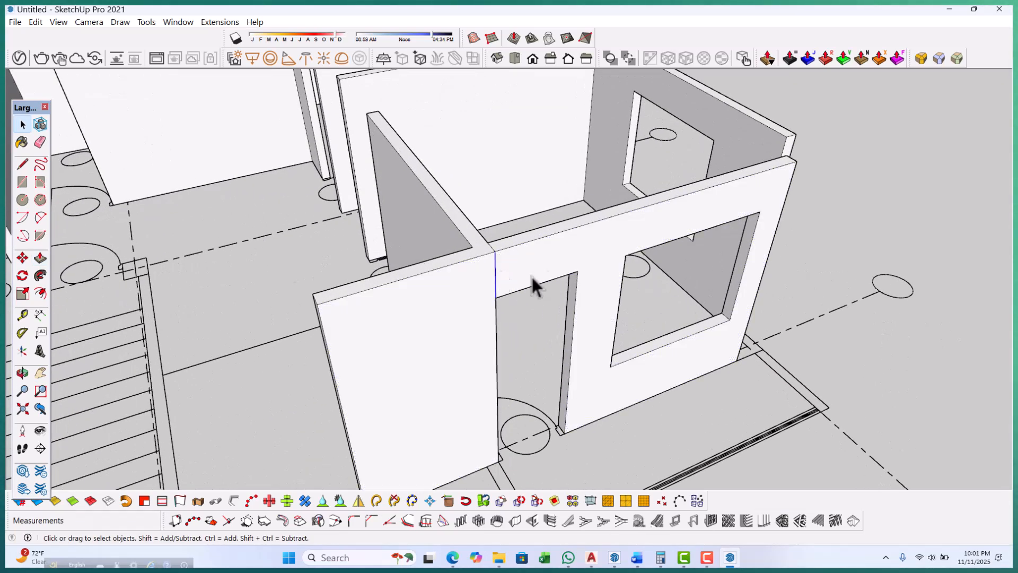
{"action": "middle_click_drag", "start_coordinate": [503, 281], "coordinate": [470, 289]}
{"action": "scroll", "coordinate": [371, 291], "scroll_direction": "up", "scroll_amount": 5}
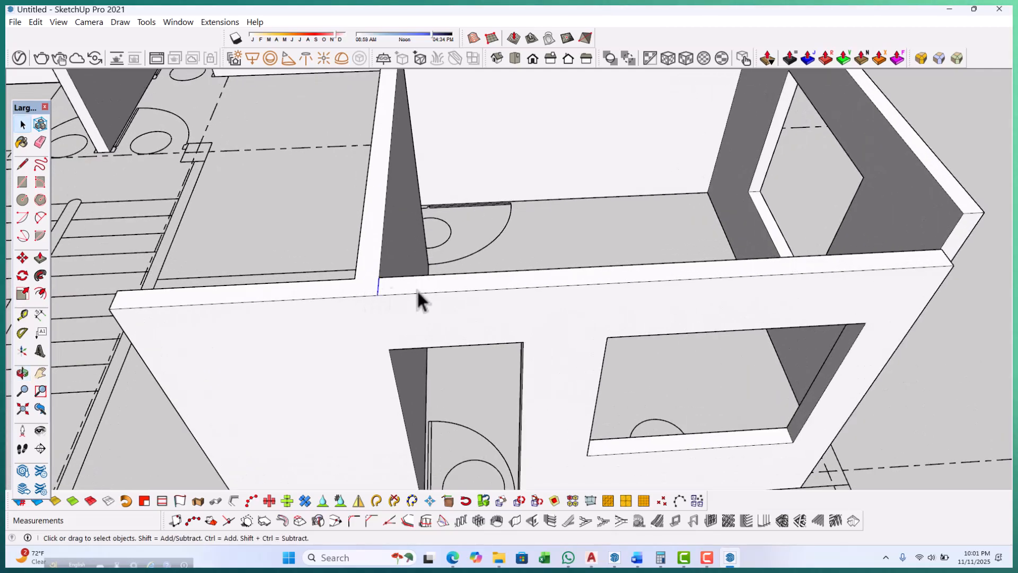
{"action": "scroll", "coordinate": [578, 254], "scroll_direction": "down", "scroll_amount": 5}
Draw a rectangle over the wall strip along the far side of the staircase, between the two columns.
{"action": "middle_click_drag", "start_coordinate": [717, 298], "coordinate": [576, 327]}
{"action": "middle_click_drag", "start_coordinate": [795, 312], "coordinate": [689, 321]}
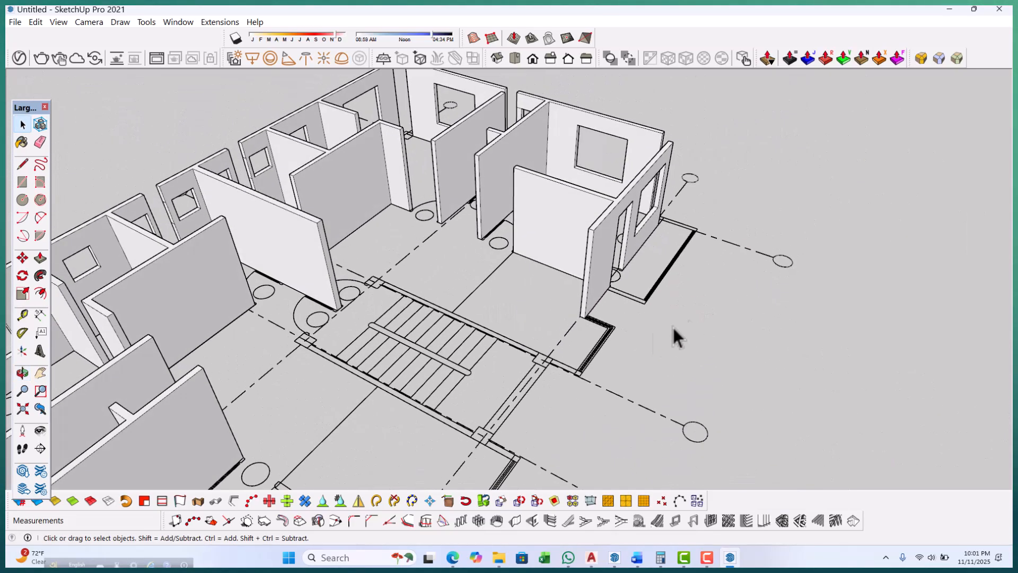
{"action": "middle_click_drag", "start_coordinate": [570, 370], "coordinate": [610, 352]}
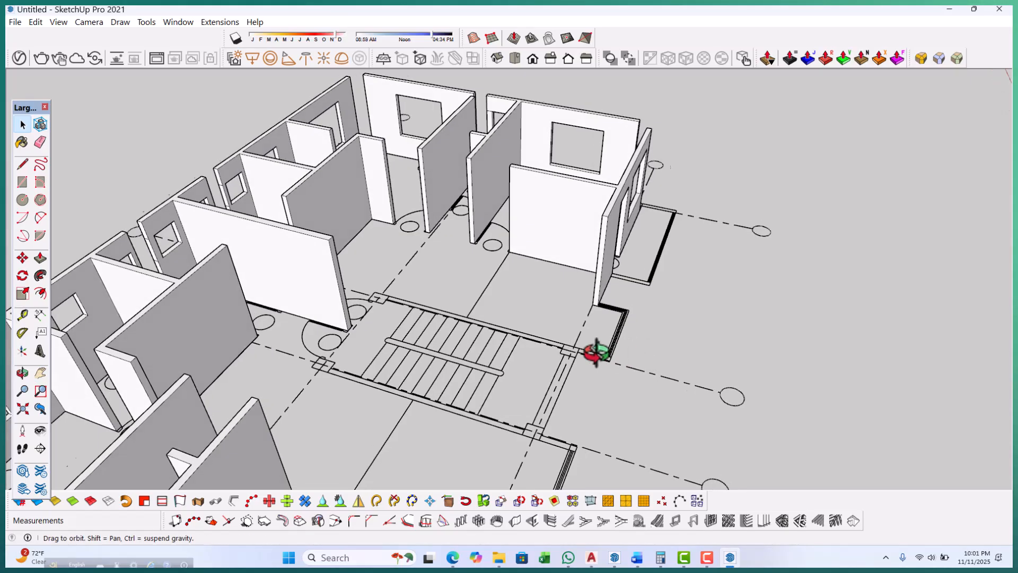
{"action": "scroll", "coordinate": [391, 281], "scroll_direction": "up", "scroll_amount": 5}
{"action": "key", "text": "r"}
{"action": "scroll", "coordinate": [396, 262], "scroll_direction": "up", "scroll_amount": 5}
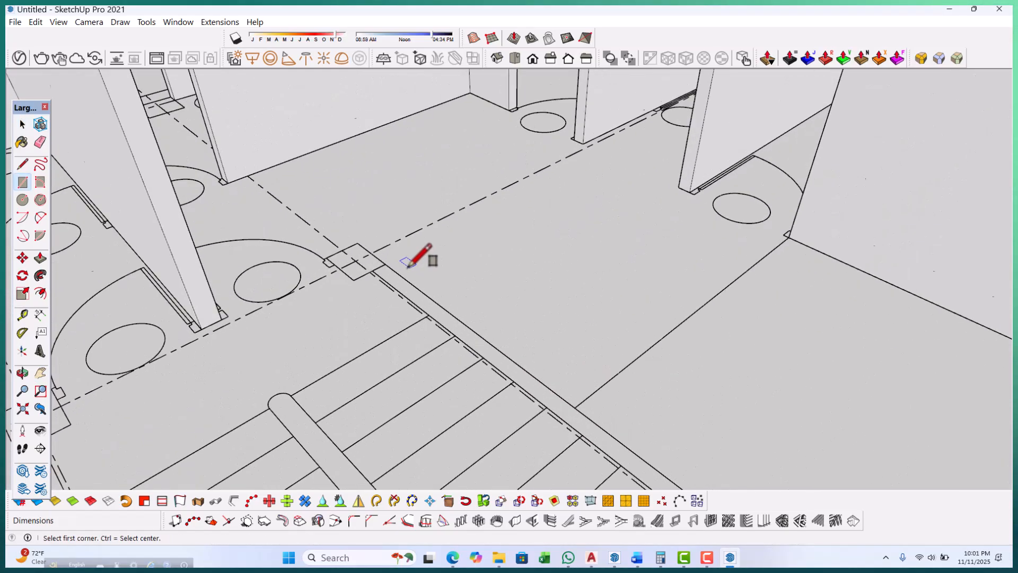
{"action": "scroll", "coordinate": [397, 258], "scroll_direction": "down", "scroll_amount": 6}
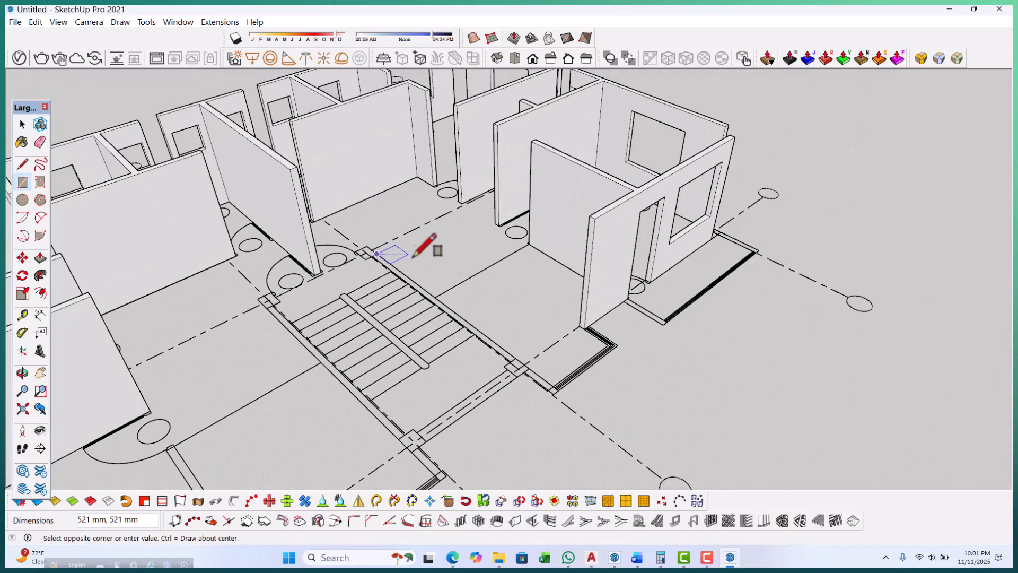
{"action": "scroll", "coordinate": [525, 354], "scroll_direction": "up", "scroll_amount": 5}
{"action": "scroll", "coordinate": [507, 359], "scroll_direction": "up", "scroll_amount": 3}
{"action": "left_click", "coordinate": [507, 361]}
{"action": "scroll", "coordinate": [594, 329], "scroll_direction": "down", "scroll_amount": 6}
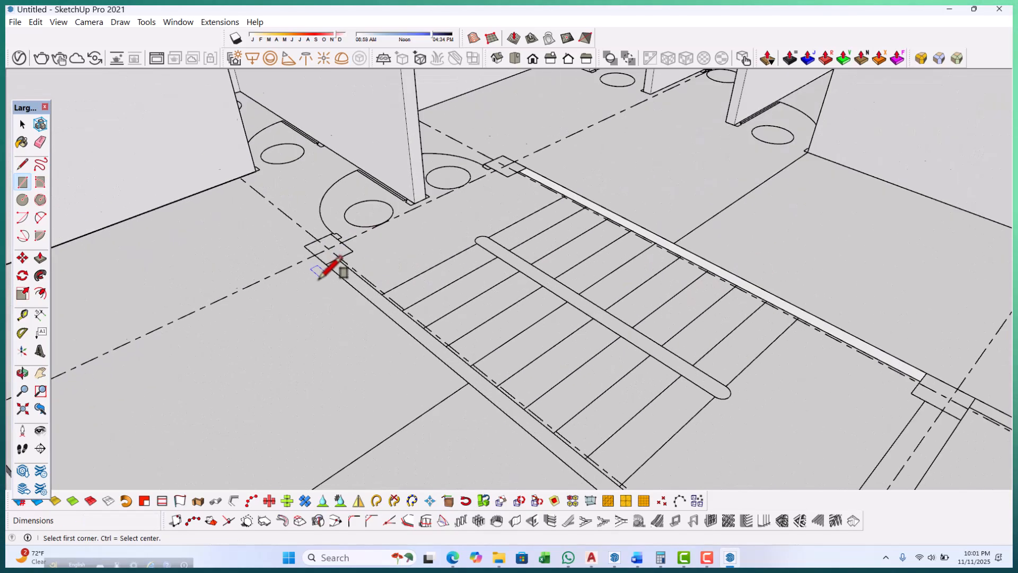
Draw a rectangle over the wall strip along the near side of the staircase, from column to column.
{"action": "scroll", "coordinate": [320, 272], "scroll_direction": "up", "scroll_amount": 5}
{"action": "scroll", "coordinate": [286, 159], "scroll_direction": "down", "scroll_amount": 6}
{"action": "scroll", "coordinate": [495, 325], "scroll_direction": "up", "scroll_amount": 5}
{"action": "scroll", "coordinate": [494, 328], "scroll_direction": "up", "scroll_amount": 1}
{"action": "left_click", "coordinate": [494, 325]}
{"action": "scroll", "coordinate": [460, 310], "scroll_direction": "down", "scroll_amount": 6}
Draw a rectangle over the short wall strip extending past the near-side stair column towards the plan's outer corner.
{"action": "middle_click_drag", "start_coordinate": [607, 358], "coordinate": [478, 375]}
{"action": "scroll", "coordinate": [500, 345], "scroll_direction": "up", "scroll_amount": 6}
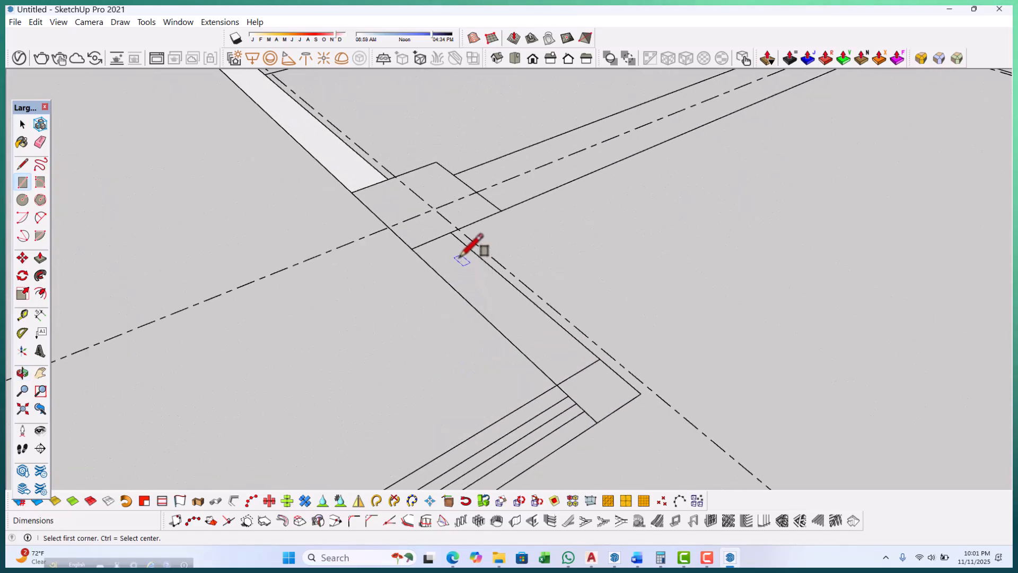
{"action": "left_click", "coordinate": [604, 416]}
{"action": "scroll", "coordinate": [602, 419], "scroll_direction": "up", "scroll_amount": 3}
{"action": "scroll", "coordinate": [602, 418], "scroll_direction": "up", "scroll_amount": 2}
Move the short strip's end edge out to the outer corner of the plan outline.
{"action": "key", "text": "space"}
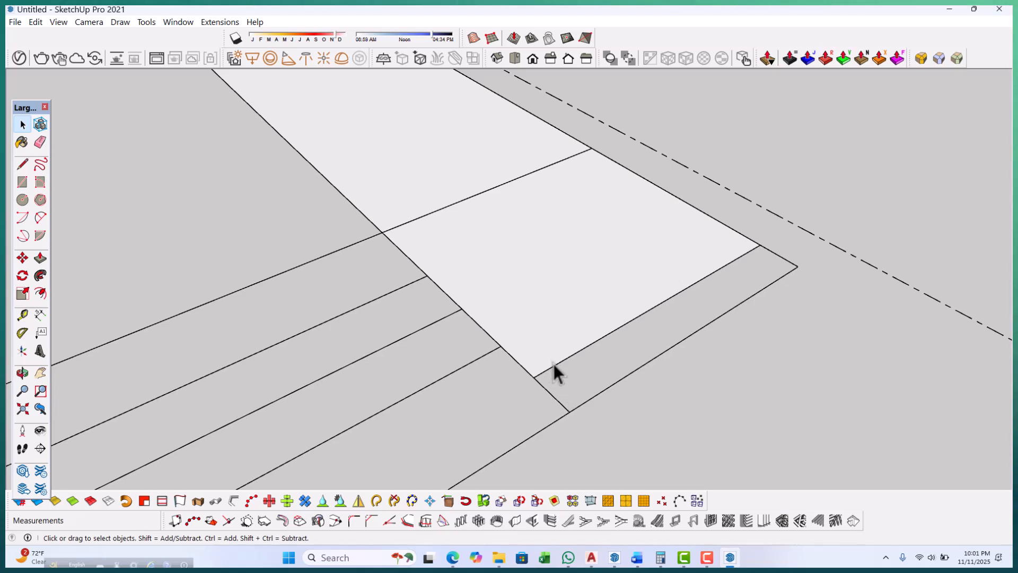
{"action": "key", "text": "m"}
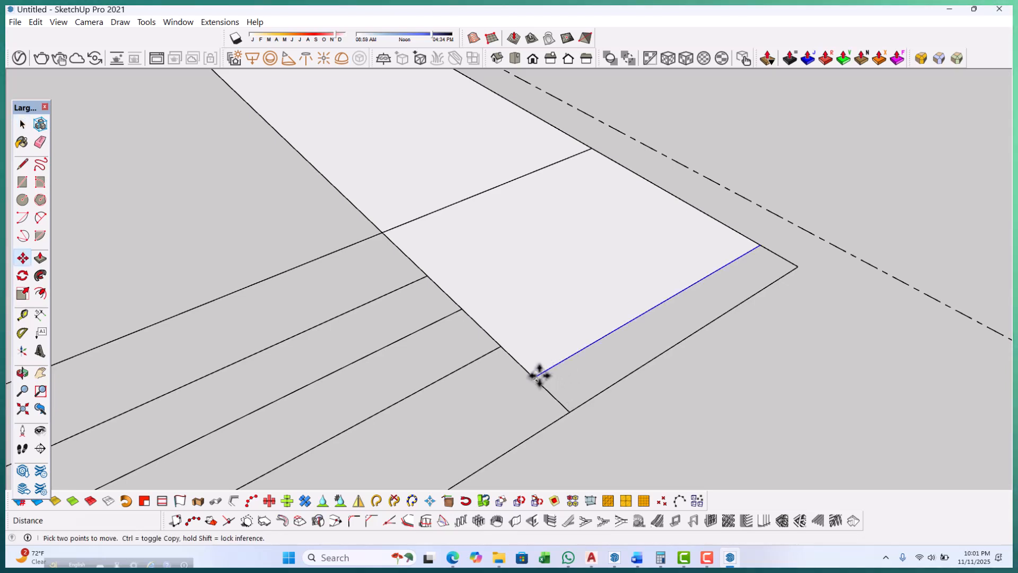
{"action": "left_click", "coordinate": [535, 377]}
{"action": "scroll", "coordinate": [630, 433], "scroll_direction": "down", "scroll_amount": 10}
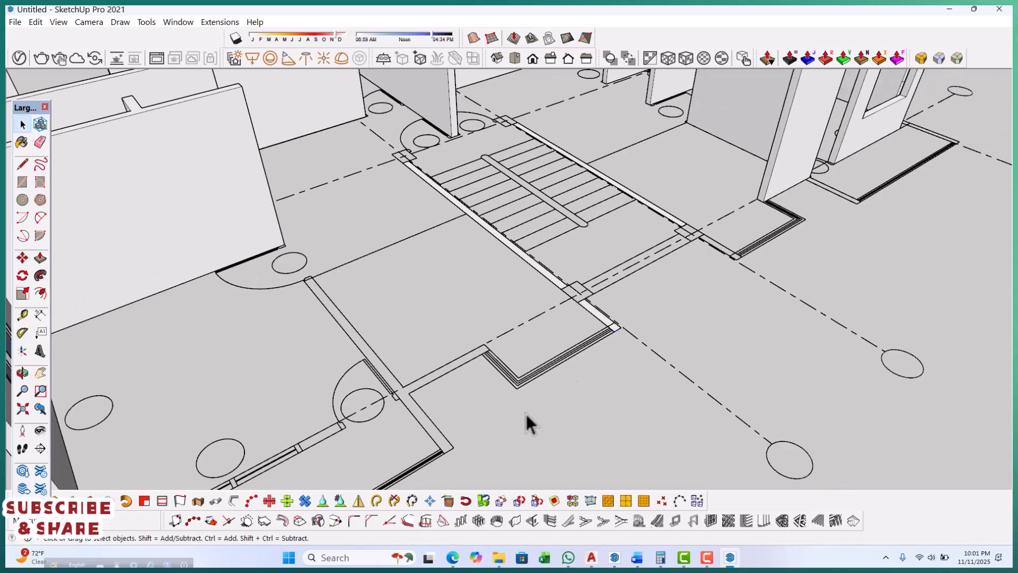
Push/Pull the far-side stair wall strip up to the height of the existing walls.
{"action": "key", "text": "p"}
{"action": "scroll", "coordinate": [663, 193], "scroll_direction": "up", "scroll_amount": 6}
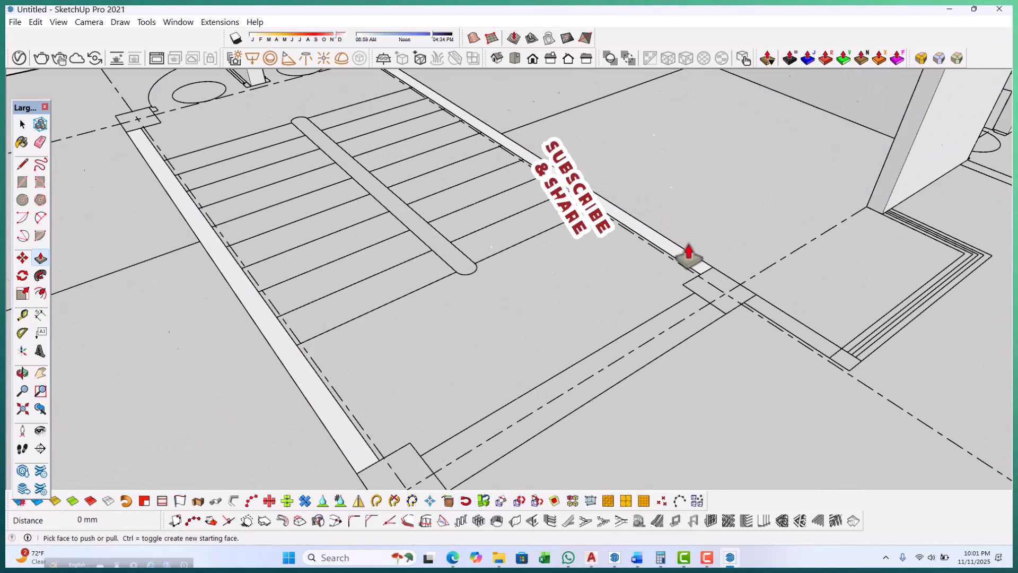
{"action": "left_click", "coordinate": [682, 268]}
{"action": "scroll", "coordinate": [671, 270], "scroll_direction": "down", "scroll_amount": 8}
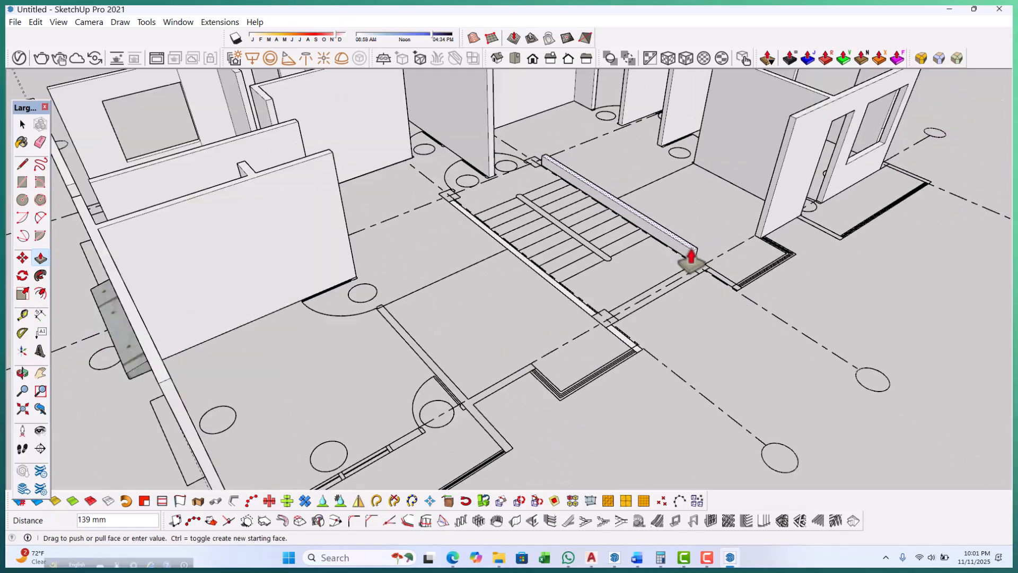
{"action": "scroll", "coordinate": [740, 199], "scroll_direction": "up", "scroll_amount": 3}
{"action": "left_click", "coordinate": [772, 166]}
{"action": "scroll", "coordinate": [652, 281], "scroll_direction": "down", "scroll_amount": 2}
Push/Pull the near-side stair wall strip up 2550 mm to match the far-side stair wall.
{"action": "scroll", "coordinate": [603, 323], "scroll_direction": "up", "scroll_amount": 4}
{"action": "scroll", "coordinate": [602, 325], "scroll_direction": "up", "scroll_amount": 3}
{"action": "scroll", "coordinate": [563, 323], "scroll_direction": "down", "scroll_amount": 5}
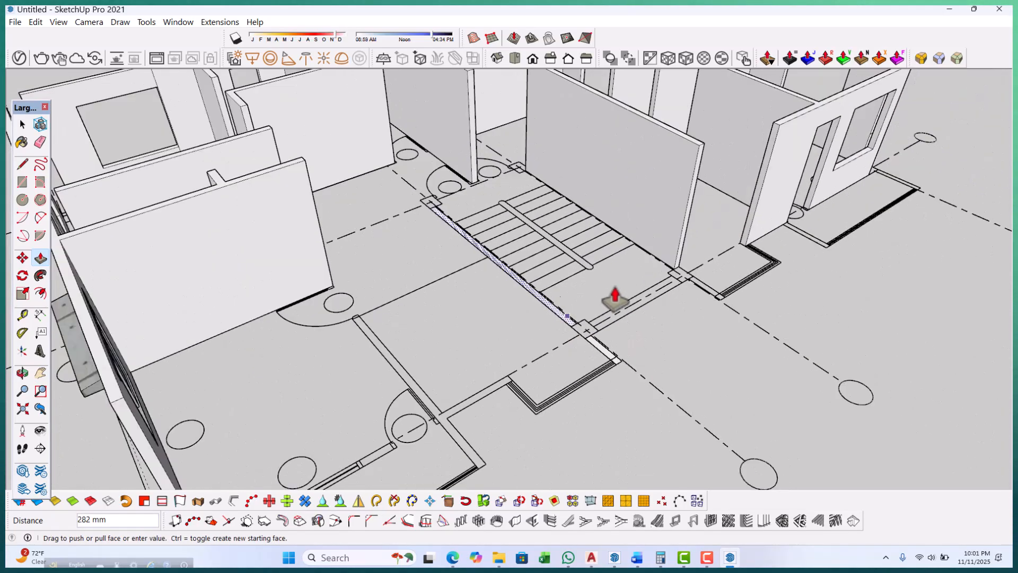
{"action": "left_click", "coordinate": [695, 161]}
Push/Pull the short wall strip beyond the near-side stair column up 2550 mm to match the stair wall.
{"action": "scroll", "coordinate": [604, 371], "scroll_direction": "up", "scroll_amount": 5}
{"action": "scroll", "coordinate": [604, 371], "scroll_direction": "up", "scroll_amount": 1}
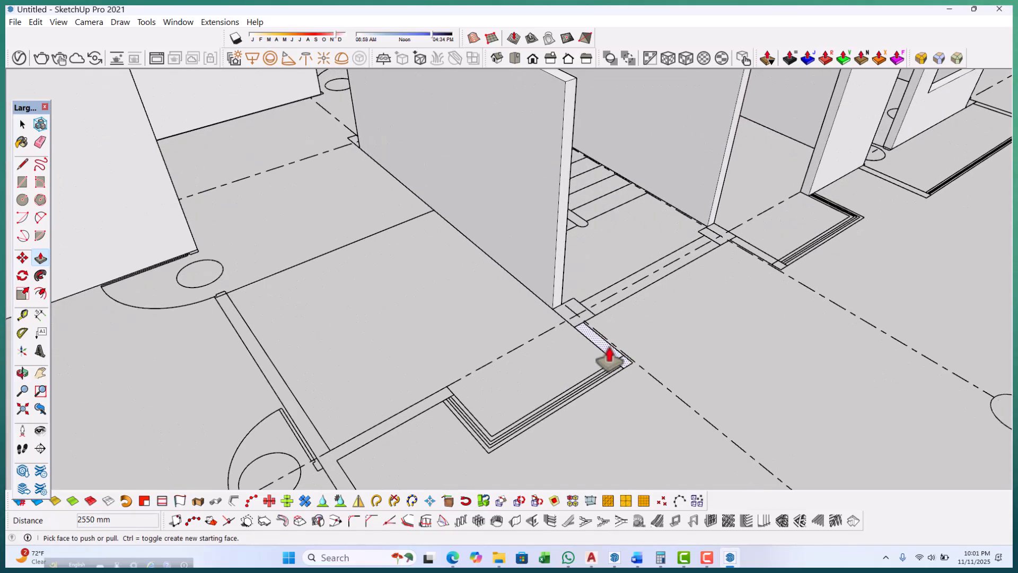
{"action": "left_click", "coordinate": [611, 356]}
{"action": "scroll", "coordinate": [609, 350], "scroll_direction": "down", "scroll_amount": 5}
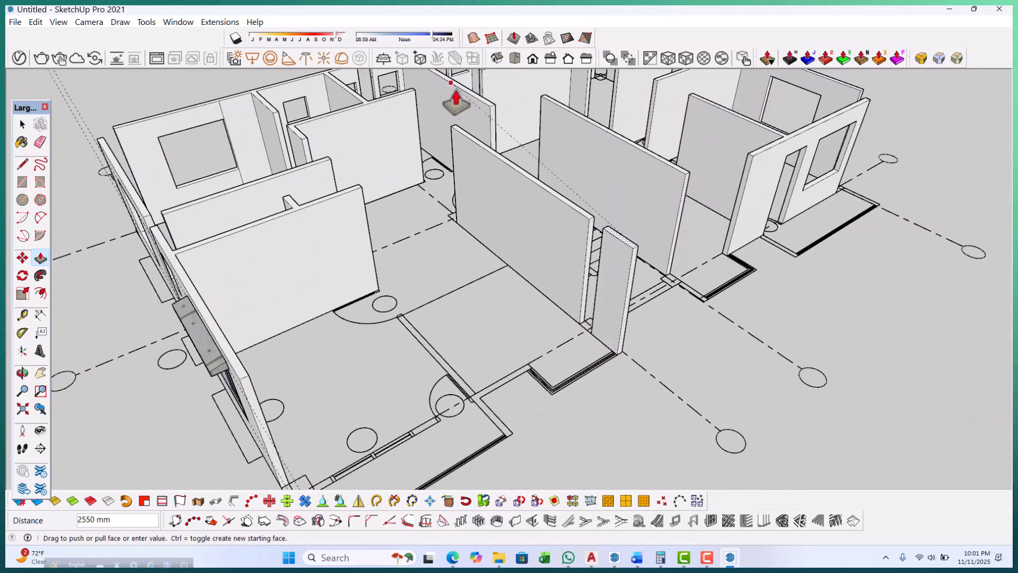
{"action": "left_click", "coordinate": [451, 126]}
{"action": "key", "text": "space"}
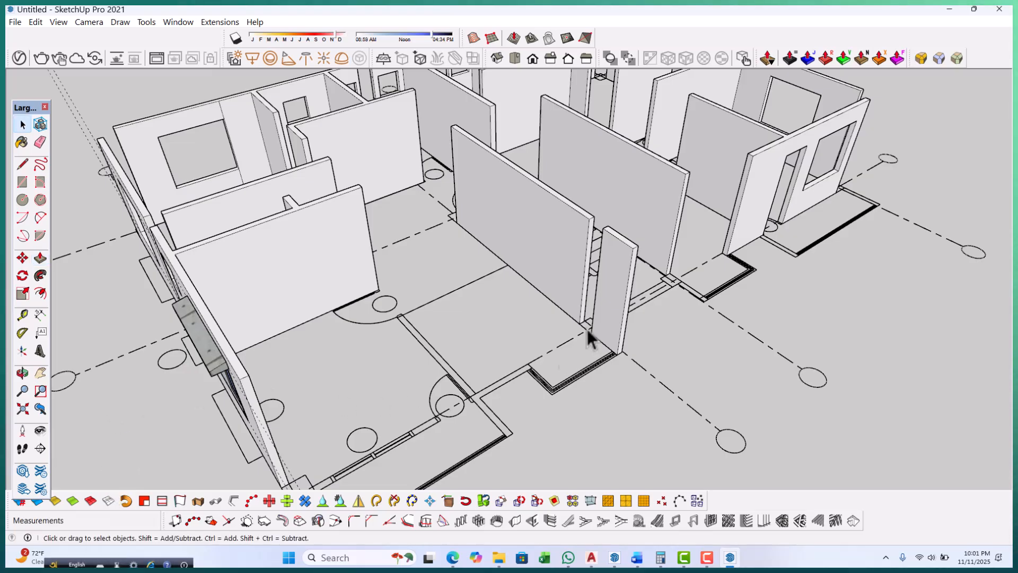
Draw a 125 by 725 mm rectangle over the short wall strip beyond the far-side stair column.
{"action": "scroll", "coordinate": [658, 302], "scroll_direction": "up", "scroll_amount": 3}
{"action": "scroll", "coordinate": [711, 290], "scroll_direction": "up", "scroll_amount": 5}
{"action": "key", "text": "r"}
{"action": "scroll", "coordinate": [652, 297], "scroll_direction": "up", "scroll_amount": 3}
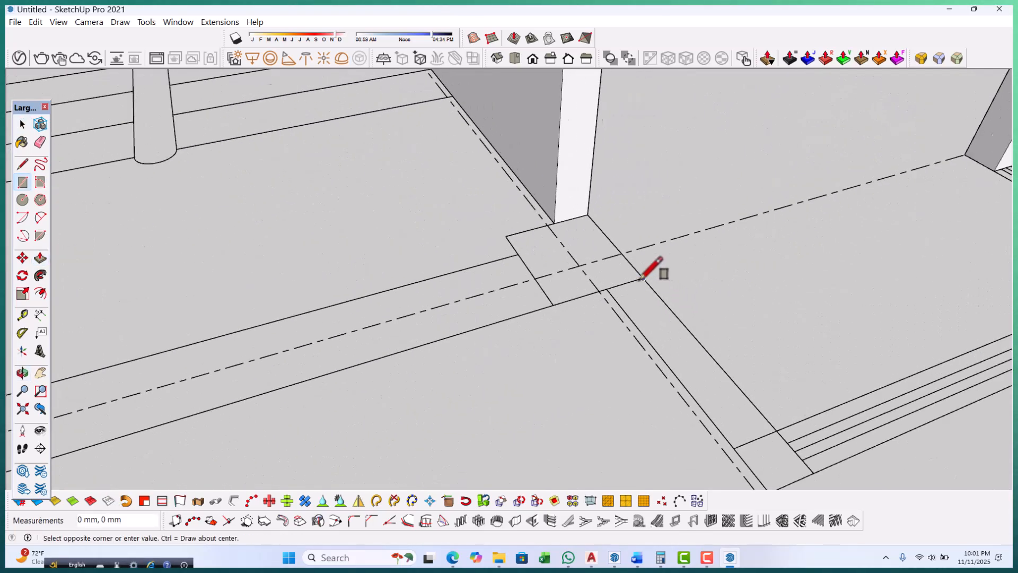
{"action": "scroll", "coordinate": [743, 382], "scroll_direction": "up", "scroll_amount": 3}
{"action": "left_click", "coordinate": [732, 465]}
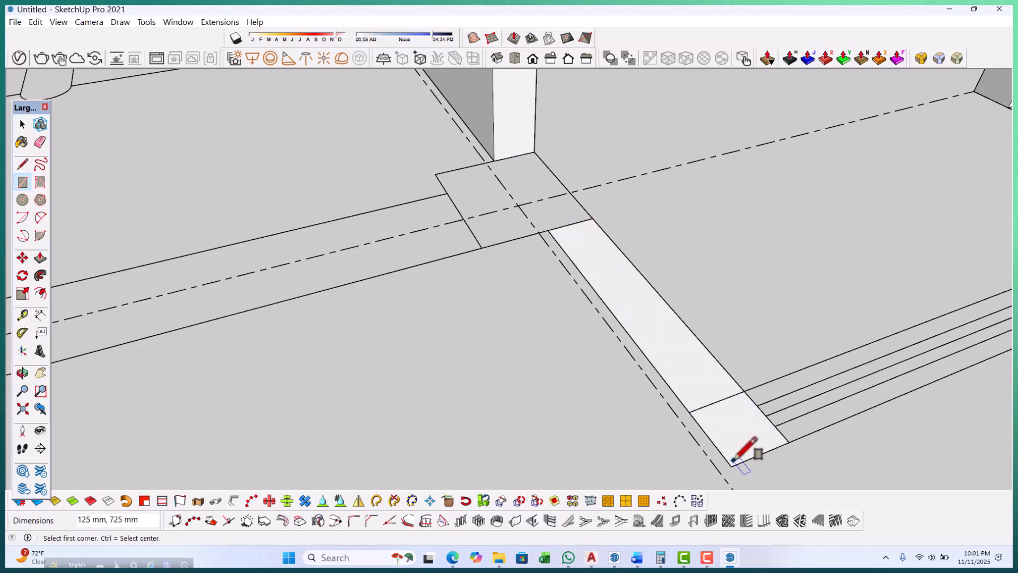
Push/Pull the 125 by 725 mm strip up 2550 mm to match the opposite short wall.
{"action": "key", "text": "p"}
{"action": "left_click", "coordinate": [738, 448]}
{"action": "scroll", "coordinate": [718, 345], "scroll_direction": "down", "scroll_amount": 8}
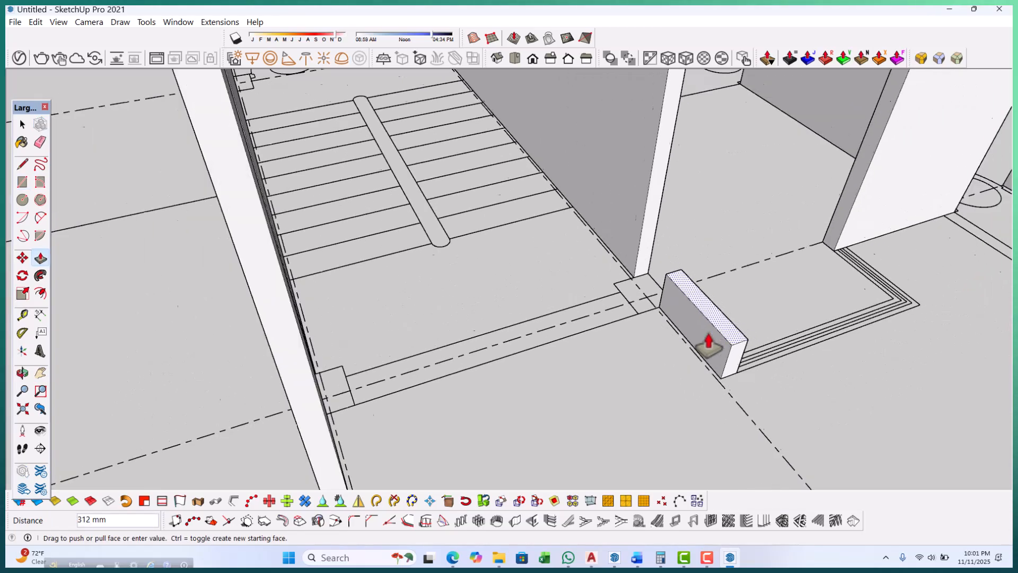
{"action": "left_click", "coordinate": [512, 242]}
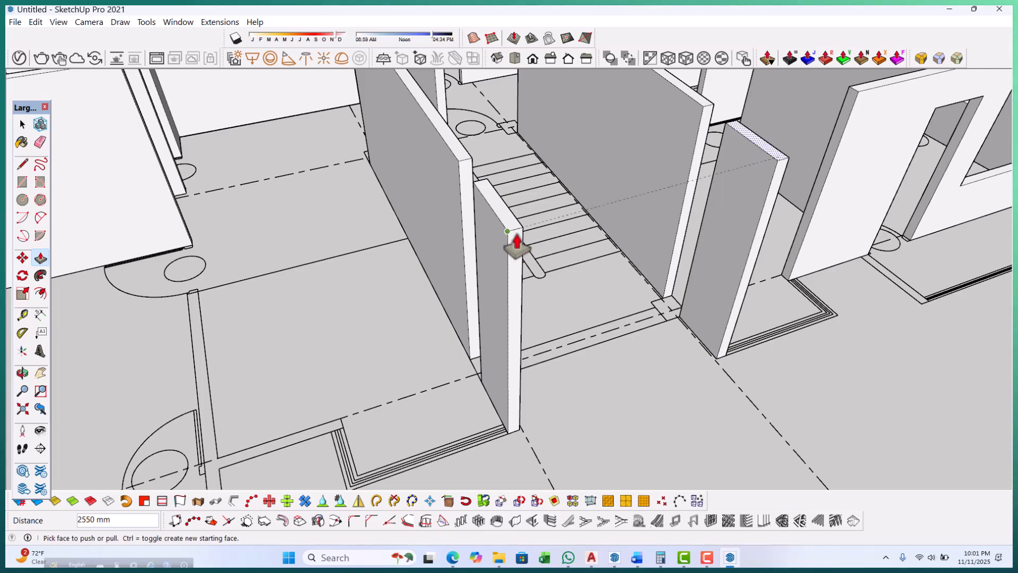
{"action": "scroll", "coordinate": [599, 341], "scroll_direction": "down", "scroll_amount": 5}
{"action": "middle_click_drag", "start_coordinate": [668, 385], "coordinate": [687, 390]}
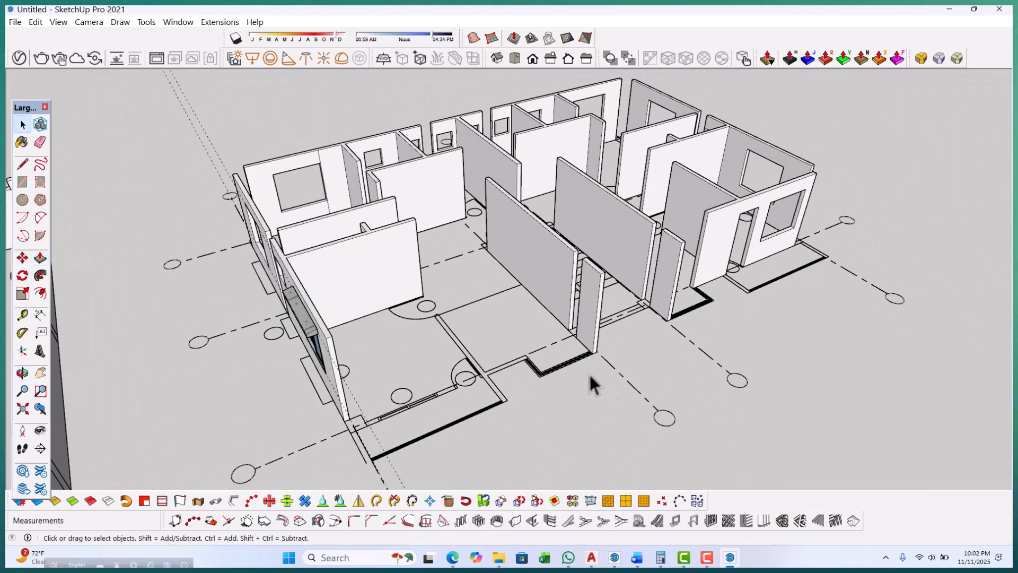
Trace a line along the T-shaped wall outline from its outer end corner to the inside corner at the side branch.
{"action": "scroll", "coordinate": [621, 390], "scroll_direction": "down", "scroll_amount": 4}
{"action": "middle_click_drag", "start_coordinate": [434, 356], "coordinate": [506, 368]}
{"action": "scroll", "coordinate": [514, 360], "scroll_direction": "up", "scroll_amount": 6}
{"action": "scroll", "coordinate": [396, 379], "scroll_direction": "up", "scroll_amount": 5}
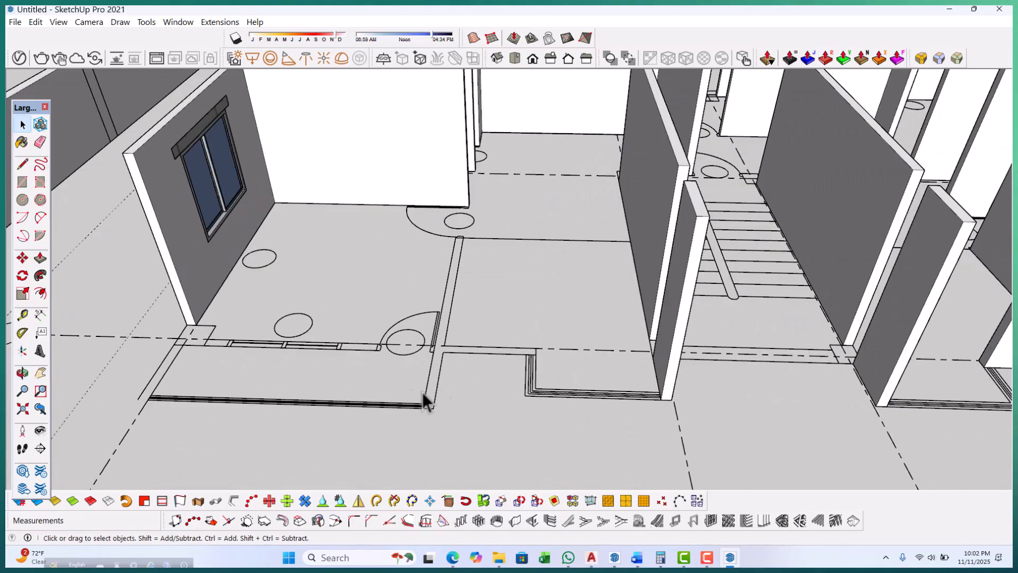
{"action": "key", "text": "l"}
{"action": "scroll", "coordinate": [461, 370], "scroll_direction": "up", "scroll_amount": 3}
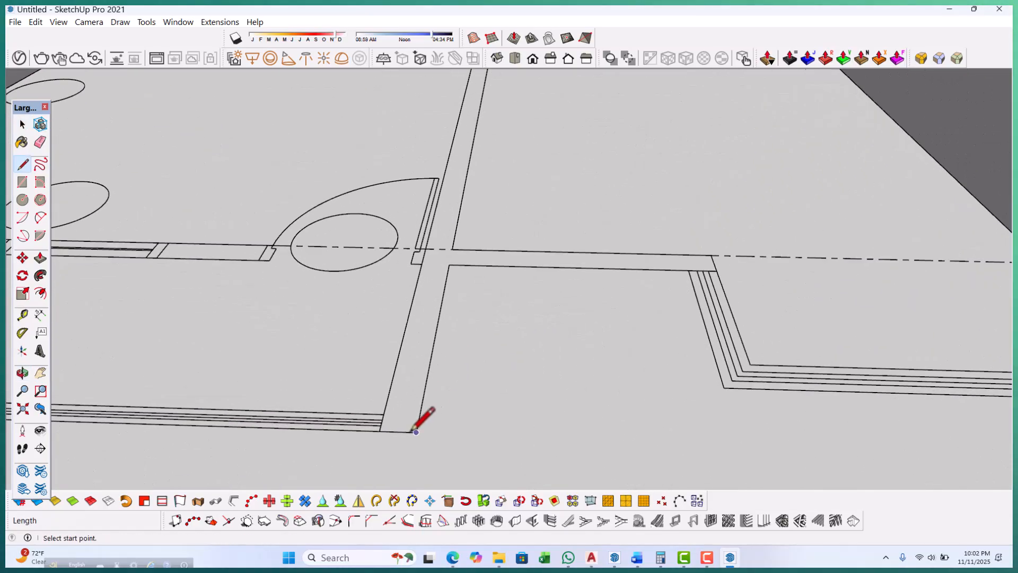
{"action": "left_click", "coordinate": [416, 432]}
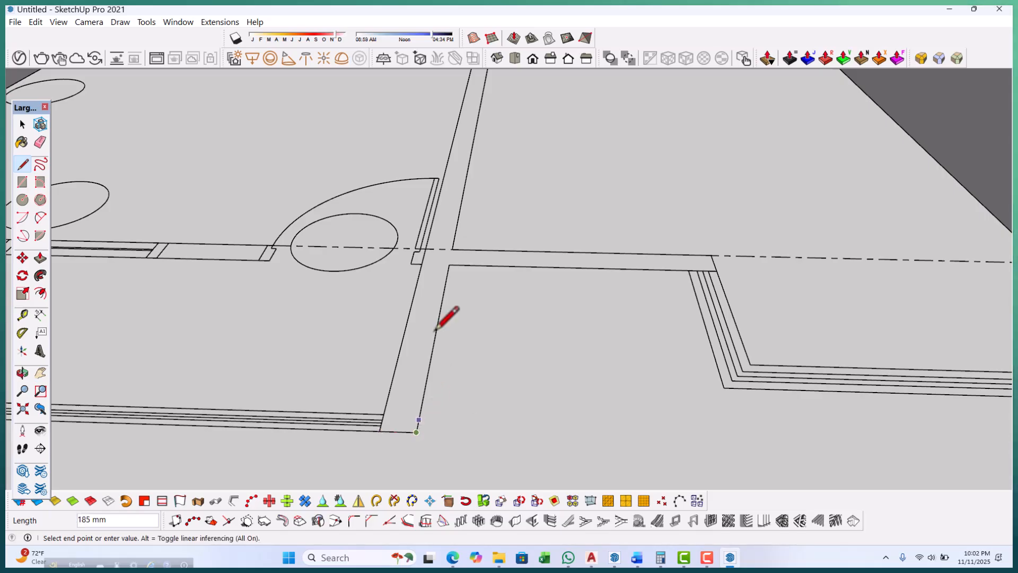
{"action": "scroll", "coordinate": [448, 268], "scroll_direction": "up", "scroll_amount": 3}
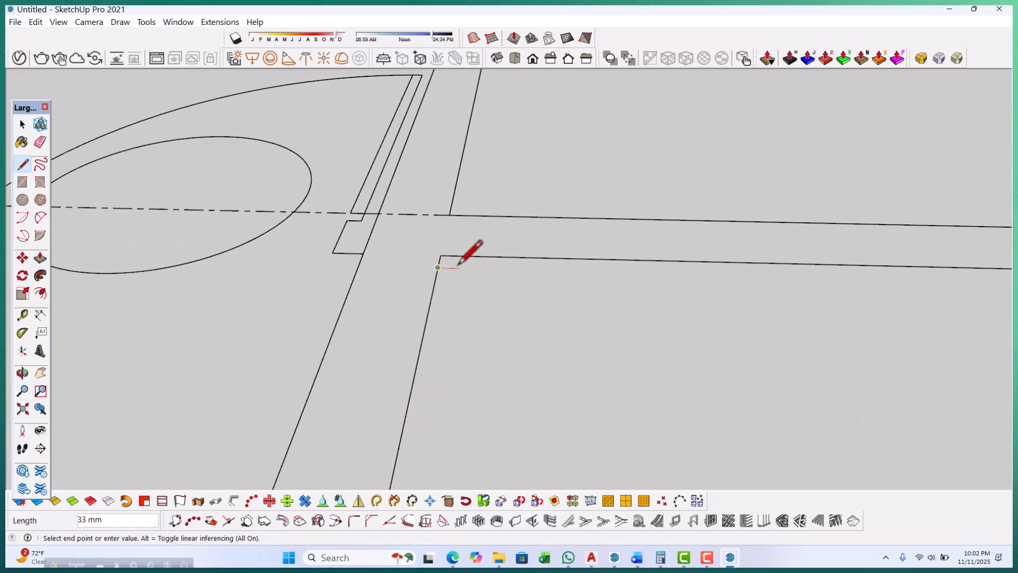
Trace the T-shaped wall's side branch along its near edge, across its 125 mm end, and 1174 mm back to the inside corner.
{"action": "scroll", "coordinate": [403, 281], "scroll_direction": "down", "scroll_amount": 5}
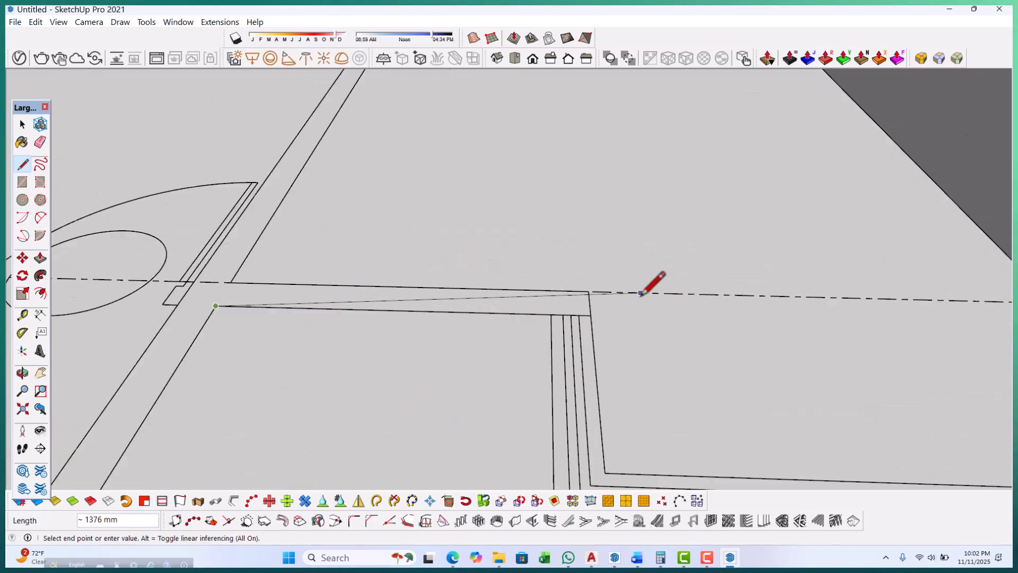
{"action": "scroll", "coordinate": [636, 297], "scroll_direction": "up", "scroll_amount": 5}
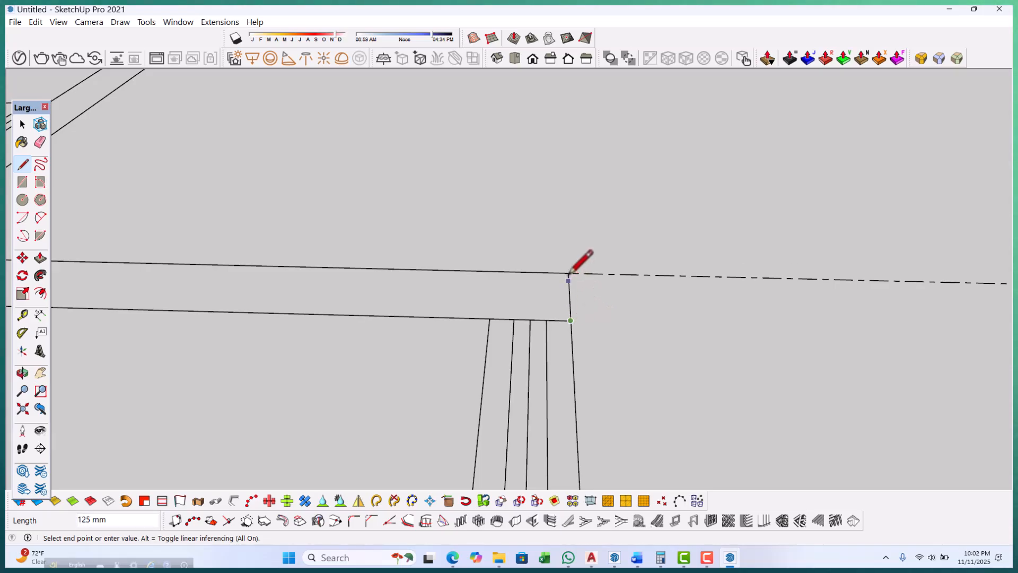
{"action": "scroll", "coordinate": [599, 318], "scroll_direction": "down", "scroll_amount": 4}
{"action": "scroll", "coordinate": [448, 295], "scroll_direction": "up", "scroll_amount": 5}
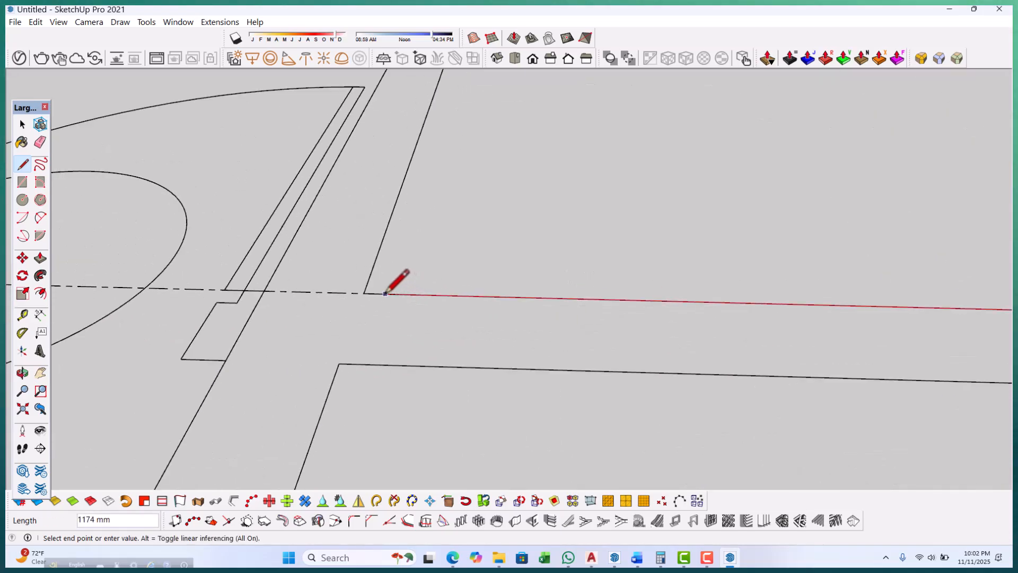
{"action": "left_click", "coordinate": [363, 293]}
{"action": "scroll", "coordinate": [518, 400], "scroll_direction": "down", "scroll_amount": 4}
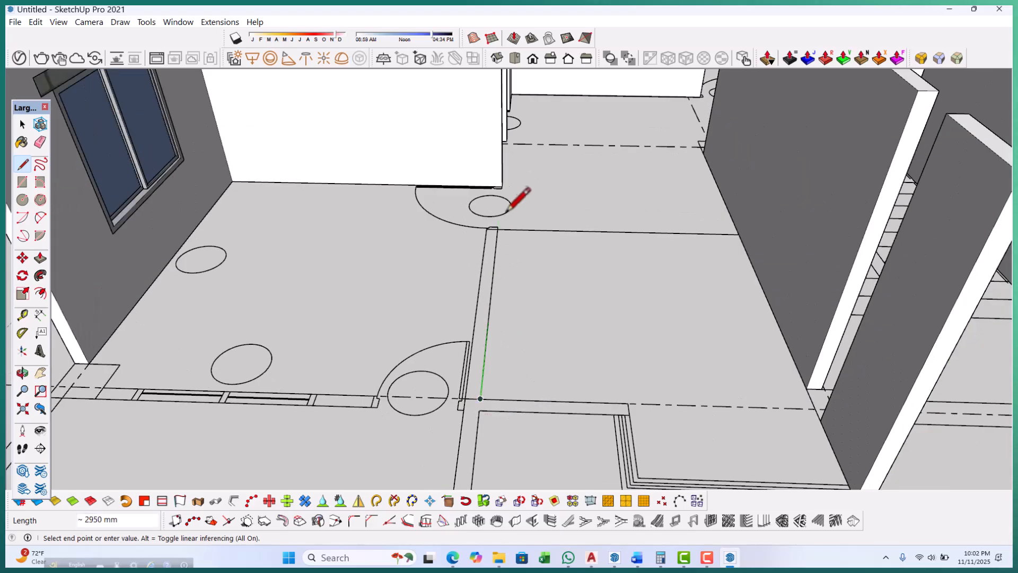
Close the T-shaped wall outline with a 2600 mm line, the far end edge, and the long edge back to the outer end.
{"action": "scroll", "coordinate": [498, 228], "scroll_direction": "up", "scroll_amount": 5}
{"action": "scroll", "coordinate": [495, 234], "scroll_direction": "up", "scroll_amount": 2}
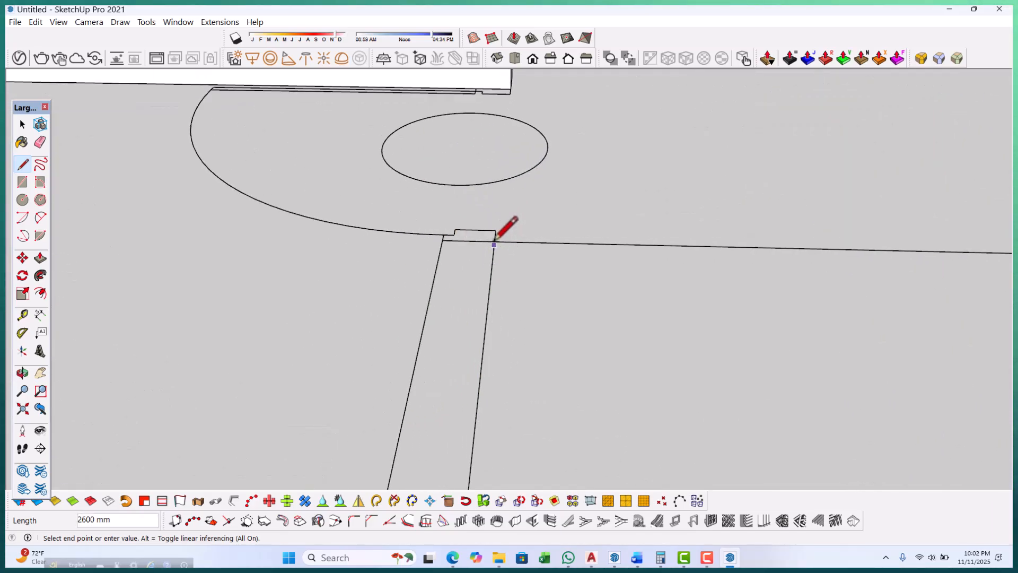
{"action": "left_click", "coordinate": [443, 240]}
{"action": "scroll", "coordinate": [509, 213], "scroll_direction": "down", "scroll_amount": 4}
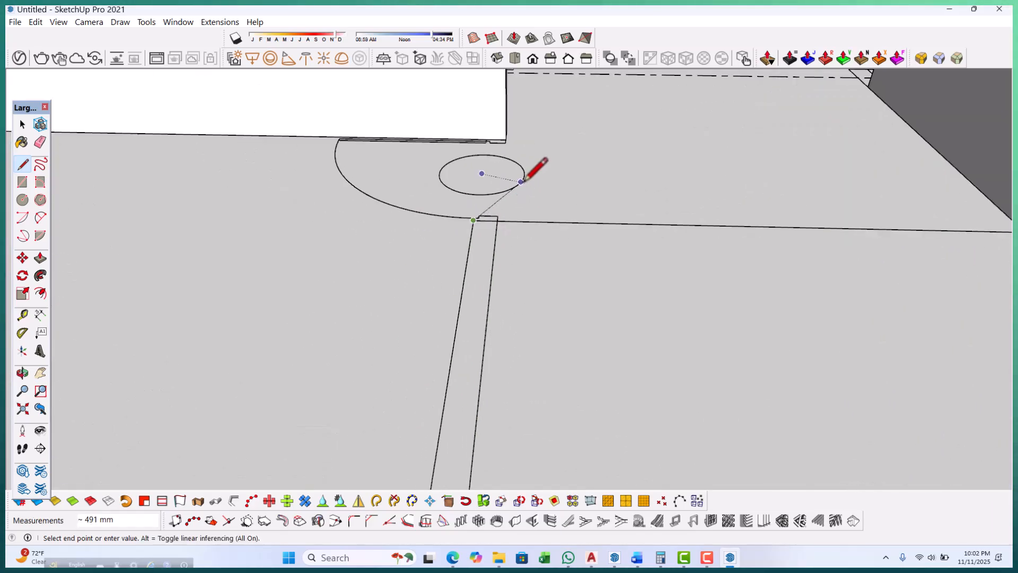
{"action": "scroll", "coordinate": [484, 422], "scroll_direction": "up", "scroll_amount": 4}
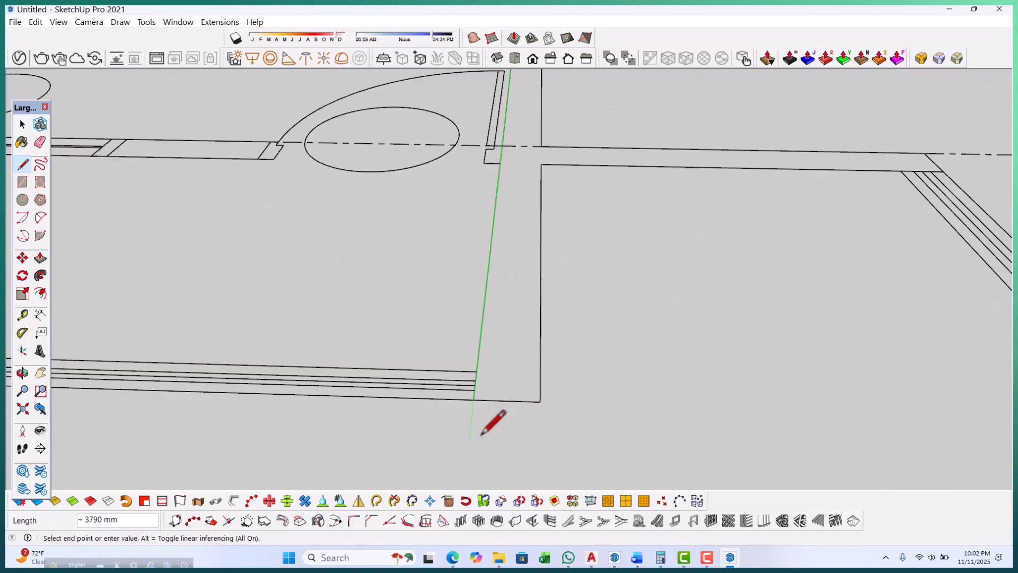
{"action": "left_click", "coordinate": [473, 388]}
{"action": "scroll", "coordinate": [472, 387], "scroll_direction": "down", "scroll_amount": 3}
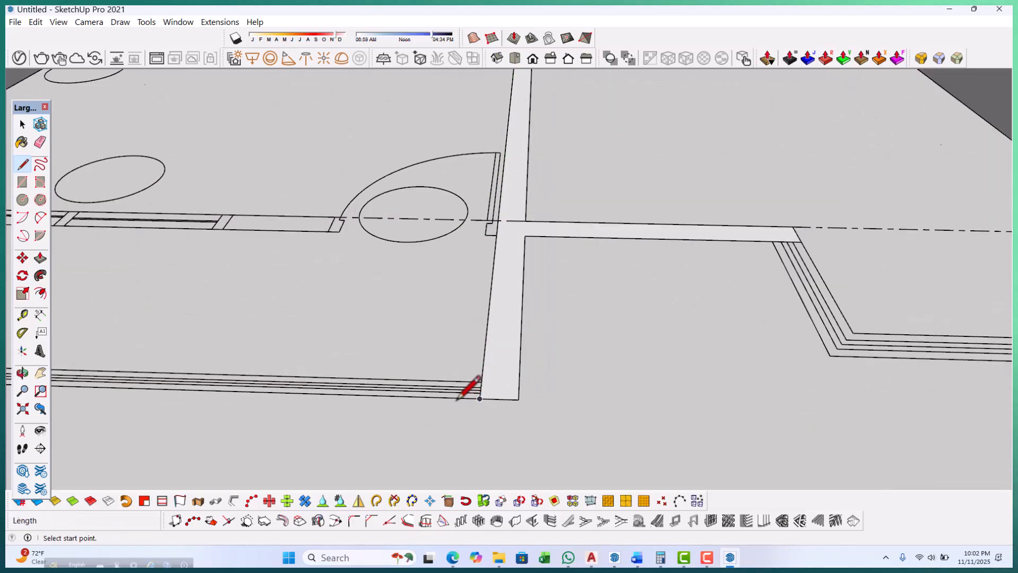
Push/Pull the T-shaped wall face up 2550 mm to match the neighbouring stair-side wall.
{"action": "key", "text": "space"}
{"action": "middle_click_drag", "start_coordinate": [472, 386], "coordinate": [525, 403]}
{"action": "key", "text": "p"}
{"action": "left_click", "coordinate": [481, 379]}
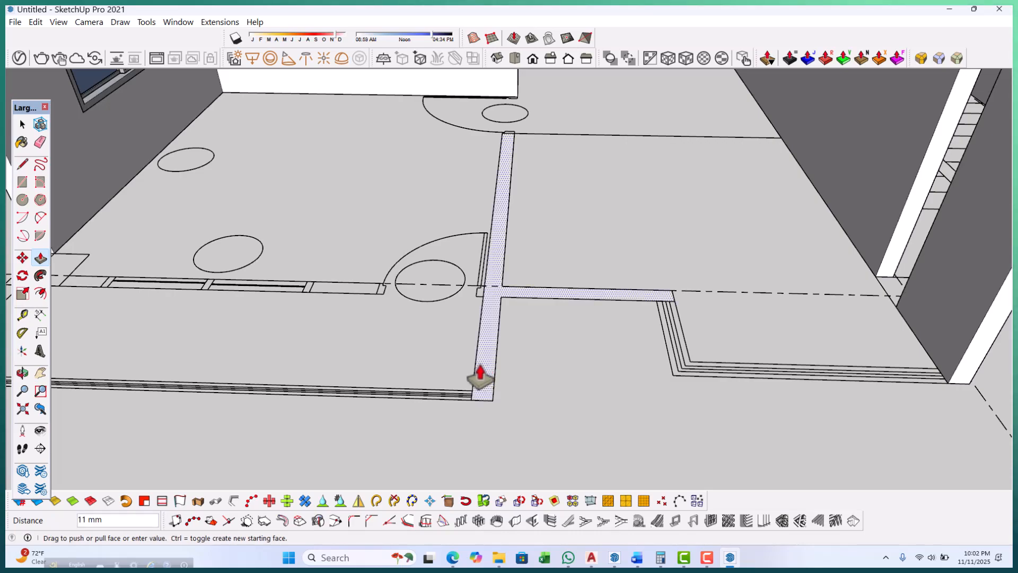
{"action": "scroll", "coordinate": [481, 355], "scroll_direction": "down", "scroll_amount": 6}
{"action": "scroll", "coordinate": [605, 293], "scroll_direction": "up", "scroll_amount": 4}
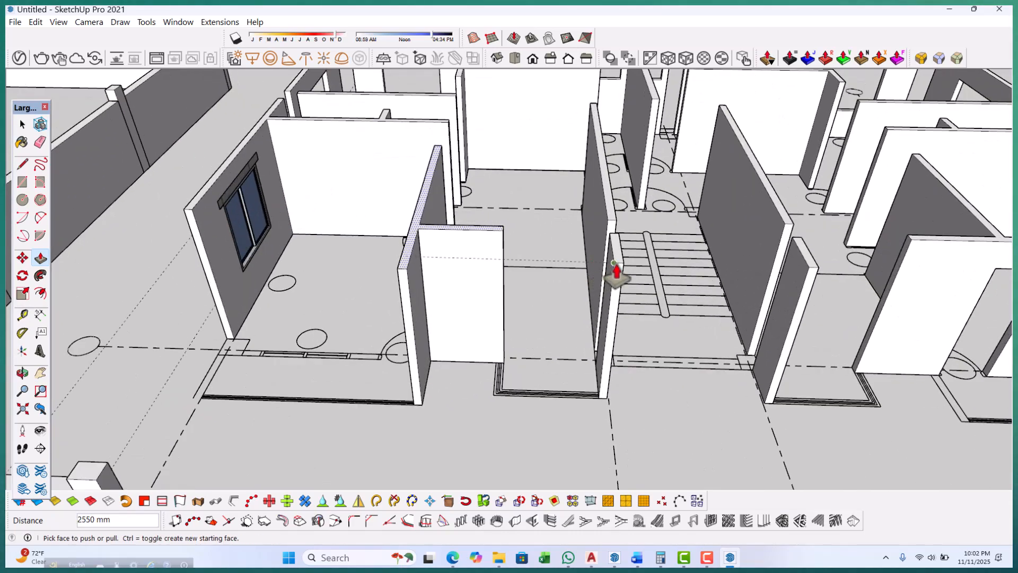
{"action": "left_click", "coordinate": [617, 275]}
{"action": "scroll", "coordinate": [595, 390], "scroll_direction": "down", "scroll_amount": 4}
{"action": "middle_click_drag", "start_coordinate": [675, 441], "coordinate": [599, 417]}
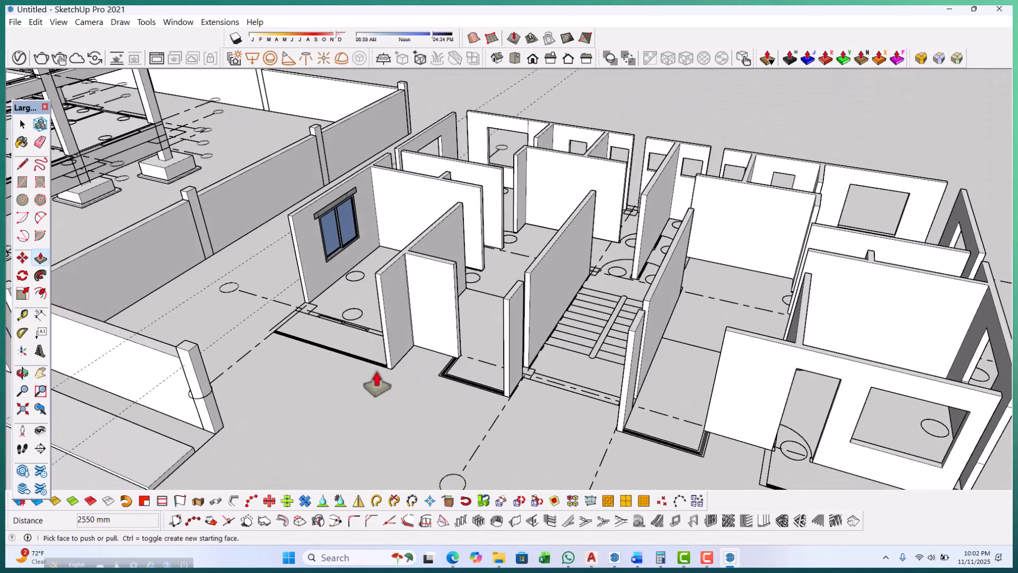
Draw a 475 by 125 mm rectangle over the wall piece between the front window and the door.
{"action": "middle_click_drag", "start_coordinate": [378, 384], "coordinate": [641, 393]}
{"action": "key", "text": "space"}
{"action": "scroll", "coordinate": [424, 383], "scroll_direction": "up", "scroll_amount": 2}
{"action": "scroll", "coordinate": [551, 408], "scroll_direction": "up", "scroll_amount": 2}
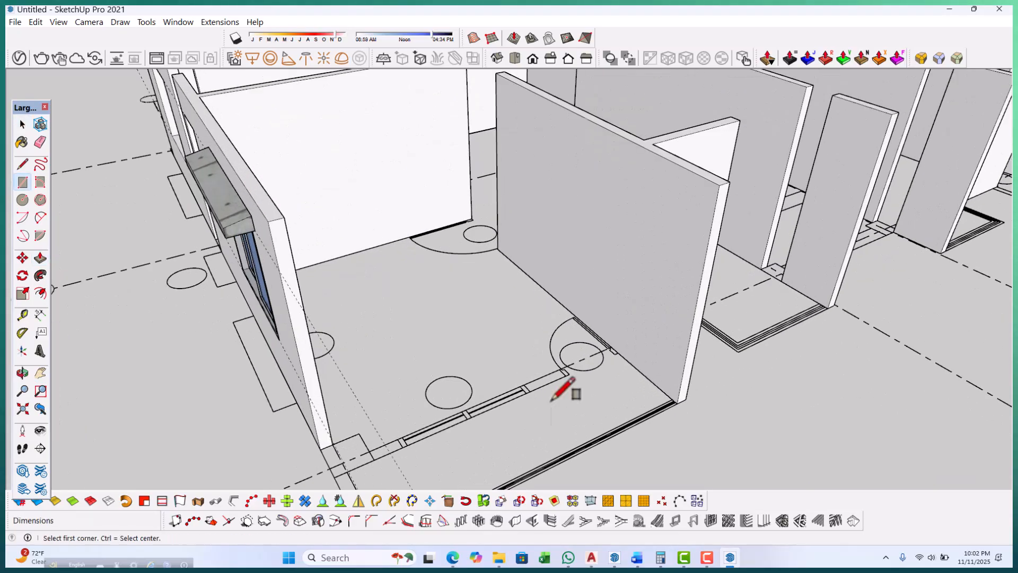
{"action": "scroll", "coordinate": [575, 366], "scroll_direction": "up", "scroll_amount": 4}
{"action": "key", "text": "r"}
{"action": "left_click", "coordinate": [572, 328]}
{"action": "left_click", "coordinate": [417, 439]}
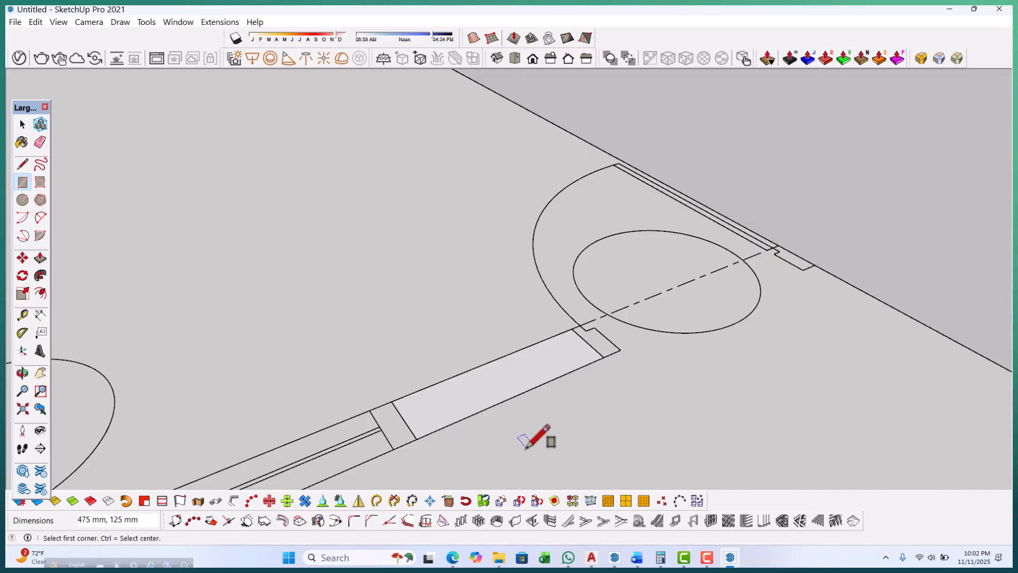
Push/Pull the wall piece between the window and the door up 2100 mm.
{"action": "left_click", "coordinate": [470, 402]}
{"action": "scroll", "coordinate": [484, 411], "scroll_direction": "down", "scroll_amount": 6}
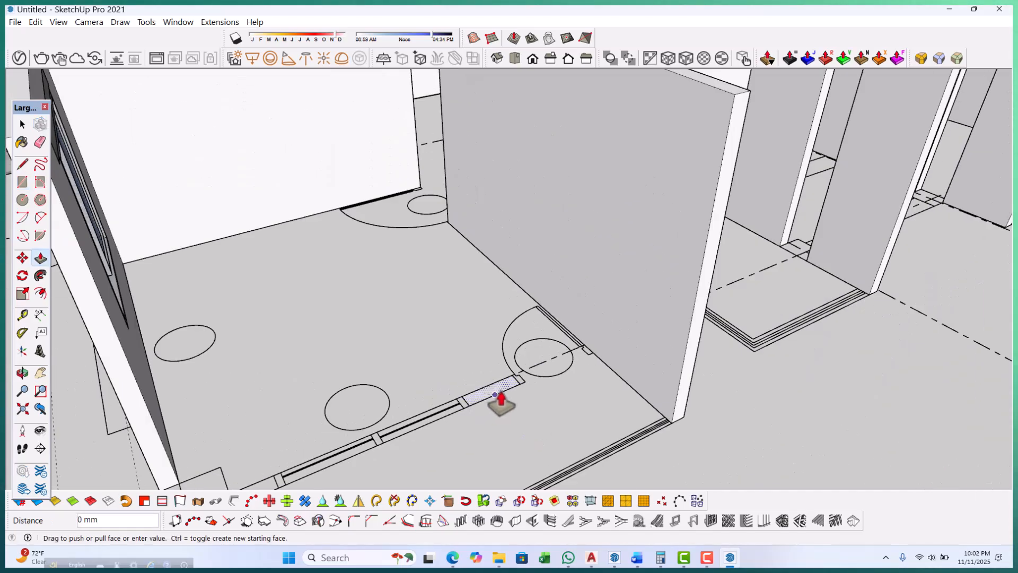
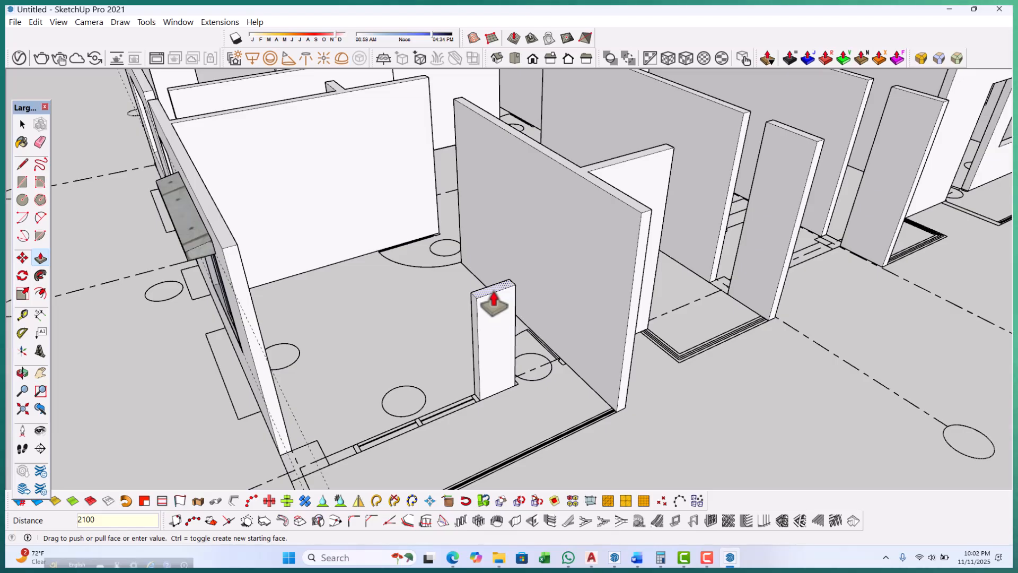
{"action": "key", "text": "Return"}
Extend the top of the wall piece another 450 mm as a separate section using Push/Pull with a new starting face.
{"action": "scroll", "coordinate": [479, 236], "scroll_direction": "up", "scroll_amount": 3}
{"action": "left_click", "coordinate": [483, 247]}
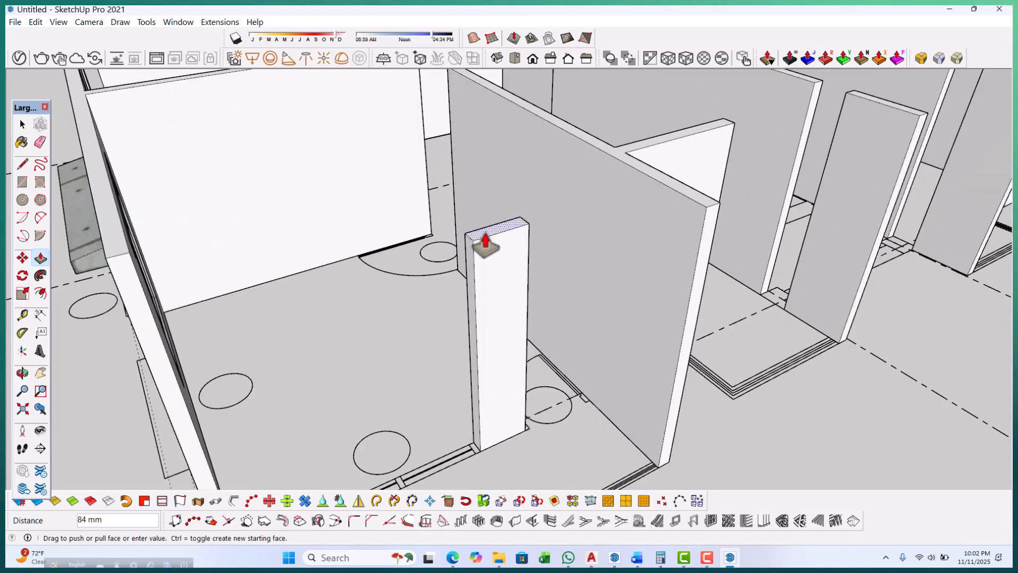
{"action": "key", "text": "ctrl"}
{"action": "type", "text": "150"}
{"action": "key", "text": "Return"}
{"action": "scroll", "coordinate": [486, 241], "scroll_direction": "down", "scroll_amount": 2}
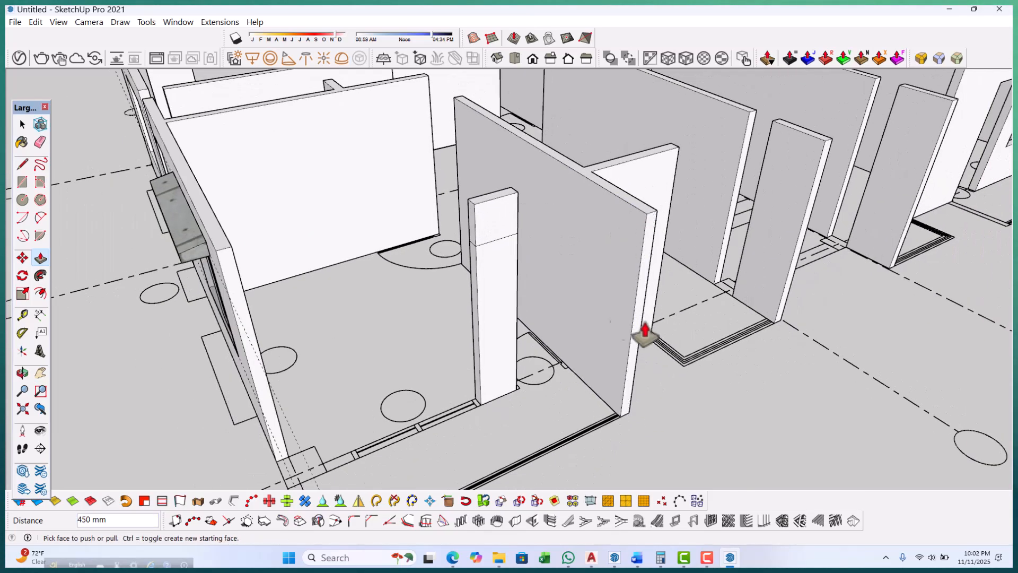
Push/Pull the upper section's door-side face 750 mm to the T-shaped wall to form the door lintel.
{"action": "middle_click_drag", "start_coordinate": [654, 328], "coordinate": [372, 316]}
{"action": "scroll", "coordinate": [374, 249], "scroll_direction": "up", "scroll_amount": 4}
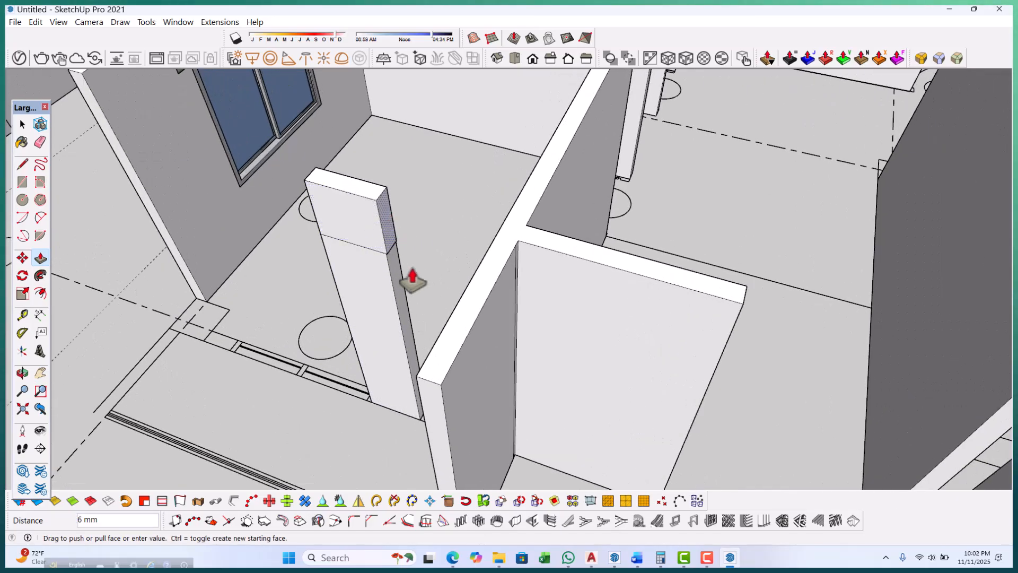
{"action": "left_click_drag", "start_coordinate": [403, 252], "coordinate": [422, 406]}
{"action": "left_click", "coordinate": [417, 383]}
{"action": "scroll", "coordinate": [417, 382], "scroll_direction": "down", "scroll_amount": 3}
Push/Pull the upper section's window-side face 1800 mm across the front window strip as a separate section.
{"action": "middle_click_drag", "start_coordinate": [360, 386], "coordinate": [600, 321]}
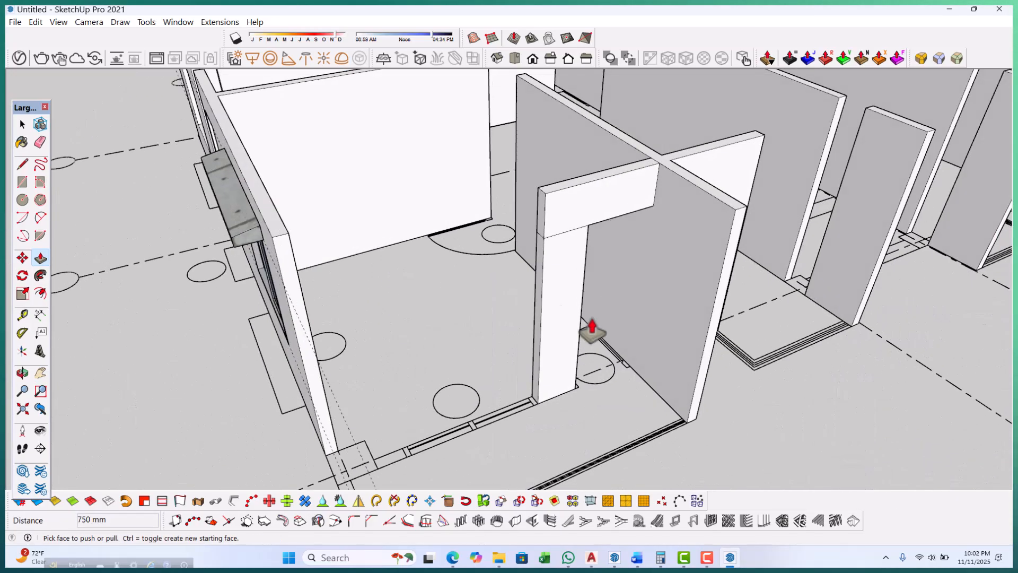
{"action": "scroll", "coordinate": [533, 234], "scroll_direction": "up", "scroll_amount": 3}
{"action": "left_click_drag", "start_coordinate": [542, 218], "coordinate": [171, 234]}
{"action": "middle_click_drag", "start_coordinate": [170, 234], "coordinate": [286, 280]}
{"action": "scroll", "coordinate": [370, 227], "scroll_direction": "down", "scroll_amount": 5}
{"action": "scroll", "coordinate": [377, 226], "scroll_direction": "down", "scroll_amount": 2}
{"action": "scroll", "coordinate": [370, 227], "scroll_direction": "up", "scroll_amount": 2}
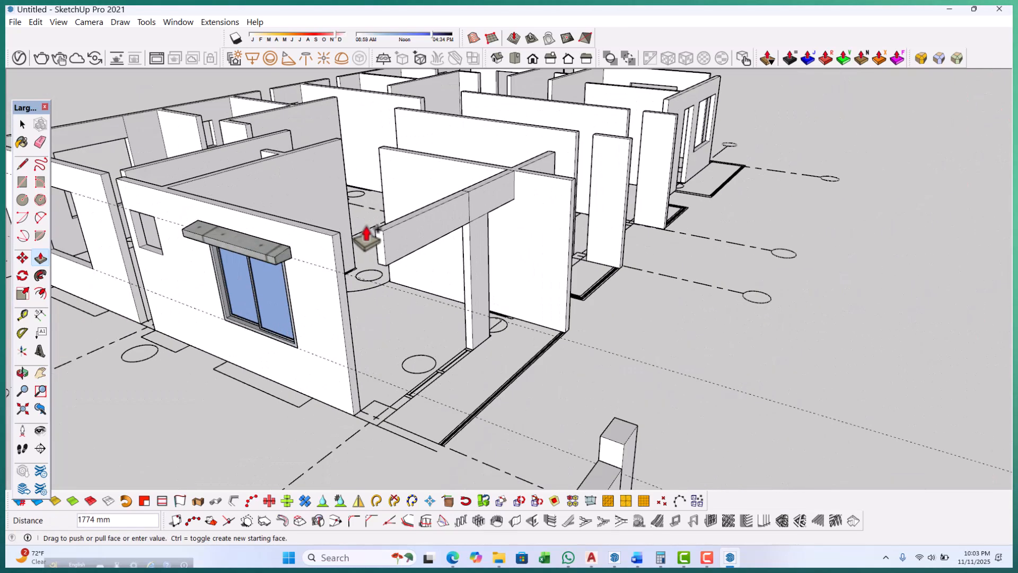
{"action": "scroll", "coordinate": [397, 403], "scroll_direction": "up", "scroll_amount": 2}
{"action": "left_click", "coordinate": [400, 423]}
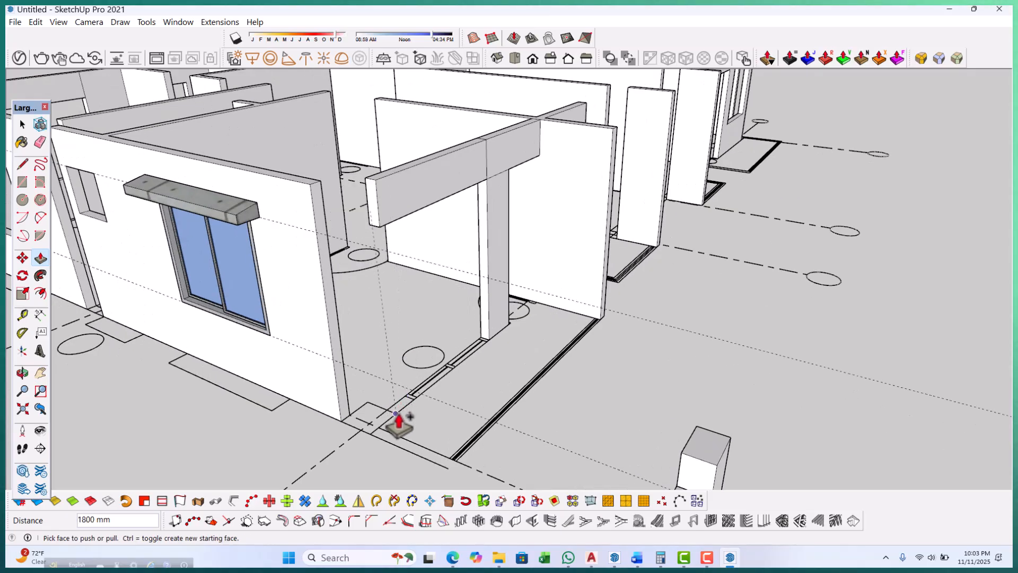
Push/Pull the lintel's free end back 300 mm to the far end of the front window on the plan.
{"action": "scroll", "coordinate": [434, 427], "scroll_direction": "down", "scroll_amount": 1}
{"action": "middle_click_drag", "start_coordinate": [486, 408], "coordinate": [477, 352]}
{"action": "scroll", "coordinate": [480, 334], "scroll_direction": "up", "scroll_amount": 3}
{"action": "middle_click_drag", "start_coordinate": [484, 317], "coordinate": [387, 234]}
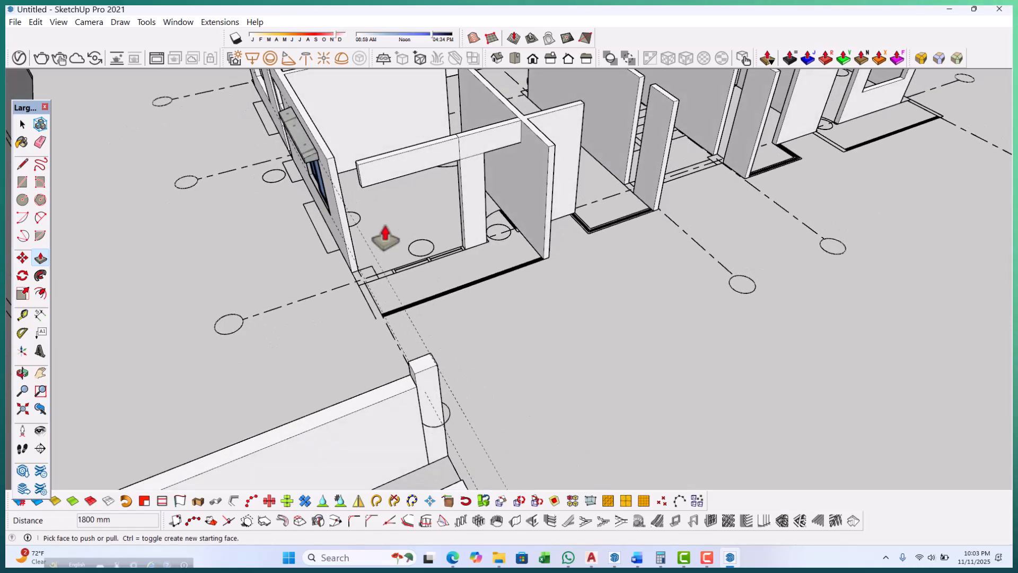
{"action": "scroll", "coordinate": [345, 209], "scroll_direction": "up", "scroll_amount": 3}
{"action": "scroll", "coordinate": [350, 206], "scroll_direction": "up", "scroll_amount": 2}
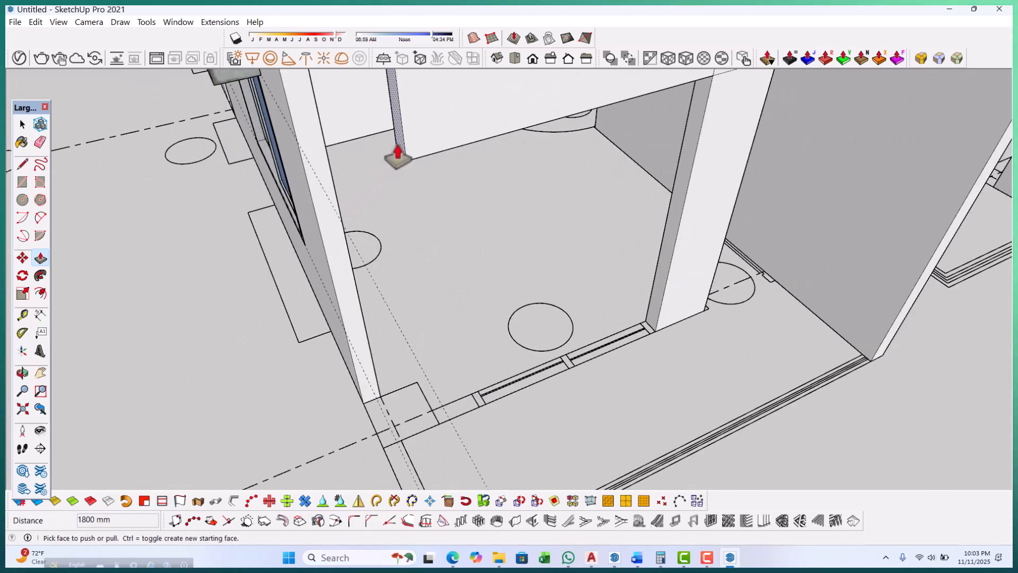
{"action": "scroll", "coordinate": [425, 169], "scroll_direction": "down", "scroll_amount": 3}
{"action": "scroll", "coordinate": [471, 268], "scroll_direction": "up", "scroll_amount": 2}
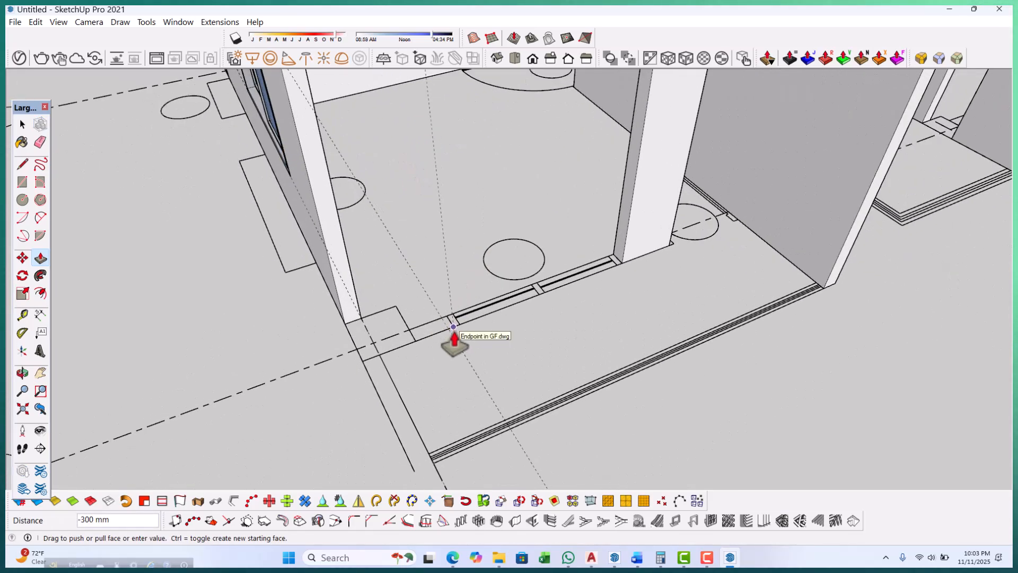
{"action": "left_click", "coordinate": [454, 327]}
{"action": "scroll", "coordinate": [454, 424], "scroll_direction": "down", "scroll_amount": 2}
Extend the lintel's free end beyond the window toward the building corner as a separate section with Push/Pull.
{"action": "scroll", "coordinate": [423, 259], "scroll_direction": "up", "scroll_amount": 4}
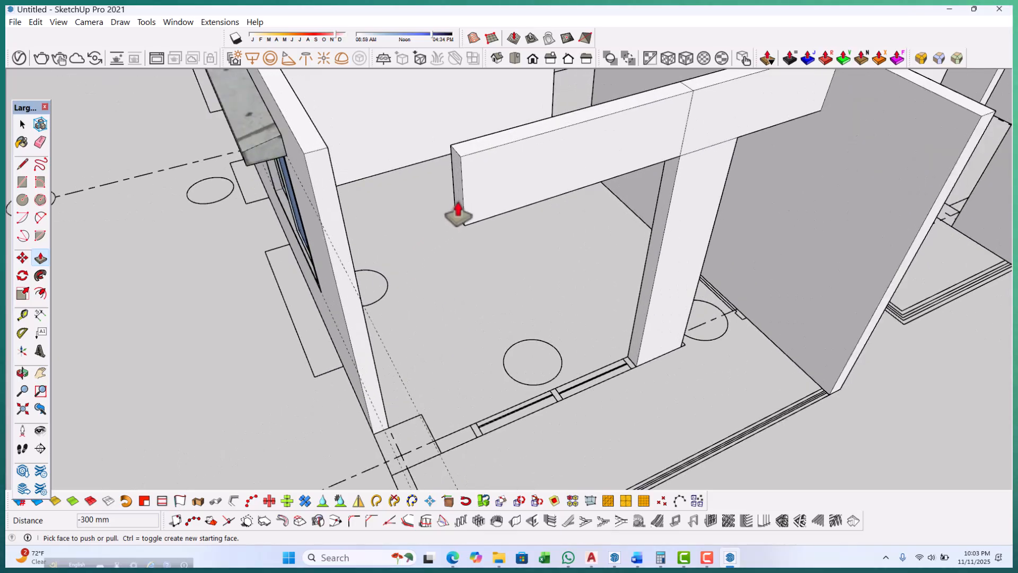
{"action": "scroll", "coordinate": [420, 484], "scroll_direction": "up", "scroll_amount": 2}
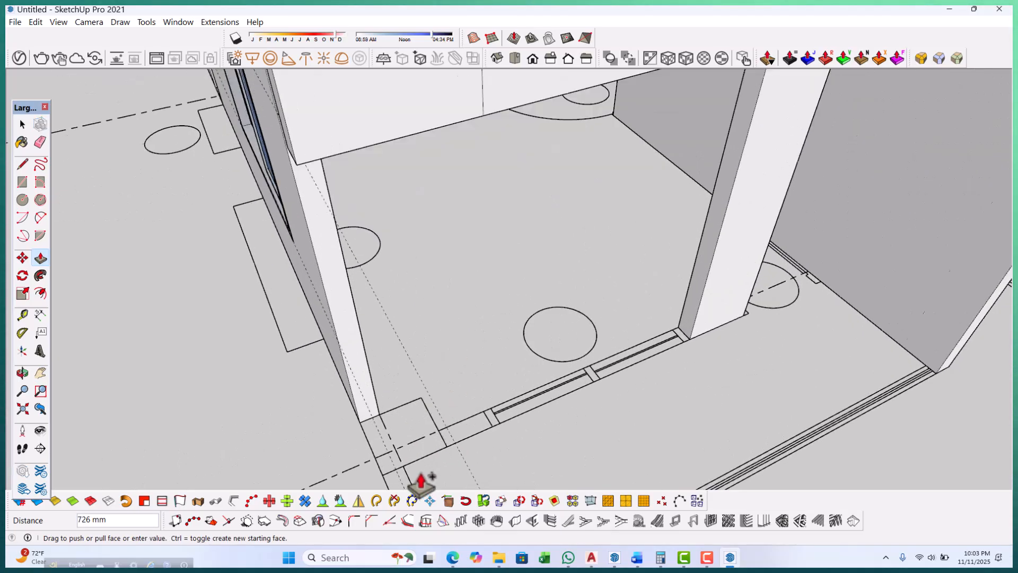
{"action": "scroll", "coordinate": [451, 440], "scroll_direction": "down", "scroll_amount": 3}
{"action": "middle_click_drag", "start_coordinate": [461, 421], "coordinate": [491, 200]}
{"action": "scroll", "coordinate": [509, 375], "scroll_direction": "down", "scroll_amount": 5}
{"action": "middle_click_drag", "start_coordinate": [509, 375], "coordinate": [589, 209]}
{"action": "scroll", "coordinate": [589, 209], "scroll_direction": "up", "scroll_amount": 5}
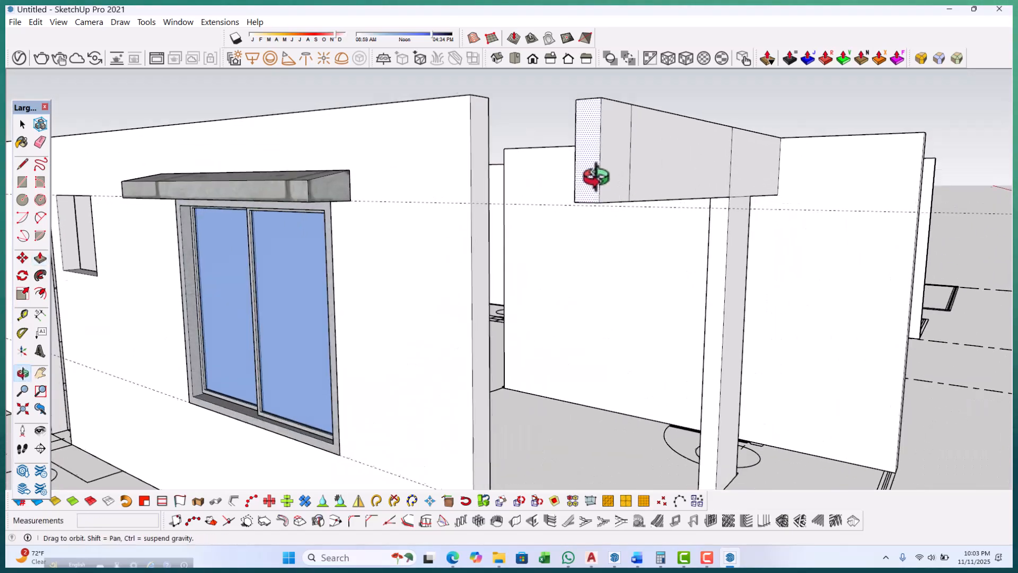
Try pushing the underside of the lintel's corner-side section down 2100 mm to the ground.
{"action": "scroll", "coordinate": [620, 236], "scroll_direction": "down", "scroll_amount": 5}
{"action": "middle_click_drag", "start_coordinate": [610, 288], "coordinate": [643, 446]}
{"action": "scroll", "coordinate": [643, 445], "scroll_direction": "up", "scroll_amount": 5}
{"action": "left_click", "coordinate": [666, 465]}
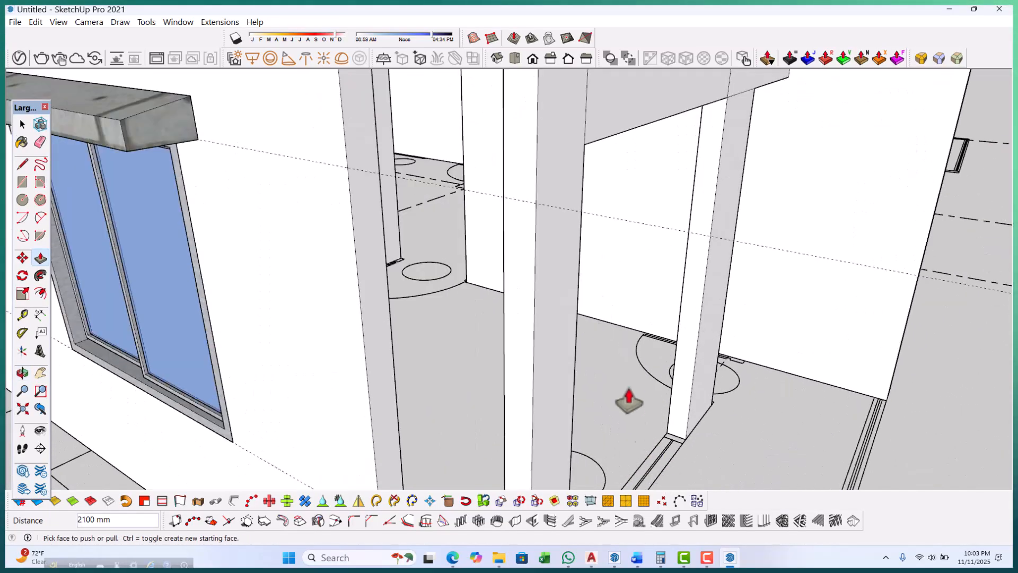
{"action": "scroll", "coordinate": [640, 416], "scroll_direction": "down", "scroll_amount": 5}
{"action": "middle_click_drag", "start_coordinate": [709, 279], "coordinate": [645, 359]}
{"action": "scroll", "coordinate": [523, 397], "scroll_direction": "down", "scroll_amount": 3}
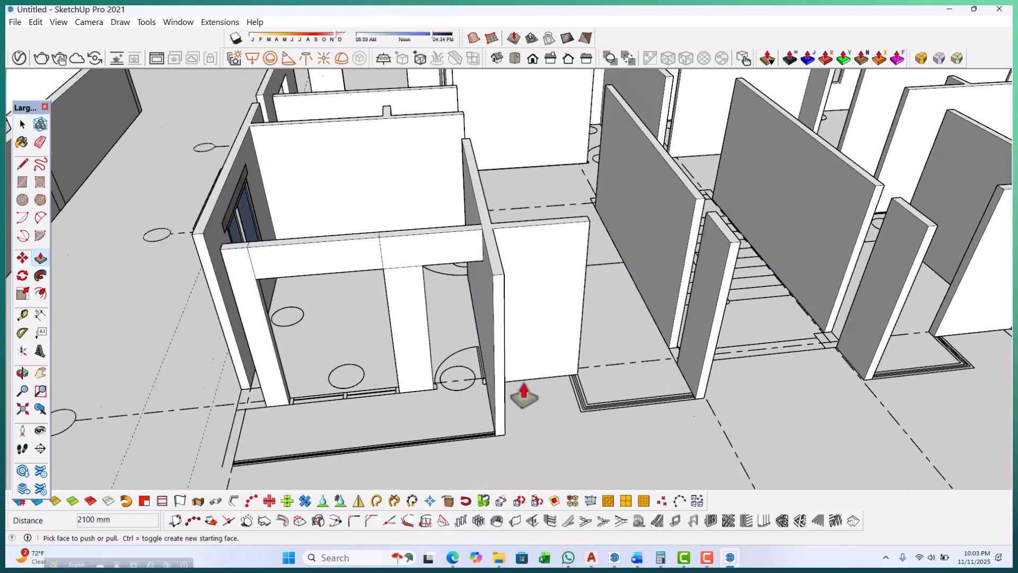
{"action": "middle_click_drag", "start_coordinate": [523, 397], "coordinate": [477, 455]}
{"action": "scroll", "coordinate": [286, 369], "scroll_direction": "up", "scroll_amount": 5}
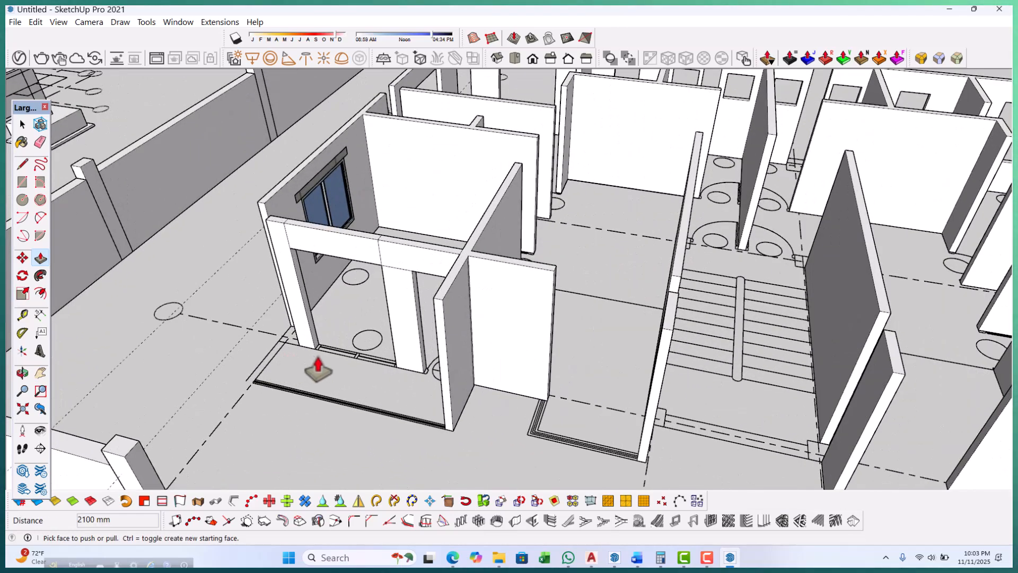
{"action": "scroll", "coordinate": [319, 353], "scroll_direction": "up", "scroll_amount": 2}
{"action": "middle_click_drag", "start_coordinate": [348, 390], "coordinate": [471, 360]}
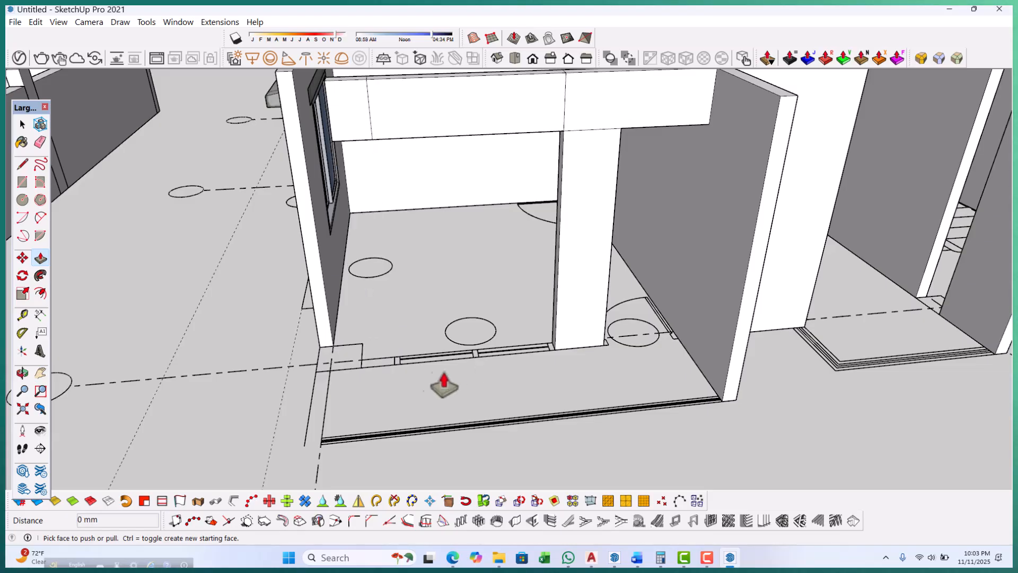
Push/Pull the underside of the lintel's corner-side section down 1350 mm as a separate section, level with the side window's sill.
{"action": "scroll", "coordinate": [451, 386], "scroll_direction": "down", "scroll_amount": 3}
{"action": "middle_click_drag", "start_coordinate": [432, 368], "coordinate": [625, 295]}
{"action": "scroll", "coordinate": [609, 154], "scroll_direction": "up", "scroll_amount": 5}
{"action": "middle_click_drag", "start_coordinate": [615, 167], "coordinate": [634, 151]}
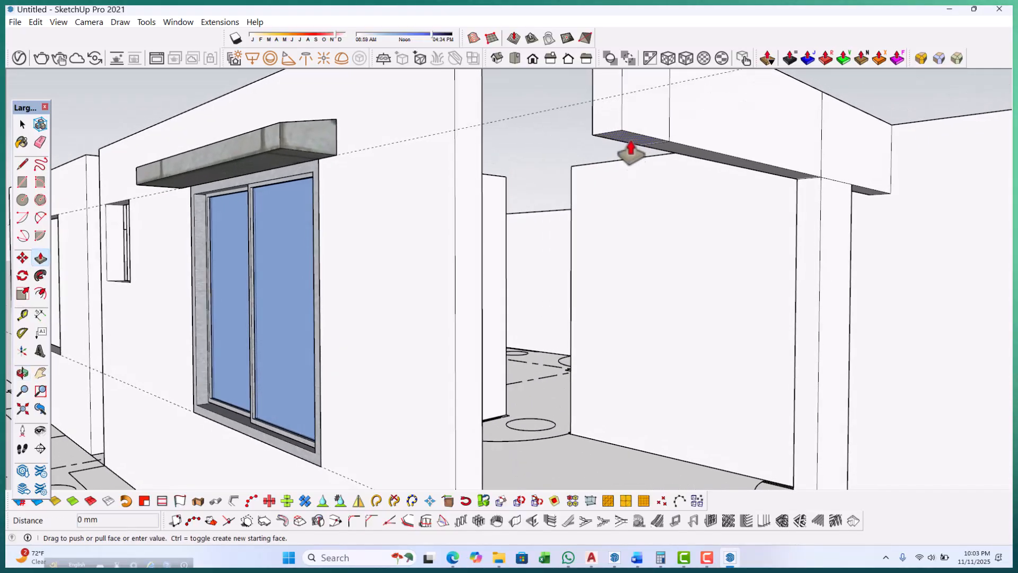
{"action": "scroll", "coordinate": [628, 180], "scroll_direction": "down", "scroll_amount": 10}
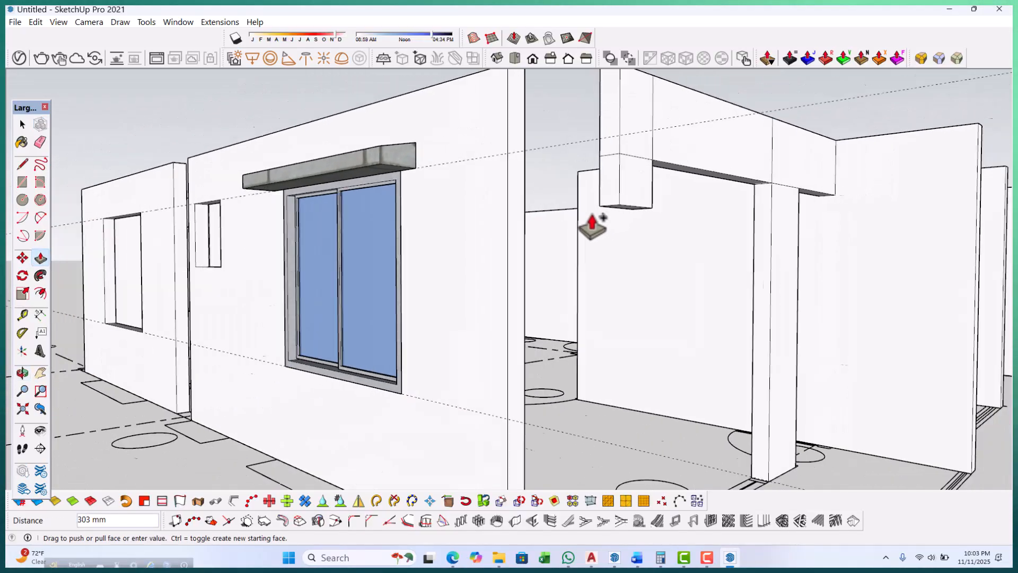
{"action": "scroll", "coordinate": [536, 372], "scroll_direction": "up", "scroll_amount": 2}
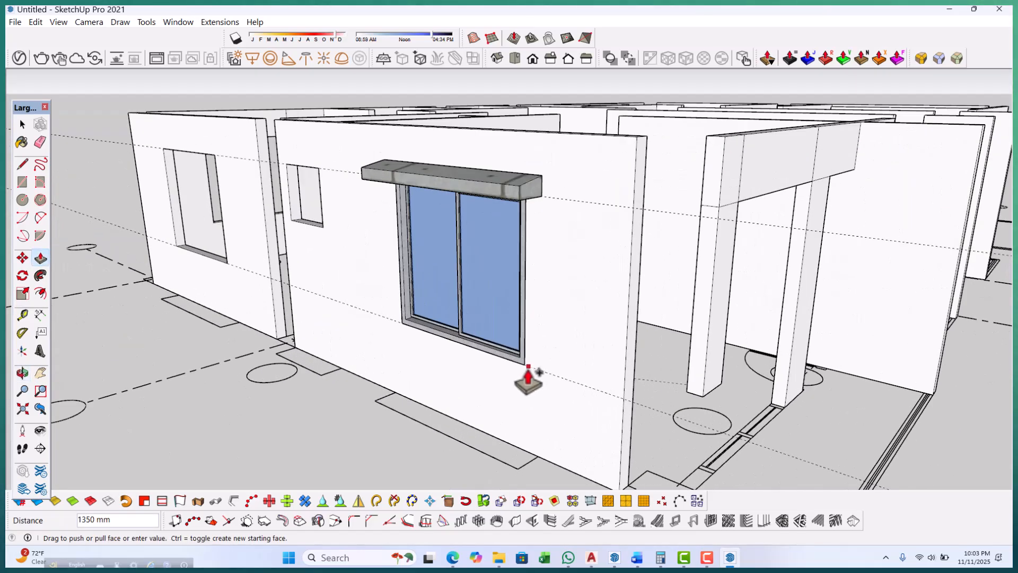
{"action": "scroll", "coordinate": [525, 374], "scroll_direction": "down", "scroll_amount": 5}
{"action": "middle_click_drag", "start_coordinate": [602, 371], "coordinate": [530, 266]}
{"action": "scroll", "coordinate": [525, 303], "scroll_direction": "up", "scroll_amount": 8}
{"action": "scroll", "coordinate": [518, 295], "scroll_direction": "down", "scroll_amount": 3}
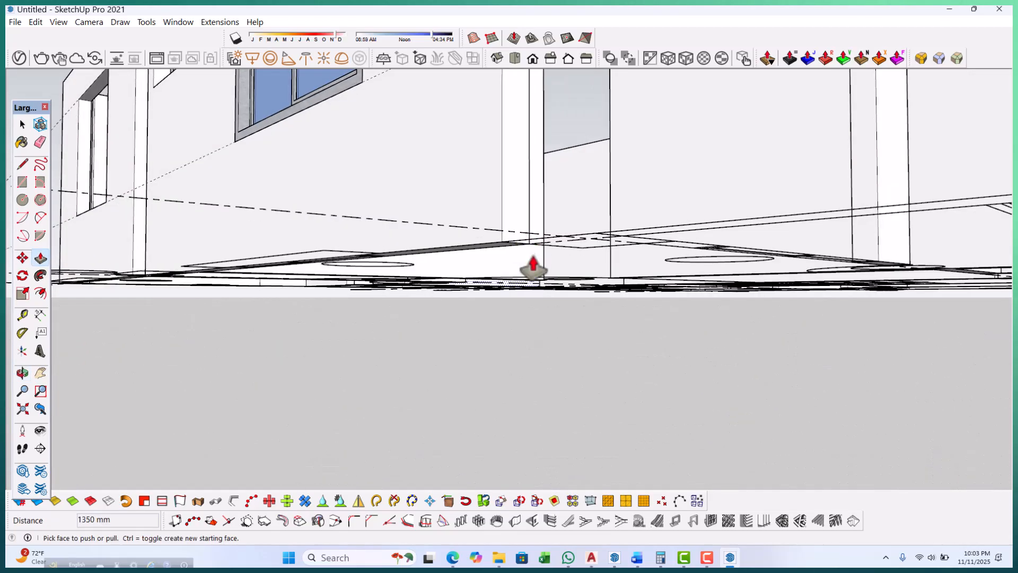
Push/Pull the underside of the lintel's corner-side section down from sill level to the ground.
{"action": "scroll", "coordinate": [532, 268], "scroll_direction": "up", "scroll_amount": 1}
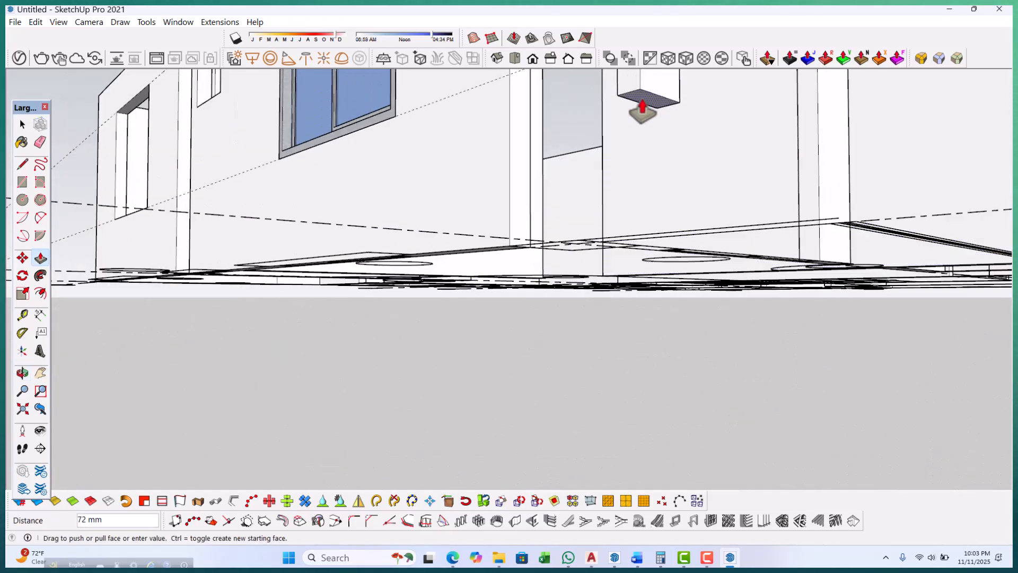
{"action": "middle_click_drag", "start_coordinate": [632, 211], "coordinate": [610, 316]}
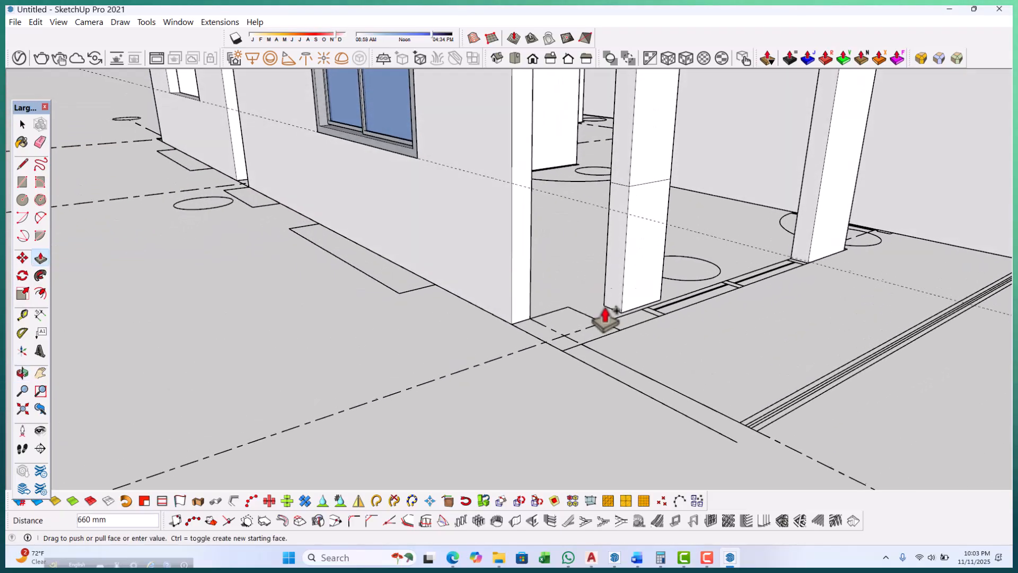
{"action": "scroll", "coordinate": [716, 341], "scroll_direction": "down", "scroll_amount": 2}
Push/Pull the inner side of the corner section's lower part 1500 mm across to the door pier, forming the wall below the window.
{"action": "middle_click_drag", "start_coordinate": [716, 341], "coordinate": [388, 316]}
{"action": "scroll", "coordinate": [360, 327], "scroll_direction": "up", "scroll_amount": 3}
{"action": "left_click", "coordinate": [357, 323]}
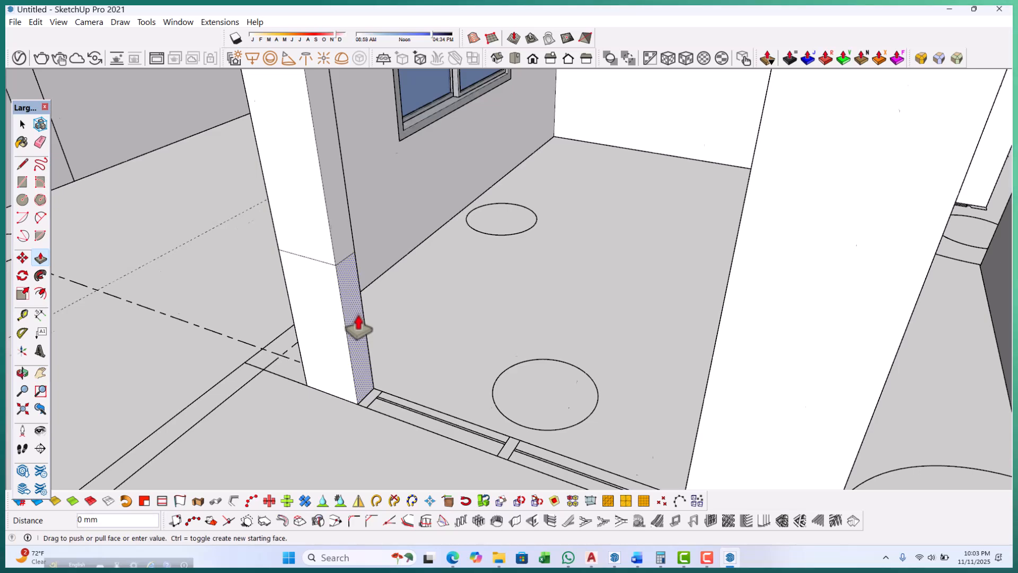
{"action": "scroll", "coordinate": [357, 323], "scroll_direction": "down", "scroll_amount": 2}
{"action": "left_click", "coordinate": [583, 253]}
{"action": "scroll", "coordinate": [580, 374], "scroll_direction": "up", "scroll_amount": 1}
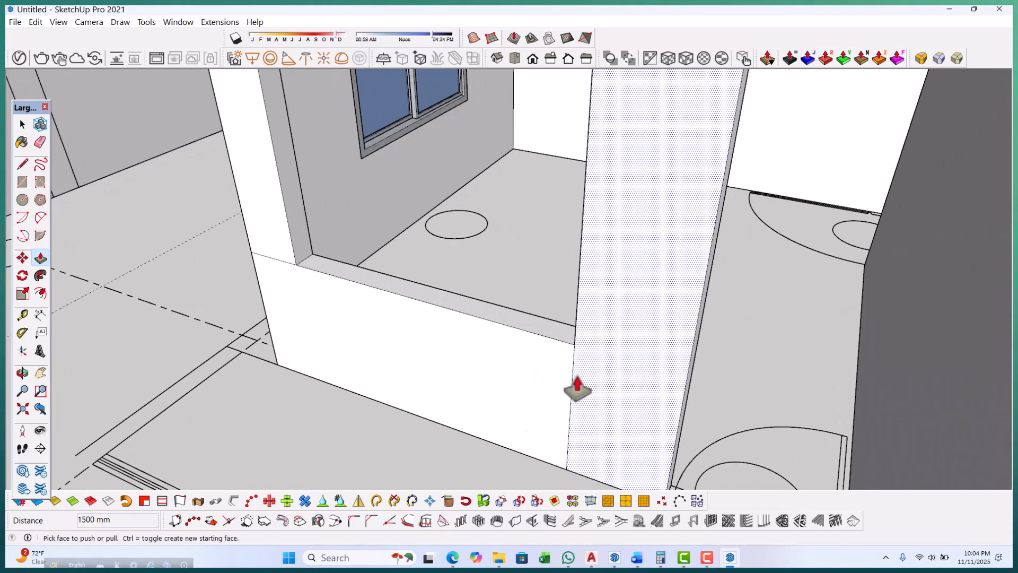
Delete the seam lines on the outer face where the sill wall meets the door pier and the corner section.
{"action": "key", "text": "space"}
{"action": "key", "text": "Delete"}
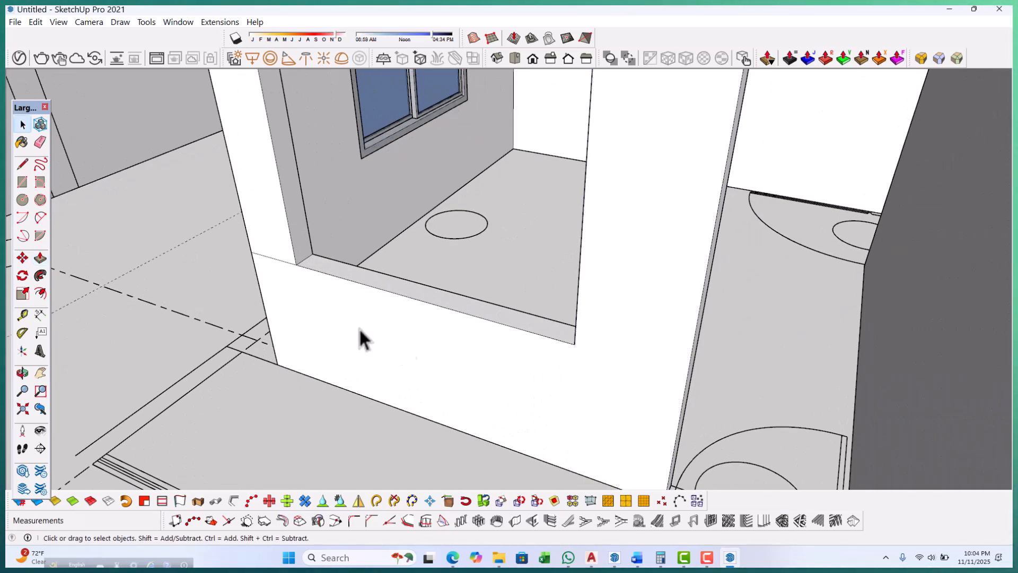
{"action": "left_click", "coordinate": [271, 261]}
{"action": "middle_click_drag", "start_coordinate": [271, 261], "coordinate": [434, 329]}
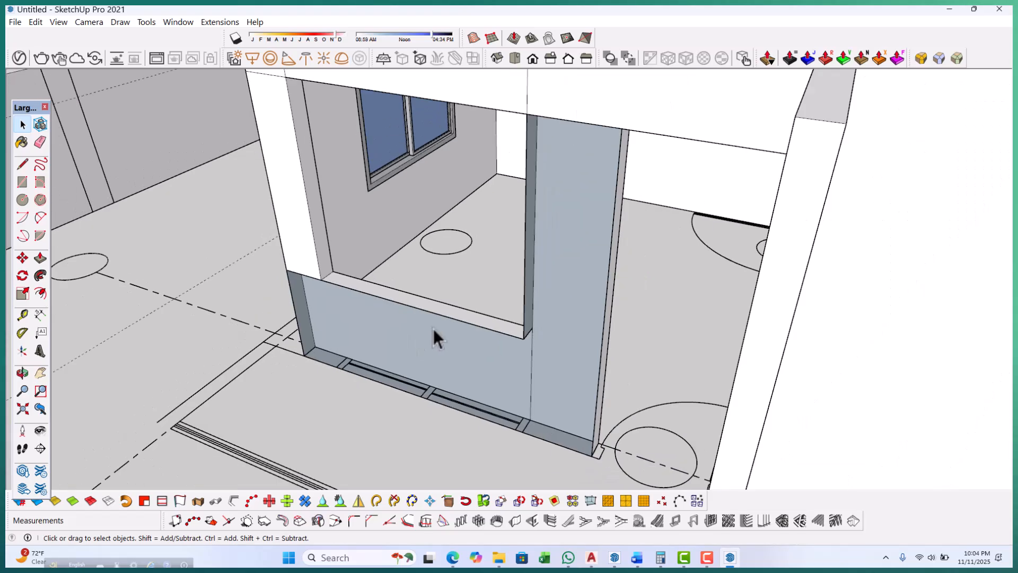
{"action": "scroll", "coordinate": [296, 268], "scroll_direction": "up", "scroll_amount": 5}
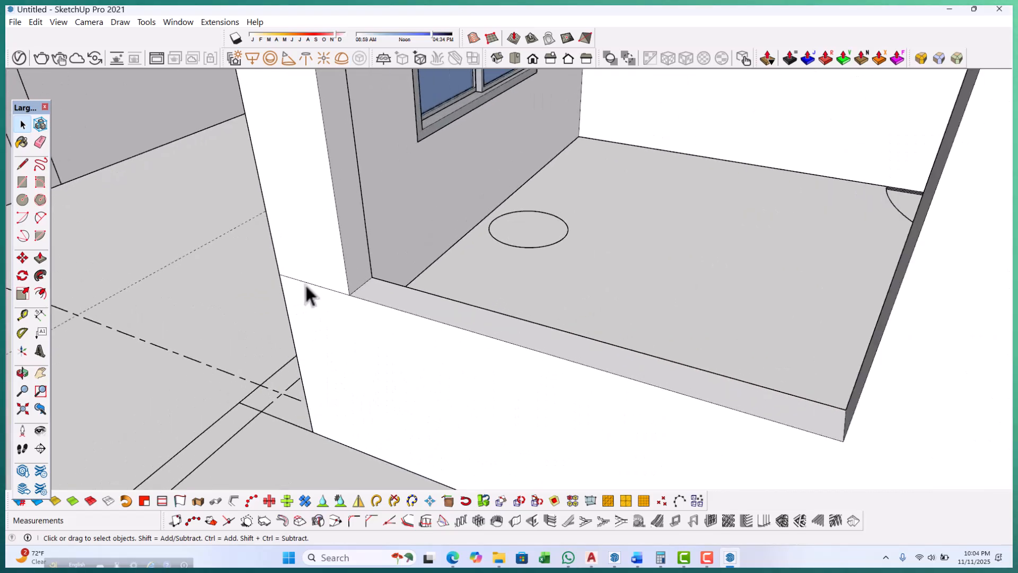
{"action": "left_click", "coordinate": [308, 282]}
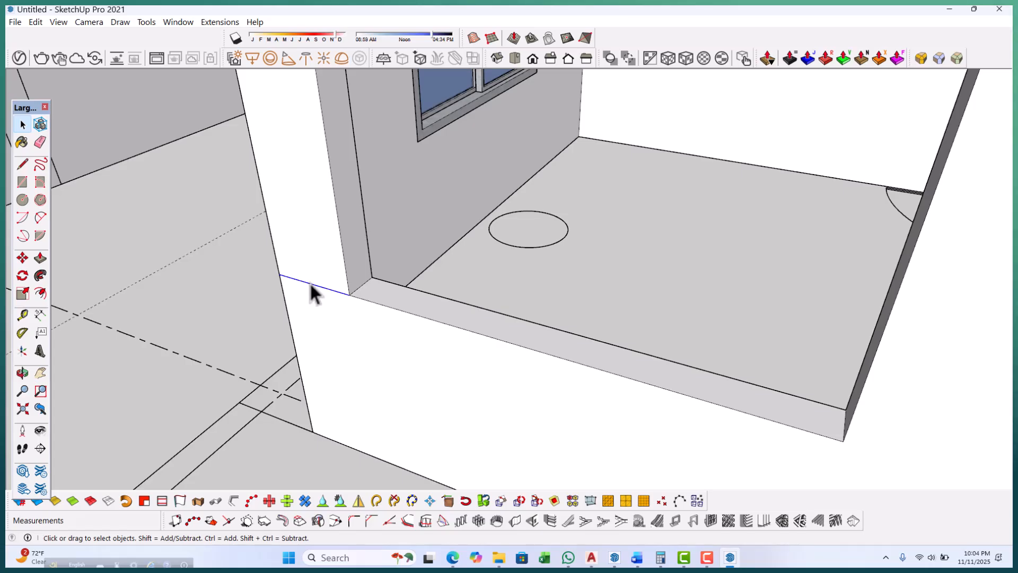
{"action": "key", "text": "Delete"}
Delete the remaining seam lines beside and above the front window on the outer face of the lintel.
{"action": "scroll", "coordinate": [536, 292], "scroll_direction": "down", "scroll_amount": 7}
{"action": "scroll", "coordinate": [472, 151], "scroll_direction": "up", "scroll_amount": 3}
{"action": "scroll", "coordinate": [499, 138], "scroll_direction": "up", "scroll_amount": 1}
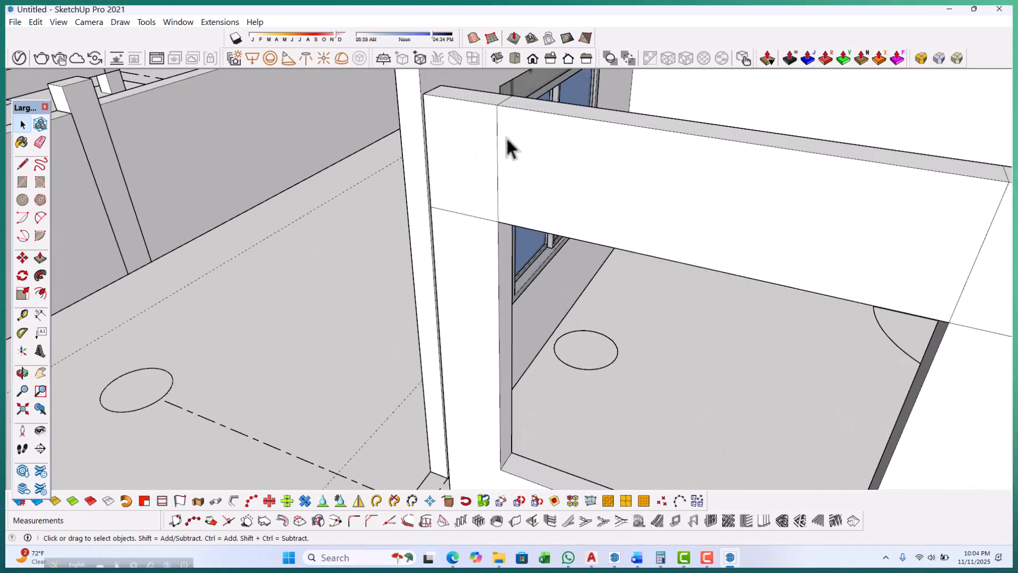
{"action": "left_click", "coordinate": [496, 139]}
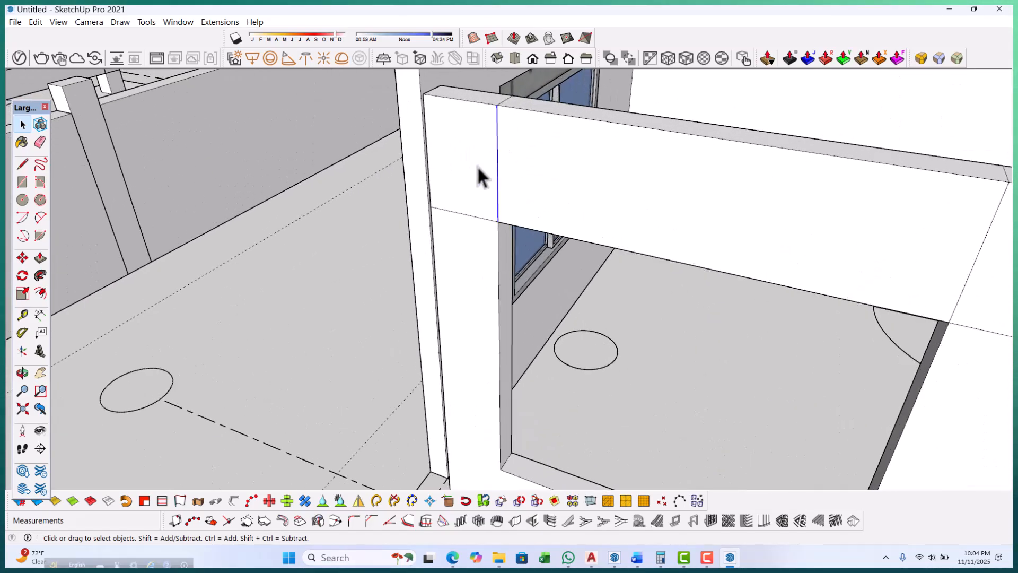
{"action": "key", "text": "Delete"}
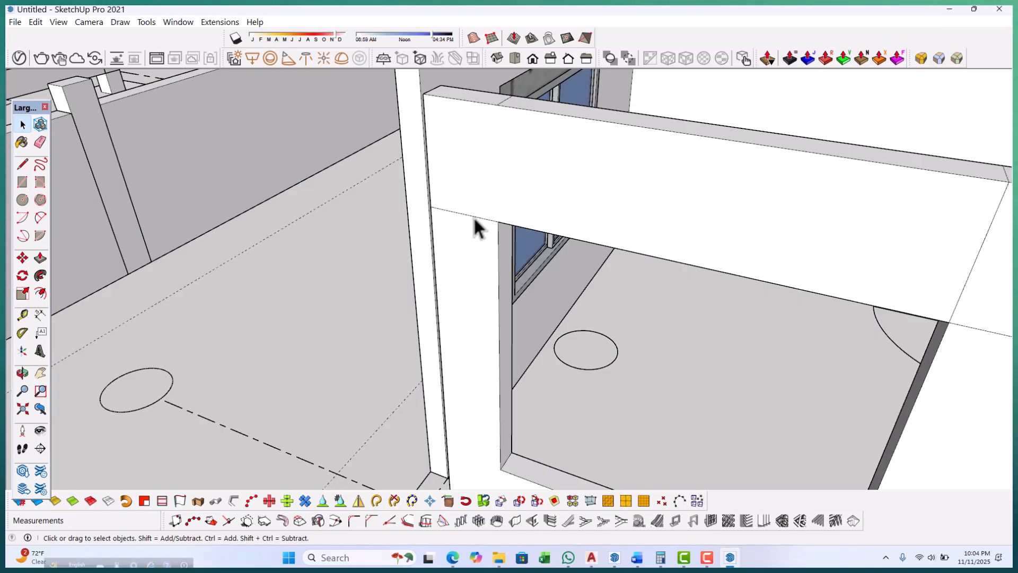
{"action": "scroll", "coordinate": [583, 220], "scroll_direction": "down", "scroll_amount": 2}
{"action": "scroll", "coordinate": [787, 227], "scroll_direction": "up", "scroll_amount": 2}
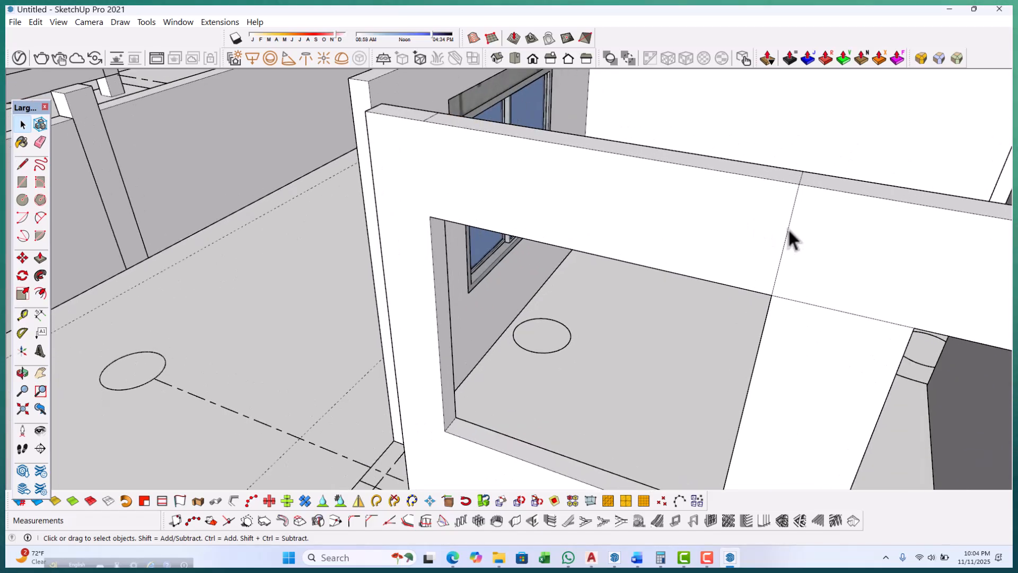
{"action": "scroll", "coordinate": [758, 279], "scroll_direction": "down", "scroll_amount": 2}
Delete the seam line between the lintel and the door pier on the wall's outer face.
{"action": "left_click", "coordinate": [780, 292]}
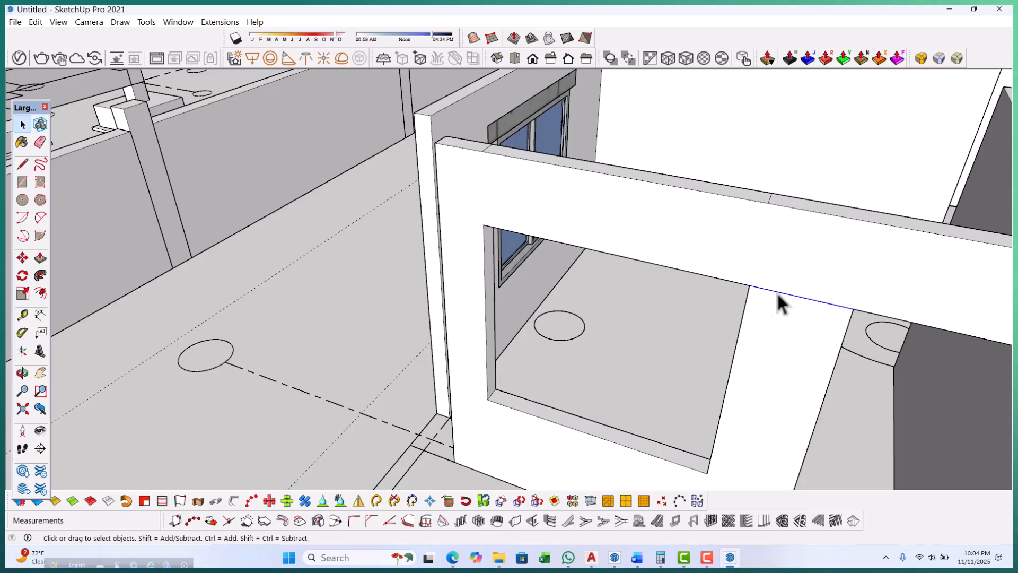
{"action": "scroll", "coordinate": [779, 292], "scroll_direction": "down", "scroll_amount": 3}
{"action": "middle_click_drag", "start_coordinate": [818, 249], "coordinate": [723, 313]}
{"action": "scroll", "coordinate": [729, 318], "scroll_direction": "up", "scroll_amount": 3}
{"action": "left_click", "coordinate": [742, 318]}
{"action": "key", "text": "Delete"}
{"action": "scroll", "coordinate": [507, 186], "scroll_direction": "up", "scroll_amount": 2}
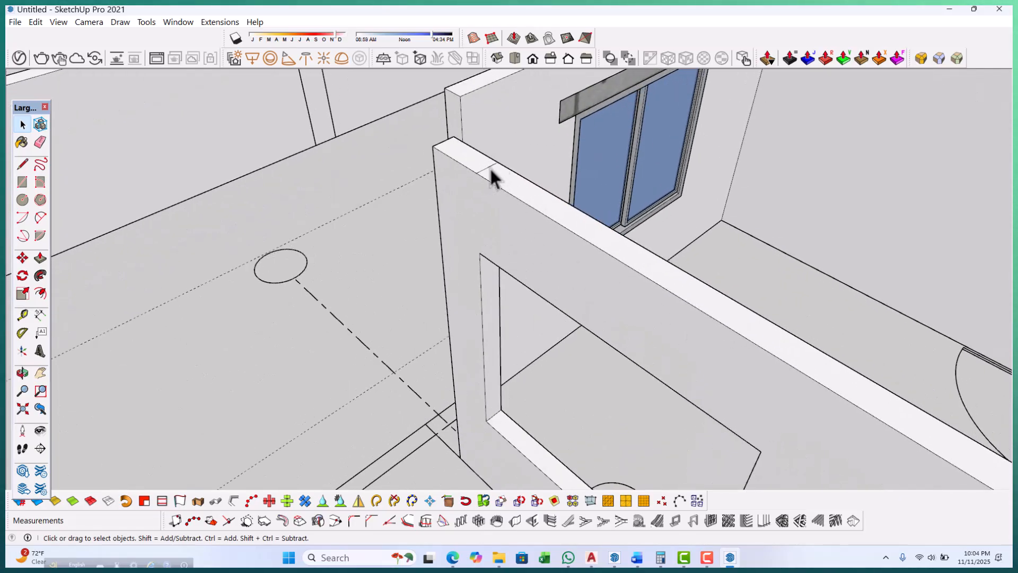
Delete the lintel's seam lines around the front window and door on the wall's inner face.
{"action": "scroll", "coordinate": [530, 190], "scroll_direction": "down", "scroll_amount": 5}
{"action": "middle_click_drag", "start_coordinate": [586, 198], "coordinate": [363, 265]}
{"action": "scroll", "coordinate": [406, 241], "scroll_direction": "up", "scroll_amount": 4}
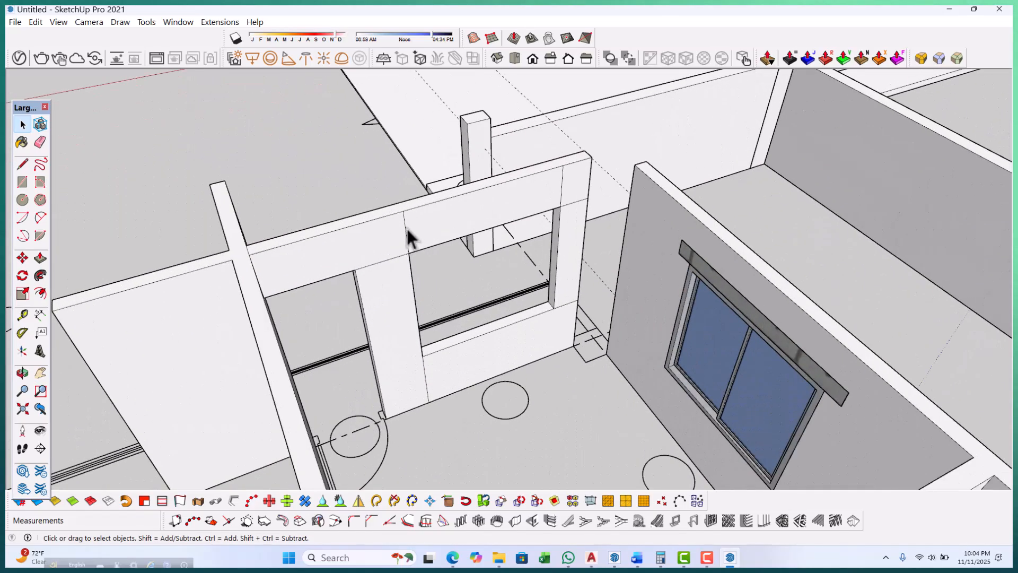
{"action": "scroll", "coordinate": [378, 272], "scroll_direction": "up", "scroll_amount": 2}
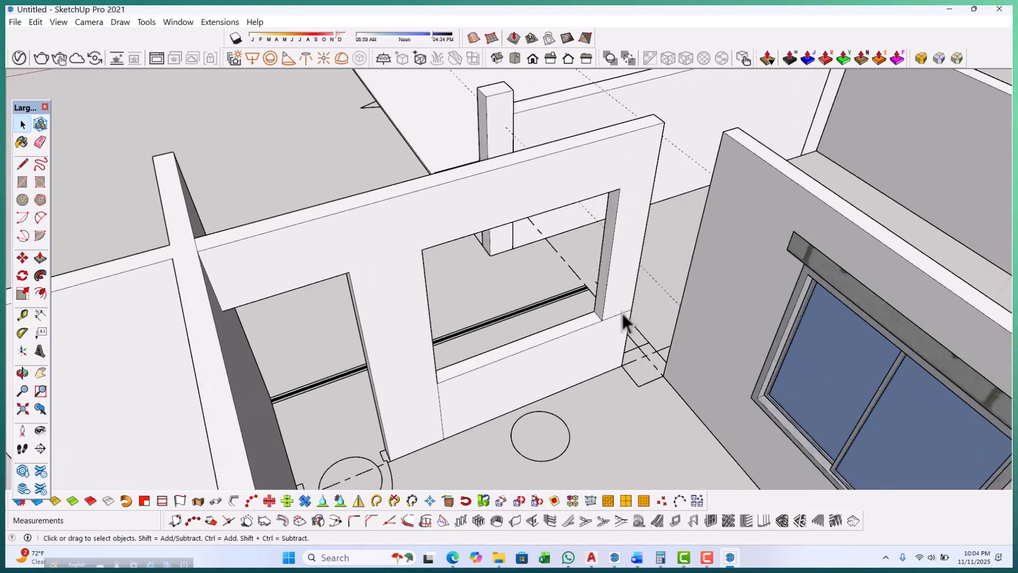
{"action": "scroll", "coordinate": [437, 392], "scroll_direction": "down", "scroll_amount": 8}
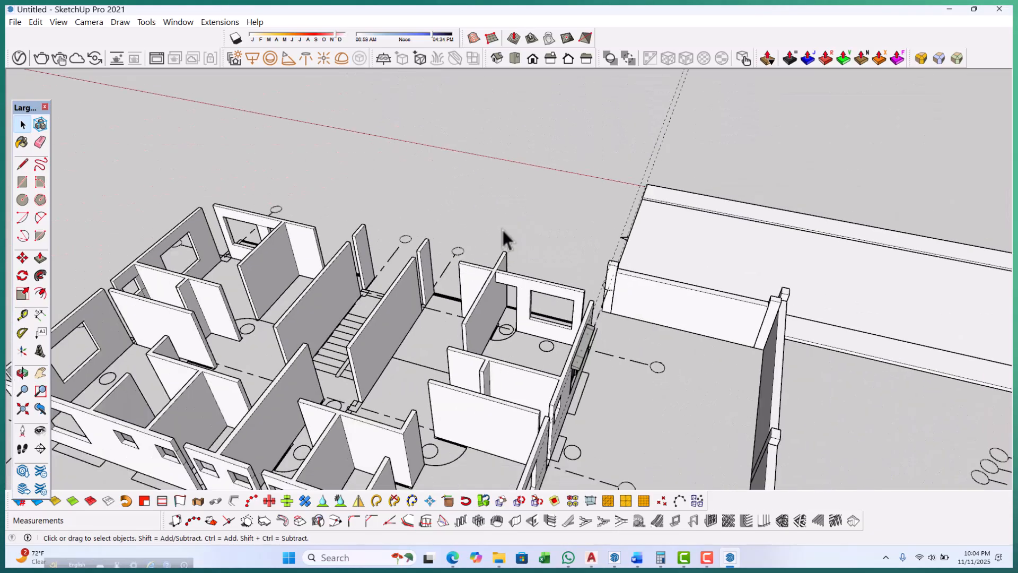
Place a Tape Measure guide at door-head height on the interior wall beside the small room's doorway, offset from its base edge.
{"action": "scroll", "coordinate": [501, 228], "scroll_direction": "down", "scroll_amount": 4}
{"action": "middle_click_drag", "start_coordinate": [575, 297], "coordinate": [402, 307]}
{"action": "scroll", "coordinate": [429, 300], "scroll_direction": "up", "scroll_amount": 3}
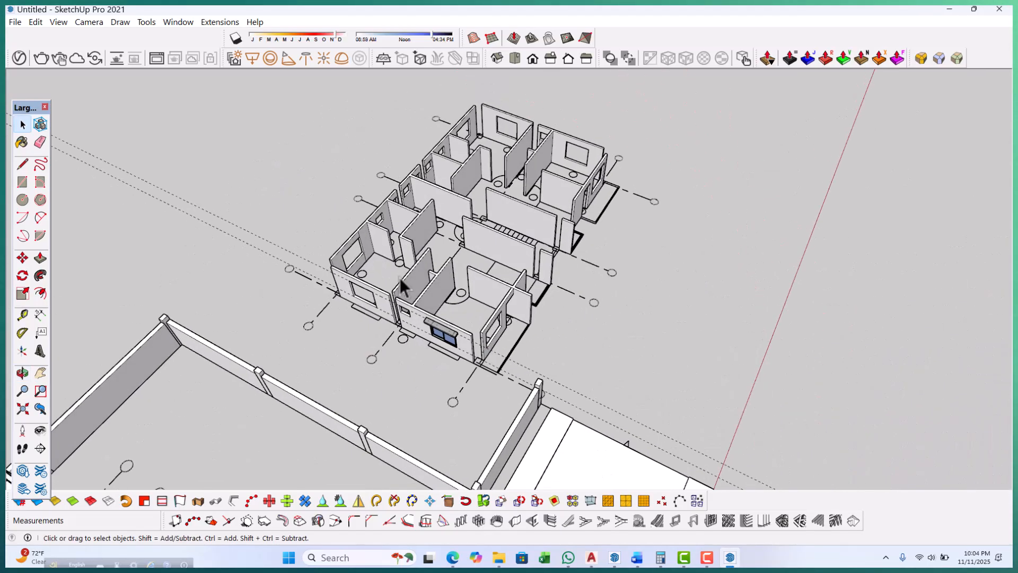
{"action": "scroll", "coordinate": [402, 306], "scroll_direction": "up", "scroll_amount": 6}
{"action": "middle_click_drag", "start_coordinate": [359, 193], "coordinate": [386, 244]}
{"action": "scroll", "coordinate": [374, 332], "scroll_direction": "up", "scroll_amount": 3}
{"action": "scroll", "coordinate": [418, 352], "scroll_direction": "down", "scroll_amount": 4}
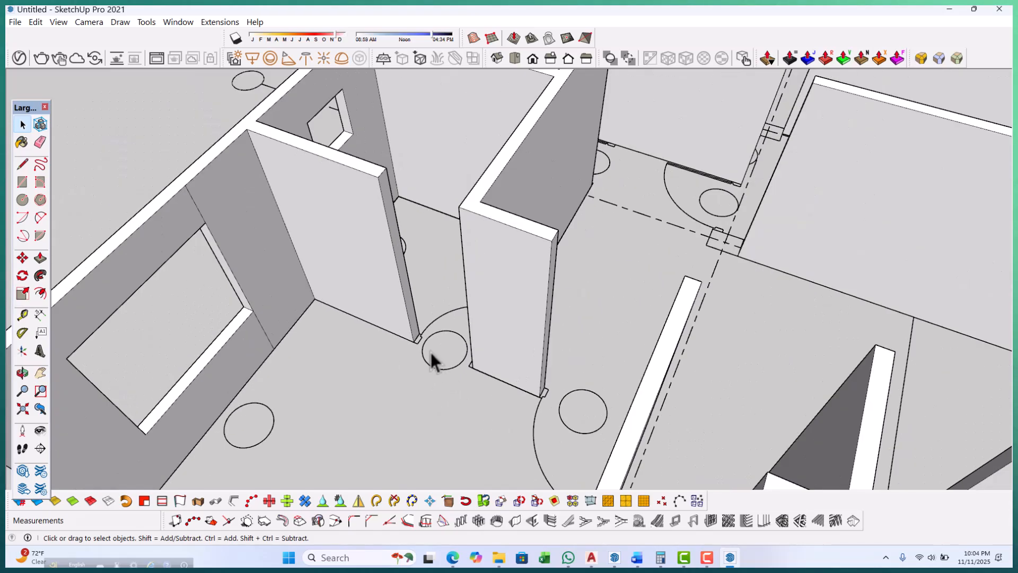
{"action": "scroll", "coordinate": [435, 355], "scroll_direction": "up", "scroll_amount": 3}
{"action": "key", "text": "t"}
{"action": "scroll", "coordinate": [371, 307], "scroll_direction": "up", "scroll_amount": 2}
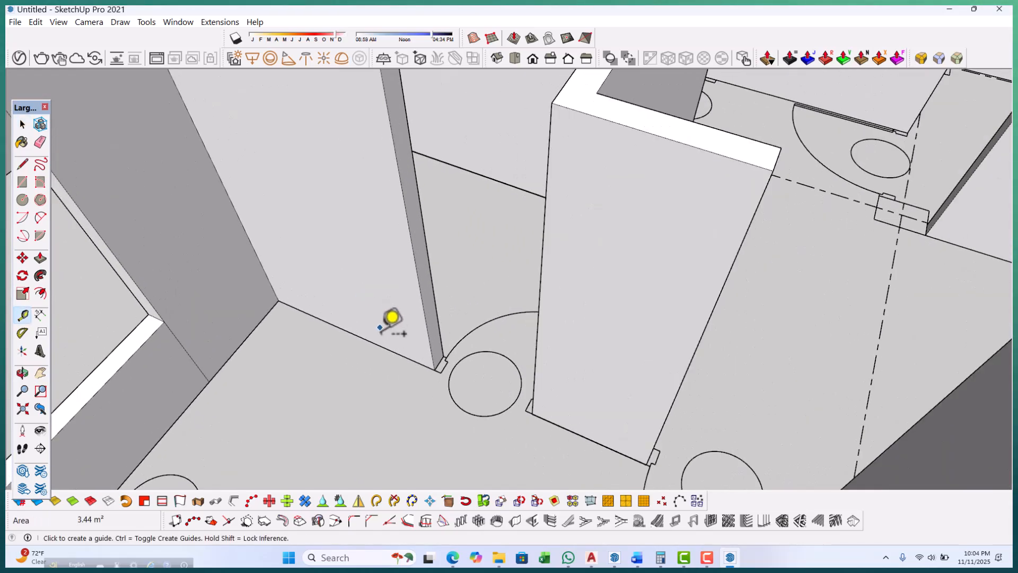
{"action": "left_click", "coordinate": [384, 348]}
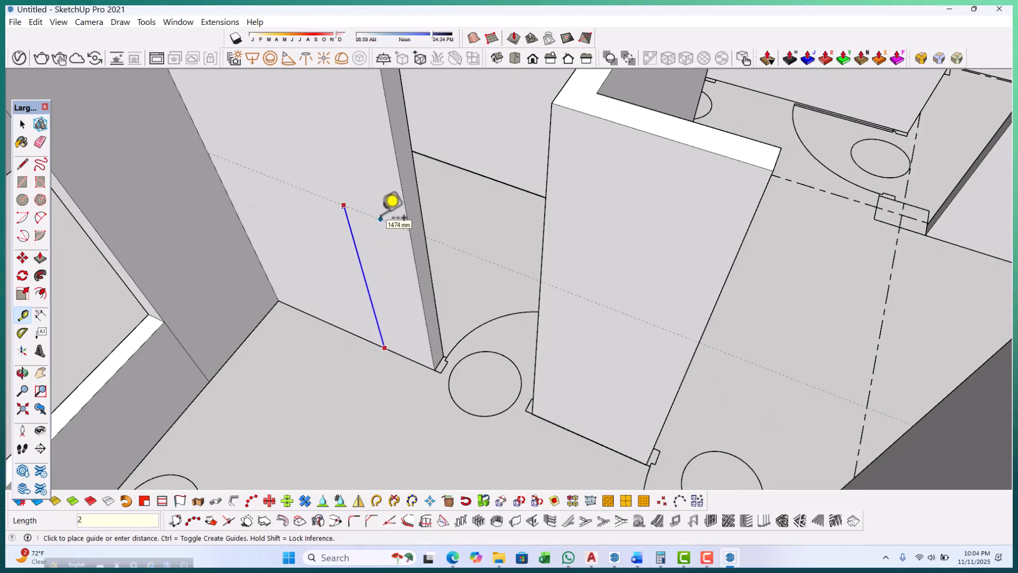
{"action": "key", "text": "Return"}
{"action": "mouse_move", "coordinate": [392, 200]}
{"action": "middle_mouse_down"}
{"action": "mouse_move", "coordinate": [459, 286]}
{"action": "mouse_move", "coordinate": [400, 273]}
{"action": "mouse_move", "coordinate": [410, 193]}
{"action": "middle_mouse_up"}
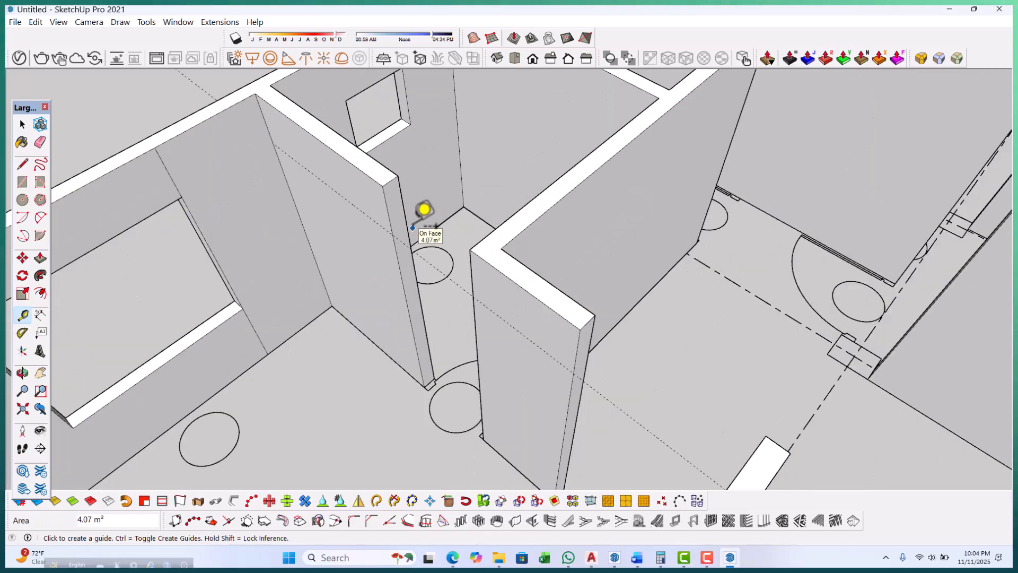
Draw a 450 × 125 mm rectangle on the wall end above the guide and Push/Pull it 750 mm across the doorway.
{"action": "key", "text": "r"}
{"action": "scroll", "coordinate": [367, 223], "scroll_direction": "up", "scroll_amount": 2}
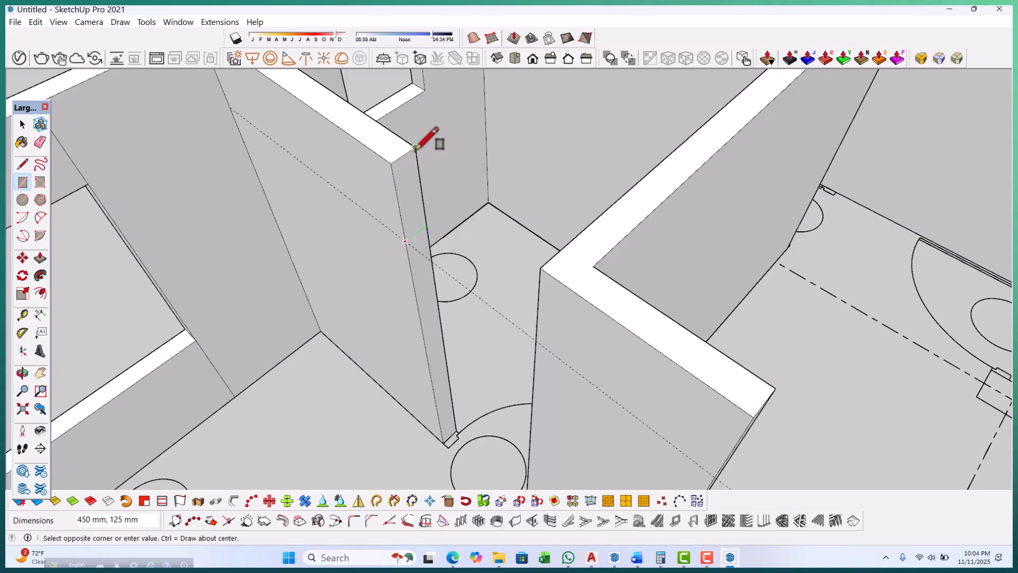
{"action": "key", "text": "p"}
{"action": "left_click", "coordinate": [409, 193]}
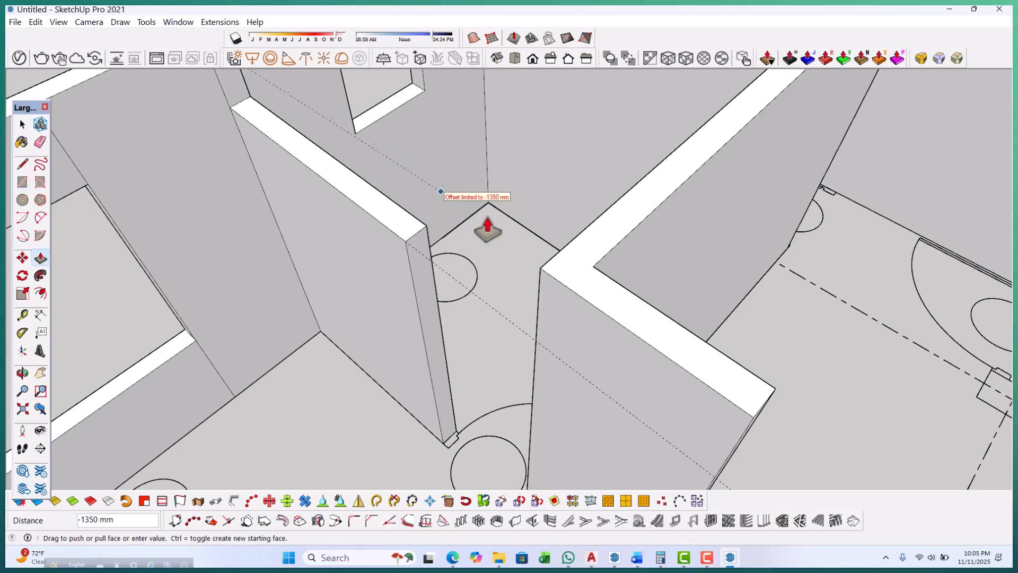
{"action": "left_click", "coordinate": [585, 227]}
{"action": "scroll", "coordinate": [467, 290], "scroll_direction": "down", "scroll_amount": 4}
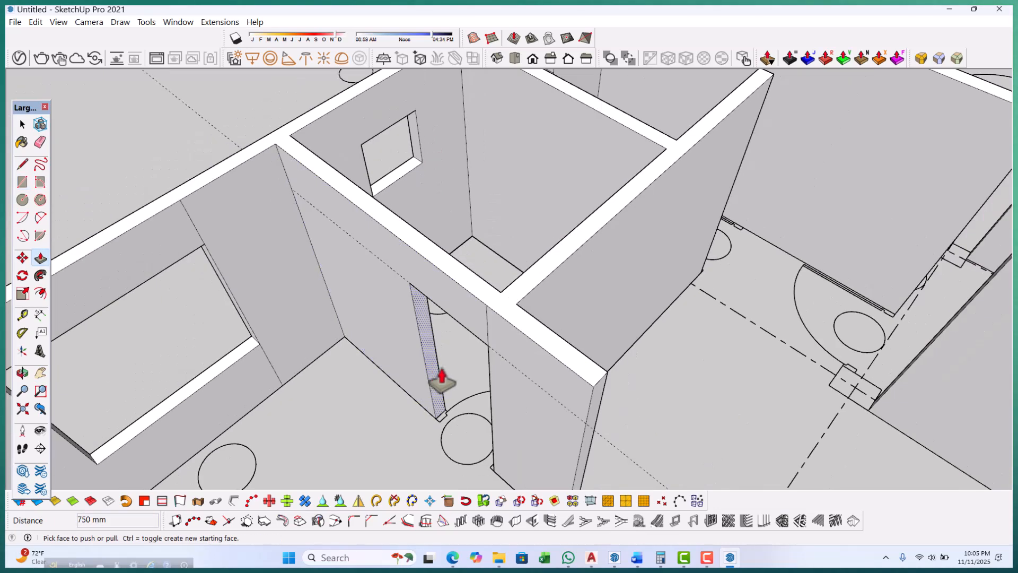
Delete the vertical seam line where the new door lintel meets the adjoining wall.
{"action": "middle_click_drag", "start_coordinate": [436, 368], "coordinate": [559, 312]}
{"action": "scroll", "coordinate": [566, 302], "scroll_direction": "up", "scroll_amount": 3}
{"action": "key", "text": "space"}
{"action": "left_click", "coordinate": [571, 271]}
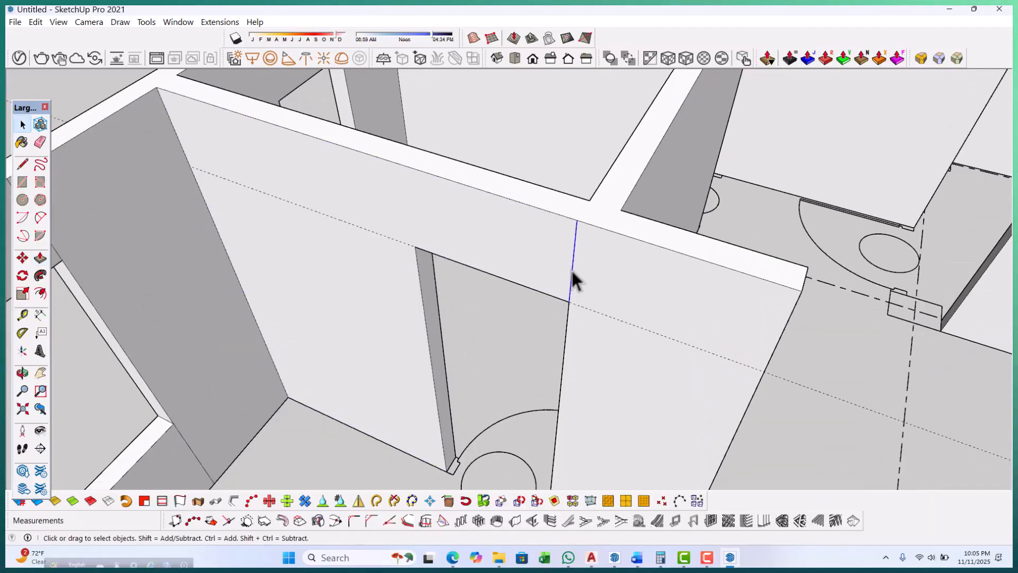
{"action": "key", "text": "Delete"}
Draw a 450 × 125 mm rectangle above the guide on the wall's free end and Push/Pull it across the neighbouring doorway.
{"action": "middle_click_drag", "start_coordinate": [571, 270], "coordinate": [477, 186]}
{"action": "scroll", "coordinate": [475, 189], "scroll_direction": "down", "scroll_amount": 3}
{"action": "middle_click_drag", "start_coordinate": [444, 250], "coordinate": [626, 329]}
{"action": "scroll", "coordinate": [639, 318], "scroll_direction": "up", "scroll_amount": 3}
{"action": "middle_click_drag", "start_coordinate": [694, 308], "coordinate": [553, 276]}
{"action": "scroll", "coordinate": [552, 277], "scroll_direction": "up", "scroll_amount": 2}
{"action": "key", "text": "r"}
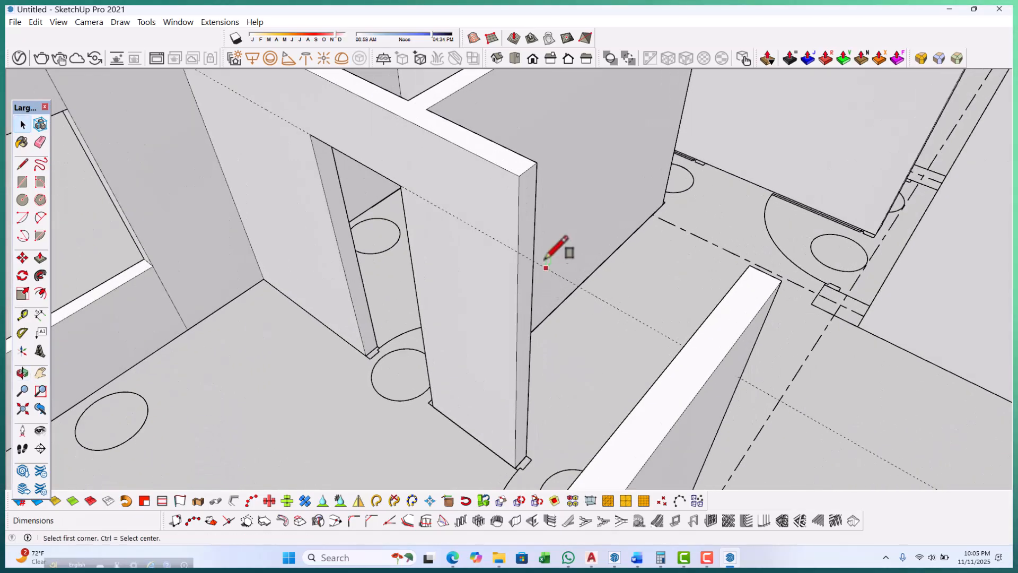
{"action": "scroll", "coordinate": [545, 261], "scroll_direction": "up", "scroll_amount": 2}
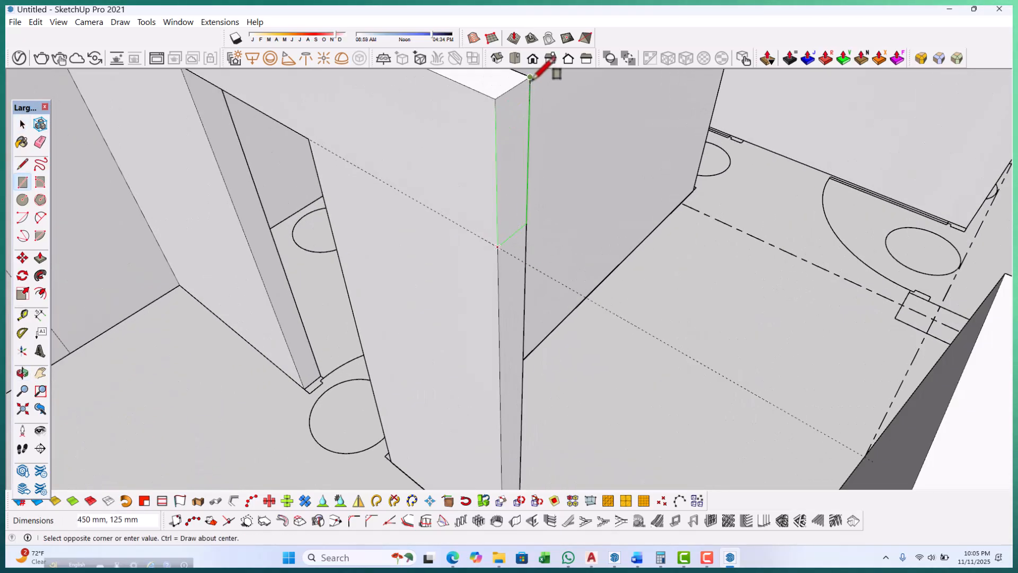
{"action": "key", "text": "p"}
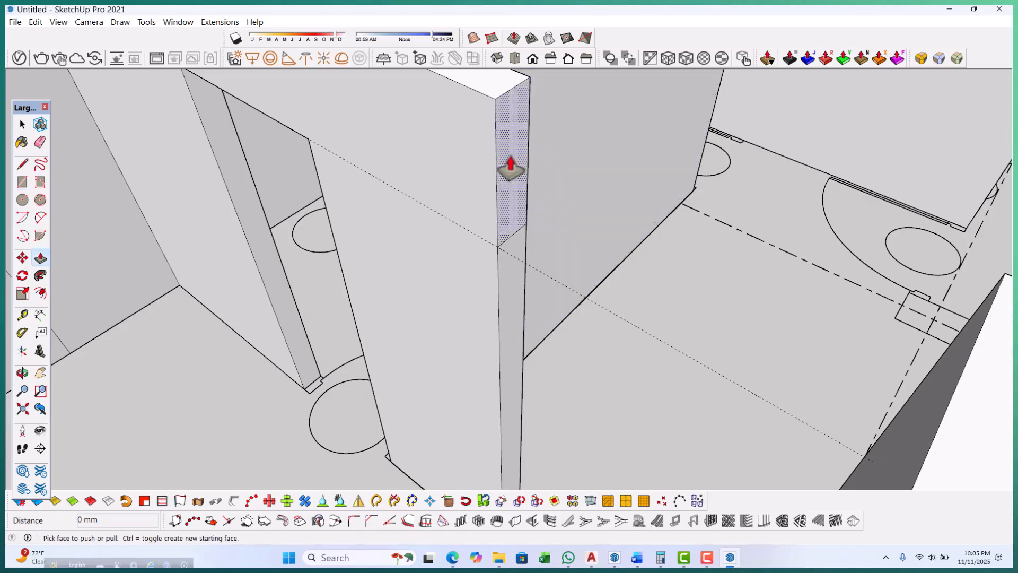
{"action": "left_click", "coordinate": [512, 159]}
{"action": "scroll", "coordinate": [520, 167], "scroll_direction": "down", "scroll_amount": 3}
{"action": "scroll", "coordinate": [589, 334], "scroll_direction": "down", "scroll_amount": 3}
{"action": "middle_click_drag", "start_coordinate": [588, 334], "coordinate": [153, 274]}
{"action": "key", "text": "space"}
{"action": "scroll", "coordinate": [434, 325], "scroll_direction": "down", "scroll_amount": 1}
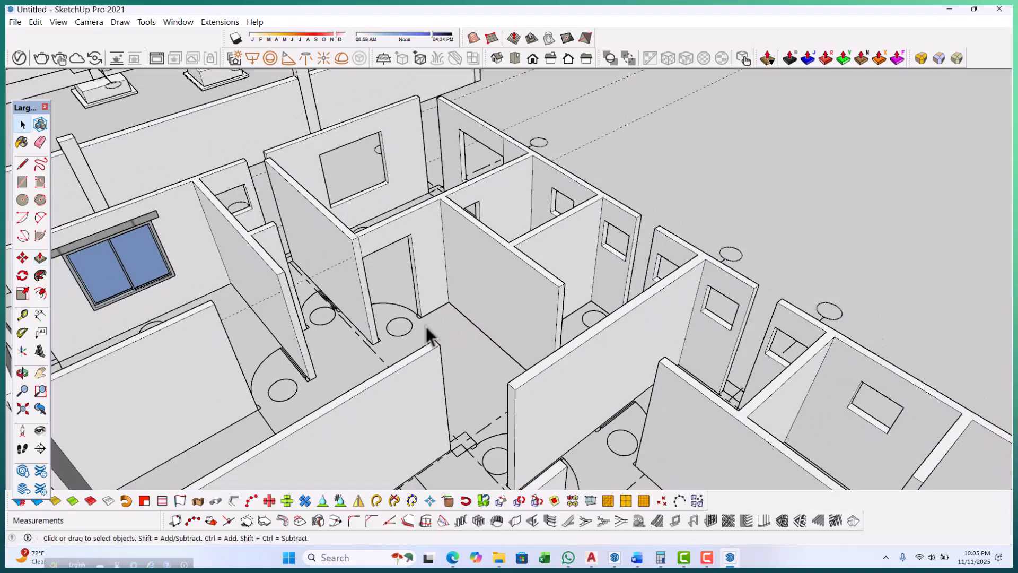
Place a Tape Measure guide at door-head height on the short wall stub beside the next interior doorway.
{"action": "middle_click_drag", "start_coordinate": [425, 327], "coordinate": [316, 304]}
{"action": "scroll", "coordinate": [328, 221], "scroll_direction": "up", "scroll_amount": 3}
{"action": "middle_click_drag", "start_coordinate": [328, 221], "coordinate": [328, 299]}
{"action": "scroll", "coordinate": [363, 286], "scroll_direction": "down", "scroll_amount": 2}
{"action": "scroll", "coordinate": [323, 233], "scroll_direction": "up", "scroll_amount": 3}
{"action": "scroll", "coordinate": [374, 304], "scroll_direction": "up", "scroll_amount": 1}
{"action": "scroll", "coordinate": [373, 343], "scroll_direction": "down", "scroll_amount": 2}
{"action": "middle_click_drag", "start_coordinate": [391, 297], "coordinate": [307, 295]}
{"action": "scroll", "coordinate": [343, 205], "scroll_direction": "up", "scroll_amount": 3}
{"action": "scroll", "coordinate": [343, 205], "scroll_direction": "down", "scroll_amount": 2}
{"action": "middle_click_drag", "start_coordinate": [343, 205], "coordinate": [396, 365]}
{"action": "scroll", "coordinate": [371, 408], "scroll_direction": "up", "scroll_amount": 3}
{"action": "scroll", "coordinate": [372, 408], "scroll_direction": "up", "scroll_amount": 1}
{"action": "key", "text": "t"}
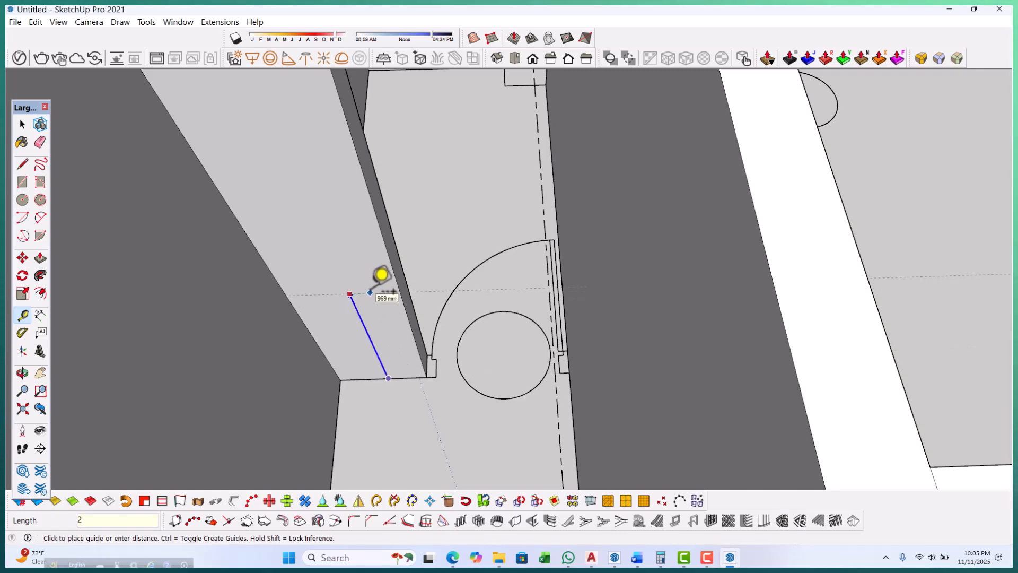
{"action": "key", "text": "Return"}
Draw a 125 × 450 mm rectangle above the guide on the end of the short wall stub beside the doorway.
{"action": "scroll", "coordinate": [476, 330], "scroll_direction": "down", "scroll_amount": 4}
{"action": "middle_click_drag", "start_coordinate": [476, 330], "coordinate": [377, 318]}
{"action": "key", "text": "space"}
{"action": "scroll", "coordinate": [428, 233], "scroll_direction": "up", "scroll_amount": 3}
{"action": "scroll", "coordinate": [424, 234], "scroll_direction": "up", "scroll_amount": 3}
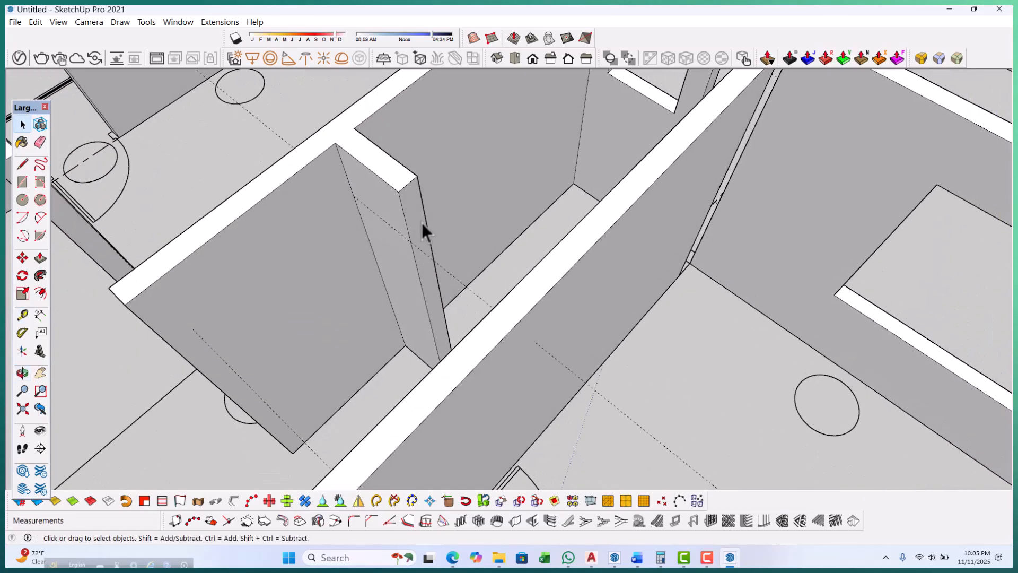
{"action": "key", "text": "r"}
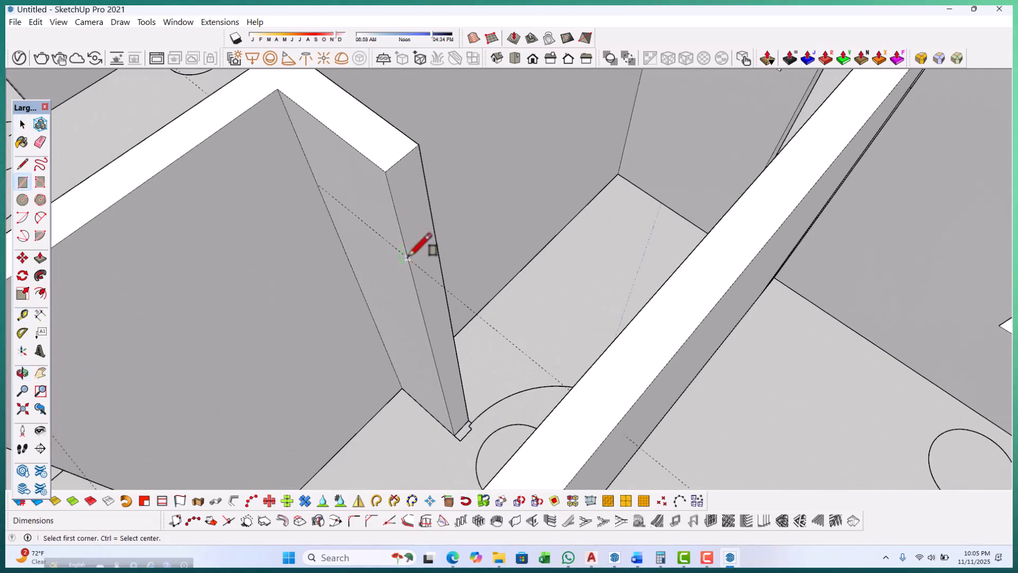
{"action": "left_click", "coordinate": [418, 144]}
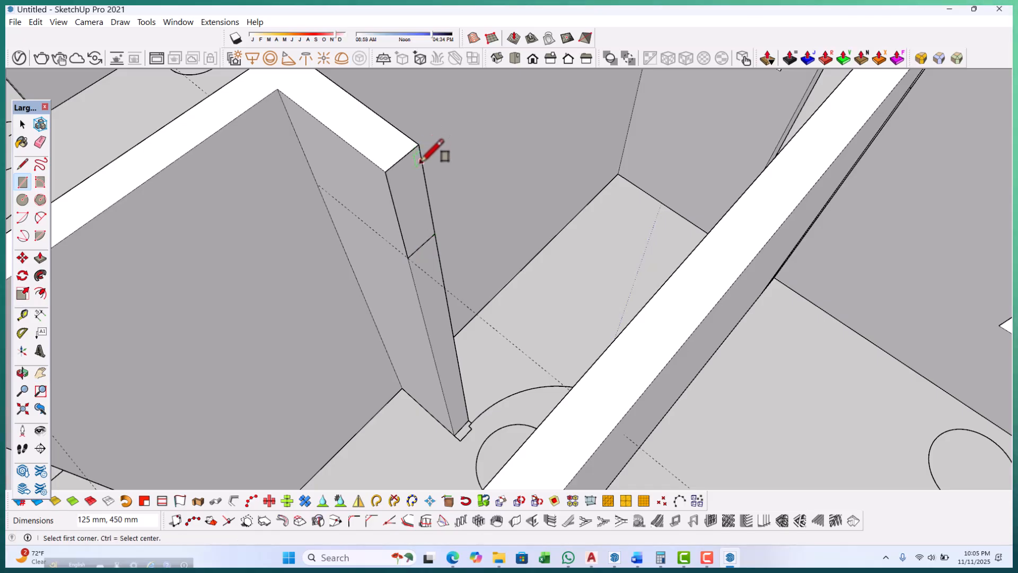
Push/Pull the rectangle on the stub's end across the doorway to the opposite wall to form a lintel.
{"action": "key", "text": "p"}
{"action": "left_click", "coordinate": [411, 190]}
{"action": "scroll", "coordinate": [458, 255], "scroll_direction": "down", "scroll_amount": 3}
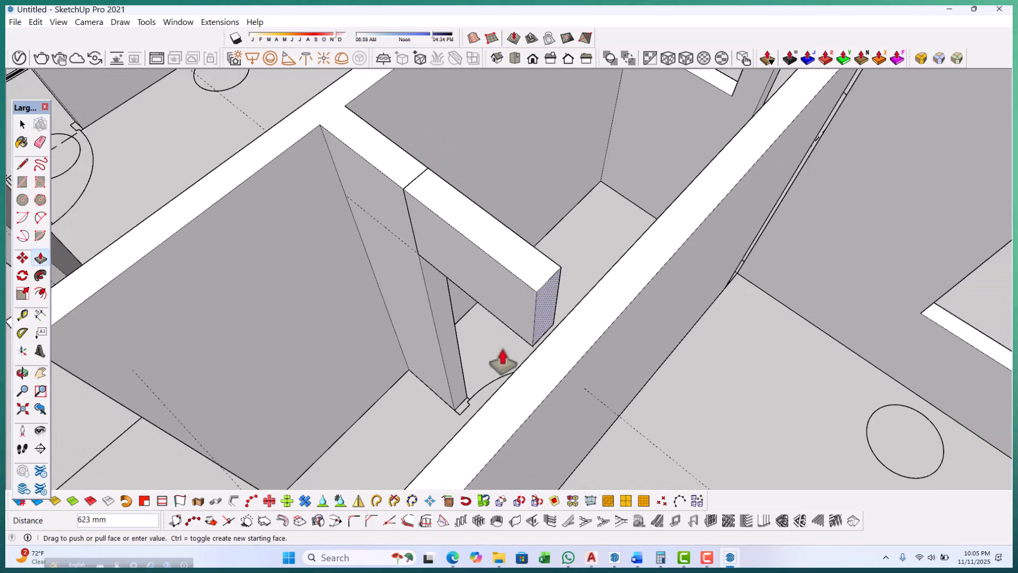
{"action": "left_click", "coordinate": [513, 380]}
{"action": "key", "text": "space"}
{"action": "scroll", "coordinate": [494, 333], "scroll_direction": "down", "scroll_amount": 5}
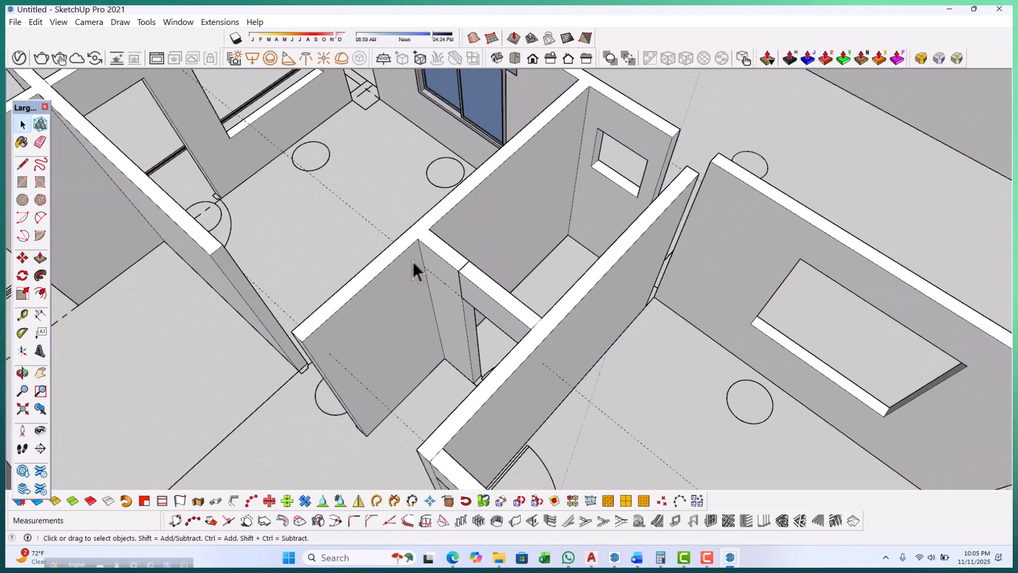
Place a Tape Measure guide 2100 mm above the base edge of the long wall beside the next interior doorway.
{"action": "left_click", "coordinate": [412, 273]}
{"action": "scroll", "coordinate": [412, 275], "scroll_direction": "down", "scroll_amount": 3}
{"action": "middle_click_drag", "start_coordinate": [412, 275], "coordinate": [409, 318]}
{"action": "scroll", "coordinate": [586, 268], "scroll_direction": "up", "scroll_amount": 3}
{"action": "scroll", "coordinate": [411, 326], "scroll_direction": "up", "scroll_amount": 4}
{"action": "key", "text": "t"}
{"action": "scroll", "coordinate": [412, 327], "scroll_direction": "up", "scroll_amount": 2}
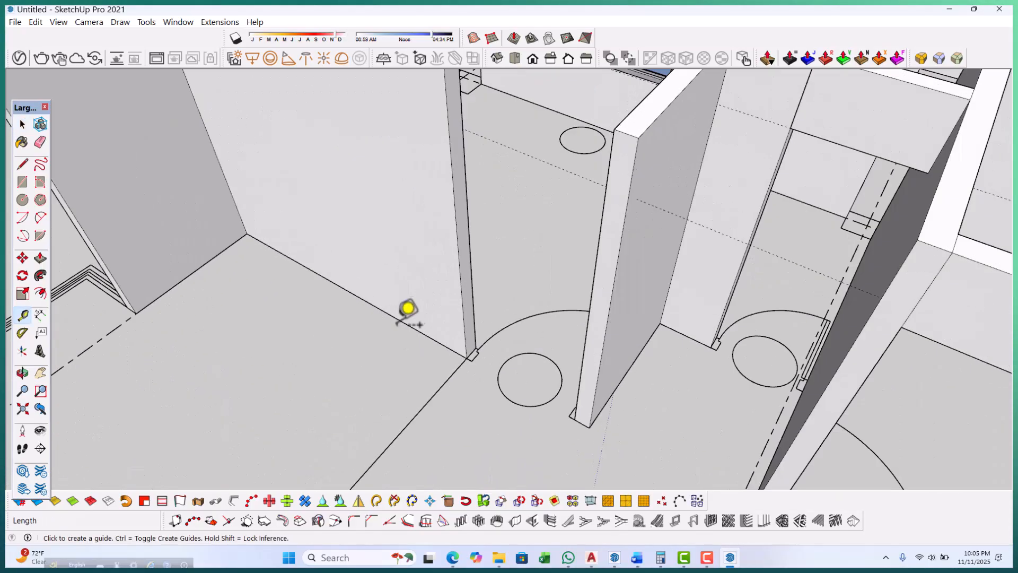
{"action": "left_click", "coordinate": [404, 323]}
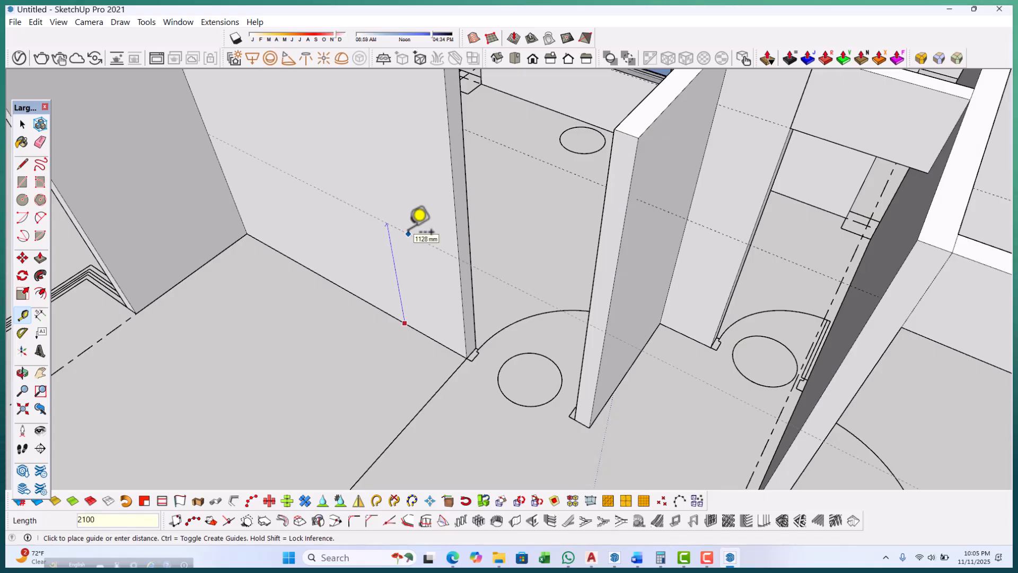
Draw a rectangle above the guide on the long wall's free end and Push/Pull it across the doorway to the facing wall.
{"action": "scroll", "coordinate": [408, 233], "scroll_direction": "down", "scroll_amount": 5}
{"action": "middle_click_drag", "start_coordinate": [509, 299], "coordinate": [487, 229]}
{"action": "left_click", "coordinate": [463, 165]}
{"action": "key", "text": "p"}
{"action": "left_click", "coordinate": [460, 249]}
{"action": "scroll", "coordinate": [460, 238], "scroll_direction": "down", "scroll_amount": 2}
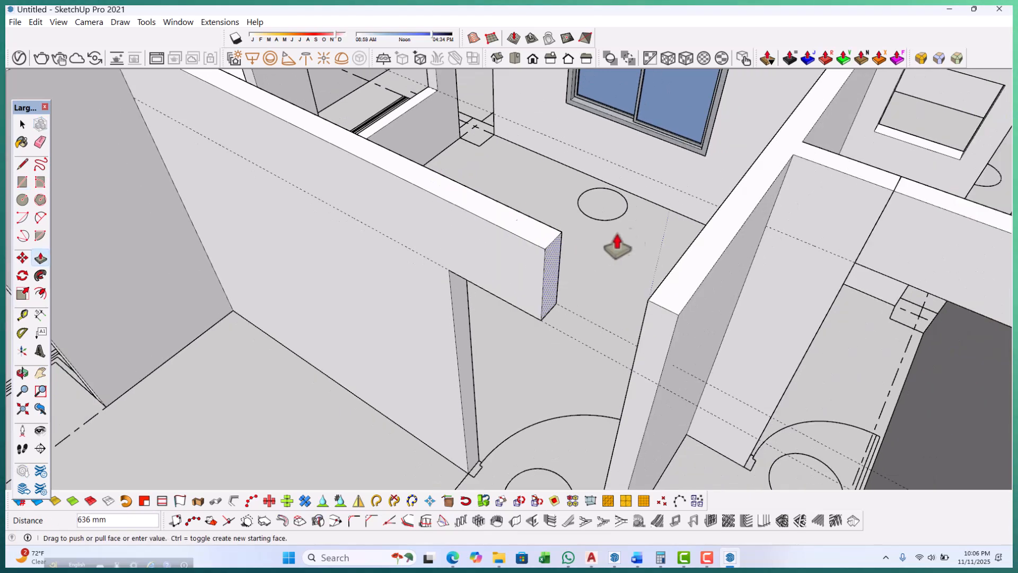
{"action": "left_click", "coordinate": [716, 211]}
{"action": "scroll", "coordinate": [664, 192], "scroll_direction": "down", "scroll_amount": 4}
{"action": "key", "text": "space"}
Place a Tape Measure guide 2100 mm above the base of the wall running beside the paired doorways near the central partition.
{"action": "middle_click_drag", "start_coordinate": [643, 229], "coordinate": [615, 325]}
{"action": "scroll", "coordinate": [615, 326], "scroll_direction": "down", "scroll_amount": 2}
{"action": "middle_click_drag", "start_coordinate": [543, 334], "coordinate": [617, 325]}
{"action": "scroll", "coordinate": [618, 325], "scroll_direction": "up", "scroll_amount": 4}
{"action": "middle_click_drag", "start_coordinate": [507, 338], "coordinate": [822, 265]}
{"action": "scroll", "coordinate": [683, 342], "scroll_direction": "down", "scroll_amount": 3}
{"action": "scroll", "coordinate": [524, 141], "scroll_direction": "up", "scroll_amount": 4}
{"action": "middle_click_drag", "start_coordinate": [520, 155], "coordinate": [563, 204]}
{"action": "scroll", "coordinate": [551, 259], "scroll_direction": "up", "scroll_amount": 4}
{"action": "scroll", "coordinate": [545, 319], "scroll_direction": "down", "scroll_amount": 3}
{"action": "middle_click_drag", "start_coordinate": [539, 276], "coordinate": [419, 283]}
{"action": "key", "text": "t"}
{"action": "scroll", "coordinate": [419, 283], "scroll_direction": "up", "scroll_amount": 3}
{"action": "left_click", "coordinate": [400, 293]}
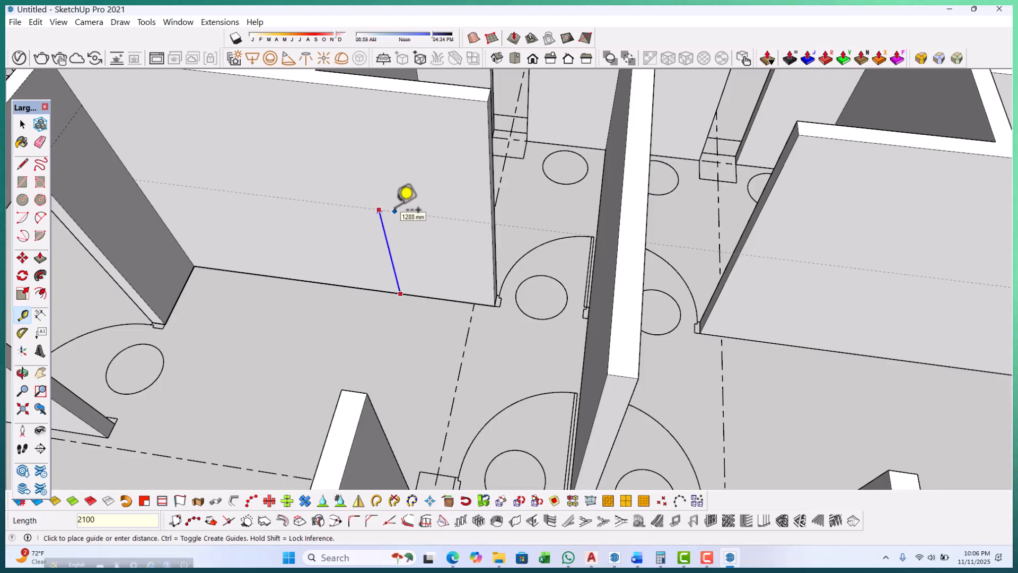
Draw a 455 × 125 mm rectangle above the guide on that wall's free end at the first of the paired doorways.
{"action": "scroll", "coordinate": [467, 254], "scroll_direction": "down", "scroll_amount": 3}
{"action": "middle_click_drag", "start_coordinate": [493, 256], "coordinate": [406, 255]}
{"action": "scroll", "coordinate": [472, 170], "scroll_direction": "up", "scroll_amount": 3}
{"action": "key", "text": "space"}
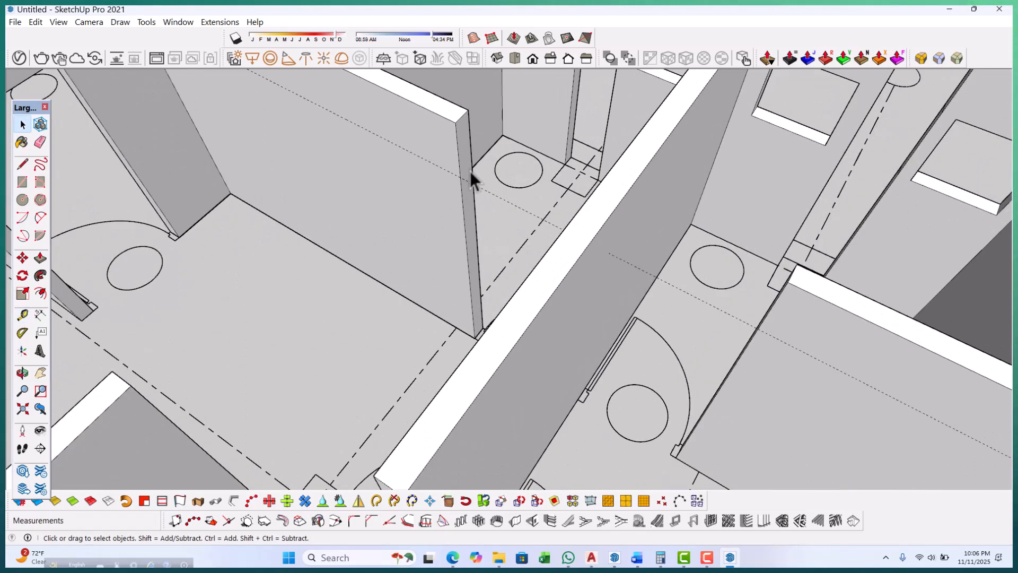
{"action": "key", "text": "r"}
{"action": "scroll", "coordinate": [470, 171], "scroll_direction": "up", "scroll_amount": 1}
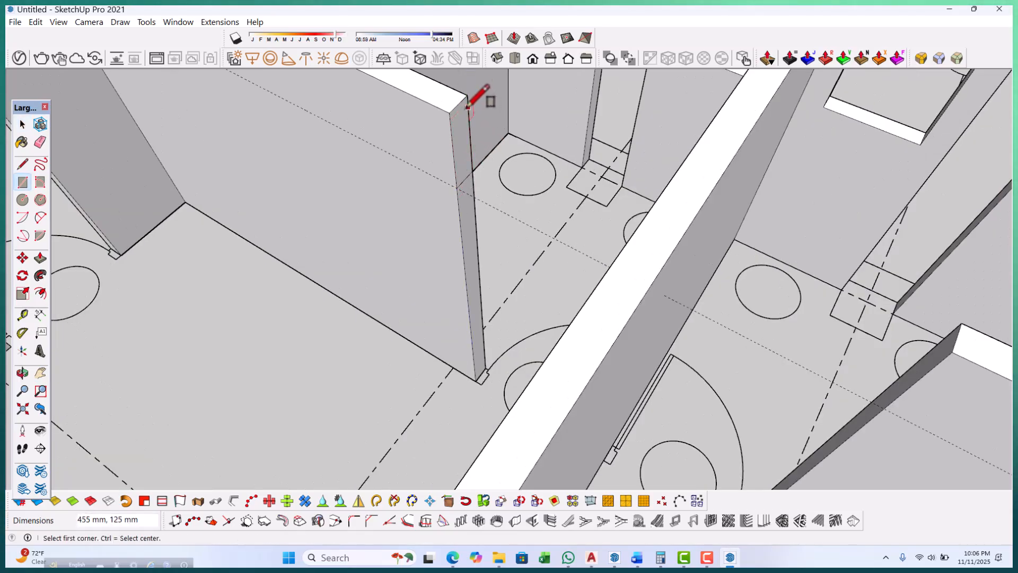
Push/Pull the 455 × 125 mm rectangle across the doorway to the central partition wall.
{"action": "key", "text": "p"}
{"action": "scroll", "coordinate": [522, 257], "scroll_direction": "down", "scroll_amount": 3}
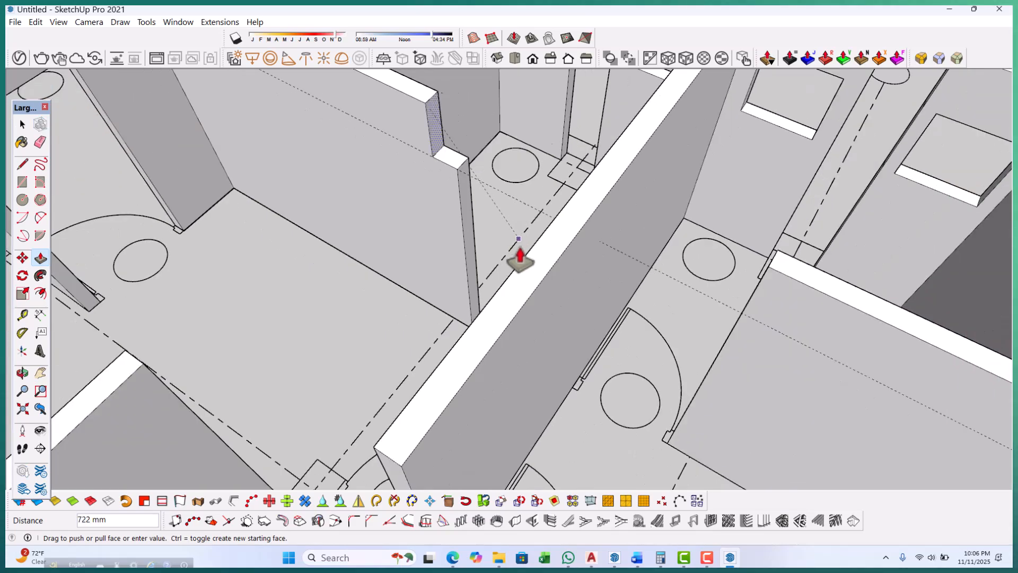
{"action": "scroll", "coordinate": [512, 278], "scroll_direction": "up", "scroll_amount": 3}
{"action": "left_click", "coordinate": [512, 270]}
{"action": "scroll", "coordinate": [427, 249], "scroll_direction": "down", "scroll_amount": 5}
{"action": "middle_click_drag", "start_coordinate": [494, 316], "coordinate": [529, 313]}
{"action": "key", "text": "space"}
Draw a 125 mm wide rectangle above the guide on the opposite wall's end and Push/Pull it across the doorway to the central partition.
{"action": "scroll", "coordinate": [484, 232], "scroll_direction": "up", "scroll_amount": 3}
{"action": "middle_click_drag", "start_coordinate": [484, 231], "coordinate": [632, 166]}
{"action": "scroll", "coordinate": [575, 152], "scroll_direction": "up", "scroll_amount": 3}
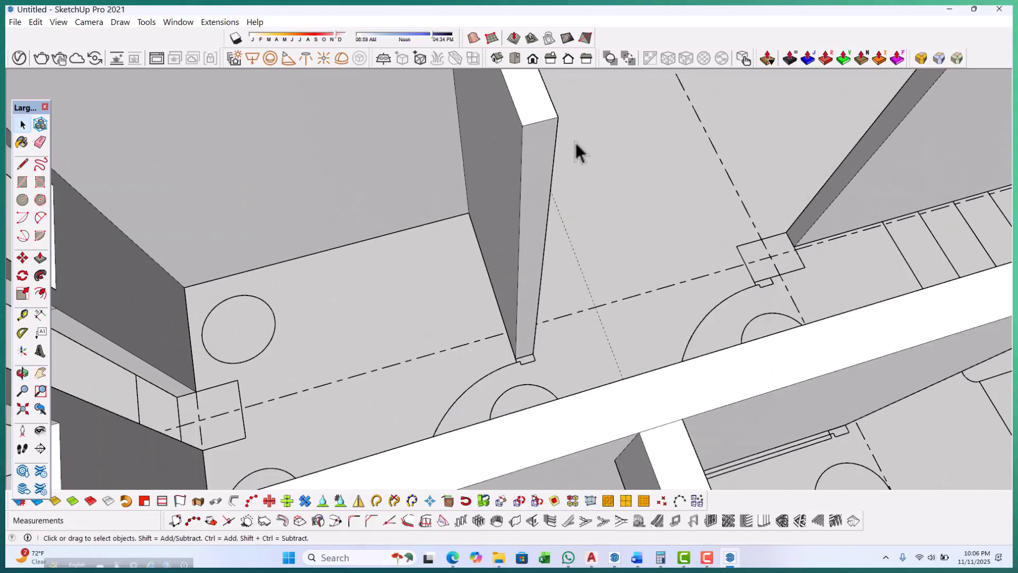
{"action": "key", "text": "r"}
{"action": "scroll", "coordinate": [525, 133], "scroll_direction": "up", "scroll_amount": 1}
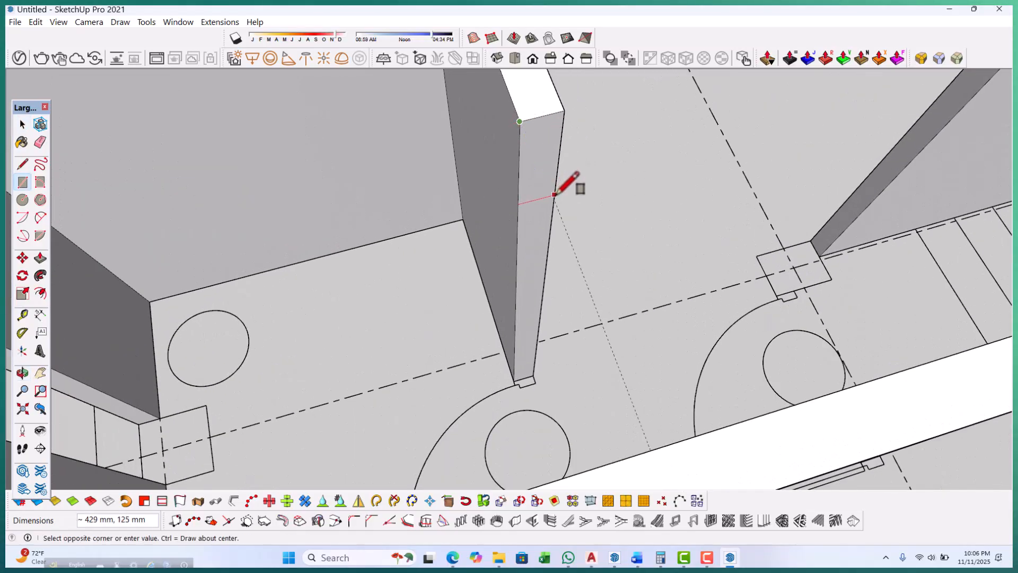
{"action": "key", "text": "p"}
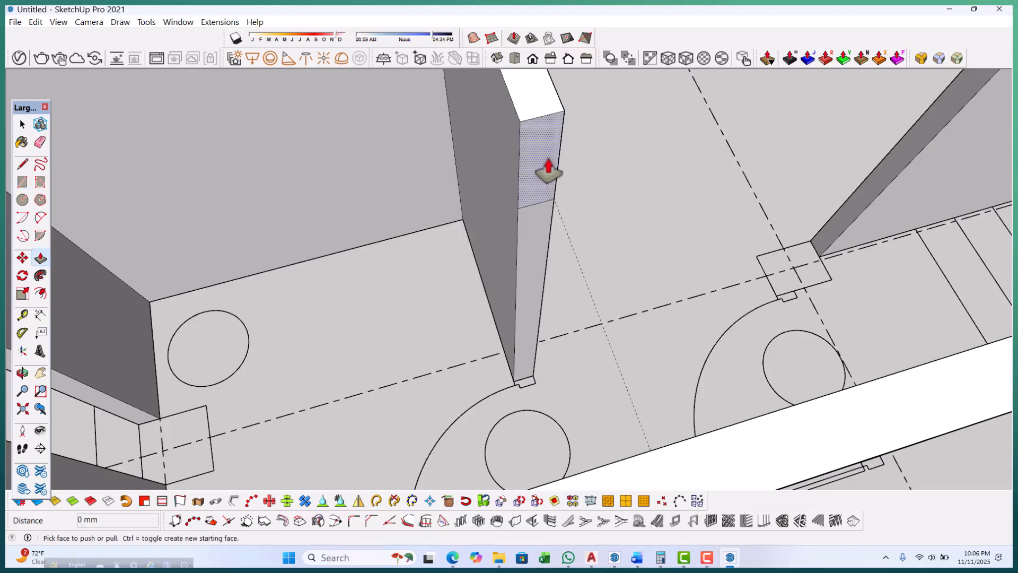
{"action": "left_click", "coordinate": [546, 170]}
{"action": "scroll", "coordinate": [545, 170], "scroll_direction": "down", "scroll_amount": 2}
{"action": "scroll", "coordinate": [527, 359], "scroll_direction": "down", "scroll_amount": 2}
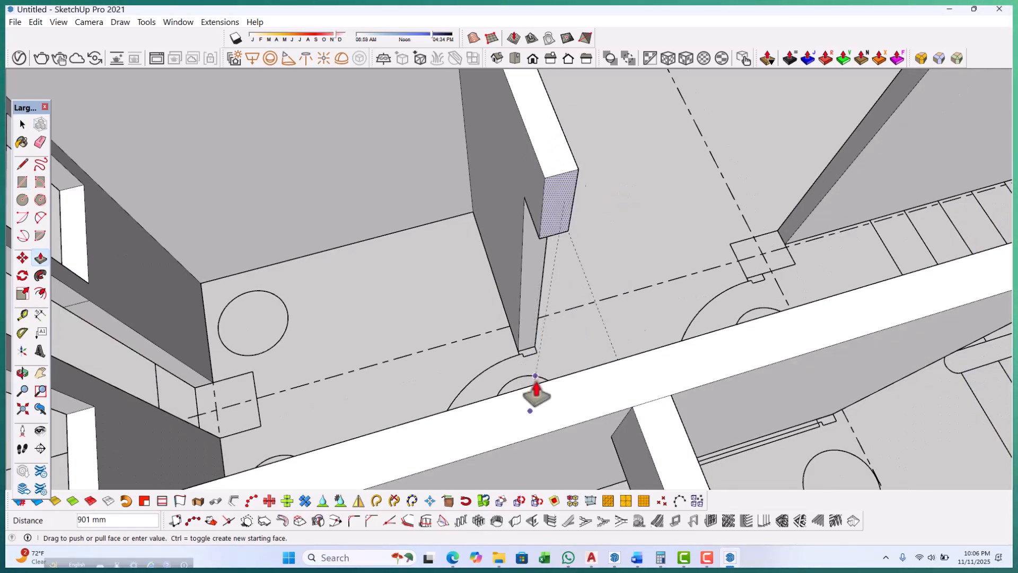
{"action": "scroll", "coordinate": [532, 402], "scroll_direction": "down", "scroll_amount": 3}
{"action": "left_click", "coordinate": [463, 216]}
Examine the central partition and the surrounding wall ends near the stairs for doorways still without lintels.
{"action": "middle_click_drag", "start_coordinate": [621, 318], "coordinate": [329, 265]}
{"action": "scroll", "coordinate": [435, 279], "scroll_direction": "down", "scroll_amount": 2}
{"action": "middle_click_drag", "start_coordinate": [499, 313], "coordinate": [320, 229]}
{"action": "scroll", "coordinate": [320, 229], "scroll_direction": "up", "scroll_amount": 3}
{"action": "scroll", "coordinate": [386, 289], "scroll_direction": "down", "scroll_amount": 2}
{"action": "middle_click_drag", "start_coordinate": [385, 289], "coordinate": [275, 266]}
{"action": "scroll", "coordinate": [447, 293], "scroll_direction": "up", "scroll_amount": 2}
{"action": "middle_click_drag", "start_coordinate": [447, 293], "coordinate": [615, 339]}
{"action": "scroll", "coordinate": [535, 343], "scroll_direction": "up", "scroll_amount": 3}
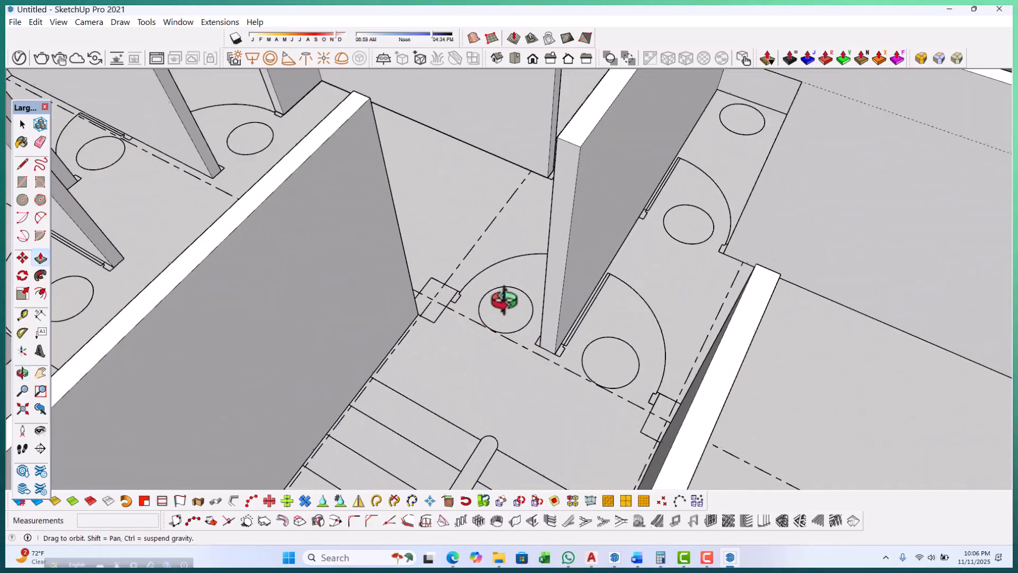
{"action": "middle_click_drag", "start_coordinate": [477, 298], "coordinate": [626, 339]}
{"action": "middle_click_drag", "start_coordinate": [509, 373], "coordinate": [753, 395]}
{"action": "scroll", "coordinate": [668, 396], "scroll_direction": "down", "scroll_amount": 2}
Copy the central partition's vertical end edge 125 mm inward along its face to outline a wall-thickness strip.
{"action": "key", "text": "space"}
{"action": "scroll", "coordinate": [625, 175], "scroll_direction": "up", "scroll_amount": 2}
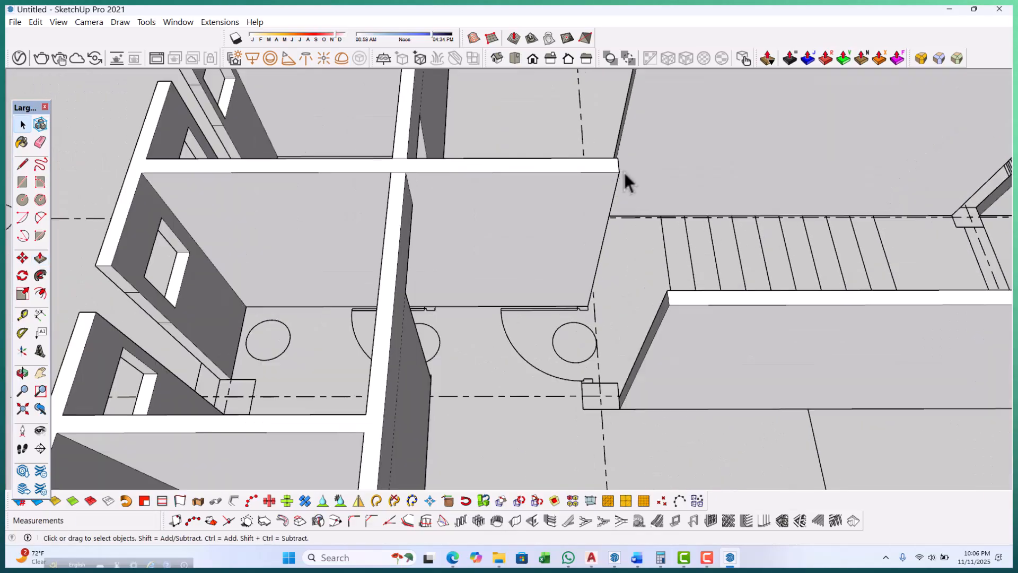
{"action": "scroll", "coordinate": [624, 173], "scroll_direction": "up", "scroll_amount": 3}
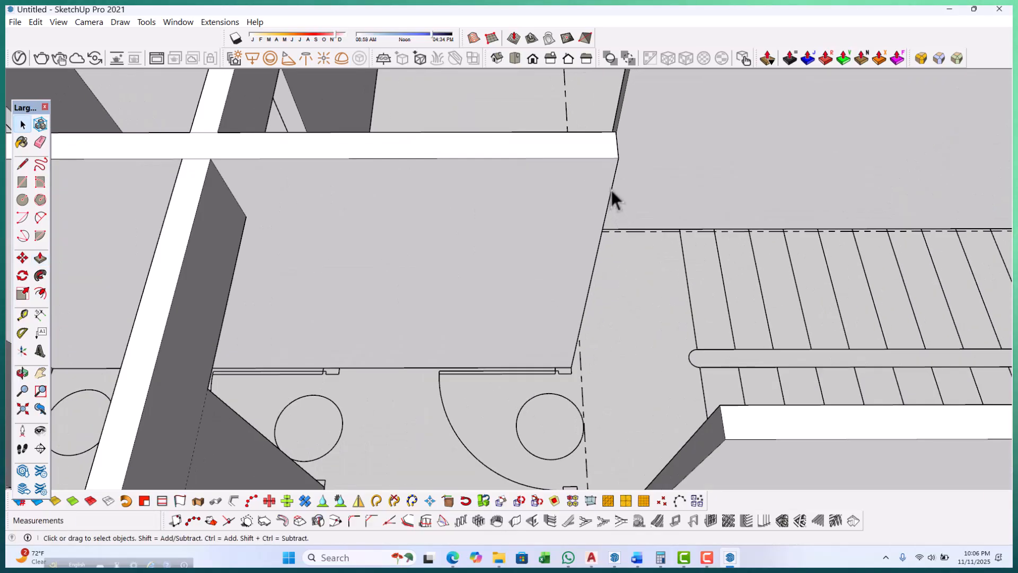
{"action": "middle_click_drag", "start_coordinate": [661, 233], "coordinate": [599, 220]}
{"action": "key", "text": "m"}
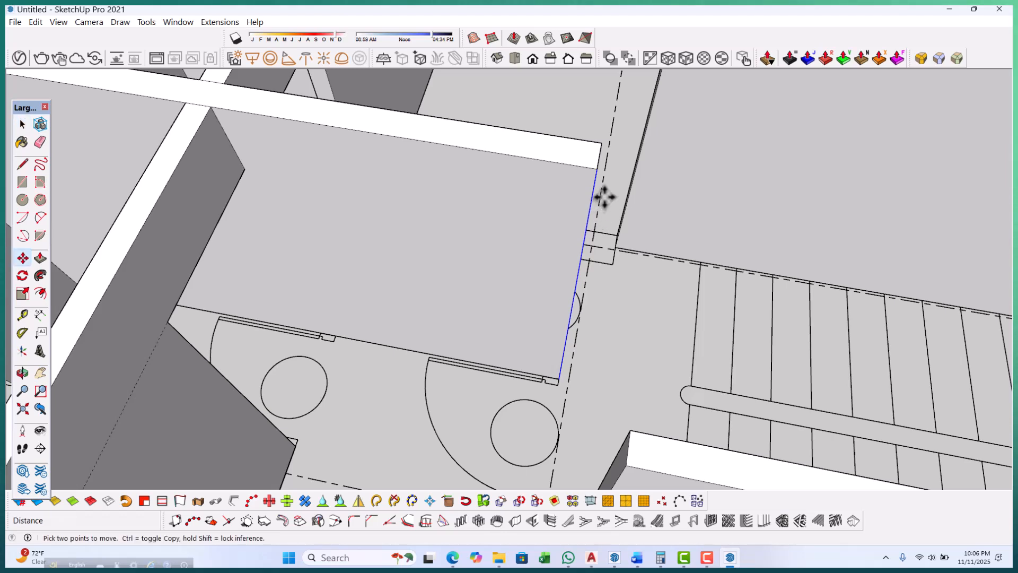
{"action": "scroll", "coordinate": [584, 138], "scroll_direction": "up", "scroll_amount": 2}
{"action": "left_click", "coordinate": [582, 110]}
{"action": "key", "text": "ctrl"}
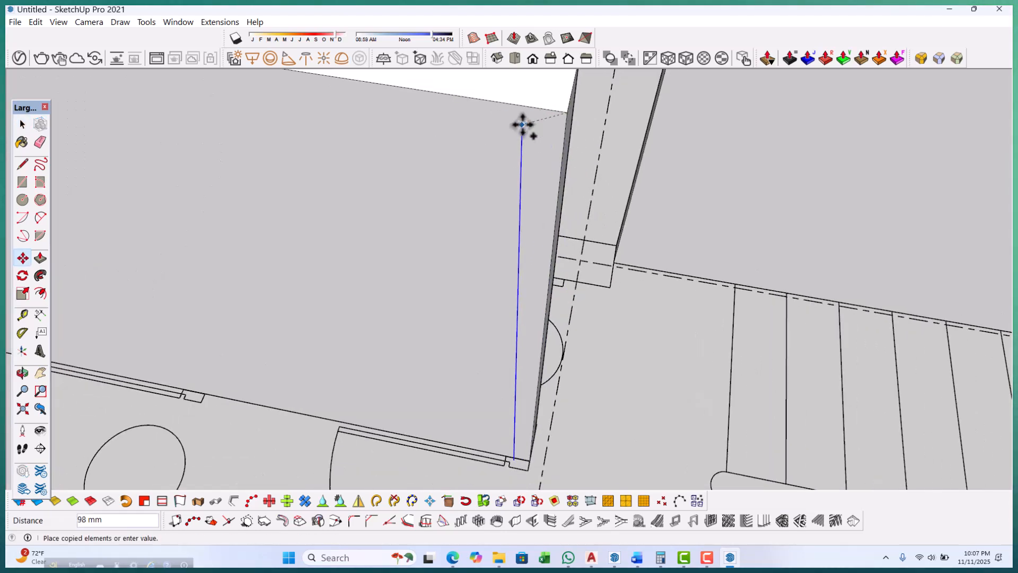
{"action": "scroll", "coordinate": [564, 124], "scroll_direction": "down", "scroll_amount": 2}
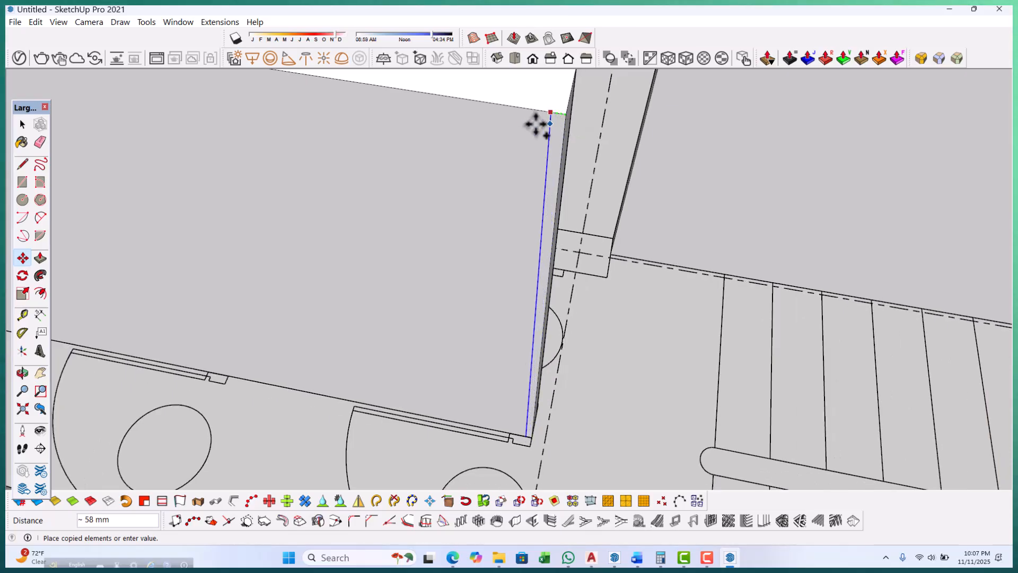
{"action": "scroll", "coordinate": [532, 408], "scroll_direction": "up", "scroll_amount": 3}
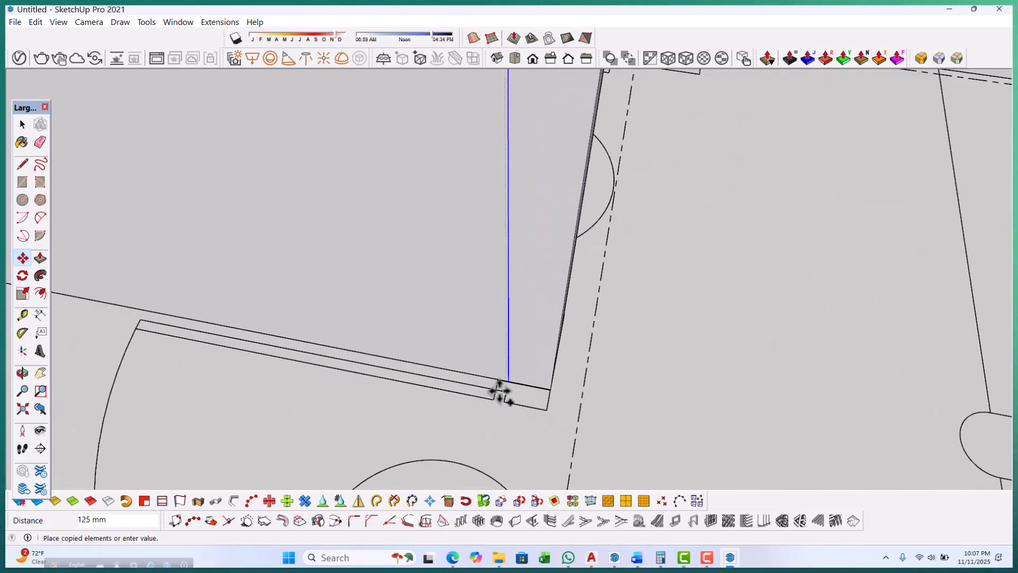
{"action": "left_click", "coordinate": [498, 391]}
{"action": "scroll", "coordinate": [514, 346], "scroll_direction": "down", "scroll_amount": 6}
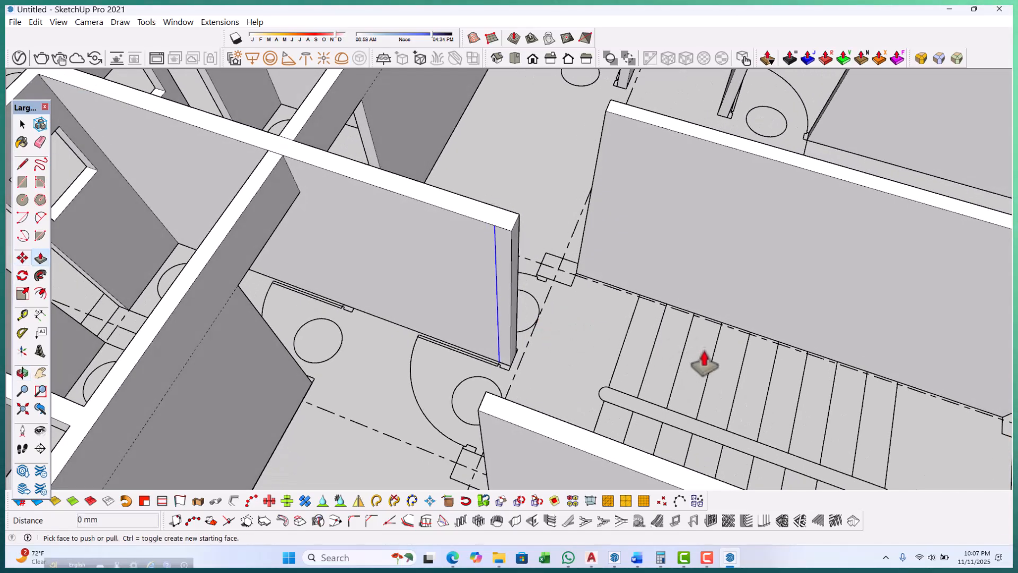
Push/Pull the 125 mm strip at the partition's end 950 mm across the doorway.
{"action": "scroll", "coordinate": [596, 334], "scroll_direction": "down", "scroll_amount": 3}
{"action": "scroll", "coordinate": [597, 345], "scroll_direction": "up", "scroll_amount": 5}
{"action": "key", "text": "p"}
{"action": "scroll", "coordinate": [540, 312], "scroll_direction": "down", "scroll_amount": 2}
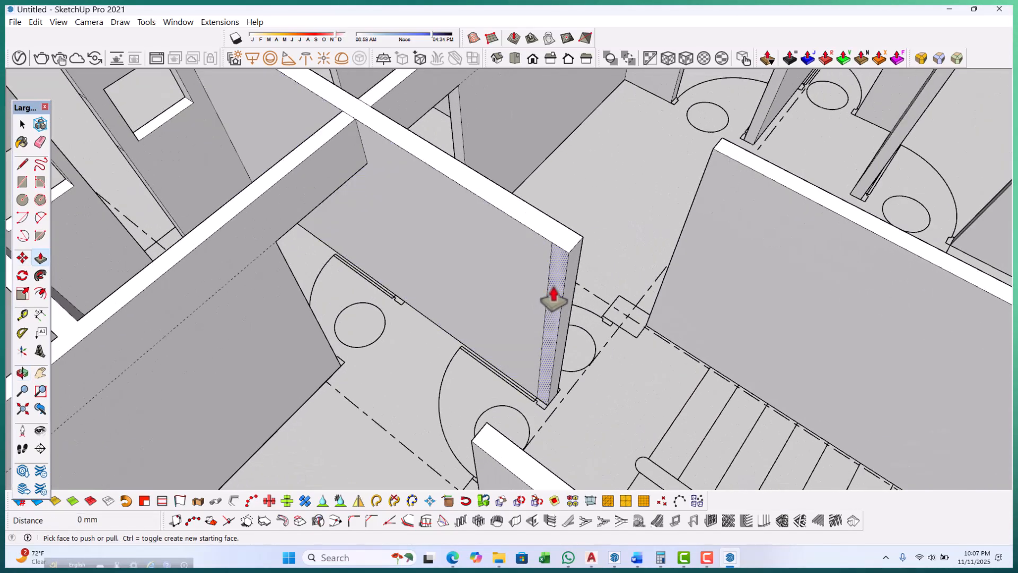
{"action": "left_click", "coordinate": [545, 296]}
{"action": "scroll", "coordinate": [504, 329], "scroll_direction": "down", "scroll_amount": 3}
{"action": "middle_click_drag", "start_coordinate": [469, 419], "coordinate": [622, 419]}
{"action": "scroll", "coordinate": [578, 402], "scroll_direction": "up", "scroll_amount": 2}
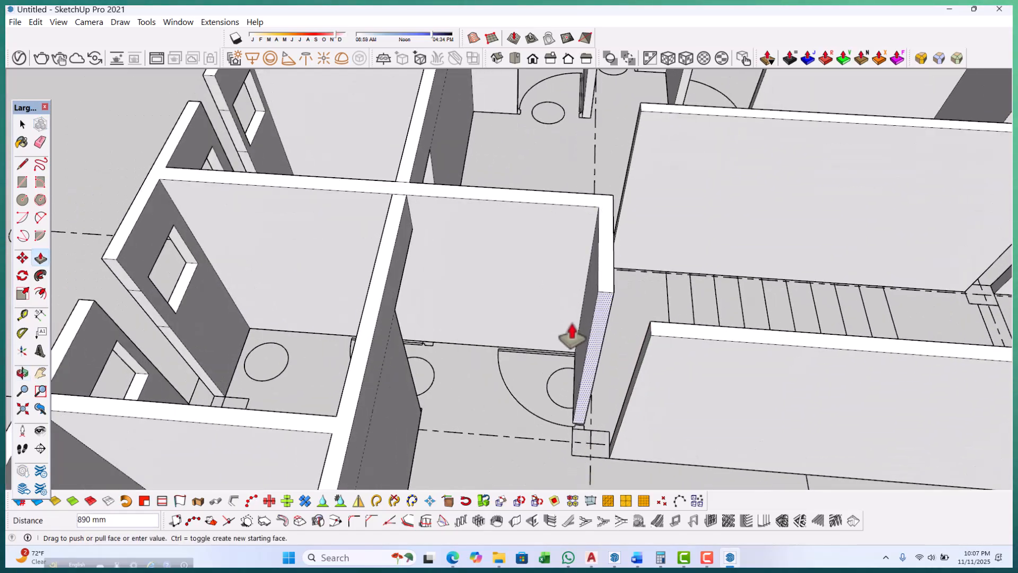
{"action": "scroll", "coordinate": [605, 409], "scroll_direction": "up", "scroll_amount": 2}
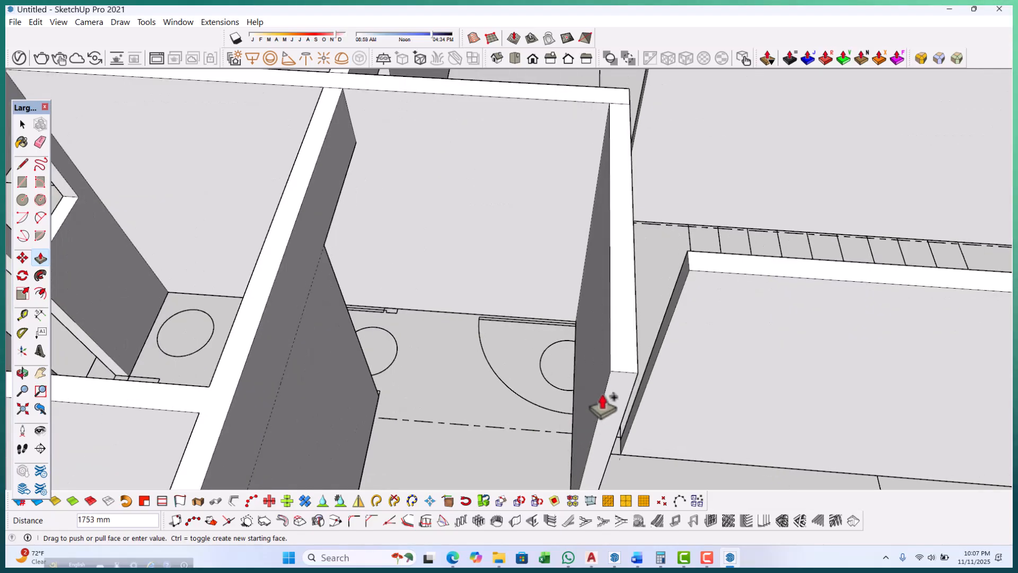
{"action": "scroll", "coordinate": [586, 424], "scroll_direction": "up", "scroll_amount": 4}
{"action": "middle_click_drag", "start_coordinate": [586, 424], "coordinate": [493, 352]}
{"action": "scroll", "coordinate": [493, 352], "scroll_direction": "down", "scroll_amount": 3}
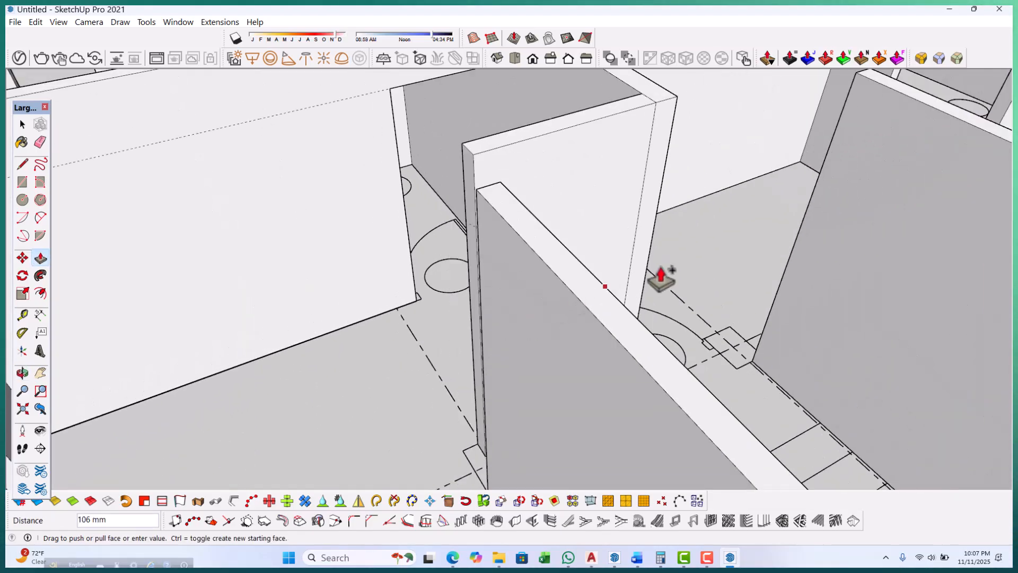
{"action": "middle_click_drag", "start_coordinate": [661, 277], "coordinate": [478, 324]}
{"action": "scroll", "coordinate": [461, 414], "scroll_direction": "up", "scroll_amount": 3}
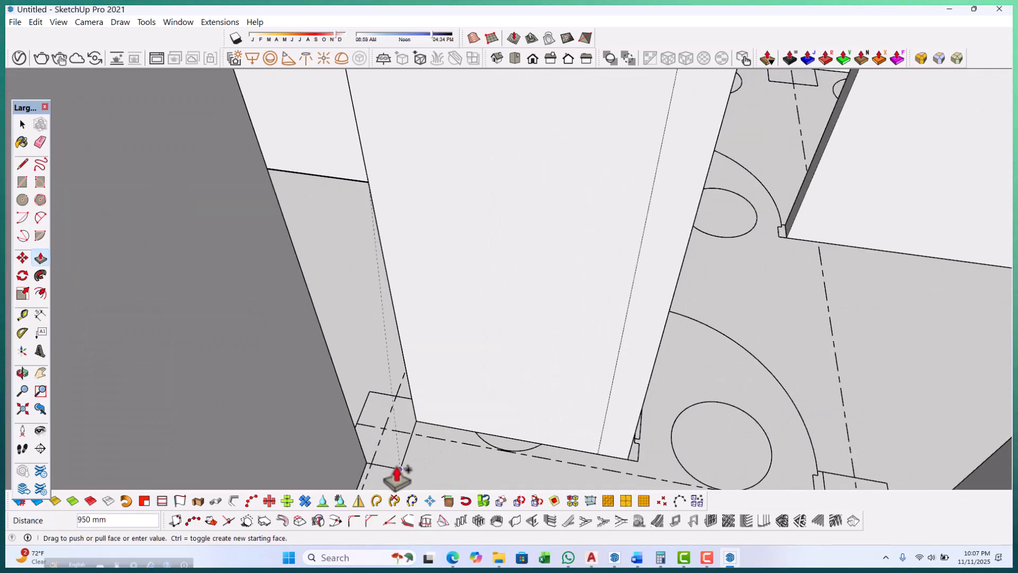
{"action": "left_click", "coordinate": [509, 419]}
{"action": "scroll", "coordinate": [510, 419], "scroll_direction": "down", "scroll_amount": 3}
{"action": "middle_click_drag", "start_coordinate": [520, 484], "coordinate": [455, 209]}
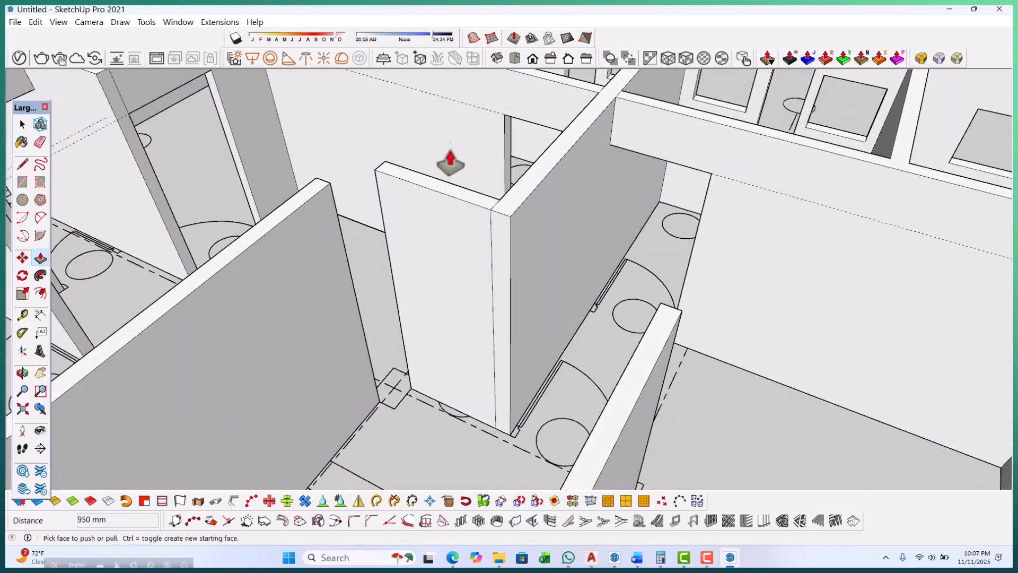
Push/Pull the new wall piece so that only a lintel flush with the wall top spans the doorway.
{"action": "scroll", "coordinate": [436, 186], "scroll_direction": "up", "scroll_amount": 3}
{"action": "scroll", "coordinate": [444, 222], "scroll_direction": "down", "scroll_amount": 4}
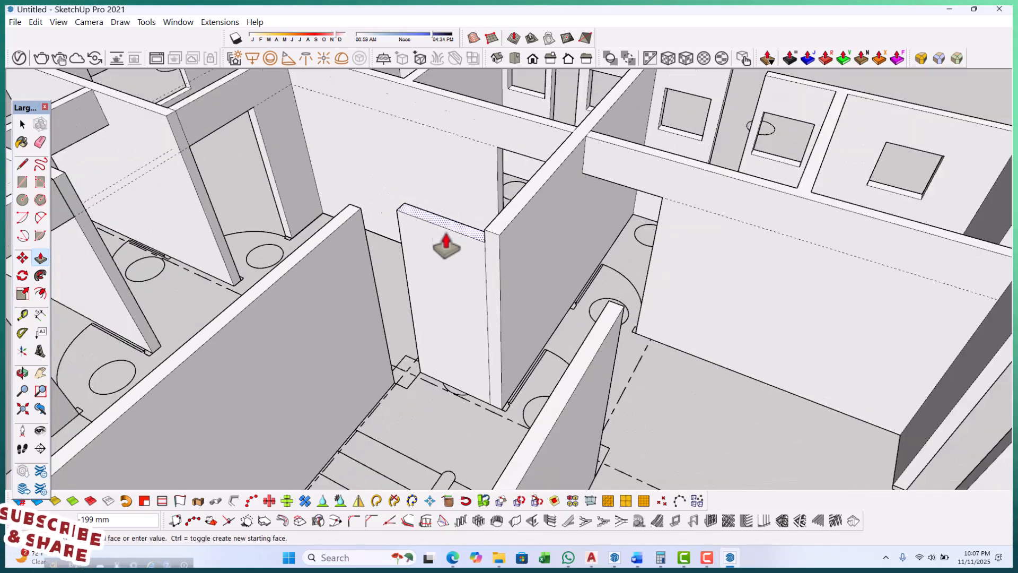
{"action": "scroll", "coordinate": [461, 265], "scroll_direction": "up", "scroll_amount": 4}
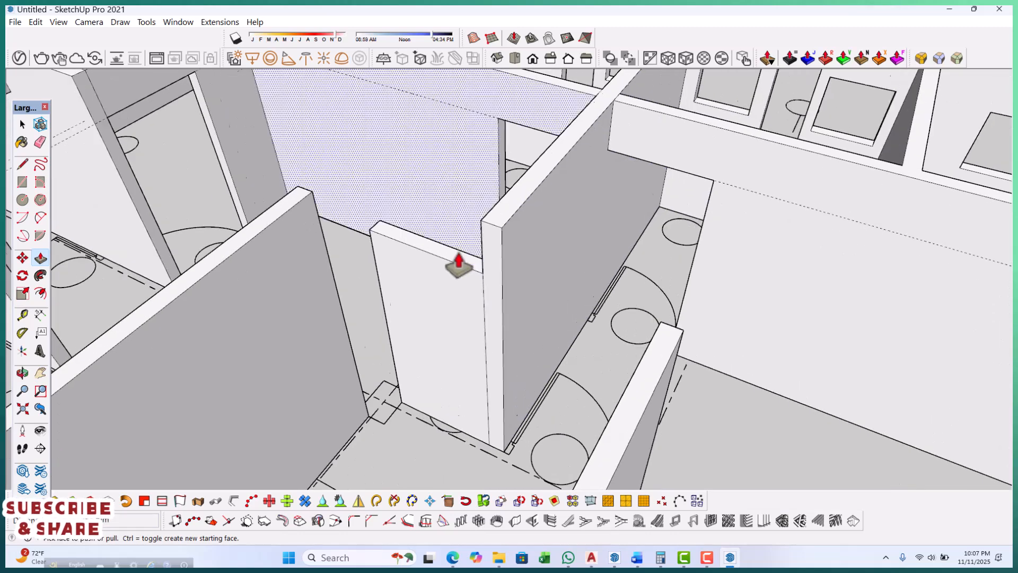
{"action": "left_click_drag", "start_coordinate": [447, 253], "coordinate": [491, 227]}
{"action": "left_click_drag", "start_coordinate": [448, 291], "coordinate": [473, 216]}
{"action": "middle_click_drag", "start_coordinate": [472, 216], "coordinate": [659, 330]}
{"action": "scroll", "coordinate": [567, 207], "scroll_direction": "up", "scroll_amount": 3}
{"action": "key", "text": "space"}
{"action": "middle_click_drag", "start_coordinate": [573, 208], "coordinate": [560, 266]}
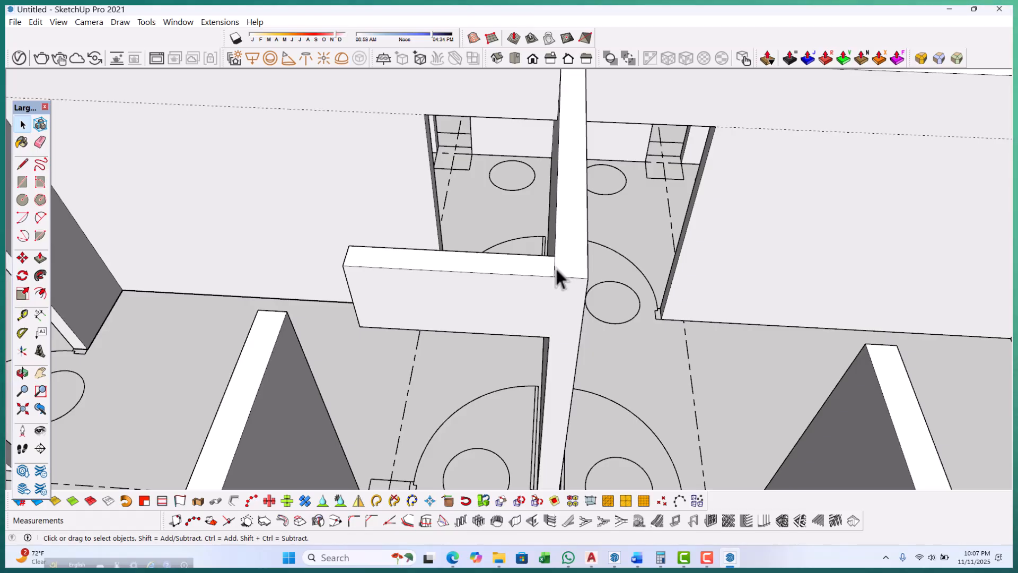
Copy the vertical end edge of the next partition 125 mm inward along its face to outline a wall-thickness strip.
{"action": "scroll", "coordinate": [605, 258], "scroll_direction": "down", "scroll_amount": 5}
{"action": "middle_click_drag", "start_coordinate": [493, 329], "coordinate": [589, 290]}
{"action": "scroll", "coordinate": [457, 347], "scroll_direction": "up", "scroll_amount": 2}
{"action": "middle_click_drag", "start_coordinate": [456, 346], "coordinate": [677, 279]}
{"action": "scroll", "coordinate": [580, 247], "scroll_direction": "up", "scroll_amount": 4}
{"action": "scroll", "coordinate": [583, 242], "scroll_direction": "down", "scroll_amount": 4}
{"action": "middle_click_drag", "start_coordinate": [602, 291], "coordinate": [454, 237]}
{"action": "scroll", "coordinate": [455, 237], "scroll_direction": "up", "scroll_amount": 1}
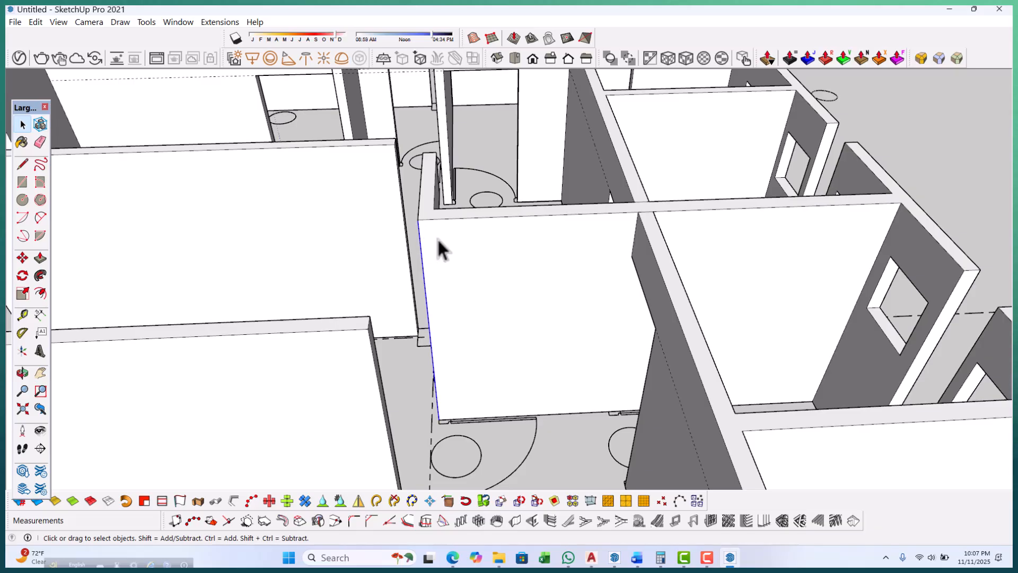
{"action": "scroll", "coordinate": [432, 234], "scroll_direction": "up", "scroll_amount": 3}
{"action": "key", "text": "m"}
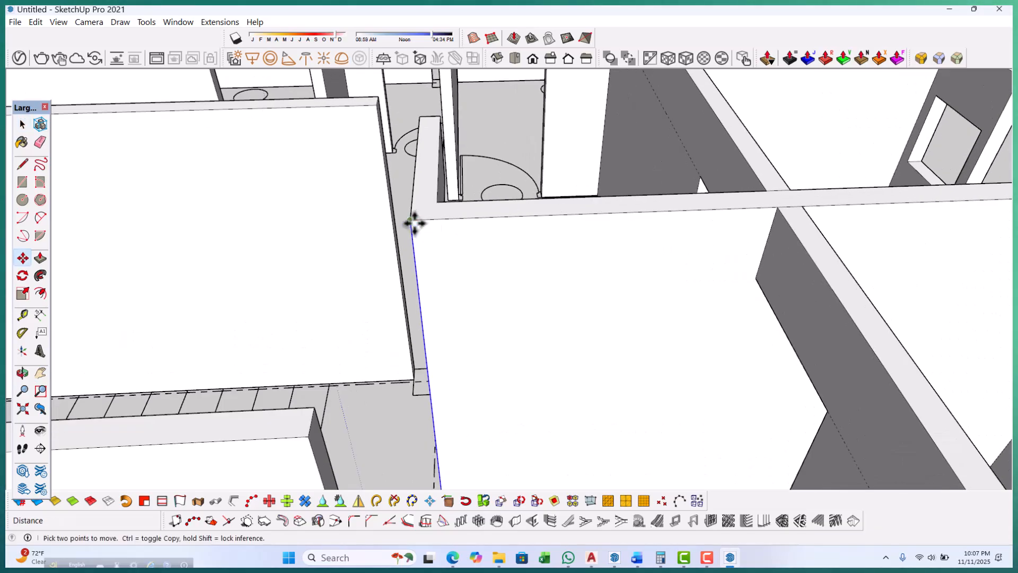
{"action": "left_click", "coordinate": [412, 222]}
{"action": "key", "text": "ctrl"}
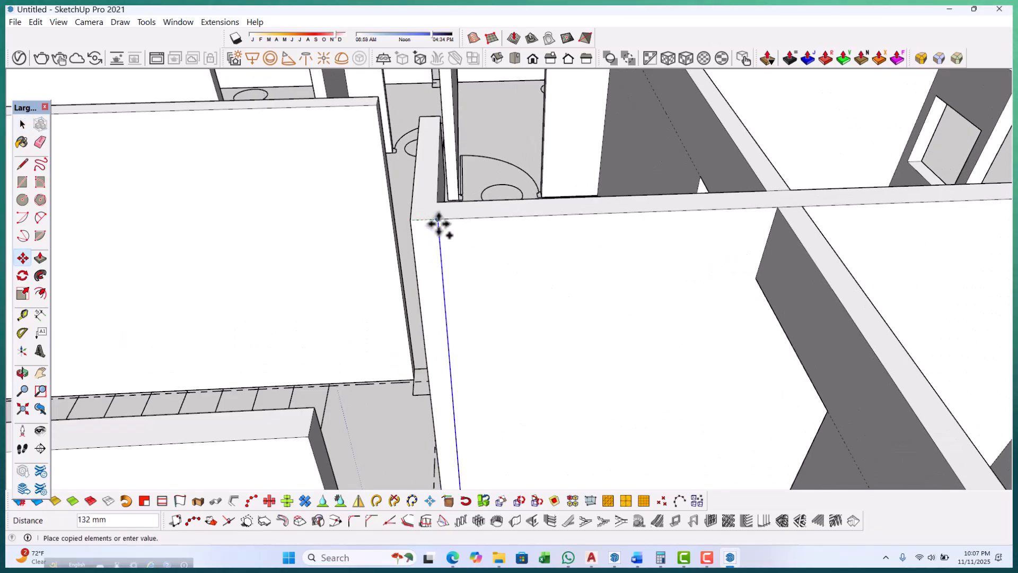
{"action": "scroll", "coordinate": [441, 217], "scroll_direction": "up", "scroll_amount": 1}
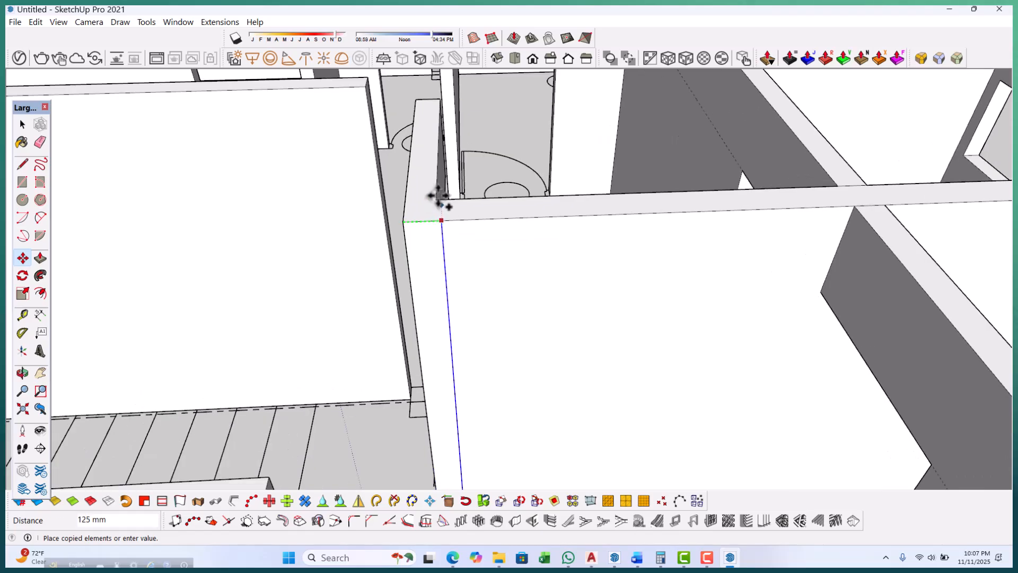
{"action": "scroll", "coordinate": [451, 195], "scroll_direction": "down", "scroll_amount": 5}
{"action": "middle_click_drag", "start_coordinate": [440, 319], "coordinate": [494, 340]}
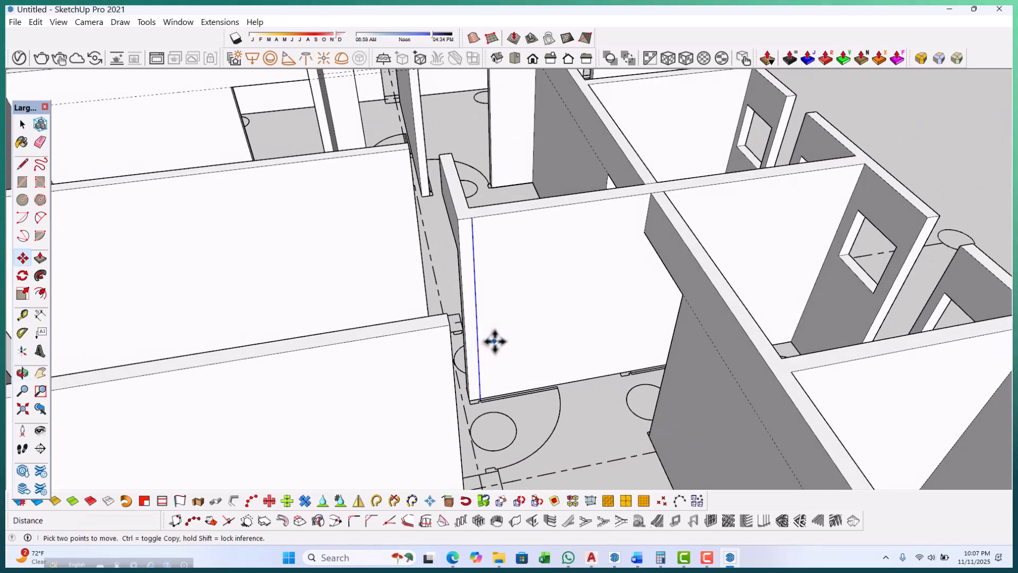
Copy the top edge of the 125 mm strip down to the level of the adjoining lintel's underside.
{"action": "scroll", "coordinate": [446, 264], "scroll_direction": "up", "scroll_amount": 2}
{"action": "scroll", "coordinate": [525, 246], "scroll_direction": "up", "scroll_amount": 2}
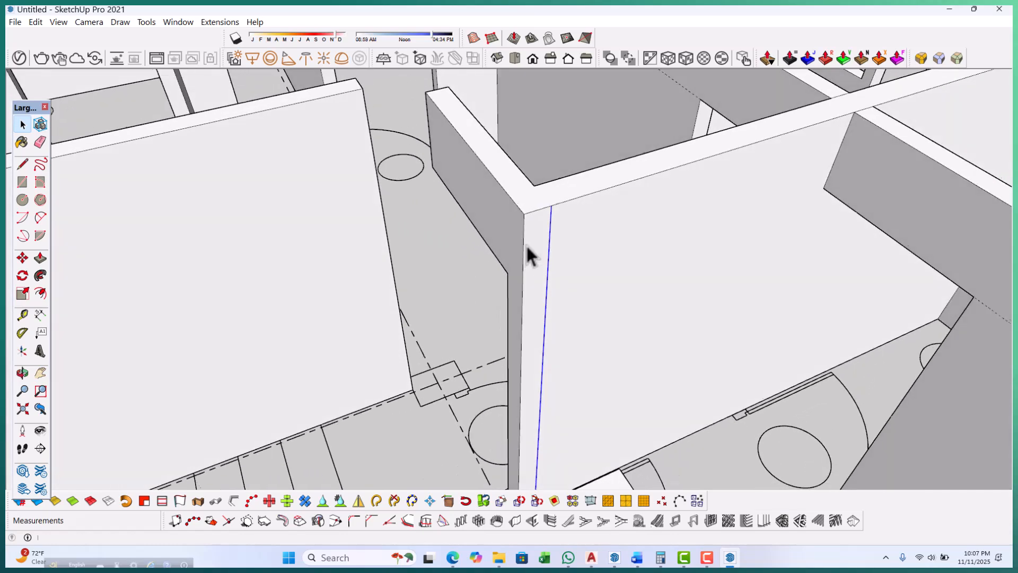
{"action": "key", "text": "m"}
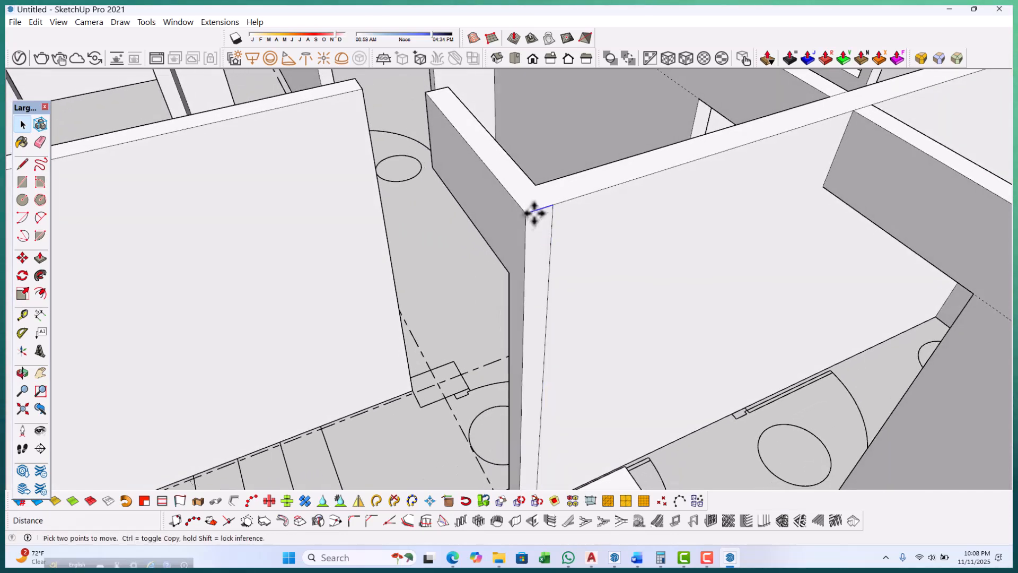
{"action": "scroll", "coordinate": [534, 211], "scroll_direction": "up", "scroll_amount": 1}
{"action": "left_click", "coordinate": [526, 214]}
{"action": "key", "text": "ctrl"}
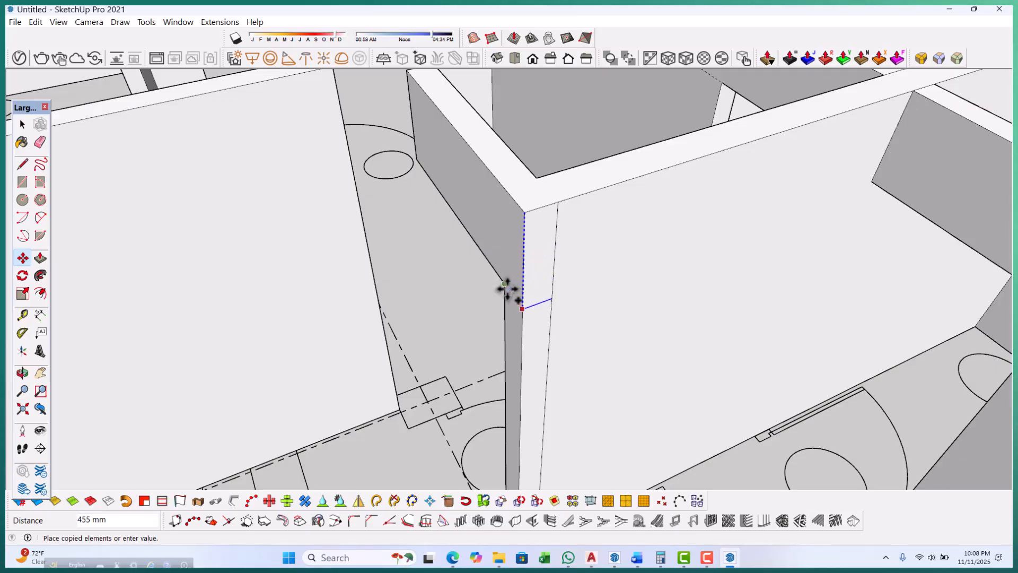
{"action": "scroll", "coordinate": [493, 277], "scroll_direction": "down", "scroll_amount": 3}
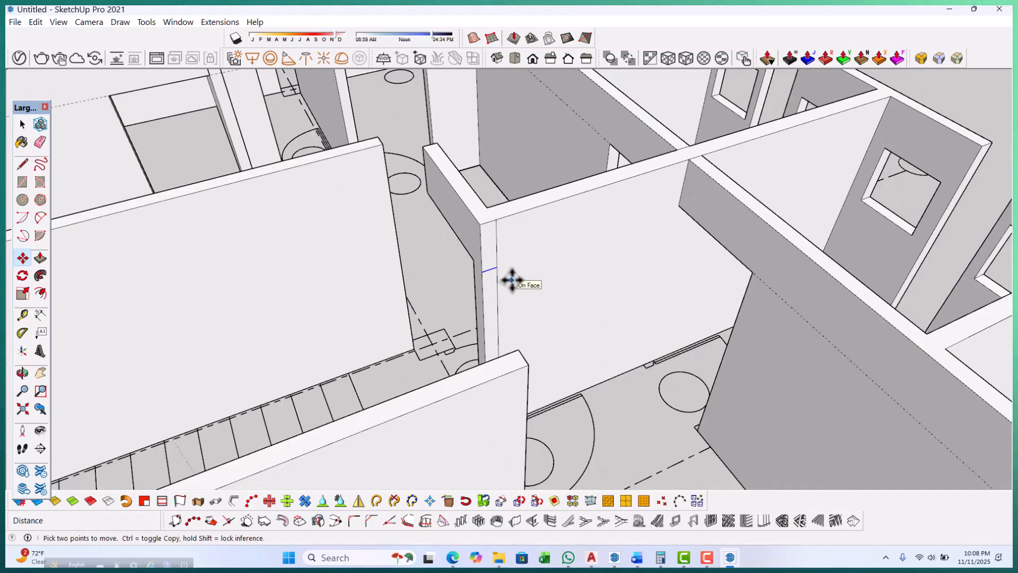
Push/Pull the upper section of the strip across the doorway to form a lintel.
{"action": "key", "text": "p"}
{"action": "scroll", "coordinate": [511, 280], "scroll_direction": "up", "scroll_amount": 1}
{"action": "left_click", "coordinate": [486, 254]}
{"action": "left_click", "coordinate": [614, 359]}
{"action": "scroll", "coordinate": [402, 345], "scroll_direction": "up", "scroll_amount": 3}
{"action": "scroll", "coordinate": [377, 260], "scroll_direction": "up", "scroll_amount": 2}
{"action": "key", "text": "space"}
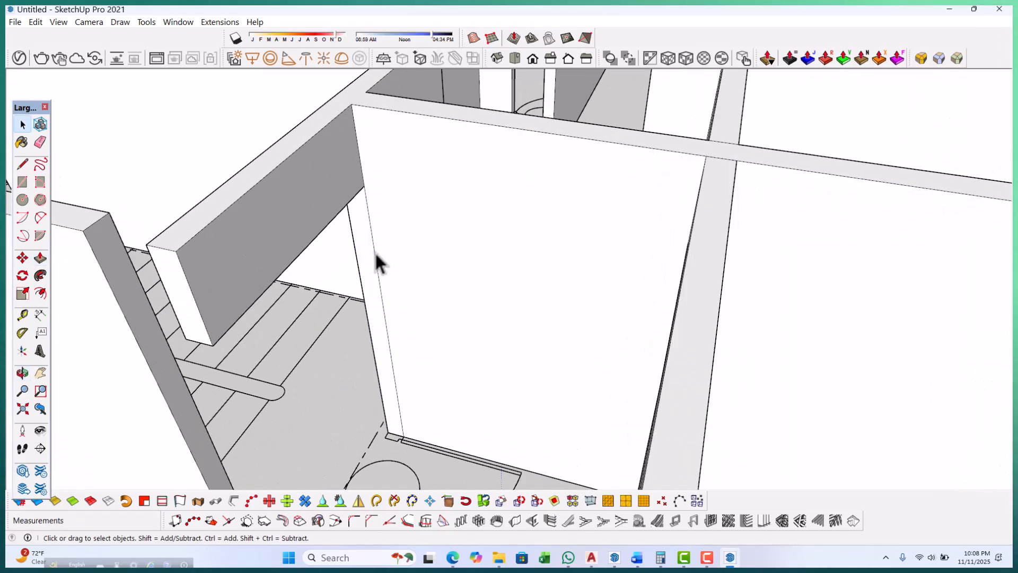
Examine the rooms around the remaining wall ends for doorways still without lintels.
{"action": "scroll", "coordinate": [375, 261], "scroll_direction": "down", "scroll_amount": 3}
{"action": "middle_click_drag", "start_coordinate": [404, 256], "coordinate": [30, 406]}
{"action": "scroll", "coordinate": [642, 228], "scroll_direction": "down", "scroll_amount": 4}
{"action": "scroll", "coordinate": [461, 173], "scroll_direction": "up", "scroll_amount": 4}
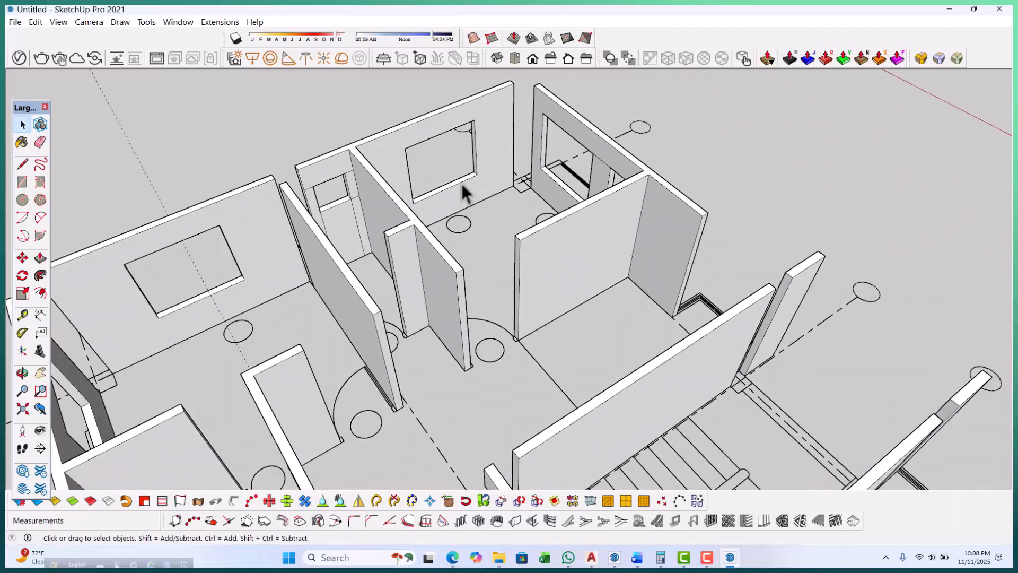
{"action": "scroll", "coordinate": [505, 342], "scroll_direction": "up", "scroll_amount": 2}
{"action": "middle_click_drag", "start_coordinate": [505, 342], "coordinate": [314, 352]}
{"action": "scroll", "coordinate": [414, 347], "scroll_direction": "down", "scroll_amount": 3}
{"action": "middle_click_drag", "start_coordinate": [486, 364], "coordinate": [419, 305]}
{"action": "scroll", "coordinate": [423, 294], "scroll_direction": "up", "scroll_amount": 3}
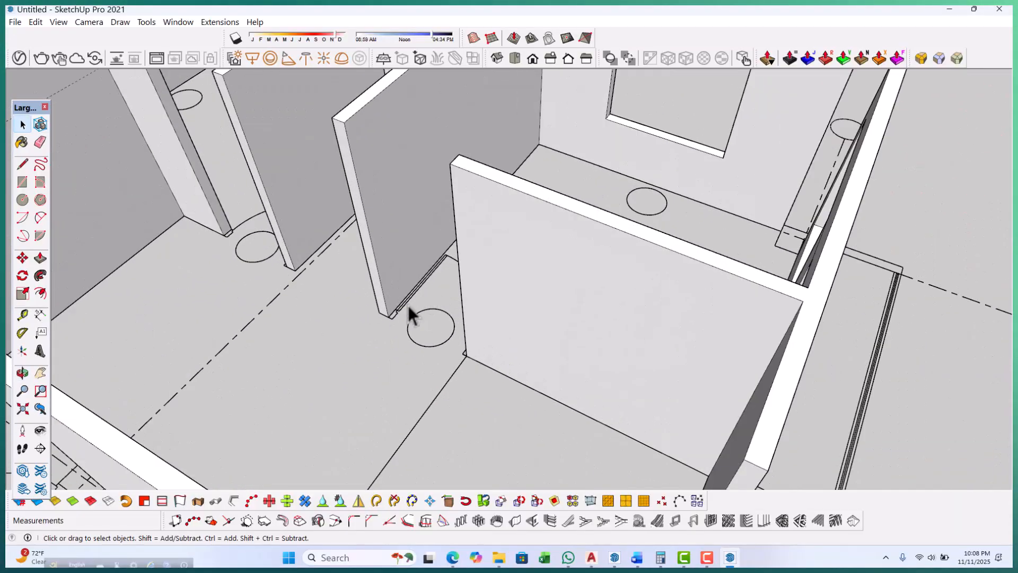
{"action": "scroll", "coordinate": [398, 333], "scroll_direction": "up", "scroll_amount": 2}
Place a horizontal Tape Measure guide at lintel height on the partition, measured up from its floor edge.
{"action": "scroll", "coordinate": [443, 375], "scroll_direction": "down", "scroll_amount": 3}
{"action": "middle_click_drag", "start_coordinate": [466, 403], "coordinate": [513, 402]}
{"action": "key", "text": "t"}
{"action": "scroll", "coordinate": [566, 367], "scroll_direction": "up", "scroll_amount": 2}
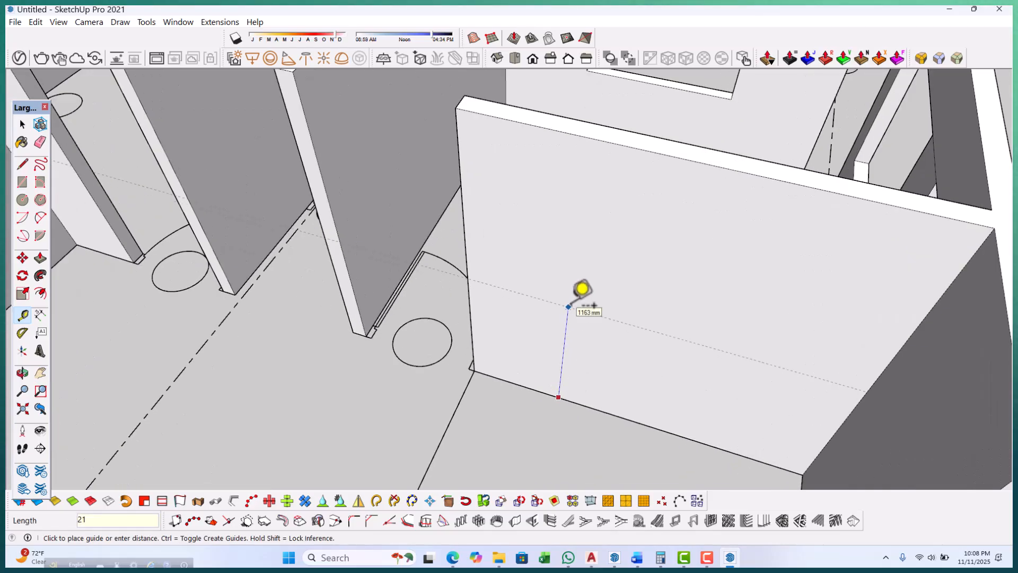
{"action": "scroll", "coordinate": [583, 295], "scroll_direction": "down", "scroll_amount": 3}
{"action": "middle_click_drag", "start_coordinate": [586, 295], "coordinate": [557, 329]}
{"action": "scroll", "coordinate": [622, 283], "scroll_direction": "up", "scroll_amount": 2}
{"action": "key", "text": "space"}
{"action": "key", "text": "t"}
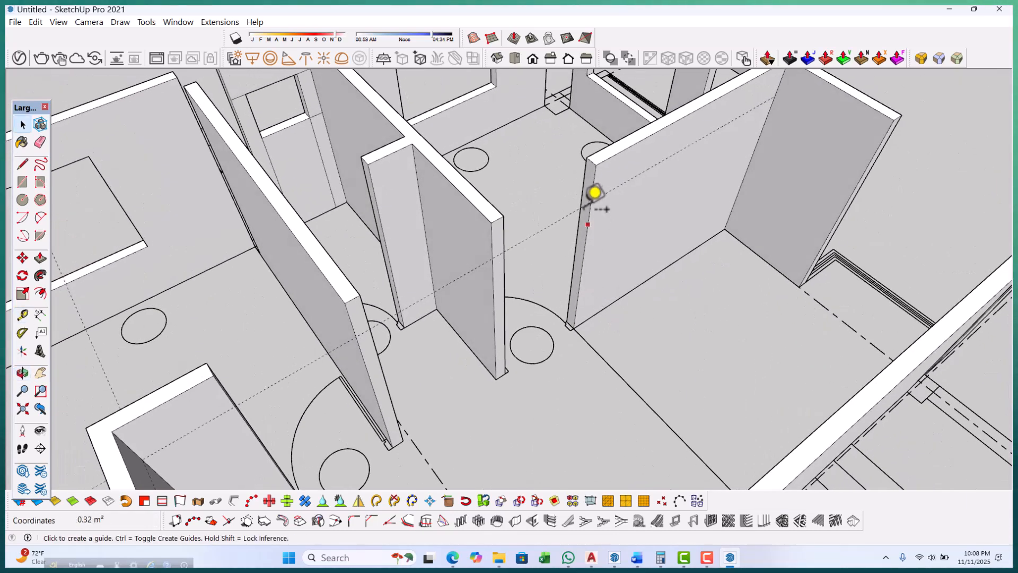
Draw a rectangle on the partition's end face above the guide and Push/Pull it across the doorway to the facing wall.
{"action": "key", "text": "r"}
{"action": "scroll", "coordinate": [593, 201], "scroll_direction": "up", "scroll_amount": 2}
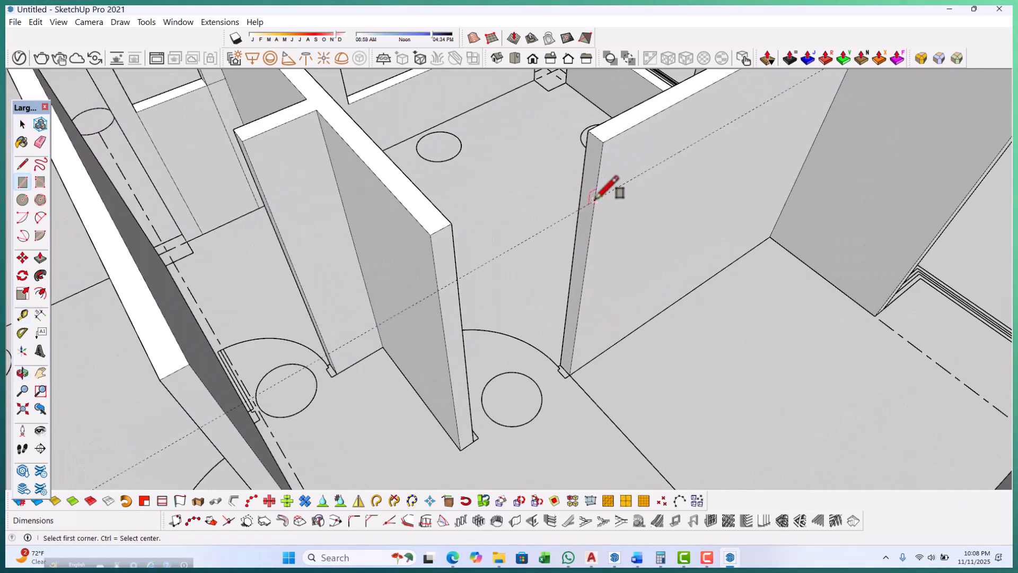
{"action": "scroll", "coordinate": [588, 157], "scroll_direction": "up", "scroll_amount": 2}
{"action": "key", "text": "p"}
{"action": "left_click", "coordinate": [591, 167]}
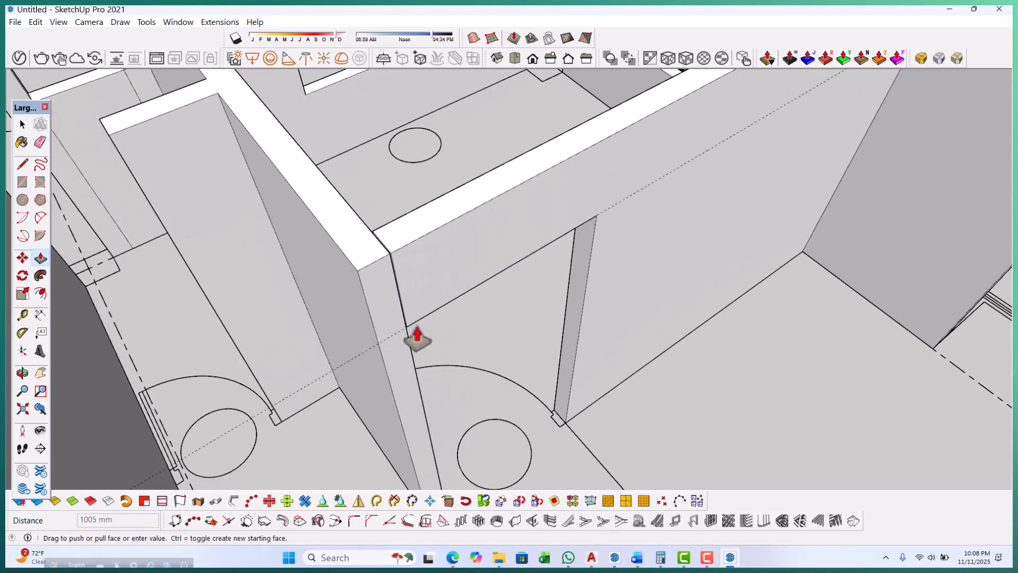
Copy the top edge of the short return wall's end face down to the level of the new lintel's underside.
{"action": "scroll", "coordinate": [387, 264], "scroll_direction": "down", "scroll_amount": 5}
{"action": "middle_click_drag", "start_coordinate": [541, 235], "coordinate": [507, 294]}
{"action": "scroll", "coordinate": [430, 204], "scroll_direction": "up", "scroll_amount": 8}
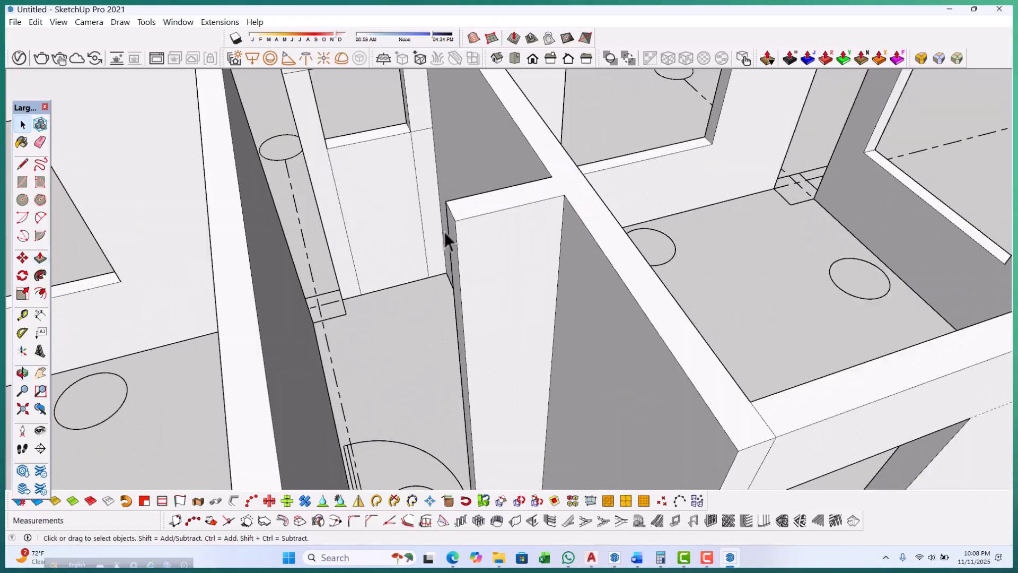
{"action": "middle_click_drag", "start_coordinate": [444, 231], "coordinate": [510, 243]}
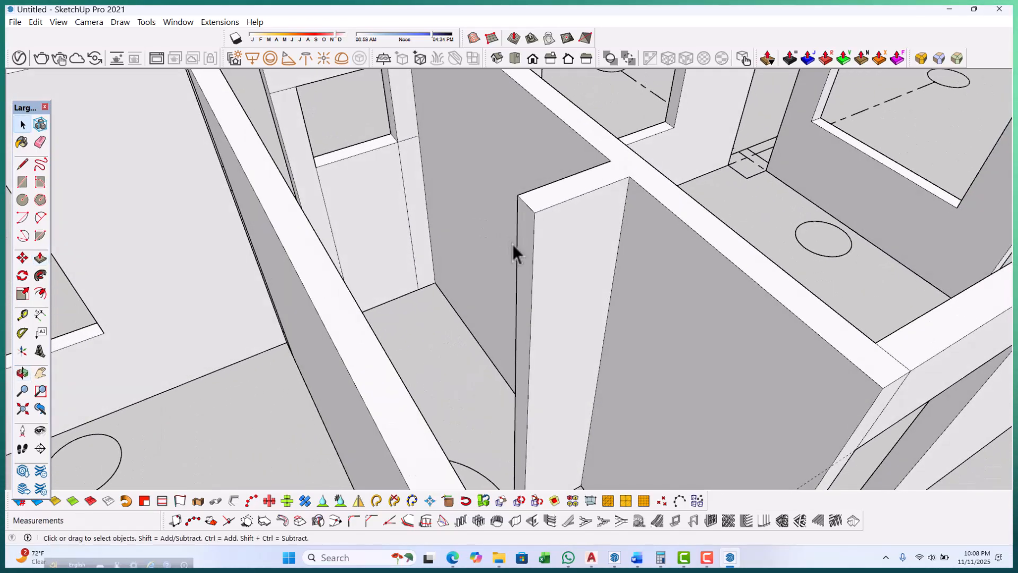
{"action": "scroll", "coordinate": [510, 243], "scroll_direction": "up", "scroll_amount": 2}
{"action": "scroll", "coordinate": [528, 206], "scroll_direction": "down", "scroll_amount": 1}
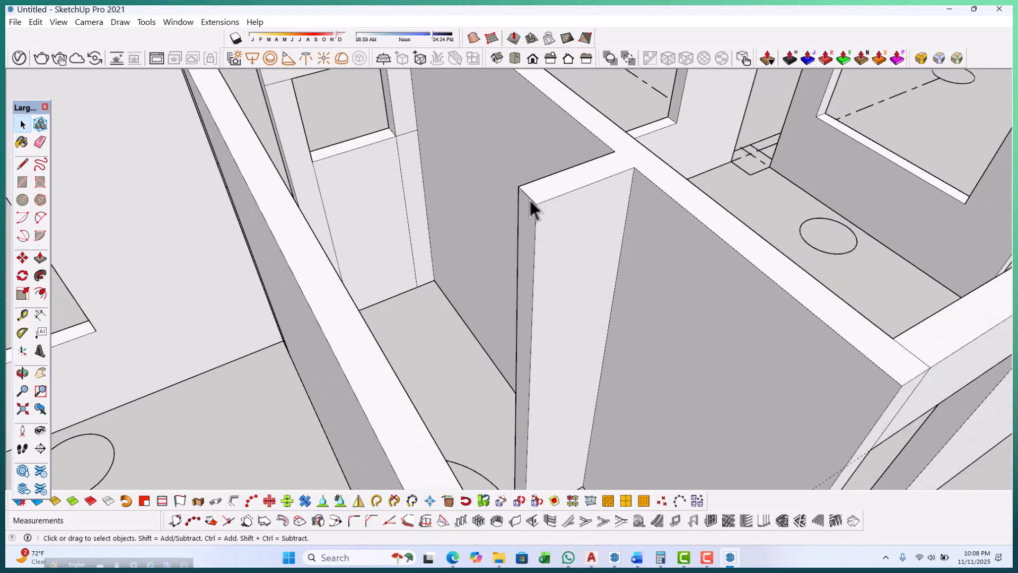
{"action": "scroll", "coordinate": [529, 203], "scroll_direction": "up", "scroll_amount": 2}
{"action": "key", "text": "m"}
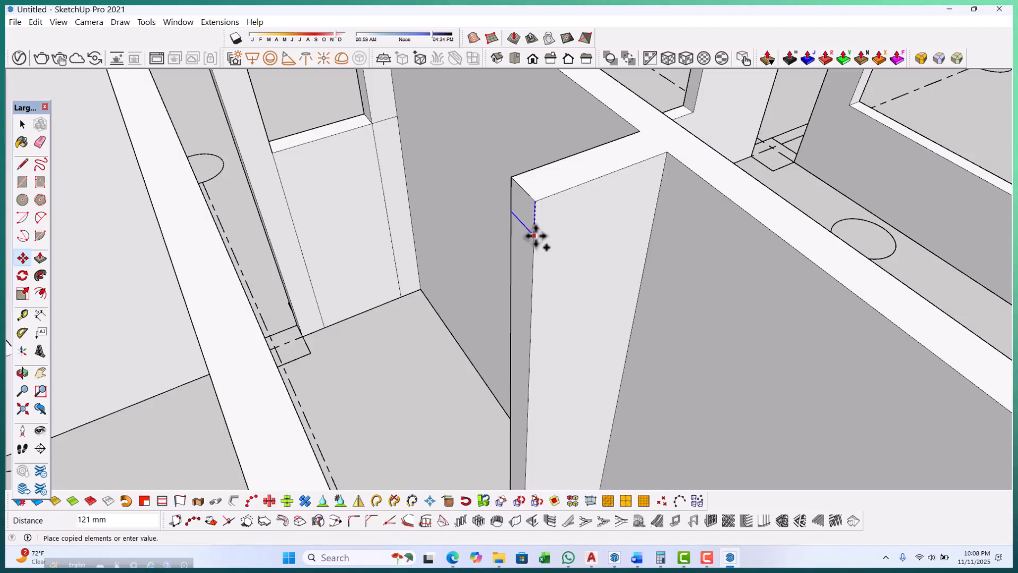
{"action": "scroll", "coordinate": [514, 223], "scroll_direction": "down", "scroll_amount": 5}
{"action": "middle_click_drag", "start_coordinate": [566, 230], "coordinate": [510, 234]}
{"action": "scroll", "coordinate": [591, 304], "scroll_direction": "up", "scroll_amount": 1}
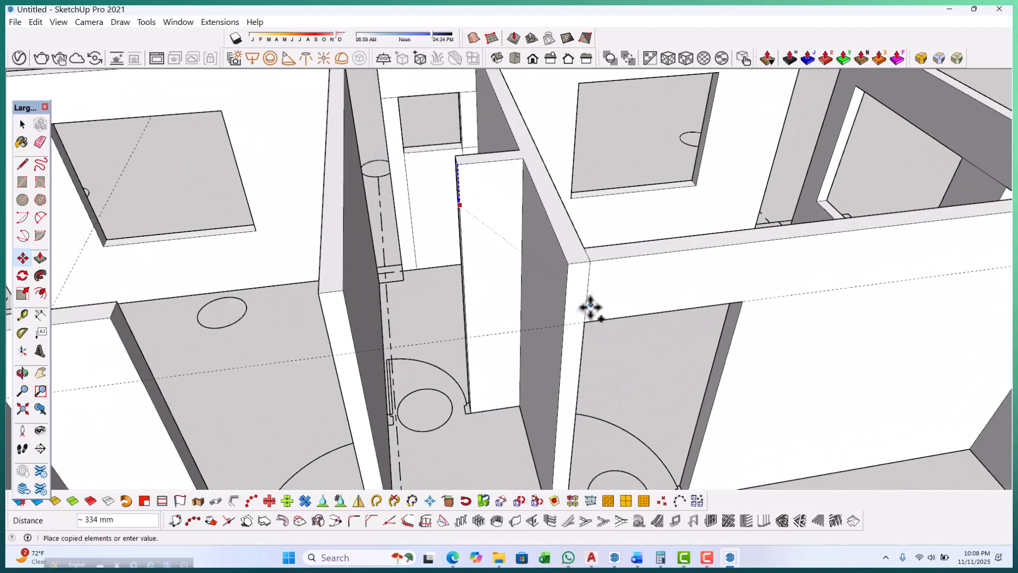
{"action": "scroll", "coordinate": [602, 312], "scroll_direction": "up", "scroll_amount": 3}
{"action": "scroll", "coordinate": [527, 191], "scroll_direction": "up", "scroll_amount": 3}
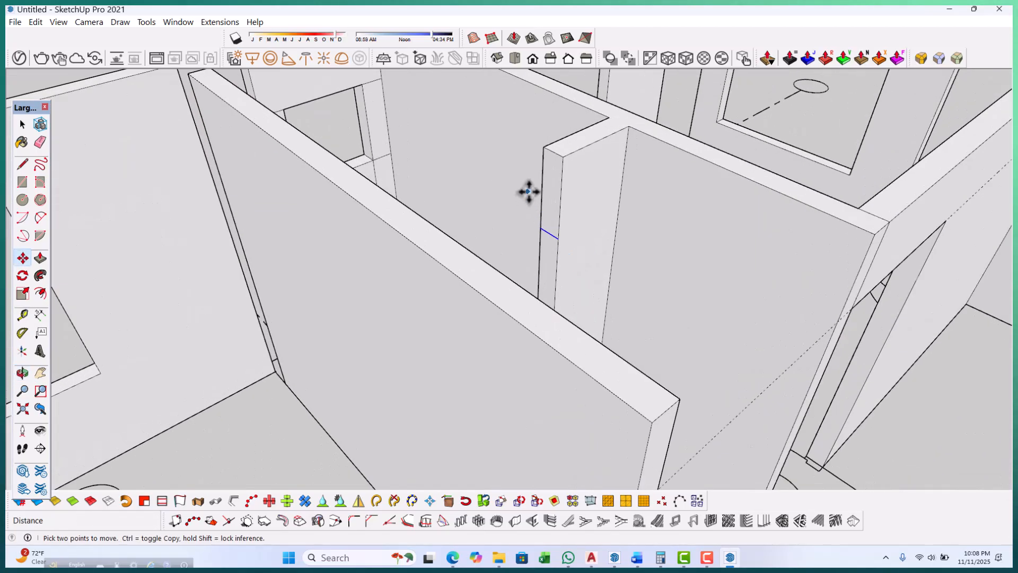
Push/Pull the upper section of the short return wall's end across the doorway to the opposite wall.
{"action": "scroll", "coordinate": [540, 204], "scroll_direction": "up", "scroll_amount": 1}
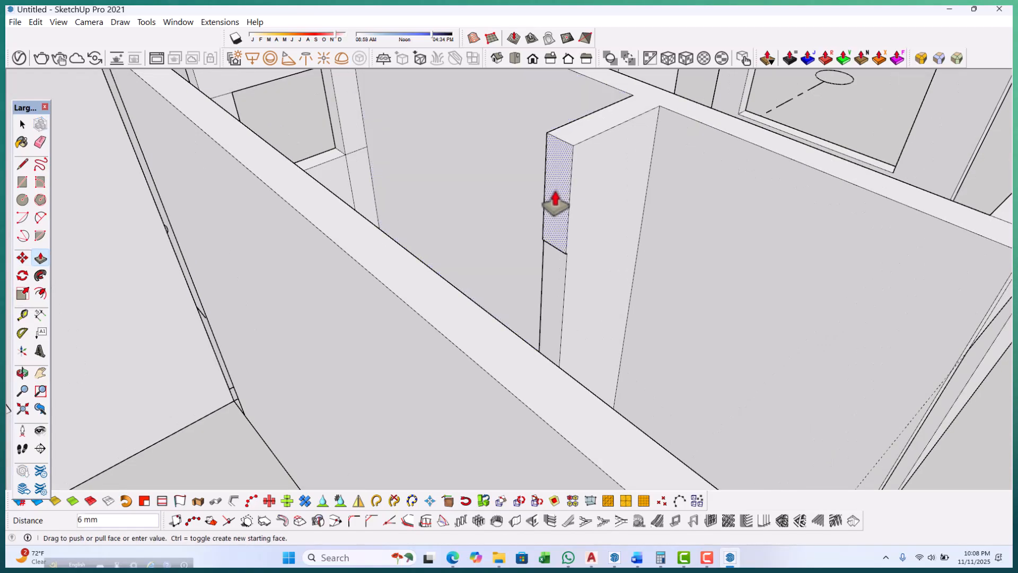
{"action": "scroll", "coordinate": [556, 204], "scroll_direction": "down", "scroll_amount": 3}
{"action": "left_click", "coordinate": [672, 377]}
Draw a 450 by 125 mm rectangle on the next wall end's upper part and Push/Pull it 1000 mm across the doorway.
{"action": "scroll", "coordinate": [542, 303], "scroll_direction": "down", "scroll_amount": 5}
{"action": "middle_click_drag", "start_coordinate": [758, 348], "coordinate": [571, 371]}
{"action": "scroll", "coordinate": [320, 357], "scroll_direction": "up", "scroll_amount": 6}
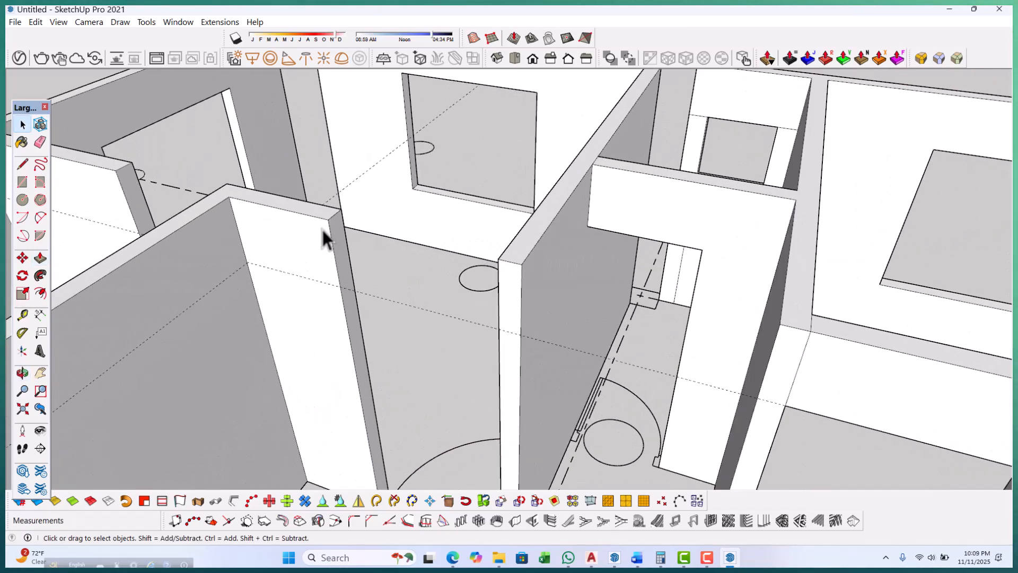
{"action": "key", "text": "r"}
{"action": "scroll", "coordinate": [337, 241], "scroll_direction": "up", "scroll_amount": 2}
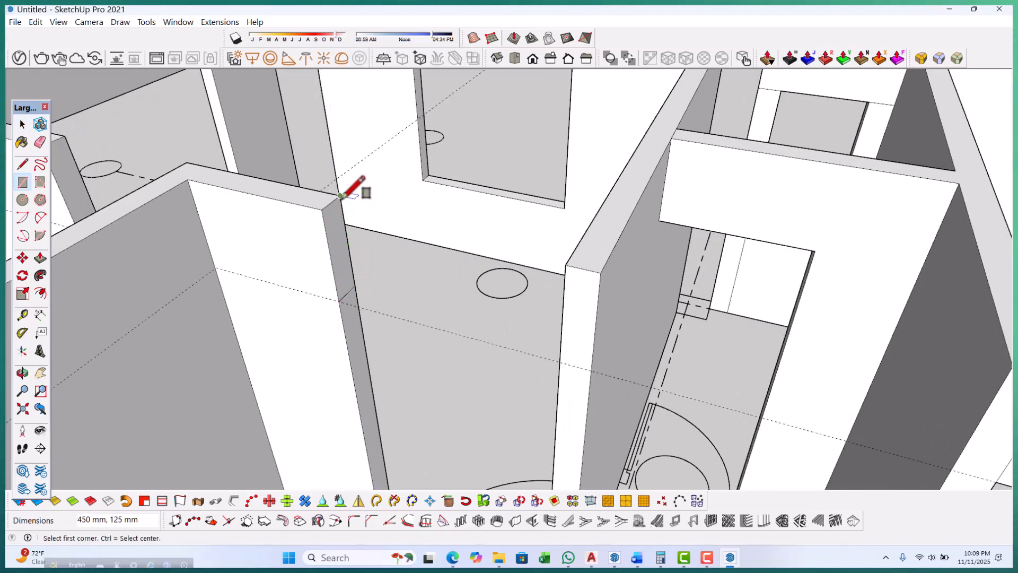
{"action": "left_click_drag", "start_coordinate": [337, 236], "coordinate": [590, 235]}
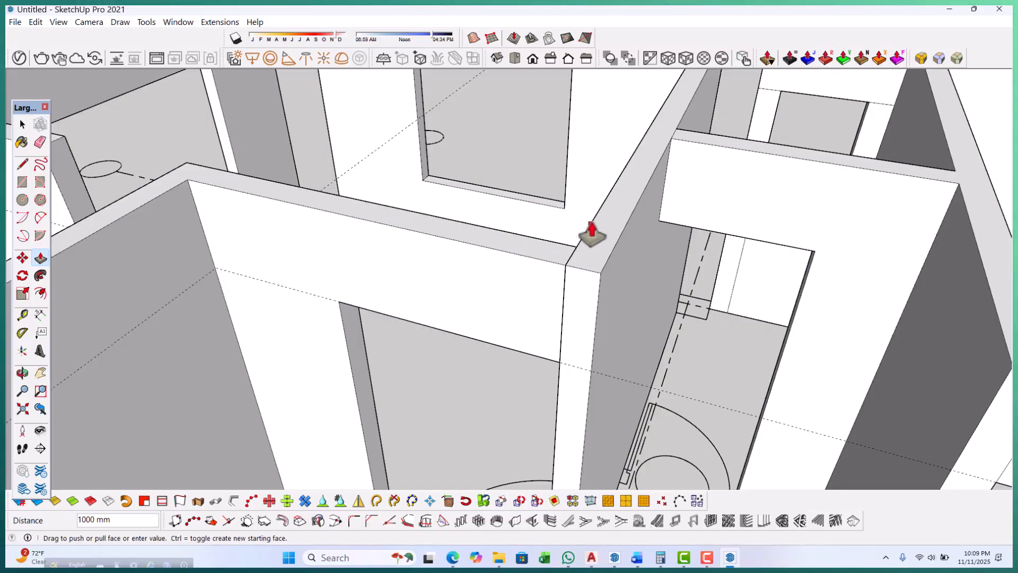
Copy the top edge of the next partition's end face 450 mm down to the guide line.
{"action": "scroll", "coordinate": [594, 228], "scroll_direction": "down", "scroll_amount": 6}
{"action": "middle_click_drag", "start_coordinate": [625, 302], "coordinate": [509, 310]}
{"action": "key", "text": "space"}
{"action": "scroll", "coordinate": [437, 180], "scroll_direction": "up", "scroll_amount": 6}
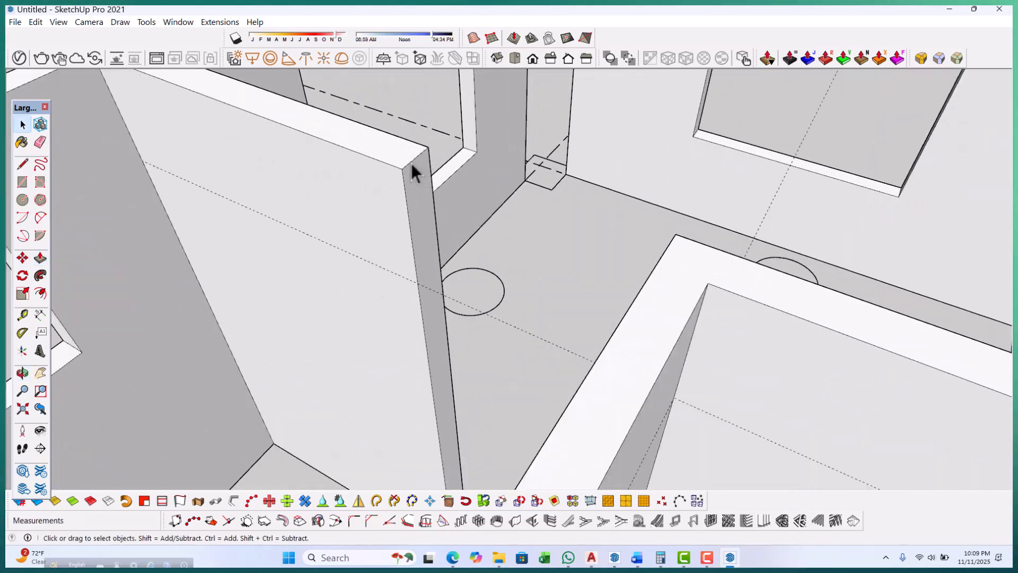
{"action": "key", "text": "m"}
{"action": "scroll", "coordinate": [401, 171], "scroll_direction": "up", "scroll_amount": 1}
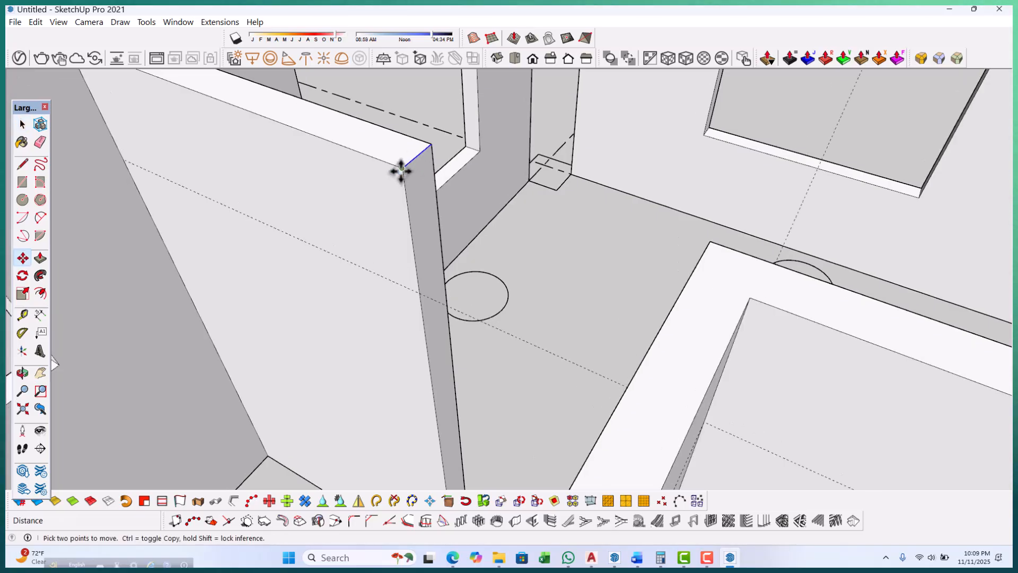
{"action": "key", "text": "ctrl"}
{"action": "left_click", "coordinate": [405, 175]}
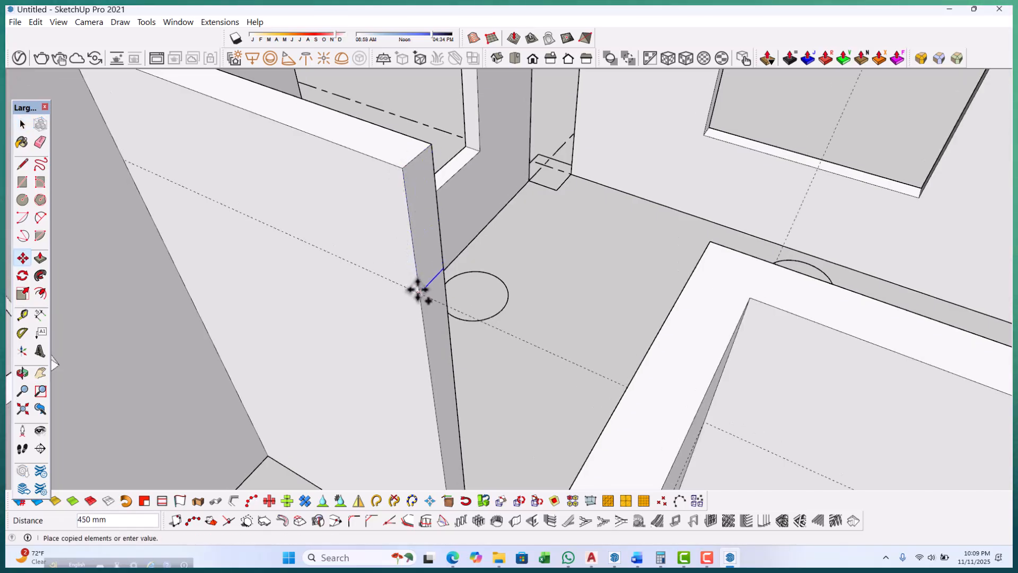
Push/Pull the partition end's upper 450 mm section across the doorway to the crossing wall.
{"action": "left_click_drag", "start_coordinate": [433, 271], "coordinate": [739, 429]}
{"action": "key", "text": "space"}
{"action": "scroll", "coordinate": [517, 254], "scroll_direction": "down", "scroll_amount": 3}
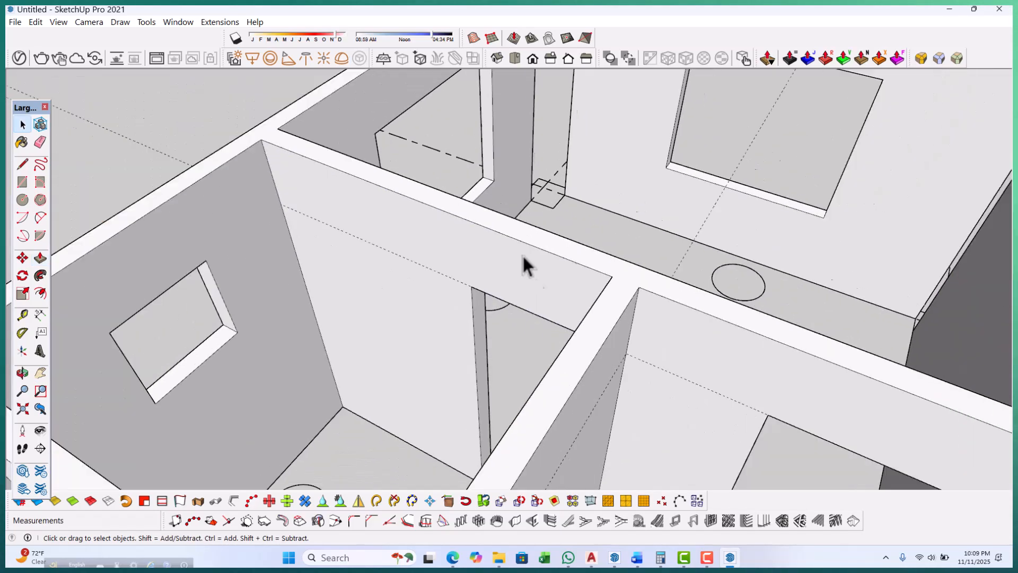
Switch to the other open SketchUp model and examine the finished building's balcony railing, cornices and columns.
{"action": "left_click", "coordinate": [615, 559]}
{"action": "middle_click_drag", "start_coordinate": [655, 236], "coordinate": [284, 222]}
{"action": "scroll", "coordinate": [495, 332], "scroll_direction": "up", "scroll_amount": 8}
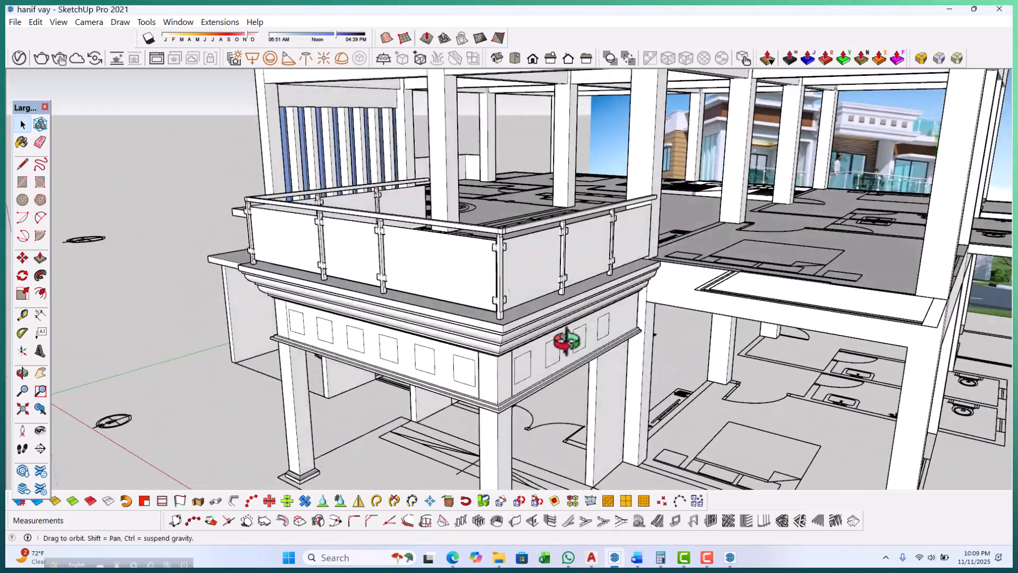
{"action": "middle_click_drag", "start_coordinate": [566, 341], "coordinate": [580, 395]}
{"action": "scroll", "coordinate": [579, 395], "scroll_direction": "down", "scroll_amount": 5}
{"action": "scroll", "coordinate": [587, 118], "scroll_direction": "up", "scroll_amount": 5}
{"action": "middle_click_drag", "start_coordinate": [593, 118], "coordinate": [538, 268]}
{"action": "scroll", "coordinate": [572, 227], "scroll_direction": "up", "scroll_amount": 8}
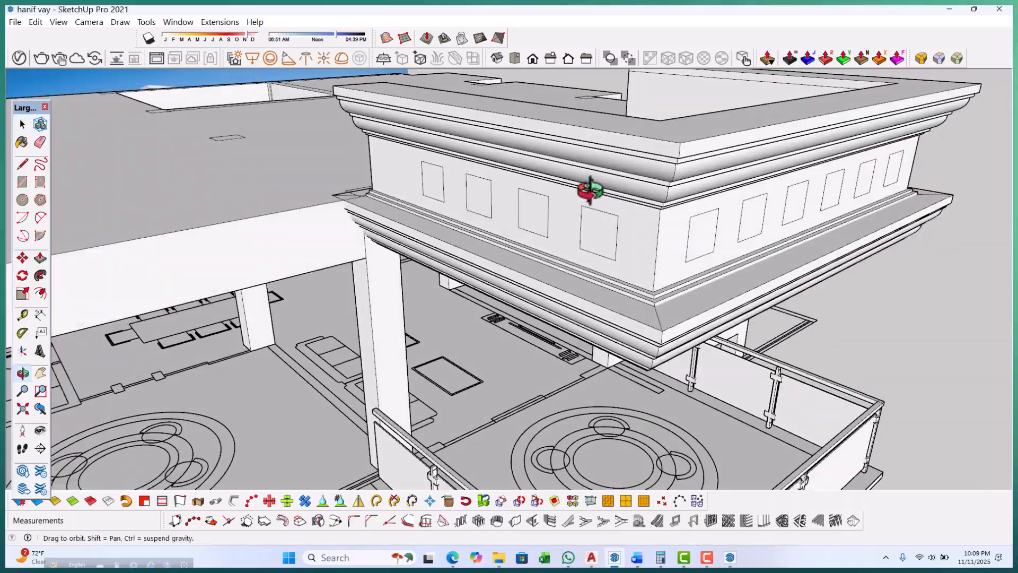
{"action": "middle_click_drag", "start_coordinate": [590, 190], "coordinate": [491, 182]}
{"action": "scroll", "coordinate": [498, 194], "scroll_direction": "down", "scroll_amount": 5}
{"action": "middle_click_drag", "start_coordinate": [551, 340], "coordinate": [531, 286]}
{"action": "scroll", "coordinate": [541, 359], "scroll_direction": "up", "scroll_amount": 6}
{"action": "middle_click_drag", "start_coordinate": [525, 370], "coordinate": [559, 388]}
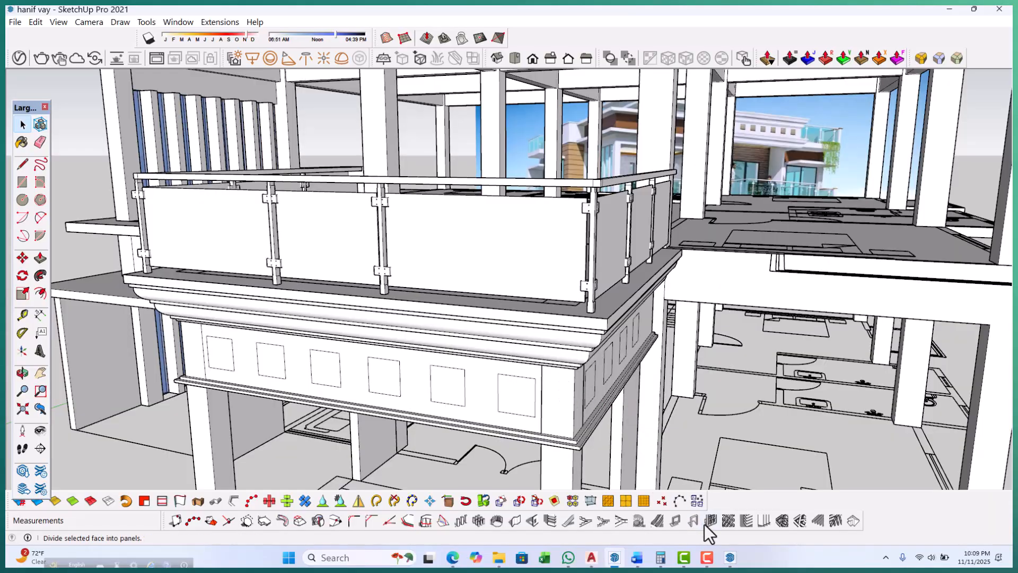
{"action": "scroll", "coordinate": [555, 375], "scroll_direction": "down", "scroll_amount": 6}
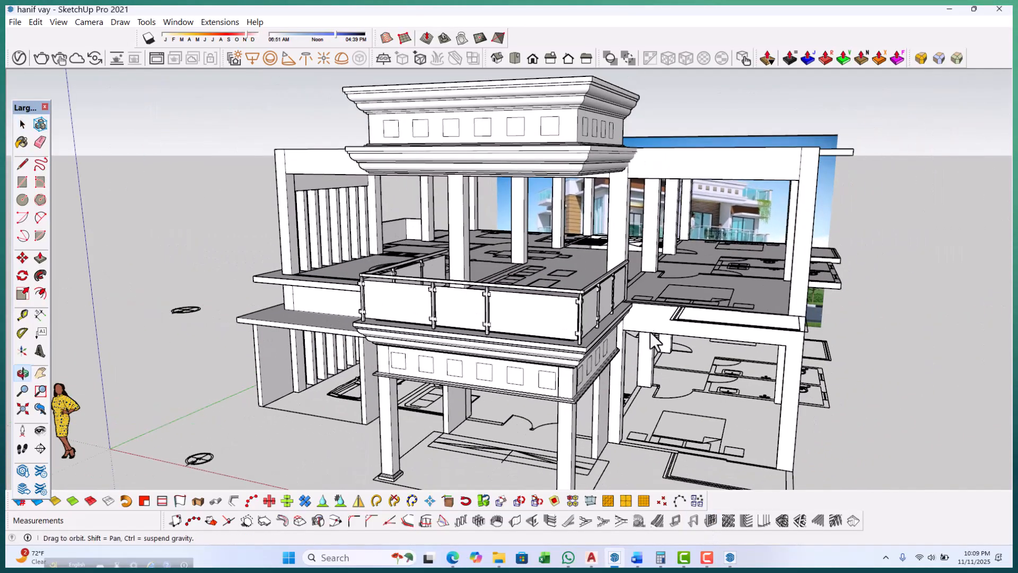
{"action": "middle_click_drag", "start_coordinate": [651, 329], "coordinate": [660, 340]}
Switch back to the untitled wall model and examine the rooms with the new lintels.
{"action": "left_click", "coordinate": [730, 557]}
{"action": "scroll", "coordinate": [543, 352], "scroll_direction": "down", "scroll_amount": 3}
{"action": "scroll", "coordinate": [542, 344], "scroll_direction": "down", "scroll_amount": 3}
{"action": "middle_click_drag", "start_coordinate": [502, 299], "coordinate": [556, 351]}
{"action": "scroll", "coordinate": [557, 351], "scroll_direction": "up", "scroll_amount": 4}
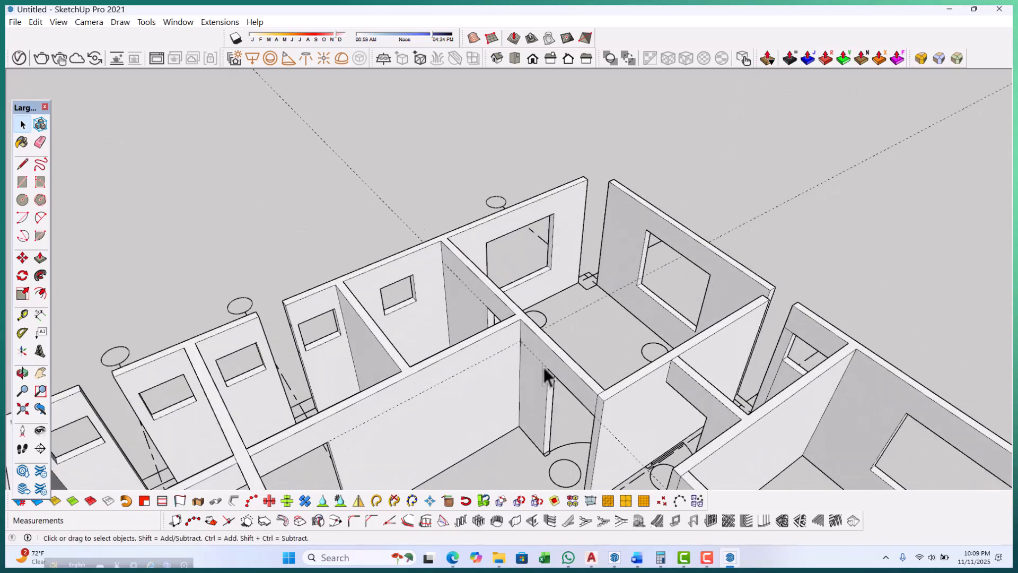
Examine the wall model from several sides to find openings that still have no lintel.
{"action": "scroll", "coordinate": [605, 314], "scroll_direction": "down", "scroll_amount": 3}
{"action": "middle_click_drag", "start_coordinate": [638, 312], "coordinate": [430, 359]}
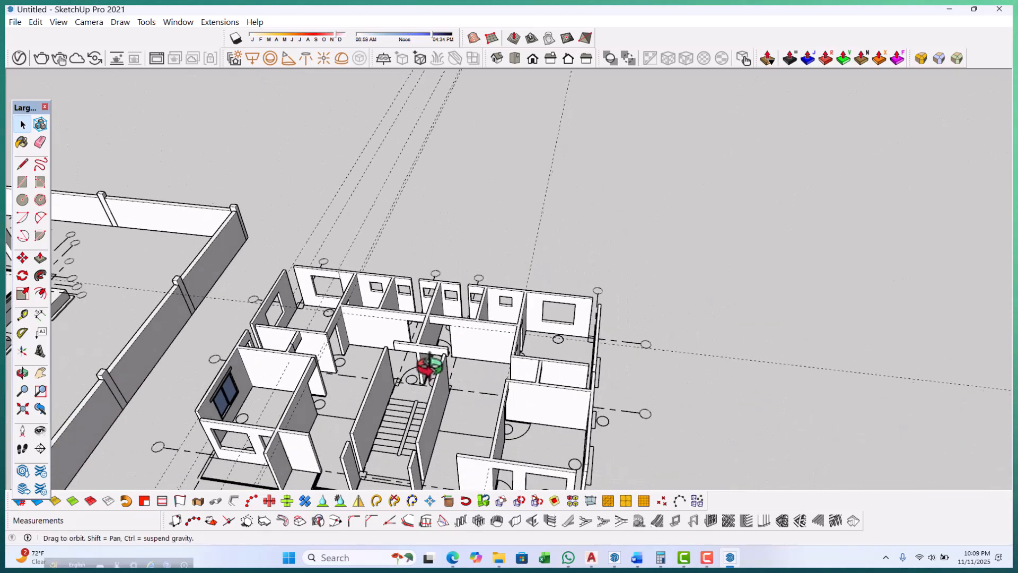
{"action": "scroll", "coordinate": [310, 326], "scroll_direction": "up", "scroll_amount": 3}
{"action": "scroll", "coordinate": [310, 324], "scroll_direction": "up", "scroll_amount": 3}
{"action": "middle_click_drag", "start_coordinate": [376, 318], "coordinate": [422, 303]}
{"action": "scroll", "coordinate": [477, 303], "scroll_direction": "down", "scroll_amount": 4}
{"action": "middle_click_drag", "start_coordinate": [506, 303], "coordinate": [321, 339]}
{"action": "scroll", "coordinate": [329, 346], "scroll_direction": "up", "scroll_amount": 4}
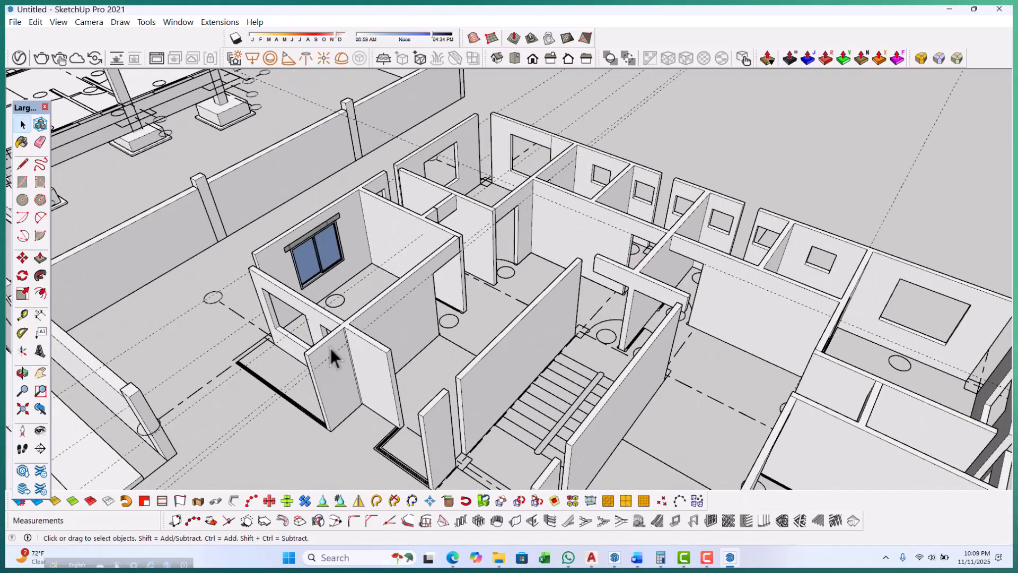
{"action": "scroll", "coordinate": [477, 350], "scroll_direction": "down", "scroll_amount": 3}
{"action": "middle_click_drag", "start_coordinate": [563, 352], "coordinate": [522, 333]}
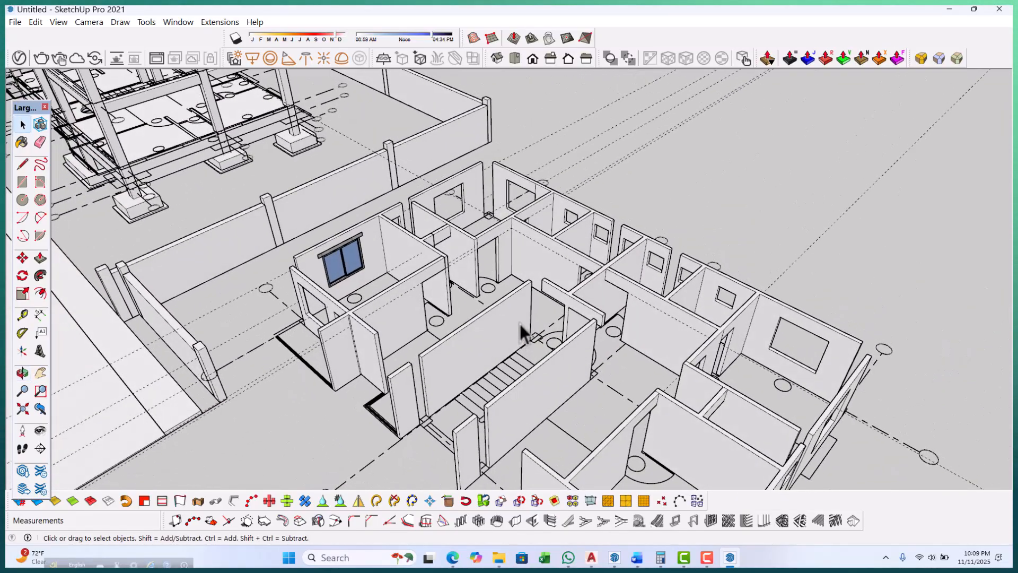
{"action": "scroll", "coordinate": [521, 325], "scroll_direction": "down", "scroll_amount": 2}
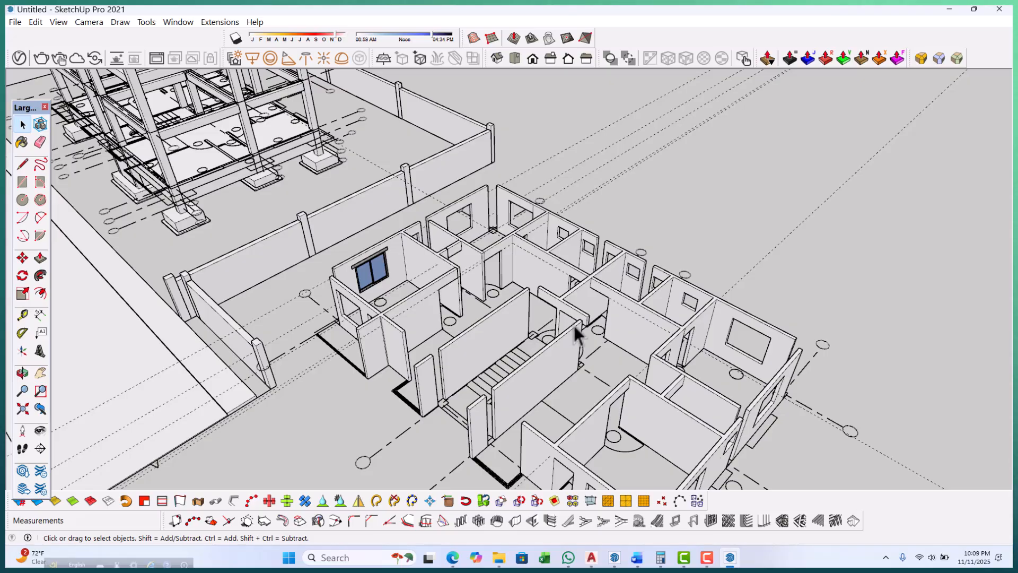
{"action": "middle_click_drag", "start_coordinate": [632, 318], "coordinate": [419, 291]}
{"action": "scroll", "coordinate": [481, 299], "scroll_direction": "up", "scroll_amount": 4}
{"action": "scroll", "coordinate": [513, 300], "scroll_direction": "up", "scroll_amount": 3}
{"action": "middle_click_drag", "start_coordinate": [513, 300], "coordinate": [433, 280]}
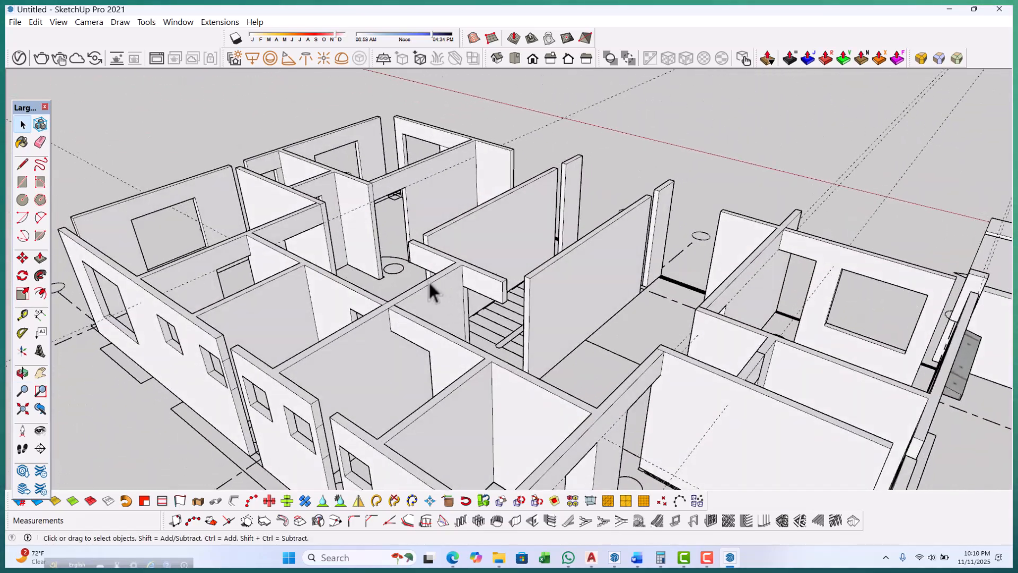
{"action": "scroll", "coordinate": [497, 350], "scroll_direction": "down", "scroll_amount": 2}
{"action": "middle_click_drag", "start_coordinate": [498, 350], "coordinate": [445, 333]}
{"action": "scroll", "coordinate": [536, 342], "scroll_direction": "down", "scroll_amount": 2}
{"action": "middle_click_drag", "start_coordinate": [536, 342], "coordinate": [522, 342]}
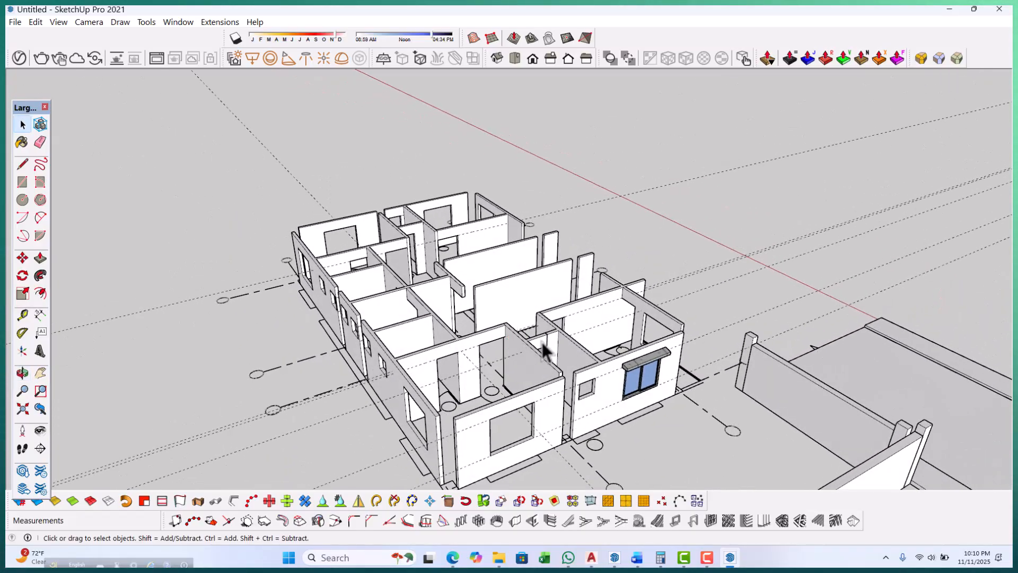
{"action": "middle_click_drag", "start_coordinate": [714, 386], "coordinate": [544, 209]}
{"action": "scroll", "coordinate": [455, 373], "scroll_direction": "up", "scroll_amount": 3}
{"action": "scroll", "coordinate": [544, 208], "scroll_direction": "down", "scroll_amount": 3}
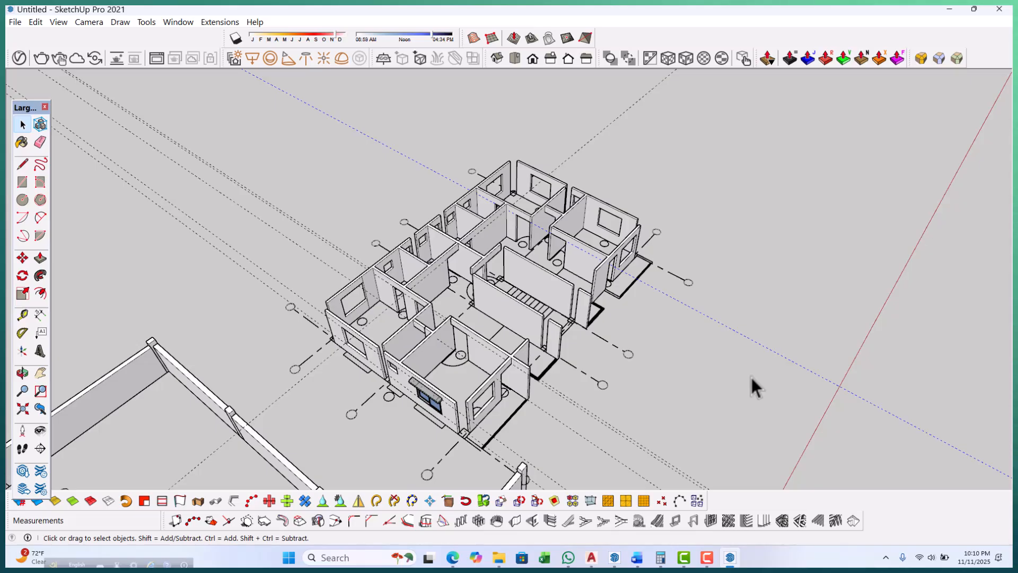
{"action": "middle_click_drag", "start_coordinate": [659, 295], "coordinate": [277, 318]}
{"action": "left_click_drag", "start_coordinate": [790, 205], "coordinate": [696, 319]}
{"action": "scroll", "coordinate": [774, 285], "scroll_direction": "down", "scroll_amount": 1}
{"action": "middle_click_drag", "start_coordinate": [774, 285], "coordinate": [460, 289]}
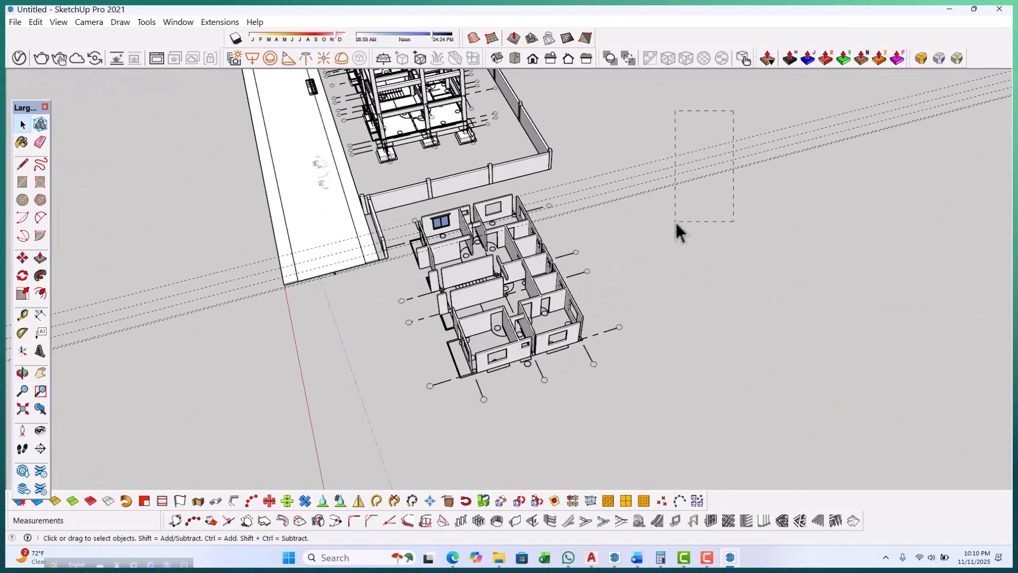
{"action": "scroll", "coordinate": [429, 238], "scroll_direction": "up", "scroll_amount": 8}
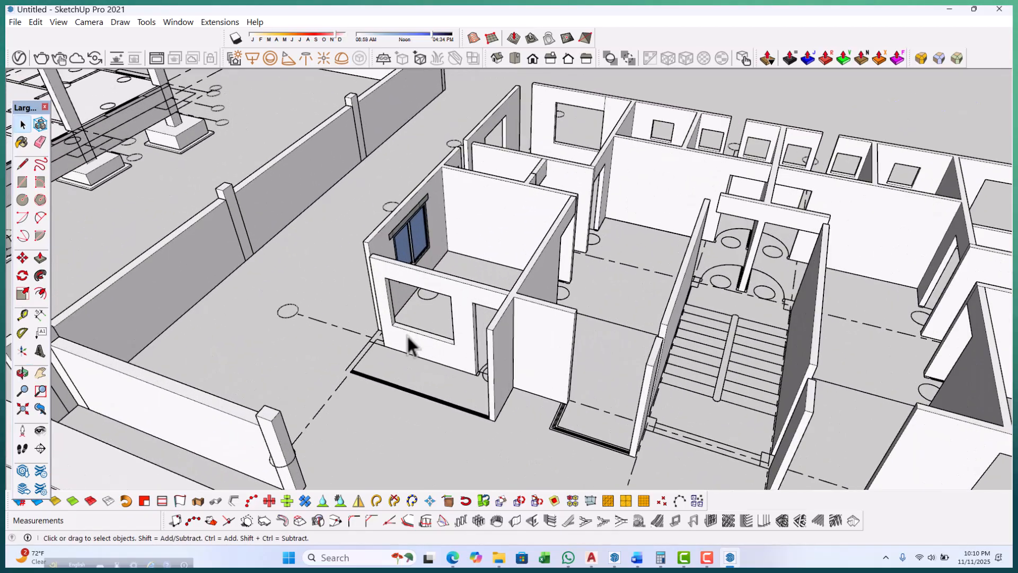
Copy the top edge of the front partition's end face 450 mm down, level with the head of the adjacent window opening.
{"action": "middle_click_drag", "start_coordinate": [411, 344], "coordinate": [567, 335]}
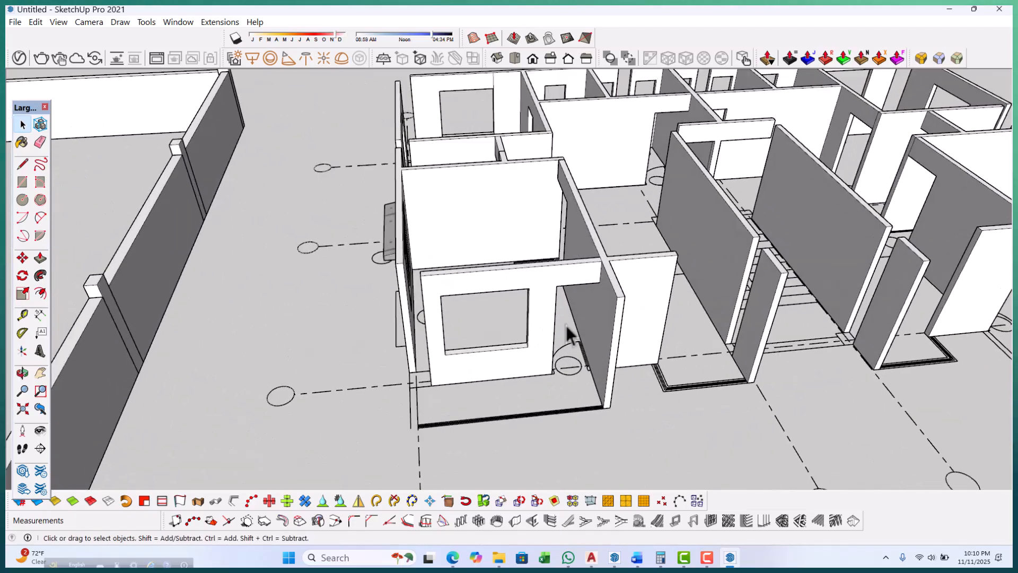
{"action": "mouse_move", "coordinate": [618, 295]}
{"action": "middle_mouse_down"}
{"action": "mouse_move", "coordinate": [609, 284]}
{"action": "mouse_move", "coordinate": [632, 299]}
{"action": "middle_mouse_up"}
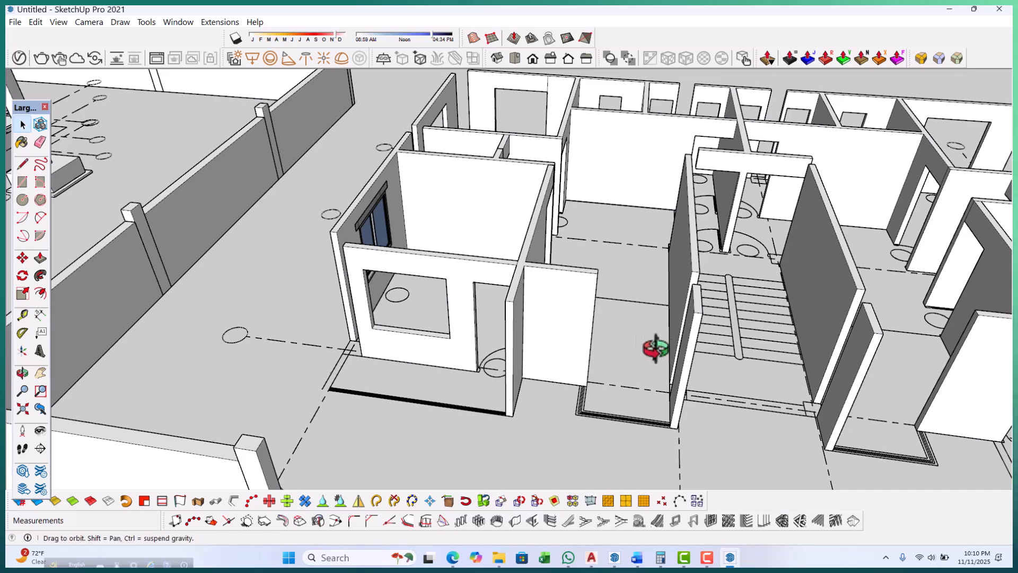
{"action": "middle_click_drag", "start_coordinate": [663, 347], "coordinate": [562, 345]}
{"action": "scroll", "coordinate": [530, 311], "scroll_direction": "up", "scroll_amount": 7}
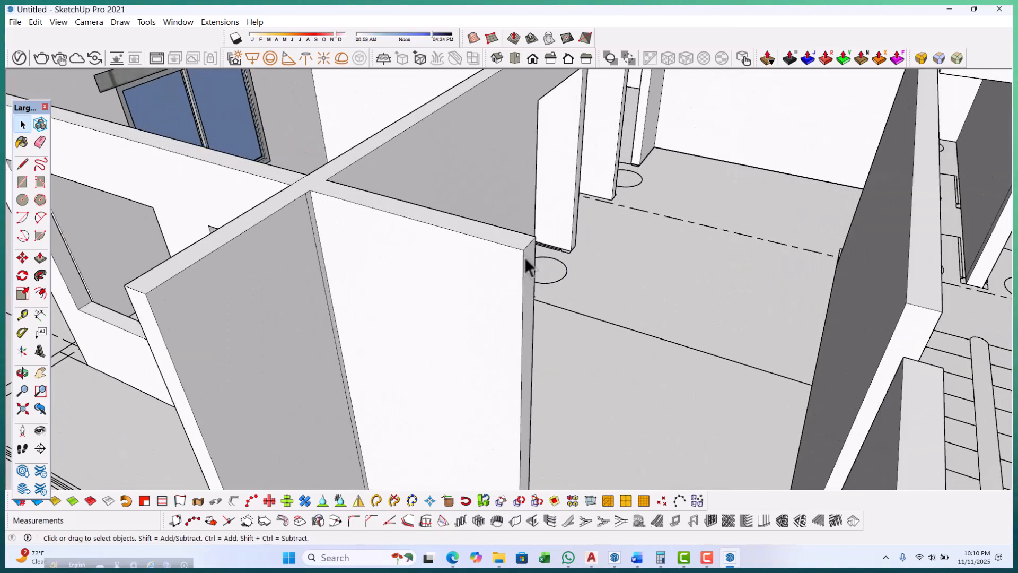
{"action": "left_click", "coordinate": [532, 246]}
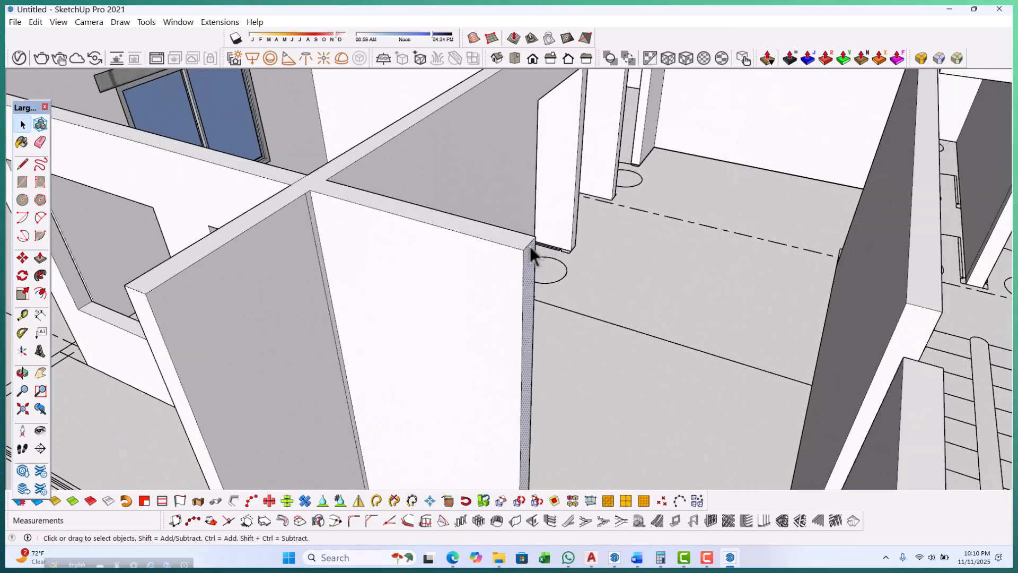
{"action": "scroll", "coordinate": [527, 246], "scroll_direction": "up", "scroll_amount": 1}
{"action": "key", "text": "m"}
{"action": "scroll", "coordinate": [525, 252], "scroll_direction": "up", "scroll_amount": 2}
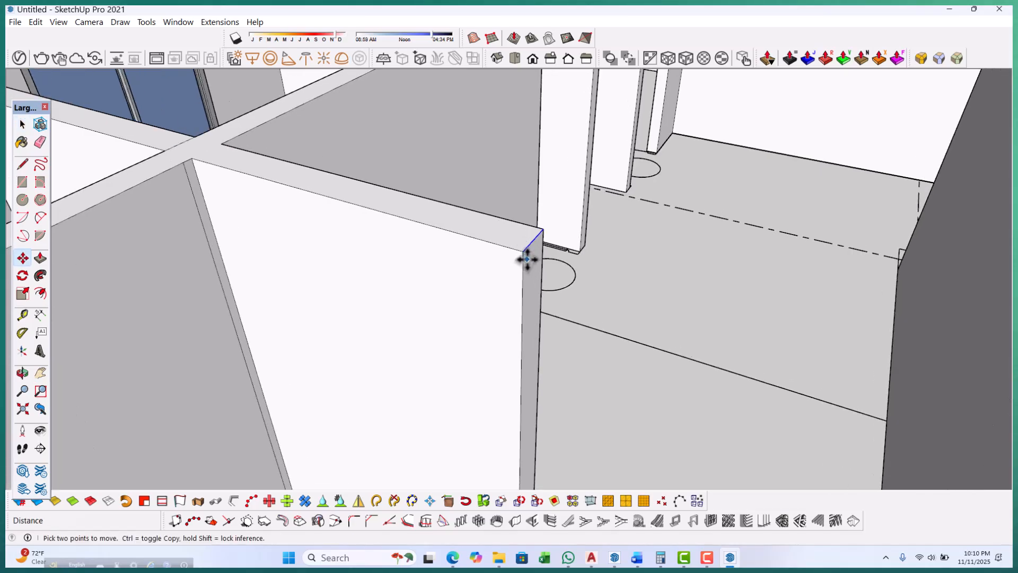
{"action": "key", "text": "ctrl"}
{"action": "left_click", "coordinate": [526, 264]}
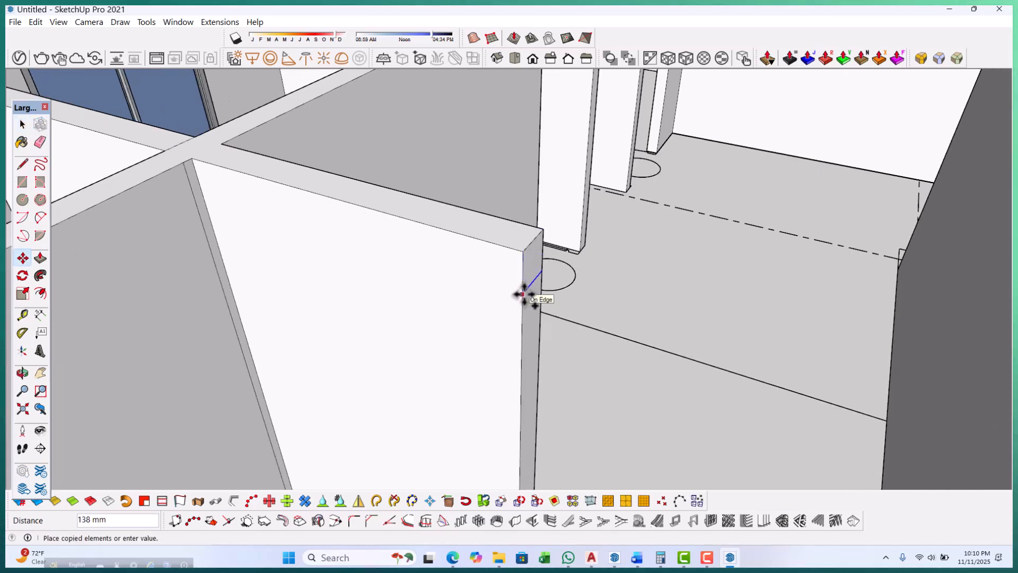
{"action": "scroll", "coordinate": [524, 294], "scroll_direction": "down", "scroll_amount": 6}
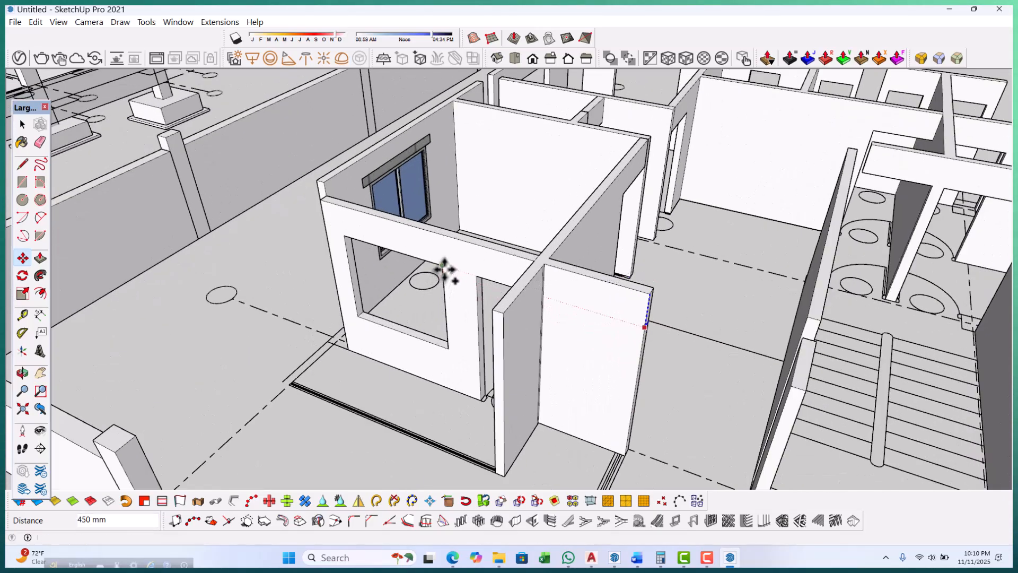
{"action": "left_click", "coordinate": [445, 270]}
{"action": "scroll", "coordinate": [445, 270], "scroll_direction": "down", "scroll_amount": 3}
Push/Pull the partition end's upper section 1500 mm across the front doorway to the short wall beside the staircase.
{"action": "scroll", "coordinate": [609, 361], "scroll_direction": "up", "scroll_amount": 5}
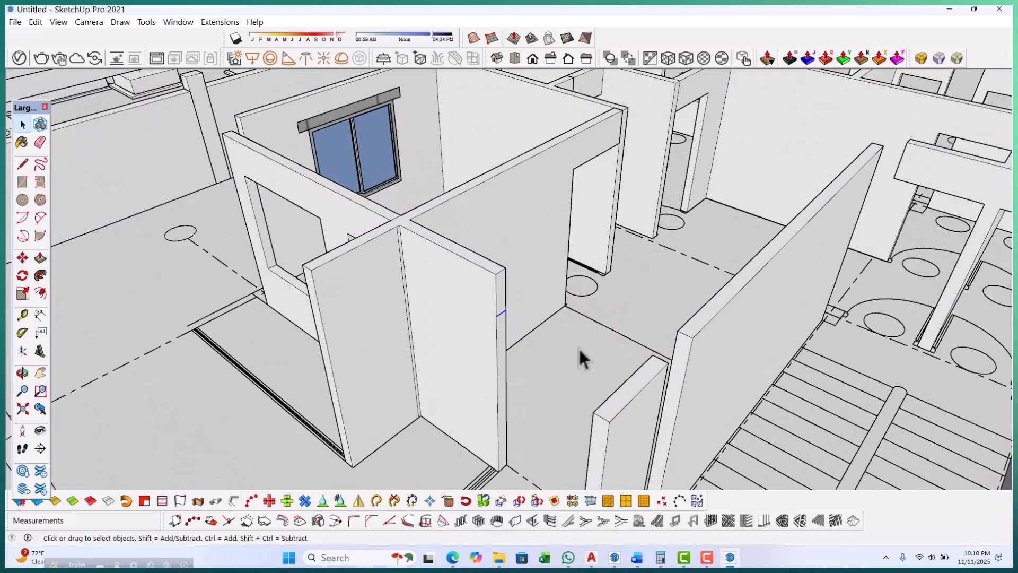
{"action": "key", "text": "p"}
{"action": "scroll", "coordinate": [580, 356], "scroll_direction": "up", "scroll_amount": 3}
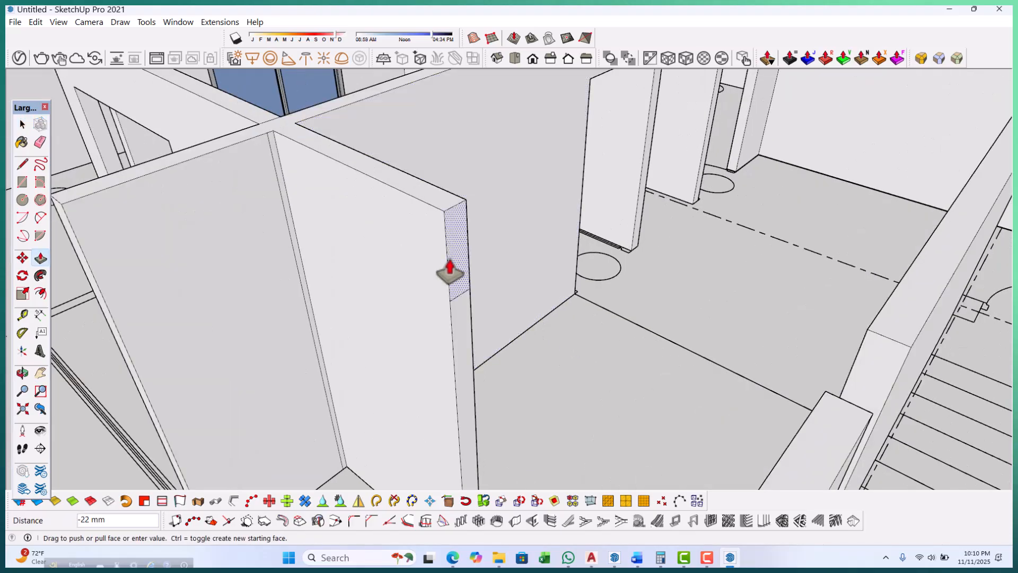
{"action": "scroll", "coordinate": [450, 271], "scroll_direction": "down", "scroll_amount": 5}
{"action": "left_click", "coordinate": [552, 371]}
{"action": "scroll", "coordinate": [488, 336], "scroll_direction": "down", "scroll_amount": 3}
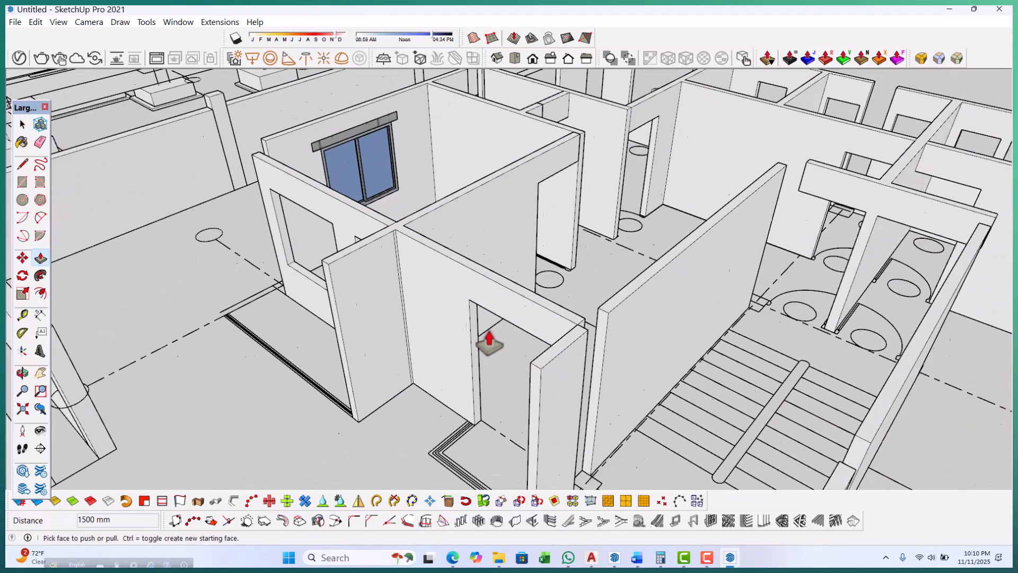
{"action": "middle_click_drag", "start_coordinate": [569, 345], "coordinate": [532, 317]}
{"action": "scroll", "coordinate": [448, 346], "scroll_direction": "down", "scroll_amount": 3}
{"action": "key", "text": "space"}
{"action": "scroll", "coordinate": [521, 334], "scroll_direction": "down", "scroll_amount": 2}
{"action": "scroll", "coordinate": [514, 349], "scroll_direction": "down", "scroll_amount": 3}
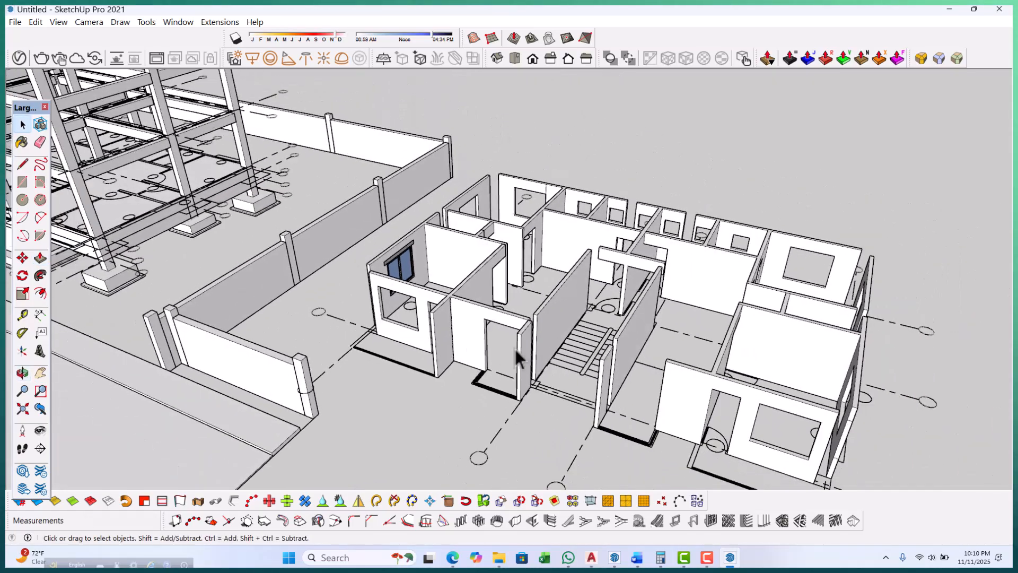
Examine the staircase walls, front openings and interior partitions after adding the front lintel.
{"action": "scroll", "coordinate": [648, 355], "scroll_direction": "up", "scroll_amount": 2}
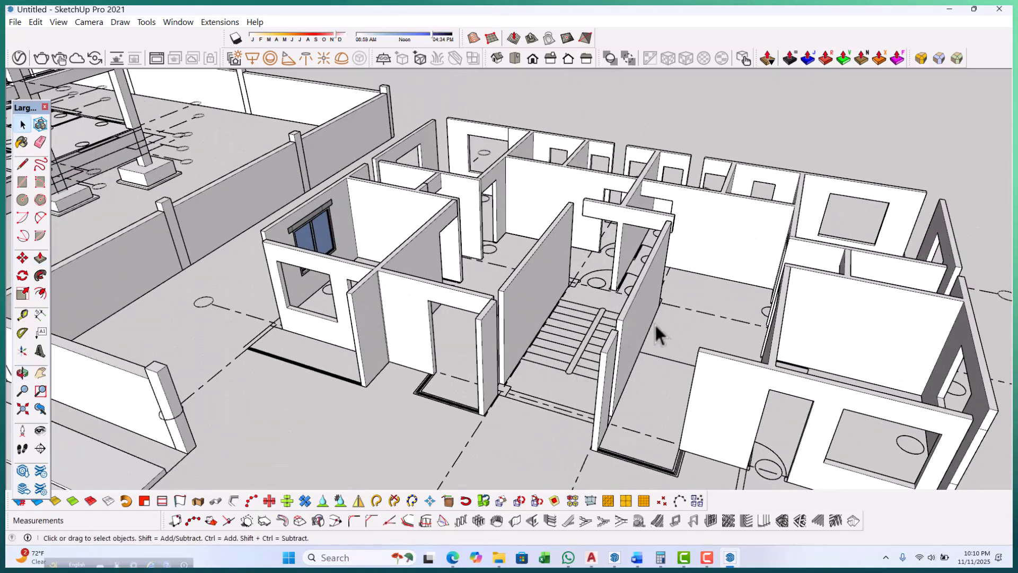
{"action": "scroll", "coordinate": [664, 331], "scroll_direction": "down", "scroll_amount": 4}
{"action": "middle_click_drag", "start_coordinate": [593, 325], "coordinate": [565, 360]}
{"action": "scroll", "coordinate": [648, 355], "scroll_direction": "up", "scroll_amount": 1}
{"action": "mouse_move", "coordinate": [649, 357]}
{"action": "middle_mouse_down"}
{"action": "mouse_move", "coordinate": [645, 373]}
{"action": "mouse_move", "coordinate": [622, 380]}
{"action": "middle_mouse_up"}
{"action": "scroll", "coordinate": [599, 296], "scroll_direction": "up", "scroll_amount": 2}
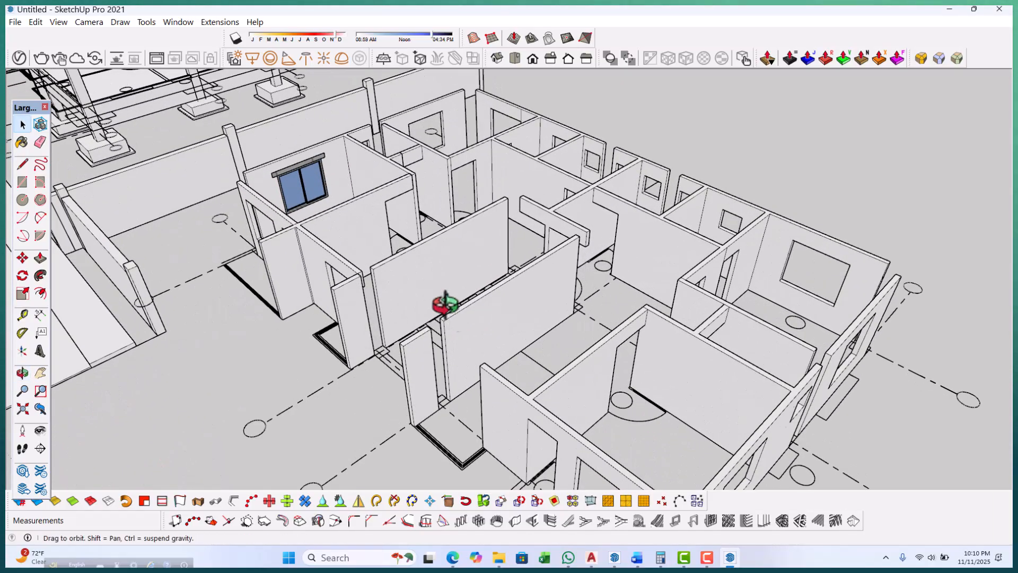
{"action": "middle_click_drag", "start_coordinate": [451, 310], "coordinate": [412, 315]}
{"action": "scroll", "coordinate": [411, 314], "scroll_direction": "up", "scroll_amount": 1}
{"action": "scroll", "coordinate": [412, 315], "scroll_direction": "down", "scroll_amount": 1}
{"action": "scroll", "coordinate": [620, 276], "scroll_direction": "up", "scroll_amount": 1}
{"action": "scroll", "coordinate": [495, 268], "scroll_direction": "down", "scroll_amount": 2}
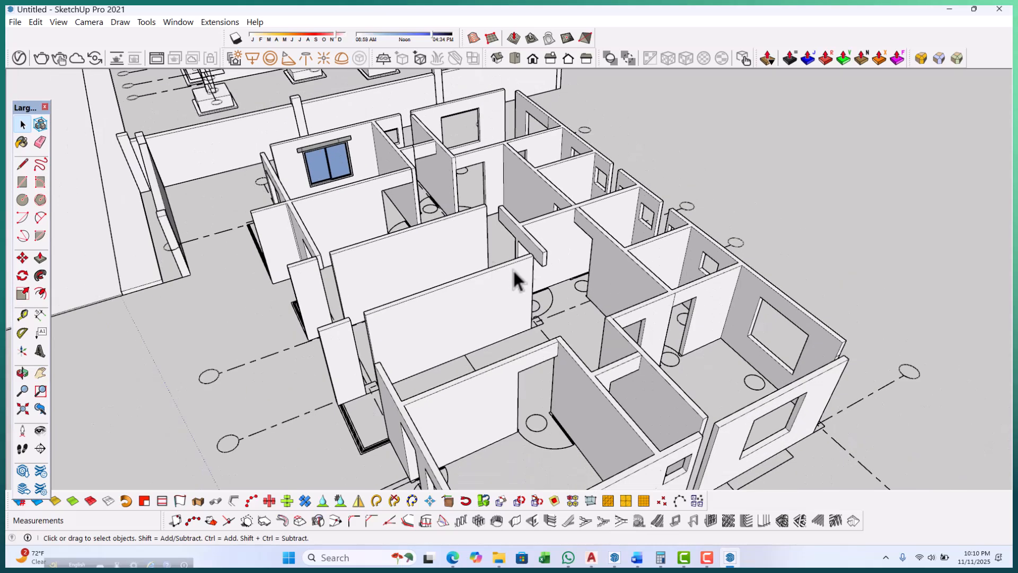
{"action": "middle_click_drag", "start_coordinate": [495, 269], "coordinate": [605, 323]}
{"action": "scroll", "coordinate": [647, 334], "scroll_direction": "up", "scroll_amount": 3}
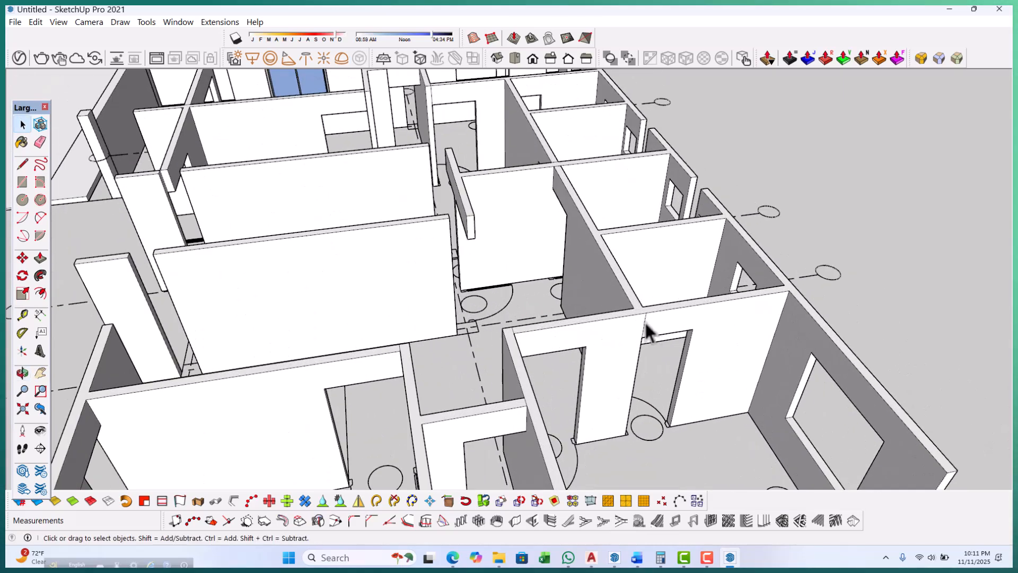
Select the stray edge crossing the wall top at the end room's inner corner beside the doorway lintel.
{"action": "left_click", "coordinate": [644, 323]}
{"action": "scroll", "coordinate": [644, 322], "scroll_direction": "down", "scroll_amount": 2}
{"action": "mouse_move", "coordinate": [661, 316]}
{"action": "middle_mouse_down"}
{"action": "mouse_move", "coordinate": [538, 301]}
{"action": "mouse_move", "coordinate": [546, 345]}
{"action": "mouse_move", "coordinate": [417, 321]}
{"action": "middle_mouse_up"}
{"action": "scroll", "coordinate": [539, 301], "scroll_direction": "down", "scroll_amount": 2}
{"action": "scroll", "coordinate": [417, 321], "scroll_direction": "up", "scroll_amount": 2}
{"action": "scroll", "coordinate": [417, 321], "scroll_direction": "up", "scroll_amount": 5}
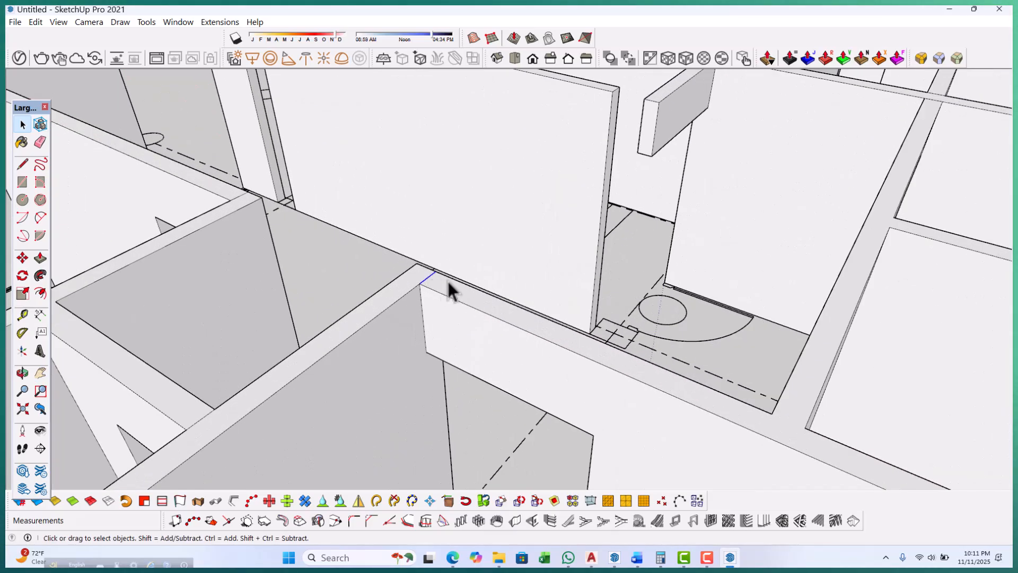
{"action": "scroll", "coordinate": [520, 288], "scroll_direction": "down", "scroll_amount": 6}
{"action": "middle_click_drag", "start_coordinate": [556, 299], "coordinate": [565, 296]}
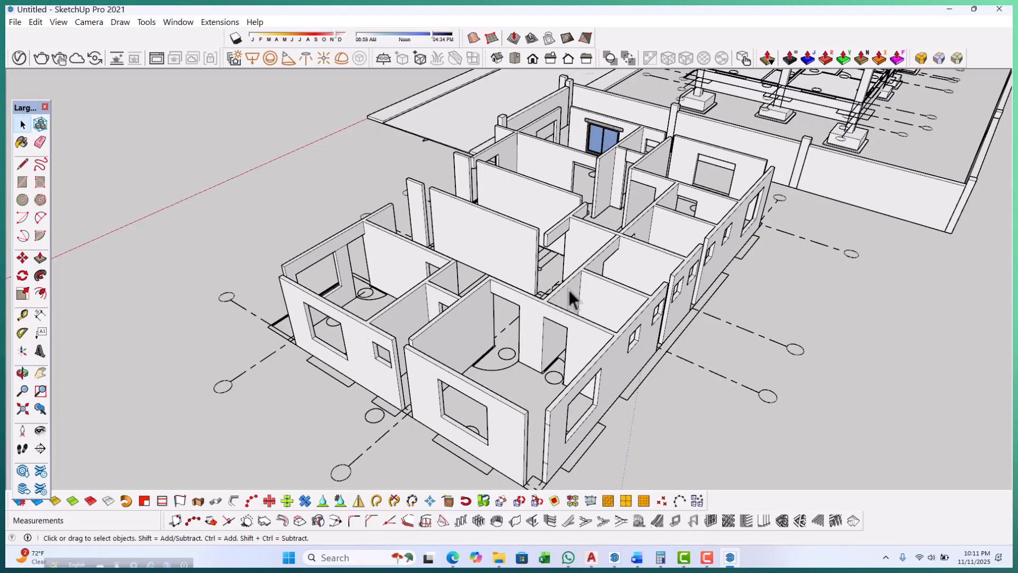
Inspect the wall tops at the partition junctions and the end room's corner for stray edges.
{"action": "scroll", "coordinate": [580, 276], "scroll_direction": "up", "scroll_amount": 5}
{"action": "scroll", "coordinate": [466, 321], "scroll_direction": "down", "scroll_amount": 2}
{"action": "middle_click_drag", "start_coordinate": [466, 329], "coordinate": [552, 325]}
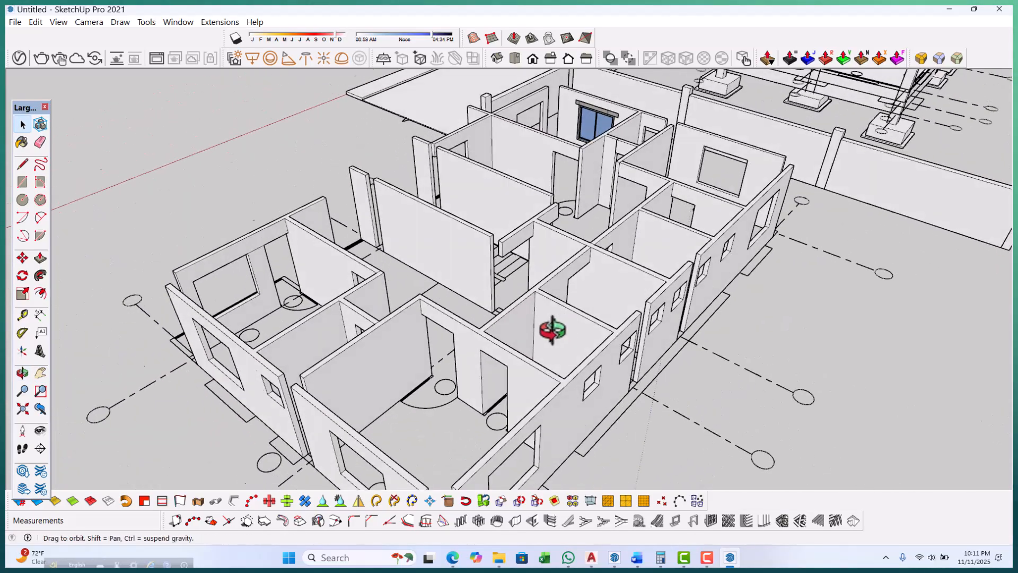
{"action": "scroll", "coordinate": [597, 284], "scroll_direction": "up", "scroll_amount": 8}
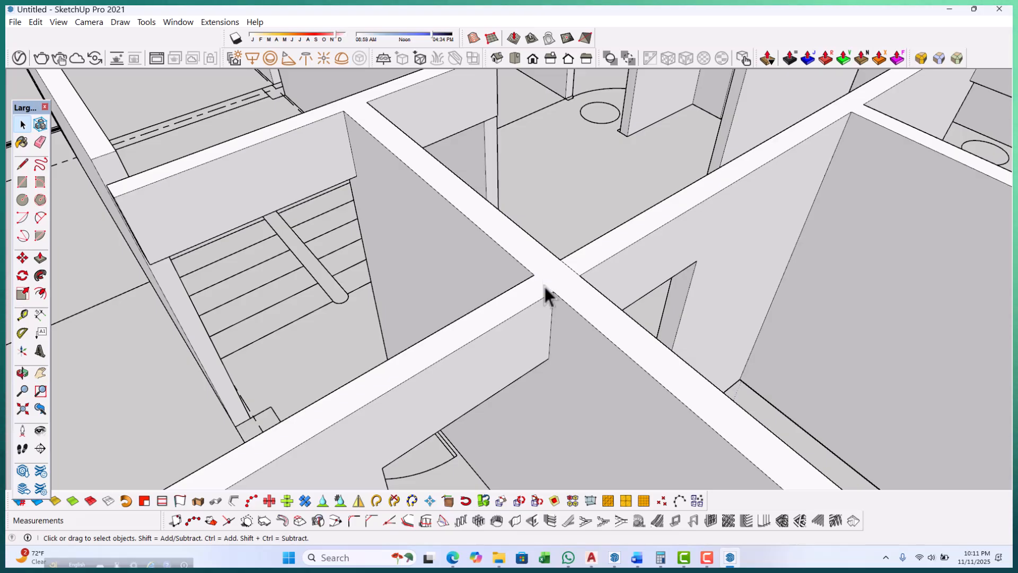
{"action": "scroll", "coordinate": [556, 292], "scroll_direction": "down", "scroll_amount": 3}
{"action": "scroll", "coordinate": [567, 289], "scroll_direction": "up", "scroll_amount": 3}
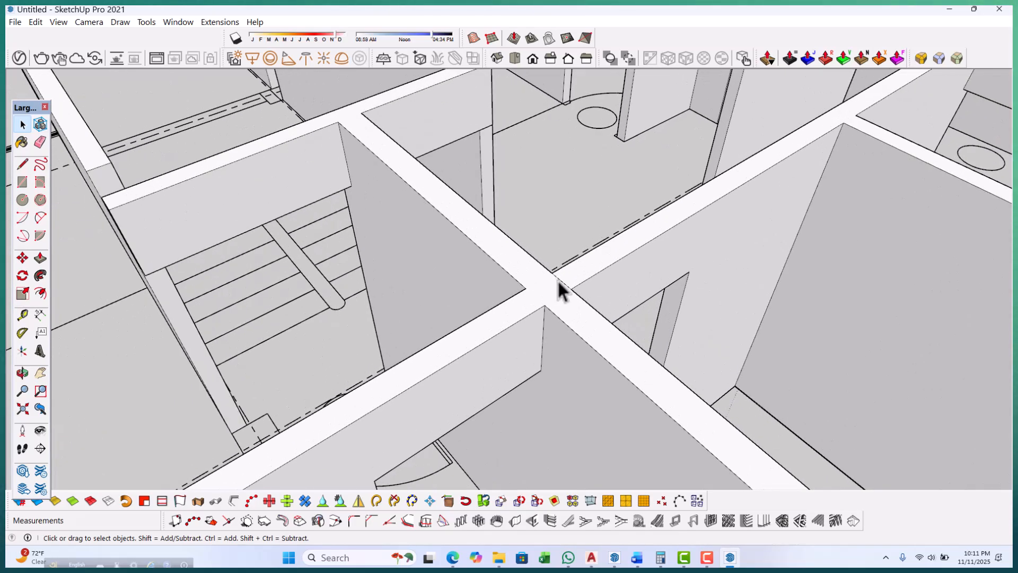
{"action": "scroll", "coordinate": [562, 291], "scroll_direction": "down", "scroll_amount": 3}
{"action": "mouse_move", "coordinate": [561, 291]}
{"action": "middle_mouse_down"}
{"action": "mouse_move", "coordinate": [626, 307]}
{"action": "mouse_move", "coordinate": [480, 268]}
{"action": "middle_mouse_up"}
{"action": "scroll", "coordinate": [530, 276], "scroll_direction": "down", "scroll_amount": 2}
{"action": "scroll", "coordinate": [562, 281], "scroll_direction": "up", "scroll_amount": 2}
{"action": "mouse_move", "coordinate": [552, 278]}
{"action": "middle_mouse_down"}
{"action": "mouse_move", "coordinate": [557, 256]}
{"action": "mouse_move", "coordinate": [587, 302]}
{"action": "mouse_move", "coordinate": [637, 253]}
{"action": "middle_mouse_up"}
{"action": "scroll", "coordinate": [600, 249], "scroll_direction": "up", "scroll_amount": 3}
{"action": "scroll", "coordinate": [584, 249], "scroll_direction": "down", "scroll_amount": 3}
{"action": "scroll", "coordinate": [634, 262], "scroll_direction": "up", "scroll_amount": 5}
{"action": "scroll", "coordinate": [626, 275], "scroll_direction": "up", "scroll_amount": 3}
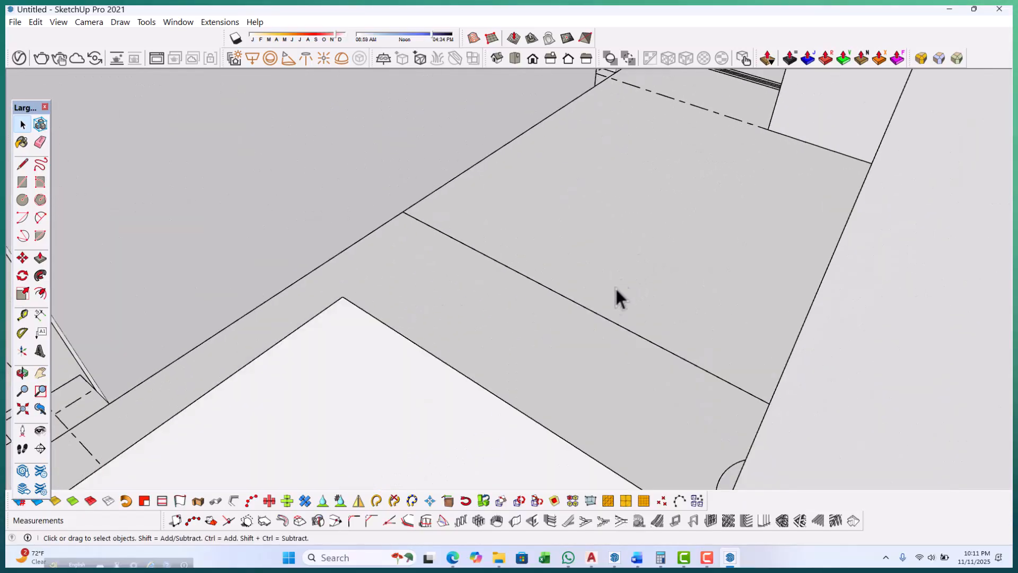
{"action": "scroll", "coordinate": [584, 281], "scroll_direction": "down", "scroll_amount": 3}
{"action": "scroll", "coordinate": [562, 318], "scroll_direction": "up", "scroll_amount": 1}
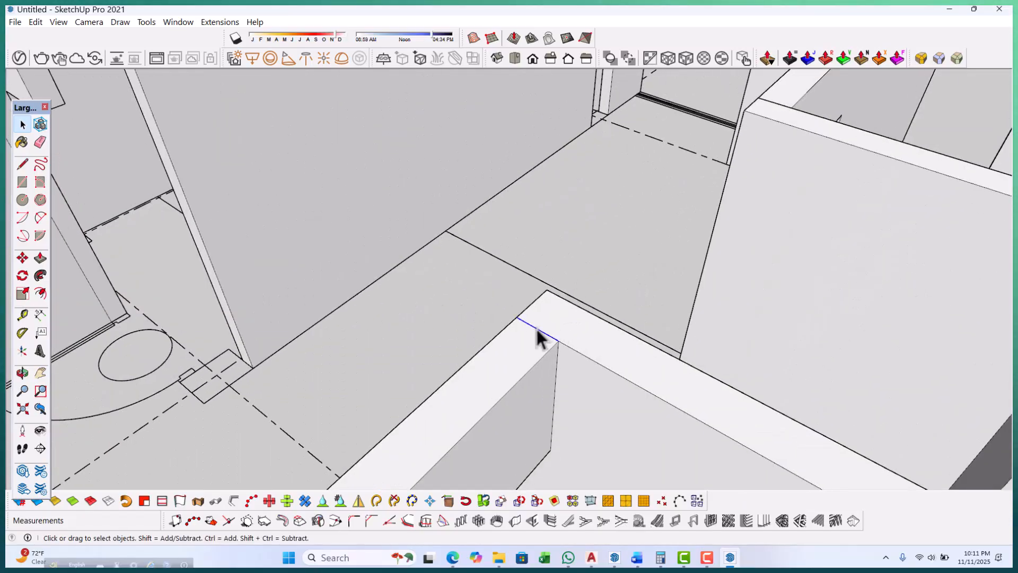
{"action": "scroll", "coordinate": [562, 289], "scroll_direction": "down", "scroll_amount": 6}
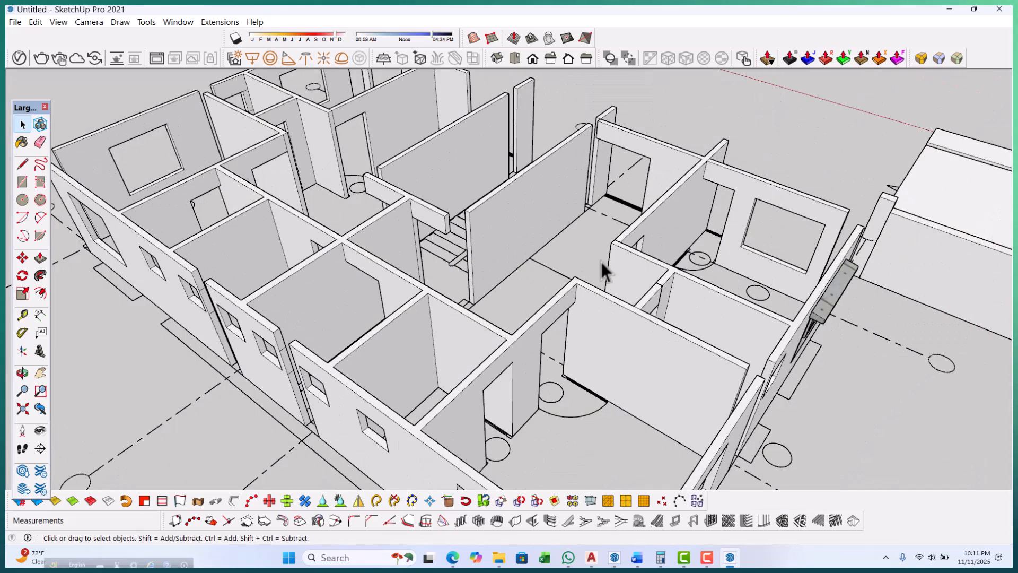
{"action": "scroll", "coordinate": [600, 260], "scroll_direction": "down", "scroll_amount": 5}
{"action": "middle_click_drag", "start_coordinate": [600, 260], "coordinate": [625, 291]}
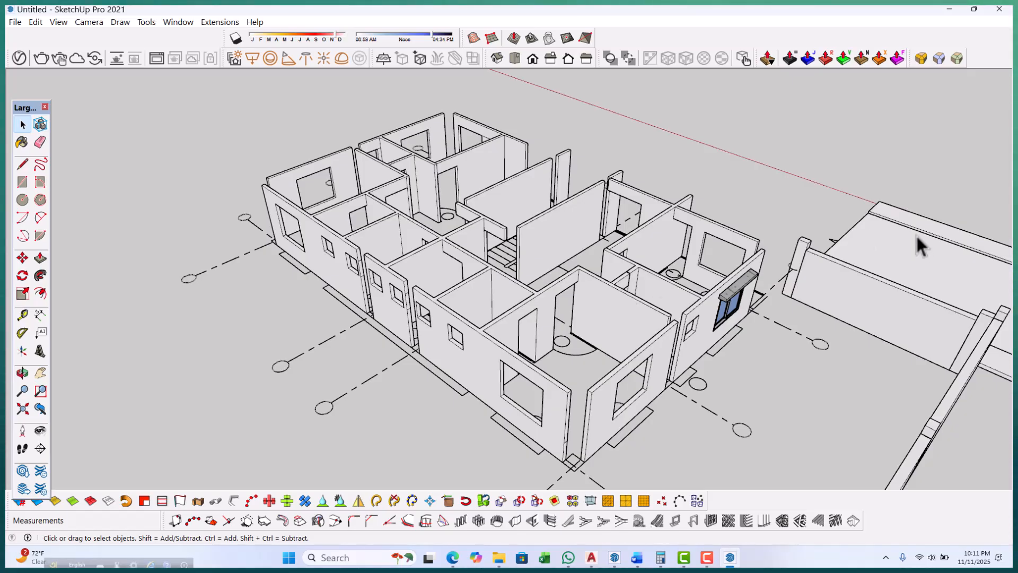
Examine the end rooms' wall group and its junctions with the adjoining partitions and front walls.
{"action": "middle_click_drag", "start_coordinate": [536, 345], "coordinate": [564, 336]}
{"action": "scroll", "coordinate": [504, 319], "scroll_direction": "up", "scroll_amount": 5}
{"action": "scroll", "coordinate": [534, 318], "scroll_direction": "down", "scroll_amount": 3}
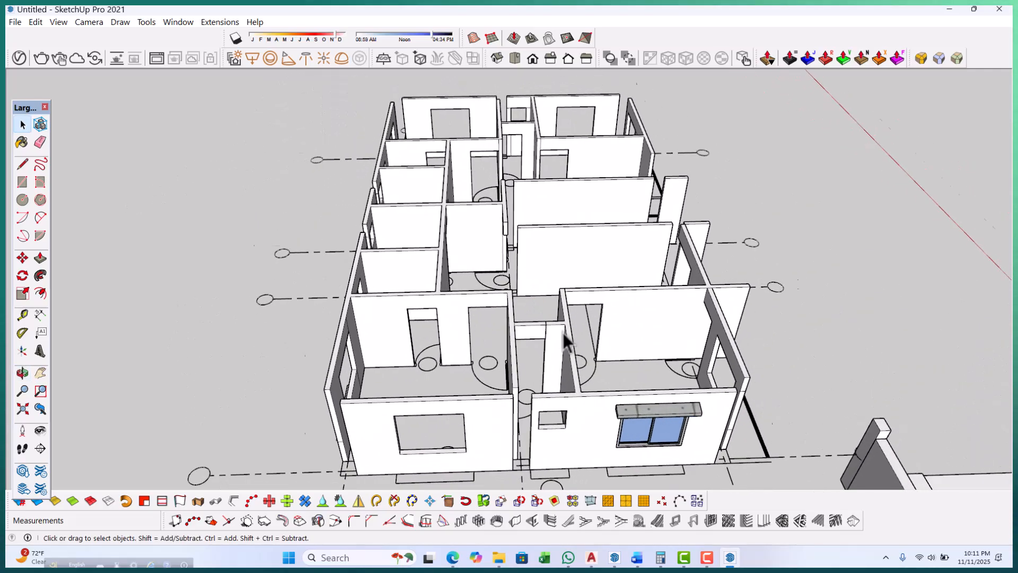
{"action": "scroll", "coordinate": [558, 345], "scroll_direction": "up", "scroll_amount": 5}
{"action": "left_click", "coordinate": [554, 343]}
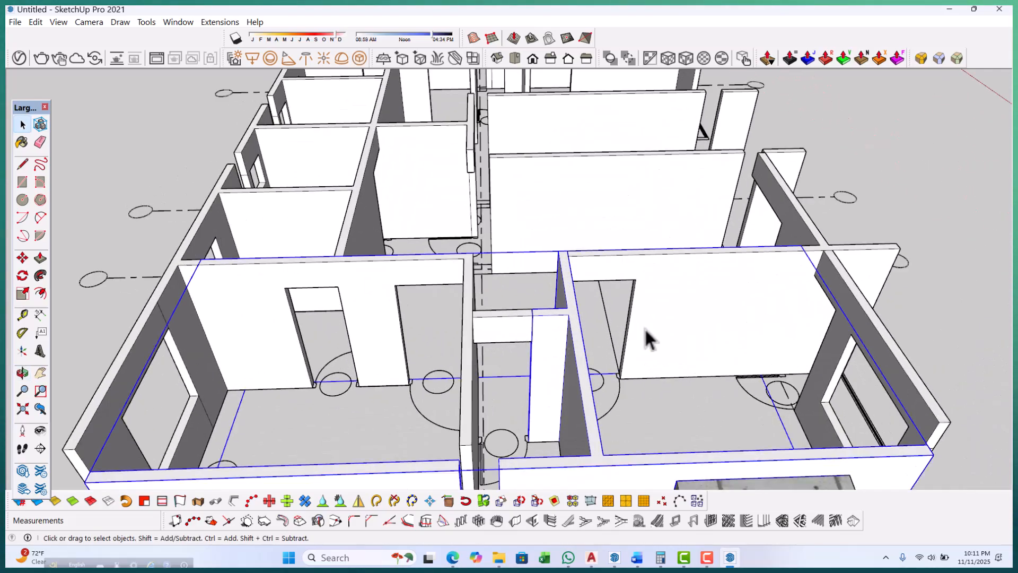
{"action": "middle_click_drag", "start_coordinate": [647, 336], "coordinate": [432, 297]}
{"action": "scroll", "coordinate": [559, 246], "scroll_direction": "down", "scroll_amount": 6}
{"action": "left_click", "coordinate": [765, 373]}
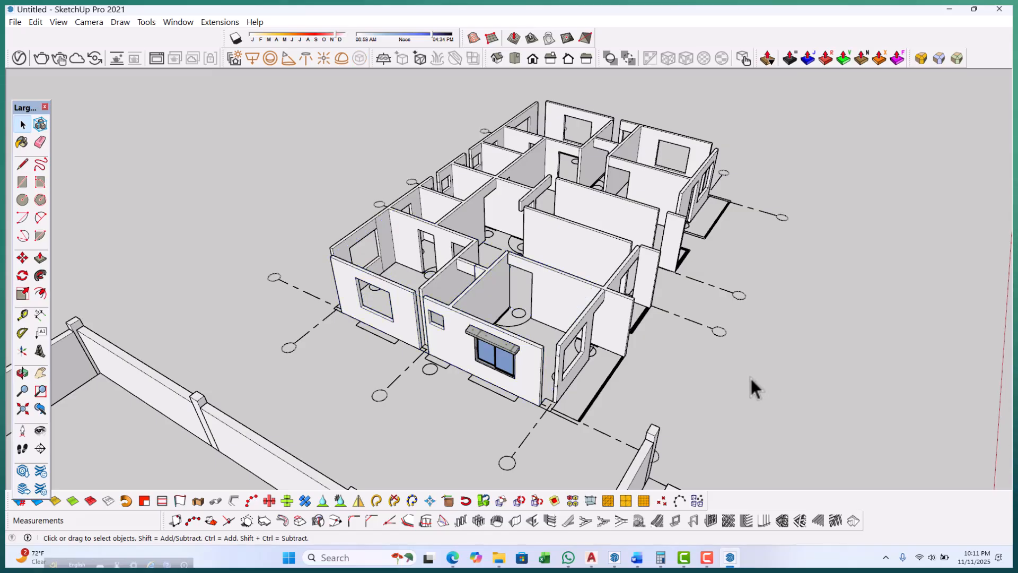
{"action": "scroll", "coordinate": [491, 326], "scroll_direction": "up", "scroll_amount": 2}
{"action": "scroll", "coordinate": [460, 316], "scroll_direction": "up", "scroll_amount": 2}
{"action": "middle_click_drag", "start_coordinate": [422, 302], "coordinate": [484, 299]}
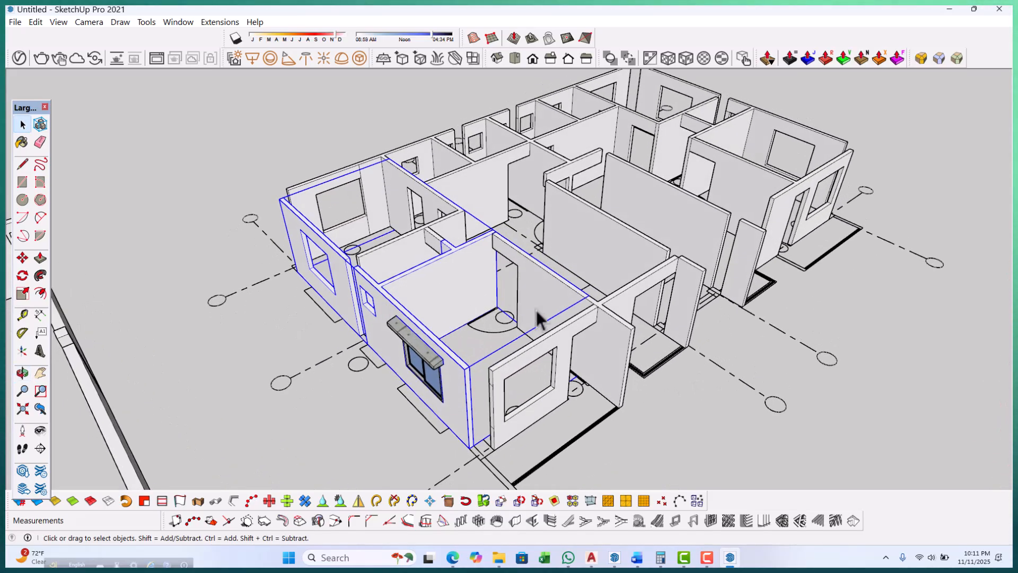
{"action": "scroll", "coordinate": [384, 290], "scroll_direction": "up", "scroll_amount": 4}
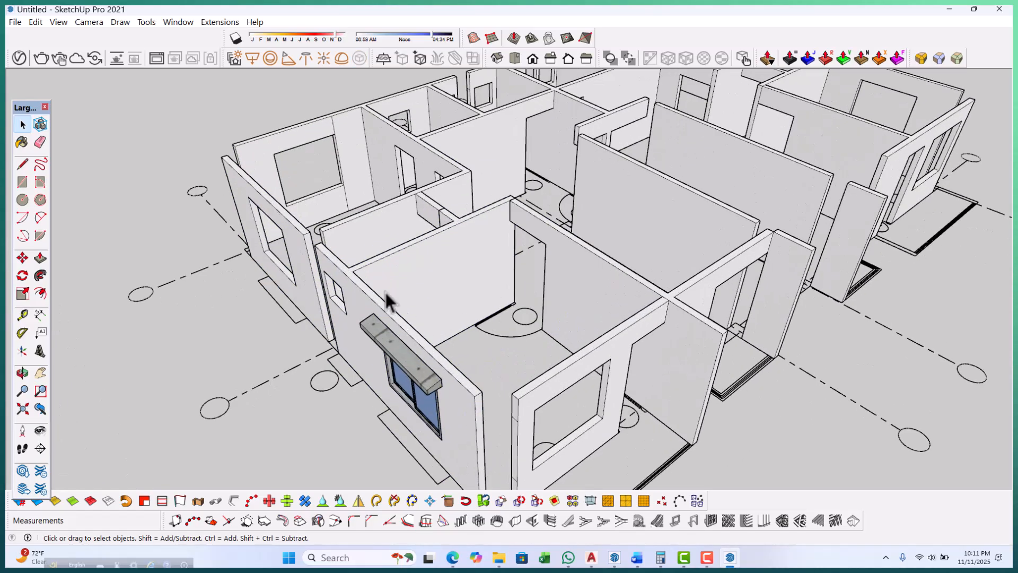
{"action": "left_click", "coordinate": [368, 266]}
{"action": "scroll", "coordinate": [368, 266], "scroll_direction": "down", "scroll_amount": 5}
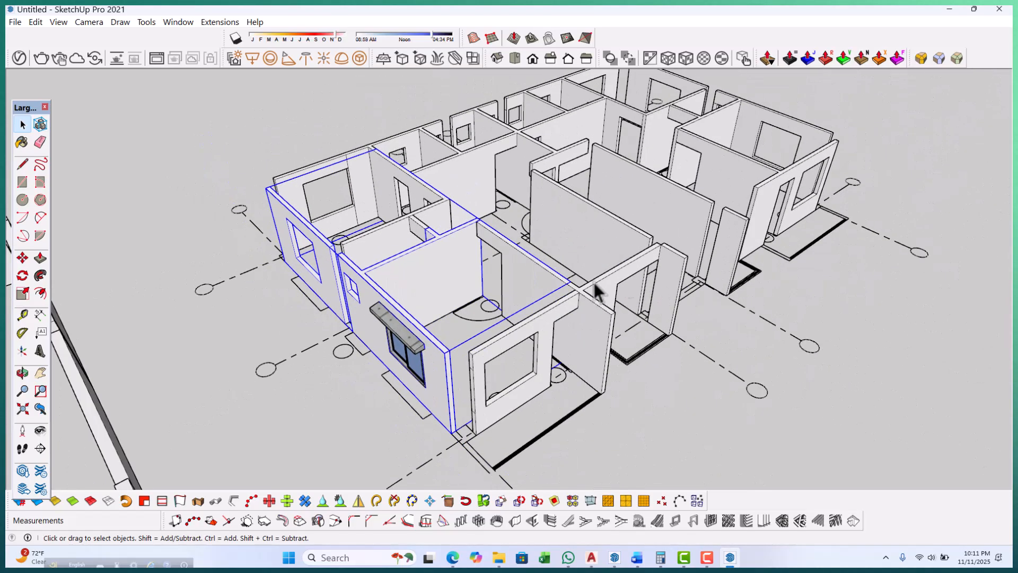
Copy the top edge of the front wall's free end beside the staircase 450 mm down, level with the door head.
{"action": "middle_click_drag", "start_coordinate": [541, 298], "coordinate": [486, 249]}
{"action": "middle_click_drag", "start_coordinate": [784, 394], "coordinate": [654, 297]}
{"action": "scroll", "coordinate": [455, 339], "scroll_direction": "down", "scroll_amount": 3}
{"action": "scroll", "coordinate": [654, 296], "scroll_direction": "up", "scroll_amount": 5}
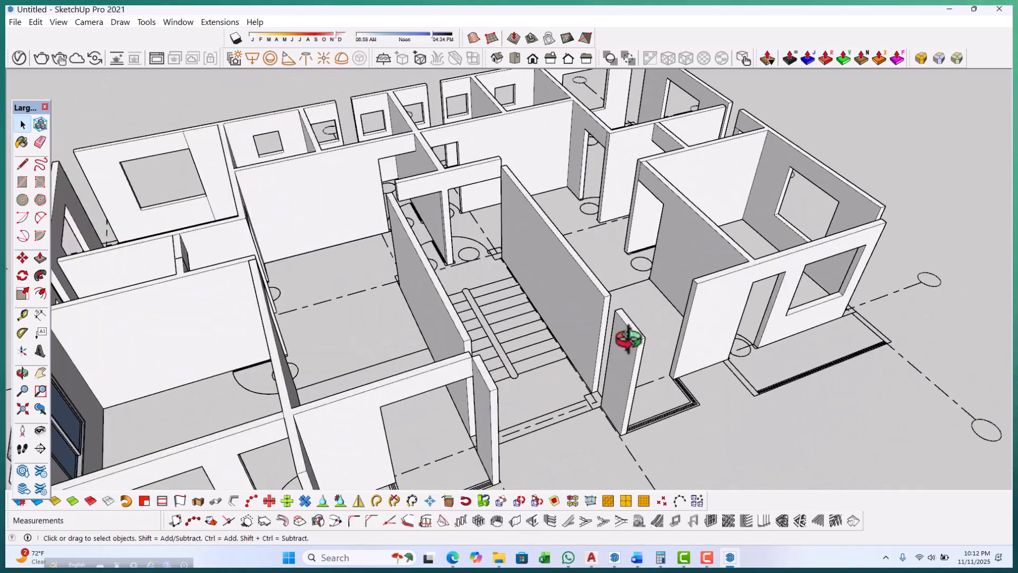
{"action": "scroll", "coordinate": [704, 283], "scroll_direction": "up", "scroll_amount": 6}
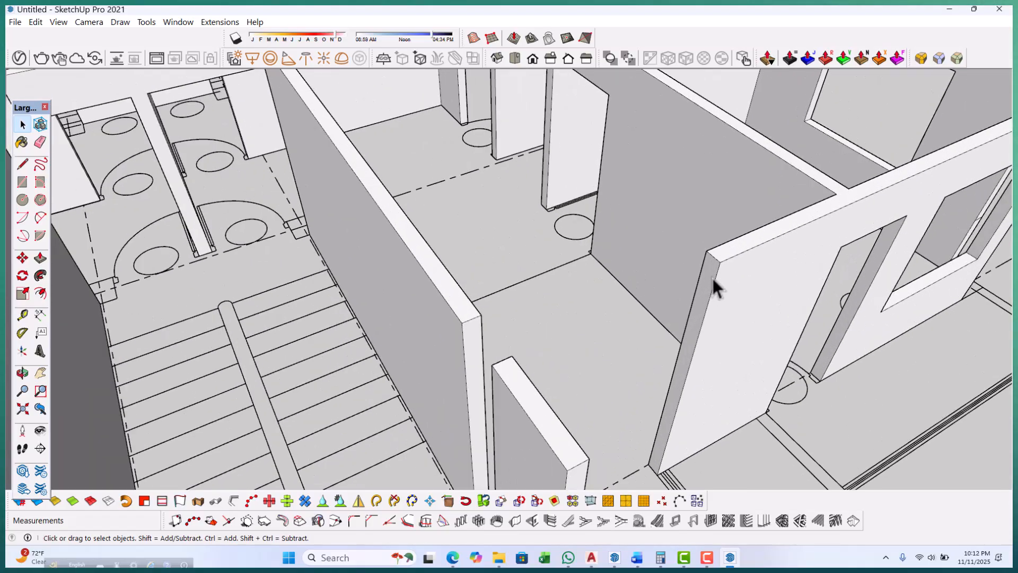
{"action": "left_click", "coordinate": [711, 278]}
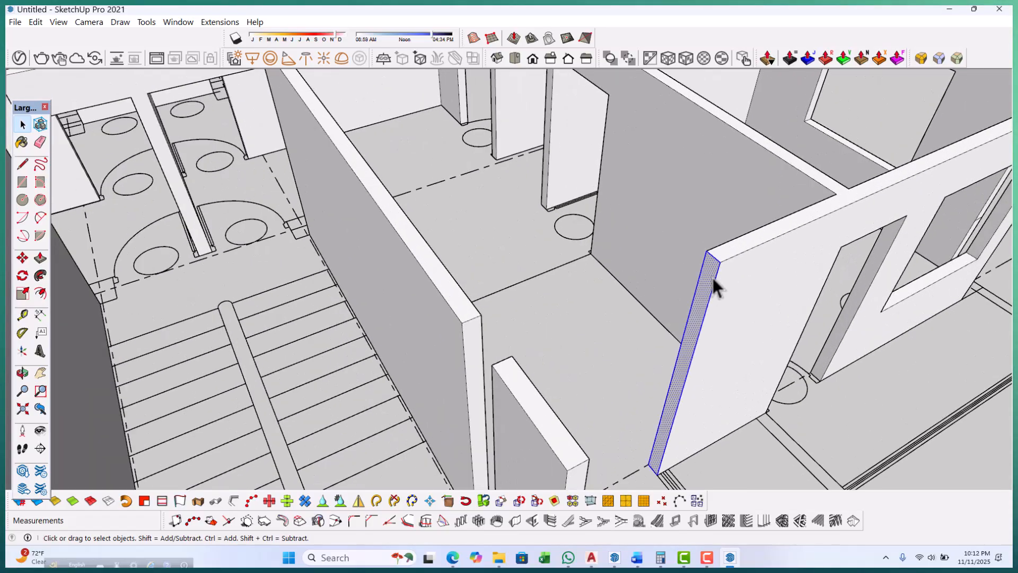
{"action": "scroll", "coordinate": [712, 277], "scroll_direction": "up", "scroll_amount": 2}
{"action": "left_click", "coordinate": [712, 255]}
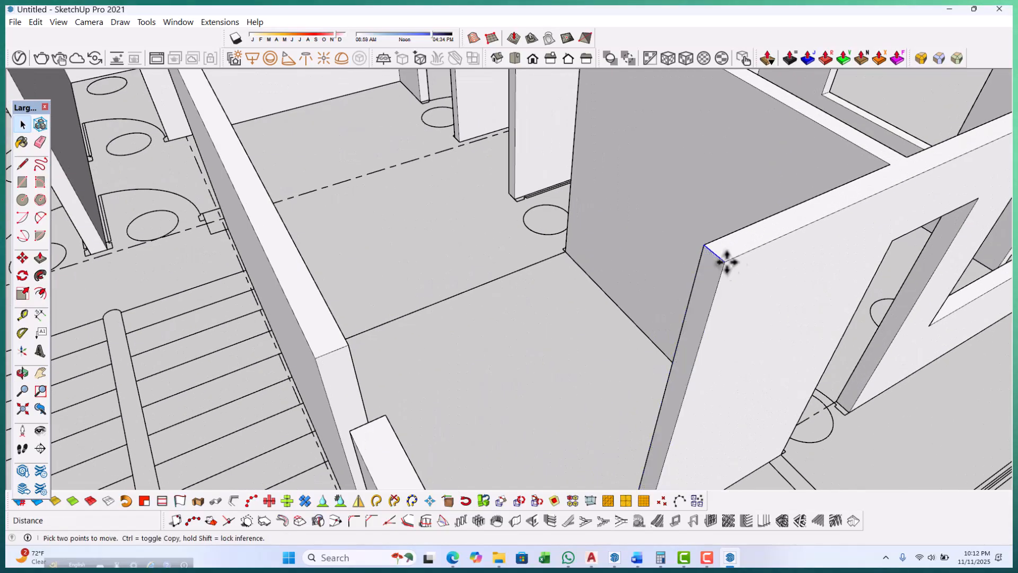
{"action": "scroll", "coordinate": [721, 261], "scroll_direction": "up", "scroll_amount": 1}
{"action": "key", "text": "m"}
{"action": "key", "text": "ctrl"}
{"action": "left_click", "coordinate": [724, 262]}
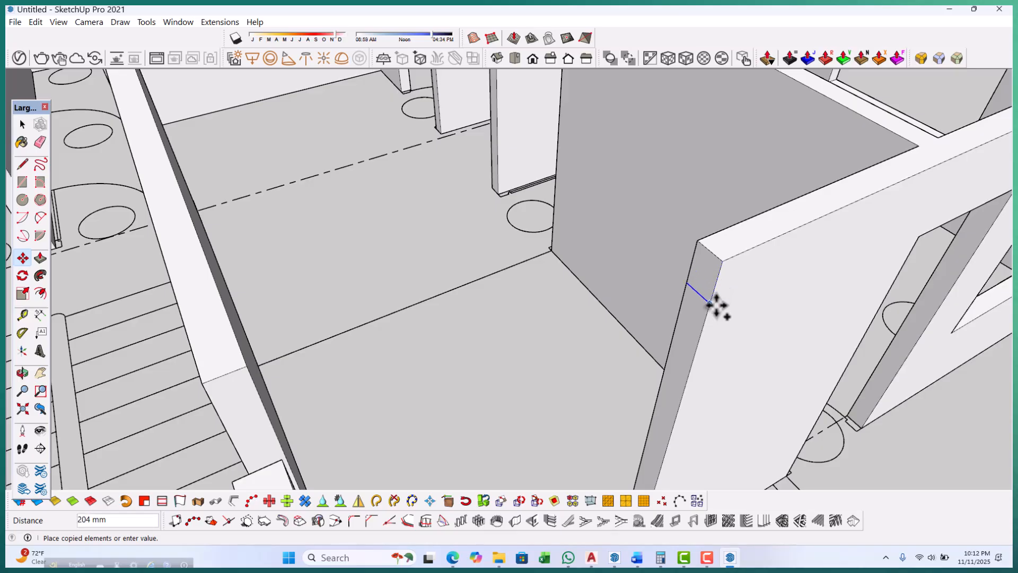
{"action": "scroll", "coordinate": [715, 305], "scroll_direction": "down", "scroll_amount": 4}
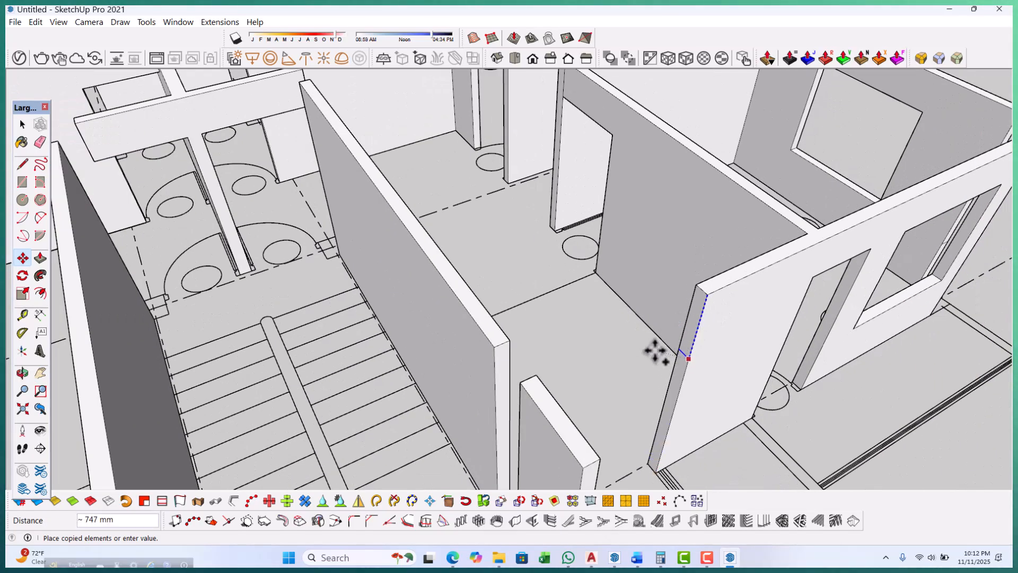
{"action": "middle_click_drag", "start_coordinate": [633, 346], "coordinate": [590, 343]}
{"action": "scroll", "coordinate": [601, 342], "scroll_direction": "down", "scroll_amount": 1}
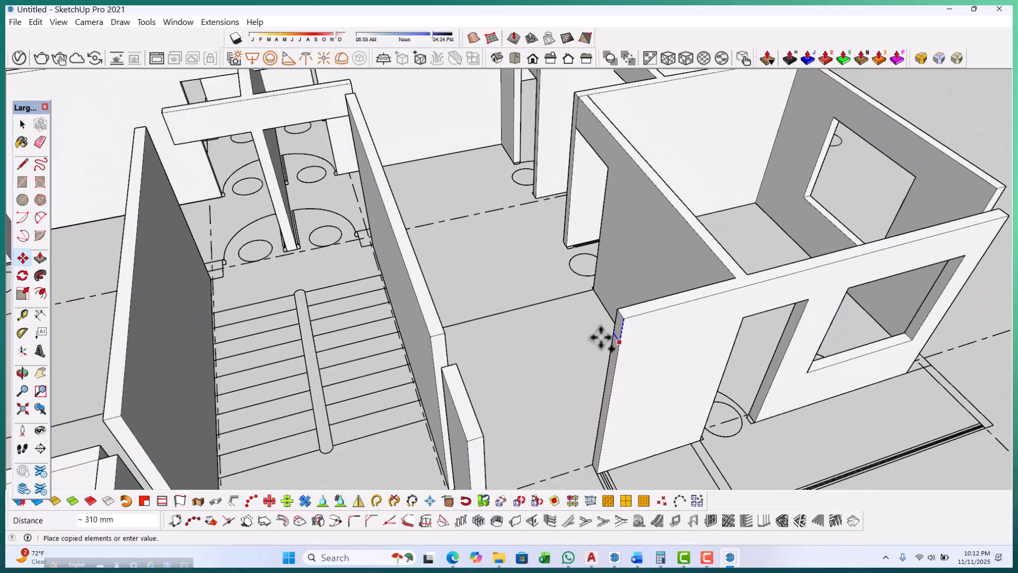
{"action": "scroll", "coordinate": [613, 206], "scroll_direction": "up", "scroll_amount": 1}
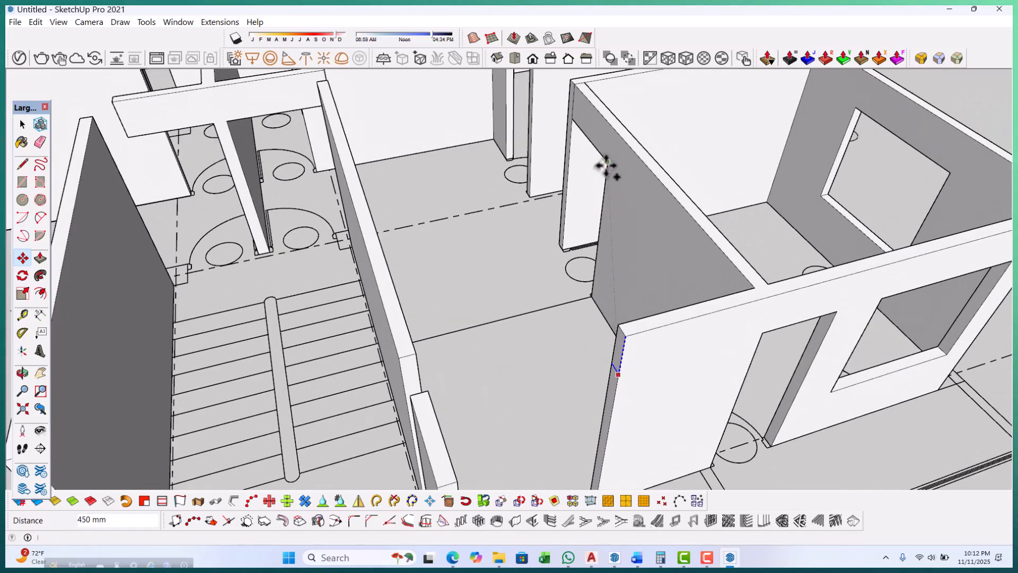
{"action": "left_click", "coordinate": [606, 165]}
Push/Pull the upper section of that wall end across the front opening to the short projecting wall beside the staircase.
{"action": "scroll", "coordinate": [560, 329], "scroll_direction": "down", "scroll_amount": 2}
{"action": "middle_click_drag", "start_coordinate": [566, 413], "coordinate": [604, 390]}
{"action": "key", "text": "p"}
{"action": "scroll", "coordinate": [634, 307], "scroll_direction": "up", "scroll_amount": 2}
{"action": "left_click", "coordinate": [656, 294]}
{"action": "scroll", "coordinate": [657, 293], "scroll_direction": "down", "scroll_amount": 3}
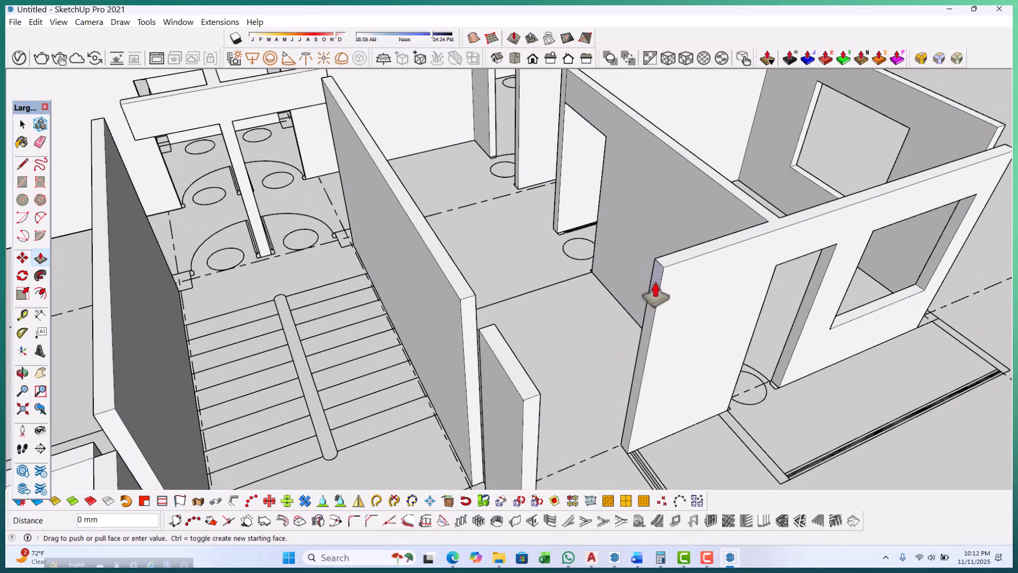
{"action": "middle_click_drag", "start_coordinate": [650, 353], "coordinate": [460, 354]}
{"action": "scroll", "coordinate": [400, 395], "scroll_direction": "up", "scroll_amount": 1}
{"action": "scroll", "coordinate": [371, 416], "scroll_direction": "up", "scroll_amount": 2}
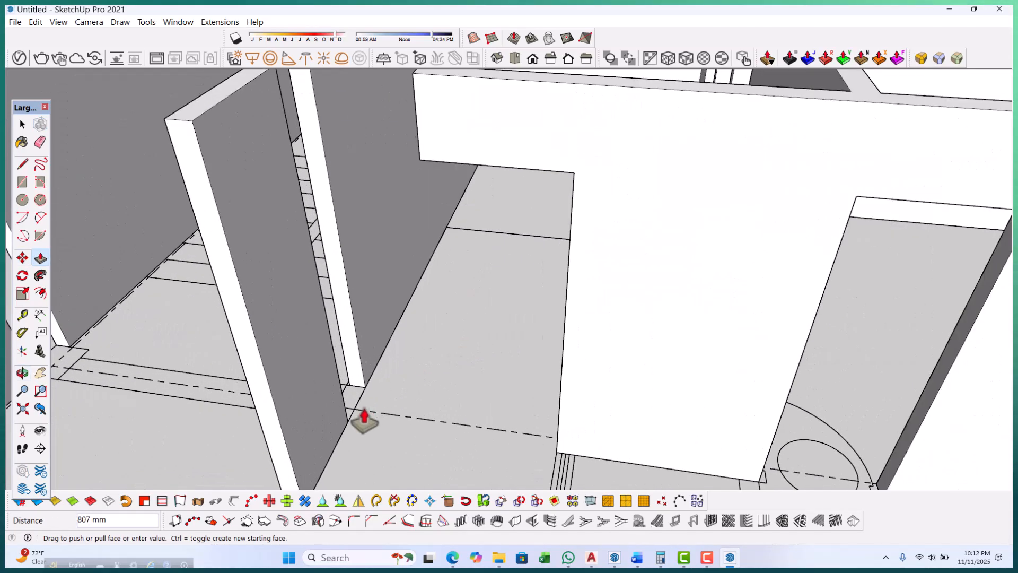
{"action": "scroll", "coordinate": [424, 413], "scroll_direction": "down", "scroll_amount": 5}
{"action": "middle_click_drag", "start_coordinate": [441, 403], "coordinate": [462, 425]}
{"action": "scroll", "coordinate": [461, 425], "scroll_direction": "up", "scroll_amount": 2}
{"action": "key", "text": "space"}
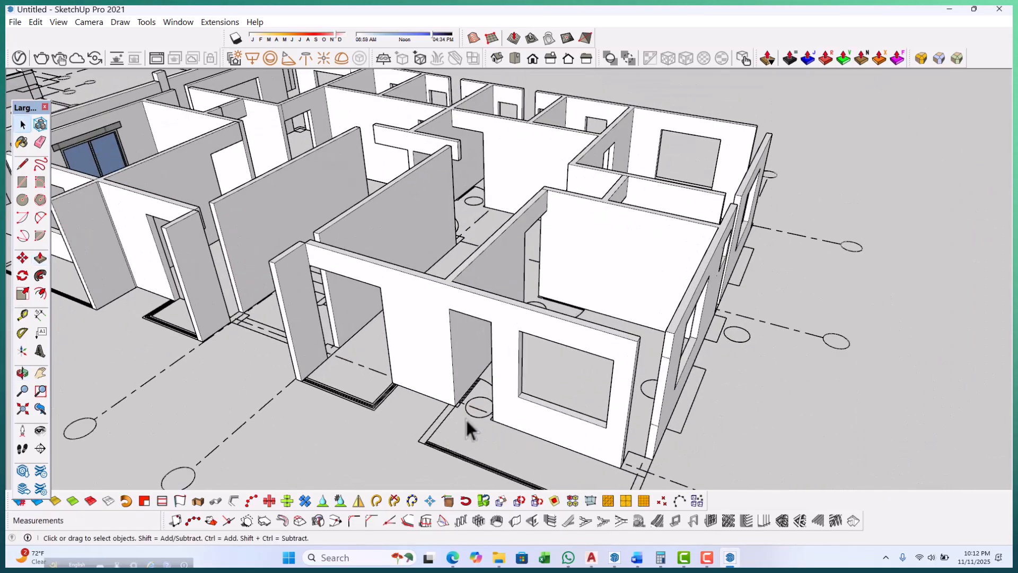
Draw a 125 by 975 mm rectangle over the porch side wall outline beside the front room's doorway.
{"action": "scroll", "coordinate": [488, 427], "scroll_direction": "up", "scroll_amount": 6}
{"action": "key", "text": "r"}
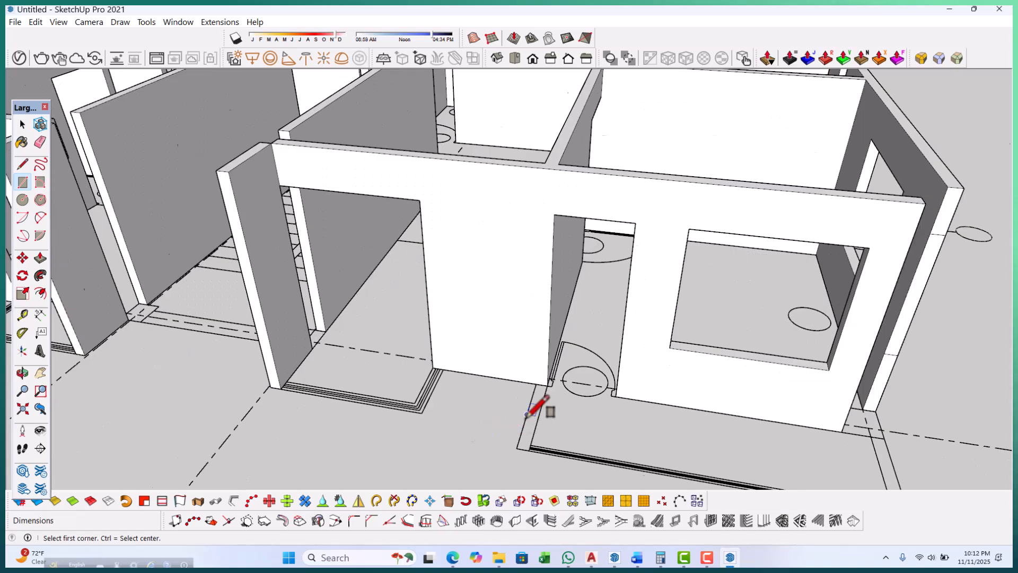
{"action": "left_click", "coordinate": [541, 365]}
{"action": "scroll", "coordinate": [538, 403], "scroll_direction": "down", "scroll_amount": 2}
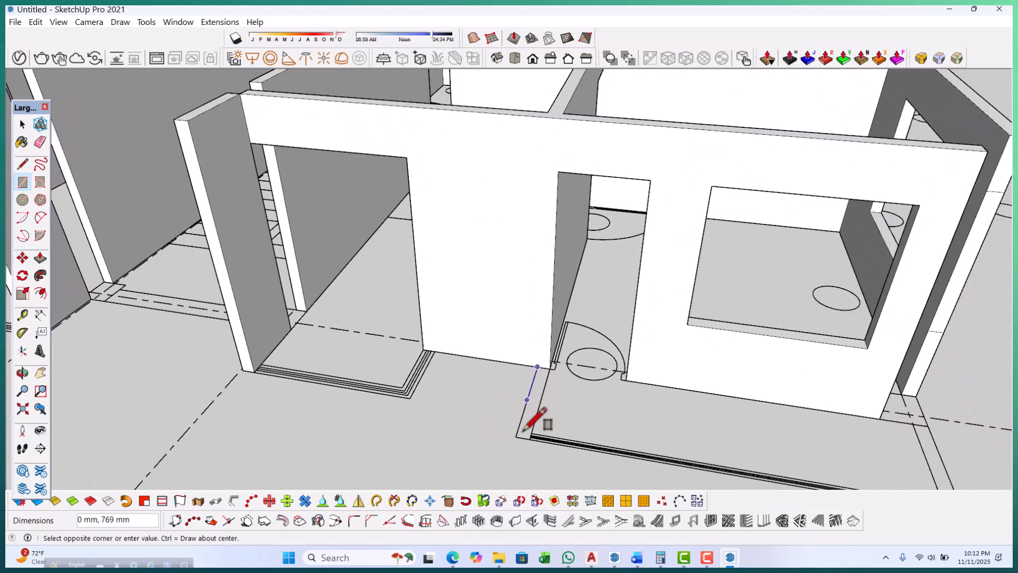
{"action": "scroll", "coordinate": [536, 432], "scroll_direction": "up", "scroll_amount": 5}
{"action": "left_click", "coordinate": [546, 423]}
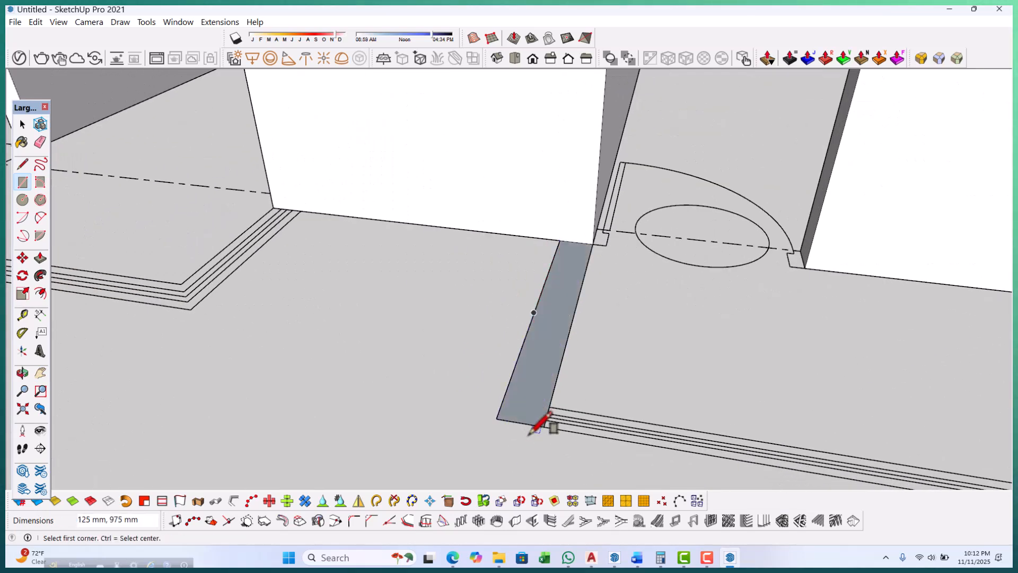
Push/Pull the porch side wall rectangle beside the doorway up 2550 mm, level with the existing wall tops.
{"action": "key", "text": "p"}
{"action": "left_click", "coordinate": [528, 367]}
{"action": "scroll", "coordinate": [533, 317], "scroll_direction": "down", "scroll_amount": 5}
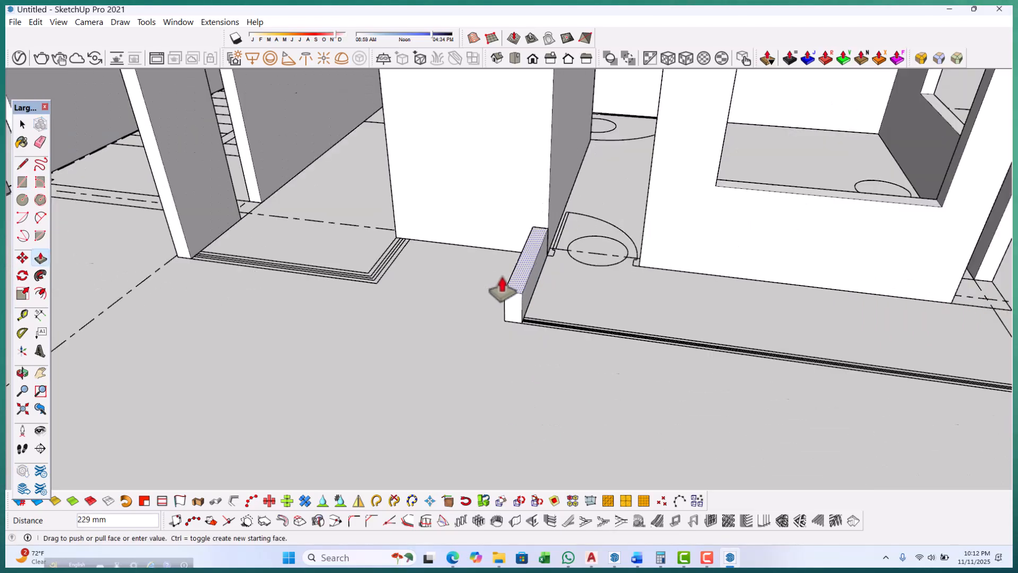
{"action": "scroll", "coordinate": [578, 207], "scroll_direction": "up", "scroll_amount": 2}
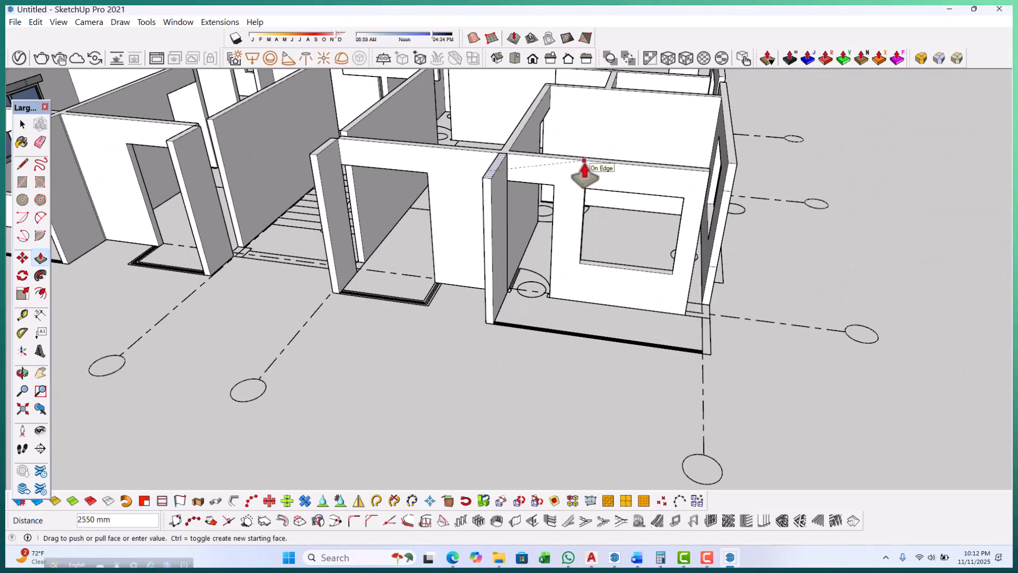
{"action": "left_click", "coordinate": [583, 160]}
{"action": "scroll", "coordinate": [602, 303], "scroll_direction": "down", "scroll_amount": 2}
{"action": "middle_click_drag", "start_coordinate": [740, 340], "coordinate": [695, 353]}
{"action": "scroll", "coordinate": [653, 345], "scroll_direction": "up", "scroll_amount": 4}
{"action": "key", "text": "space"}
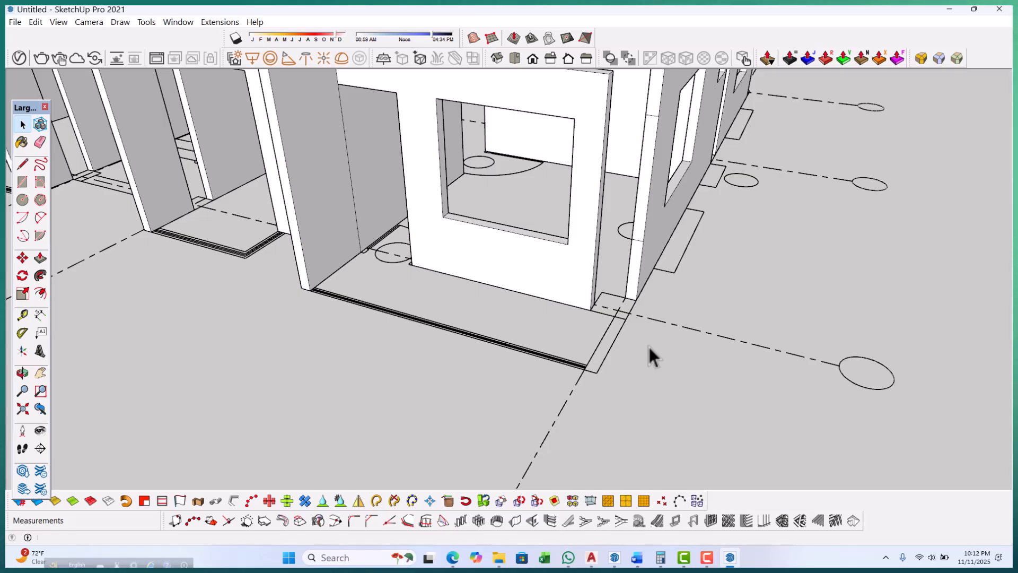
Draw a rectangle over the projecting wall outline at the porch's outer corner.
{"action": "key", "text": "r"}
{"action": "scroll", "coordinate": [648, 345], "scroll_direction": "up", "scroll_amount": 4}
{"action": "left_click", "coordinate": [589, 288]}
{"action": "scroll", "coordinate": [587, 324], "scroll_direction": "down", "scroll_amount": 3}
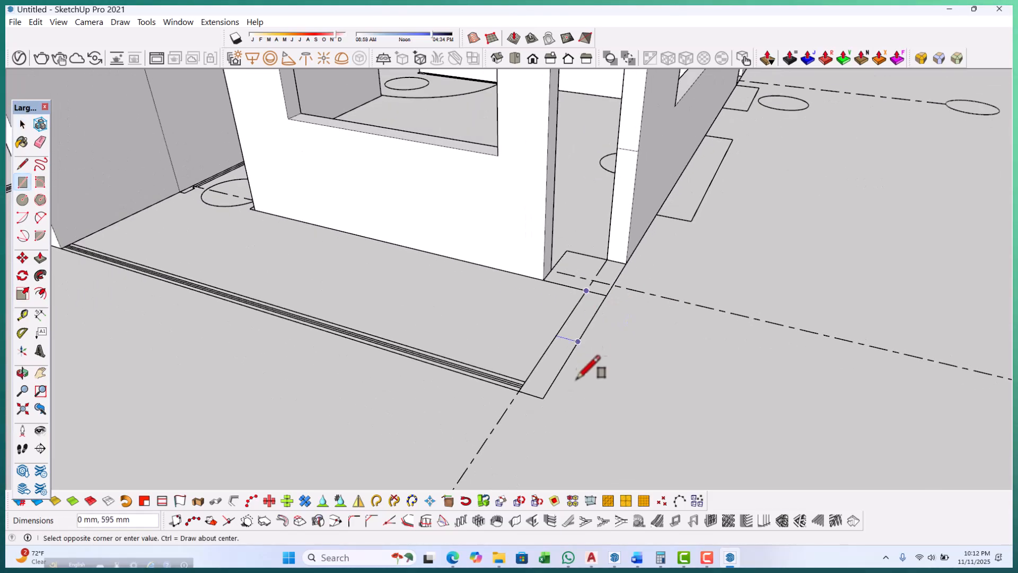
{"action": "scroll", "coordinate": [568, 374], "scroll_direction": "up", "scroll_amount": 3}
{"action": "left_click", "coordinate": [536, 395]}
Push/Pull the porch's outer corner rectangle up 2550 mm to match the height of the outer walls.
{"action": "key", "text": "p"}
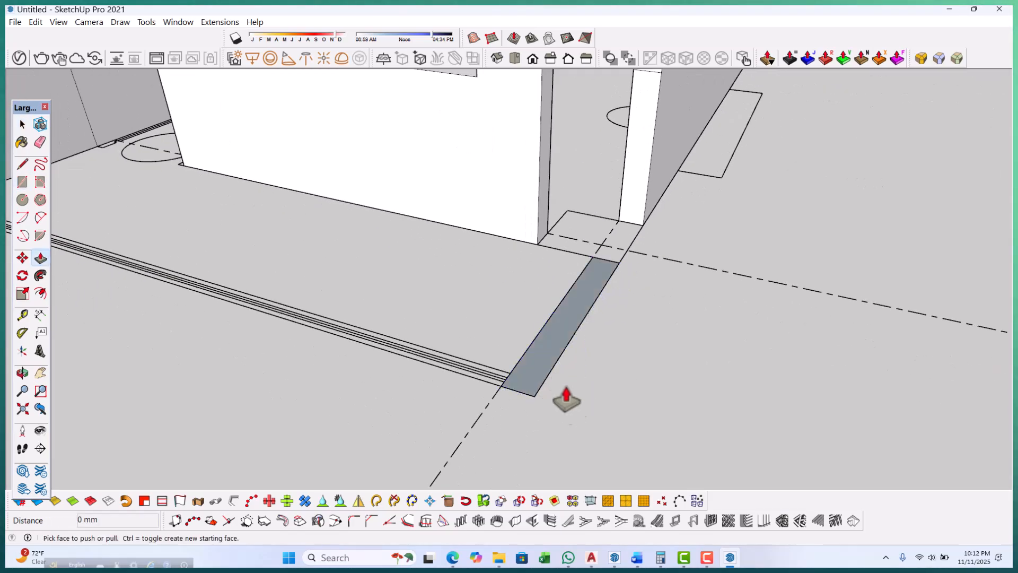
{"action": "left_click", "coordinate": [541, 374]}
{"action": "scroll", "coordinate": [530, 376], "scroll_direction": "down", "scroll_amount": 3}
{"action": "scroll", "coordinate": [551, 339], "scroll_direction": "down", "scroll_amount": 5}
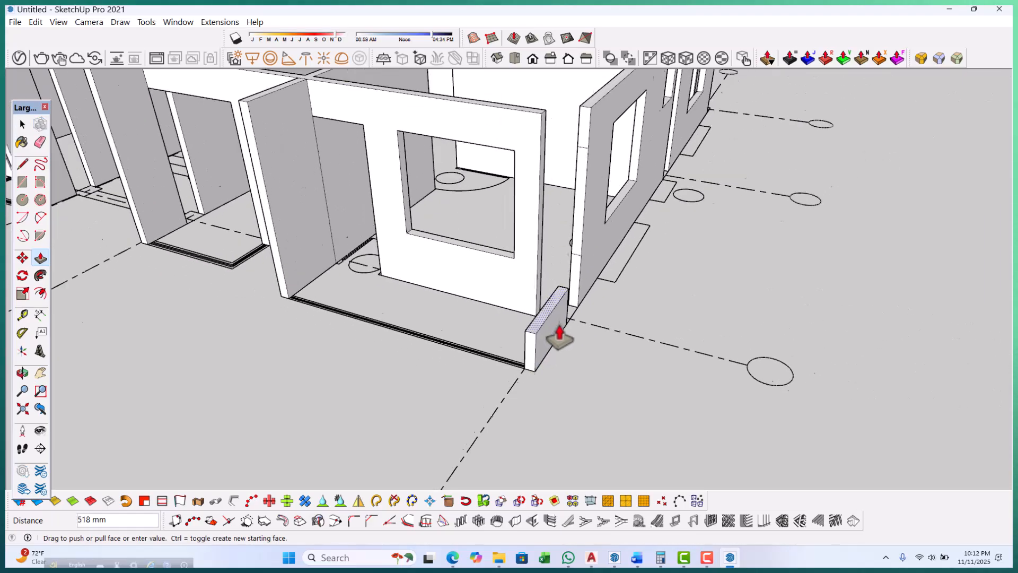
{"action": "scroll", "coordinate": [639, 159], "scroll_direction": "up", "scroll_amount": 5}
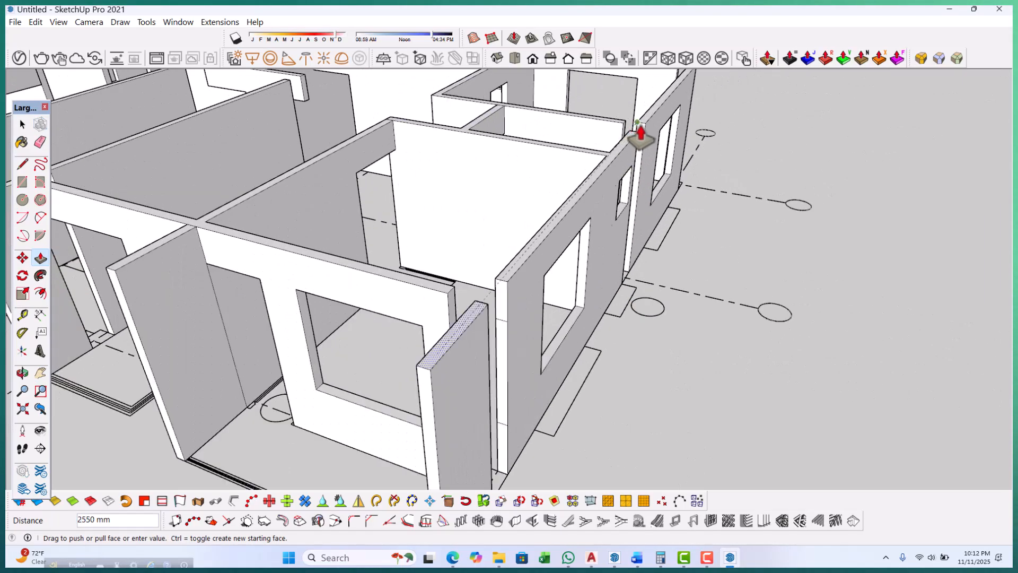
{"action": "key", "text": "space"}
{"action": "scroll", "coordinate": [663, 204], "scroll_direction": "down", "scroll_amount": 5}
{"action": "middle_click_drag", "start_coordinate": [669, 260], "coordinate": [696, 288]}
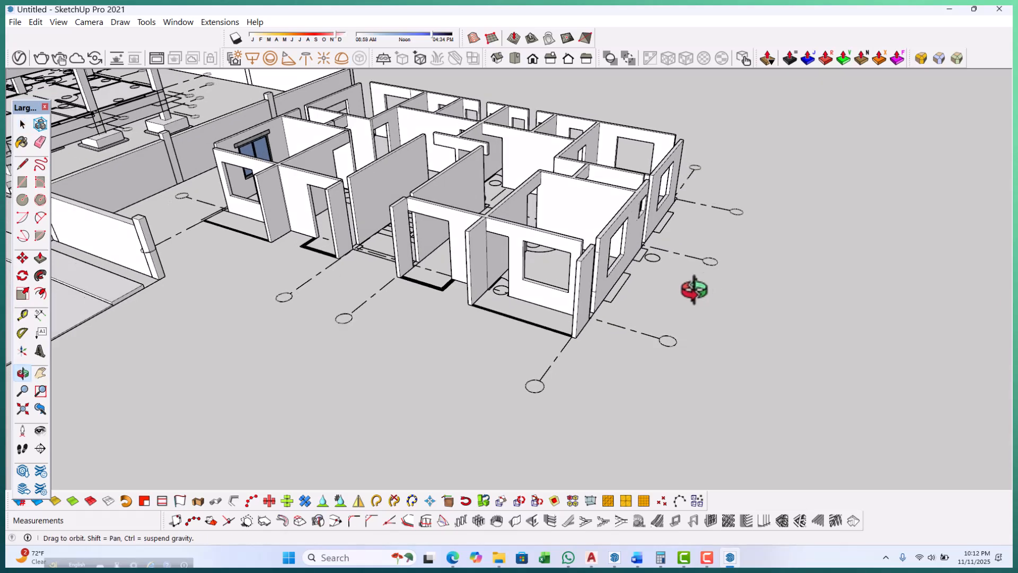
Examine the whole building's walls, front projections, staircase area and interior partitions from several sides.
{"action": "scroll", "coordinate": [311, 178], "scroll_direction": "up", "scroll_amount": 5}
{"action": "scroll", "coordinate": [534, 282], "scroll_direction": "down", "scroll_amount": 5}
{"action": "middle_click_drag", "start_coordinate": [329, 239], "coordinate": [506, 316]}
{"action": "scroll", "coordinate": [335, 237], "scroll_direction": "up", "scroll_amount": 2}
{"action": "scroll", "coordinate": [532, 218], "scroll_direction": "up", "scroll_amount": 4}
{"action": "middle_click_drag", "start_coordinate": [535, 217], "coordinate": [557, 329]}
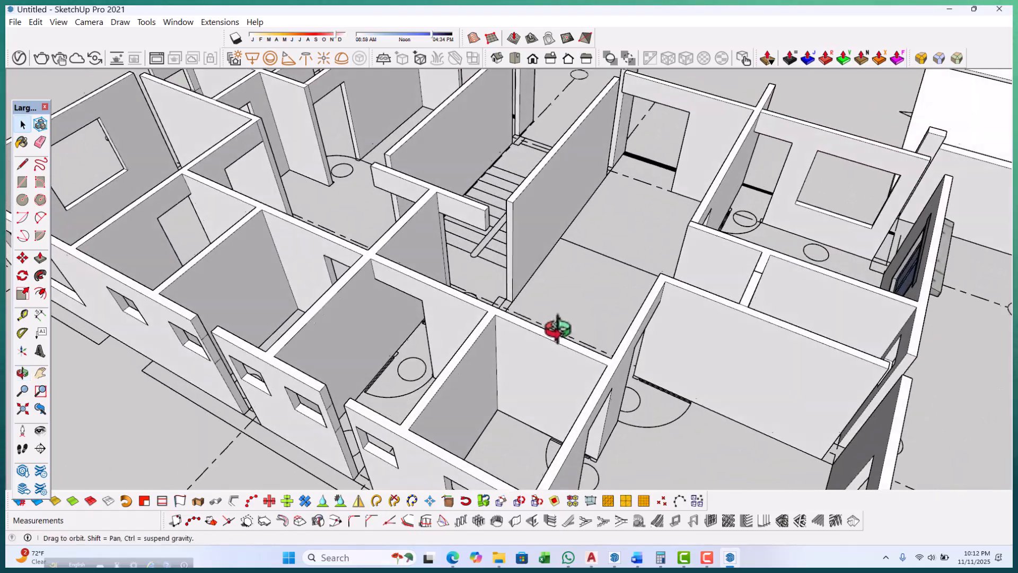
{"action": "scroll", "coordinate": [507, 256], "scroll_direction": "down", "scroll_amount": 5}
{"action": "middle_click_drag", "start_coordinate": [507, 256], "coordinate": [547, 235]}
{"action": "scroll", "coordinate": [511, 216], "scroll_direction": "down", "scroll_amount": 3}
{"action": "scroll", "coordinate": [519, 240], "scroll_direction": "up", "scroll_amount": 3}
{"action": "scroll", "coordinate": [410, 212], "scroll_direction": "down", "scroll_amount": 6}
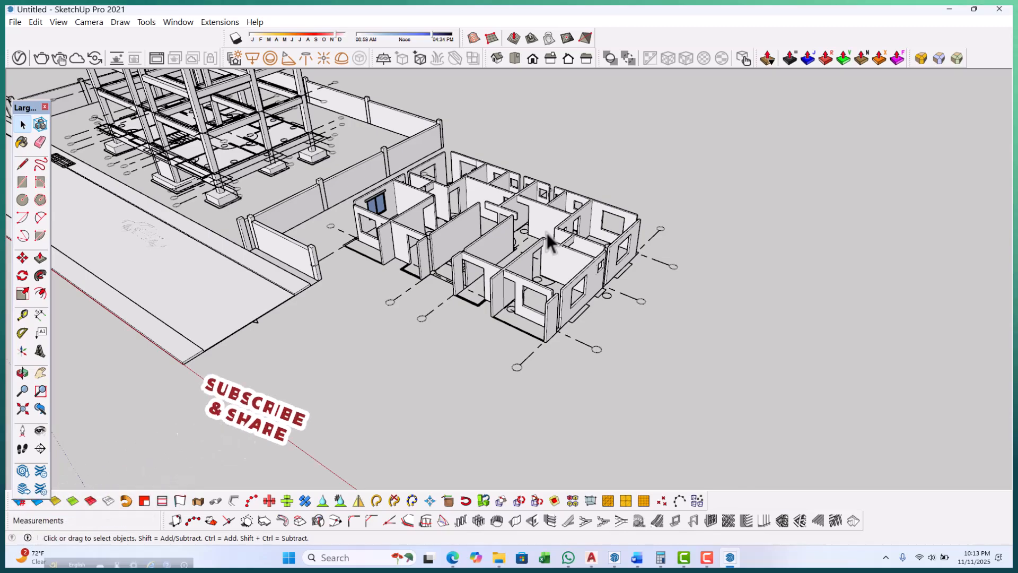
{"action": "scroll", "coordinate": [656, 193], "scroll_direction": "down", "scroll_amount": 5}
{"action": "mouse_move", "coordinate": [607, 215]}
{"action": "middle_mouse_down"}
{"action": "mouse_move", "coordinate": [693, 234]}
{"action": "mouse_move", "coordinate": [621, 227]}
{"action": "middle_mouse_up"}
{"action": "scroll", "coordinate": [636, 223], "scroll_direction": "up", "scroll_amount": 3}
{"action": "scroll", "coordinate": [512, 221], "scroll_direction": "up", "scroll_amount": 5}
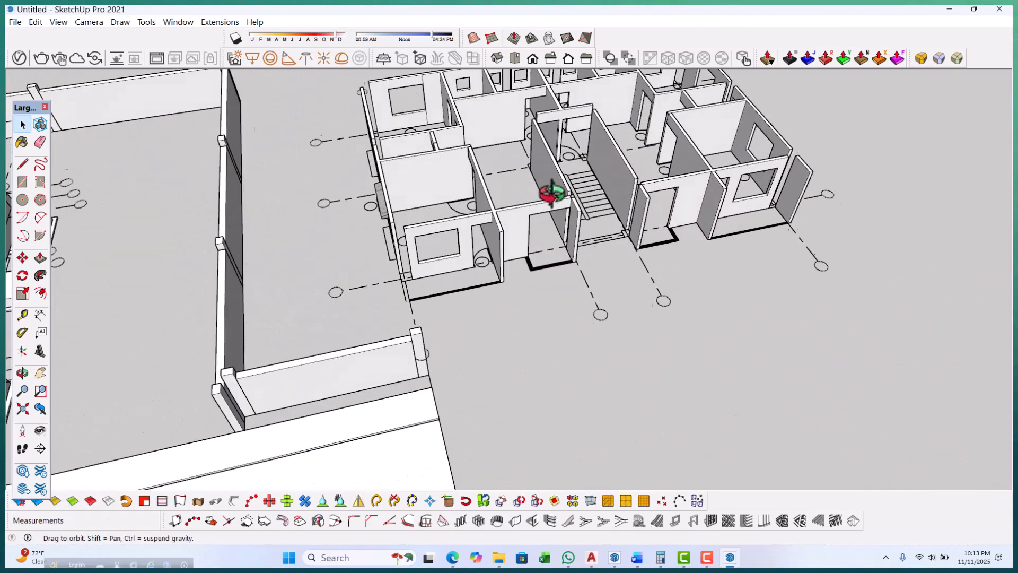
{"action": "middle_click_drag", "start_coordinate": [563, 198], "coordinate": [421, 172]}
{"action": "scroll", "coordinate": [422, 172], "scroll_direction": "down", "scroll_amount": 3}
{"action": "middle_click_drag", "start_coordinate": [497, 190], "coordinate": [437, 171]}
{"action": "scroll", "coordinate": [498, 181], "scroll_direction": "up", "scroll_amount": 2}
{"action": "scroll", "coordinate": [500, 182], "scroll_direction": "up", "scroll_amount": 4}
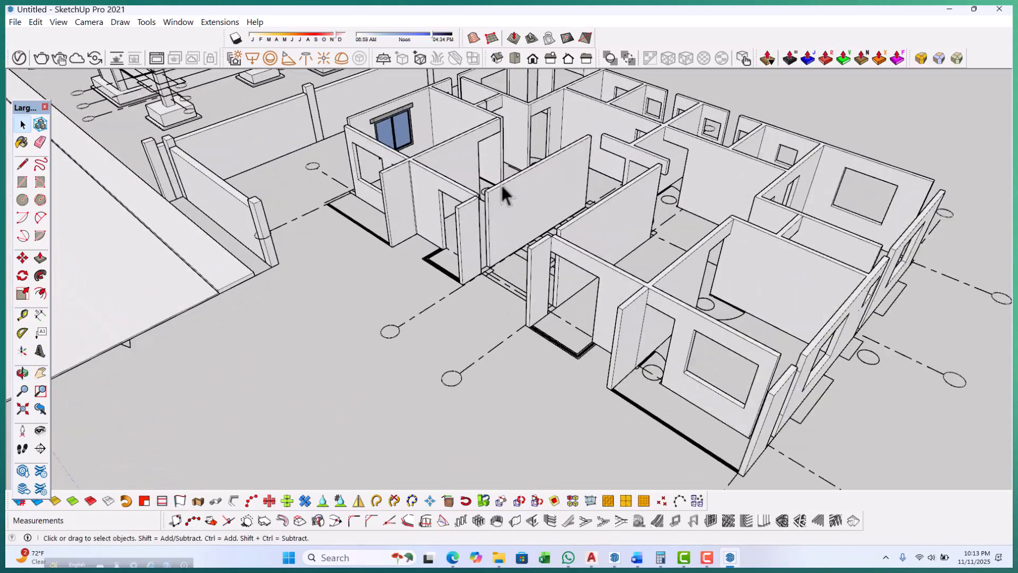
{"action": "scroll", "coordinate": [518, 196], "scroll_direction": "down", "scroll_amount": 2}
{"action": "middle_click_drag", "start_coordinate": [787, 289], "coordinate": [591, 241]}
{"action": "scroll", "coordinate": [591, 242], "scroll_direction": "up", "scroll_amount": 5}
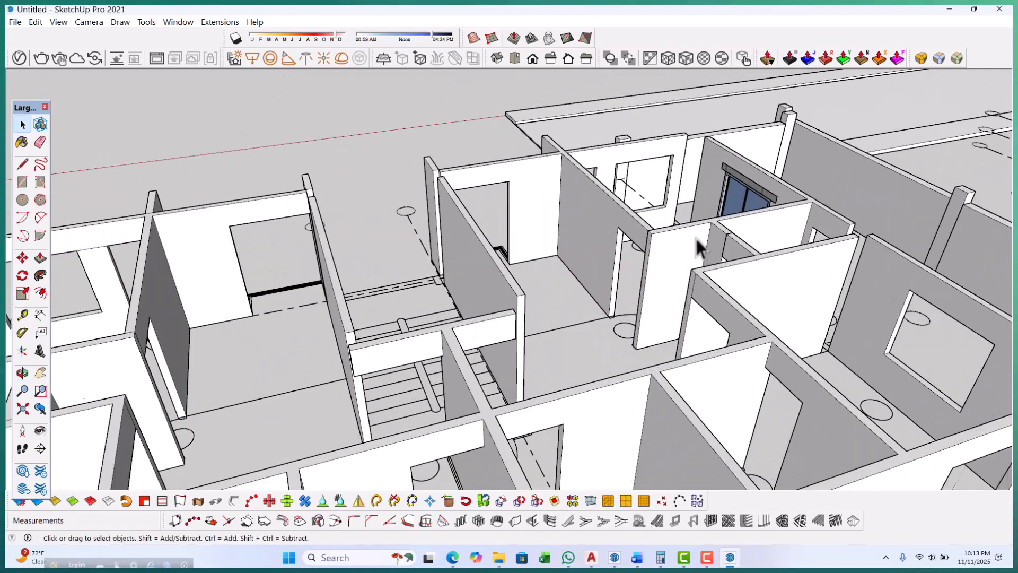
Explode the wall group around the room with the blue sliding window.
{"action": "middle_click_drag", "start_coordinate": [688, 237], "coordinate": [663, 262]}
{"action": "scroll", "coordinate": [684, 268], "scroll_direction": "up", "scroll_amount": 3}
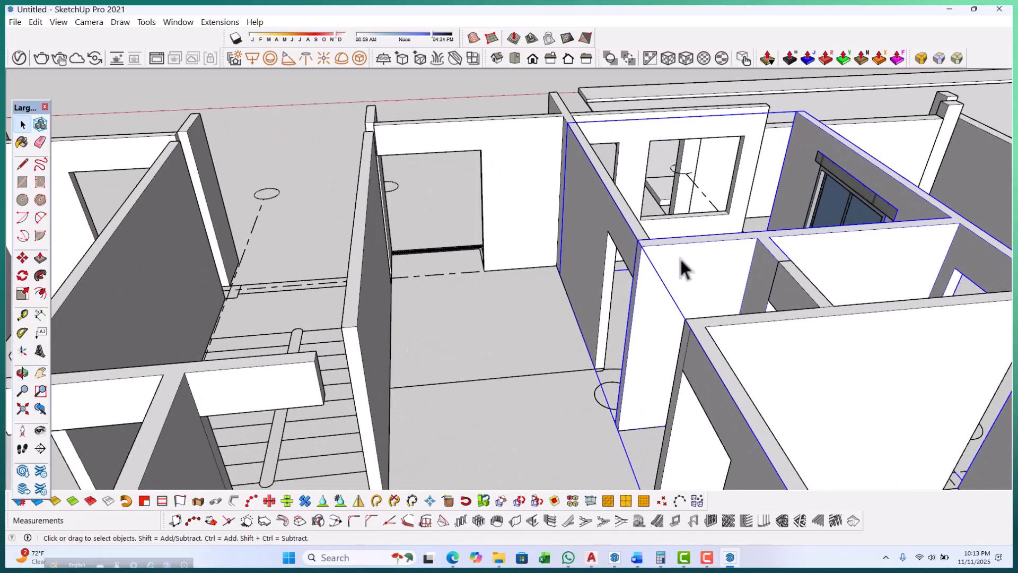
{"action": "right_click", "coordinate": [682, 266]}
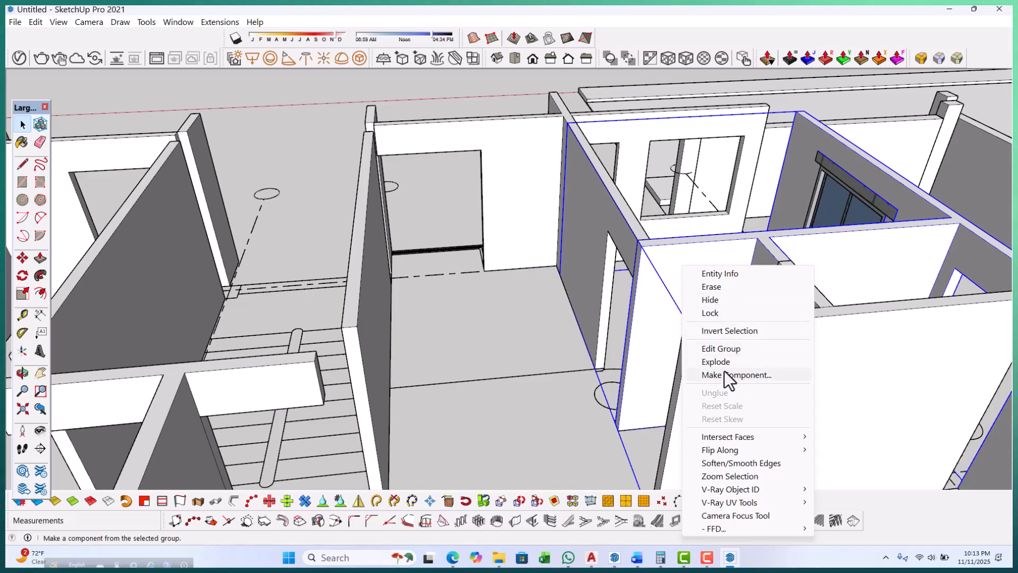
{"action": "left_click", "coordinate": [494, 318]}
{"action": "middle_click_drag", "start_coordinate": [495, 316], "coordinate": [655, 296]}
{"action": "right_click", "coordinate": [679, 248]}
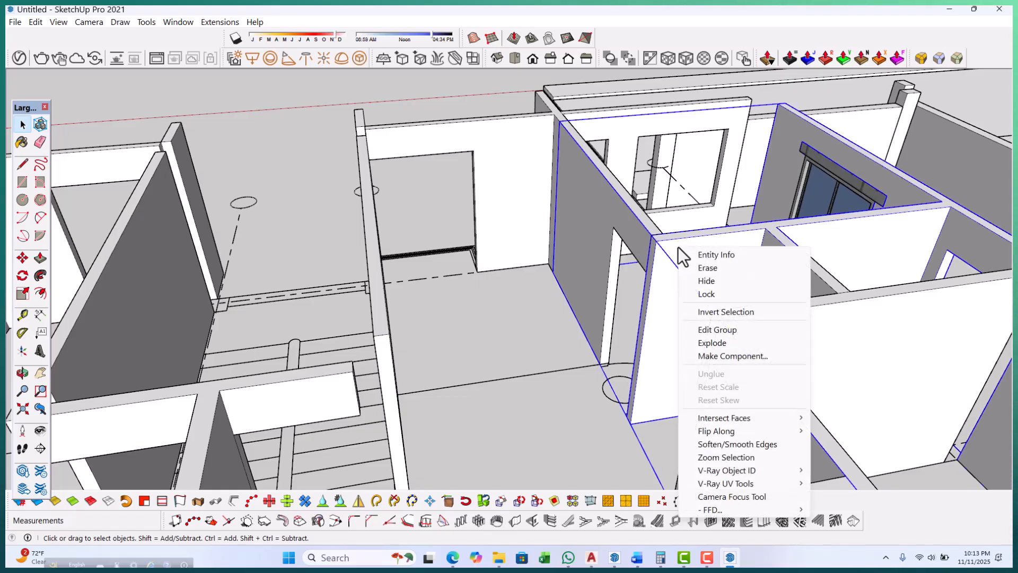
{"action": "left_click", "coordinate": [718, 343]}
{"action": "scroll", "coordinate": [698, 328], "scroll_direction": "down", "scroll_amount": 8}
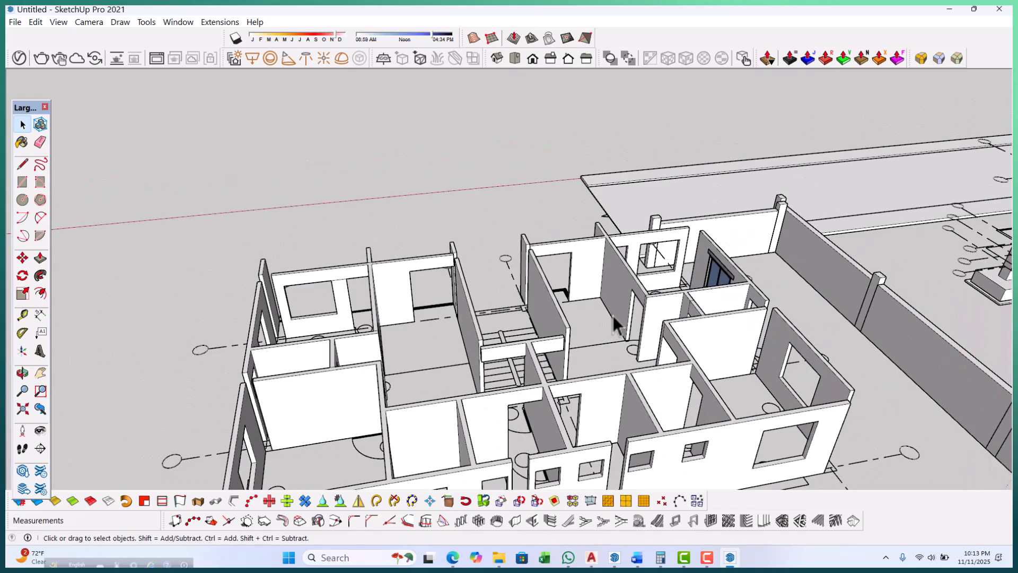
Examine the whole wall model beside the column frame and compound wall, then the tops of the windowed room's walls.
{"action": "scroll", "coordinate": [612, 316], "scroll_direction": "down", "scroll_amount": 3}
{"action": "middle_click_drag", "start_coordinate": [614, 317], "coordinate": [702, 352]}
{"action": "scroll", "coordinate": [702, 352], "scroll_direction": "down", "scroll_amount": 3}
{"action": "middle_click_drag", "start_coordinate": [636, 364], "coordinate": [695, 347]}
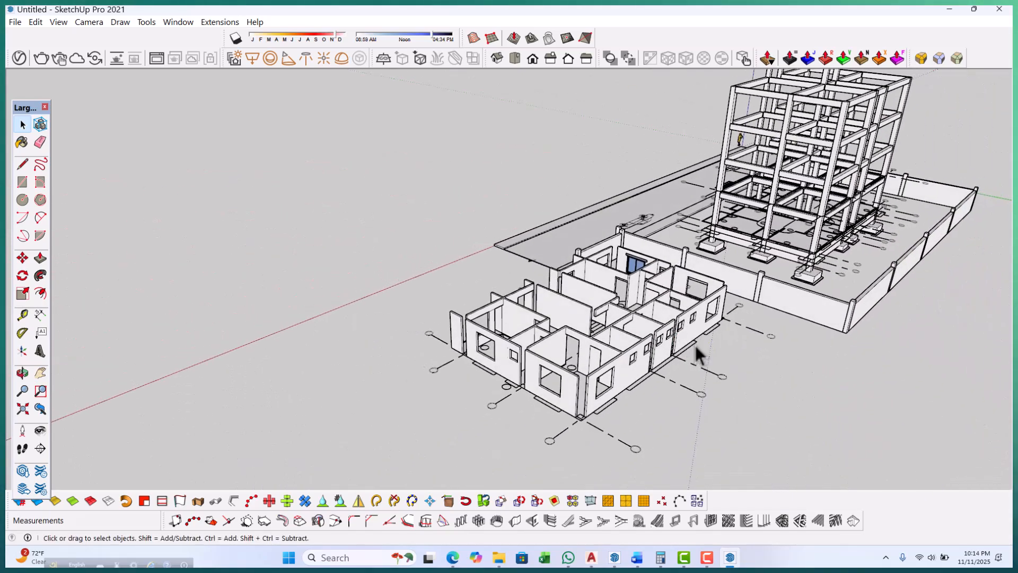
{"action": "scroll", "coordinate": [695, 343], "scroll_direction": "up", "scroll_amount": 3}
{"action": "scroll", "coordinate": [669, 219], "scroll_direction": "up", "scroll_amount": 3}
{"action": "scroll", "coordinate": [654, 186], "scroll_direction": "up", "scroll_amount": 3}
{"action": "scroll", "coordinate": [422, 215], "scroll_direction": "up", "scroll_amount": 3}
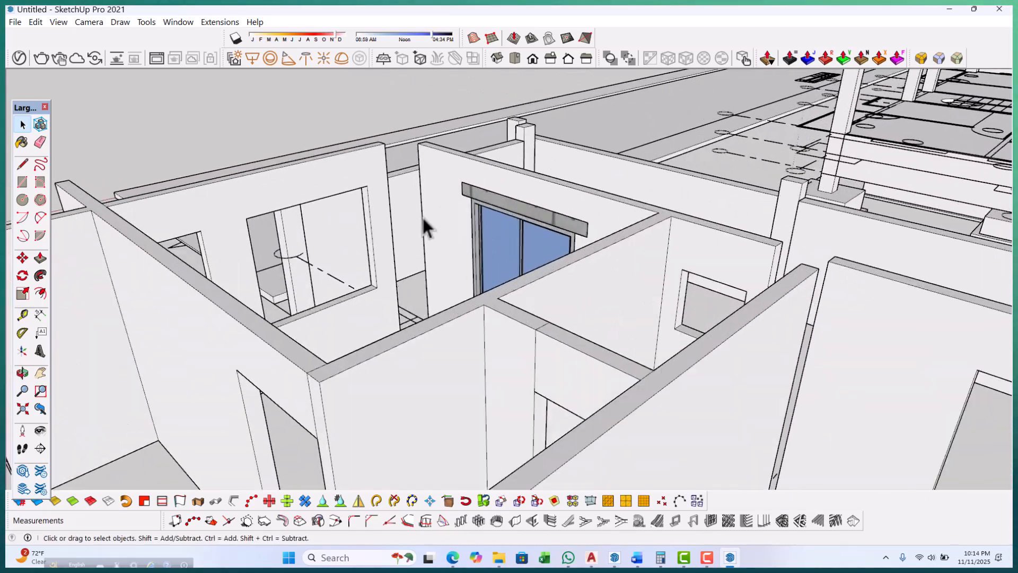
Copy the two-pane sliding window into the open hanif vay model and place it on the upper floor's edge beside the corner column.
{"action": "middle_click_drag", "start_coordinate": [500, 229], "coordinate": [545, 287]}
{"action": "scroll", "coordinate": [562, 305], "scroll_direction": "up", "scroll_amount": 3}
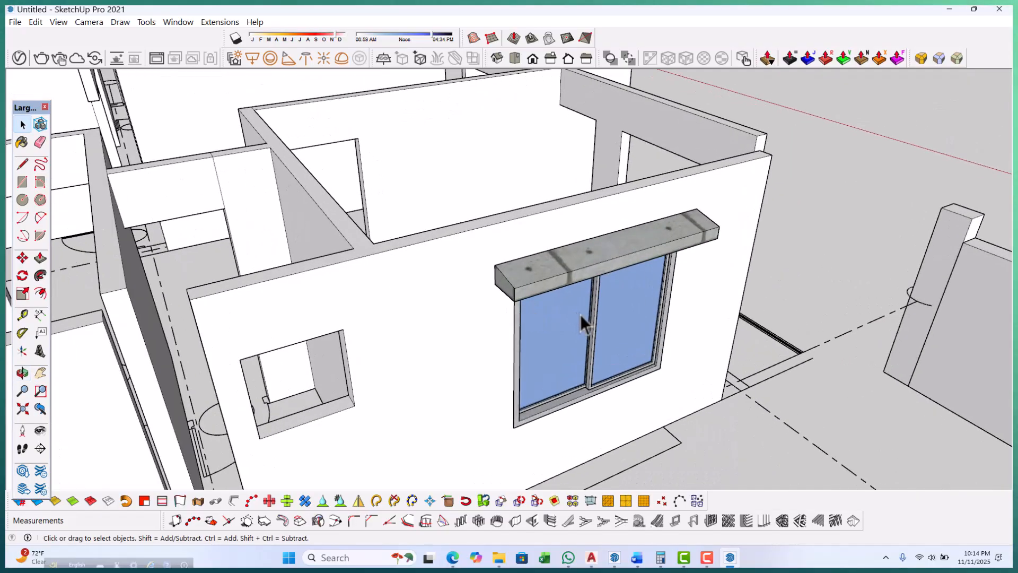
{"action": "left_click", "coordinate": [593, 312]}
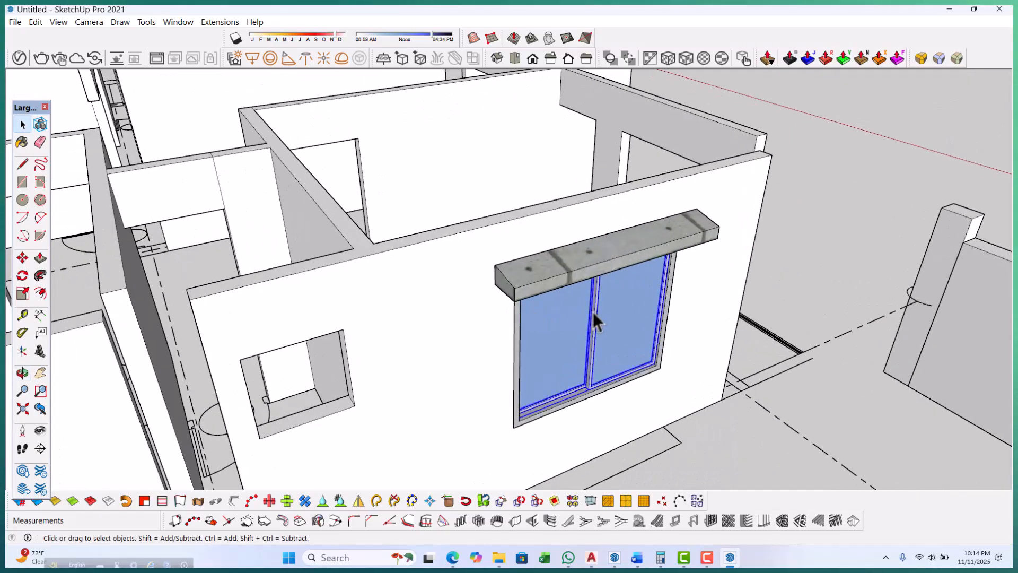
{"action": "left_click", "coordinate": [617, 558]}
{"action": "middle_click_drag", "start_coordinate": [562, 339], "coordinate": [598, 396]}
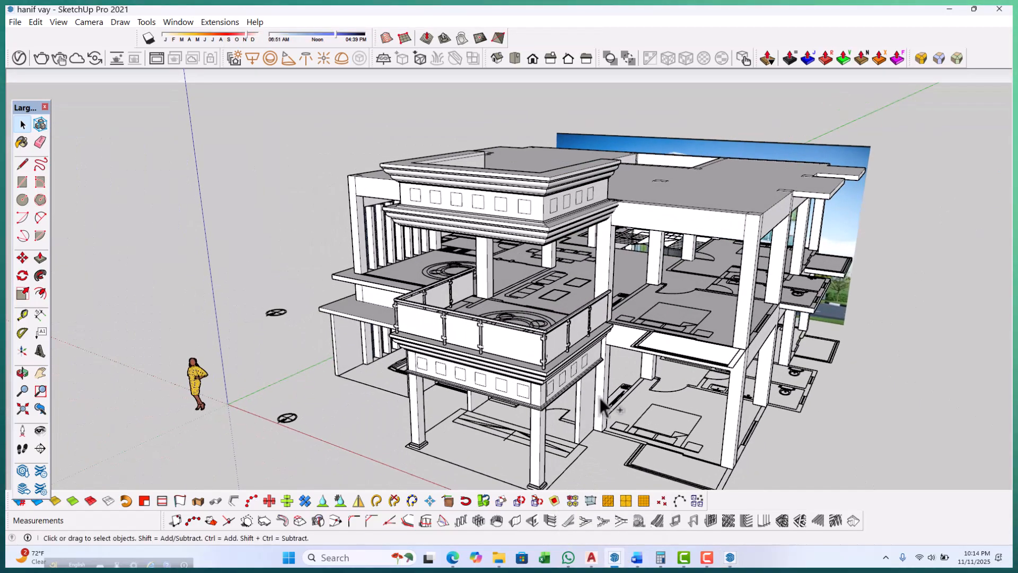
{"action": "key", "text": "ctrl+v"}
{"action": "scroll", "coordinate": [704, 362], "scroll_direction": "up", "scroll_amount": 10}
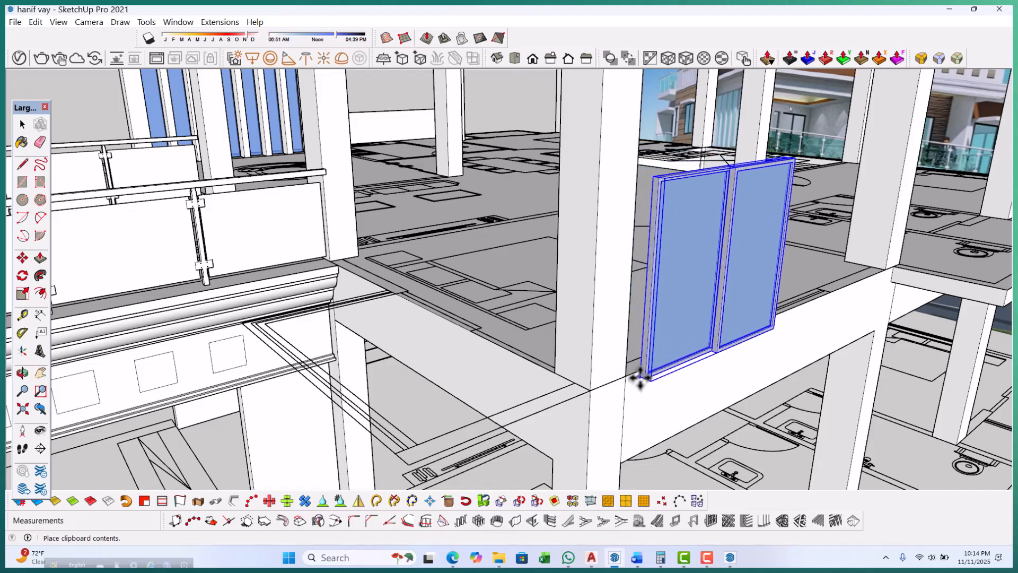
{"action": "left_click", "coordinate": [631, 378]}
{"action": "middle_click_drag", "start_coordinate": [631, 378], "coordinate": [455, 391]}
{"action": "key", "text": "space"}
{"action": "scroll", "coordinate": [397, 283], "scroll_direction": "up", "scroll_amount": 4}
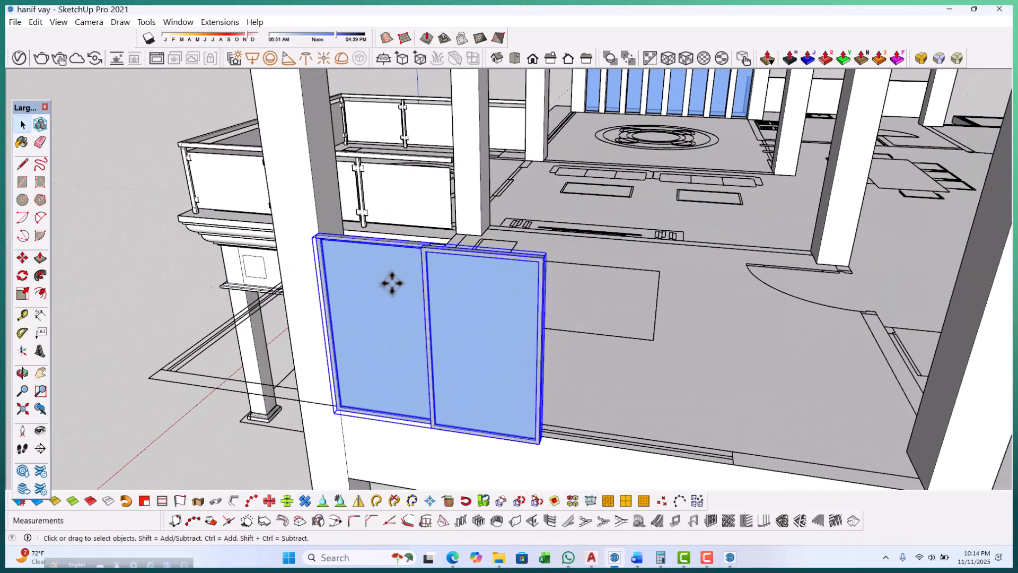
Delete the pasted sliding window from the hanif vay model.
{"action": "left_click", "coordinate": [154, 309]}
{"action": "middle_click_drag", "start_coordinate": [176, 308], "coordinate": [263, 302]}
{"action": "scroll", "coordinate": [309, 275], "scroll_direction": "up", "scroll_amount": 3}
{"action": "left_click", "coordinate": [307, 271]}
{"action": "key", "text": "Delete"}
{"action": "middle_click_drag", "start_coordinate": [307, 272], "coordinate": [405, 312]}
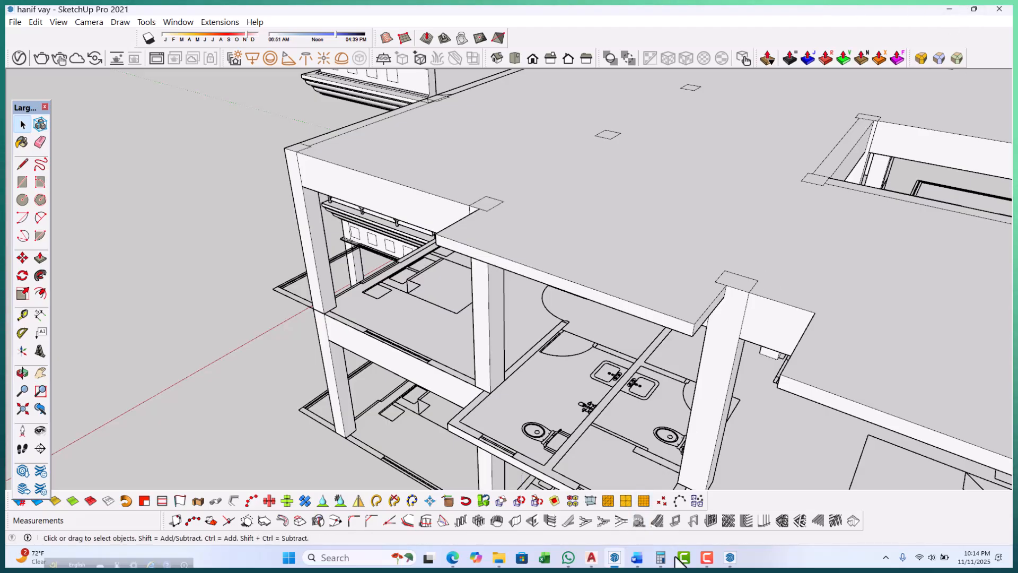
Switch back to the Untitled model and check the stray edge across the end face of the wall near the sliding window.
{"action": "left_click", "coordinate": [730, 557]}
{"action": "scroll", "coordinate": [567, 368], "scroll_direction": "down", "scroll_amount": 8}
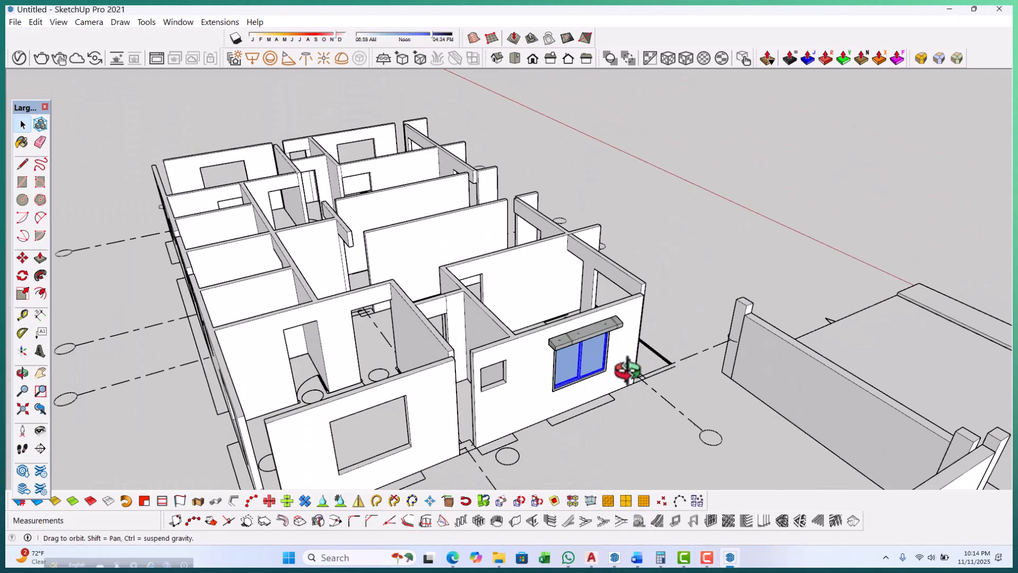
{"action": "middle_click_drag", "start_coordinate": [721, 306], "coordinate": [536, 329]}
{"action": "scroll", "coordinate": [295, 291], "scroll_direction": "up", "scroll_amount": 6}
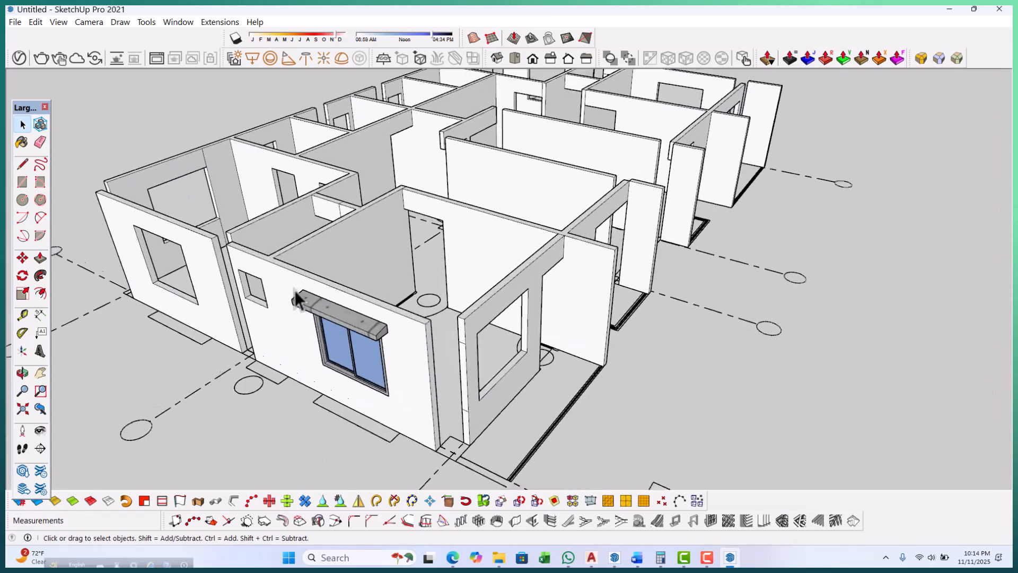
{"action": "middle_click_drag", "start_coordinate": [684, 400], "coordinate": [484, 379]}
{"action": "scroll", "coordinate": [620, 401], "scroll_direction": "down", "scroll_amount": 6}
{"action": "scroll", "coordinate": [432, 349], "scroll_direction": "up", "scroll_amount": 4}
{"action": "scroll", "coordinate": [595, 354], "scroll_direction": "up", "scroll_amount": 6}
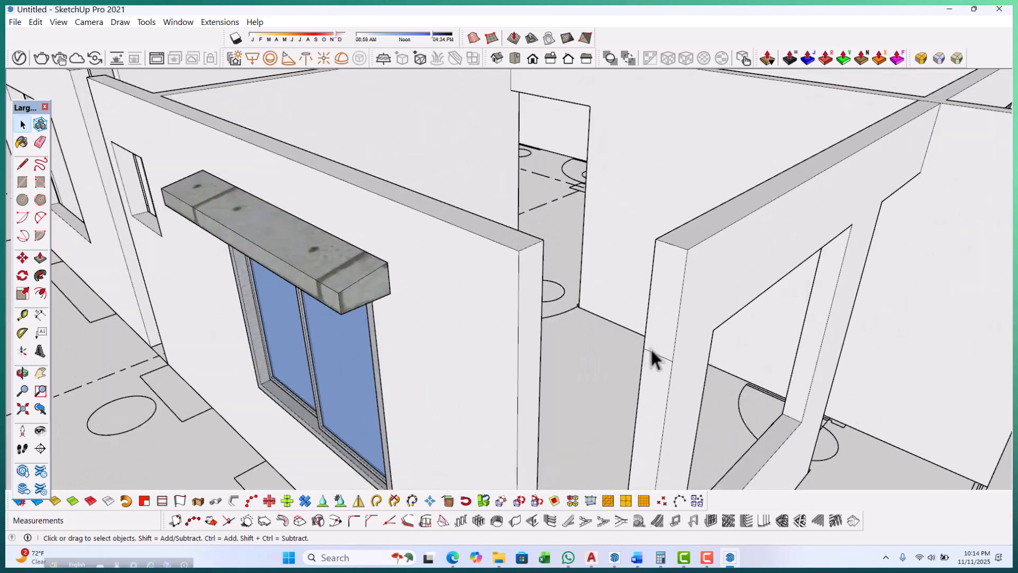
{"action": "left_click", "coordinate": [651, 349]}
{"action": "left_click", "coordinate": [656, 354]}
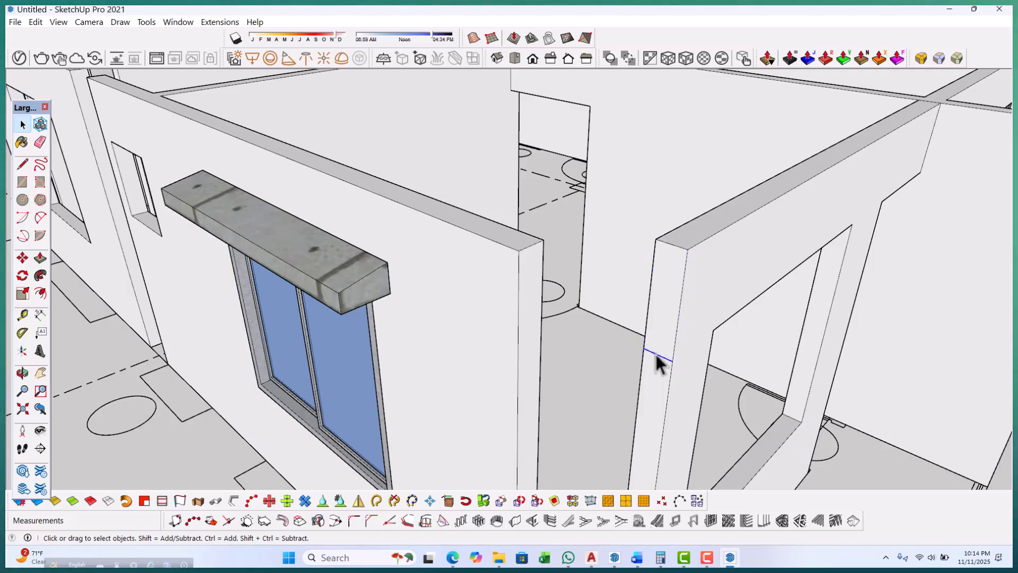
{"action": "left_click", "coordinate": [593, 244]}
Examine the building's front projections and the open corner beside the sliding window's wall.
{"action": "scroll", "coordinate": [593, 244], "scroll_direction": "down", "scroll_amount": 6}
{"action": "scroll", "coordinate": [614, 364], "scroll_direction": "up", "scroll_amount": 4}
{"action": "scroll", "coordinate": [605, 368], "scroll_direction": "down", "scroll_amount": 6}
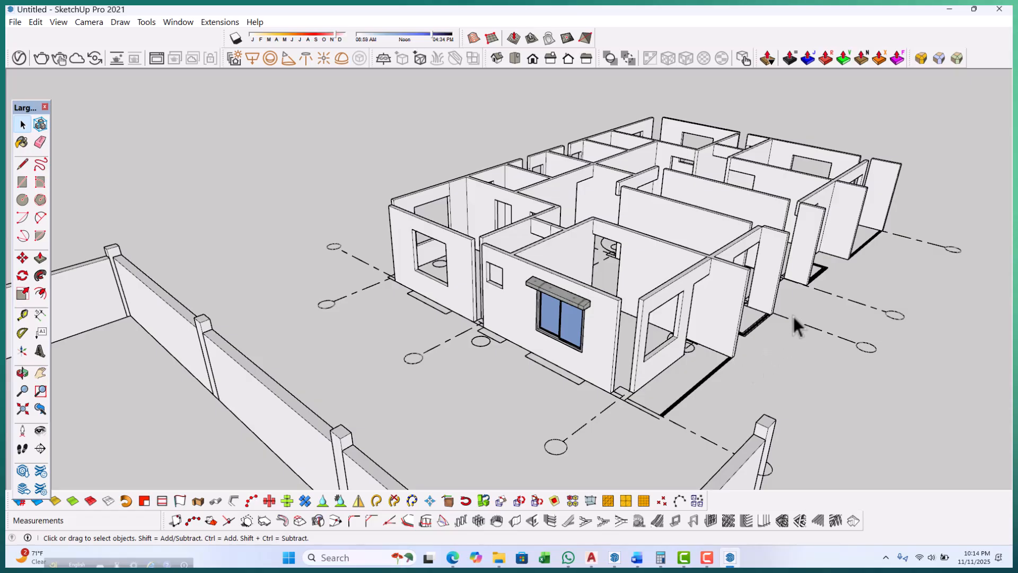
{"action": "middle_click_drag", "start_coordinate": [792, 314], "coordinate": [454, 269]}
{"action": "scroll", "coordinate": [455, 269], "scroll_direction": "down", "scroll_amount": 3}
{"action": "middle_click_drag", "start_coordinate": [569, 279], "coordinate": [413, 275]}
{"action": "scroll", "coordinate": [371, 246], "scroll_direction": "up", "scroll_amount": 3}
{"action": "scroll", "coordinate": [371, 246], "scroll_direction": "up", "scroll_amount": 2}
Draw a rectangle about 125 mm by 975 mm over the projecting wall outline at the sliding-window room's outer corner.
{"action": "middle_click_drag", "start_coordinate": [352, 238], "coordinate": [609, 324]}
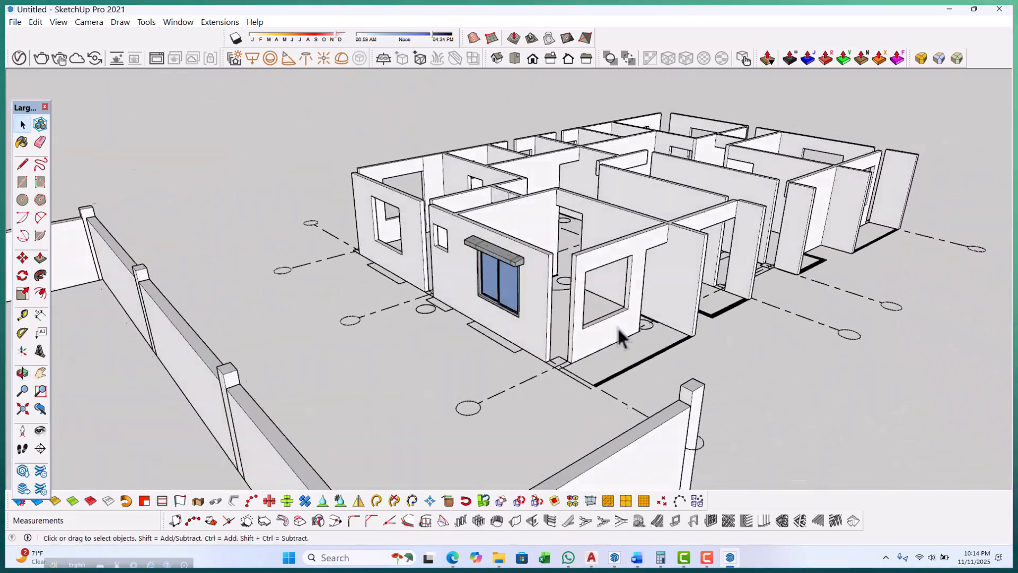
{"action": "scroll", "coordinate": [577, 400], "scroll_direction": "up", "scroll_amount": 4}
{"action": "key", "text": "r"}
{"action": "scroll", "coordinate": [598, 375], "scroll_direction": "up", "scroll_amount": 4}
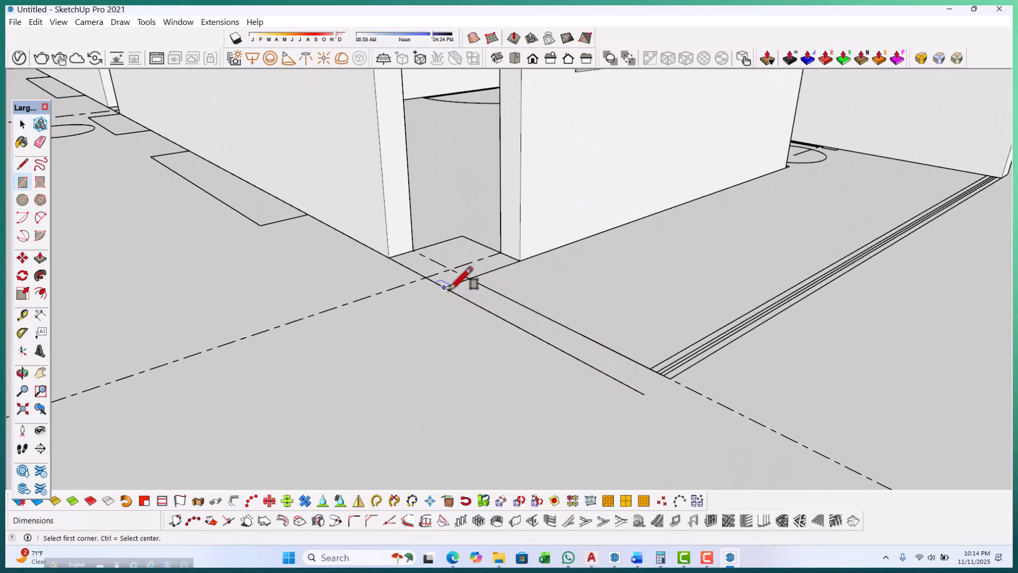
{"action": "scroll", "coordinate": [689, 379], "scroll_direction": "up", "scroll_amount": 3}
{"action": "left_click", "coordinate": [664, 371]}
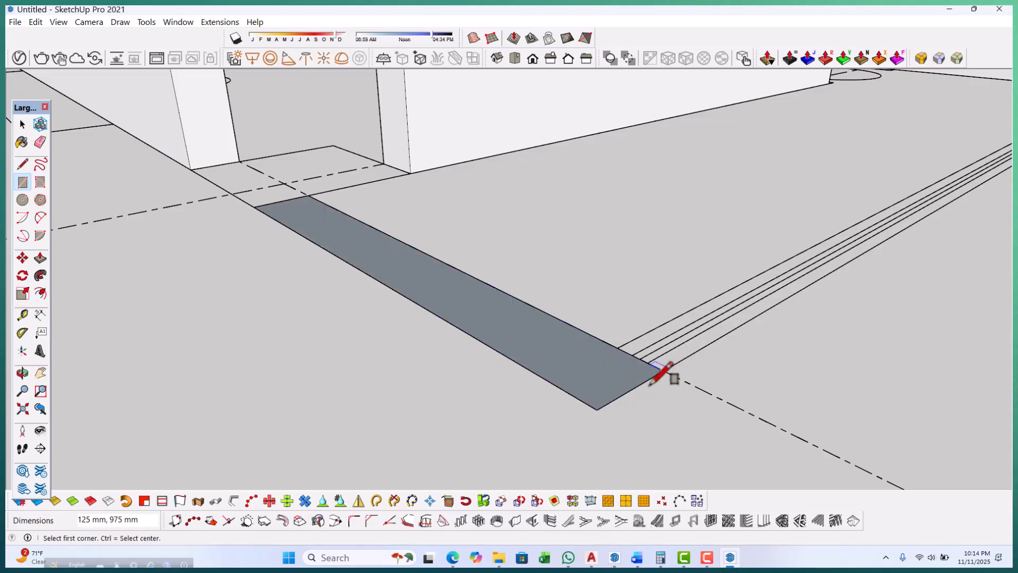
Push/Pull the new corner rectangle up 2550 mm, level with the neighbouring wall tops.
{"action": "key", "text": "p"}
{"action": "left_click", "coordinate": [586, 379]}
{"action": "scroll", "coordinate": [580, 377], "scroll_direction": "down", "scroll_amount": 2}
{"action": "scroll", "coordinate": [580, 377], "scroll_direction": "down", "scroll_amount": 8}
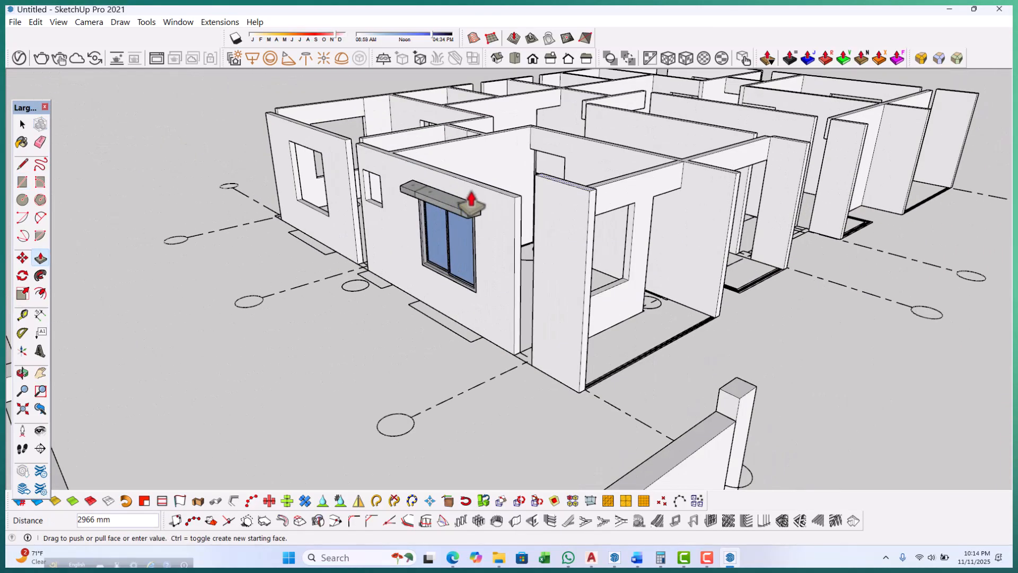
{"action": "scroll", "coordinate": [493, 201], "scroll_direction": "up", "scroll_amount": 2}
{"action": "left_click", "coordinate": [521, 209]}
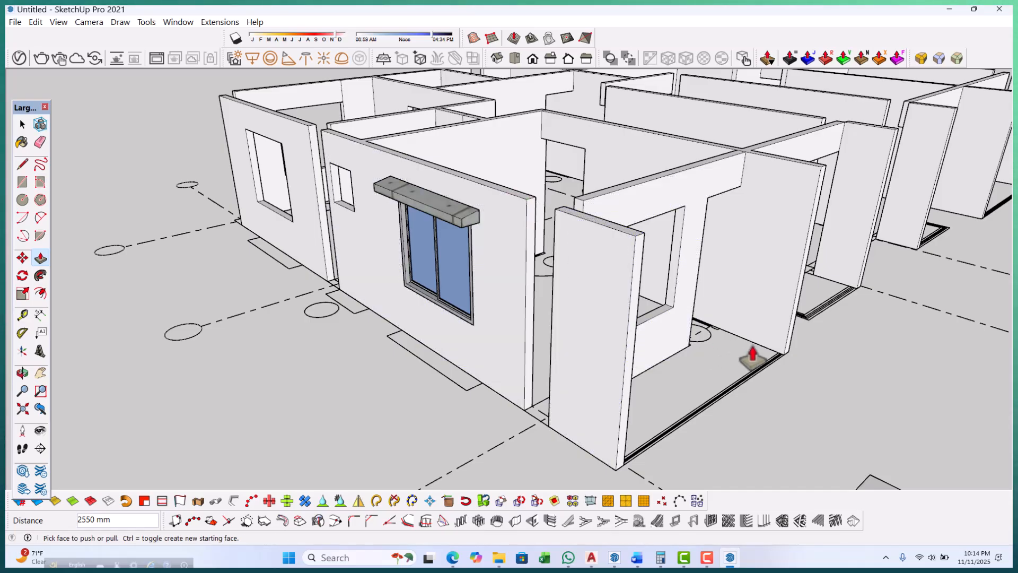
{"action": "key", "text": "space"}
Inspect the front rooms and the wall-top junction where the windowed room meets the porch side wall.
{"action": "scroll", "coordinate": [609, 359], "scroll_direction": "down", "scroll_amount": 3}
{"action": "middle_click_drag", "start_coordinate": [610, 359], "coordinate": [784, 332]}
{"action": "scroll", "coordinate": [628, 359], "scroll_direction": "up", "scroll_amount": 2}
{"action": "middle_click_drag", "start_coordinate": [627, 359], "coordinate": [536, 345]}
{"action": "scroll", "coordinate": [507, 352], "scroll_direction": "up", "scroll_amount": 5}
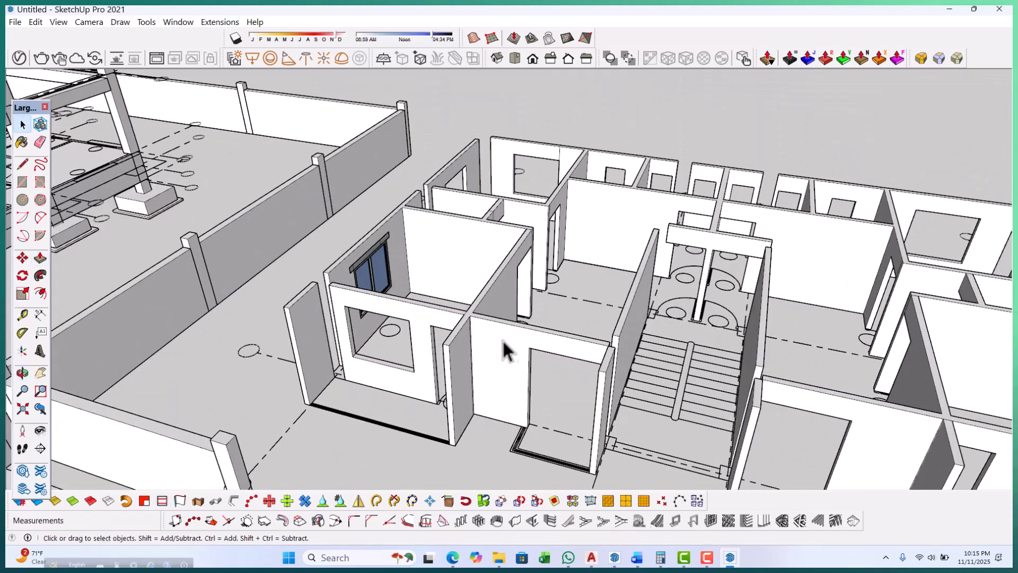
{"action": "middle_click_drag", "start_coordinate": [467, 318], "coordinate": [507, 305]}
{"action": "scroll", "coordinate": [455, 350], "scroll_direction": "up", "scroll_amount": 3}
{"action": "scroll", "coordinate": [454, 359], "scroll_direction": "up", "scroll_amount": 2}
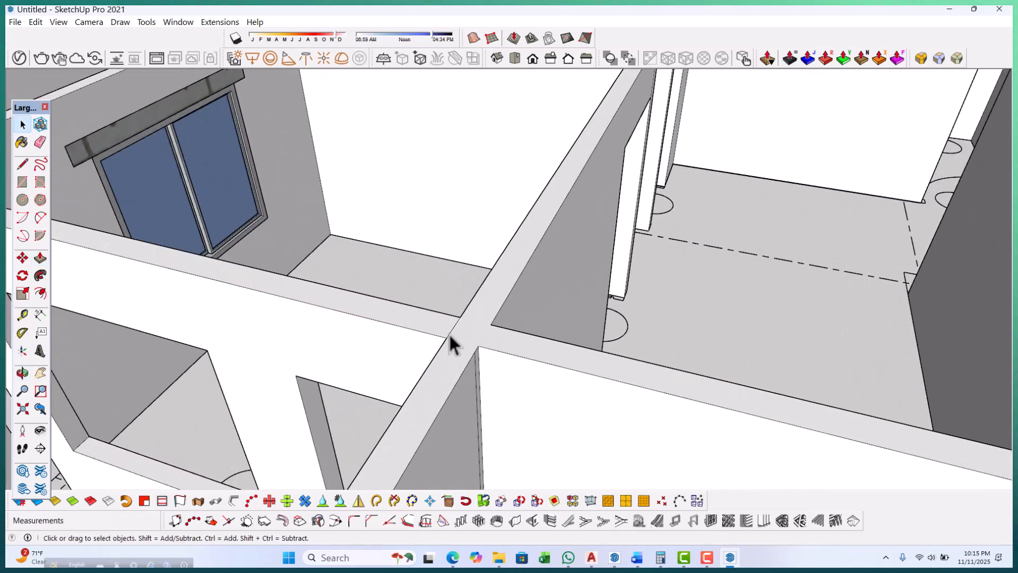
{"action": "scroll", "coordinate": [539, 300], "scroll_direction": "down", "scroll_amount": 5}
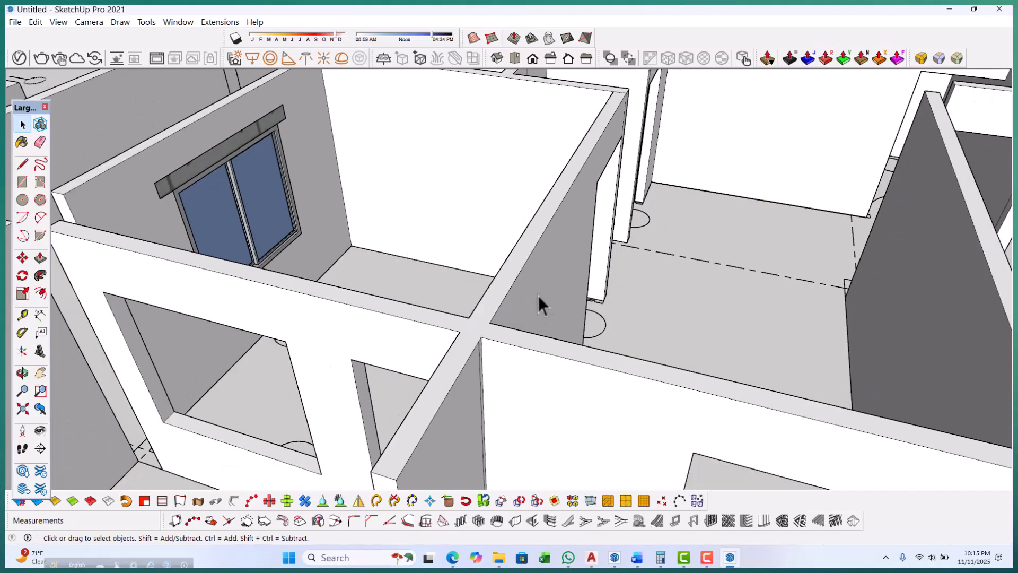
Review the building's walls, openings, staircase area and front projections from several sides and distances.
{"action": "scroll", "coordinate": [533, 288], "scroll_direction": "down", "scroll_amount": 10}
{"action": "middle_click_drag", "start_coordinate": [698, 374], "coordinate": [761, 353]}
{"action": "middle_click_drag", "start_coordinate": [322, 231], "coordinate": [568, 272]}
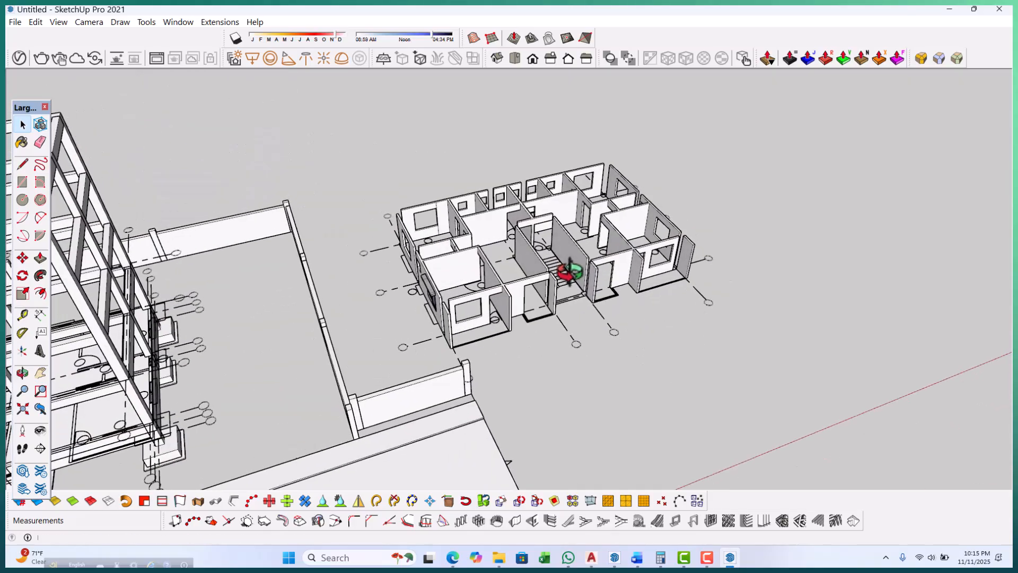
{"action": "middle_click_drag", "start_coordinate": [549, 333], "coordinate": [513, 330]}
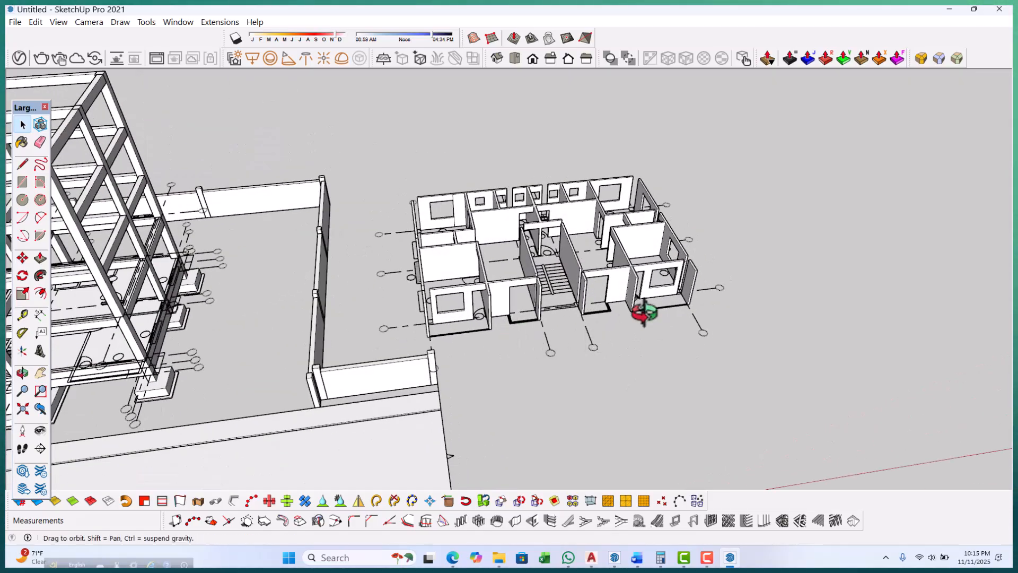
{"action": "scroll", "coordinate": [651, 313], "scroll_direction": "up", "scroll_amount": 10}
{"action": "scroll", "coordinate": [342, 360], "scroll_direction": "down", "scroll_amount": 10}
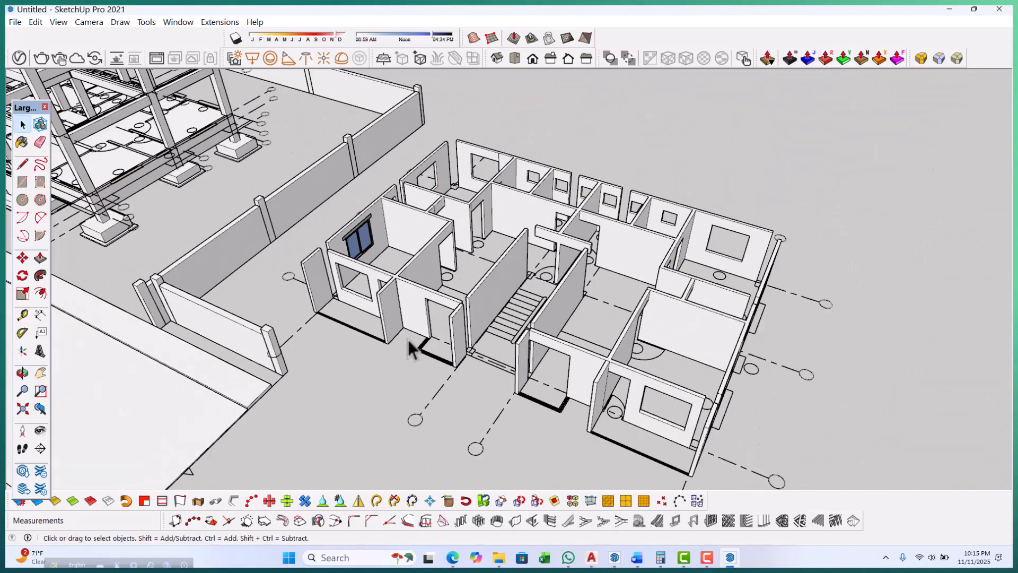
{"action": "scroll", "coordinate": [463, 246], "scroll_direction": "up", "scroll_amount": 5}
{"action": "scroll", "coordinate": [485, 262], "scroll_direction": "down", "scroll_amount": 6}
{"action": "scroll", "coordinate": [686, 405], "scroll_direction": "down", "scroll_amount": 3}
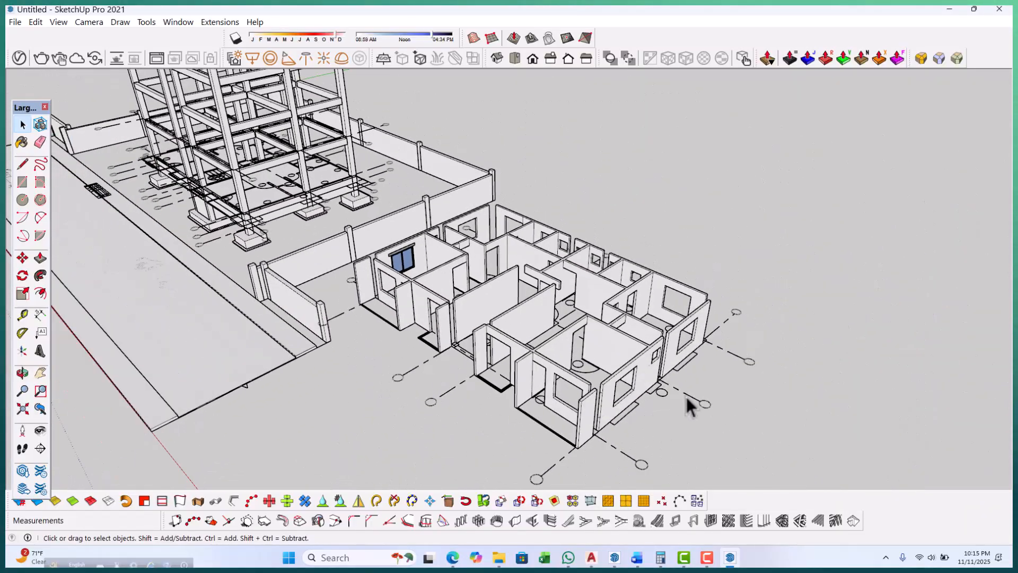
{"action": "scroll", "coordinate": [643, 404], "scroll_direction": "up", "scroll_amount": 4}
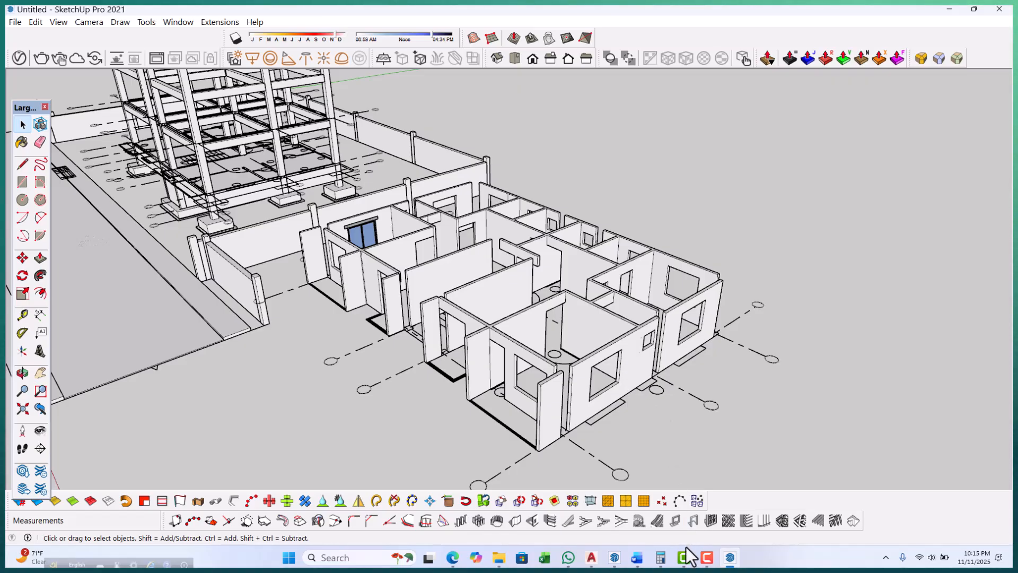
{"action": "left_click", "coordinate": [708, 557]}
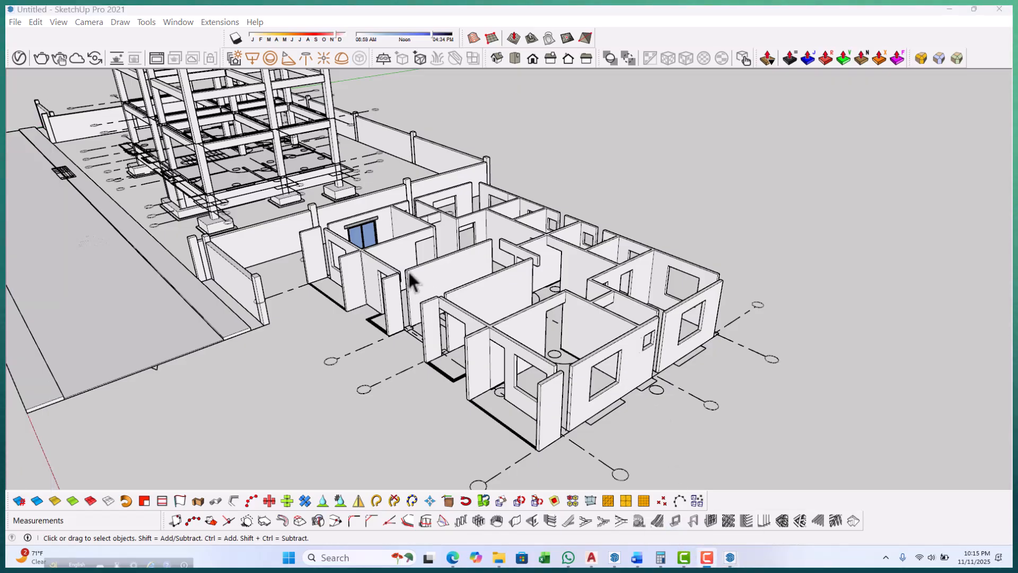